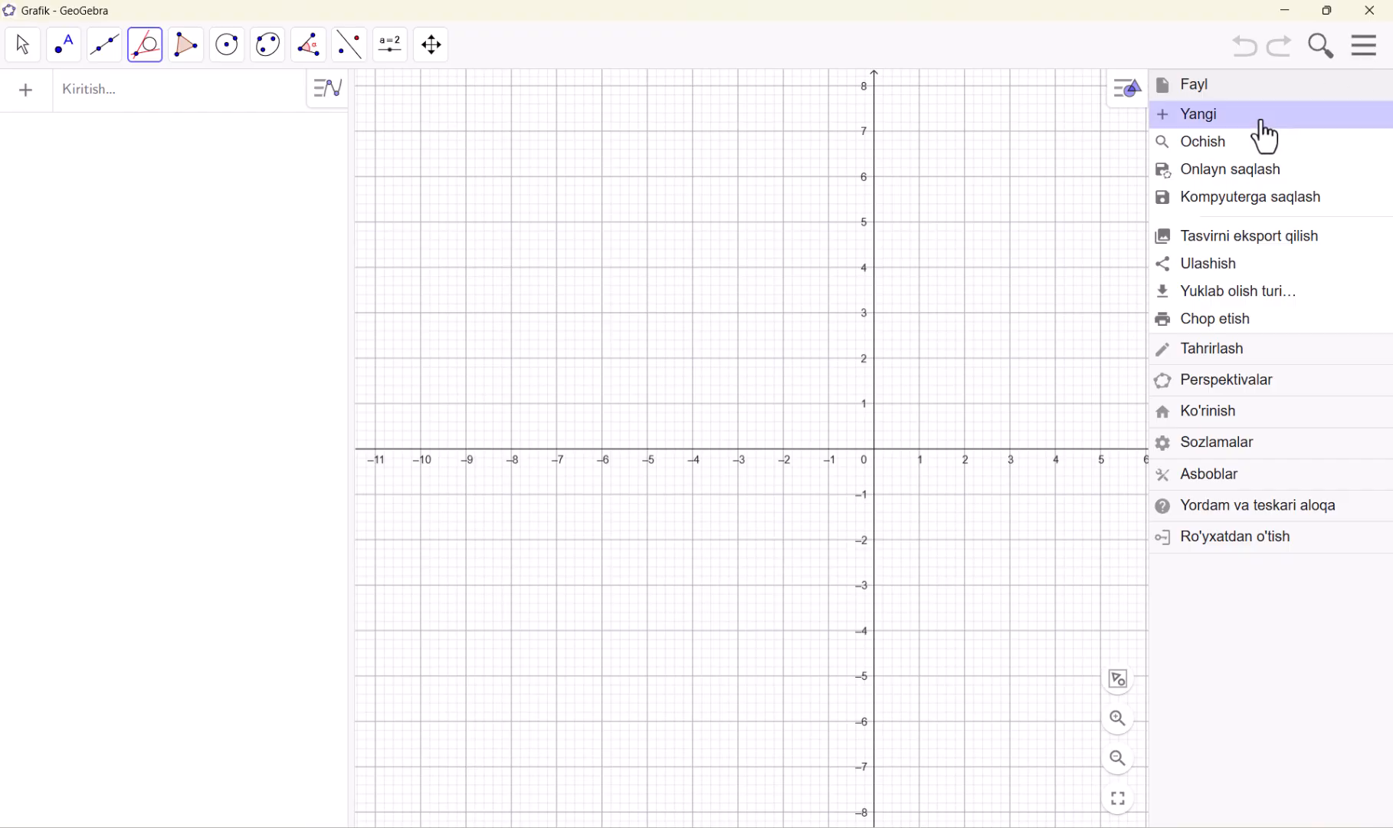
Start a new blank worksheet in the Grafik perspective
left_click(1261, 122)
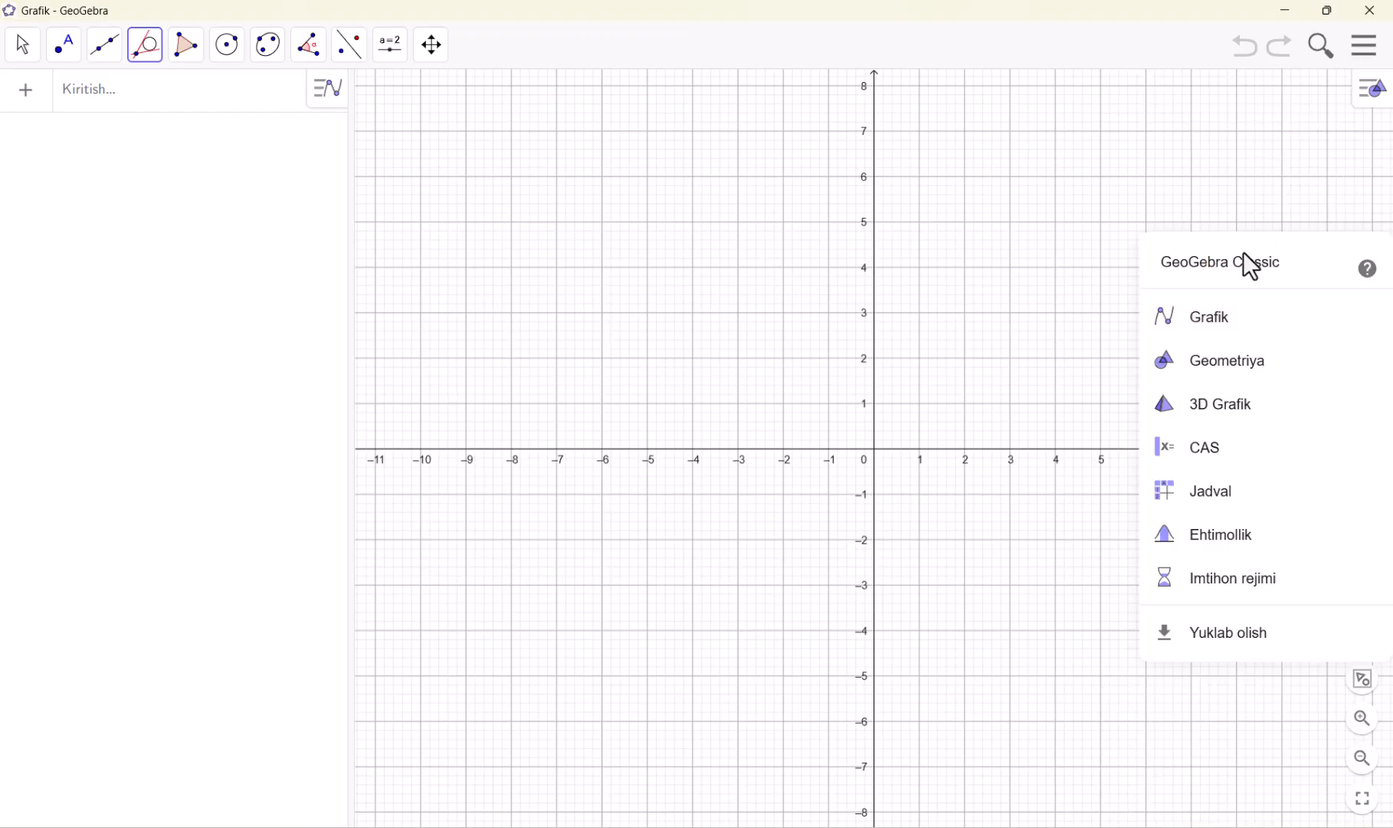
left_click(1217, 331)
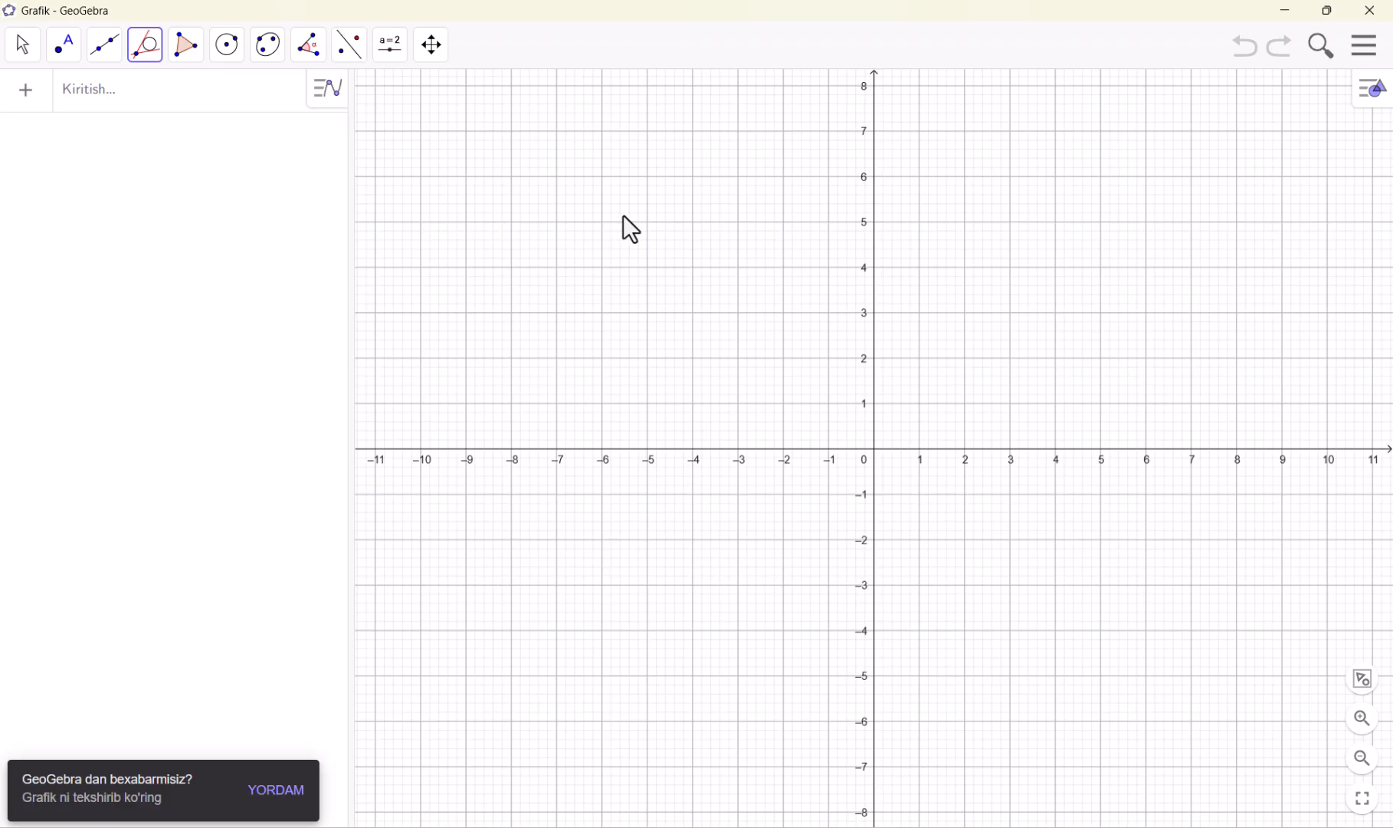
Look through the drawing tool groups, and place a free point at about (-3.78, 5.74) and undo it
left_click(62, 48)
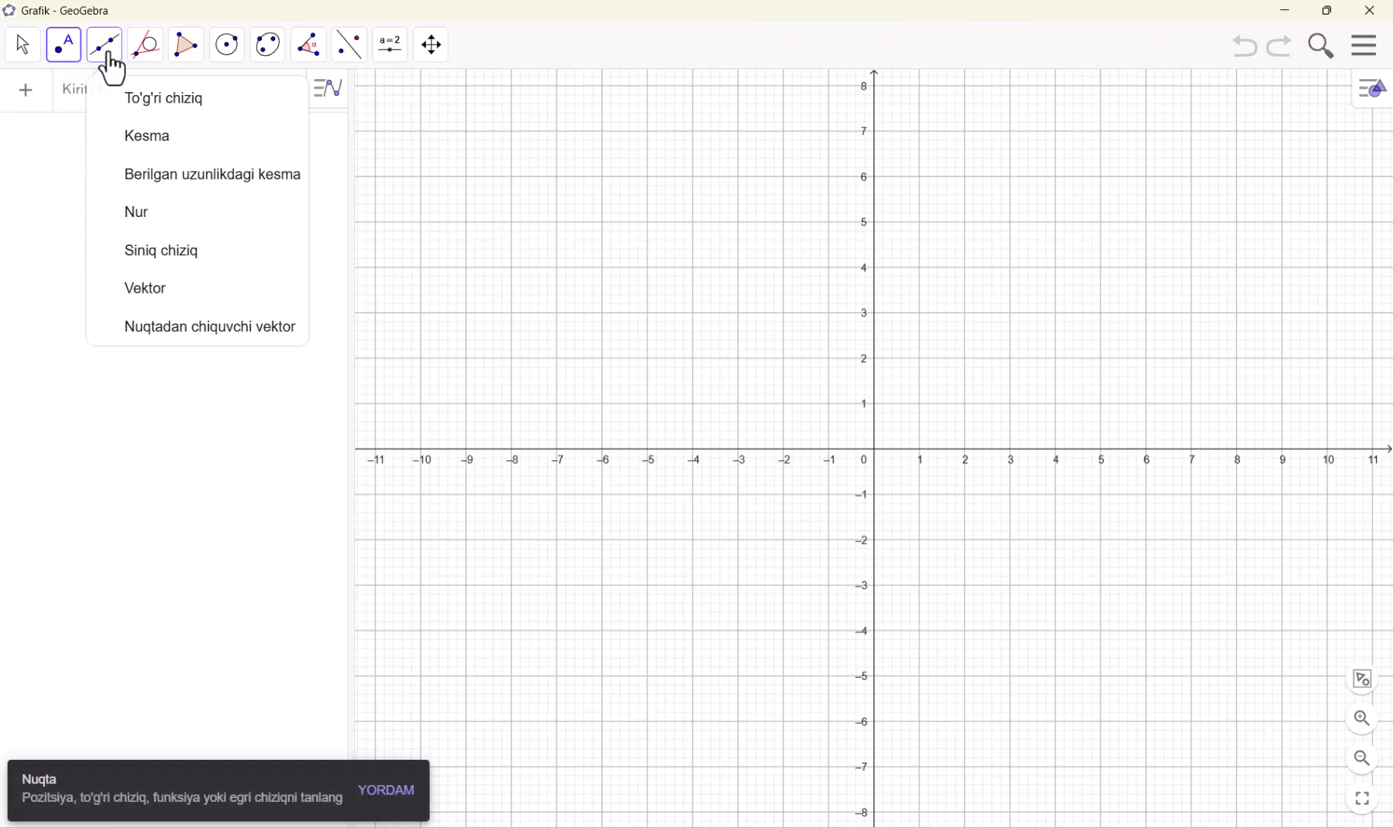
mouse_move(182, 60)
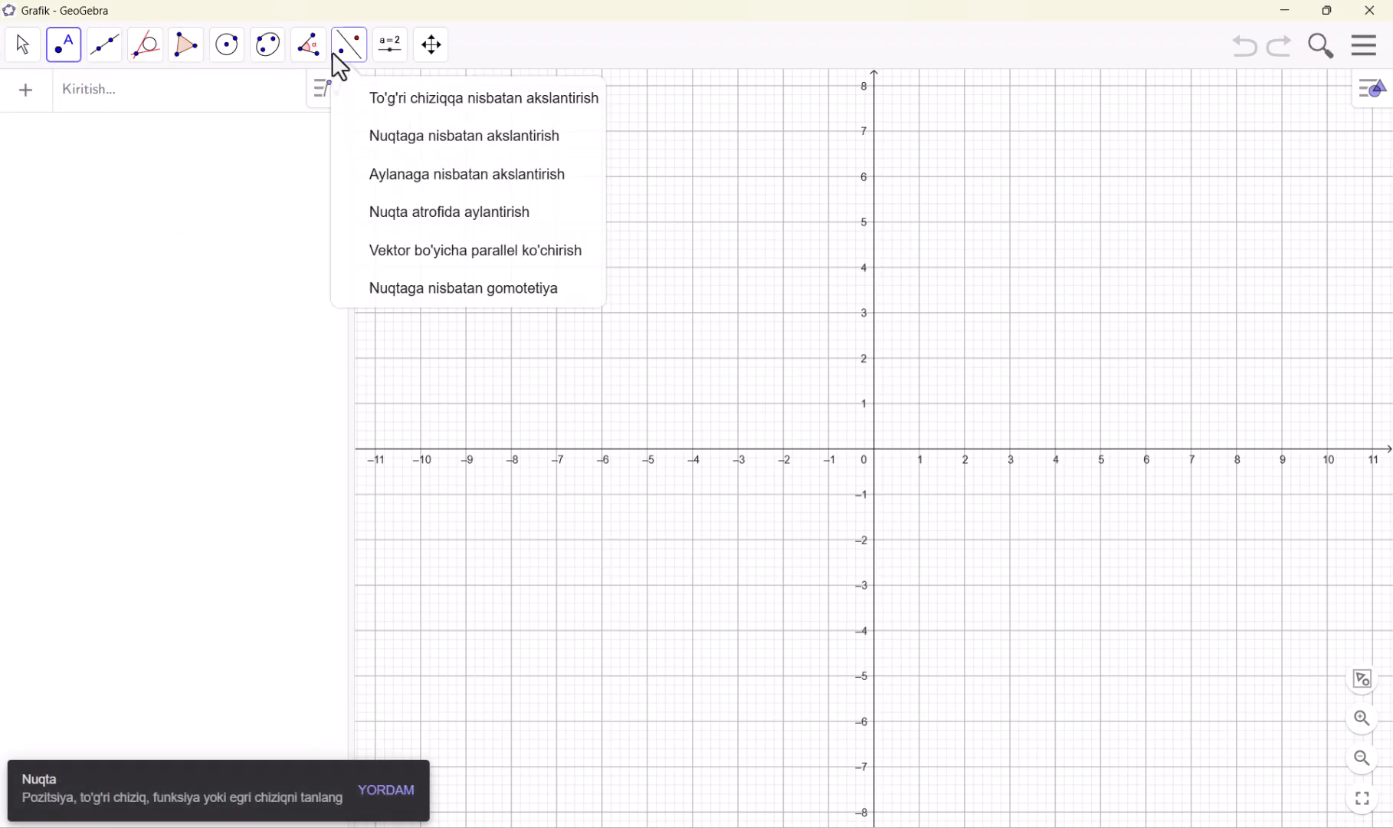
mouse_move(390, 60)
mouse_move(305, 61)
mouse_move(26, 68)
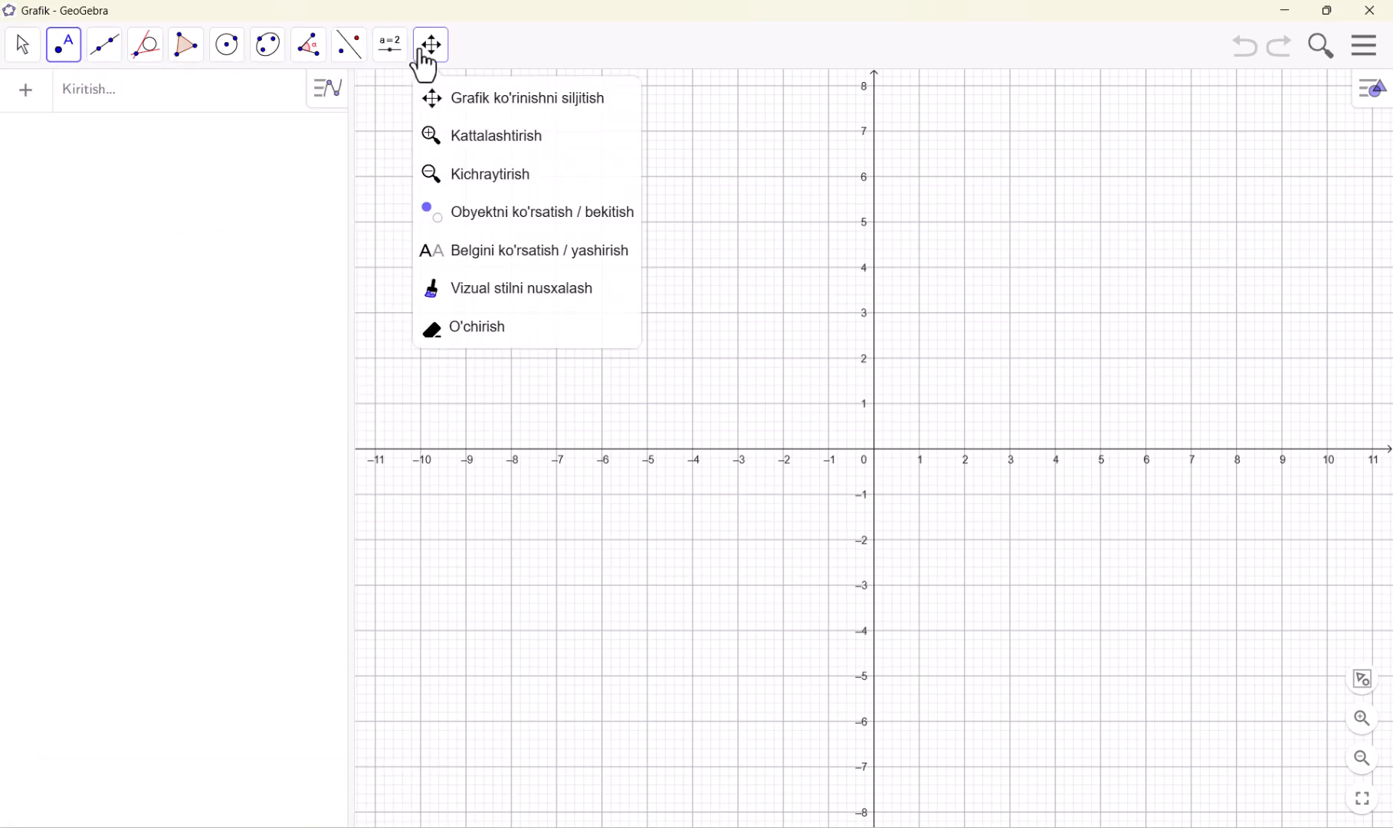
mouse_move(227, 66)
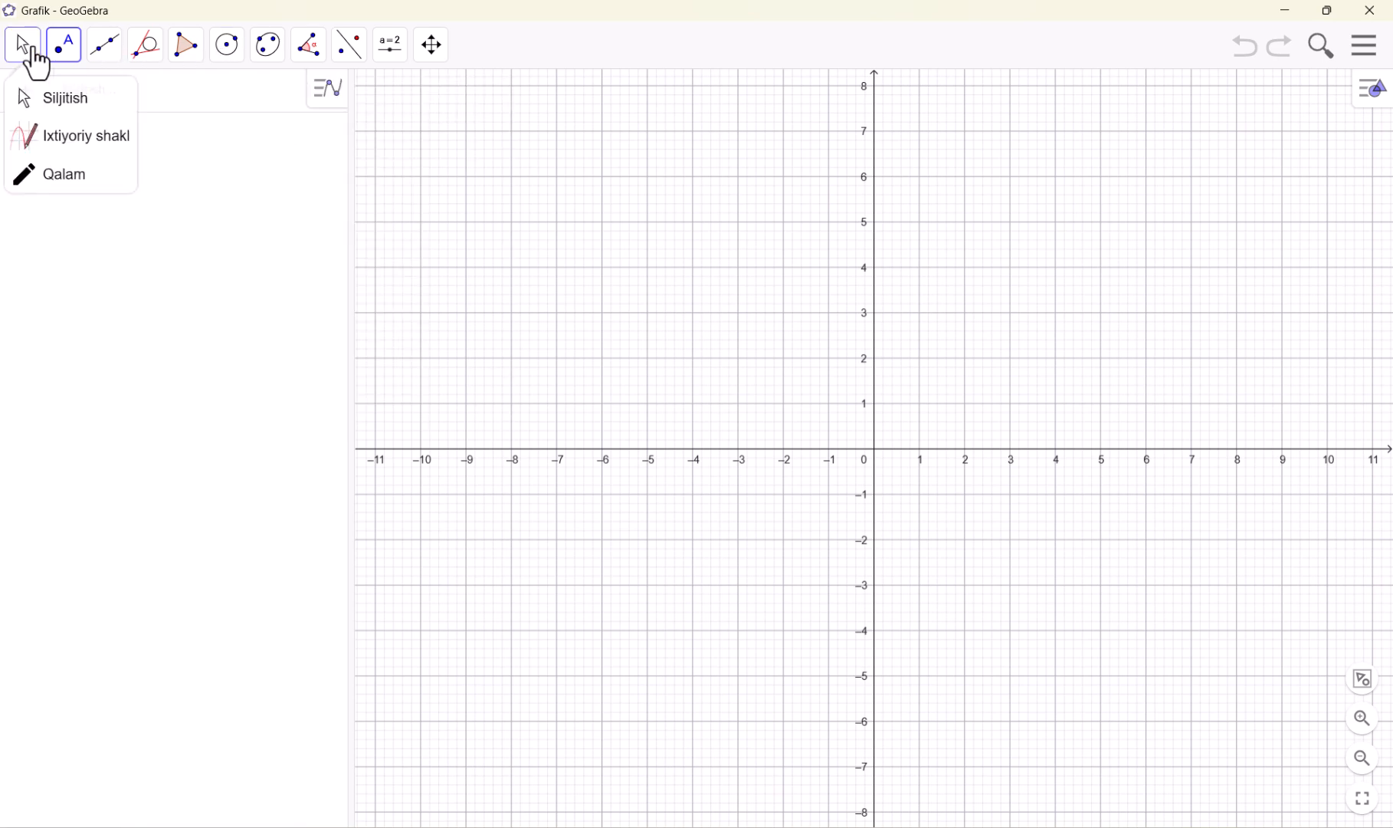
left_click(701, 188)
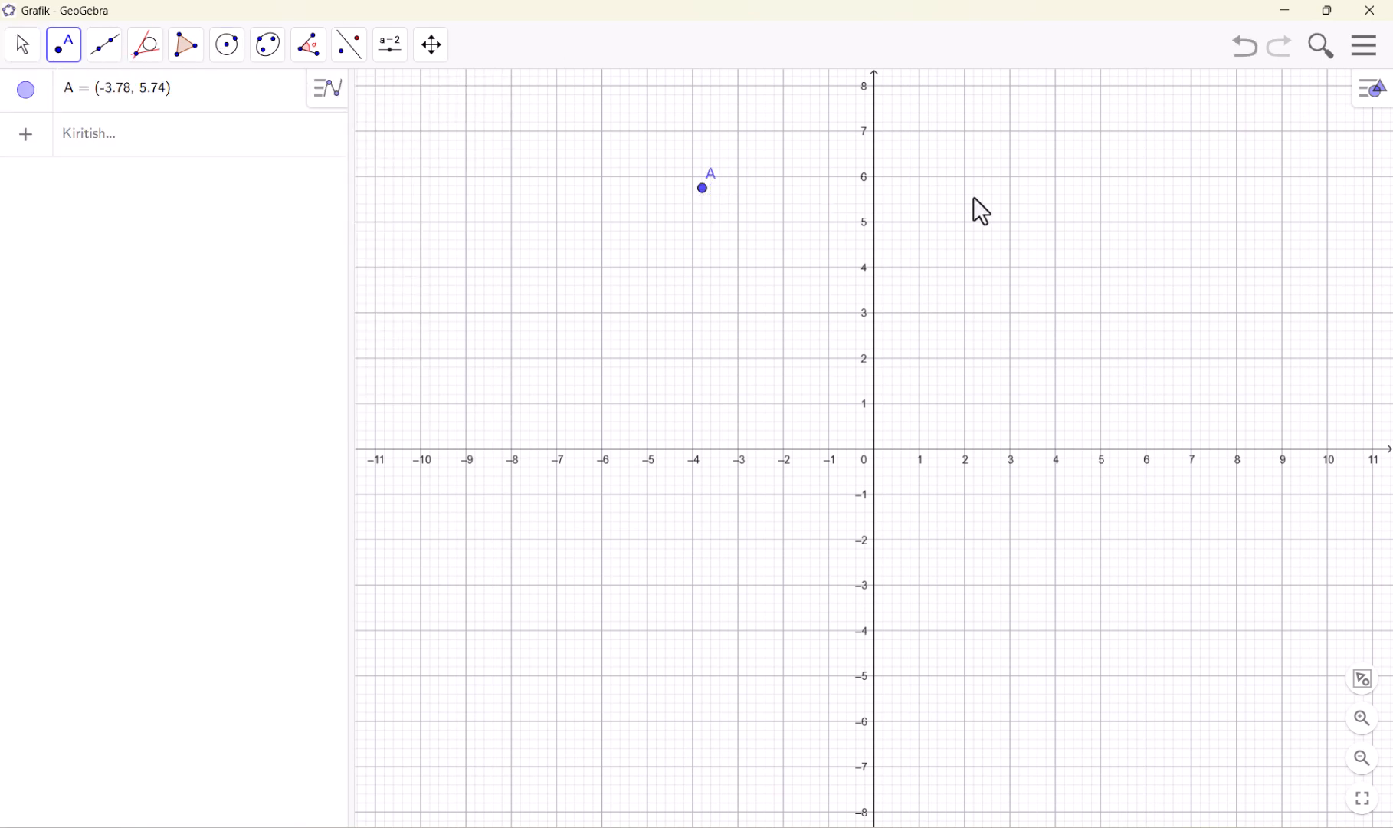
key("ctrl+z")
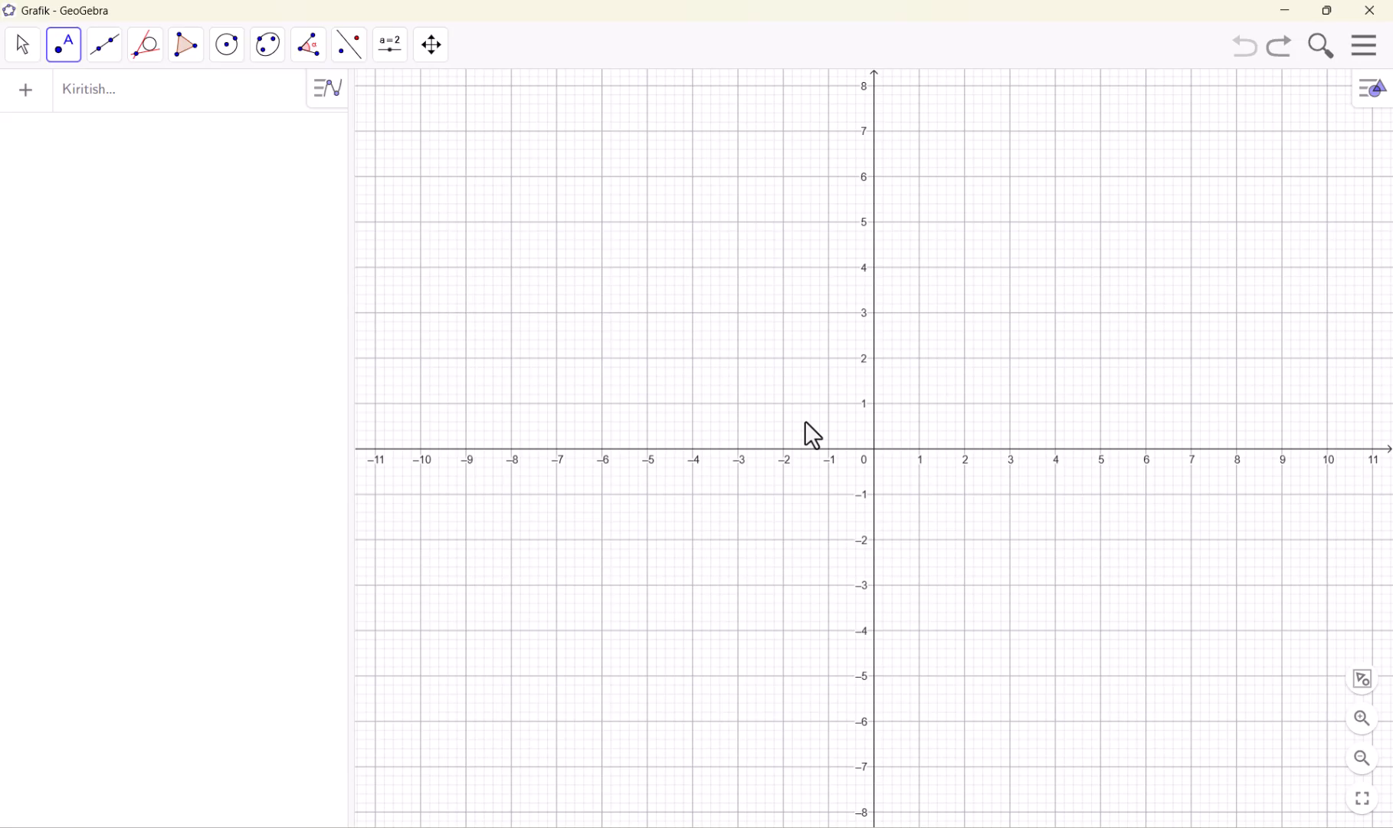
Plot the straight line y = x - 3 by entering its equation
left_click(109, 98)
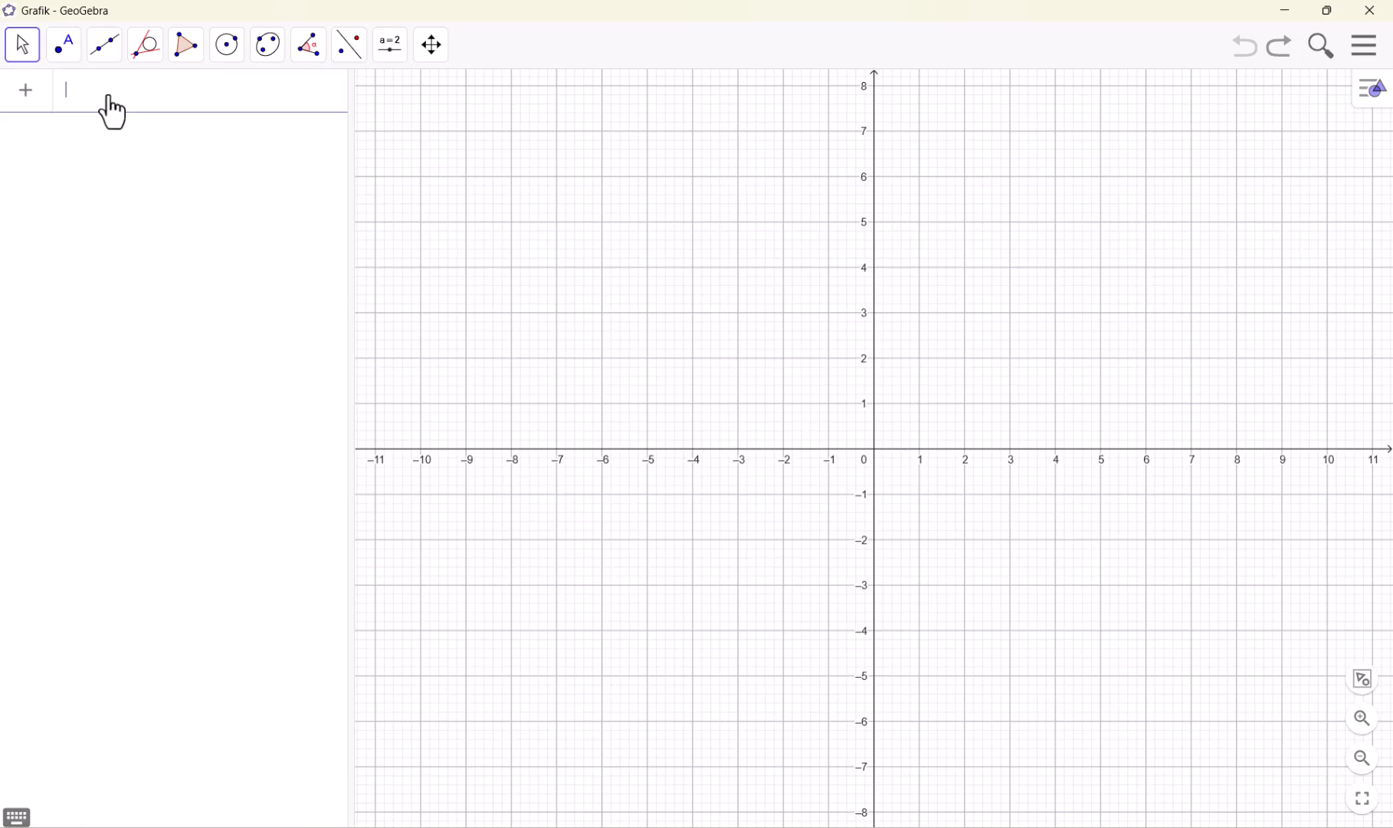
type("y=x-3")
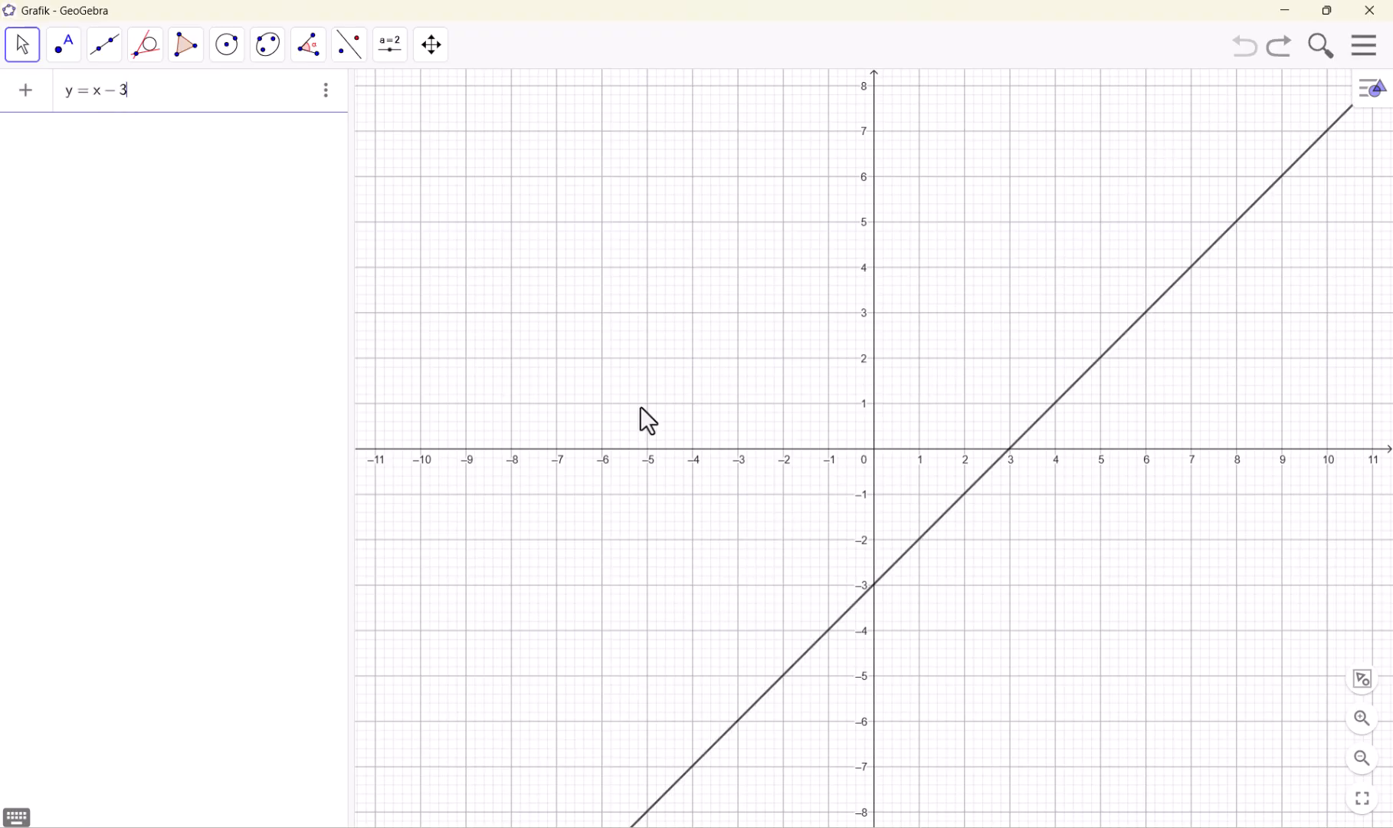
key("Return")
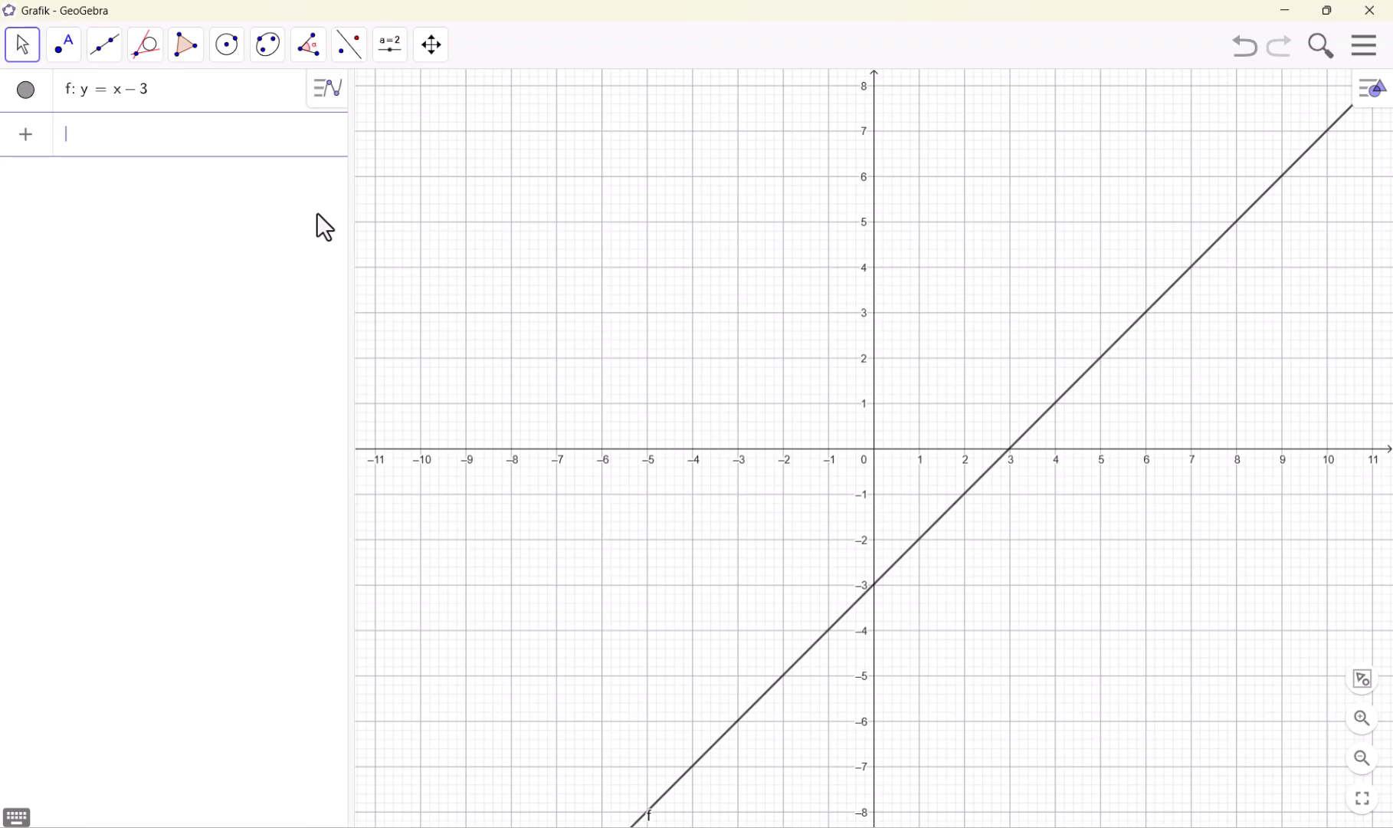
Plot the parabola y = x^2 - 3x as a second equation below the line
type("y = x")
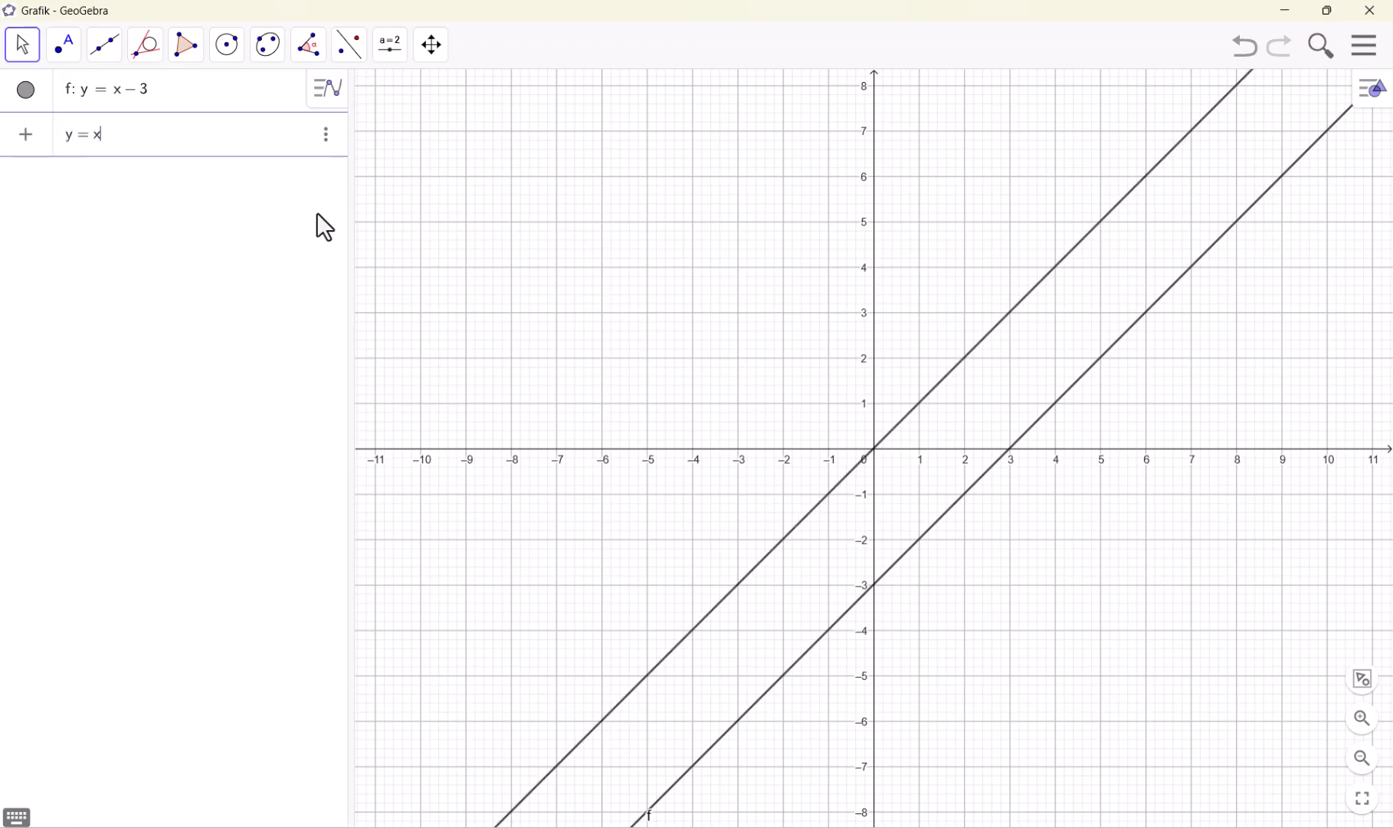
type("^2")
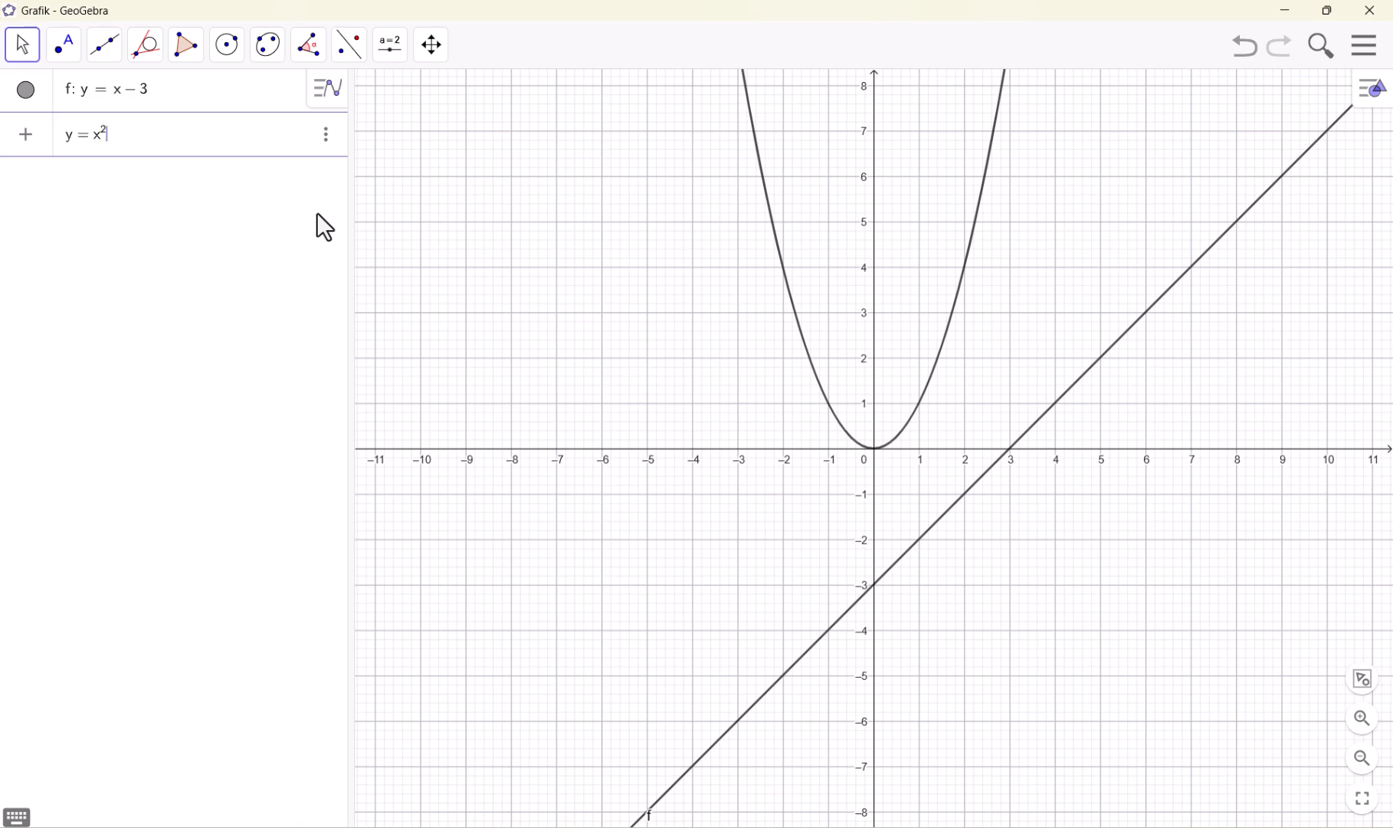
key("Right")
type("-3")
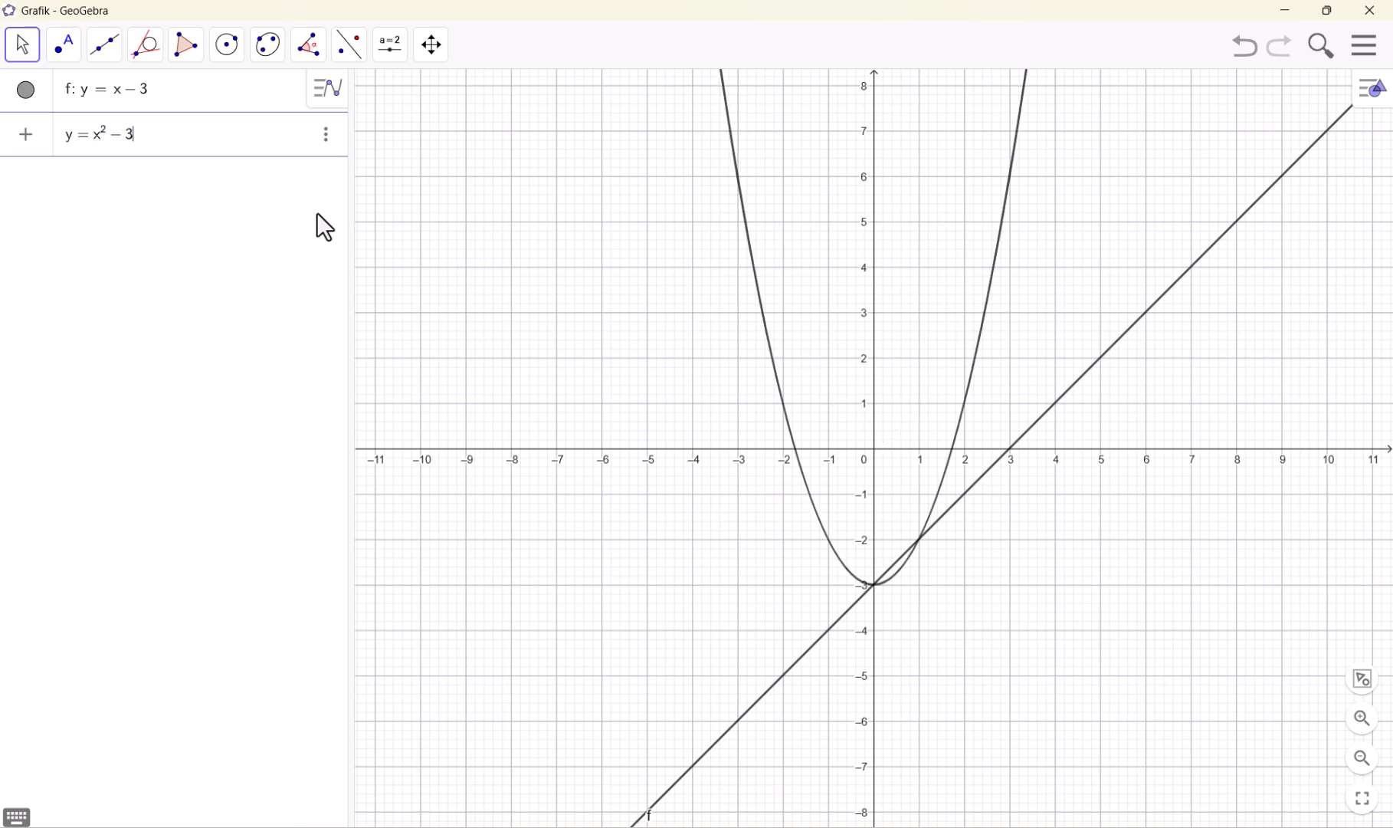
type("x")
key("Return")
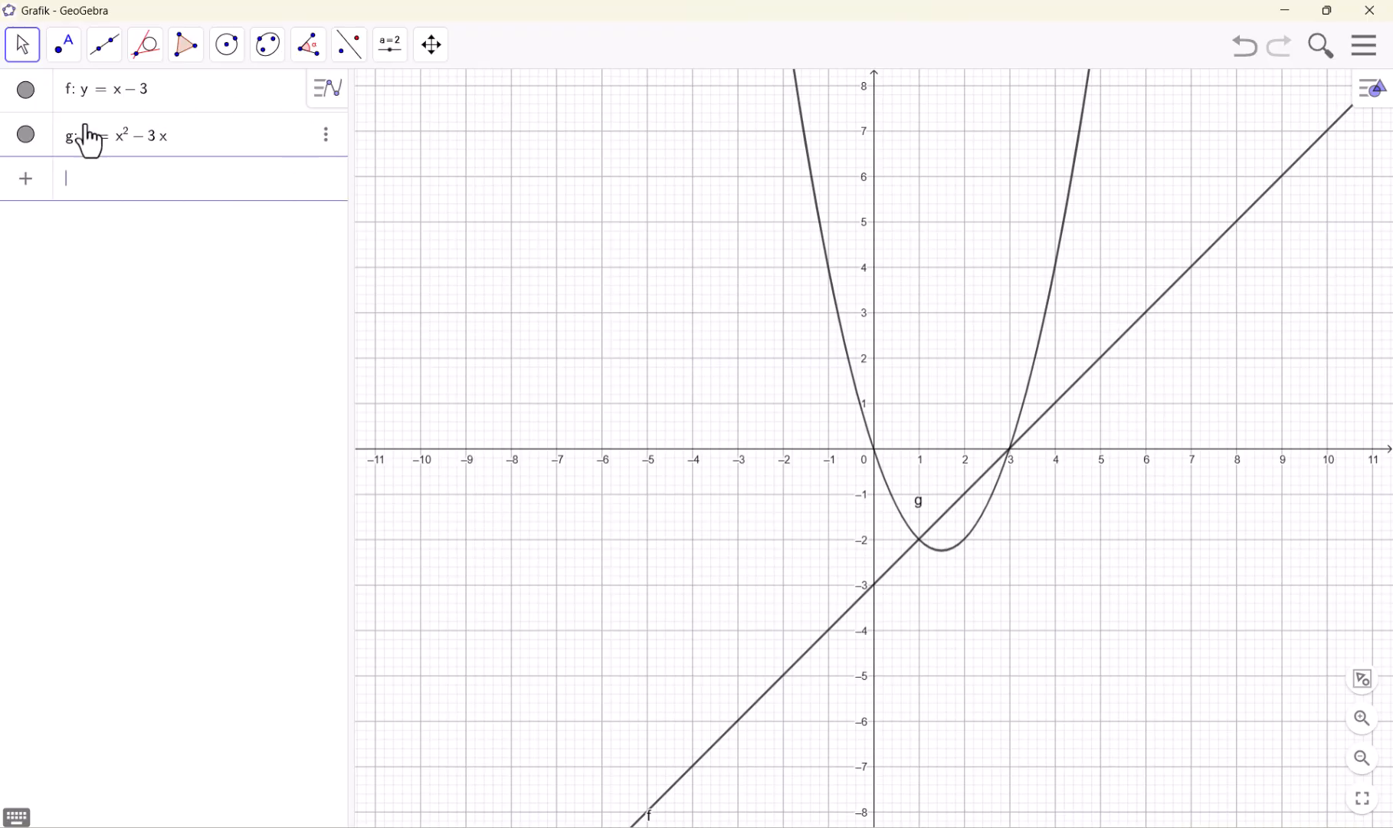
Start another blank Grafik worksheet, discarding the unsaved line and parabola
left_click_drag(1125, 386, 1086, 398)
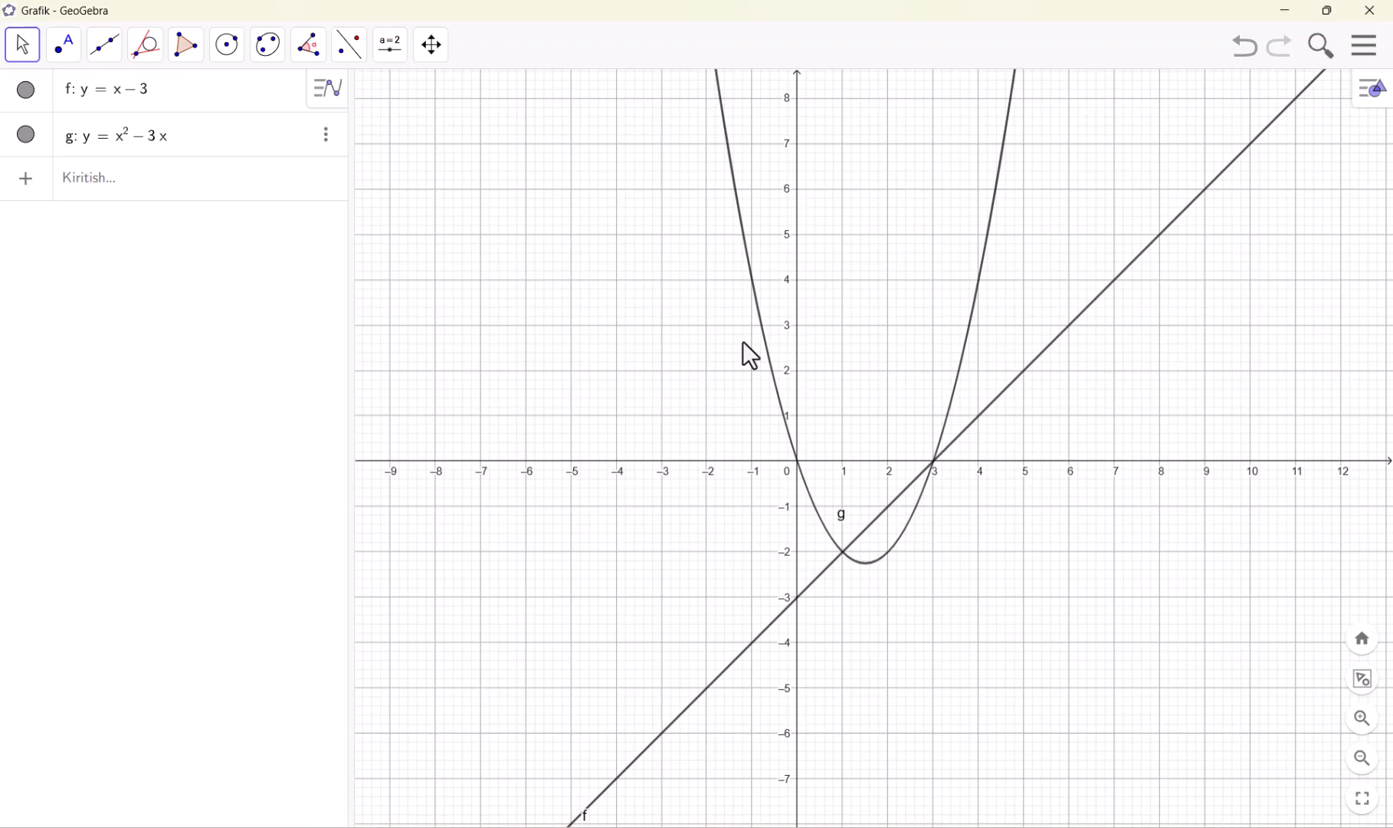
left_click(1372, 48)
left_click(1269, 115)
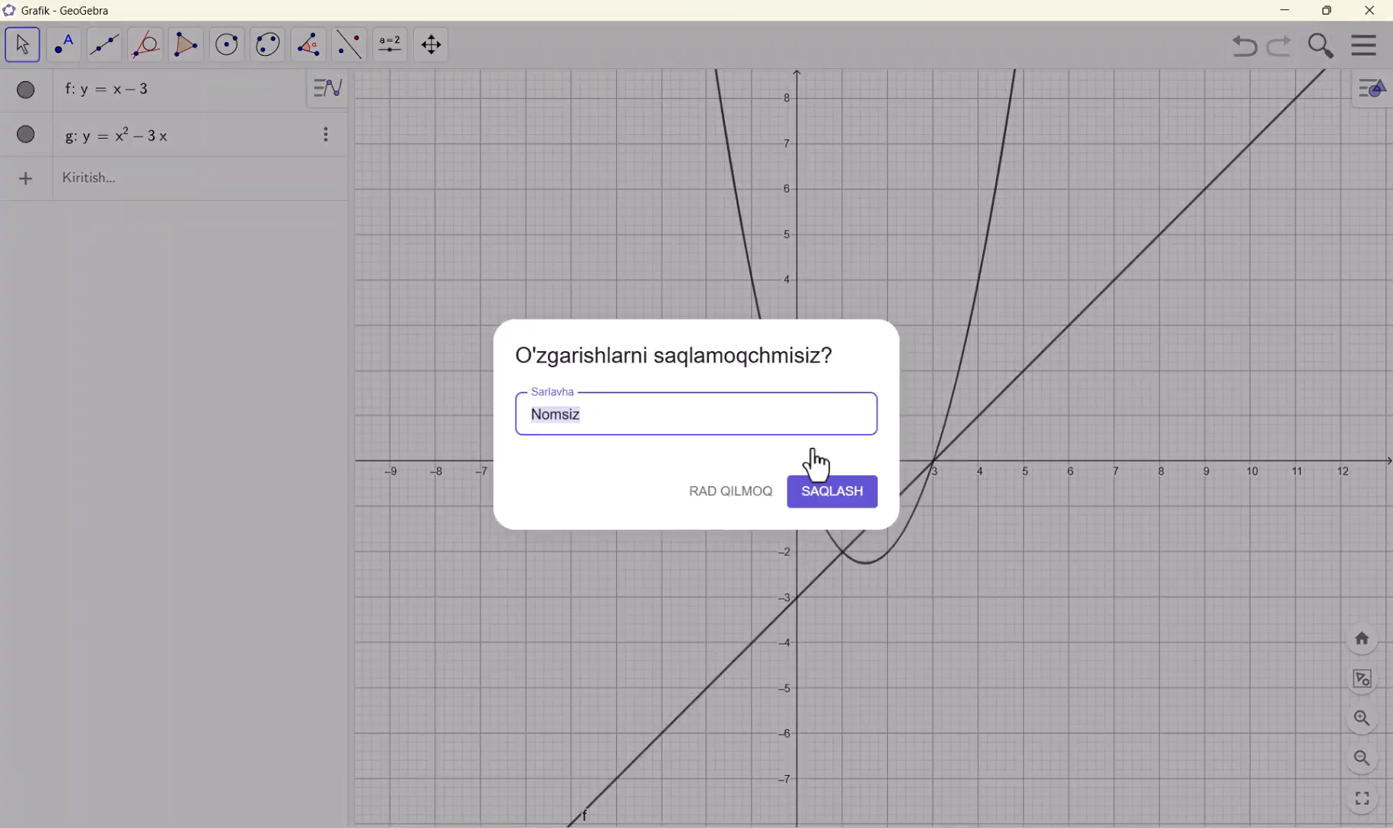
left_click(745, 502)
left_click(1224, 318)
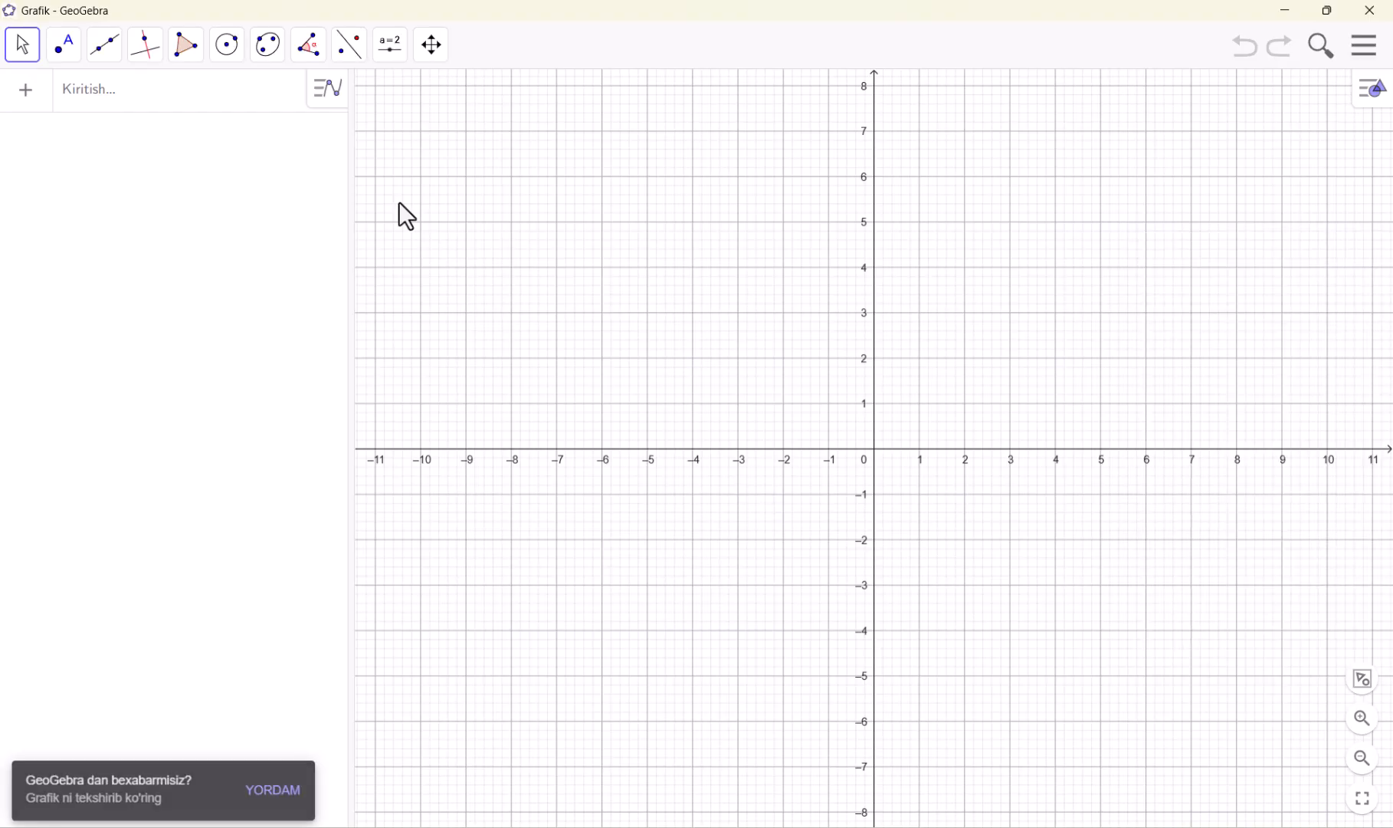
Draw a right triangle with the Polygon tool, placing its vertices at (-6, 6), (-6, 1) and (-3, 1)
left_click(29, 55)
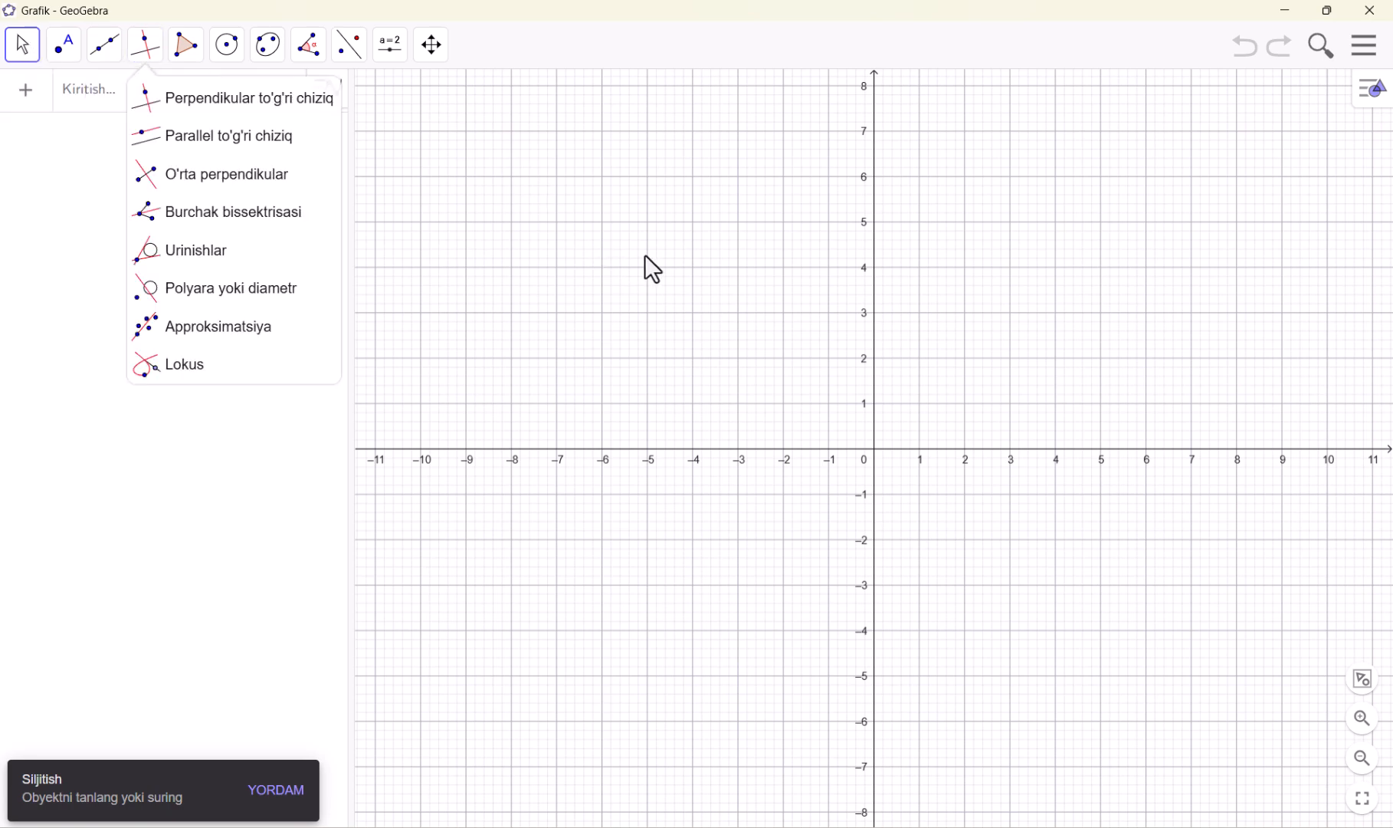
left_click(208, 107)
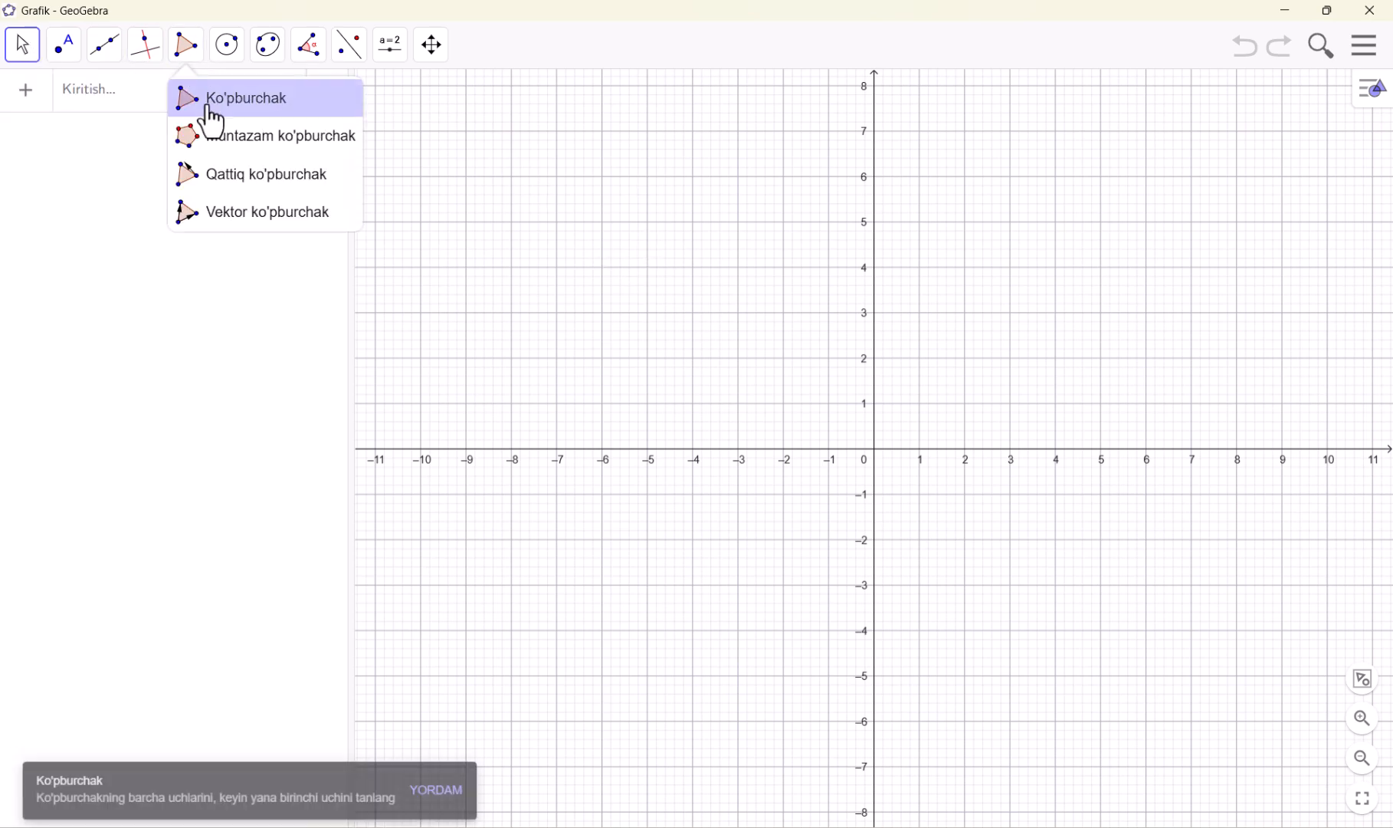
left_click(601, 178)
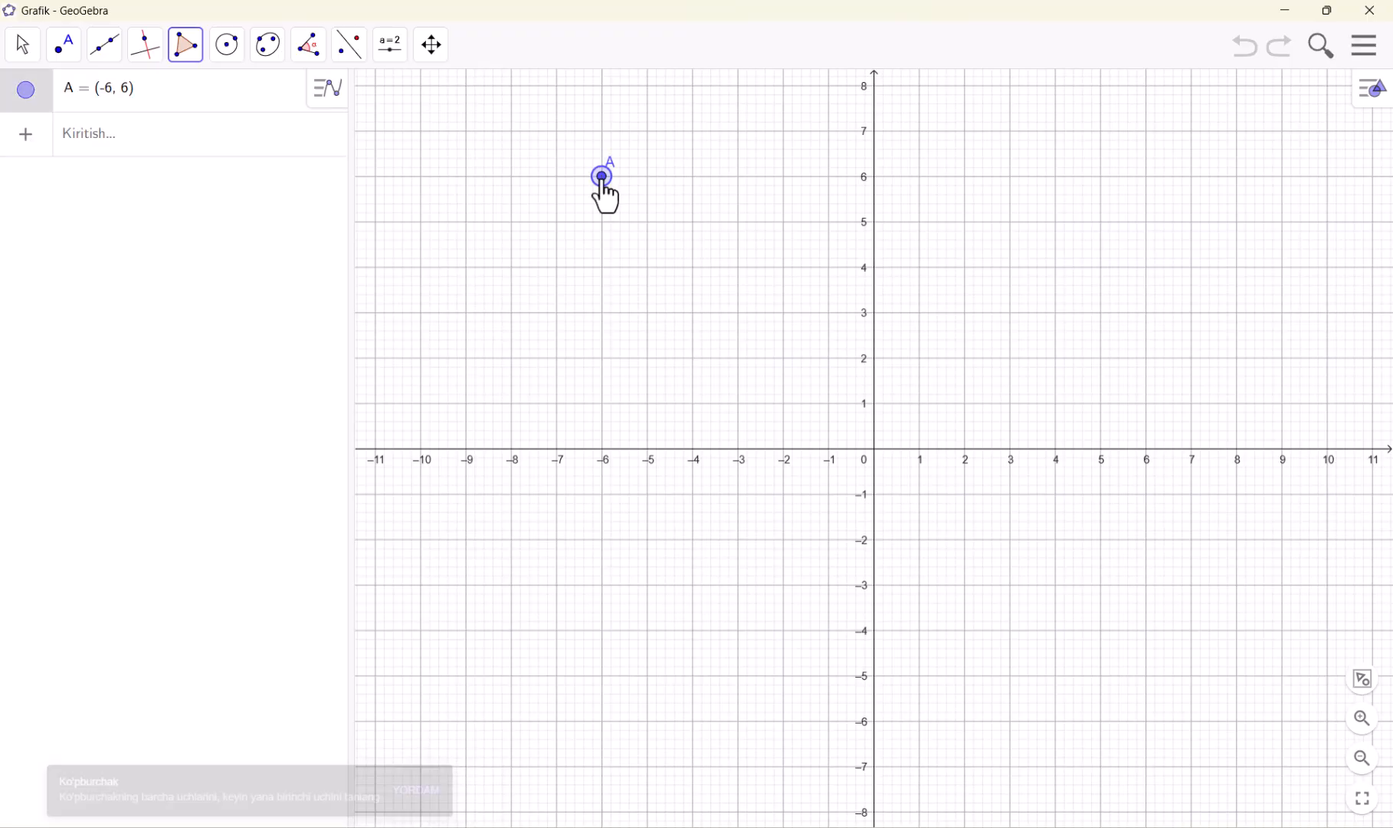
left_click(603, 407)
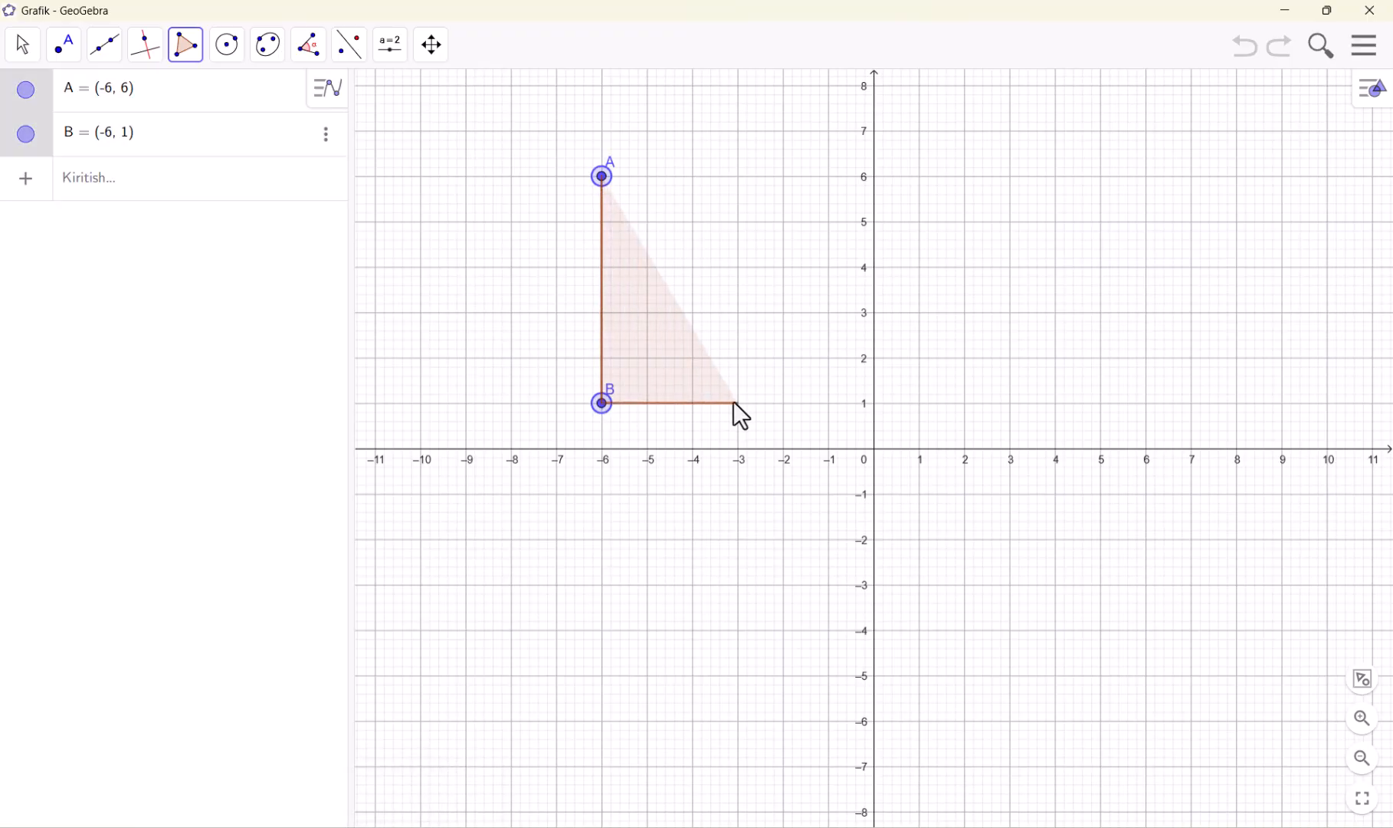
left_click(738, 403)
left_click(602, 177)
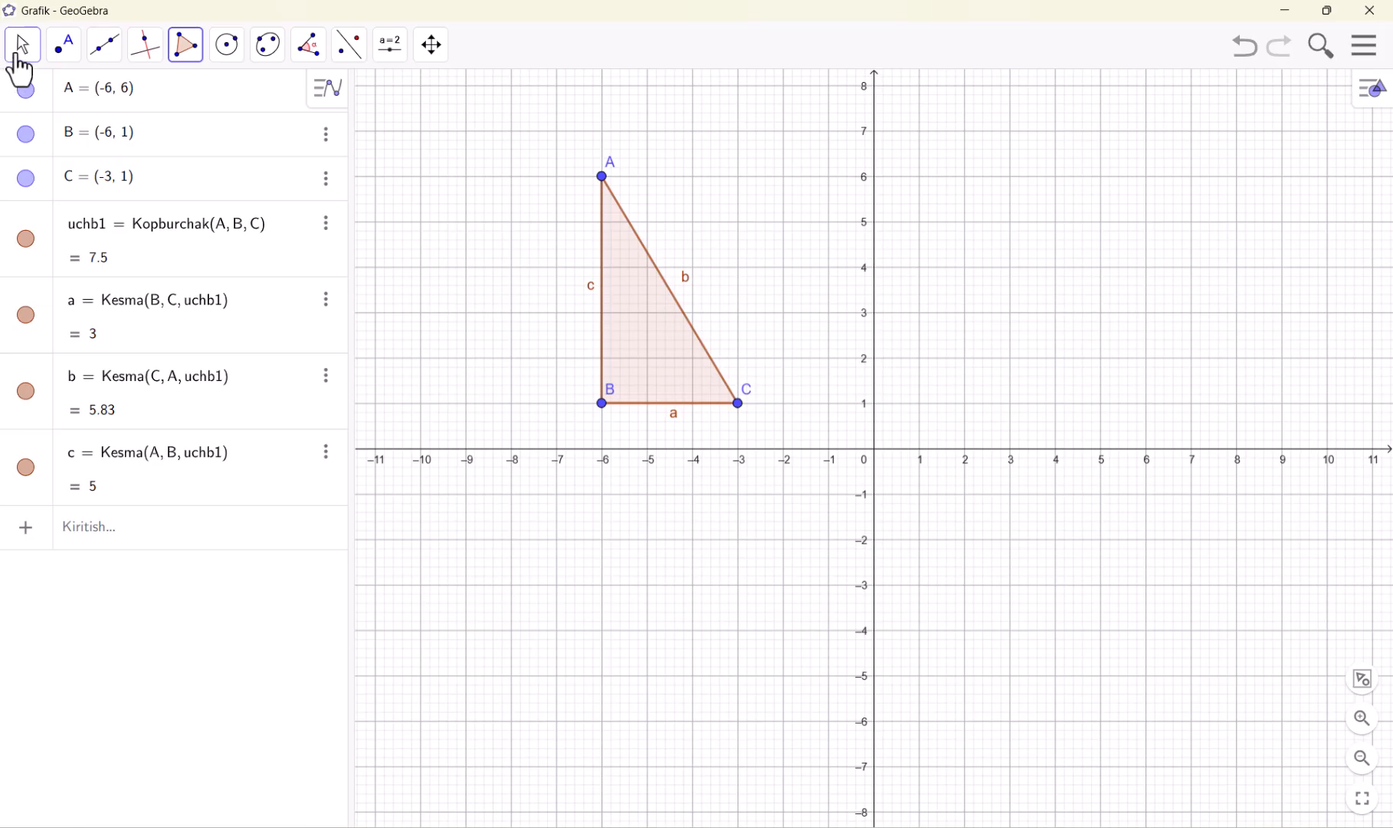
Move the whole triangle up and to the left so its upper vertex A sits at about (-6.76, 7.54)
left_click(18, 56)
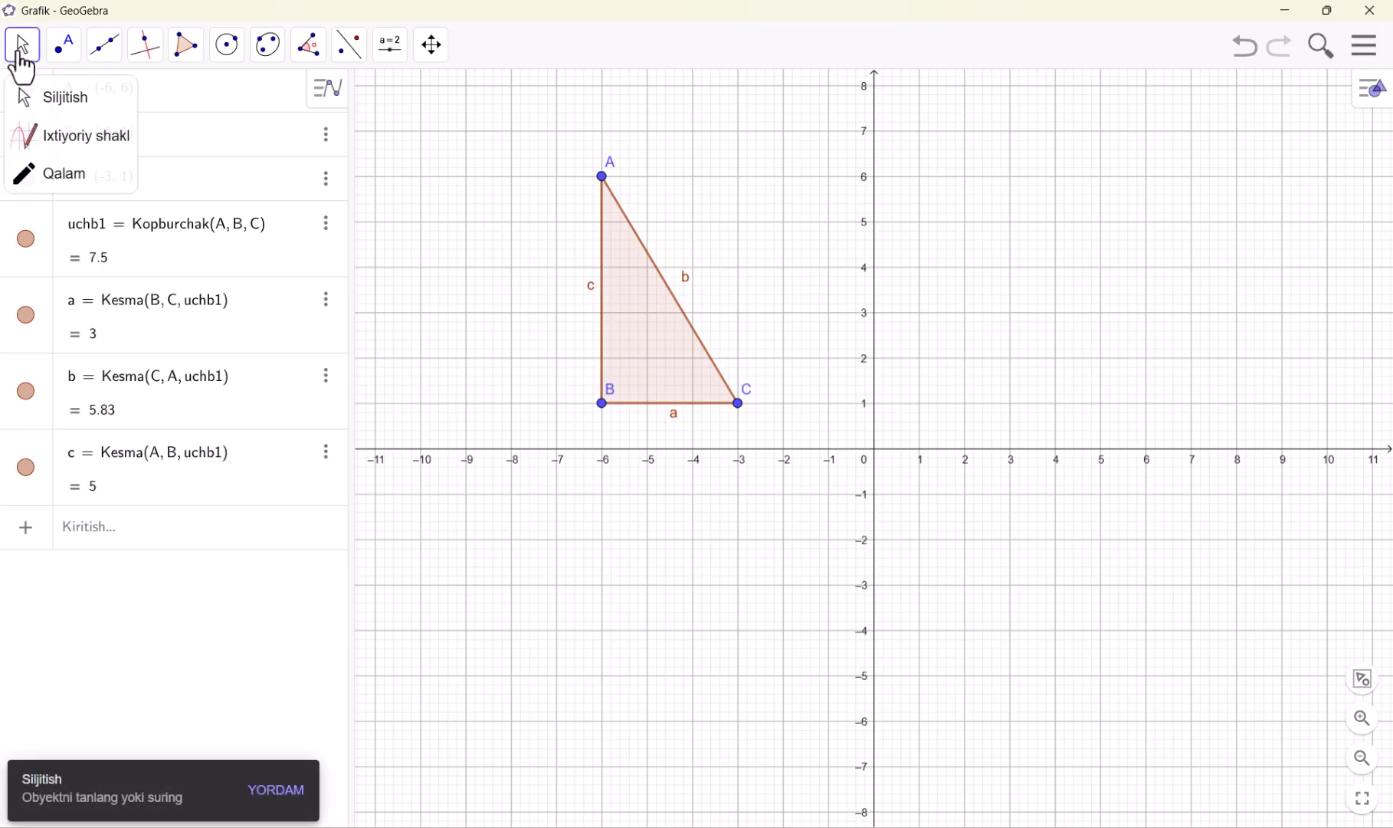
left_click(43, 103)
left_click_drag(659, 323, 618, 264)
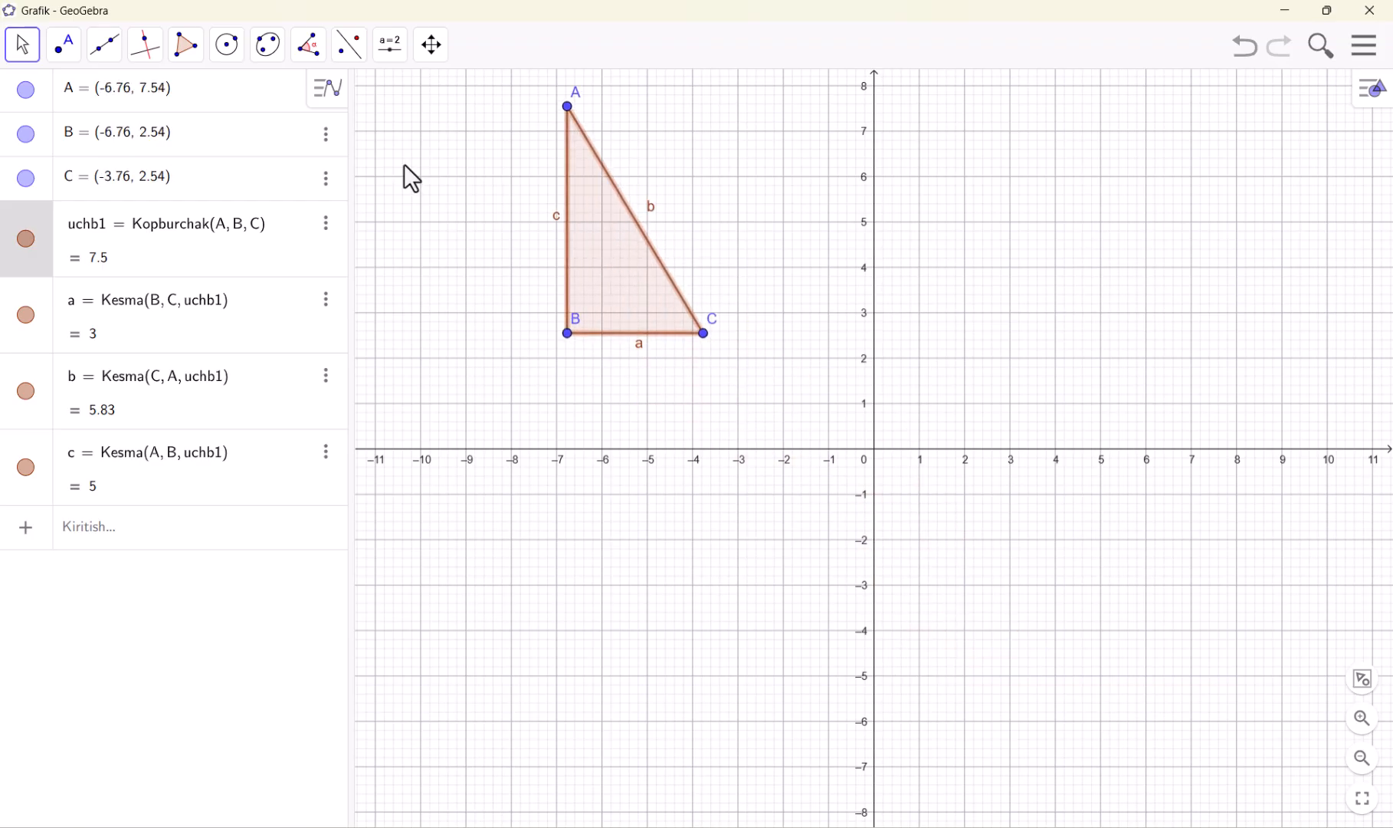
Place a free point at (-3, 6) beside the triangle
left_click(67, 53)
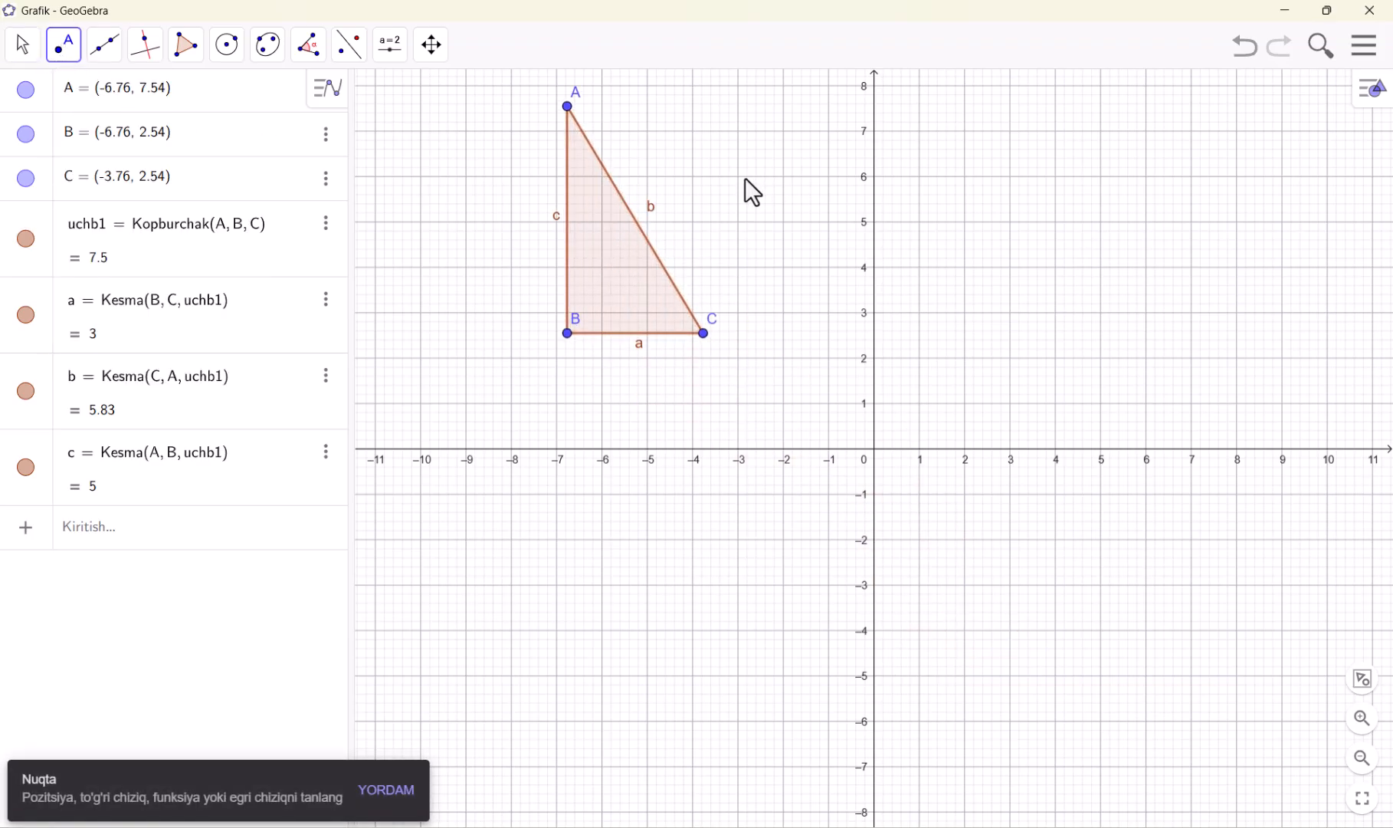
left_click(739, 178)
Move point D to the other side of the triangle, to about (-10.22, 4.7)
left_click(11, 46)
left_click(108, 52)
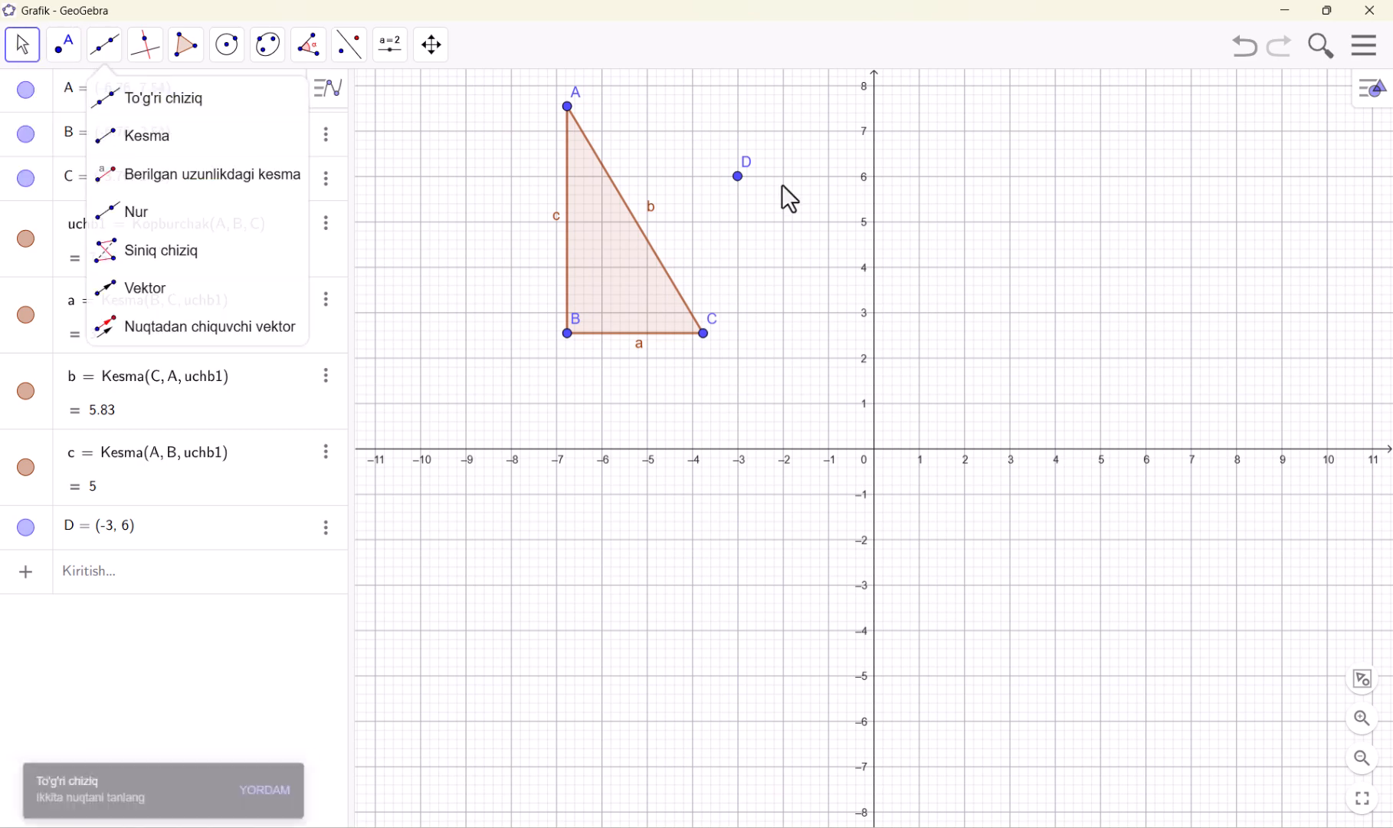
left_click_drag(738, 177, 414, 240)
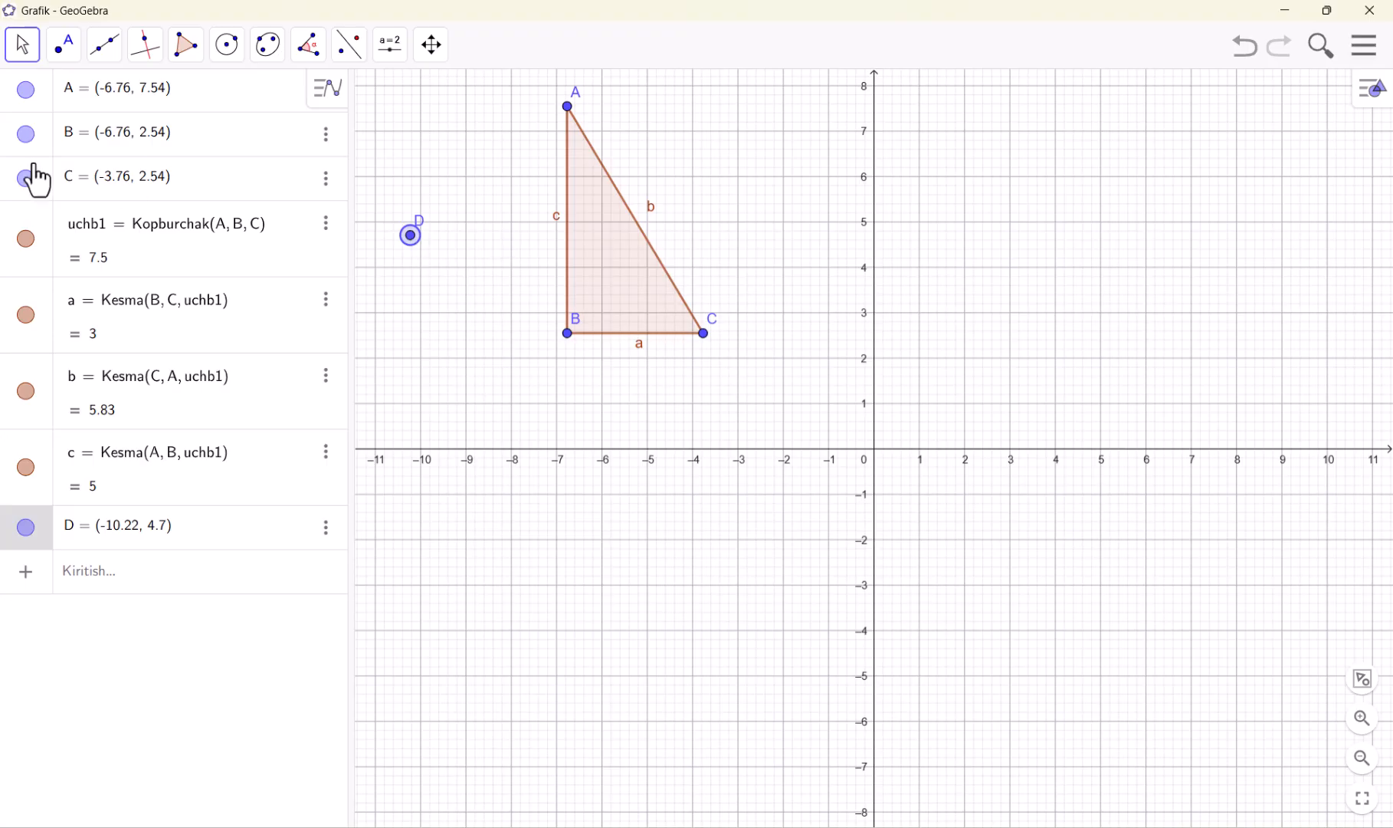
Sketch an ellipse about 6 units wide in the first quadrant and a rectangle about 3.57 by 2.67 in the third using Freehand Shape
left_click(23, 56)
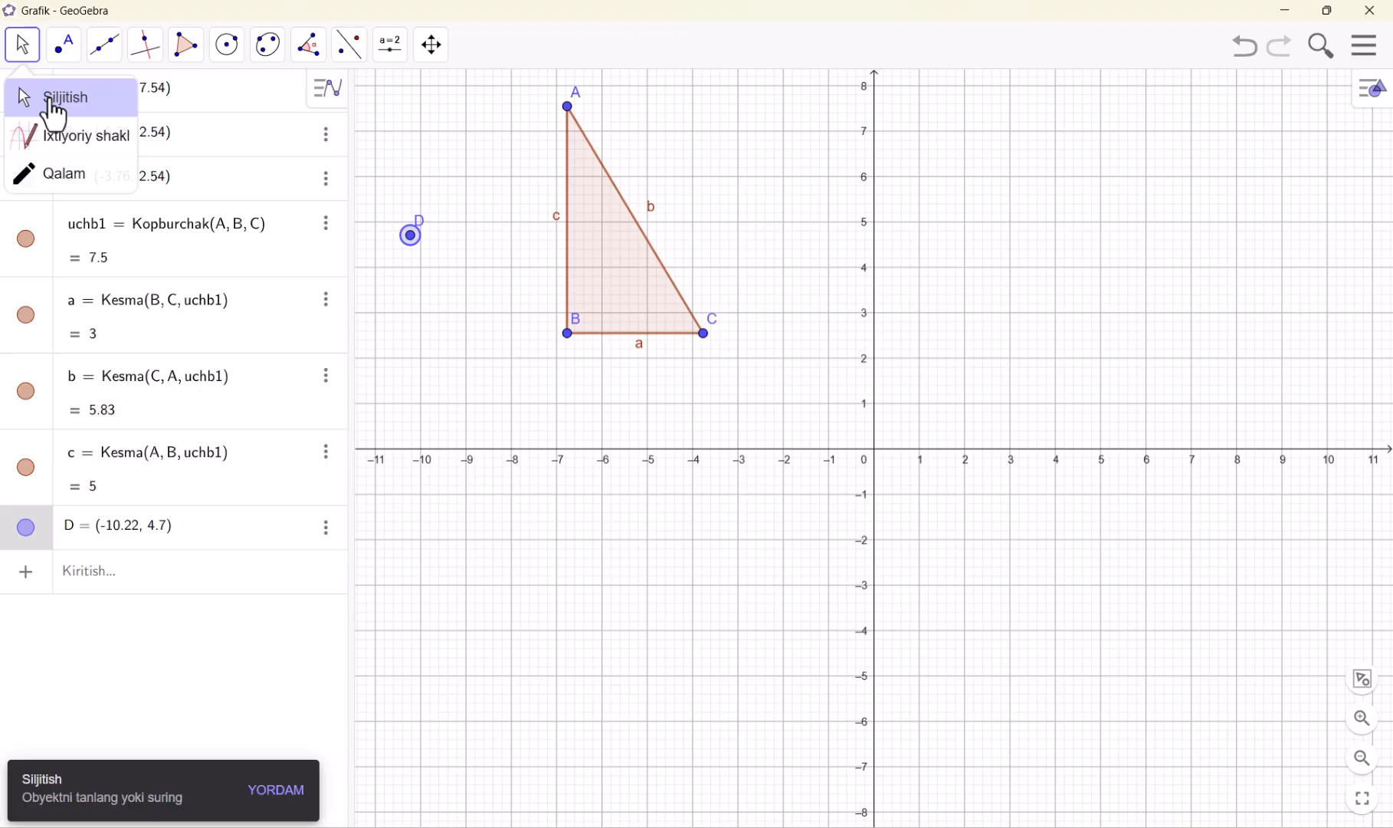
left_click(84, 137)
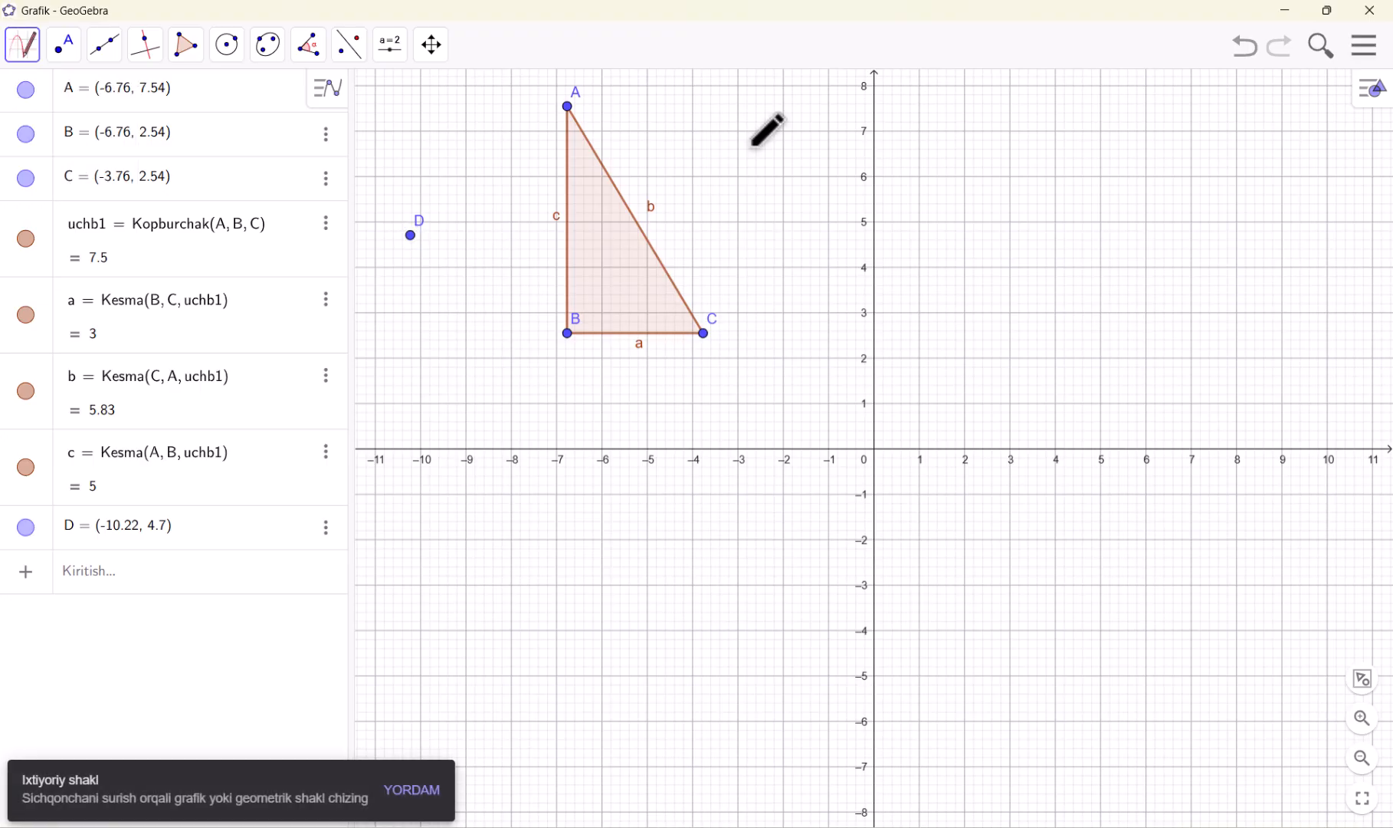
mouse_move(1084, 189)
left_mouse_down()
mouse_move(990, 198)
mouse_move(1076, 361)
mouse_move(1114, 209)
mouse_move(1087, 190)
left_mouse_up()
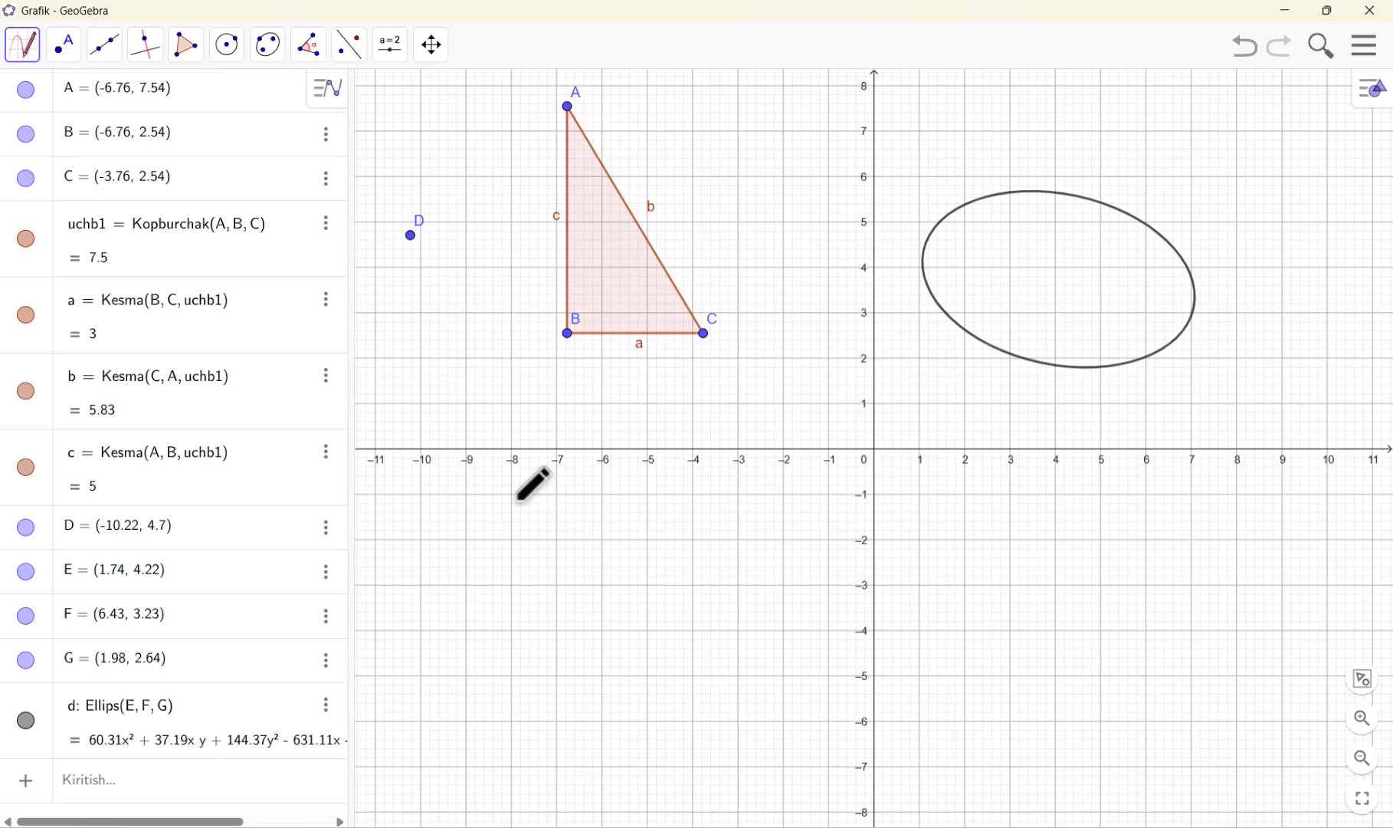
mouse_move(512, 496)
left_mouse_down()
mouse_move(504, 611)
mouse_move(626, 602)
mouse_move(630, 500)
mouse_move(509, 500)
mouse_move(635, 498)
mouse_move(622, 584)
mouse_move(550, 582)
mouse_move(545, 498)
mouse_move(690, 495)
mouse_move(688, 624)
mouse_move(536, 617)
mouse_move(524, 567)
mouse_move(534, 498)
left_mouse_up()
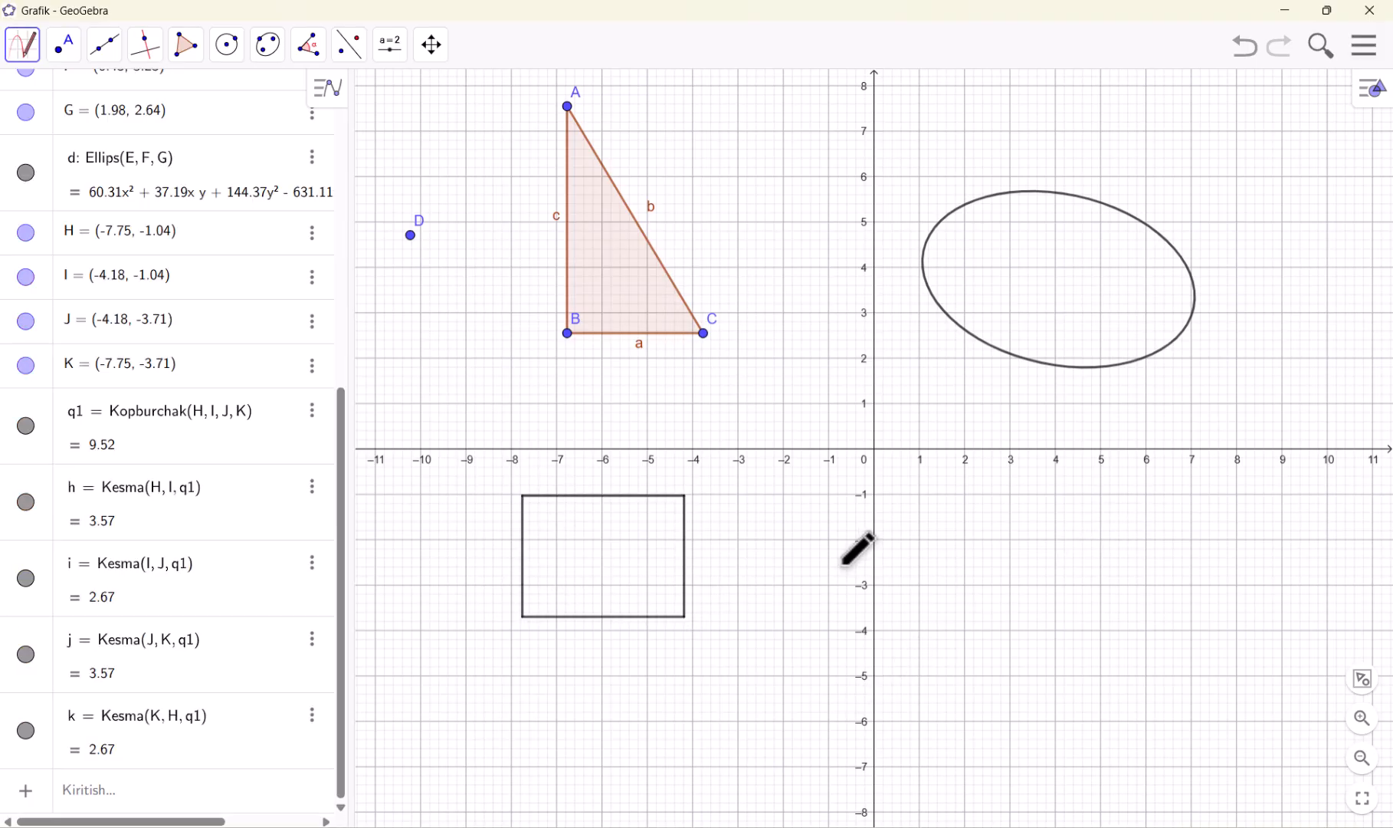
Activate the Pen tool, and undo the freehand rectangle, the ellipse and the last move of point D
left_click(21, 62)
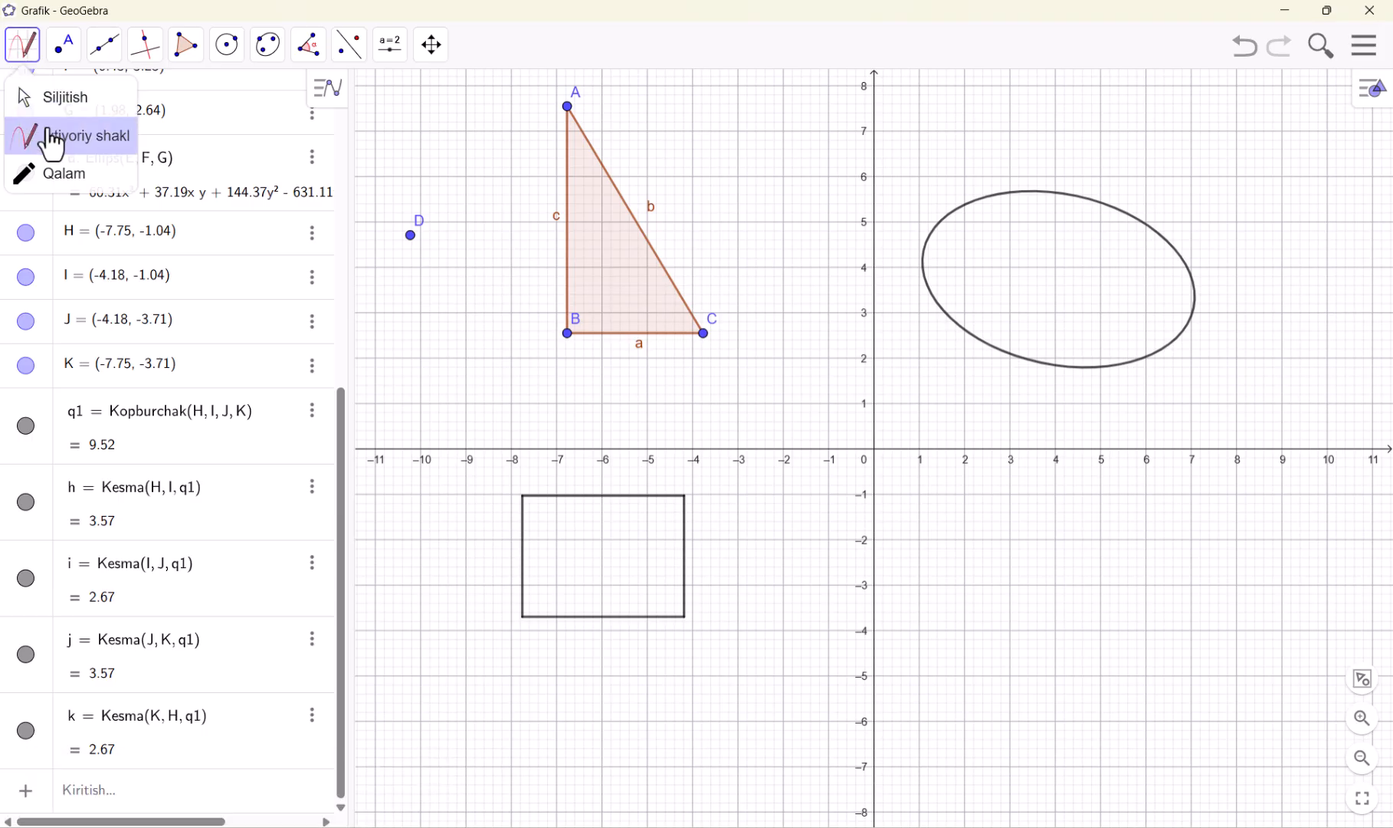
left_click(53, 174)
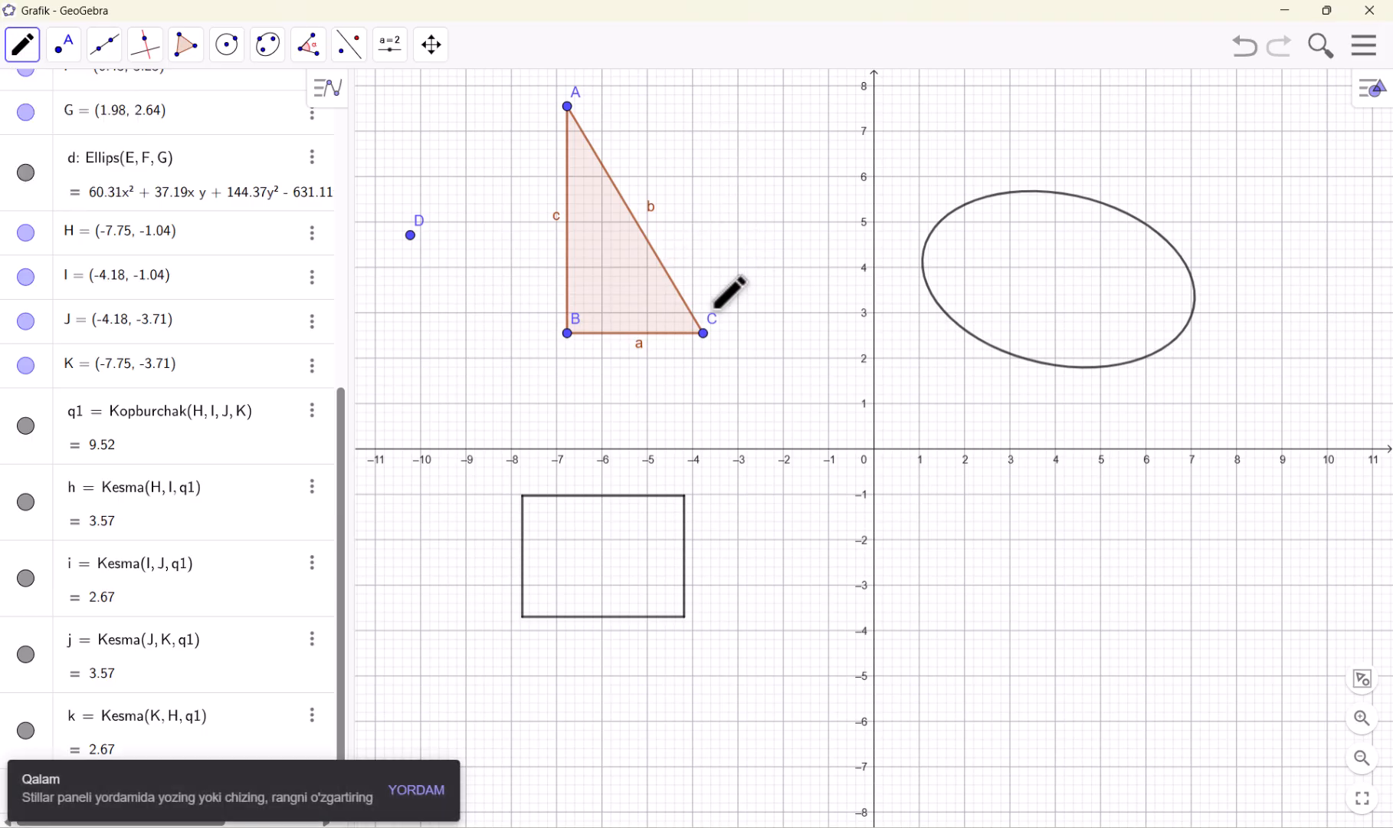
key("ctrl+z")
key("ctrl+z")
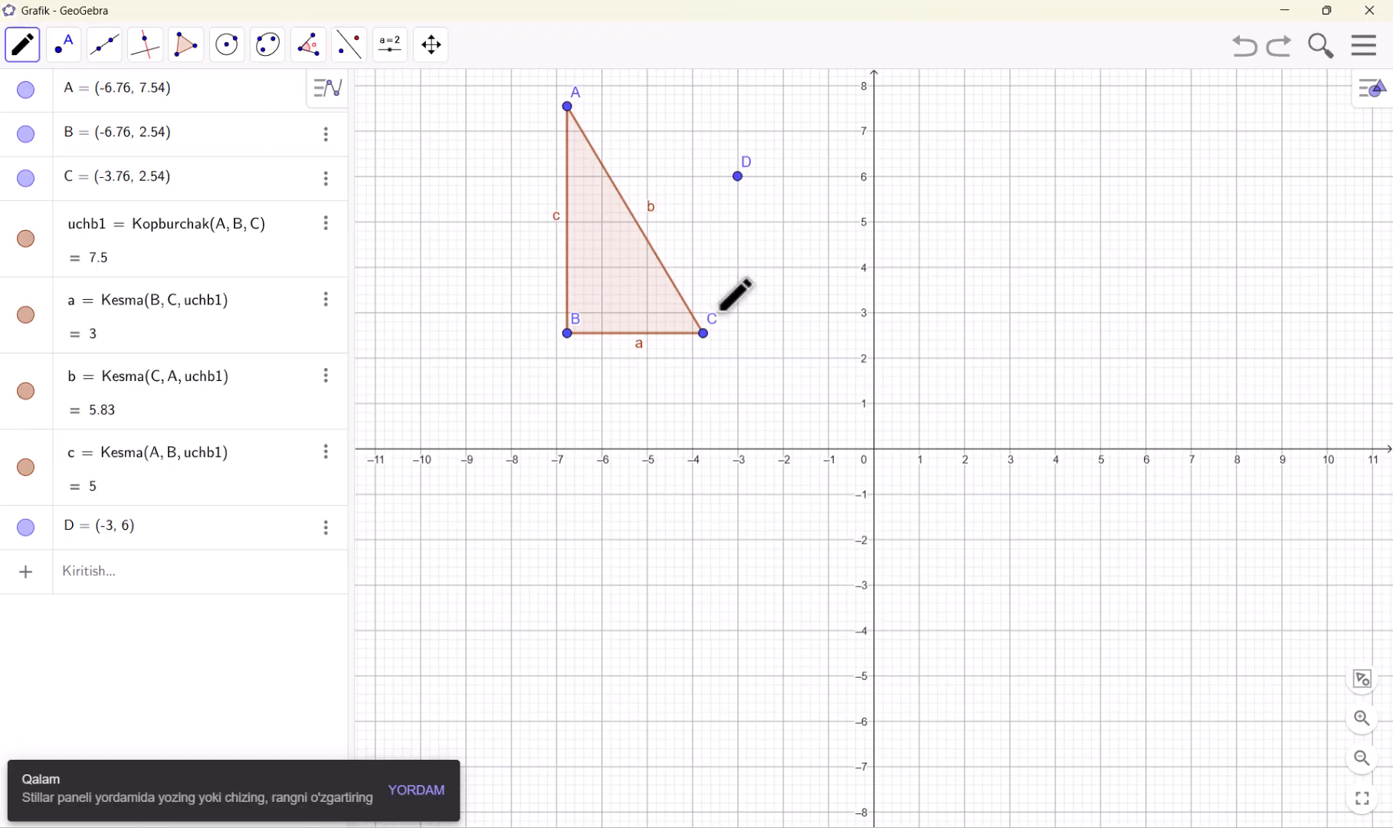
Undo the creation of point D and circle the triangle's vertex C freehand with the Pen, about 1.5 units wide
key("ctrl+z")
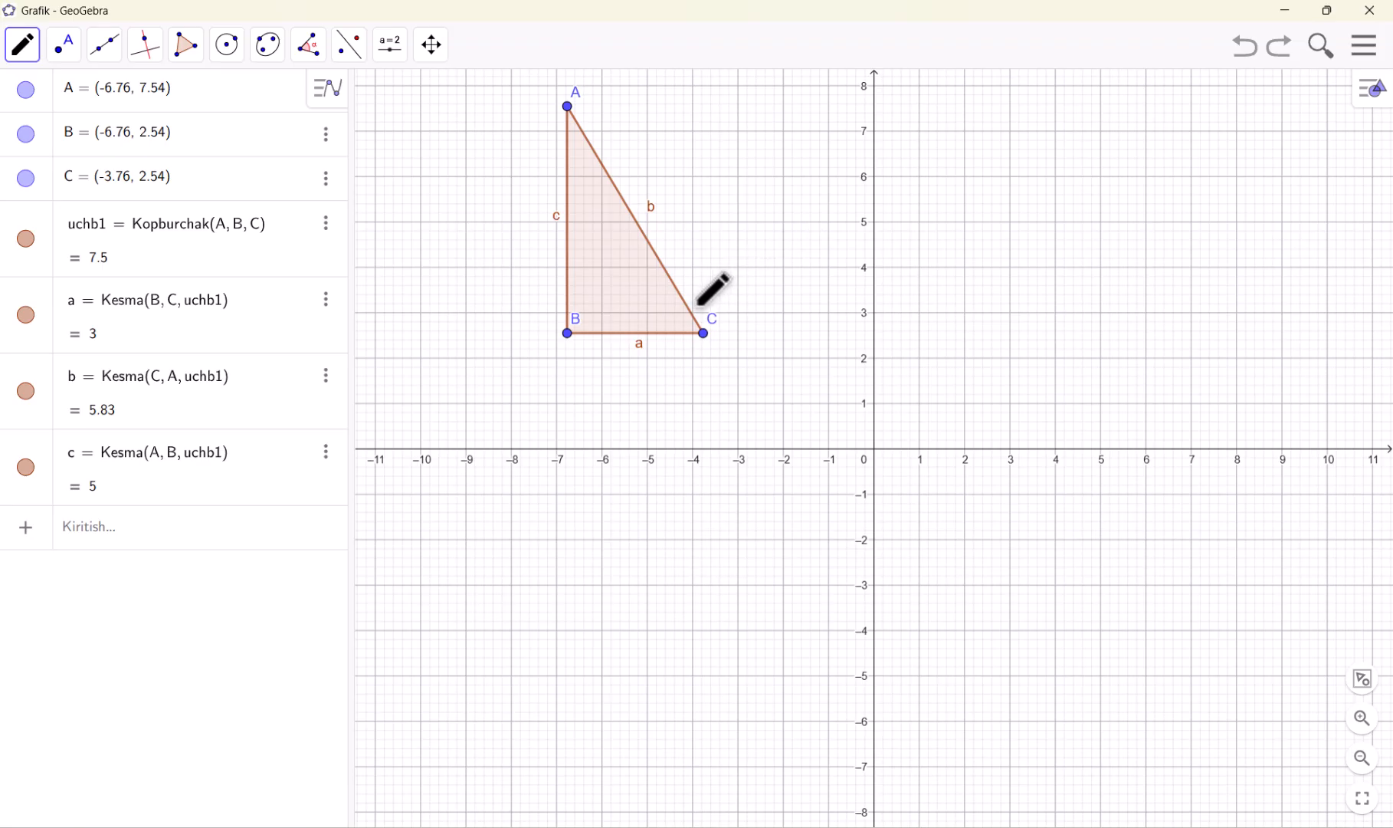
mouse_move(706, 302)
left_mouse_down()
mouse_move(680, 313)
mouse_move(676, 337)
mouse_move(732, 343)
mouse_move(702, 301)
left_mouse_up()
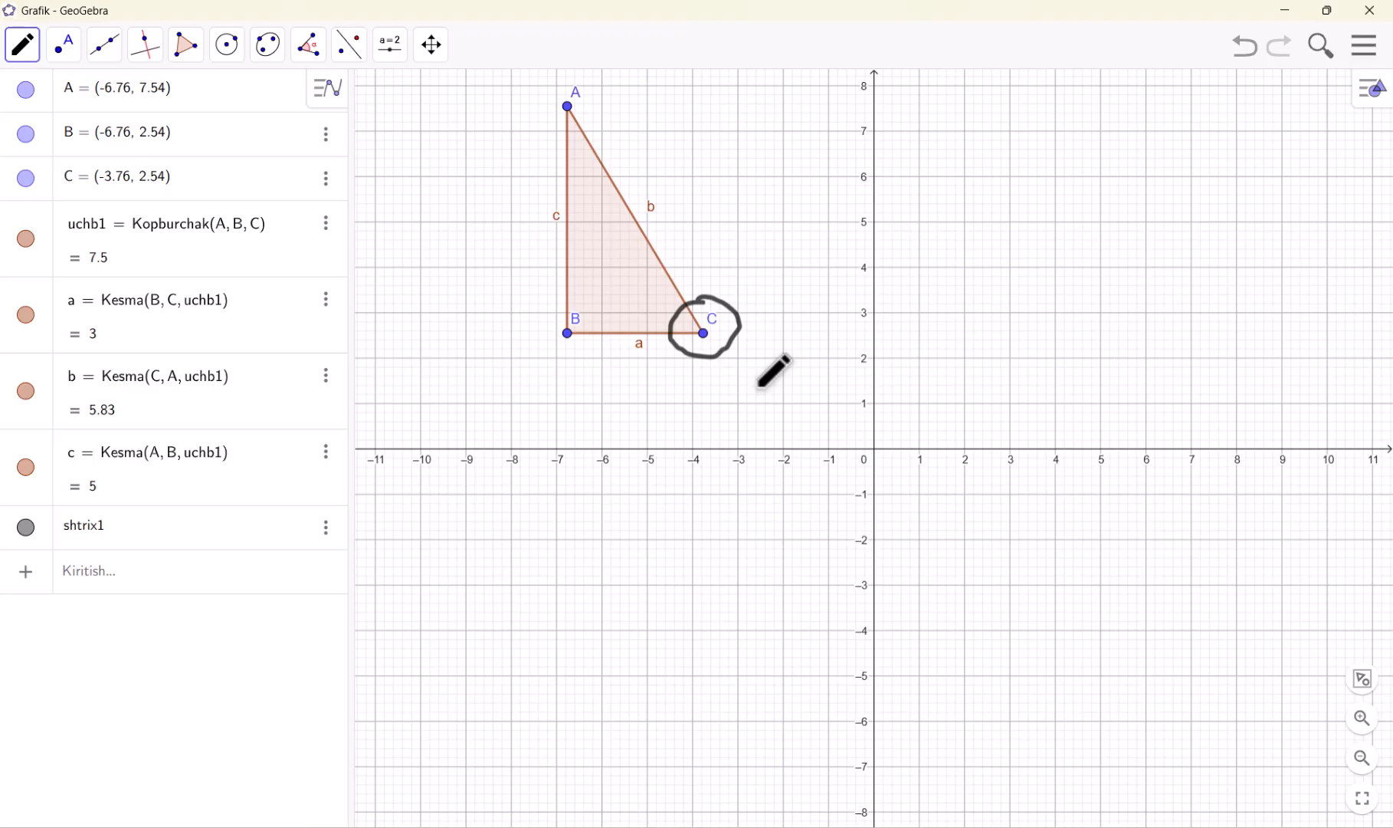
left_click(738, 315)
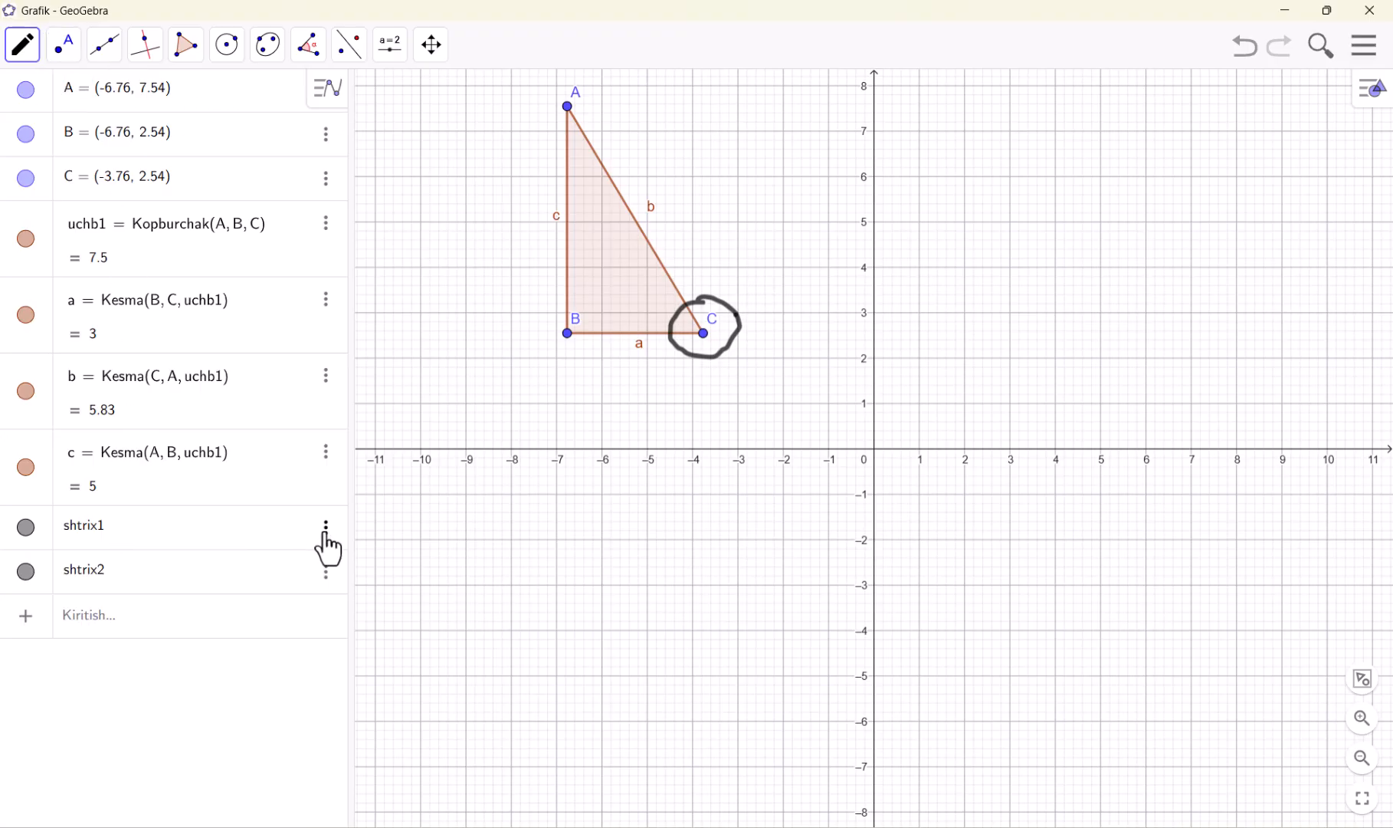
Set the colour of the pen circle around vertex C to red (255, 0, 0)
left_click(323, 527)
left_click(383, 589)
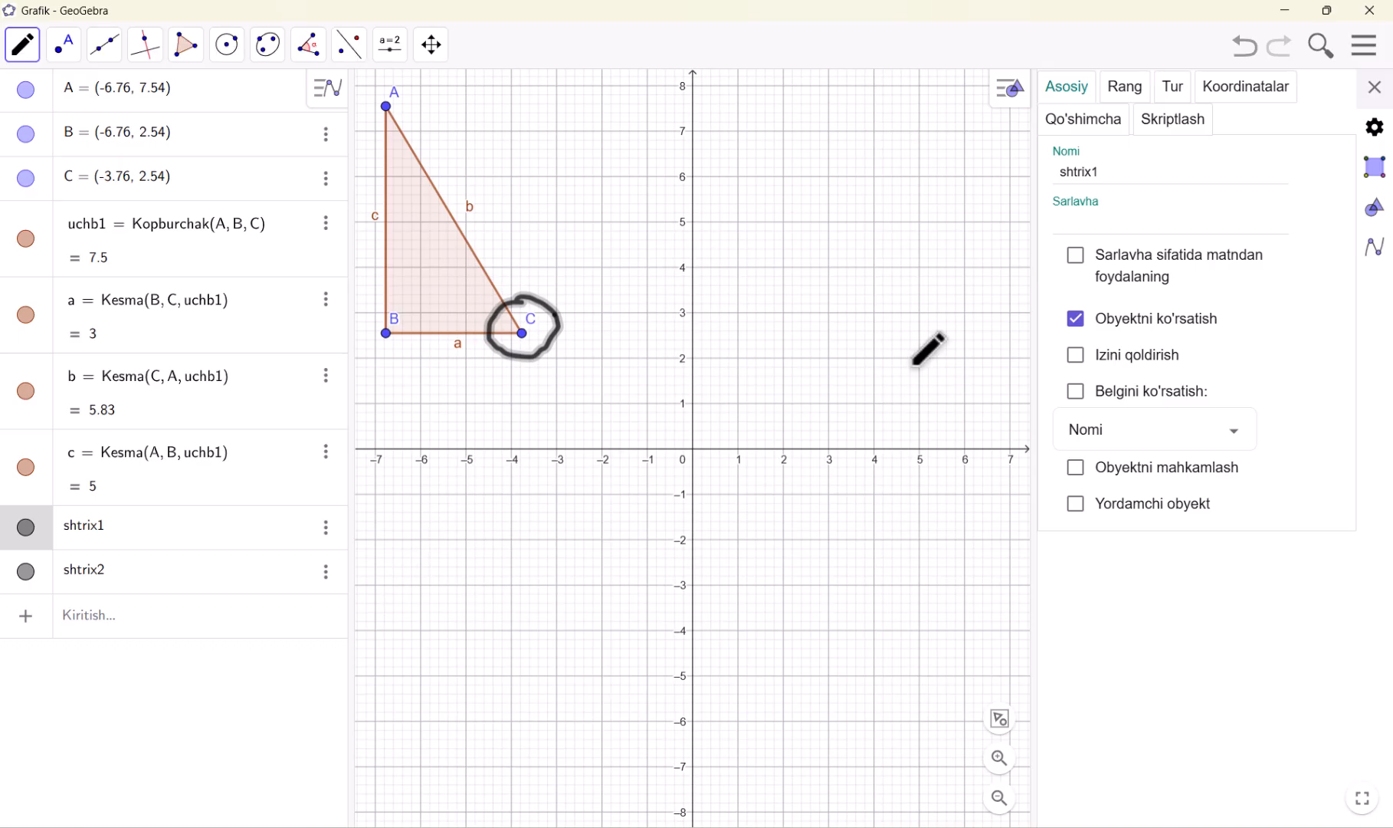
left_click(1126, 90)
left_click(1086, 171)
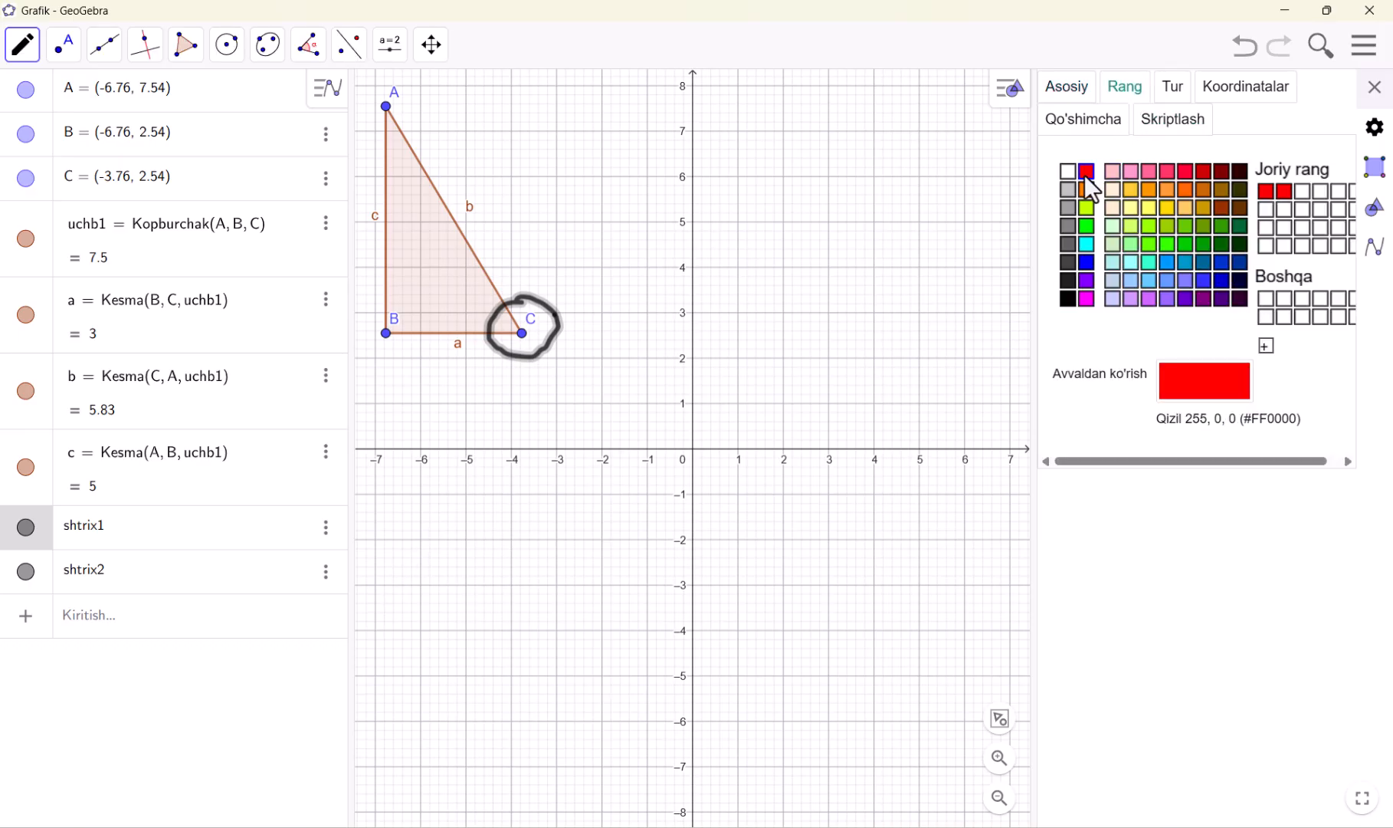
Set the red pen circle's line opacity to 40 and its line style to dotted, and increase its line thickness
left_click(1182, 96)
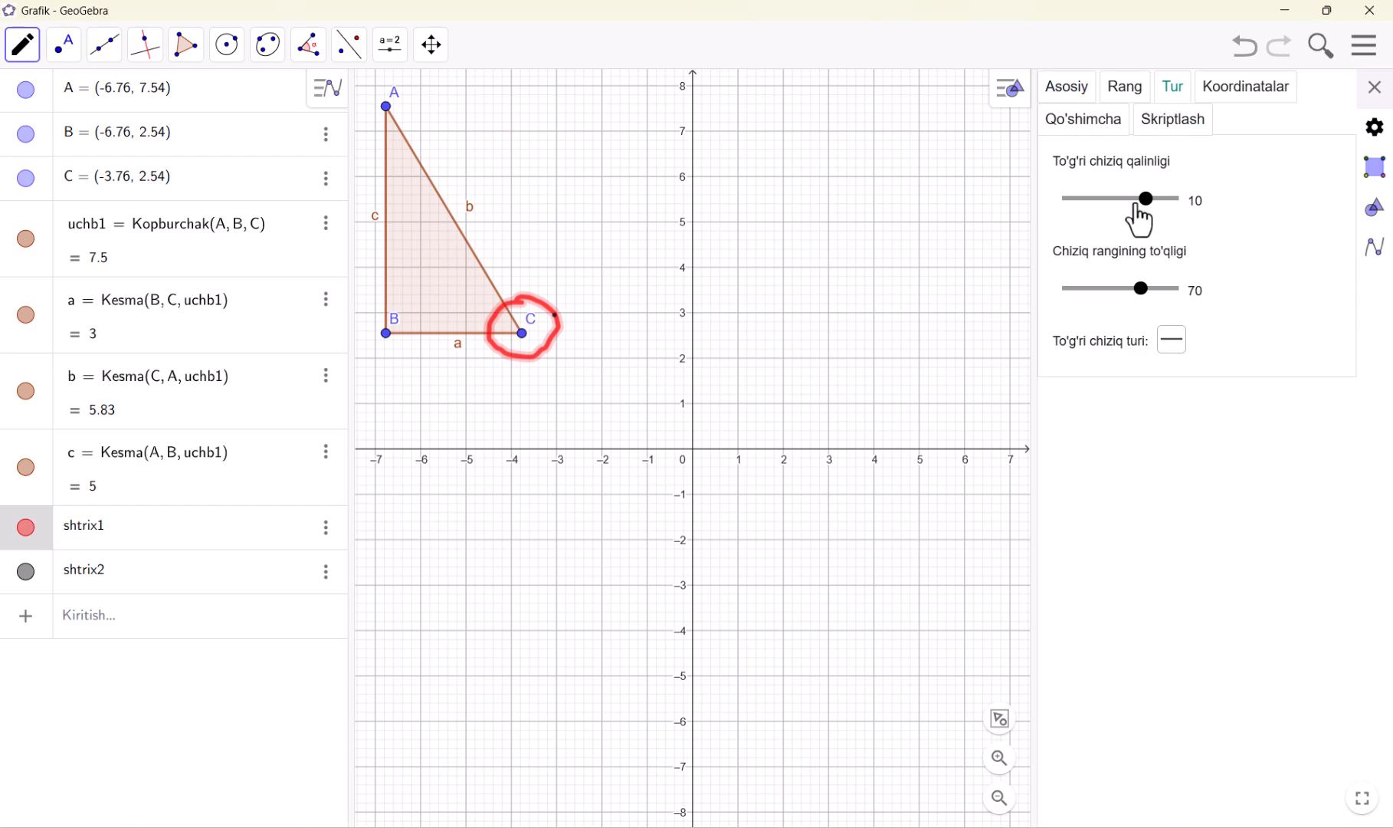
left_click_drag(1145, 204, 1087, 209)
left_click_drag(1078, 212, 1146, 211)
left_click_drag(1143, 291, 1110, 298)
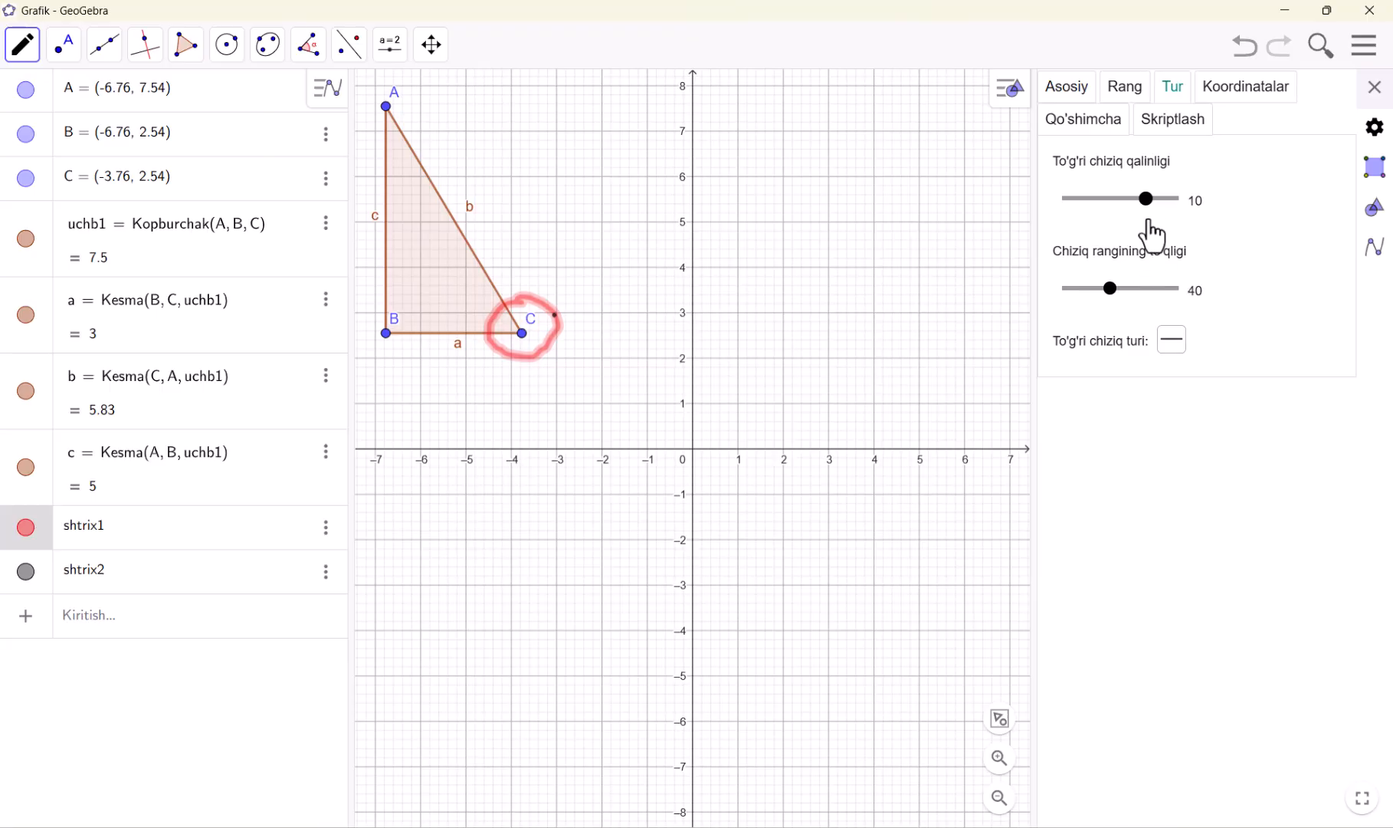
left_click_drag(1146, 201, 1129, 202)
left_click(1169, 335)
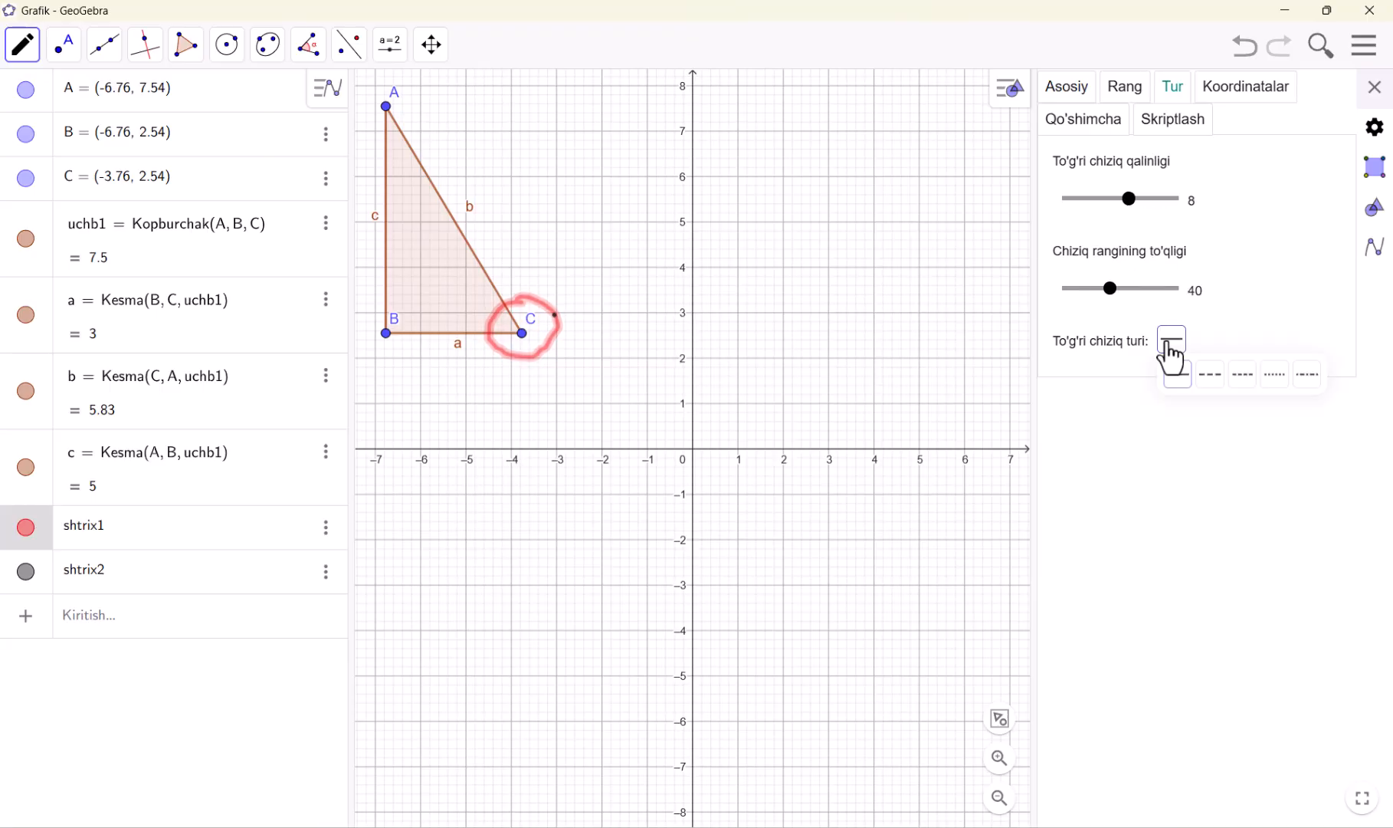
left_click(1270, 376)
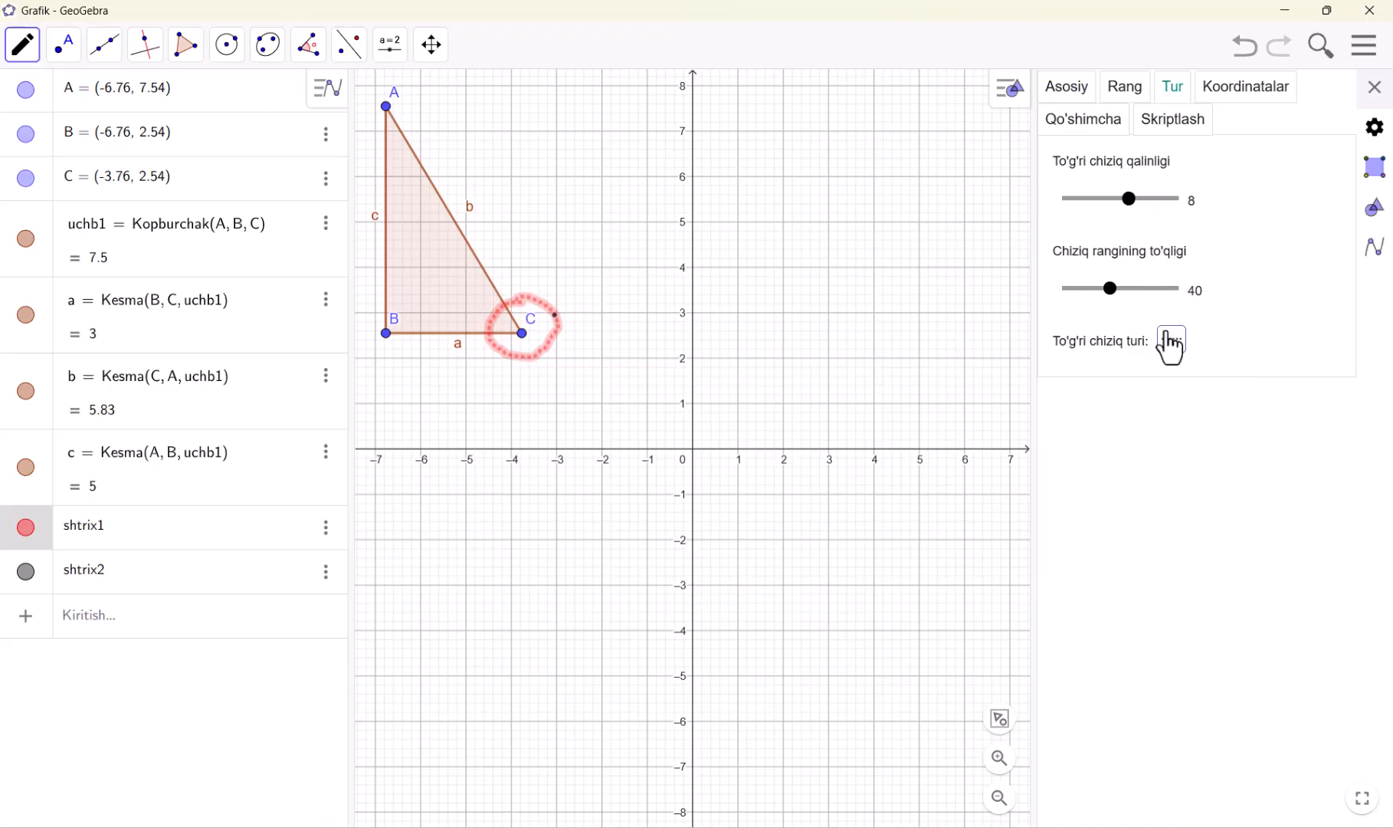
mouse_move(1128, 203)
left_mouse_down()
mouse_move(1095, 212)
mouse_move(1149, 213)
left_mouse_up()
Close the stroke's settings and draw a check mark about 1.4 units wide in the first quadrant with the Pen
left_click(1082, 119)
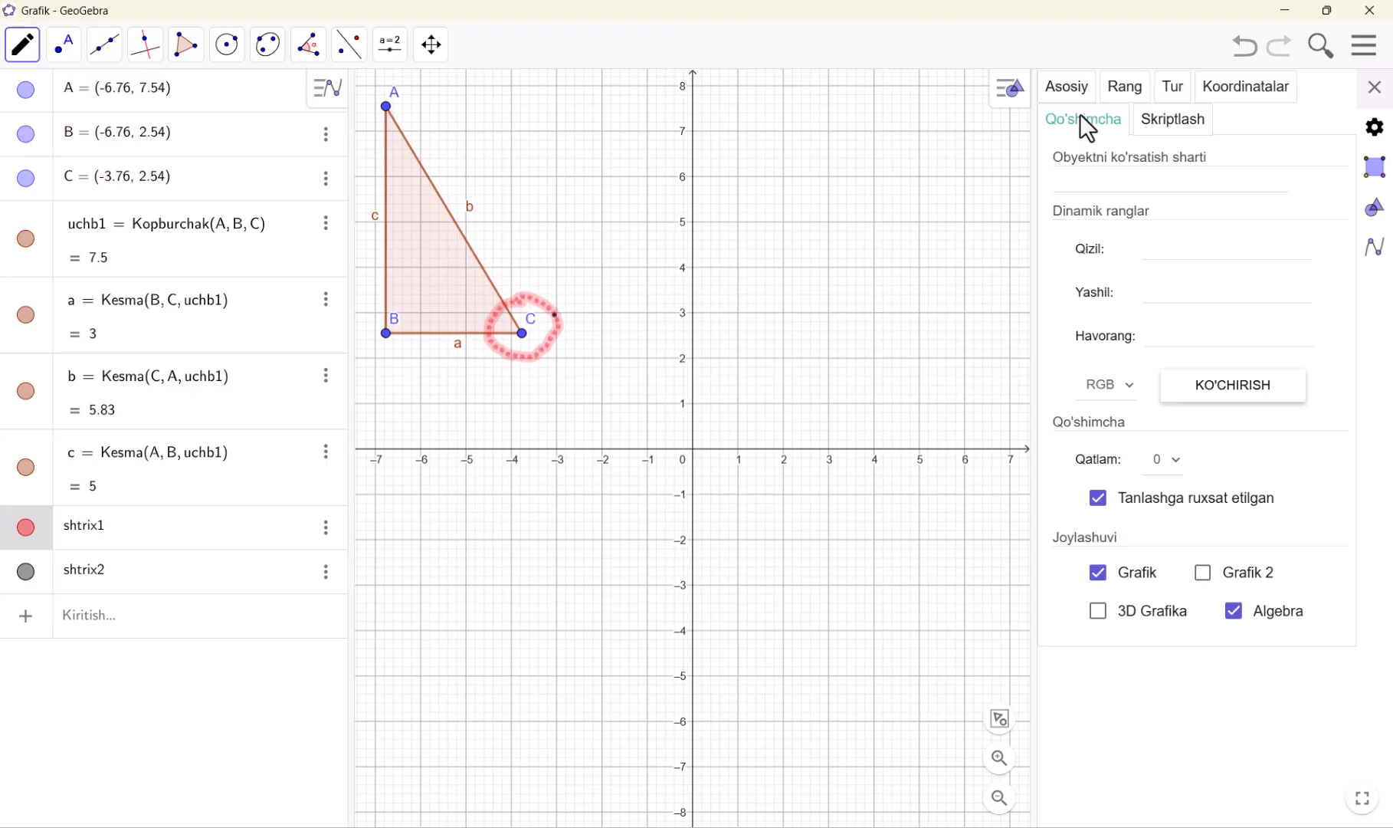
left_click(1088, 98)
left_click(1374, 87)
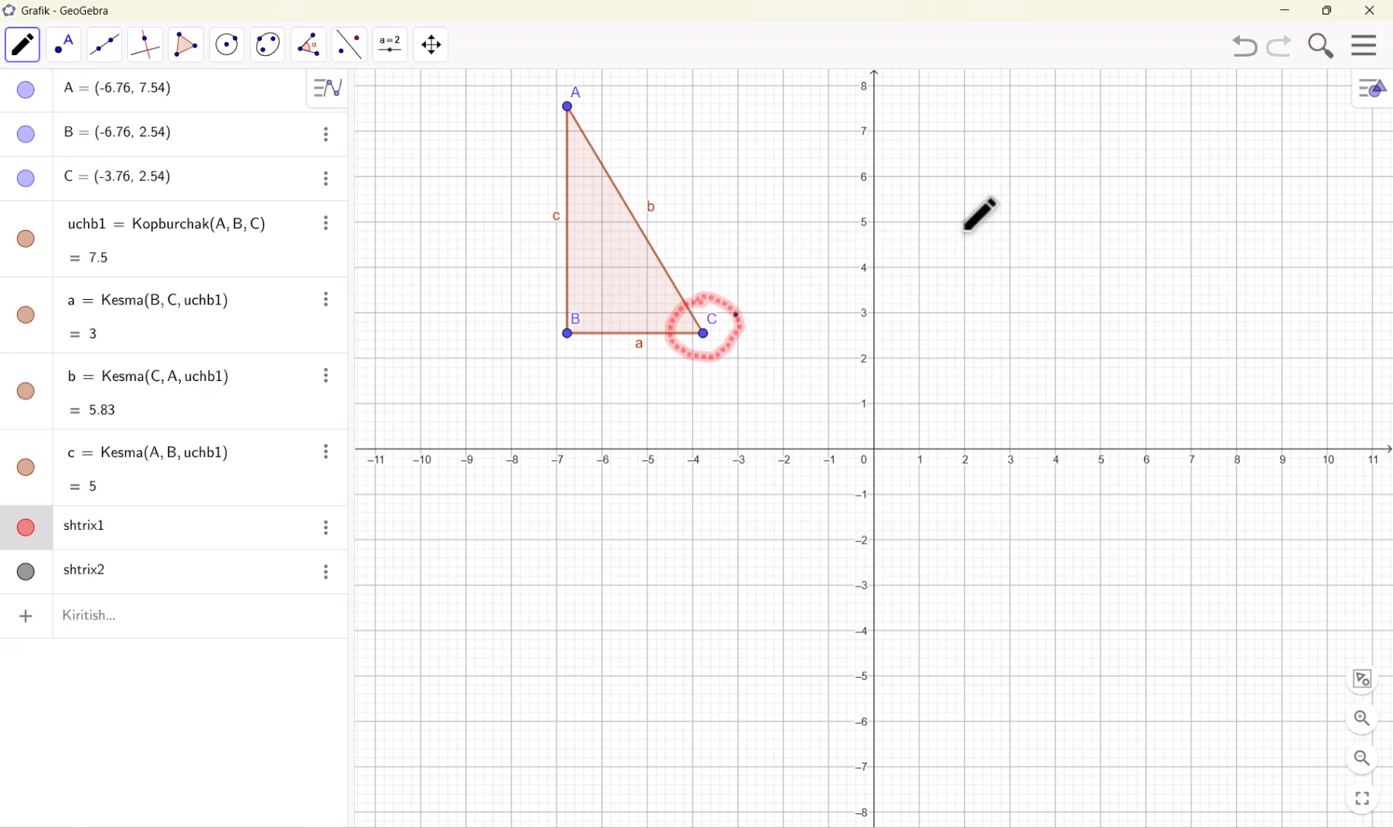
left_click_drag(963, 228, 1026, 186)
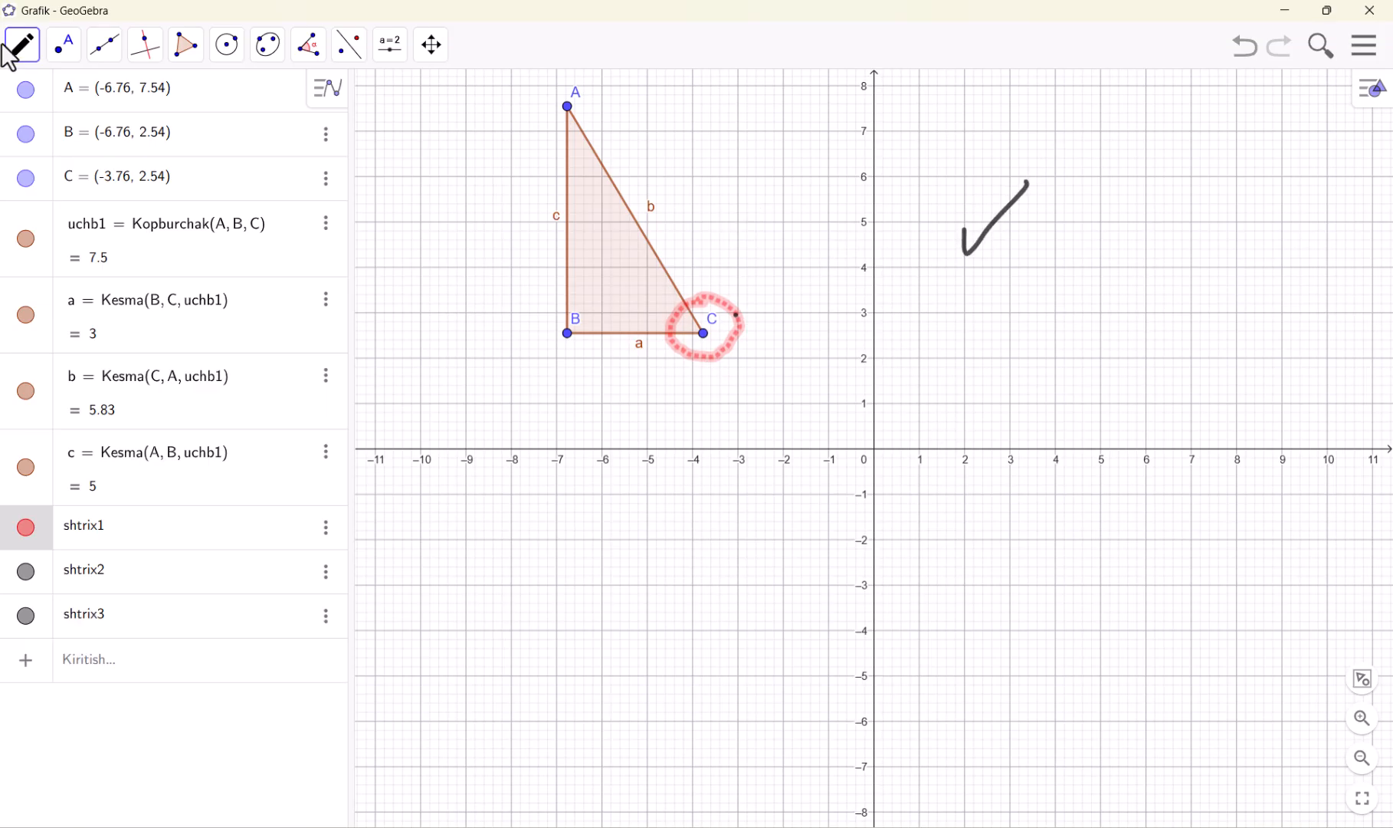
Start a new worksheet without saving the current drawing
left_click(1364, 49)
left_click(1201, 123)
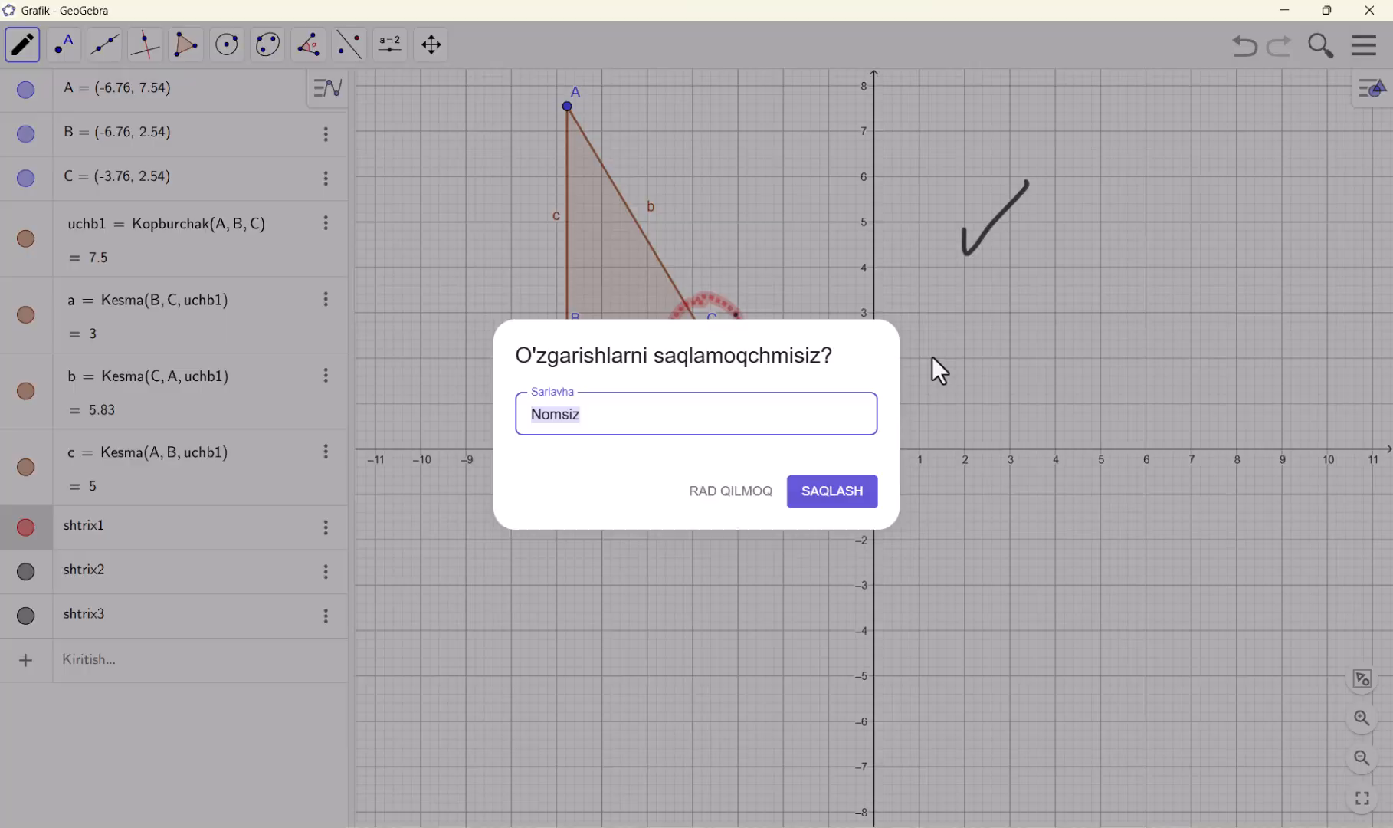
left_click(734, 497)
left_click(1216, 326)
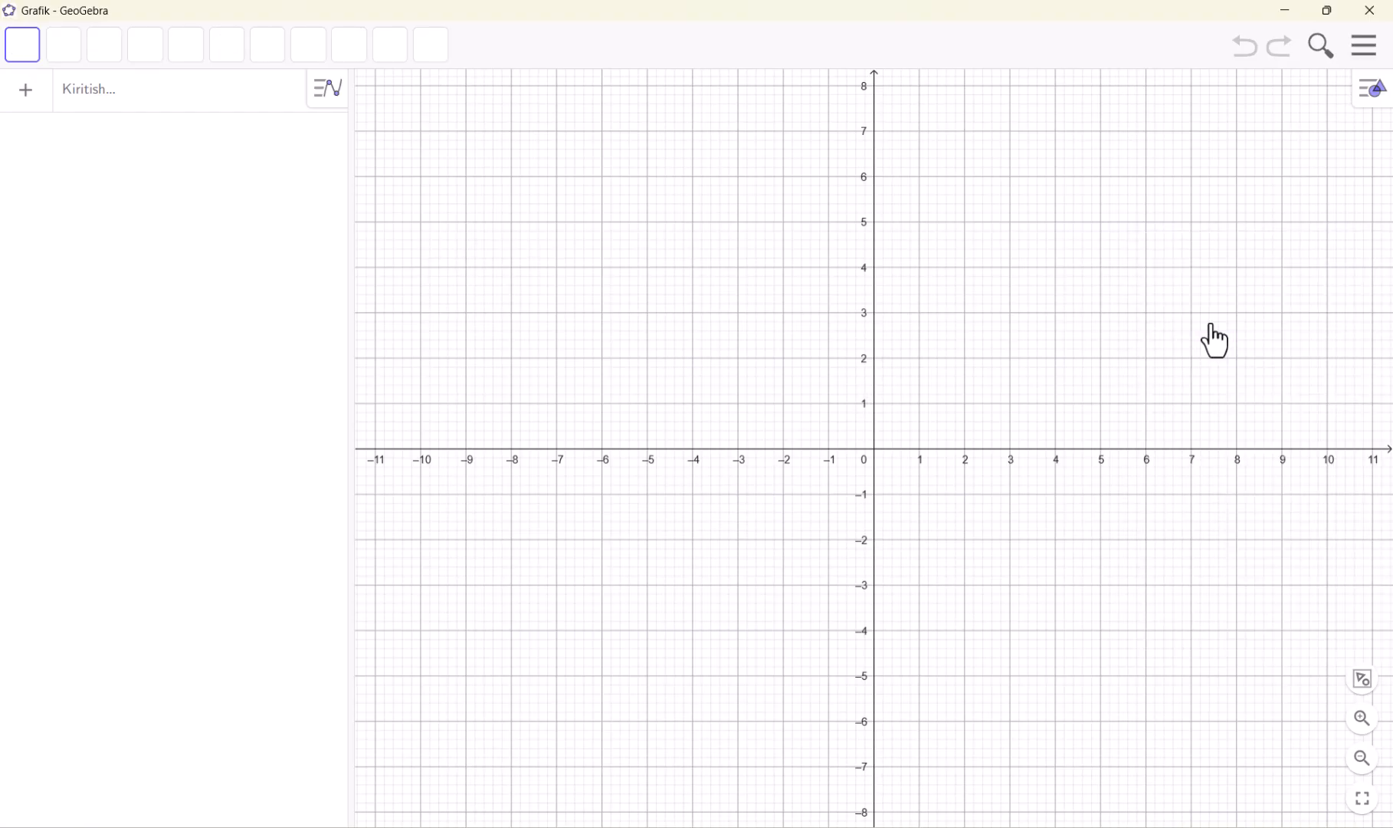
Place a point at (2, 3) with the Point tool
left_click(66, 47)
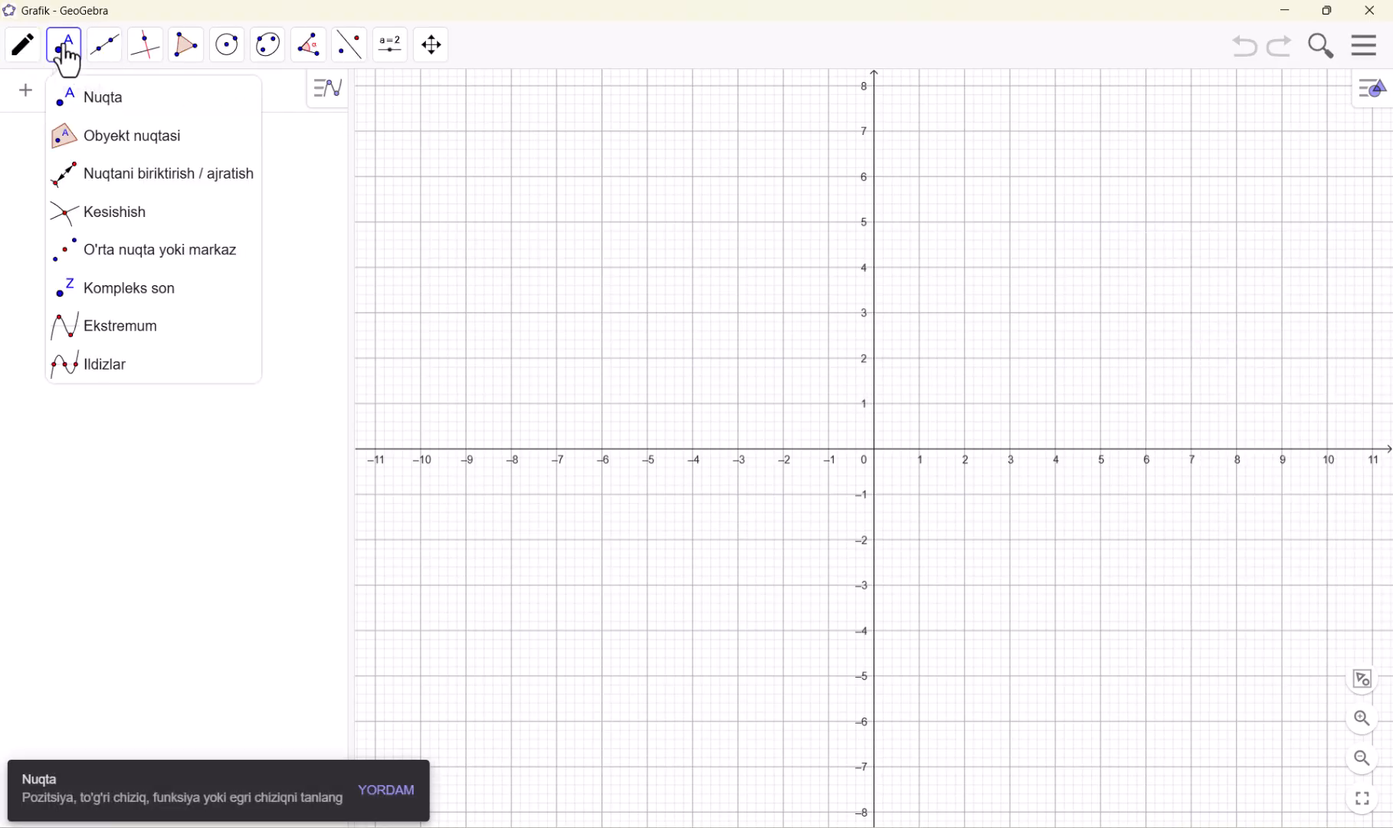
left_click(87, 96)
left_click(71, 113)
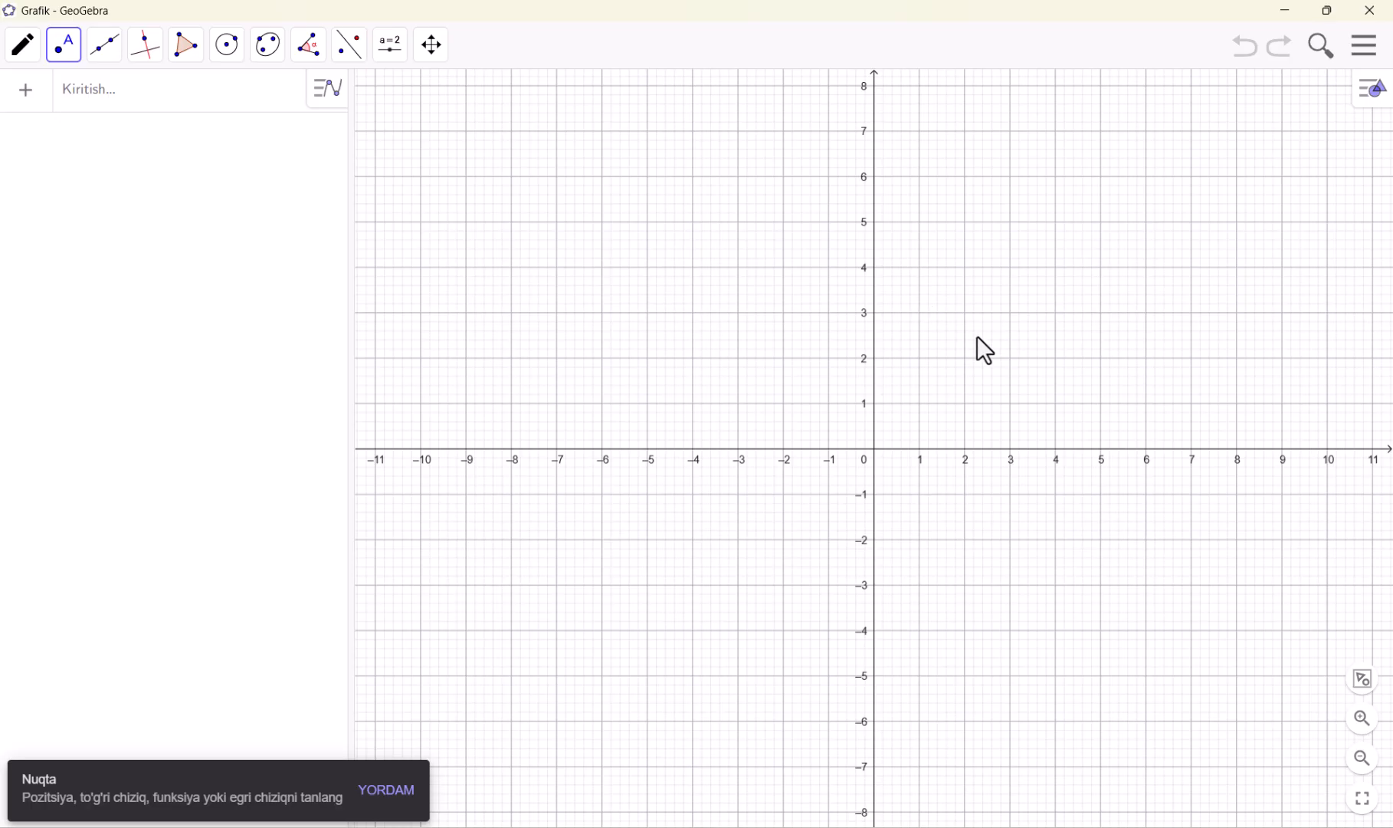
left_click(964, 313)
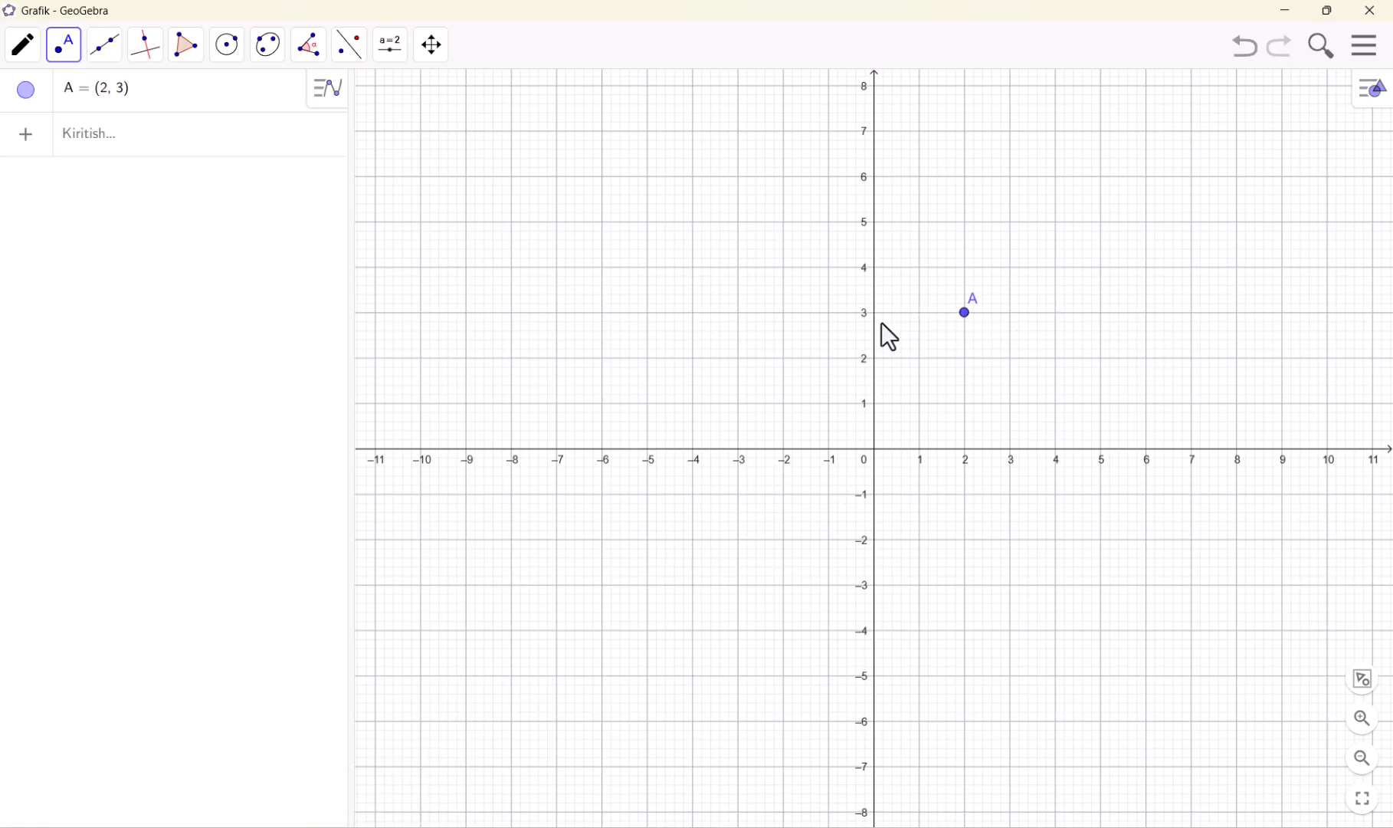
Enable the display of mouse coordinates in the graphics view settings
left_click(1373, 51)
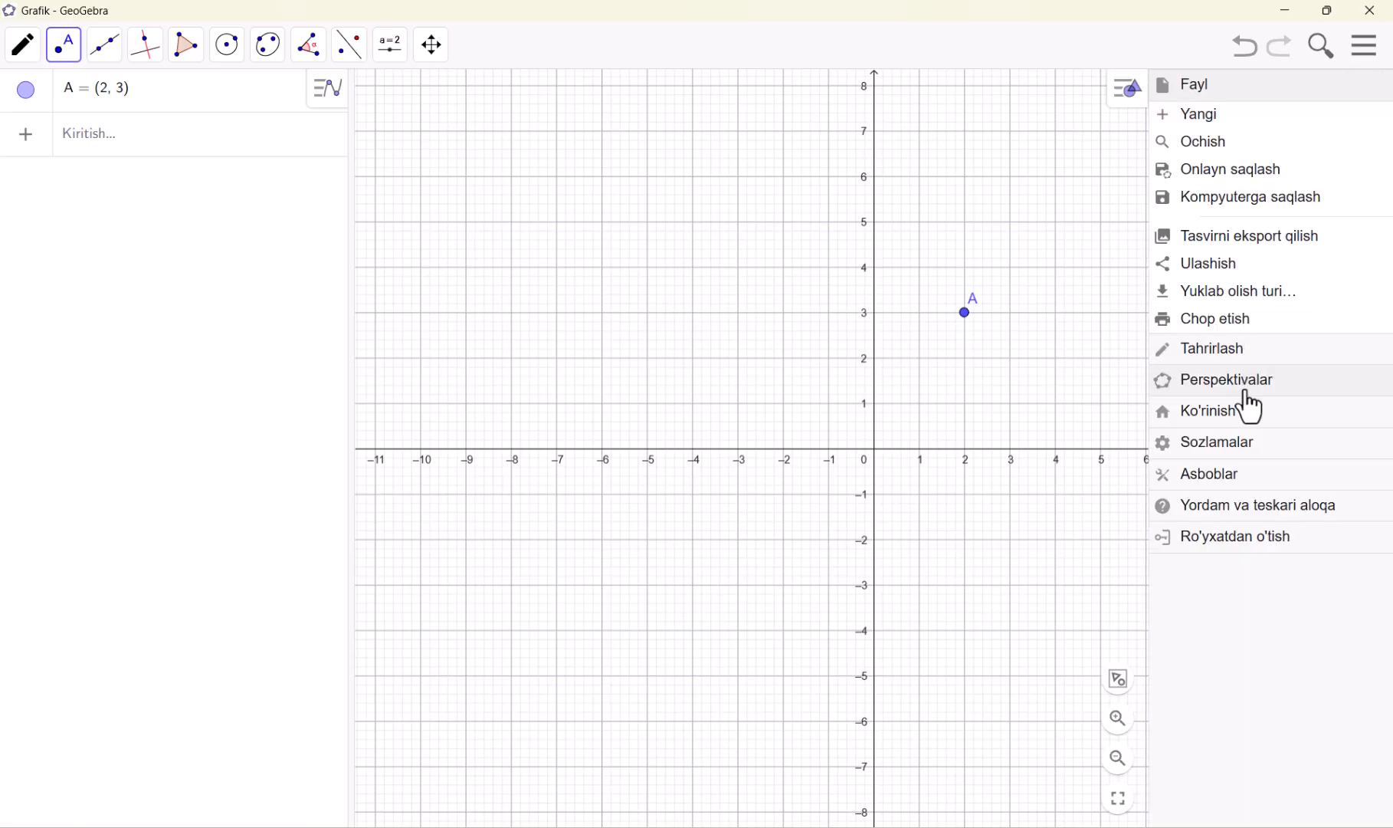
left_click(1225, 444)
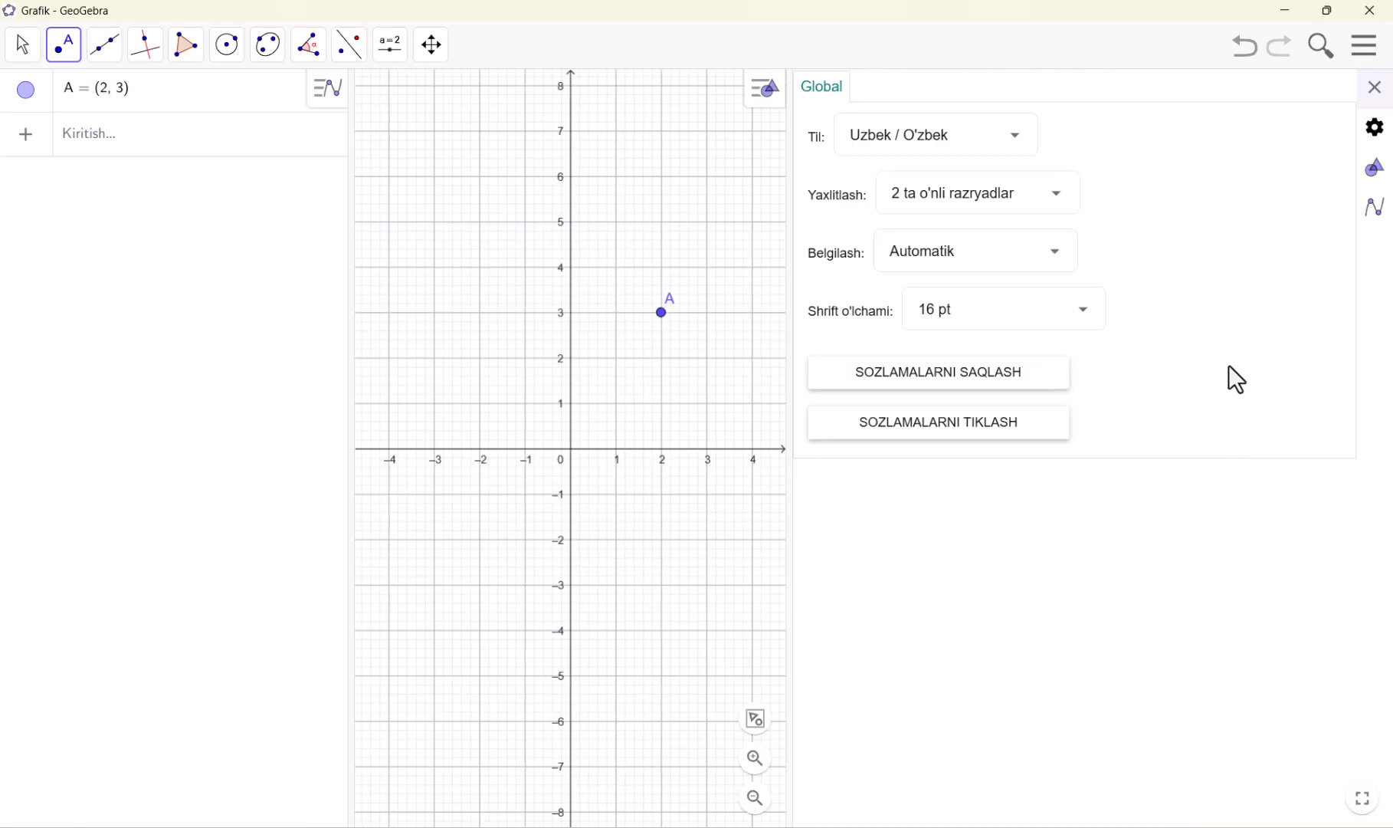
left_click(1383, 170)
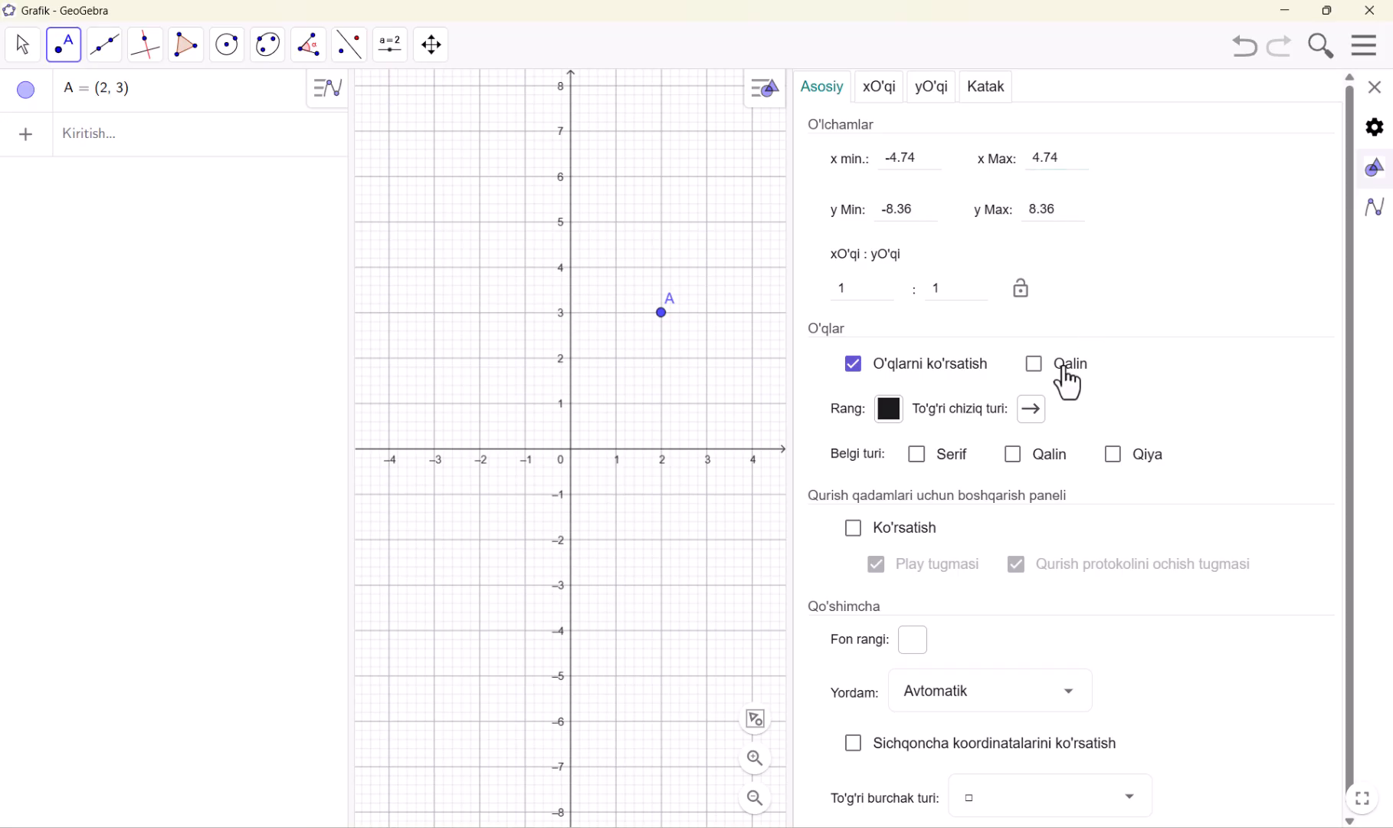
left_click(857, 751)
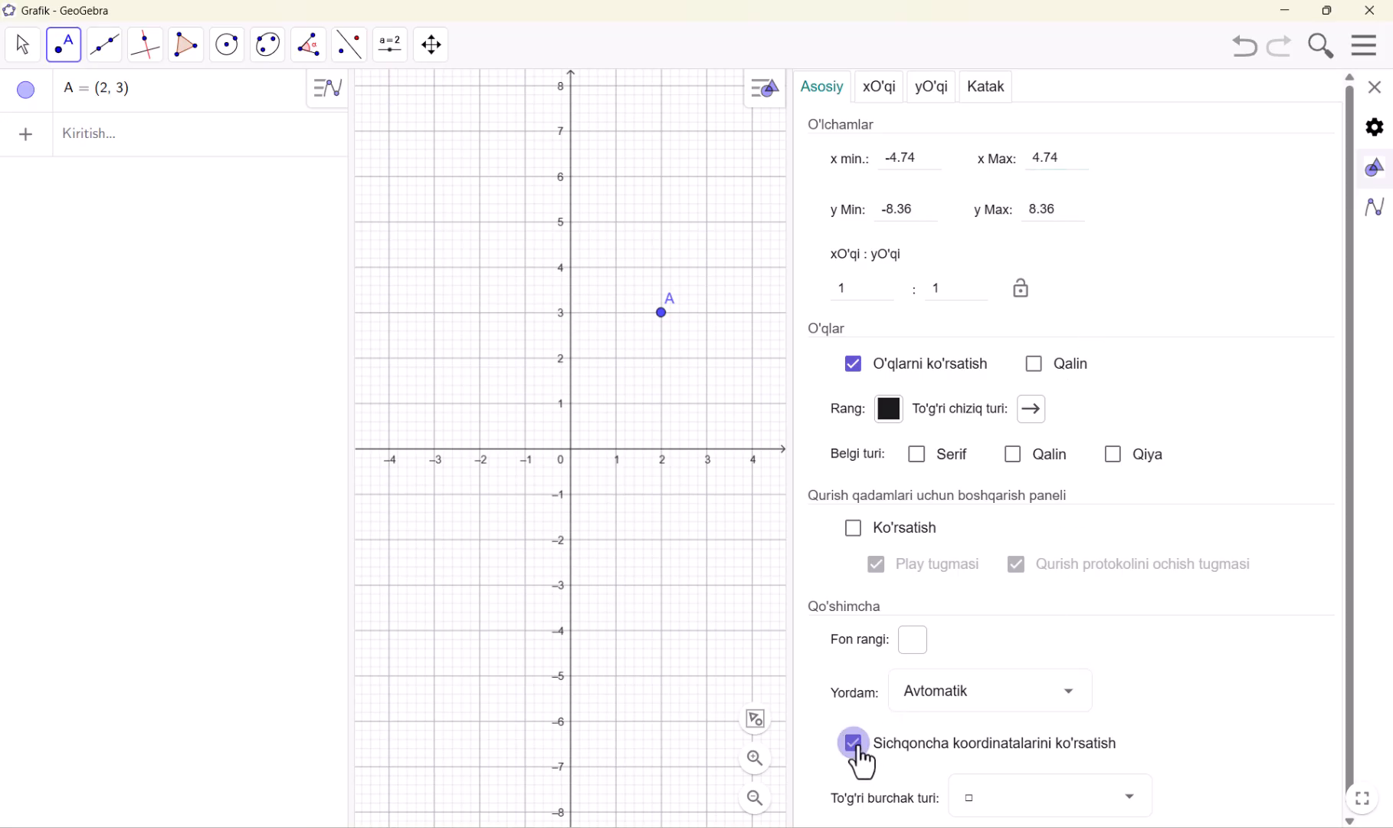
left_click(1375, 88)
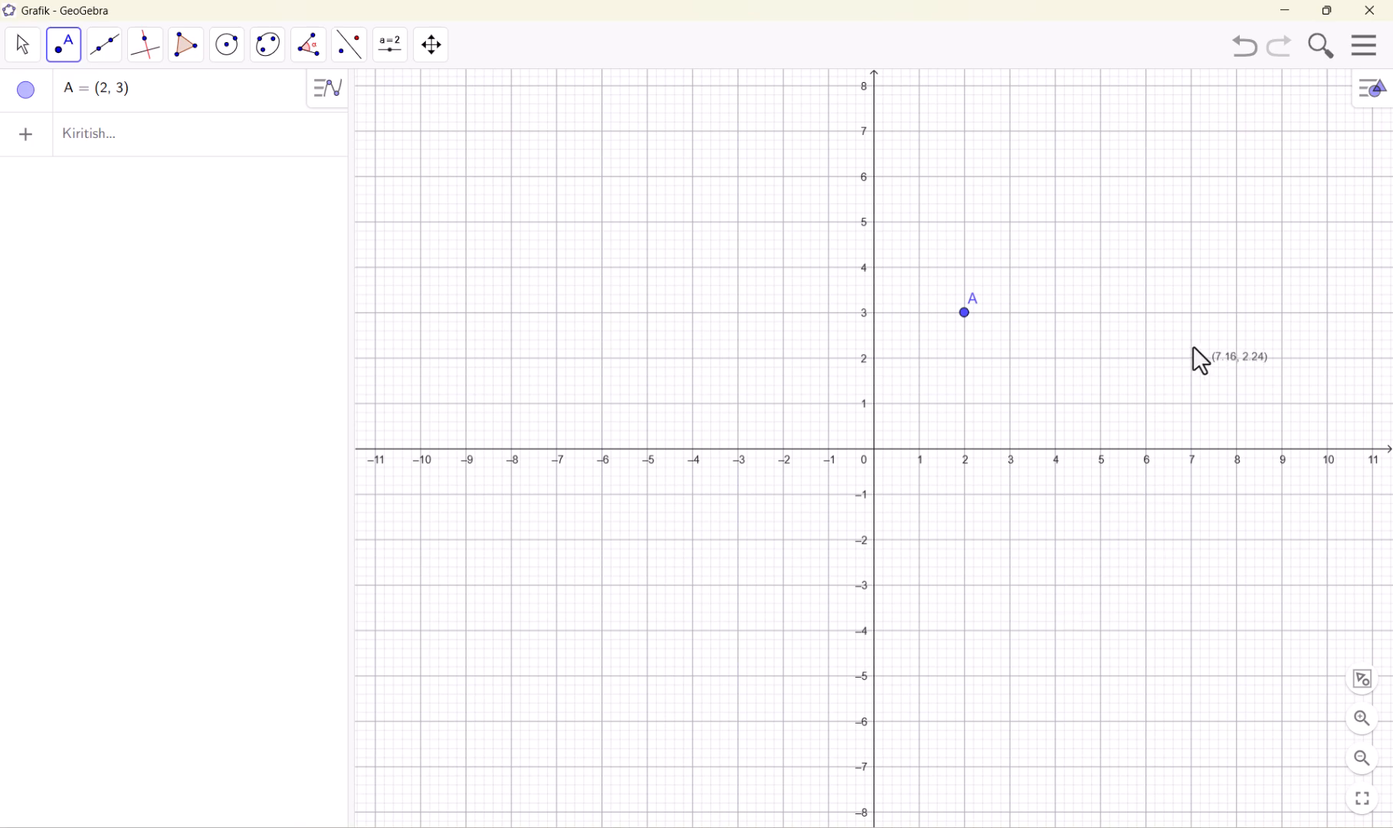
Reopen the settings and turn the display of mouse coordinates back off
left_click(1368, 52)
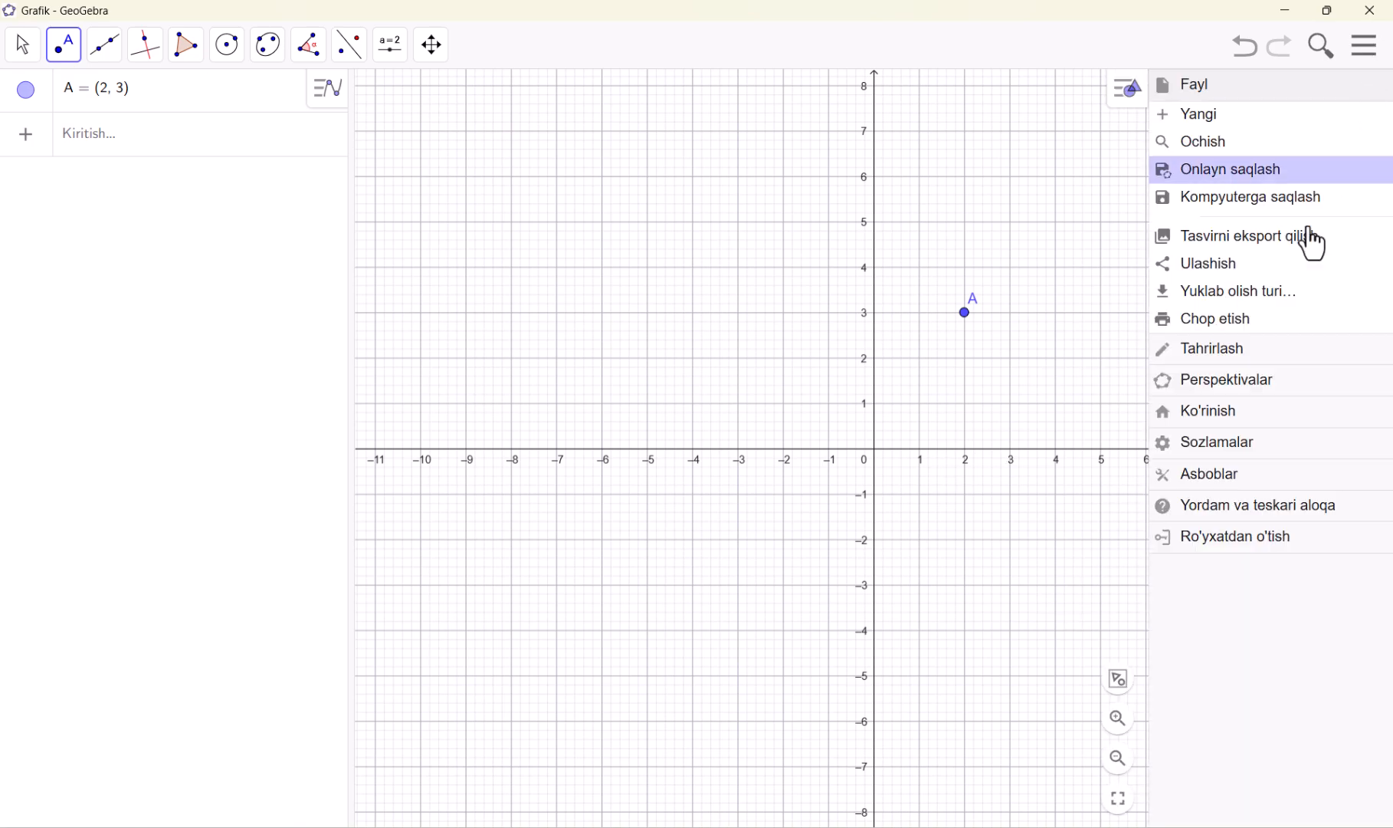
left_click(1211, 445)
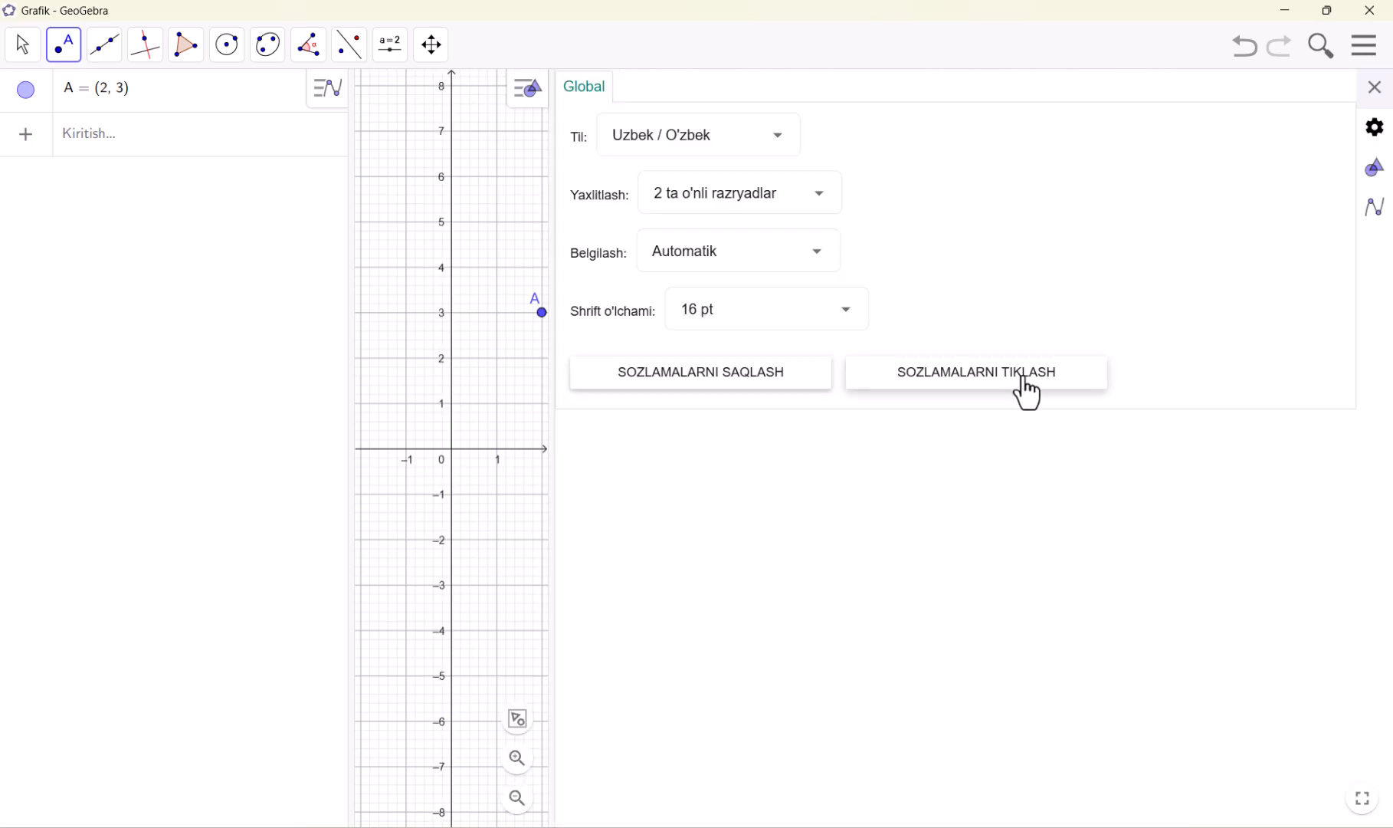
left_click(1375, 89)
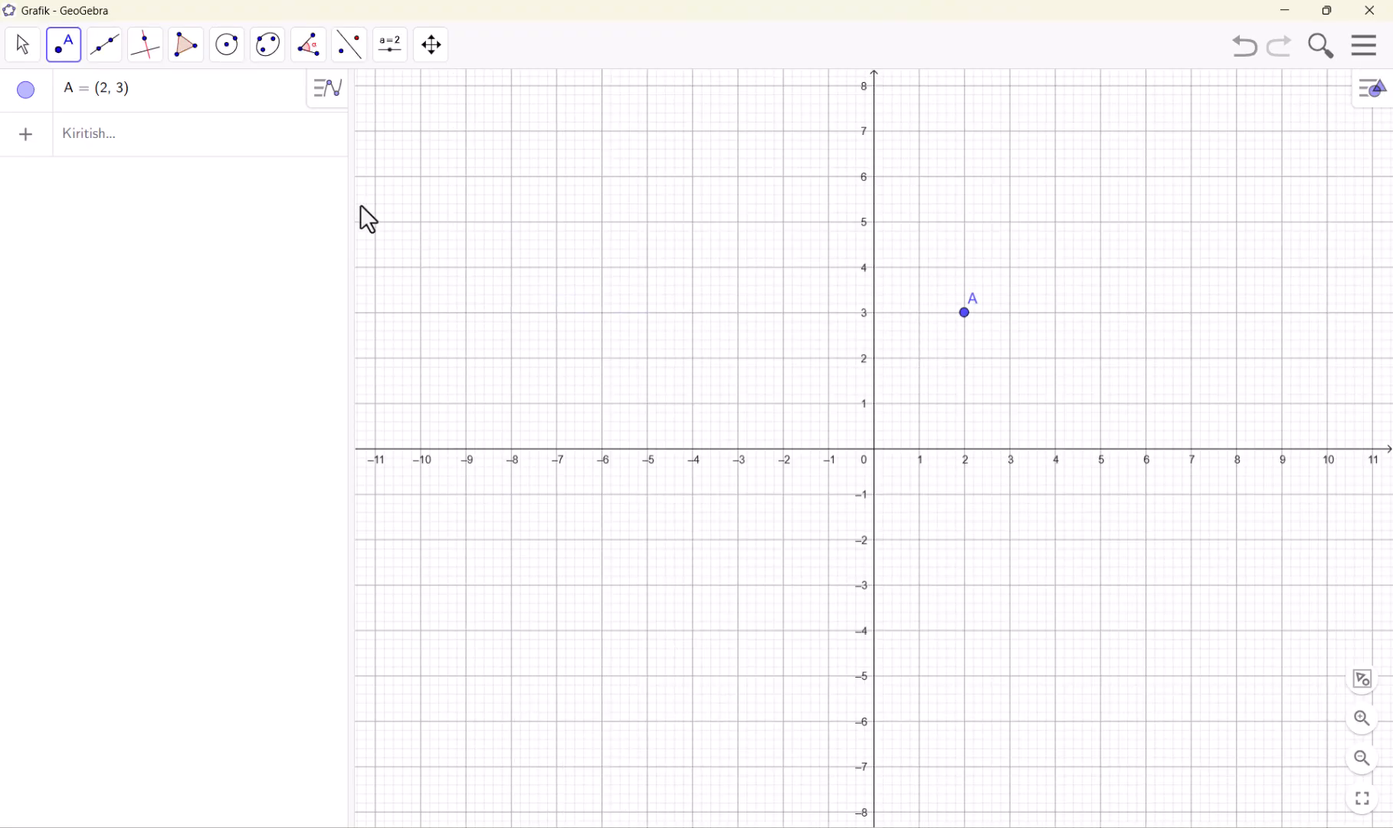
Place a second point at (6, 4) and construct the midpoint of the two points
left_click(63, 57)
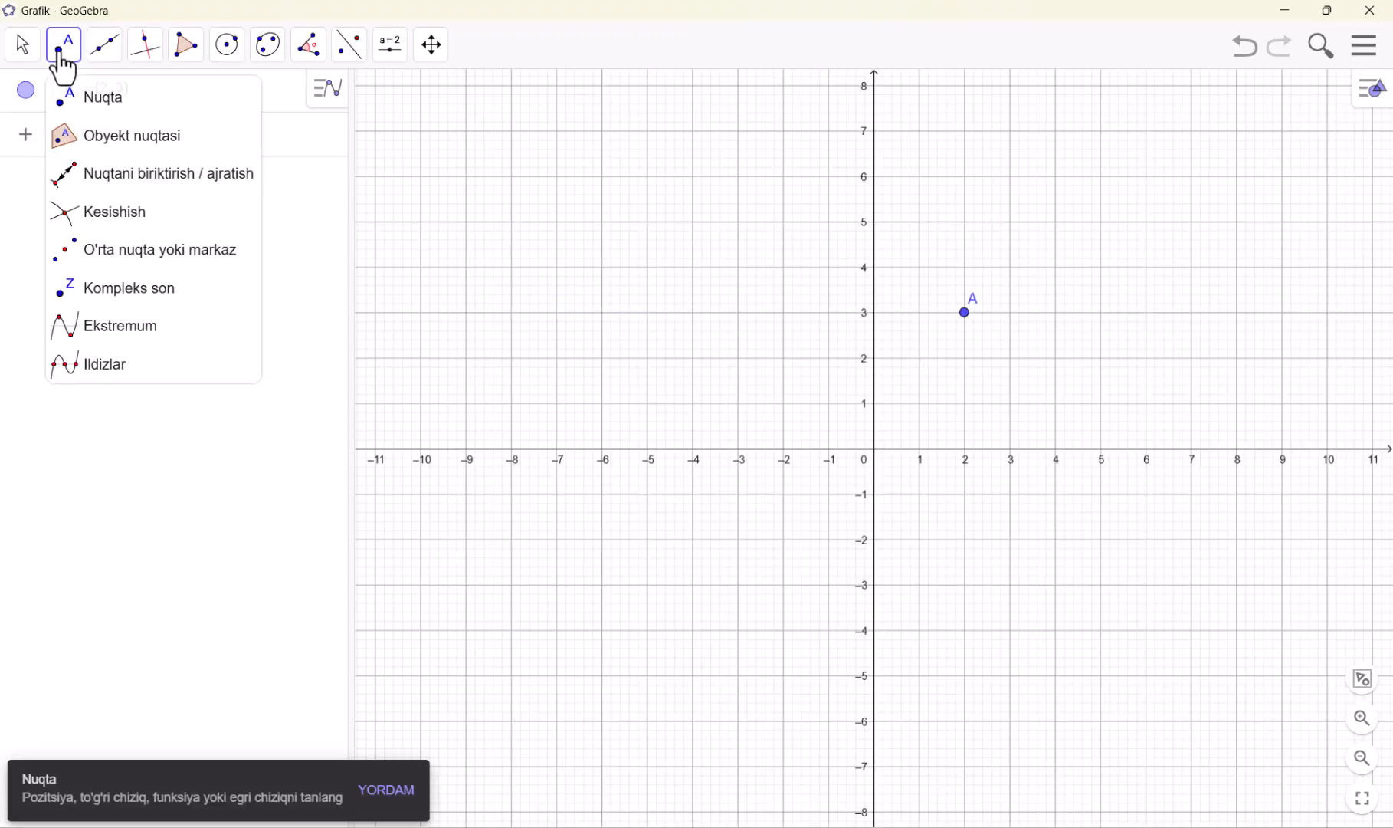
left_click(1146, 268)
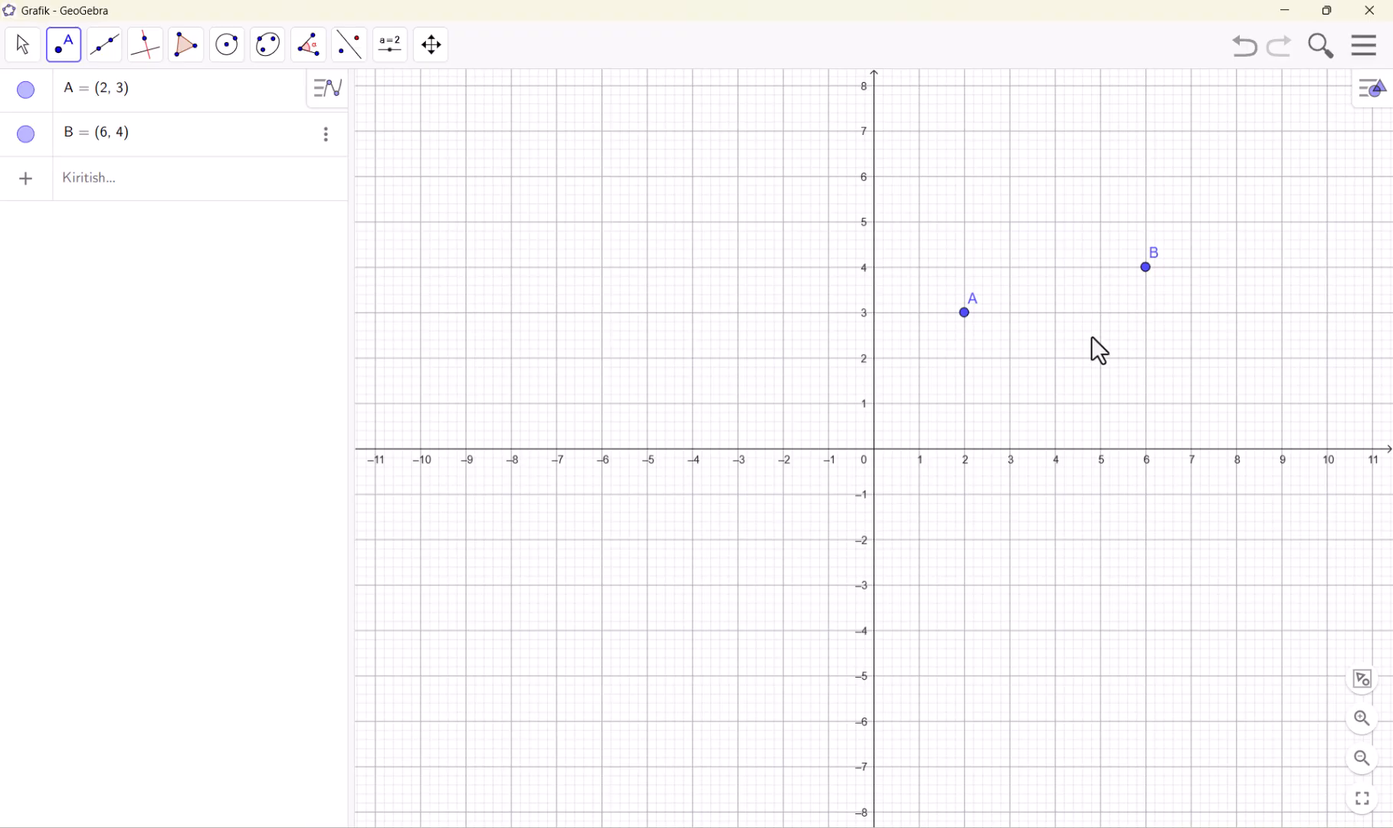
left_click(66, 59)
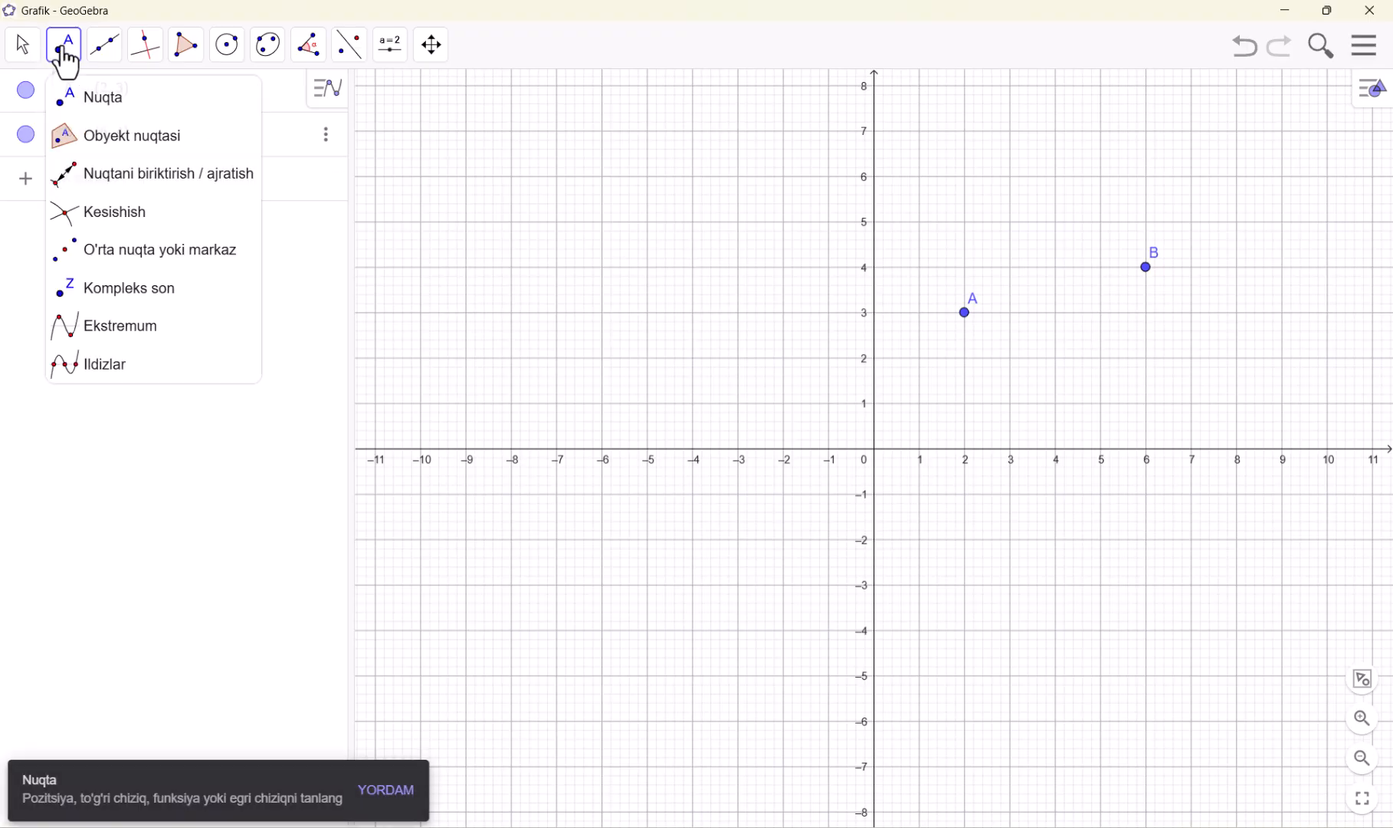
left_click(105, 251)
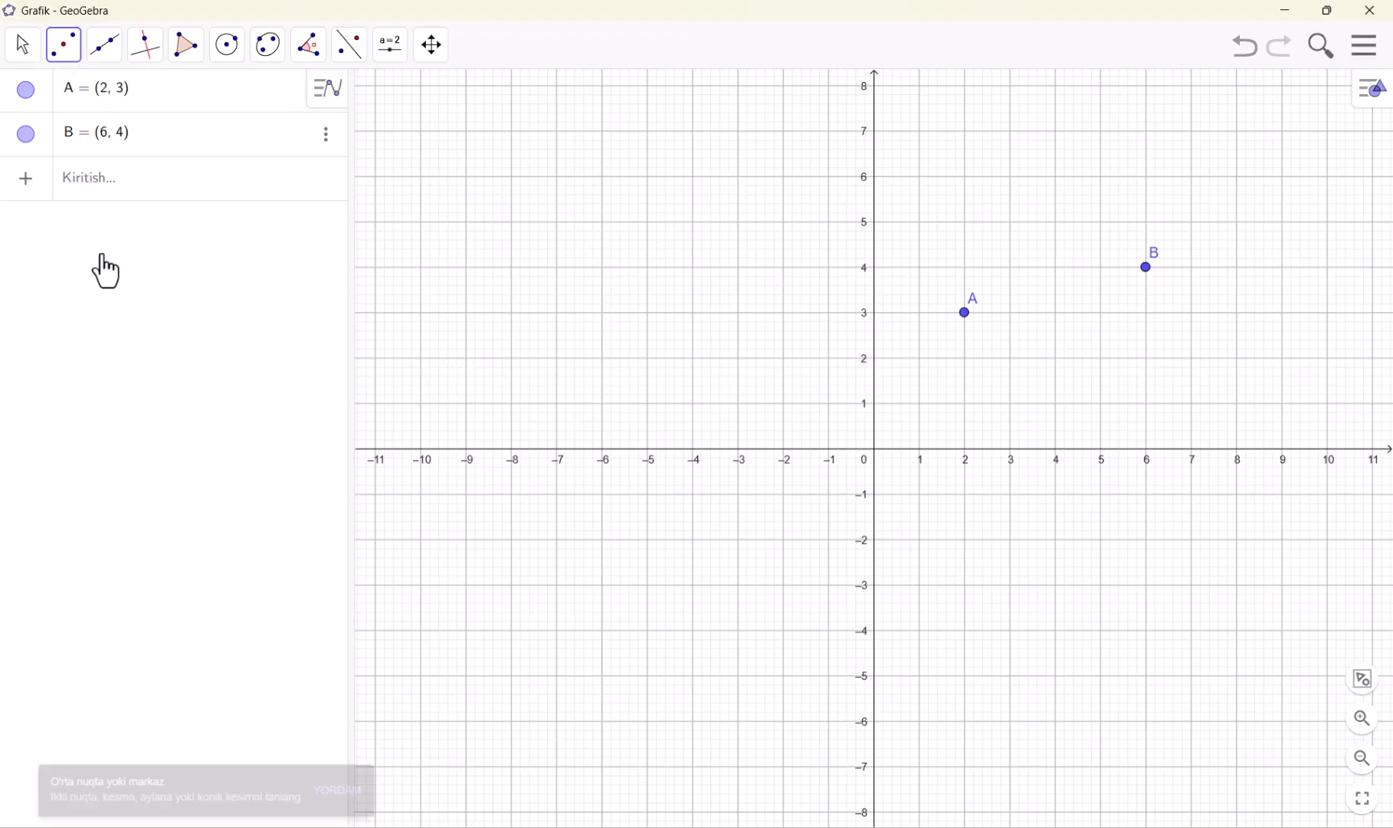
left_click(965, 313)
left_click(1146, 268)
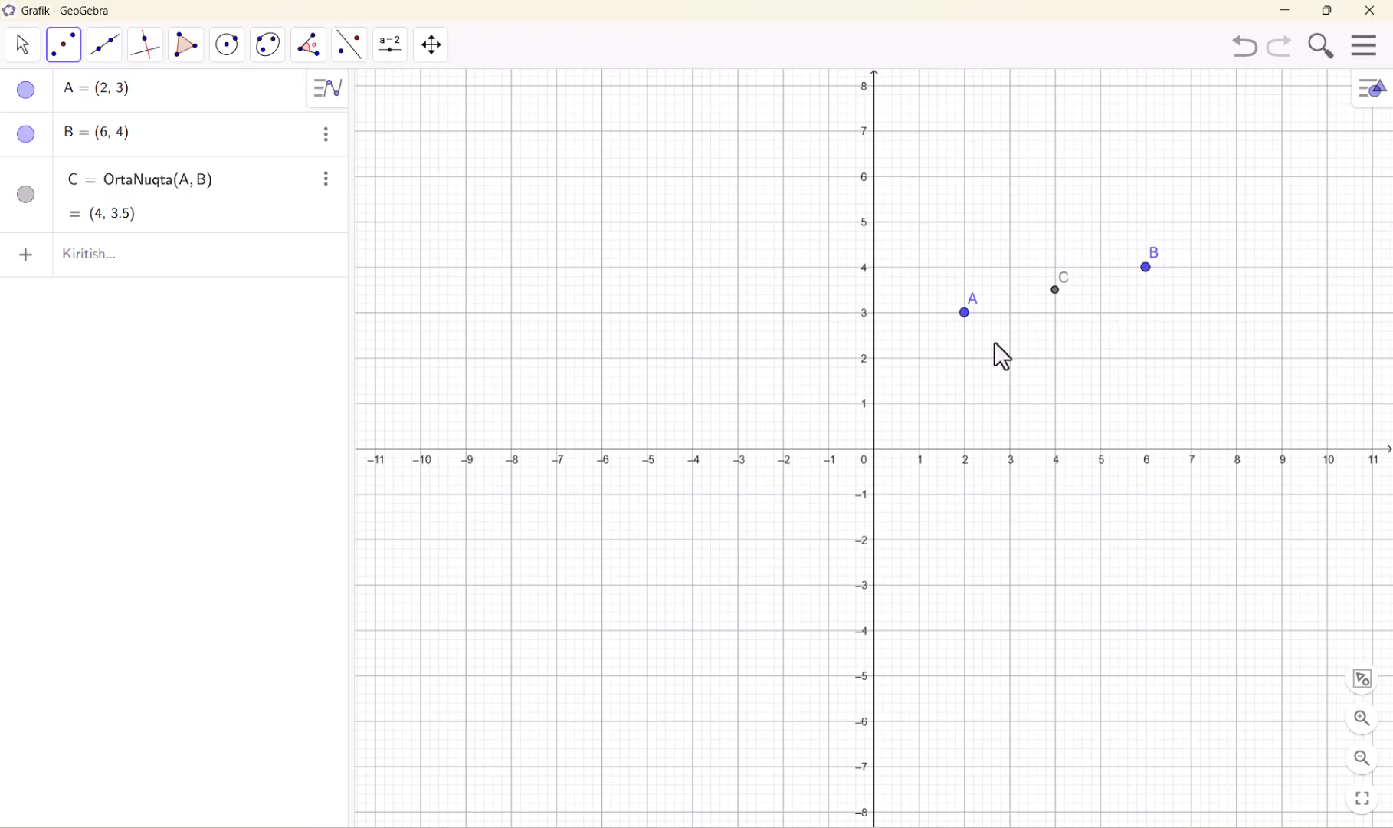
Undo the midpoint and both free points
key("ctrl+z")
key("ctrl+z")
key("ctrl+z")
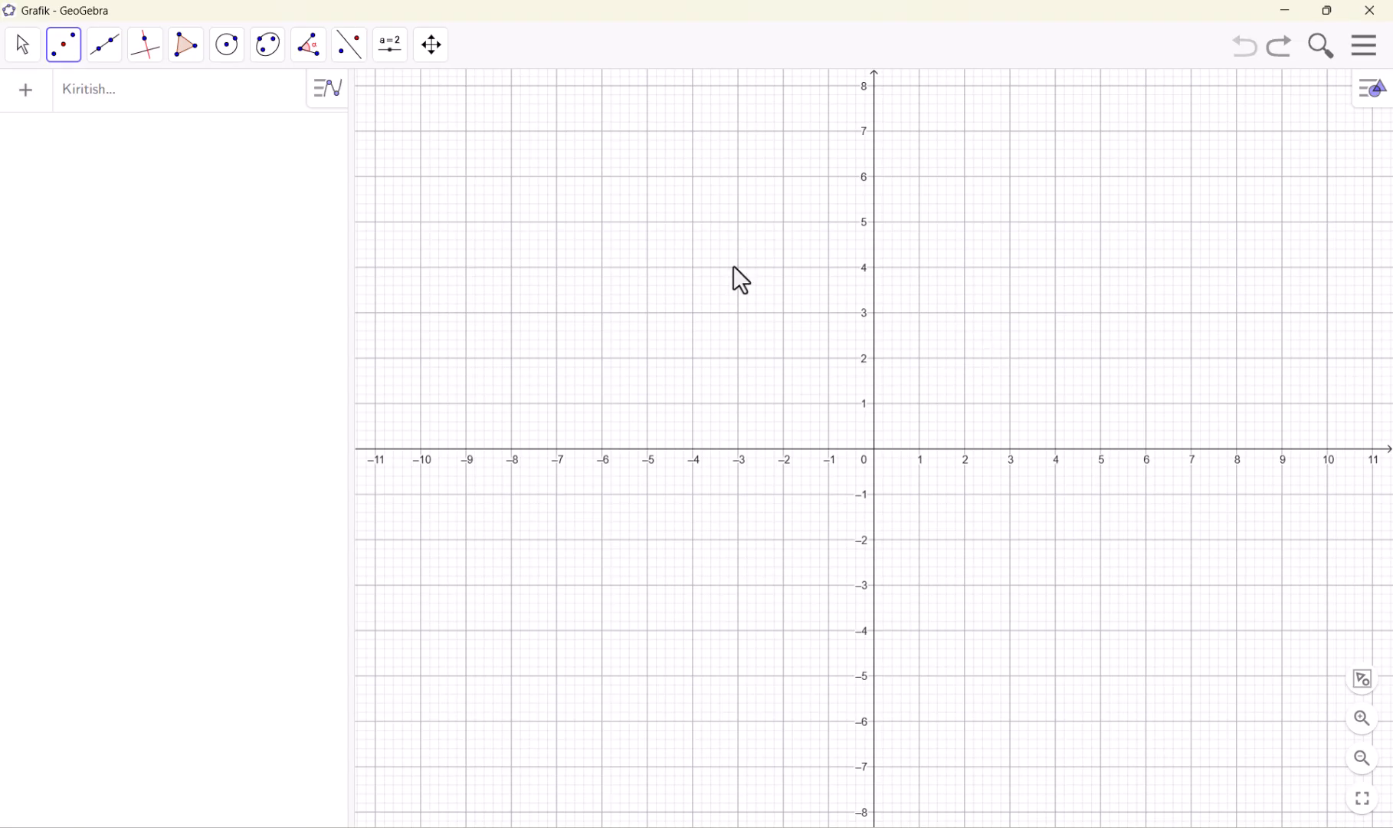
Draw a triangle with the Polygon tool using vertices (-6, 7), (-10, 3) and (-1, 3)
left_click(188, 46)
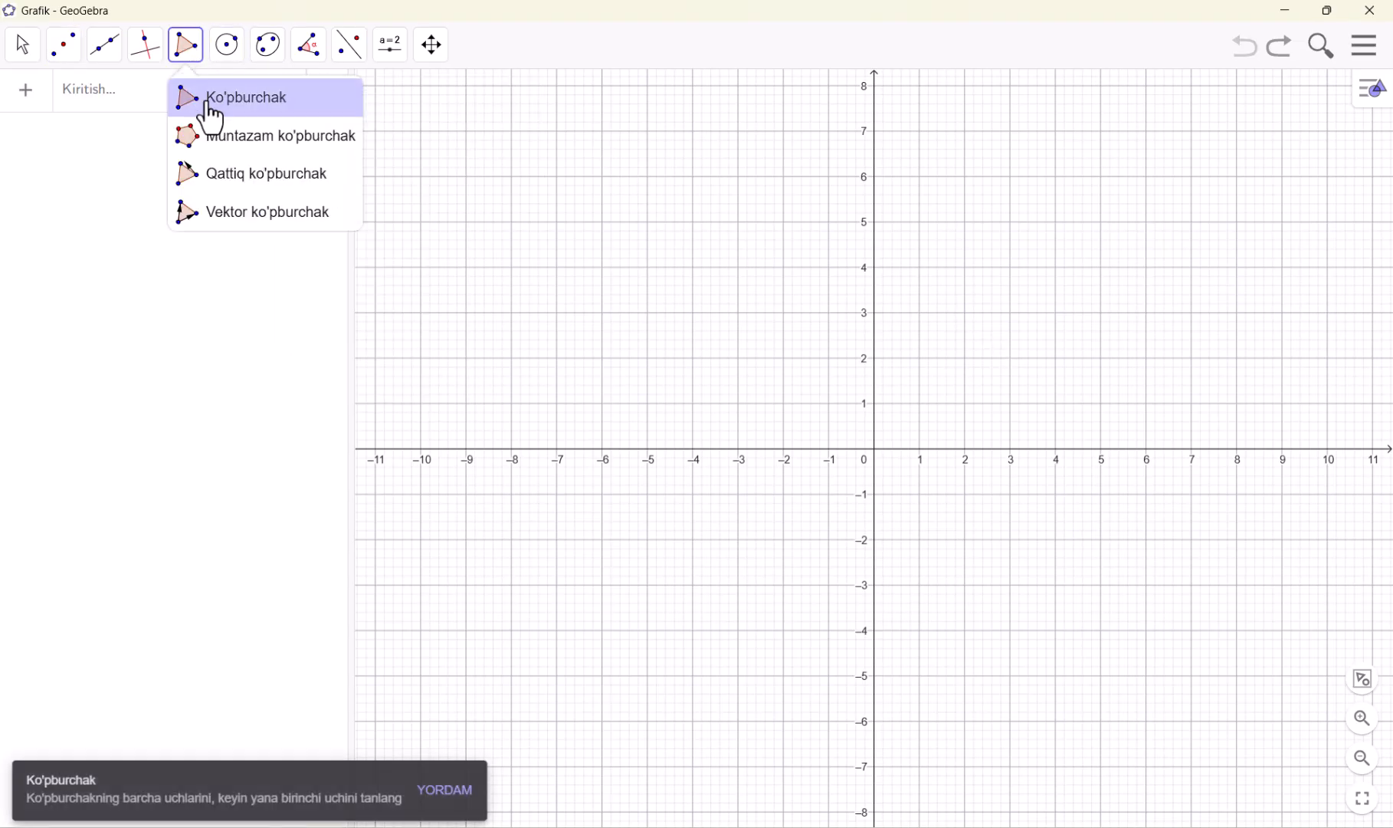
left_click(603, 131)
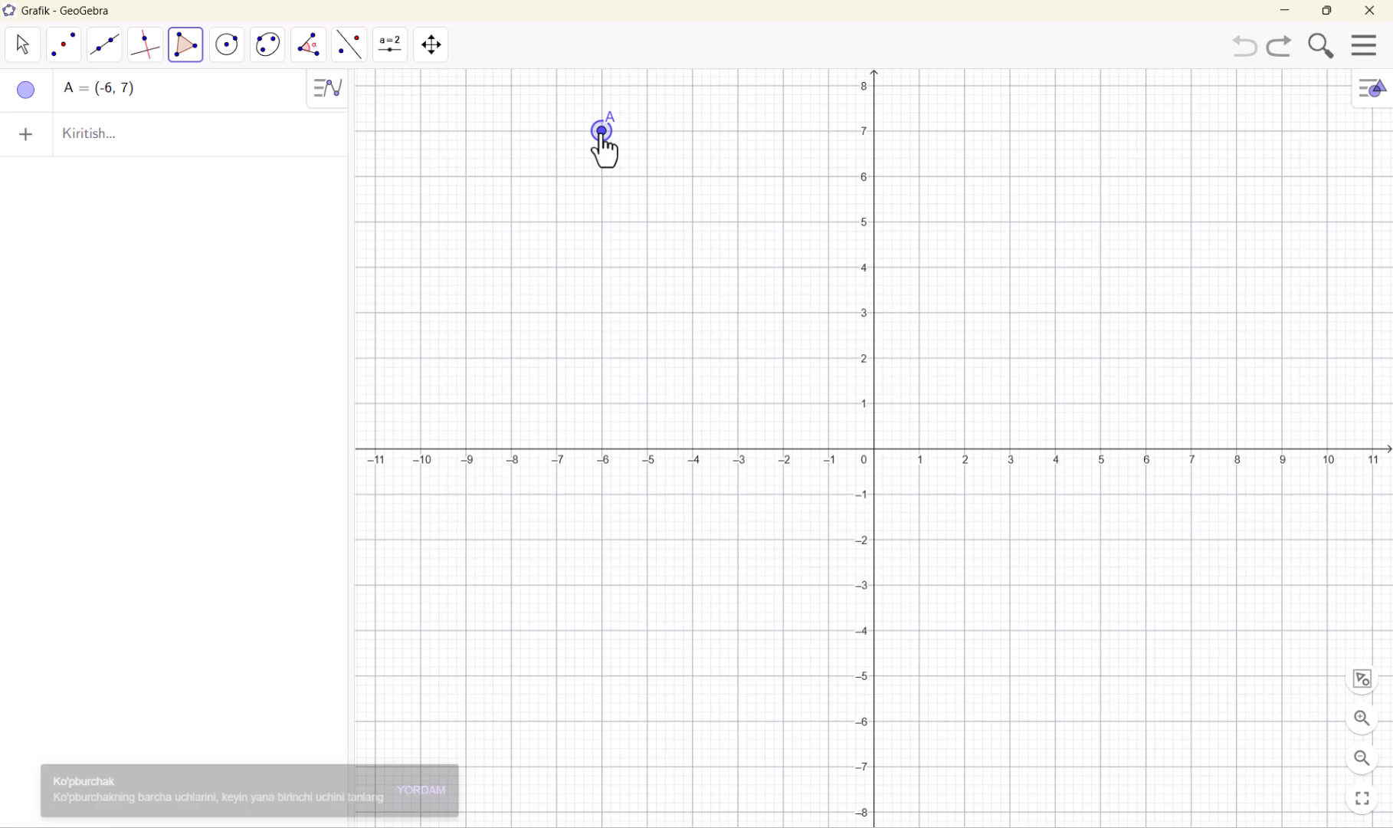
left_click(421, 312)
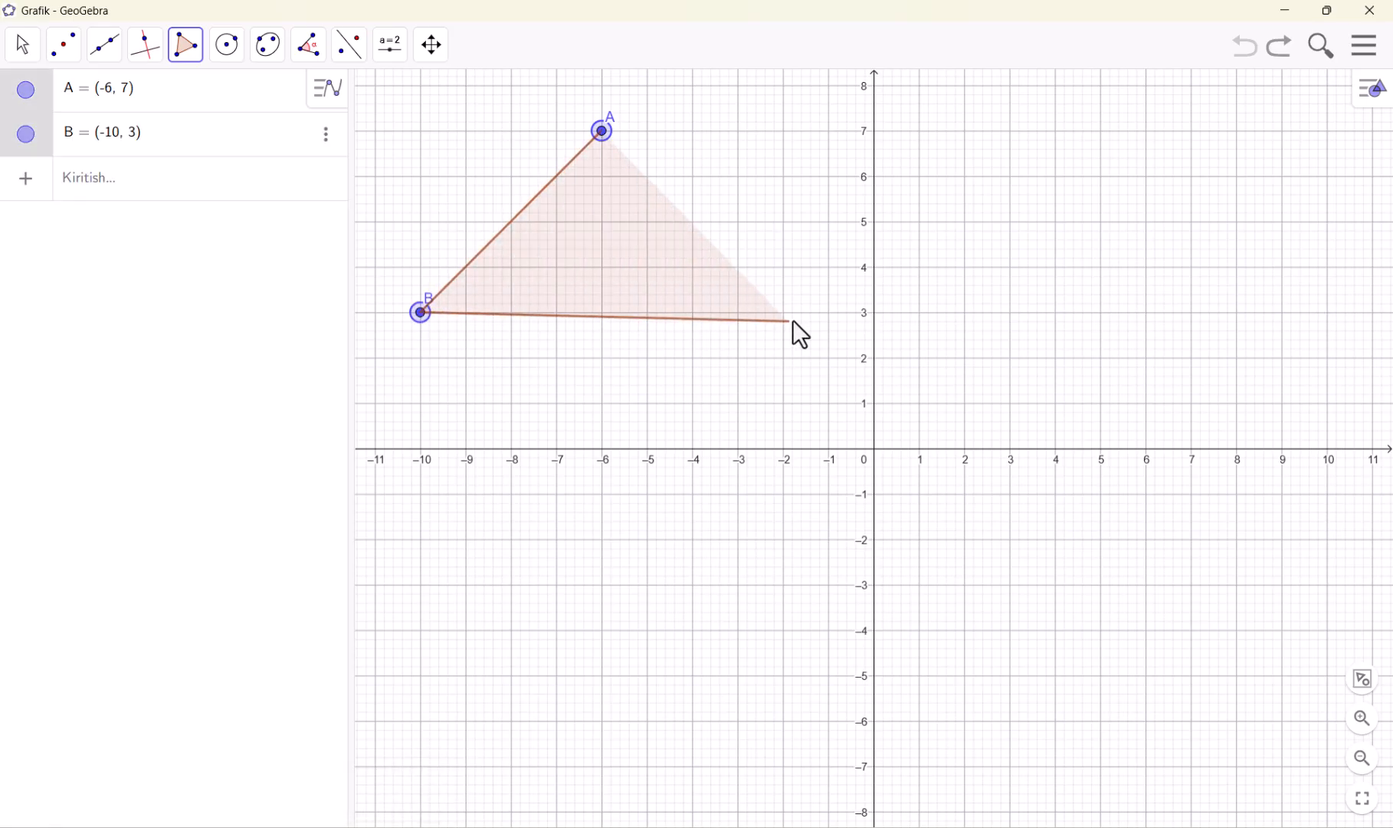
left_click(828, 312)
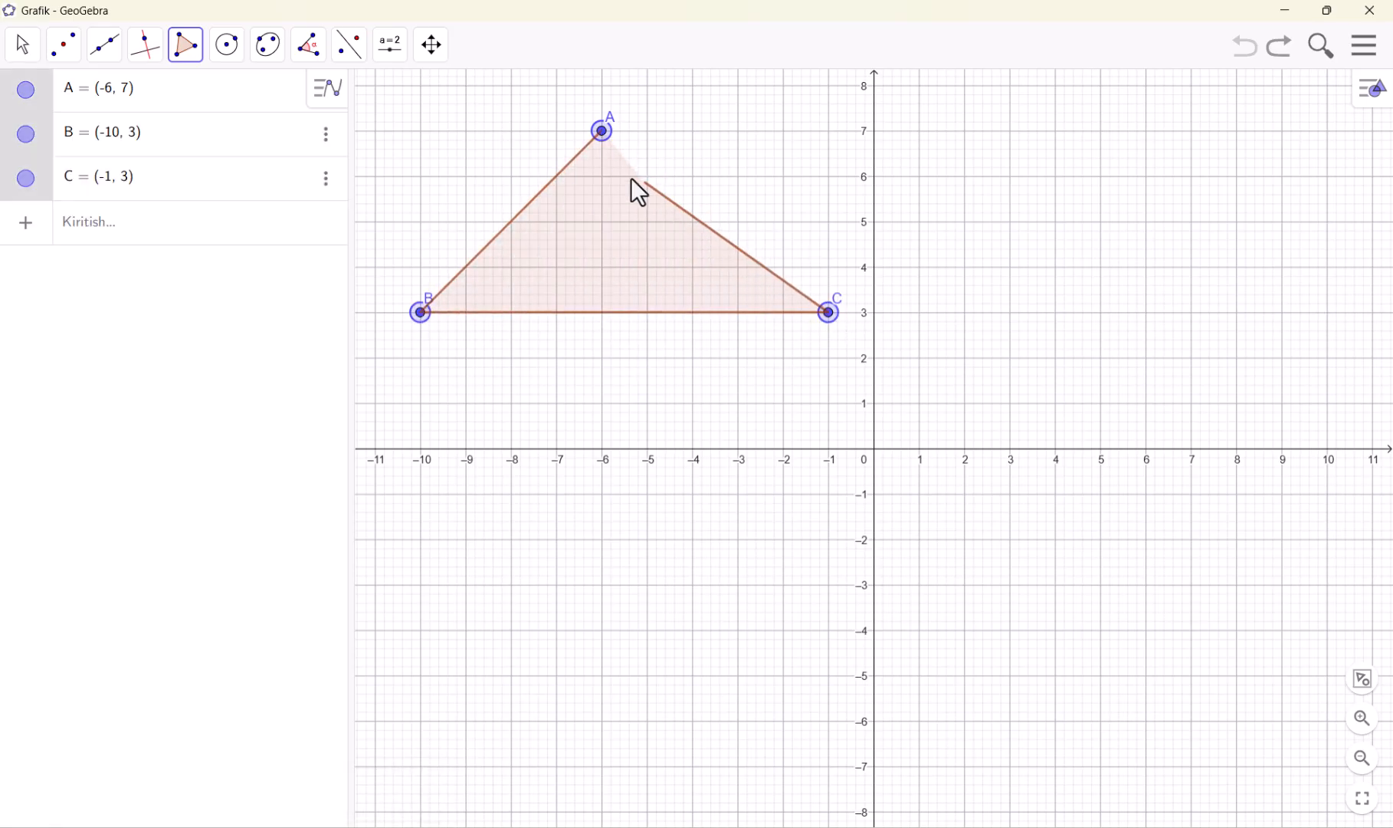
left_click(602, 131)
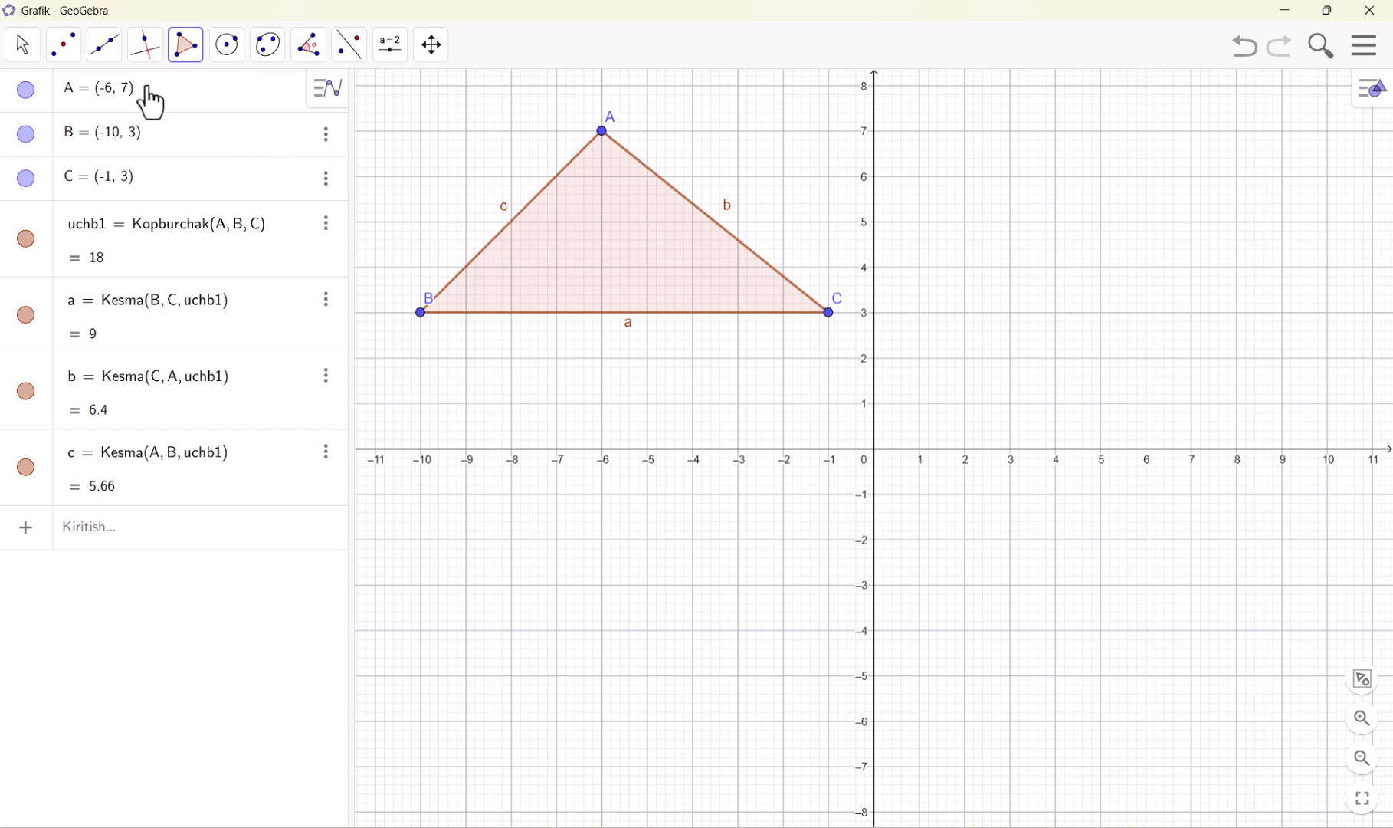
Construct the midpoint of triangle vertices A and C
left_click(69, 55)
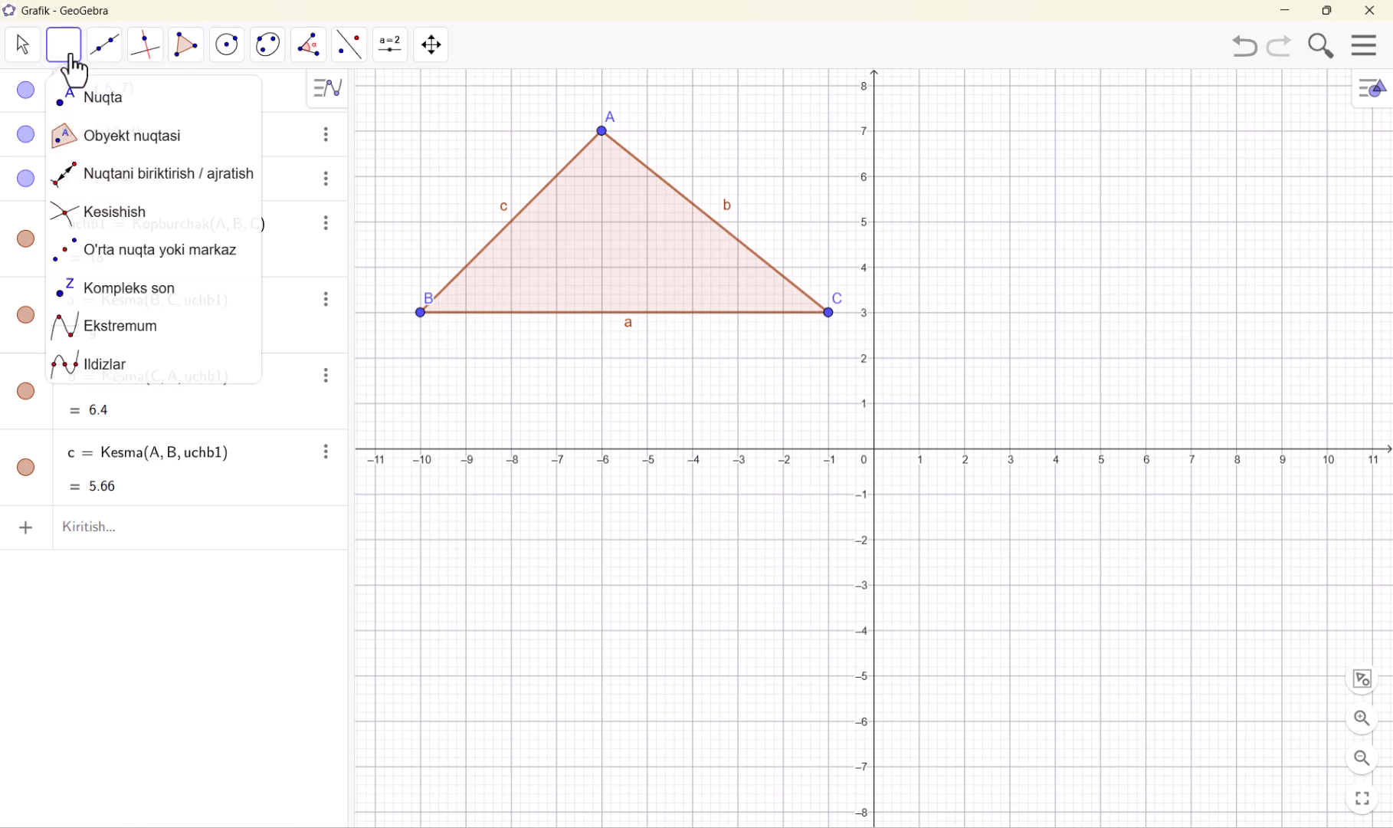
left_click(603, 133)
left_click(603, 131)
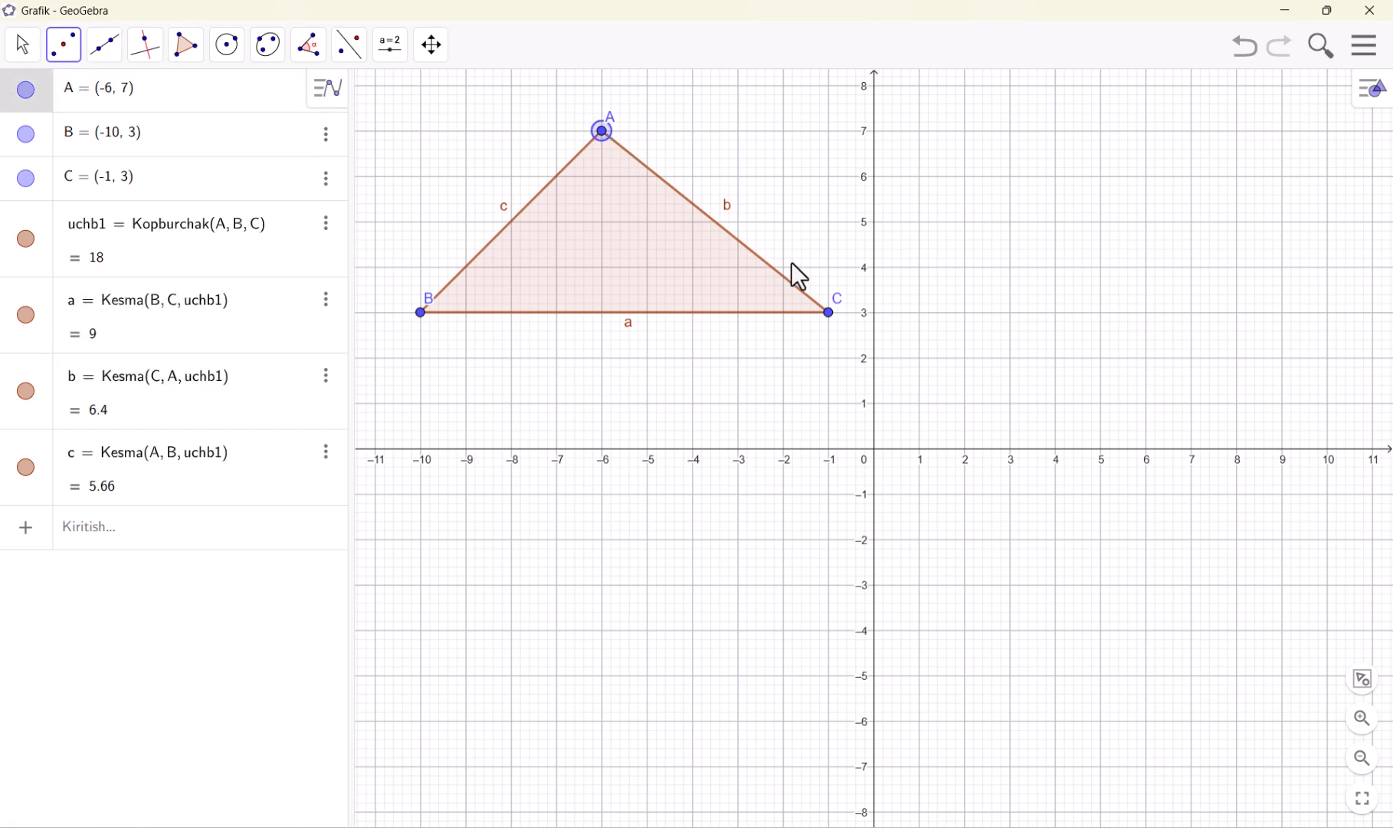
left_click(828, 313)
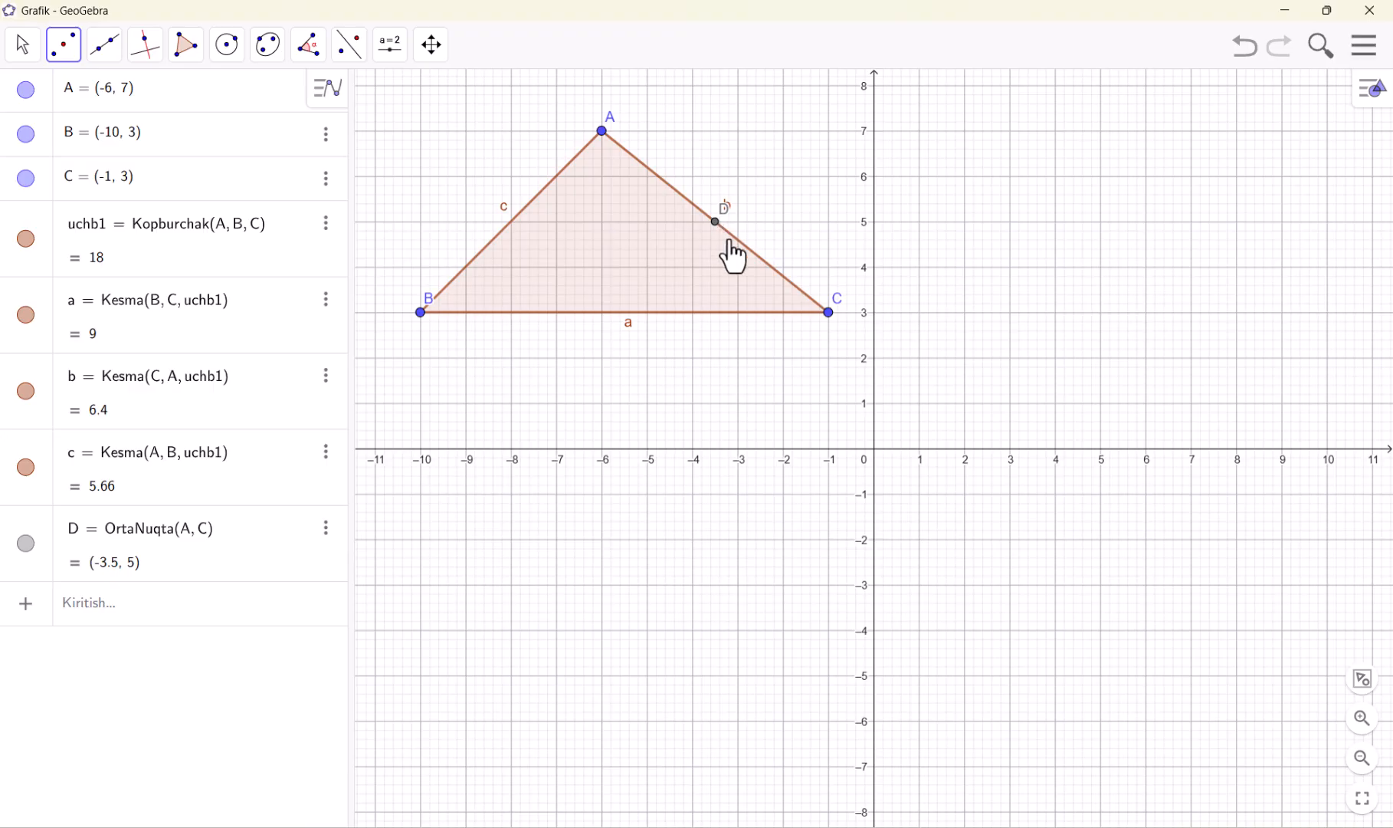
Draw a segment from vertex B to the midpoint of side AC as the triangle's median
left_click(107, 59)
left_click(130, 137)
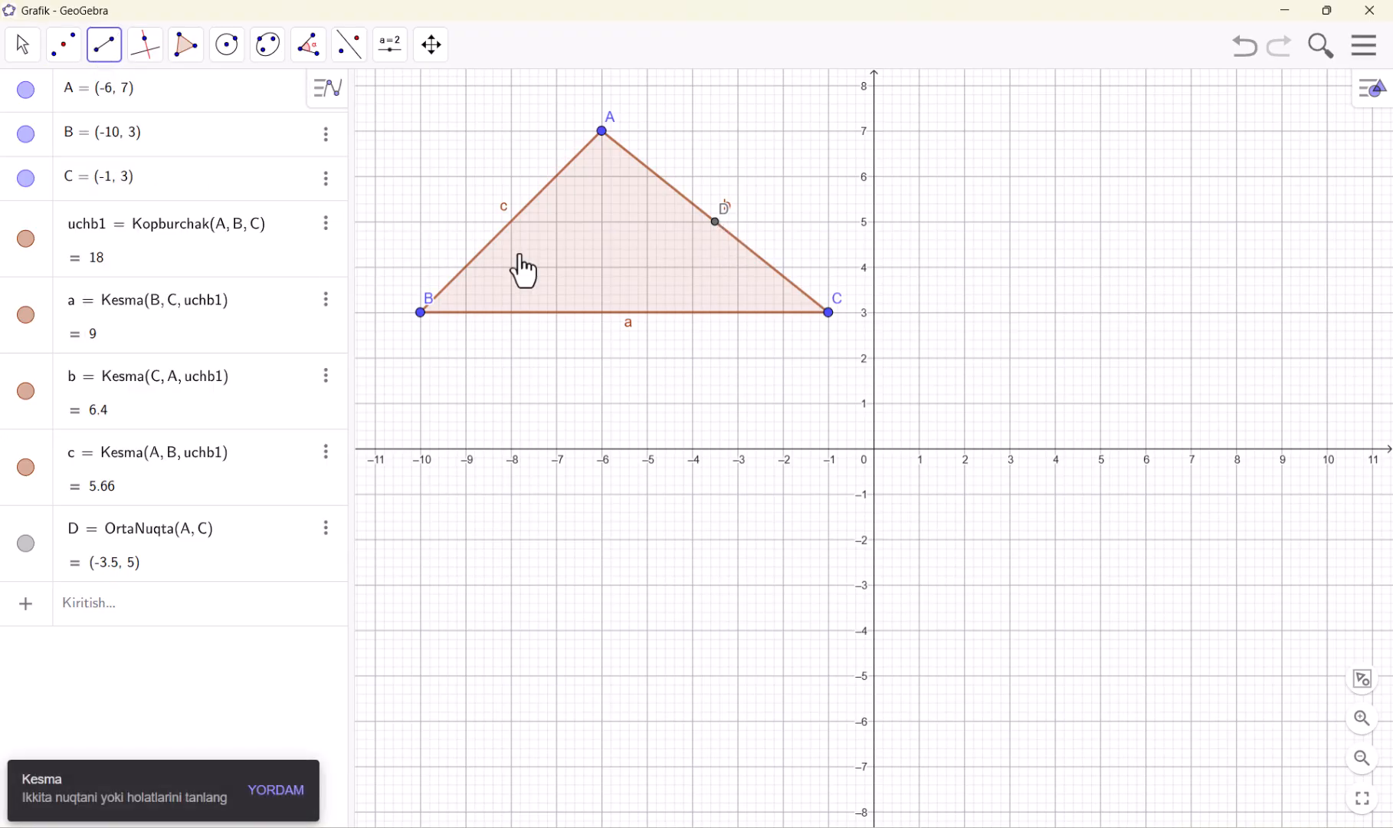
left_click(421, 313)
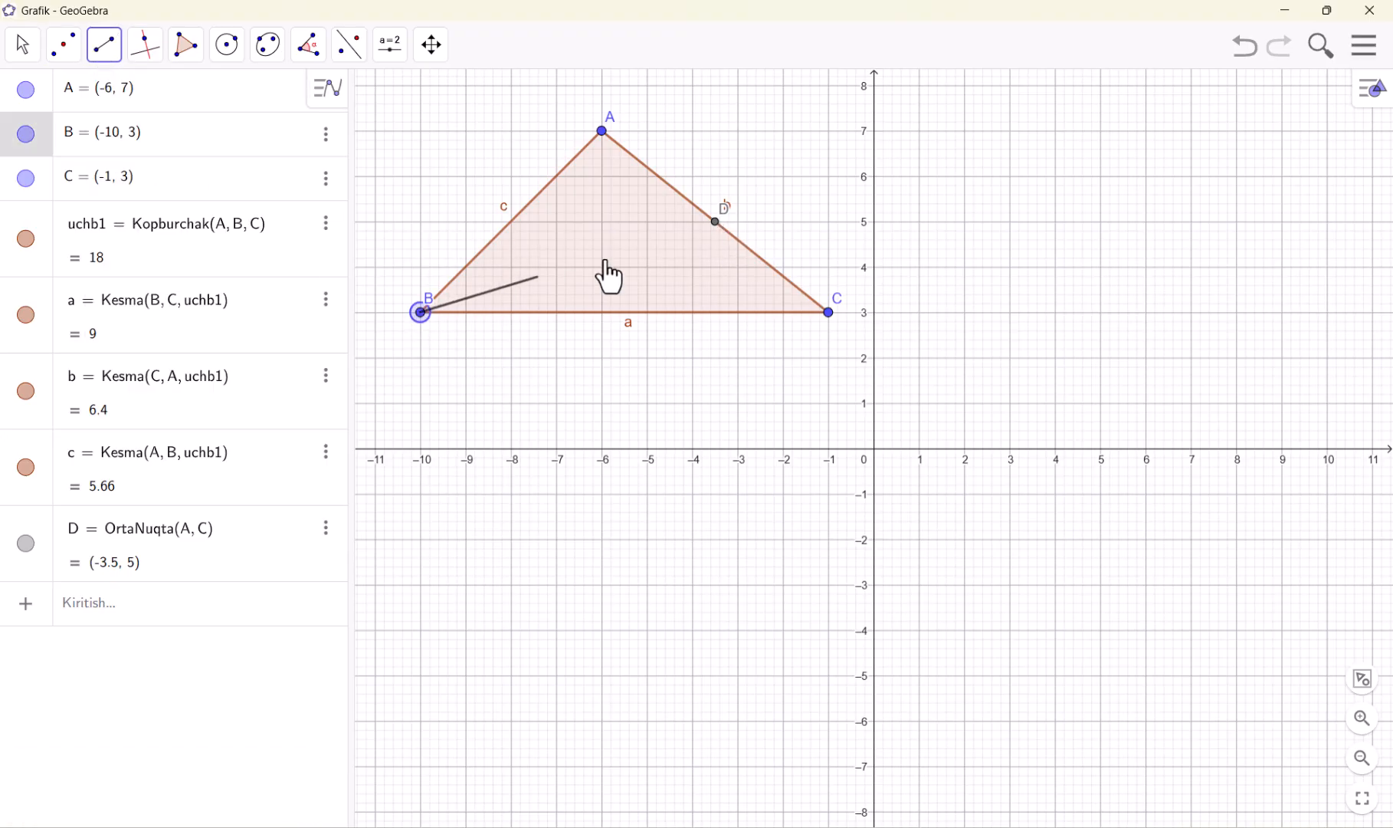
left_click(715, 222)
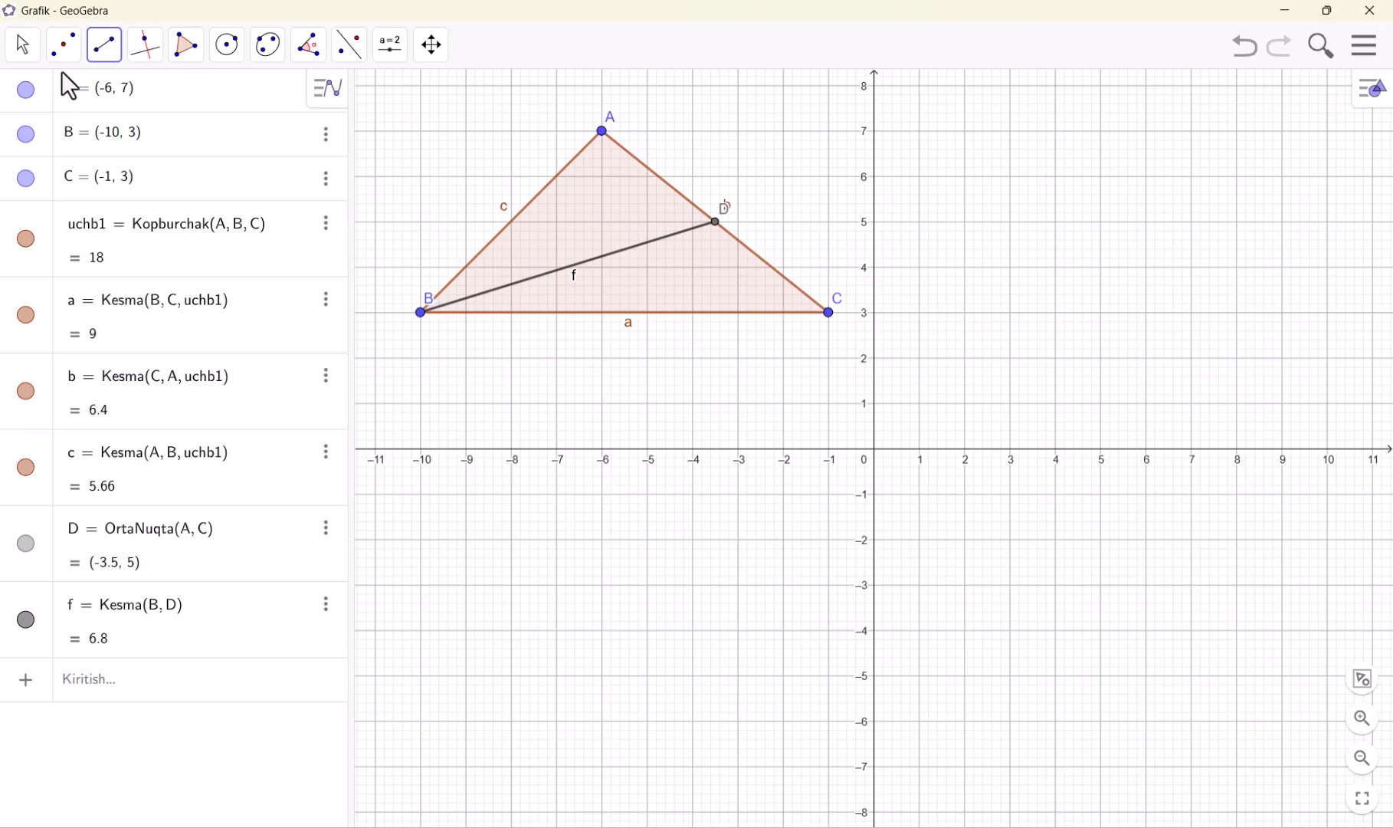
Start a new worksheet with the Grafik perspective, discarding the triangle construction
left_click(76, 54)
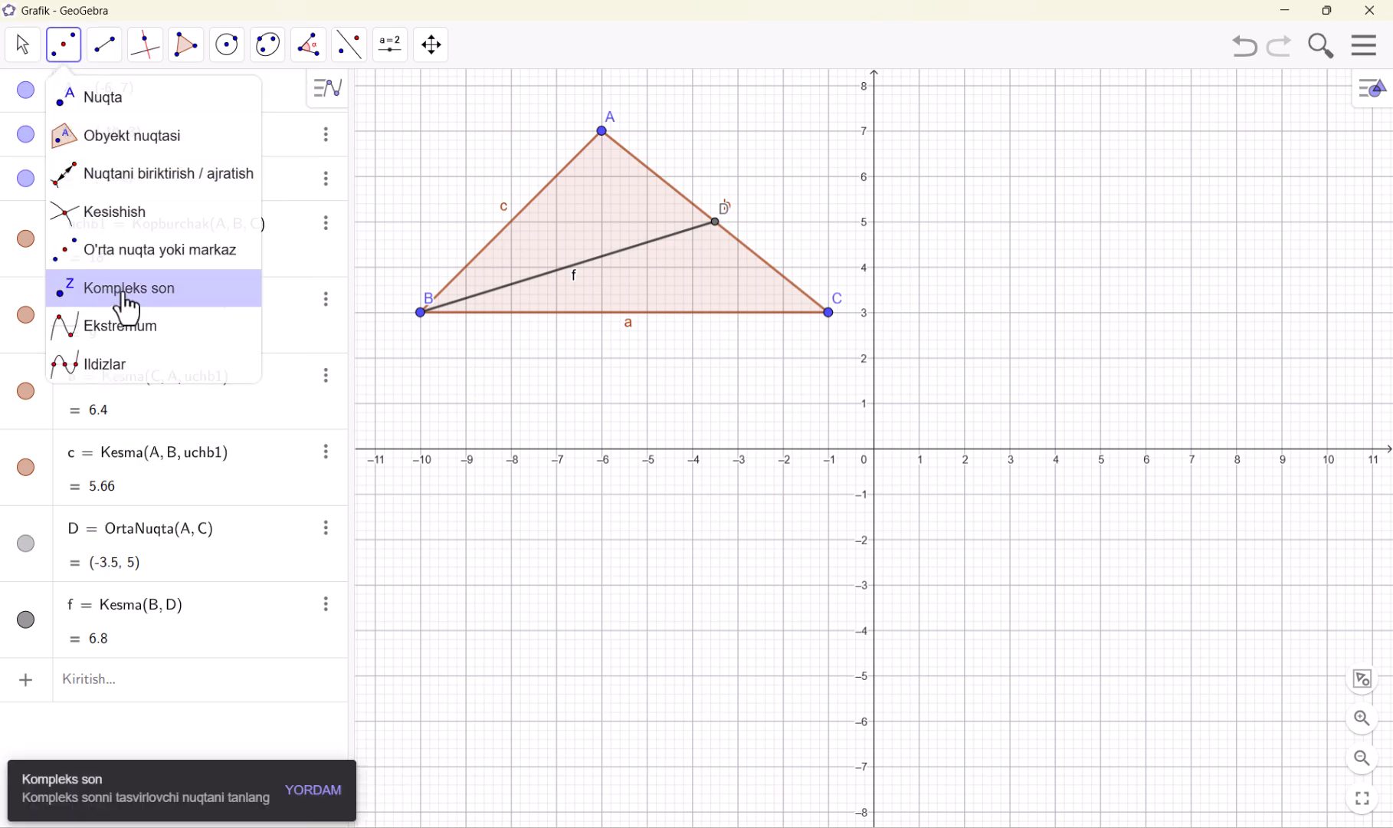
left_click(1362, 51)
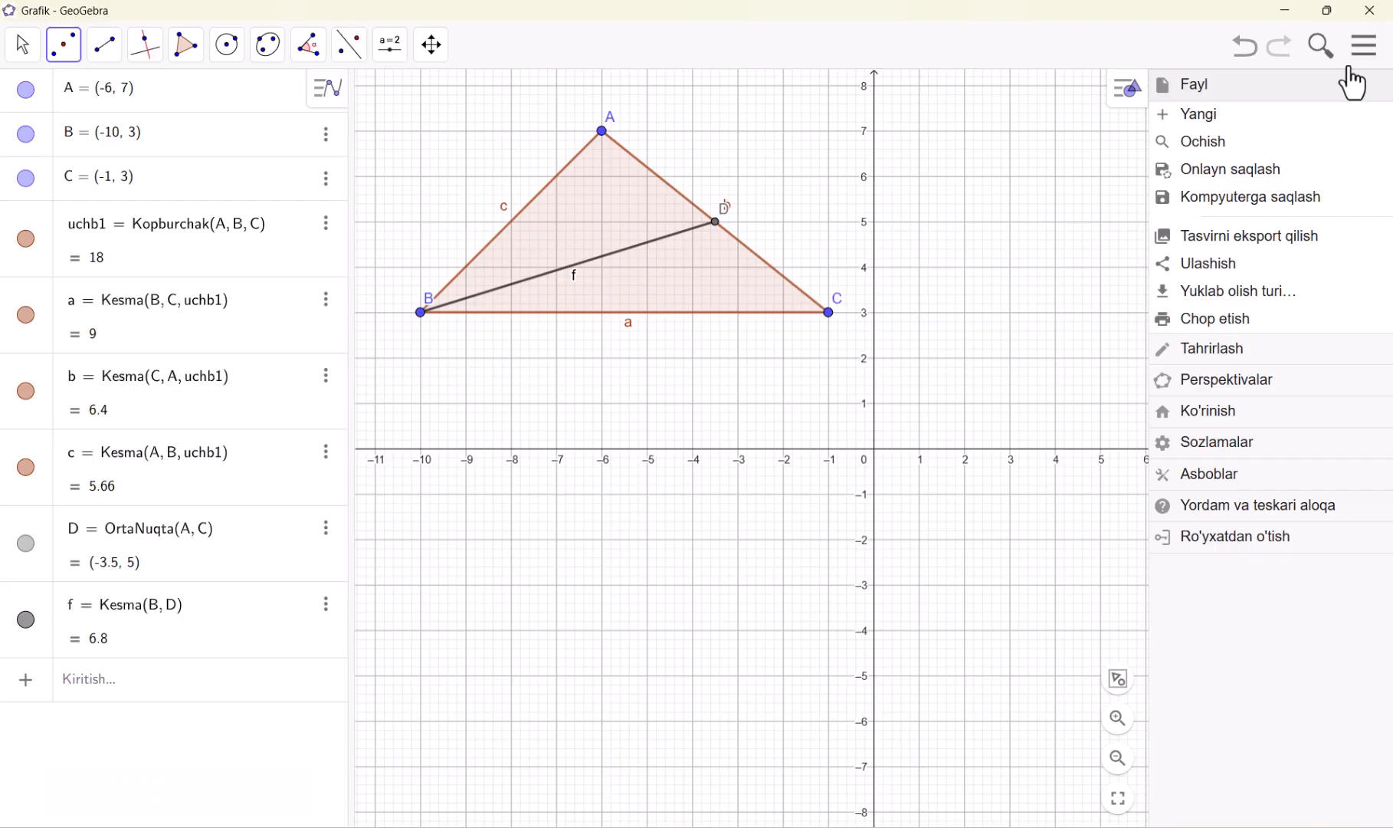
left_click(1257, 116)
left_click(716, 489)
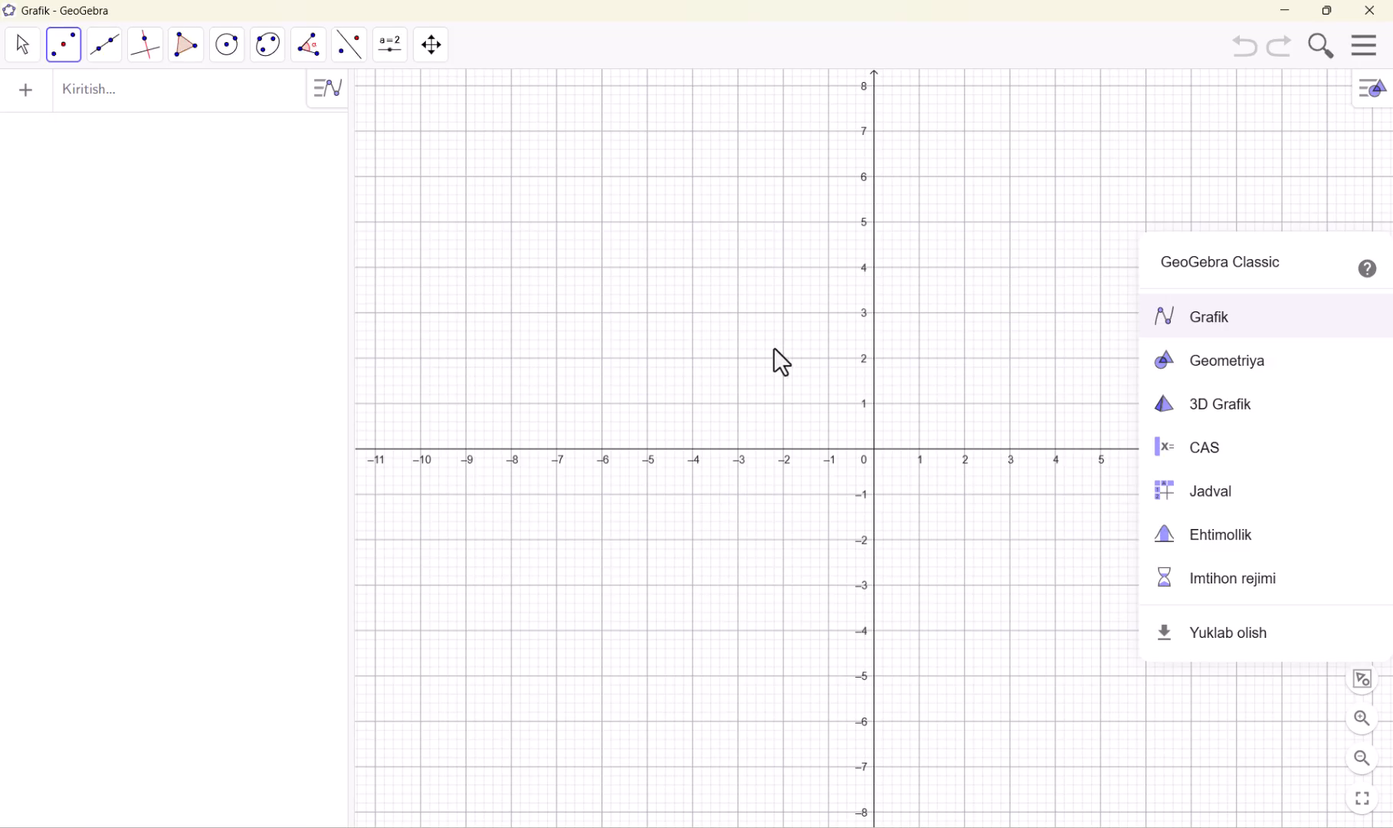
left_click(1219, 320)
Hide the y-axis in the graphics view settings and close the settings
left_click(1368, 48)
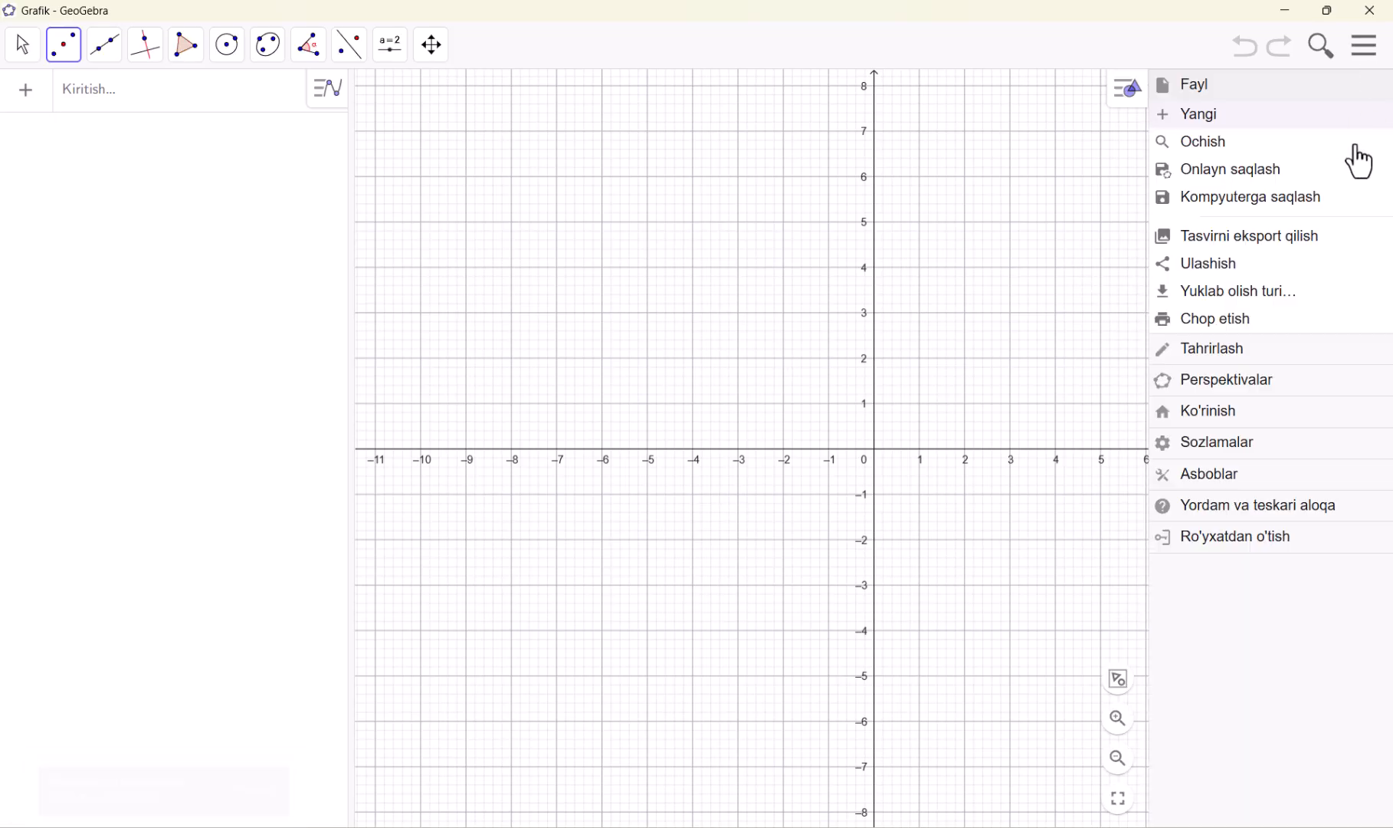
left_click(1230, 446)
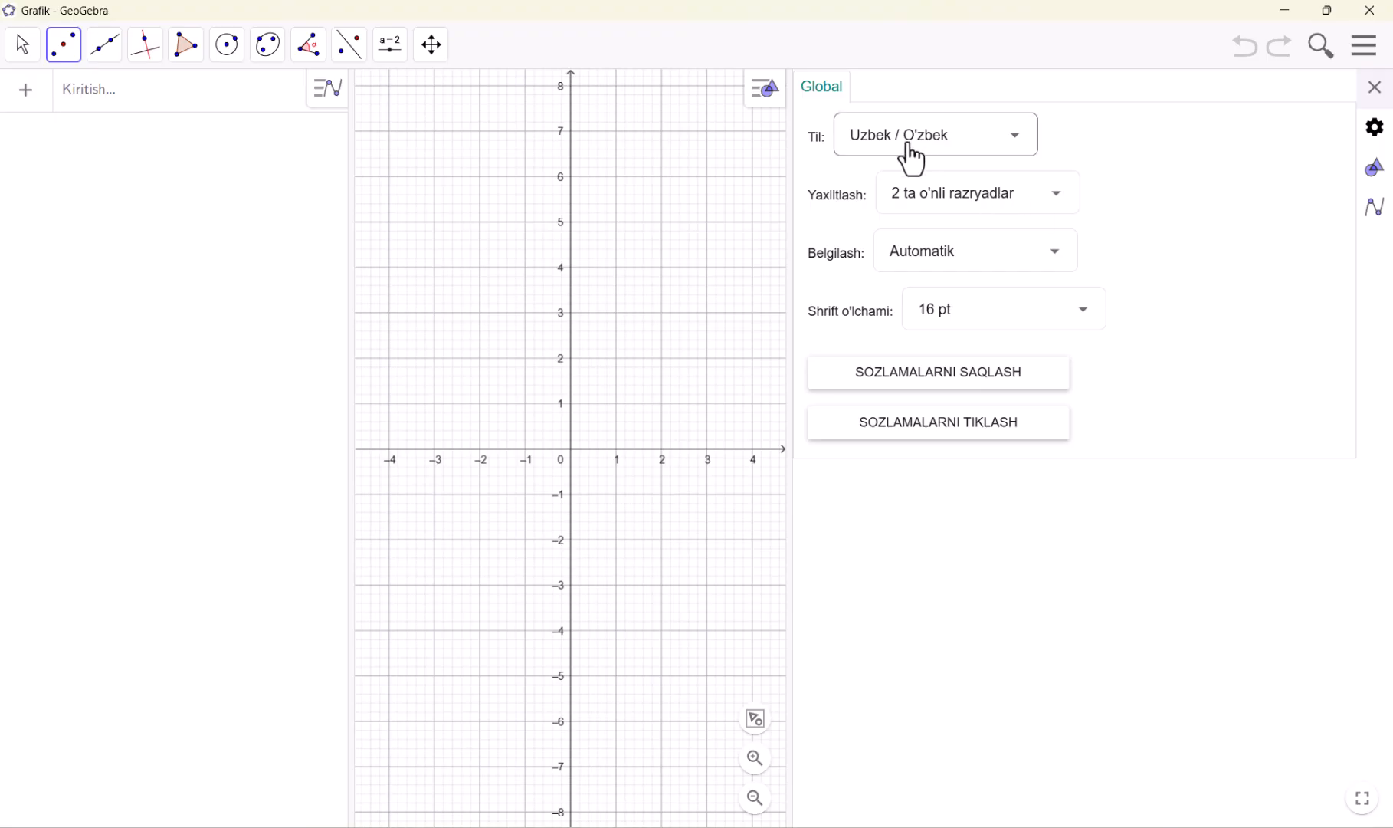
left_click(1375, 172)
left_click(930, 90)
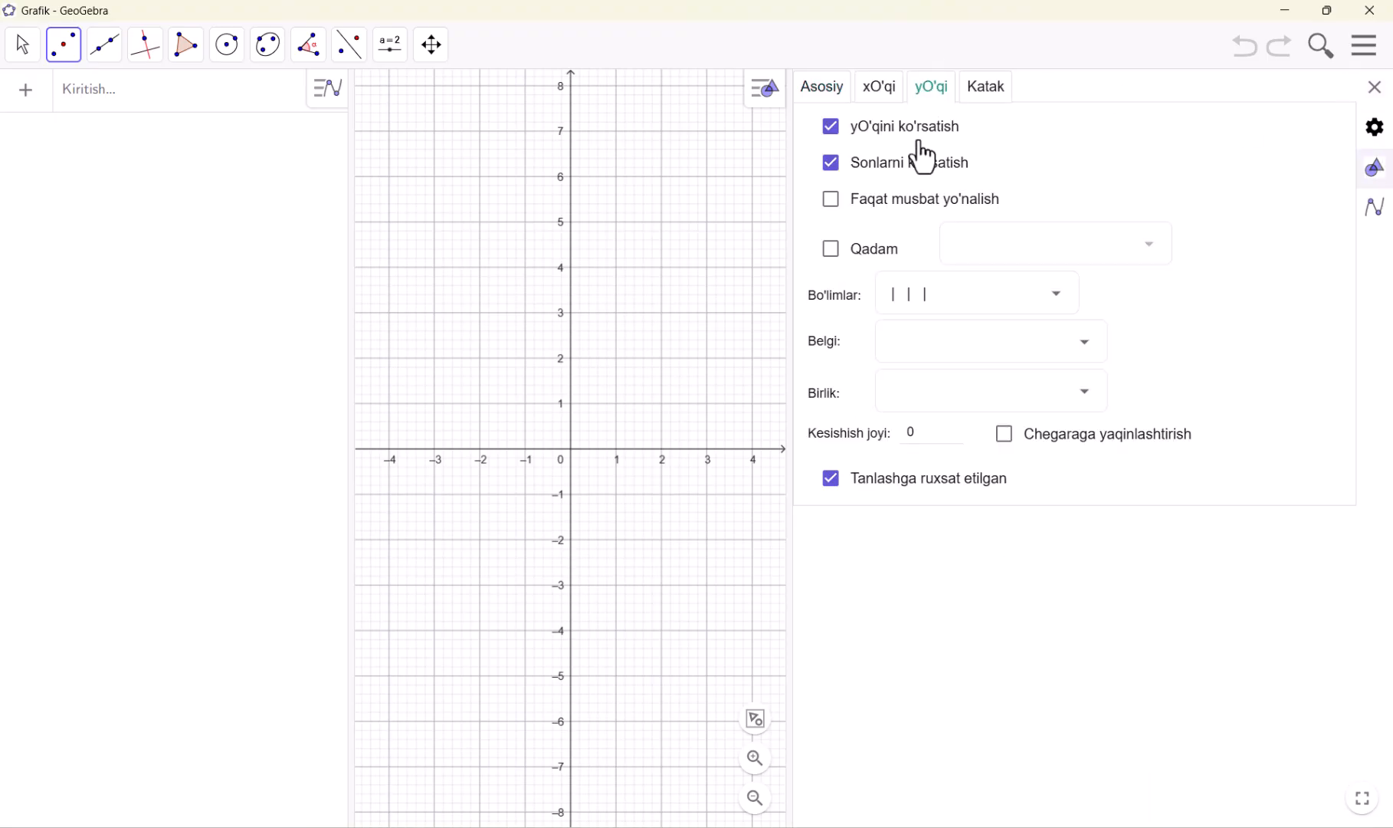
left_click(831, 127)
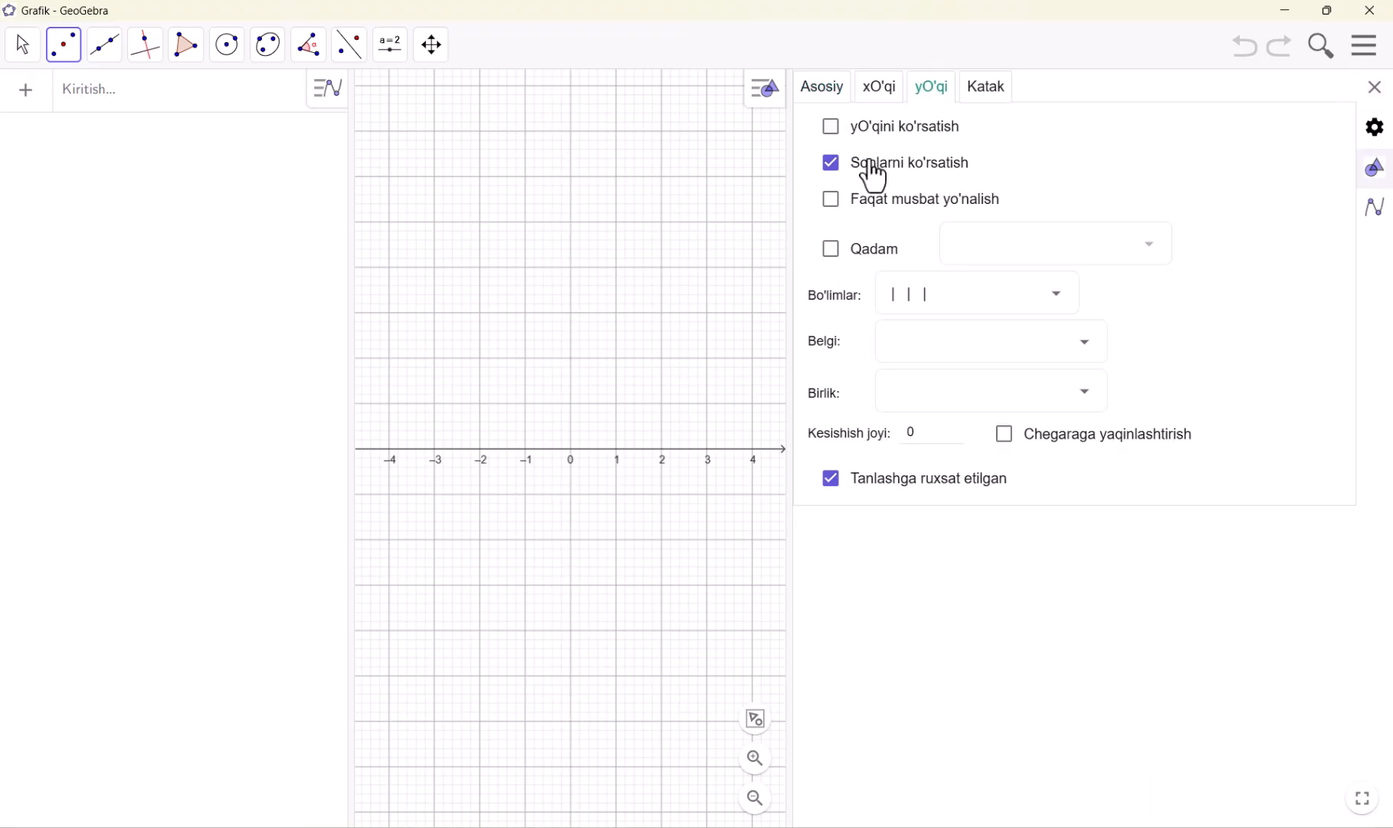
left_click(1374, 88)
Place a point at (-2, 4), and undo both the point and the y-axis change
left_click(783, 267)
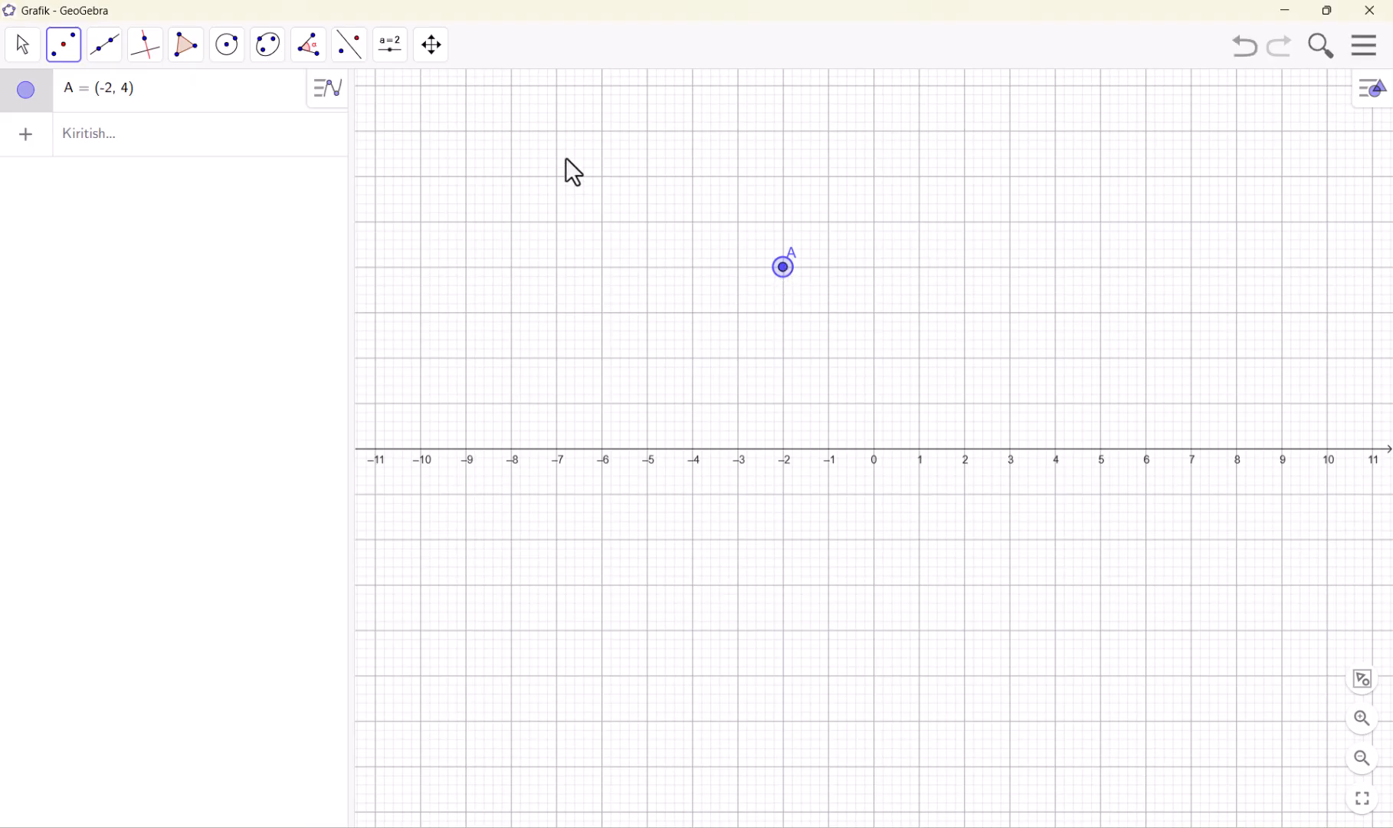
key("ctrl+z")
key("ctrl+z")
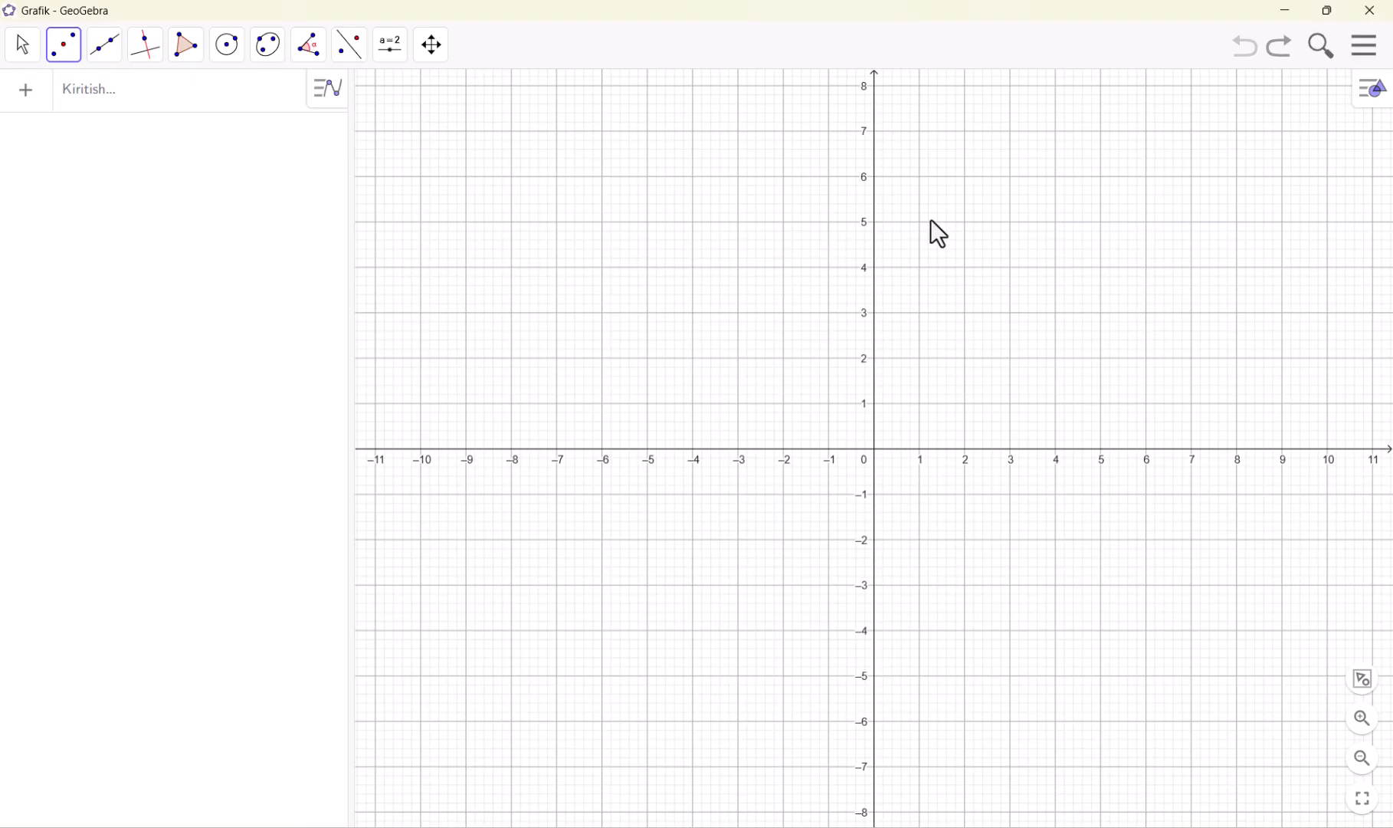
Reopen the graphics view settings and hide the y-axis again
left_click(1364, 48)
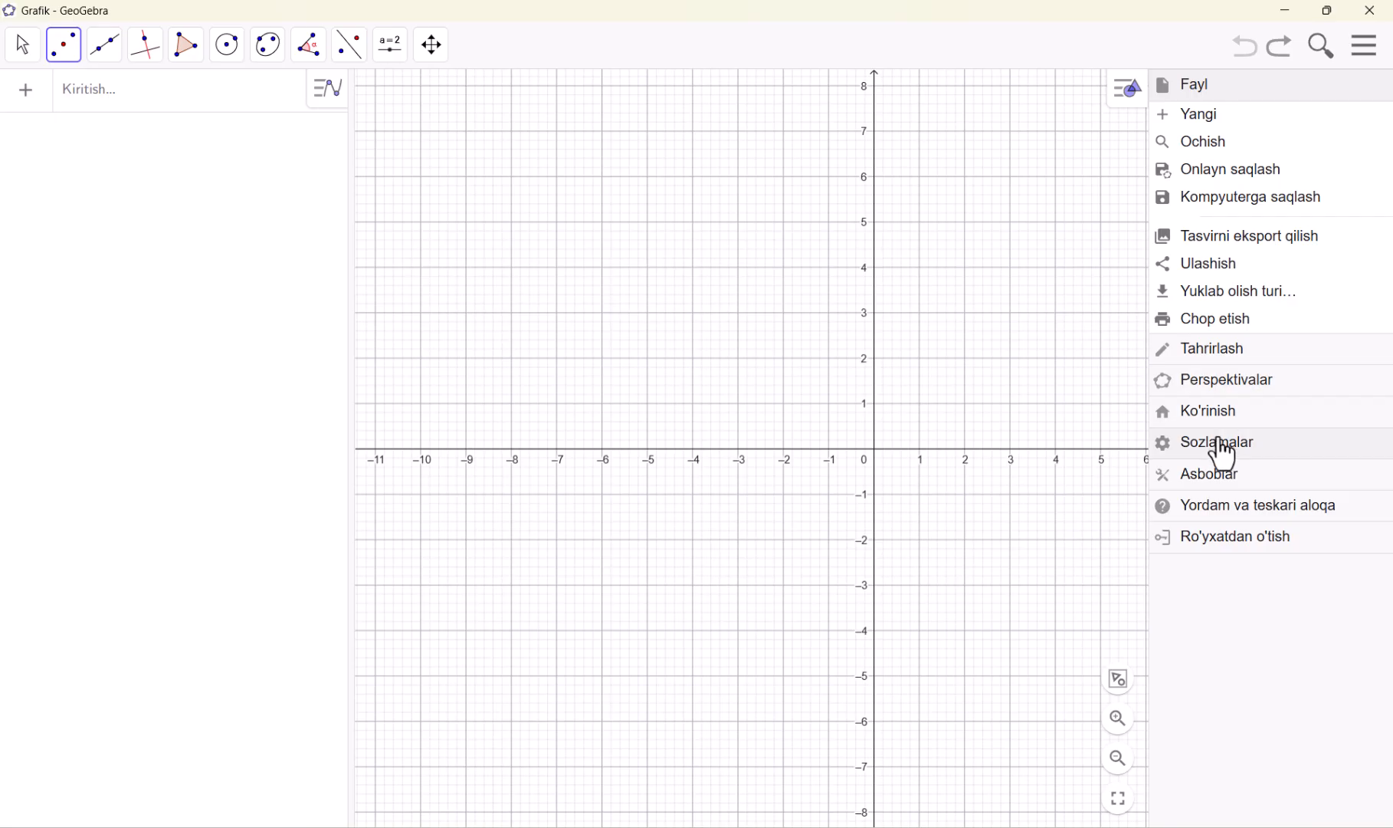
left_click(1222, 443)
left_click(1374, 172)
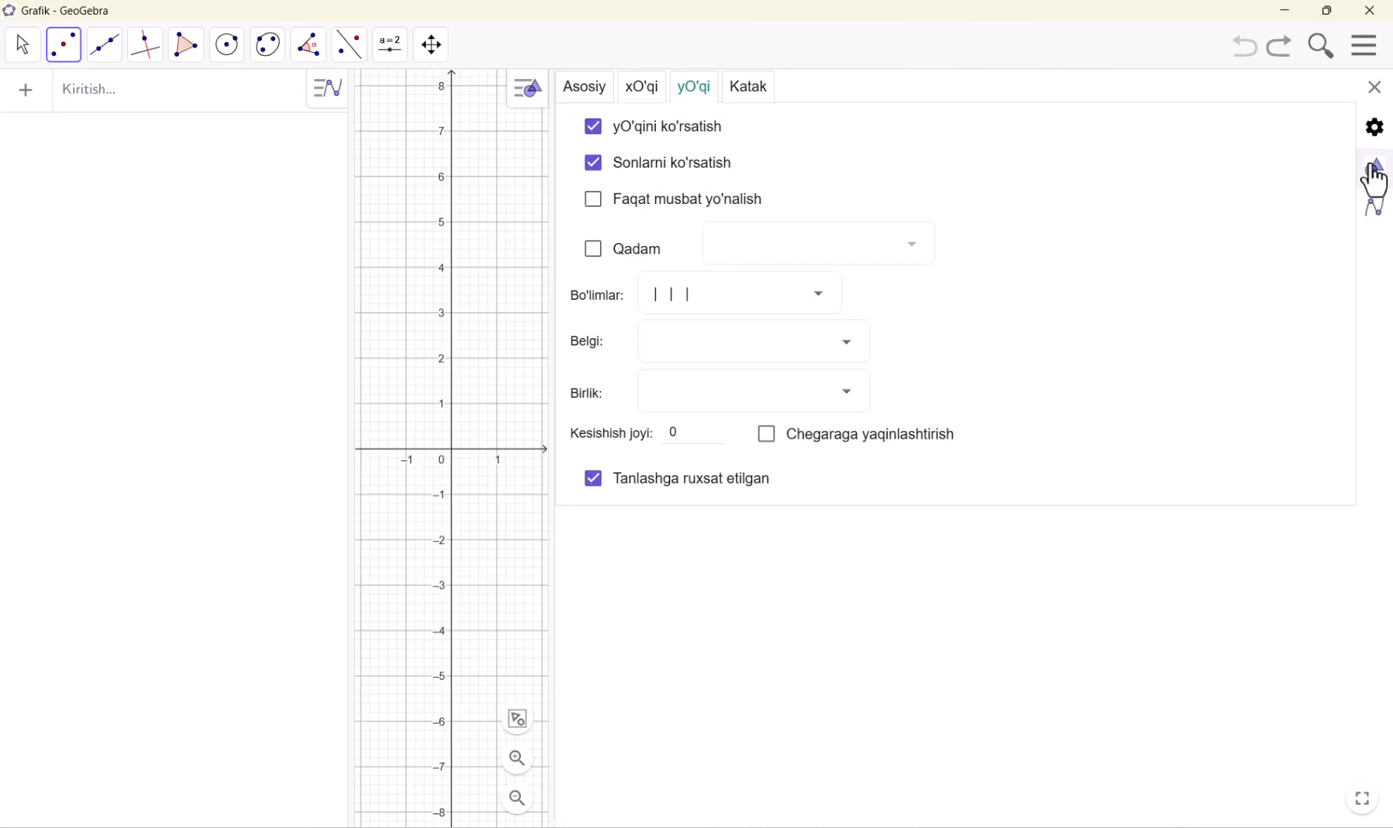
left_click(595, 127)
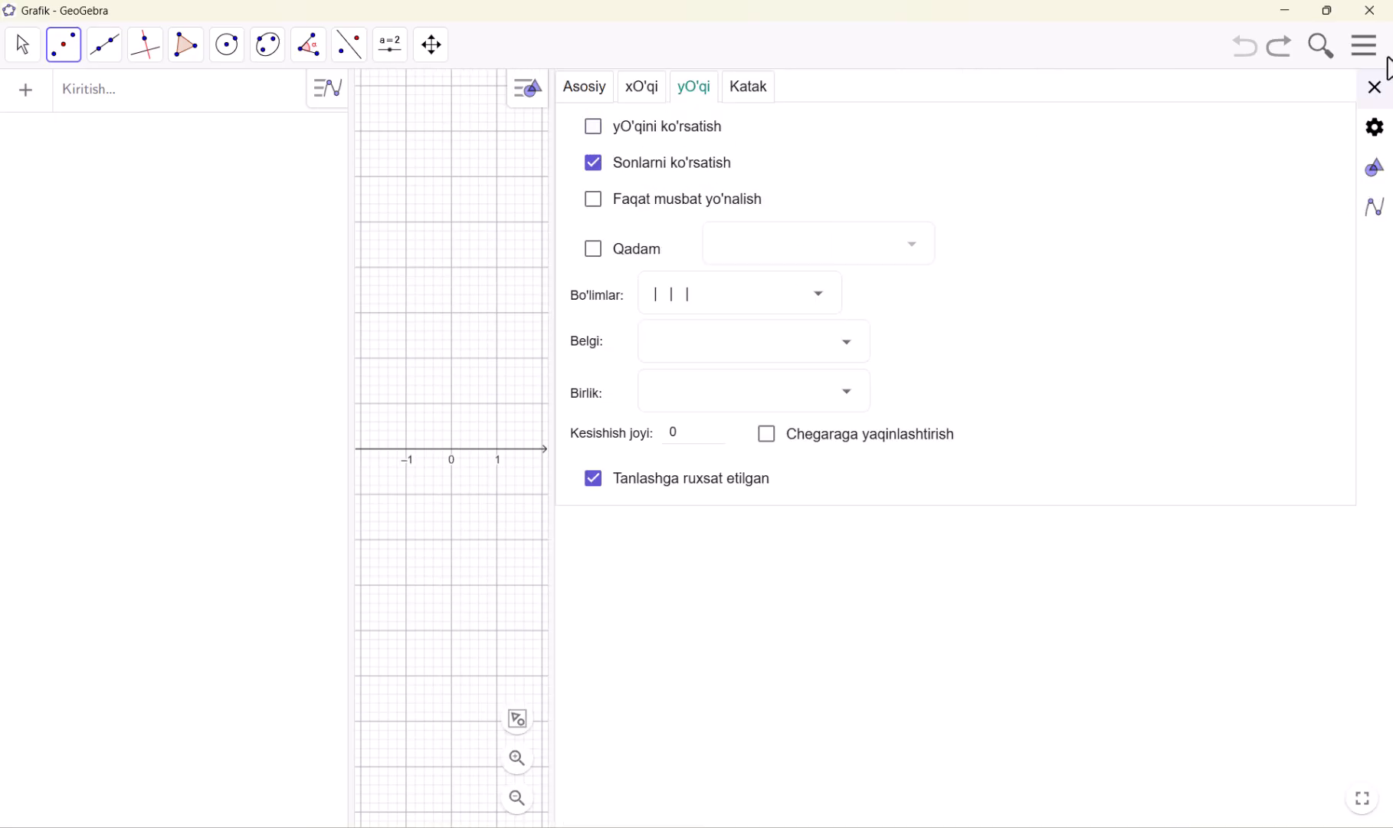
left_click(1373, 89)
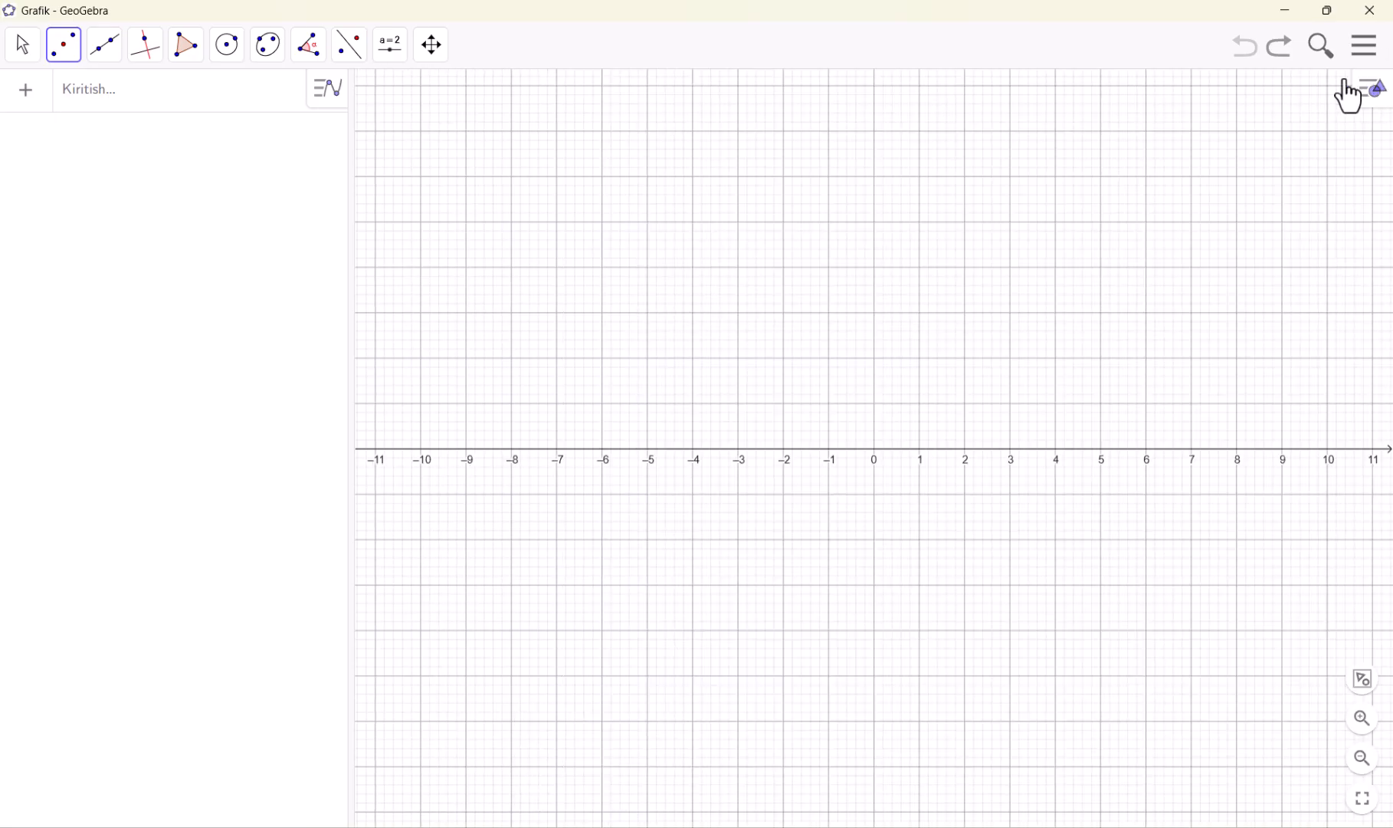
Place four complex number points at 1 + i, -4 - 2i, 6 + 3i and -4 + 2i with the Complex Number tool
left_click(64, 59)
left_click(63, 59)
left_click(63, 58)
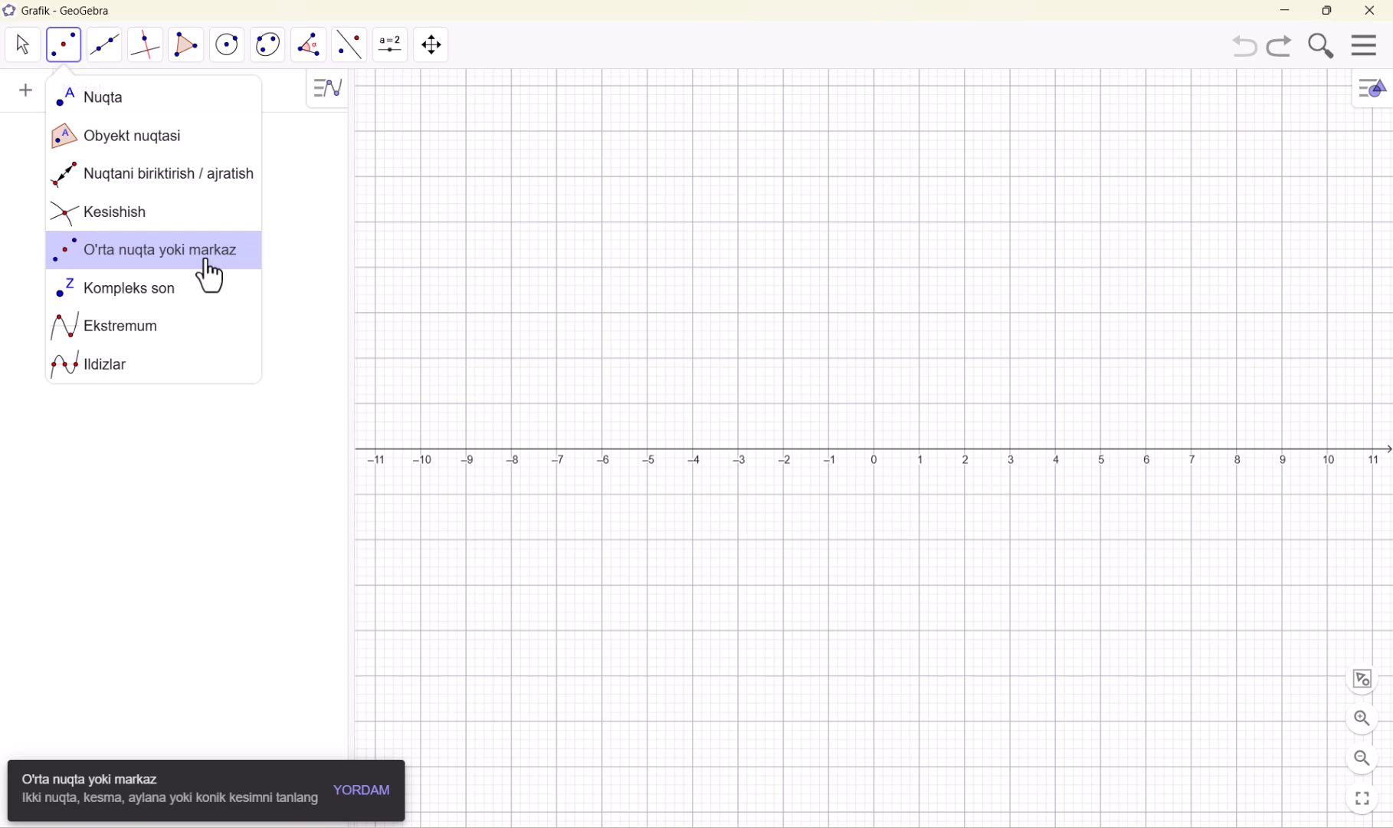
left_click(148, 290)
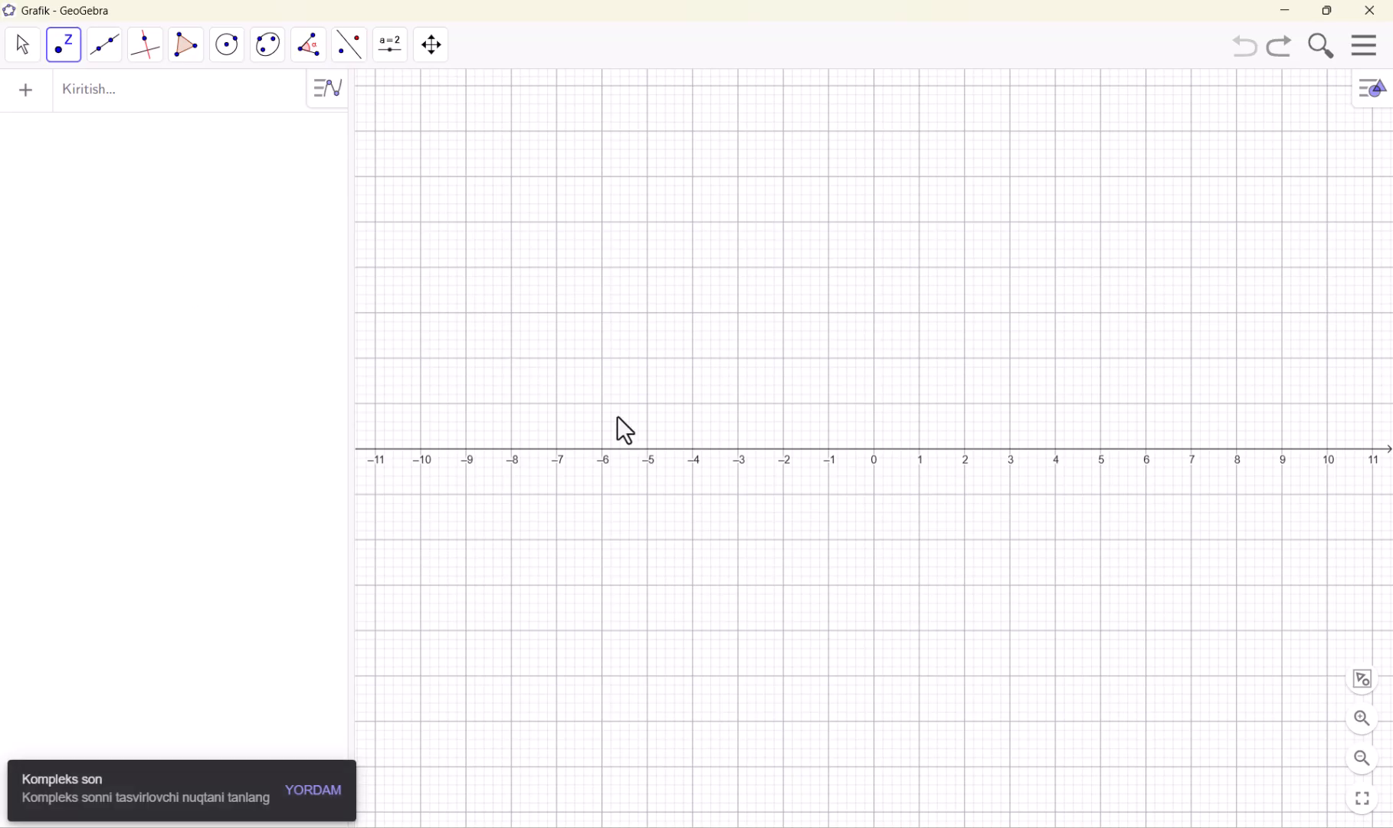
left_click(921, 404)
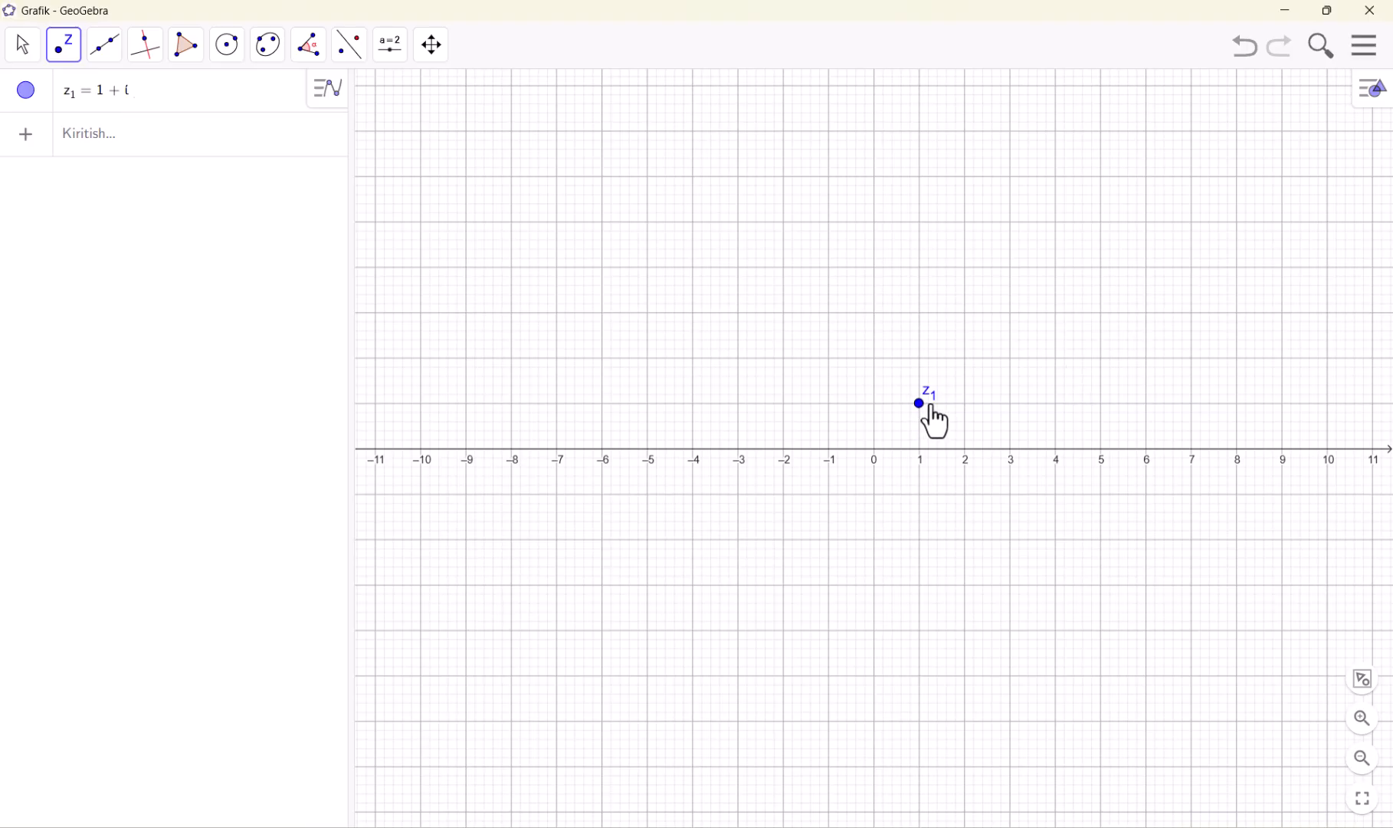
left_click(693, 542)
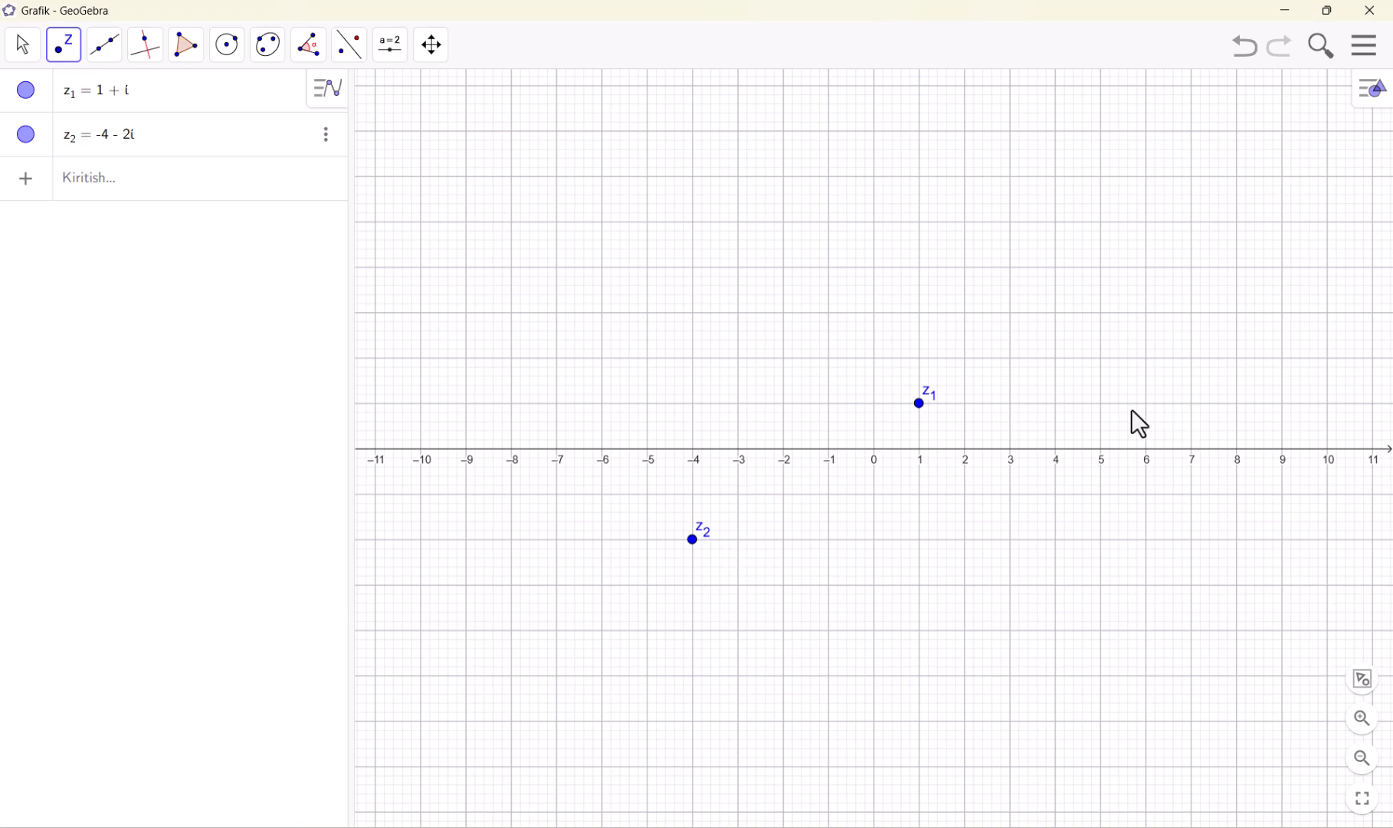
left_click(1145, 312)
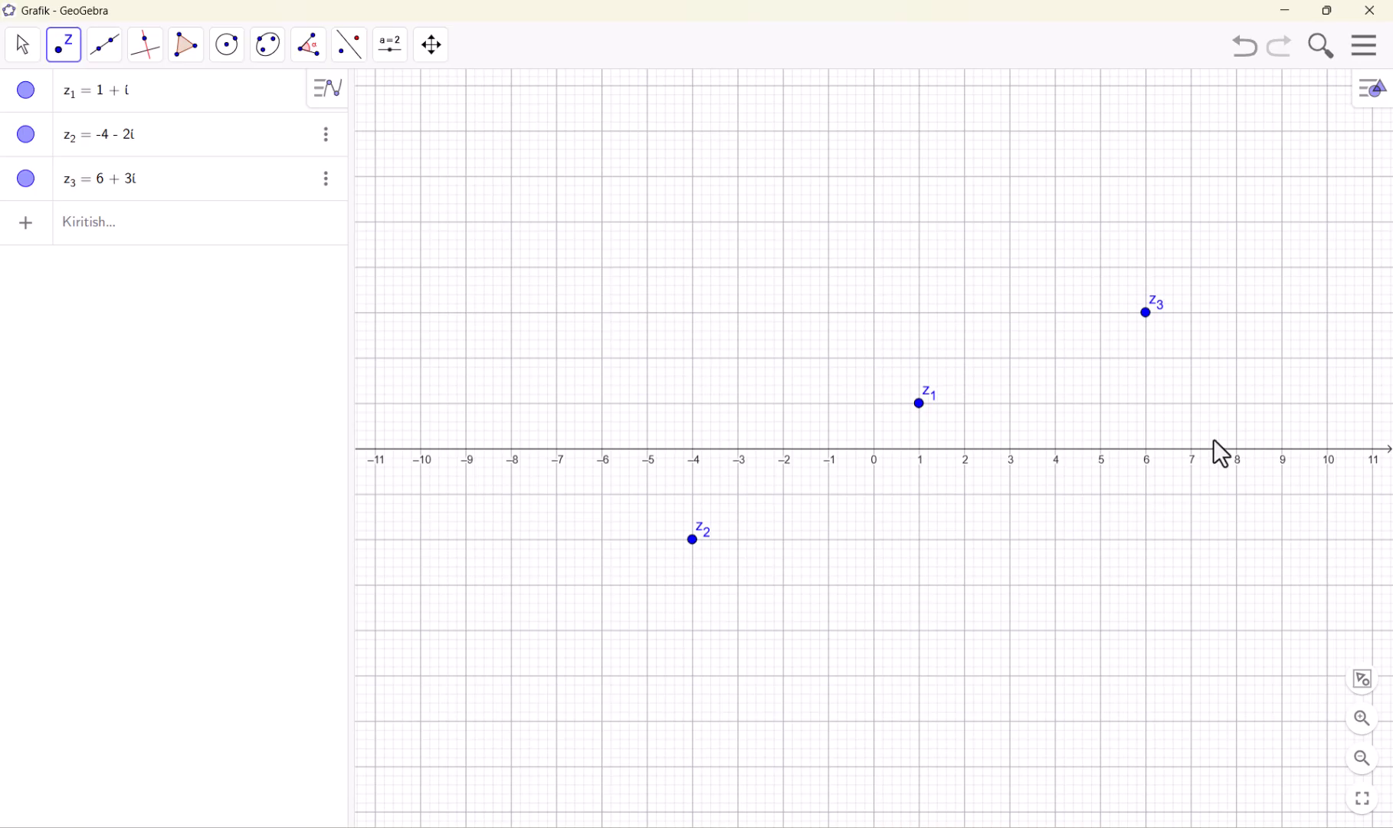
left_click(692, 358)
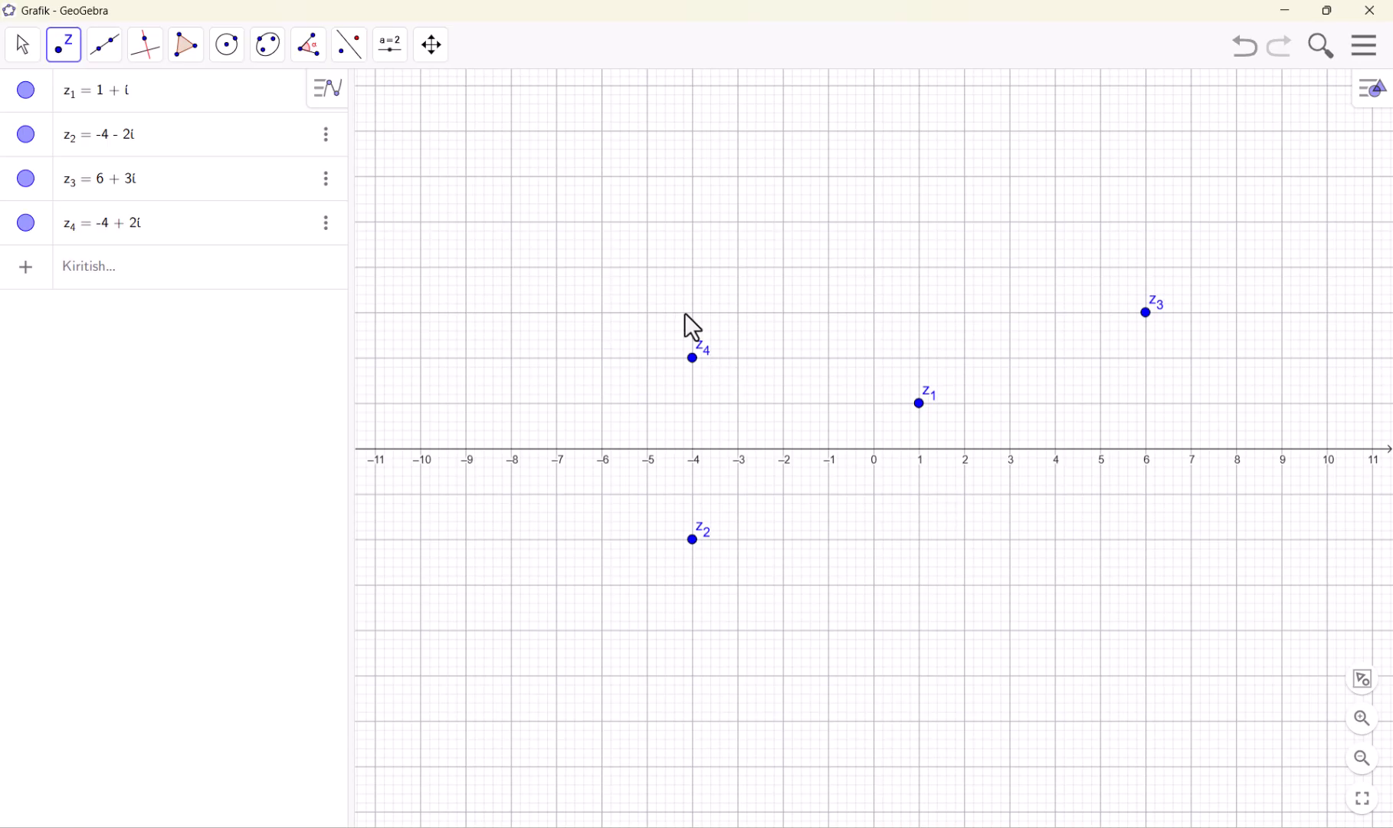
Discard the complex number points without saving and open a fresh Grafik worksheet
left_click(50, 54)
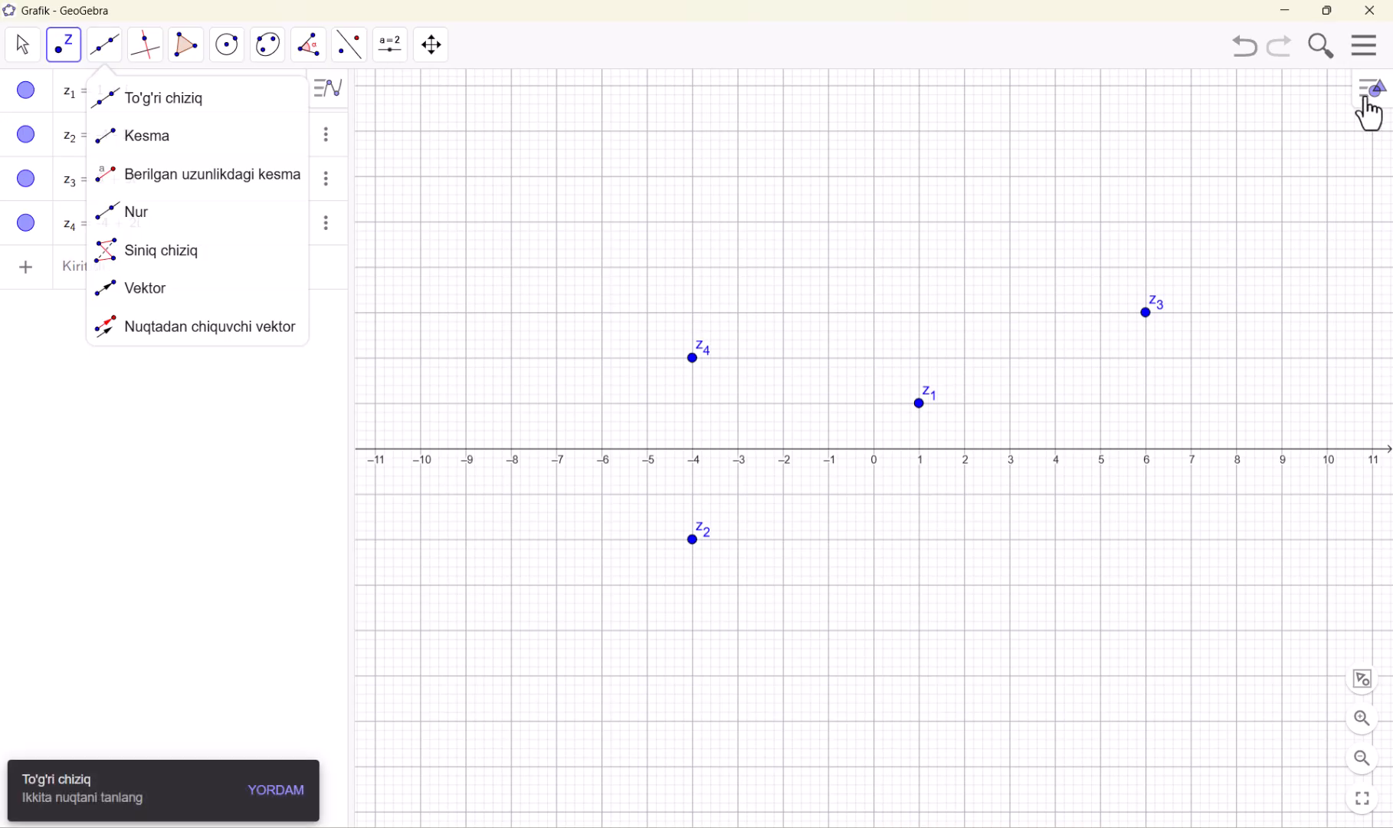
left_click(1367, 48)
left_click(1256, 117)
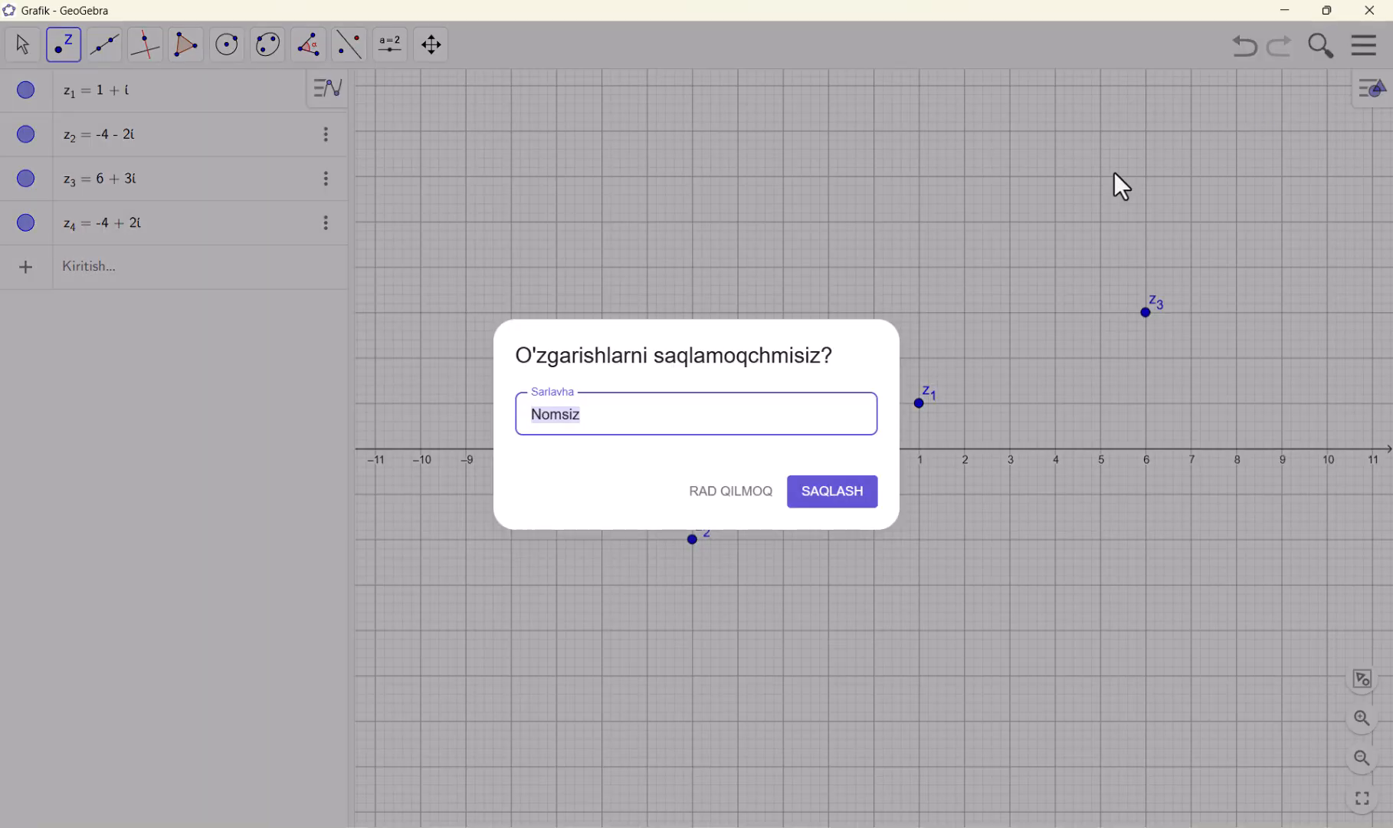
left_click(710, 489)
left_click(1239, 331)
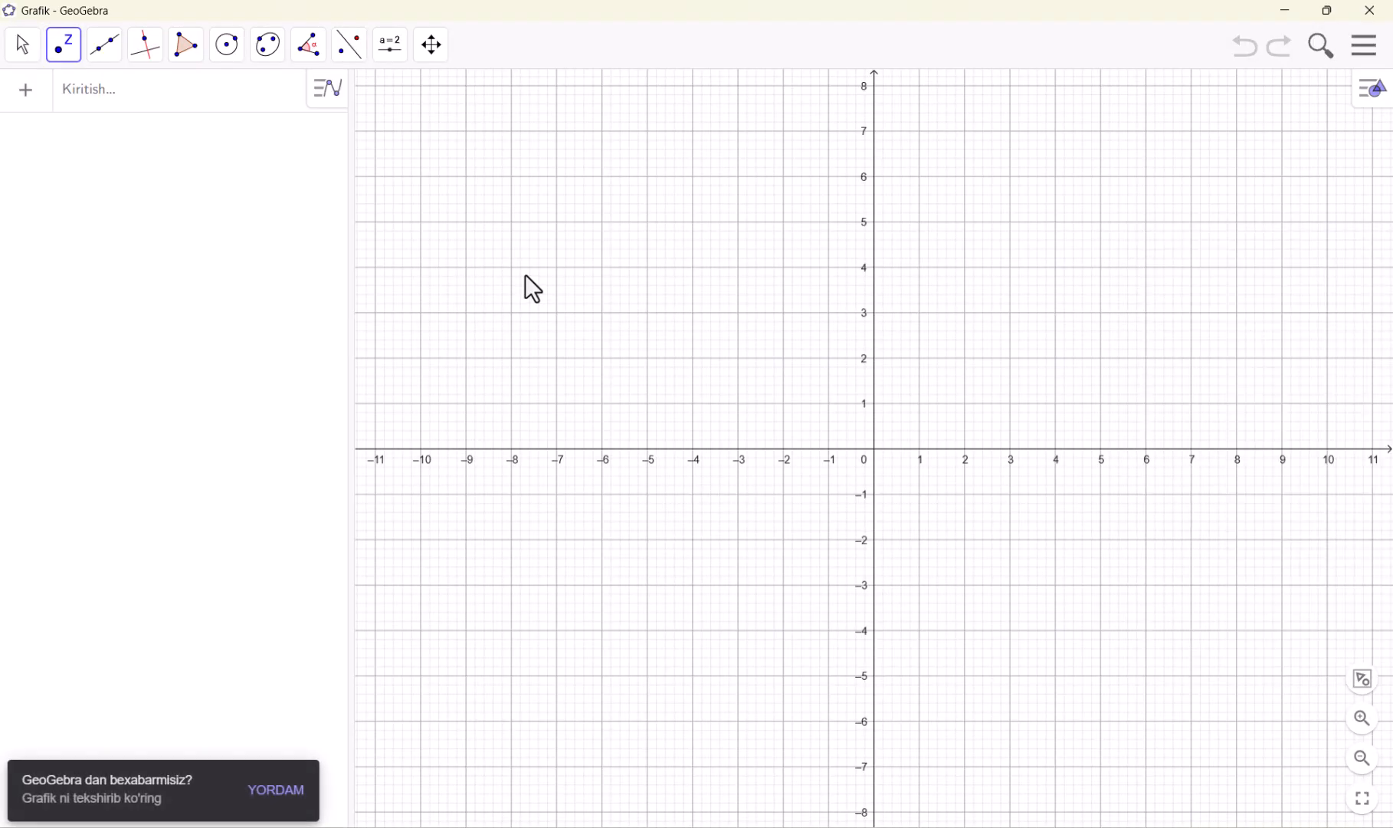
left_click(71, 71)
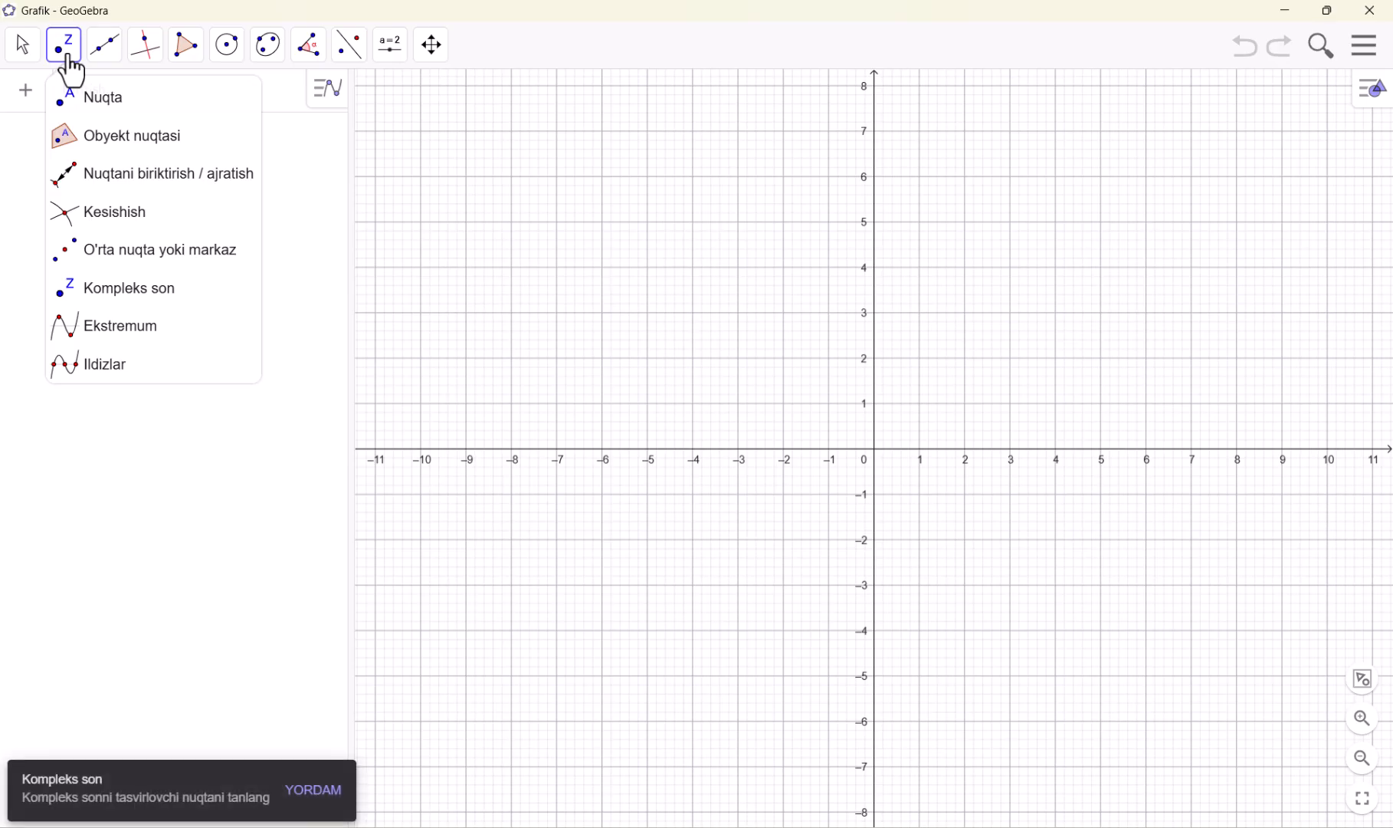
left_click(140, 328)
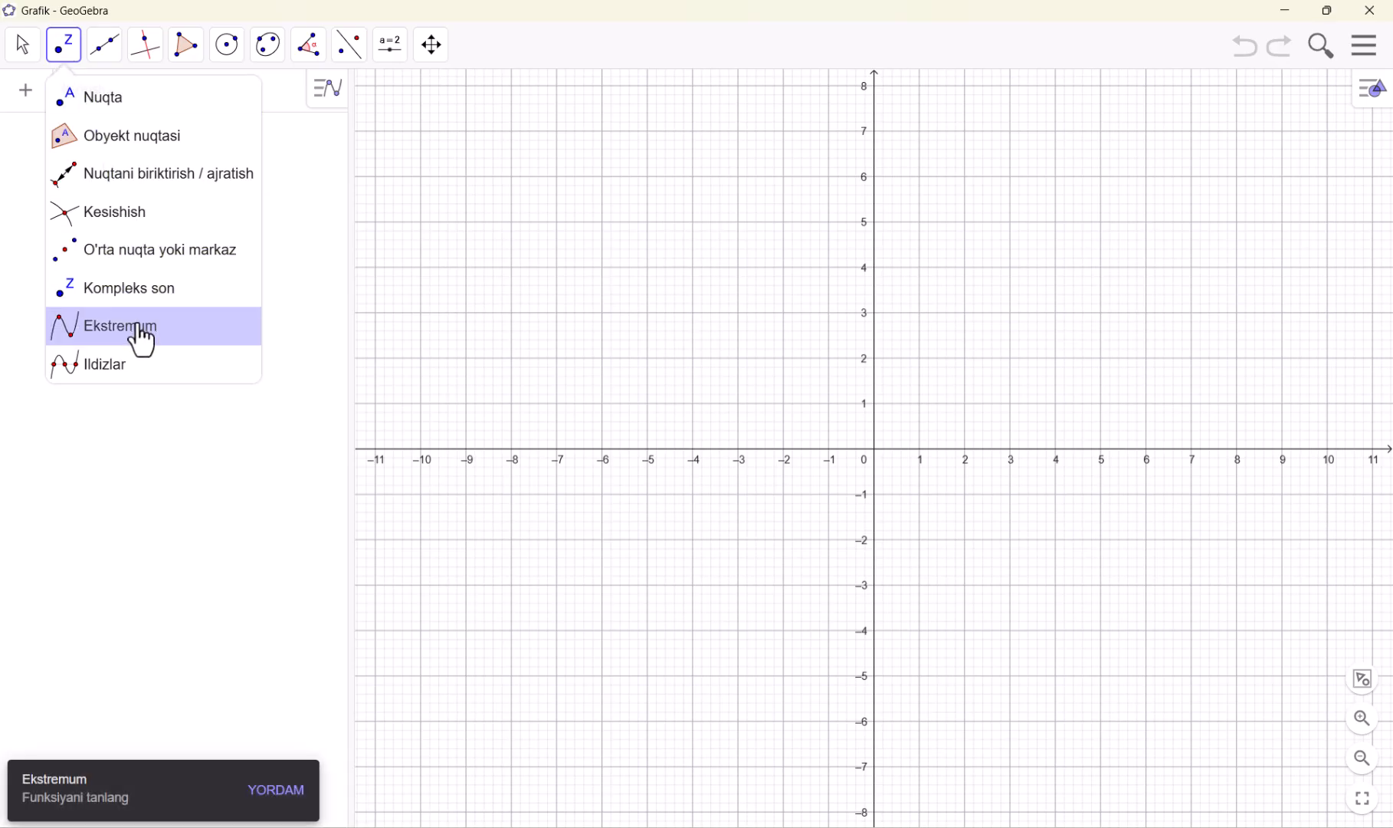
left_click(287, 106)
left_click(314, 226)
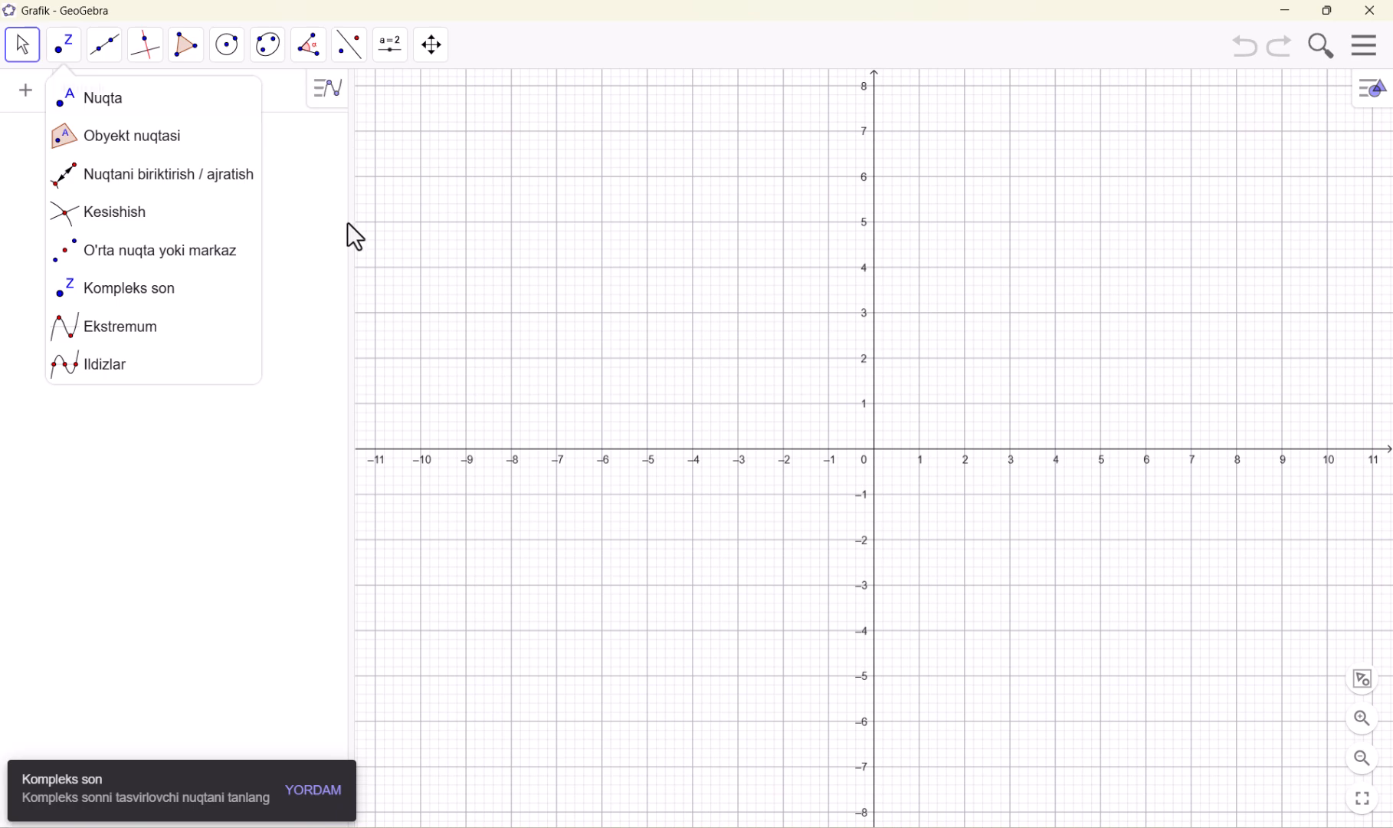
left_click(423, 221)
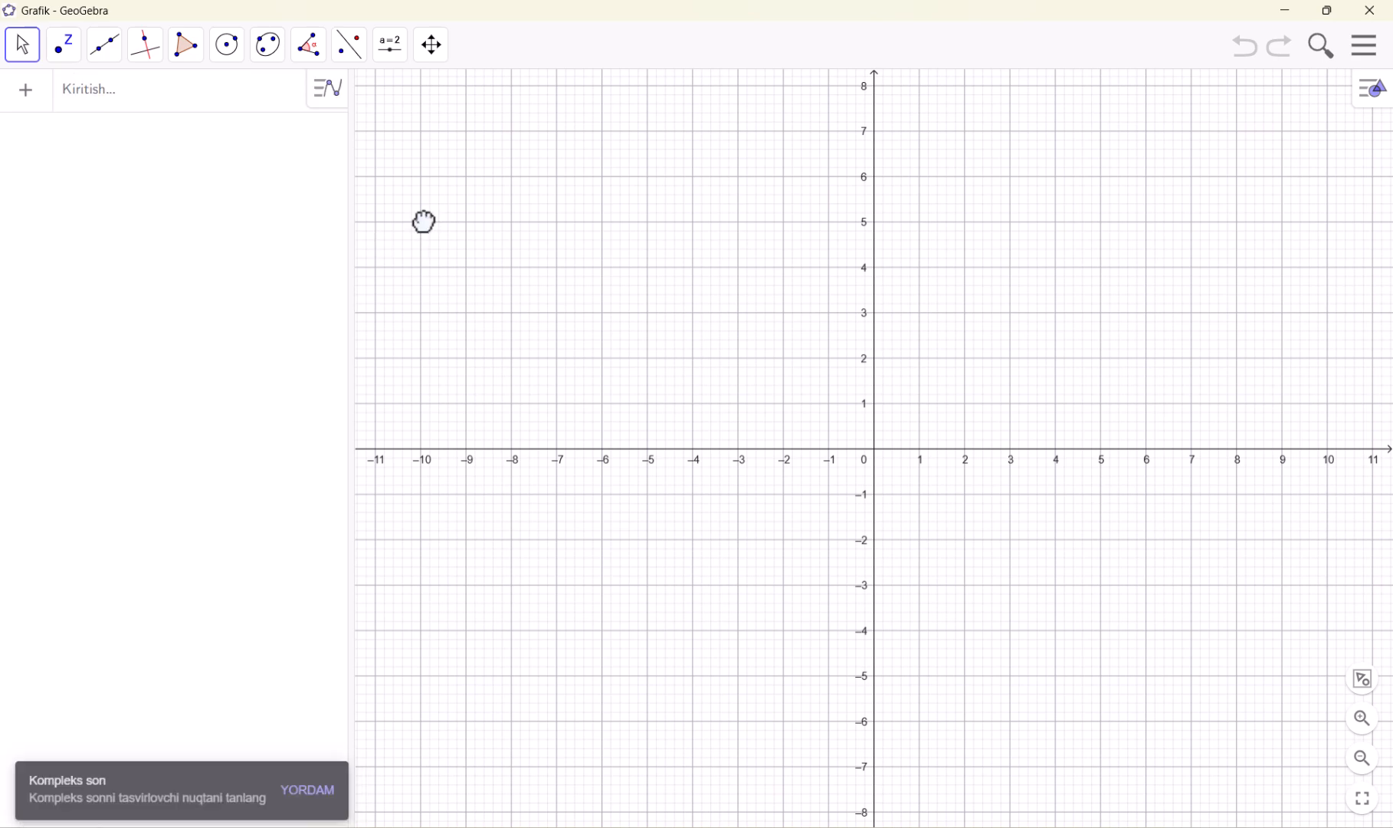
left_click(63, 54)
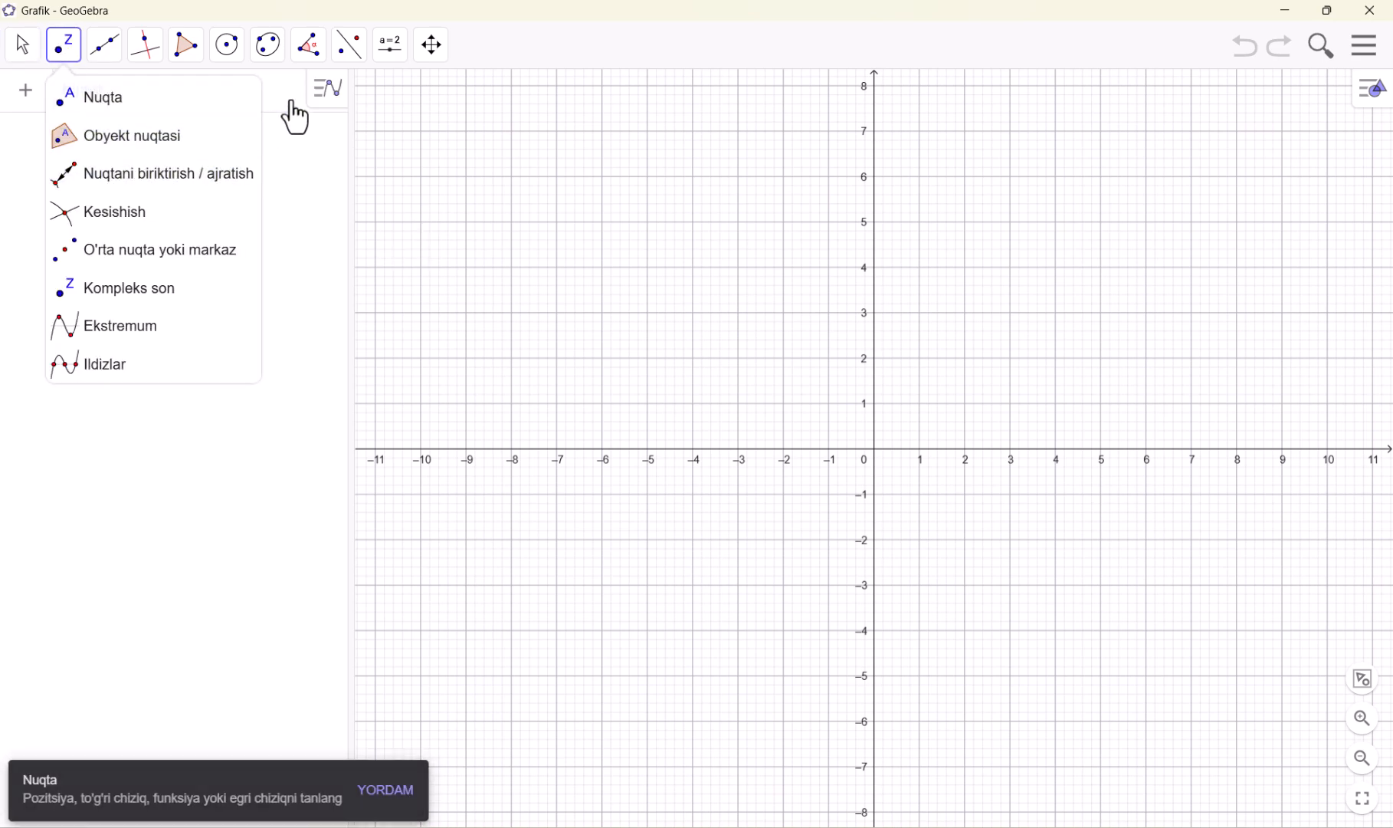
left_click(33, 54)
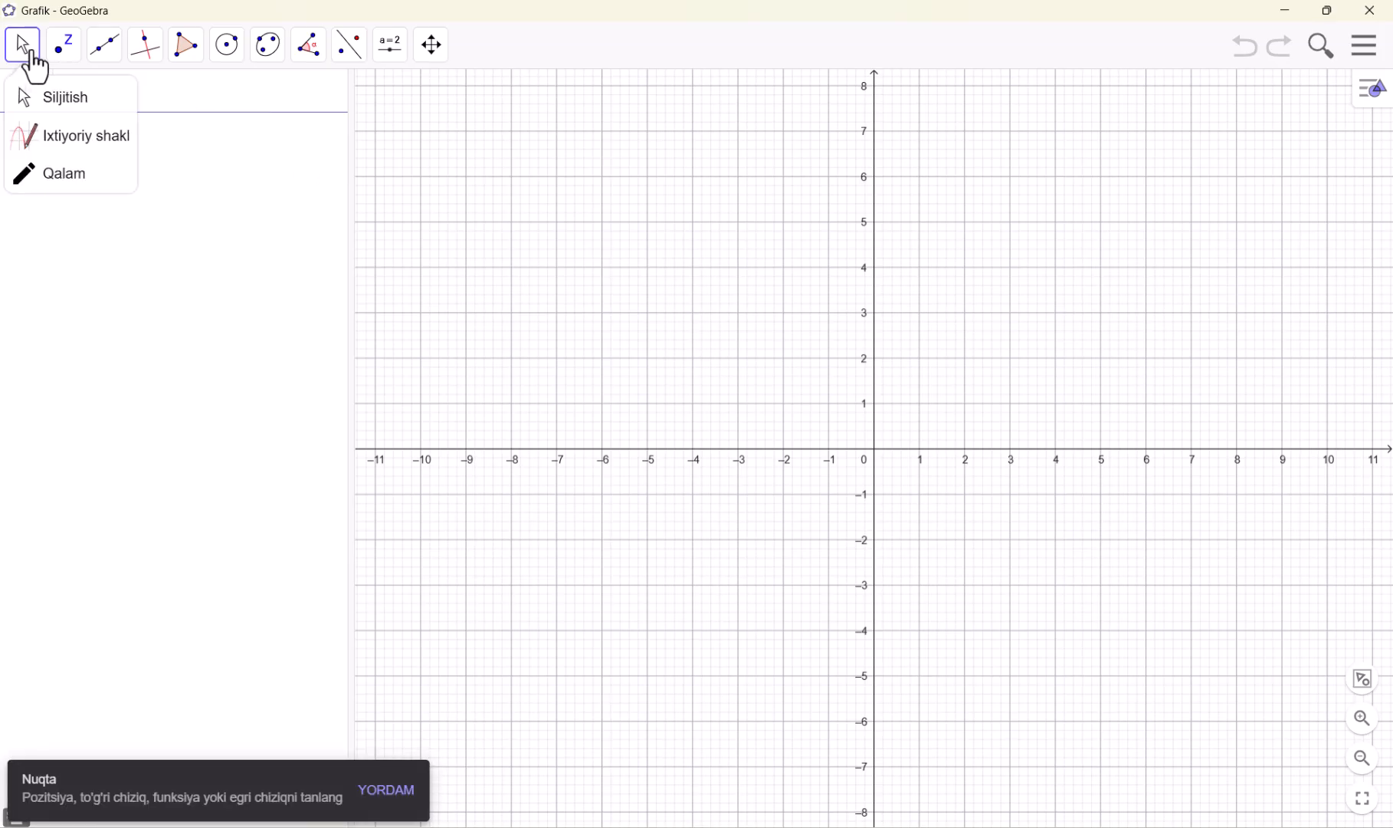
Plot the parabola y = x^2 - 3x + 4 by entering its equation in the algebra view
left_click(33, 55)
left_click(82, 92)
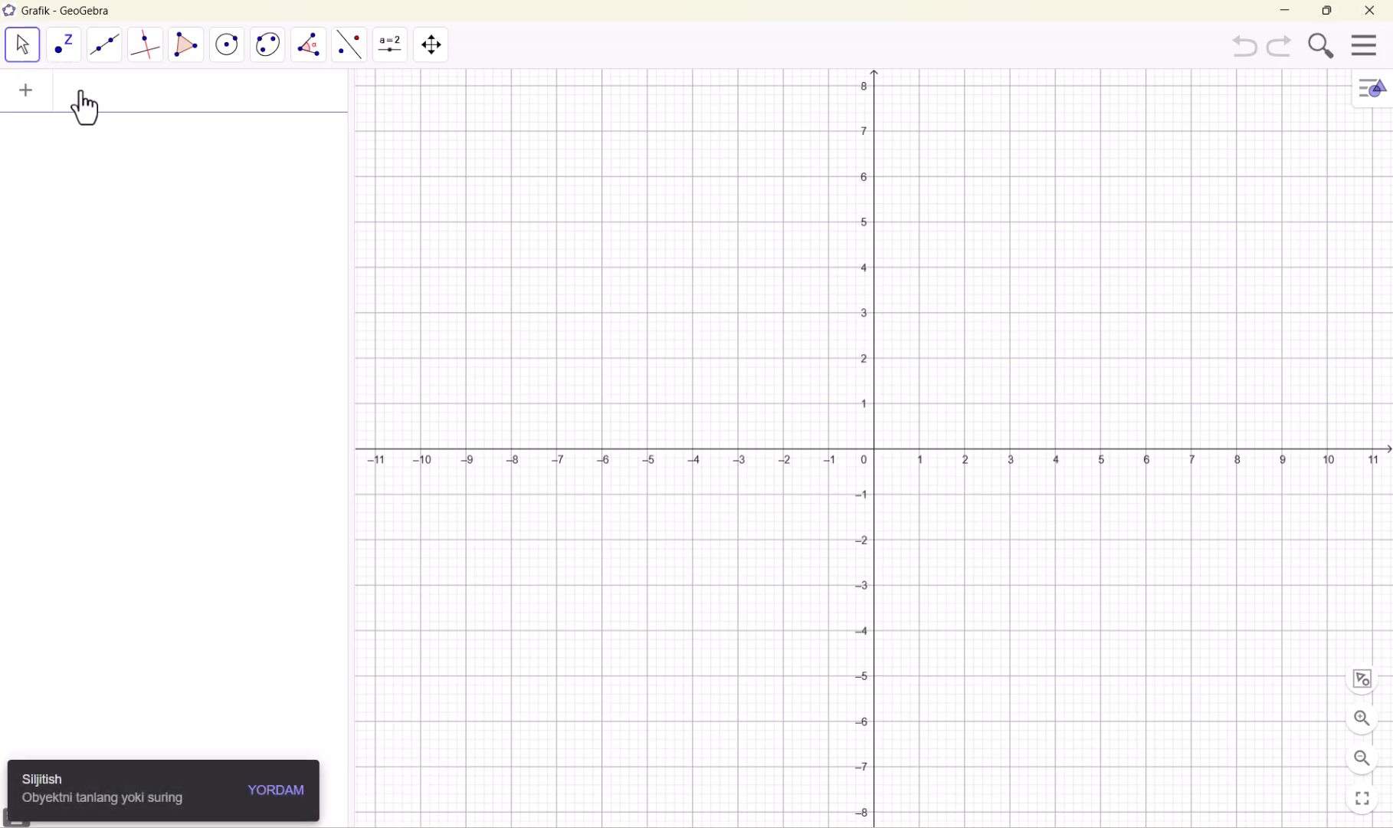
type("y=x^2")
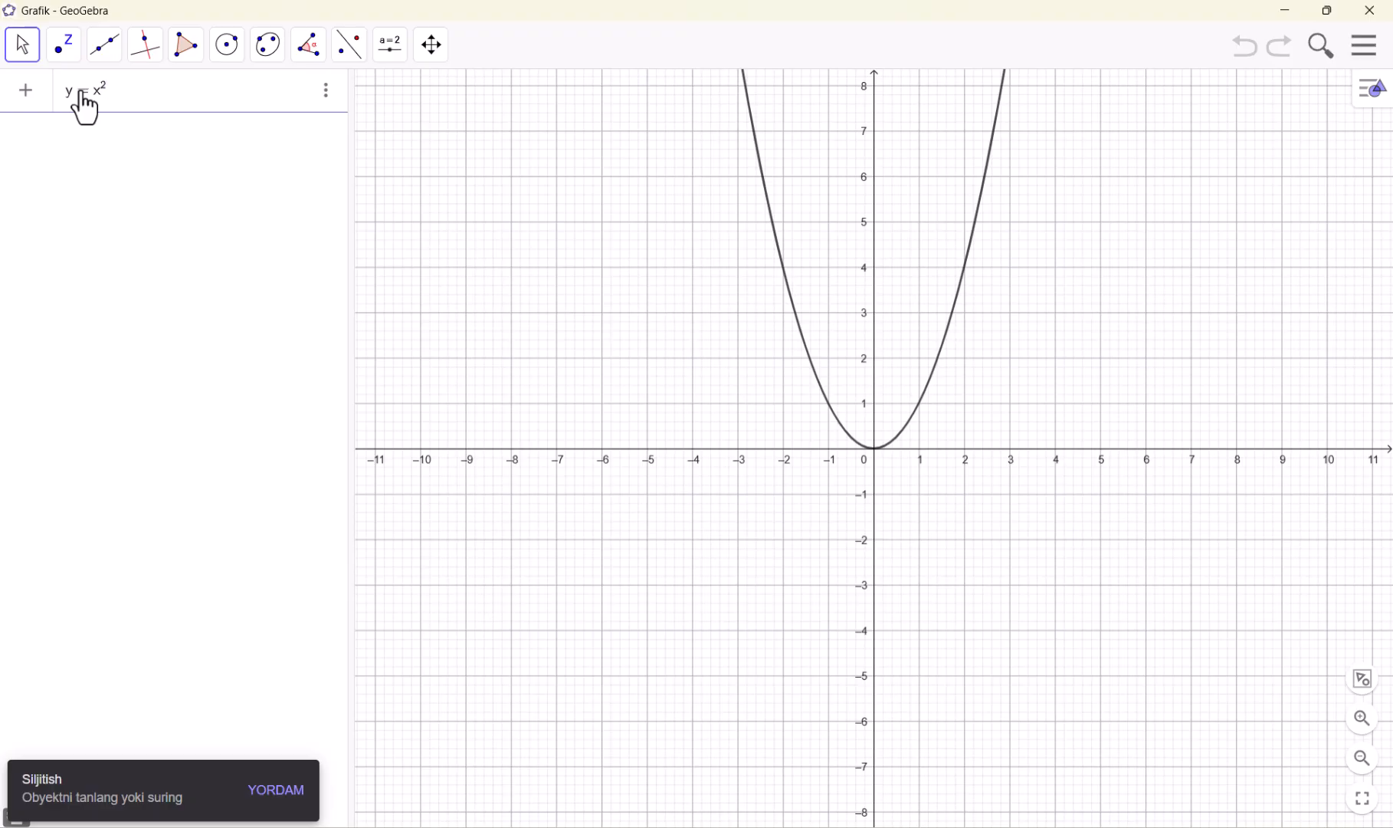
key("Right")
type("-")
type("3x")
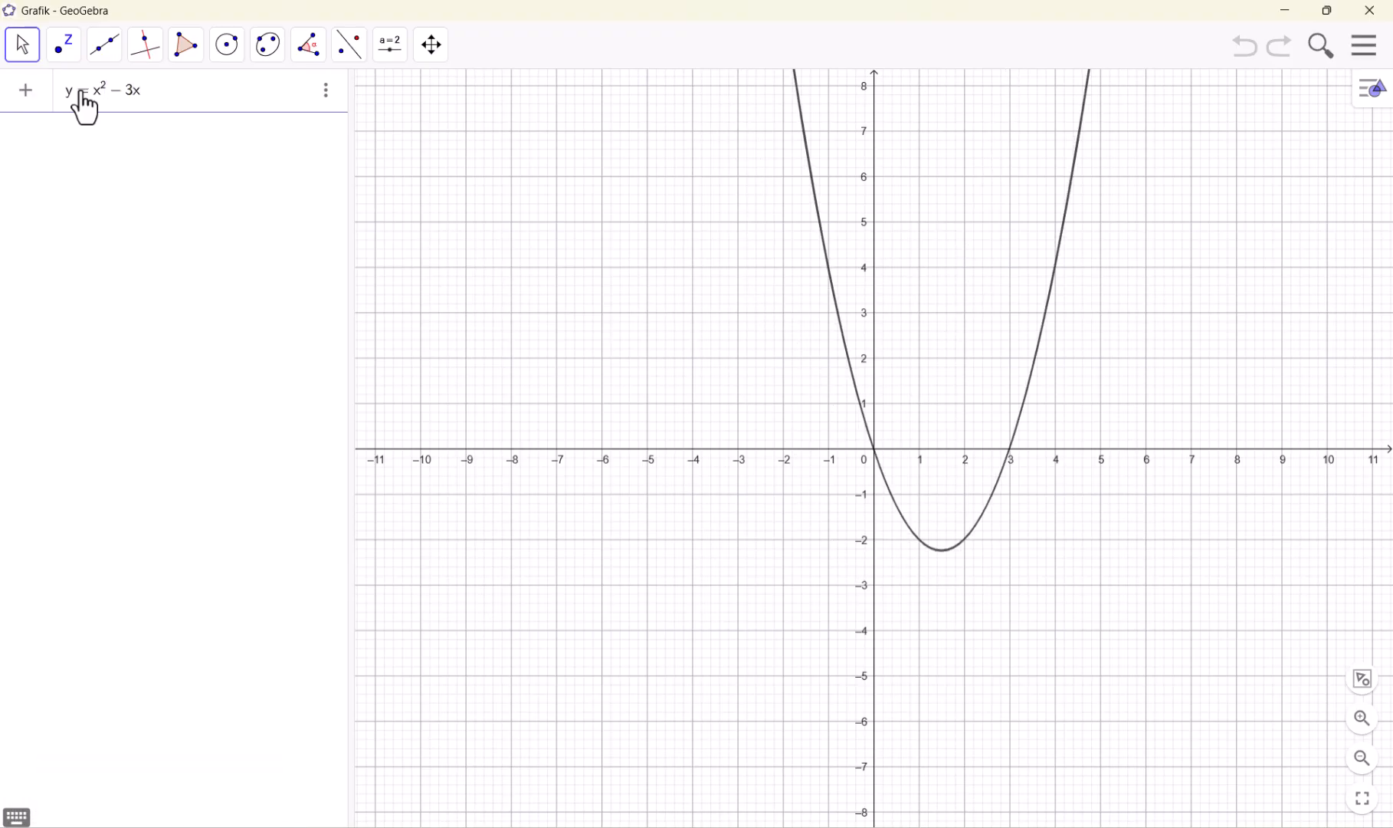
type("+4")
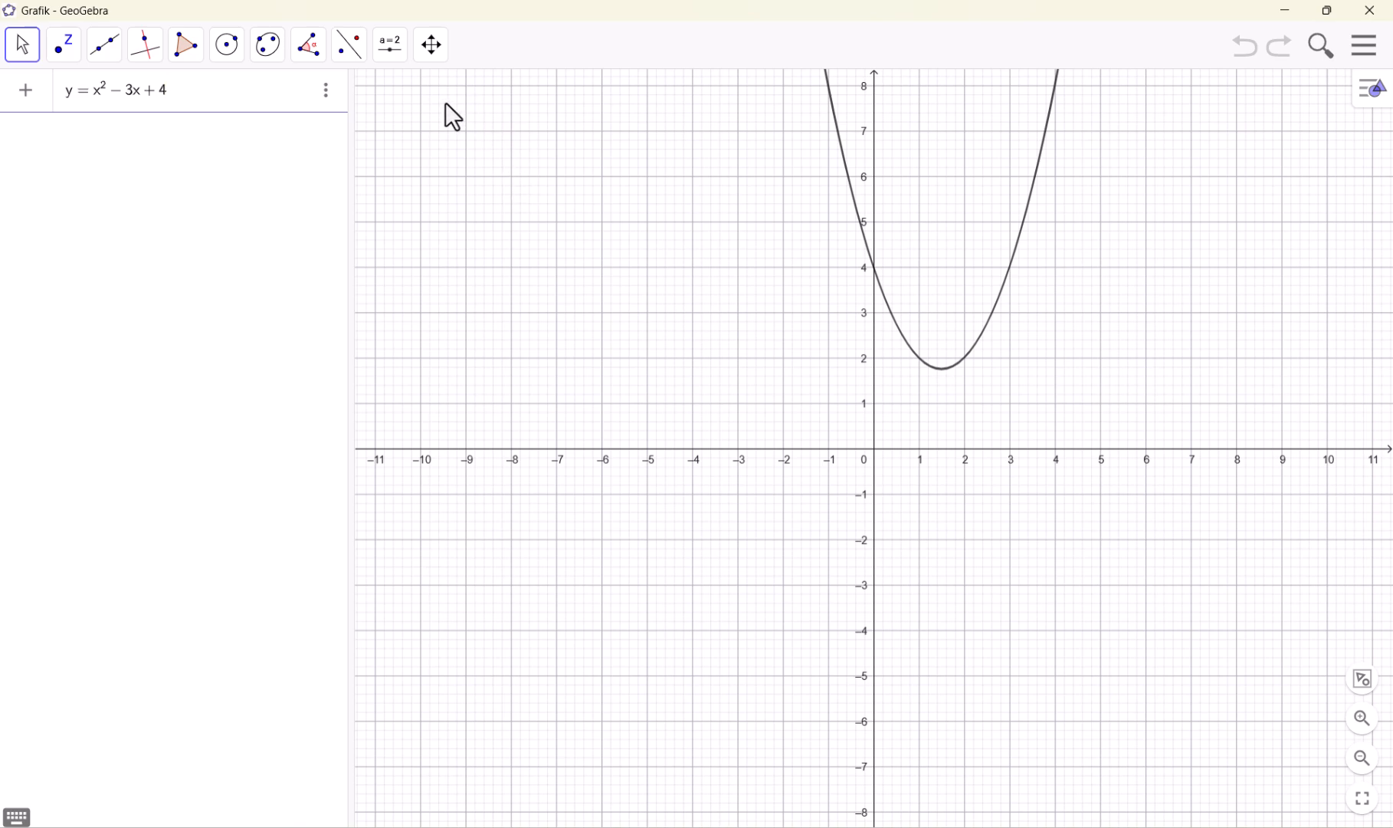
Mark the extremum point of the parabola with the Ekstremum tool
left_click(66, 54)
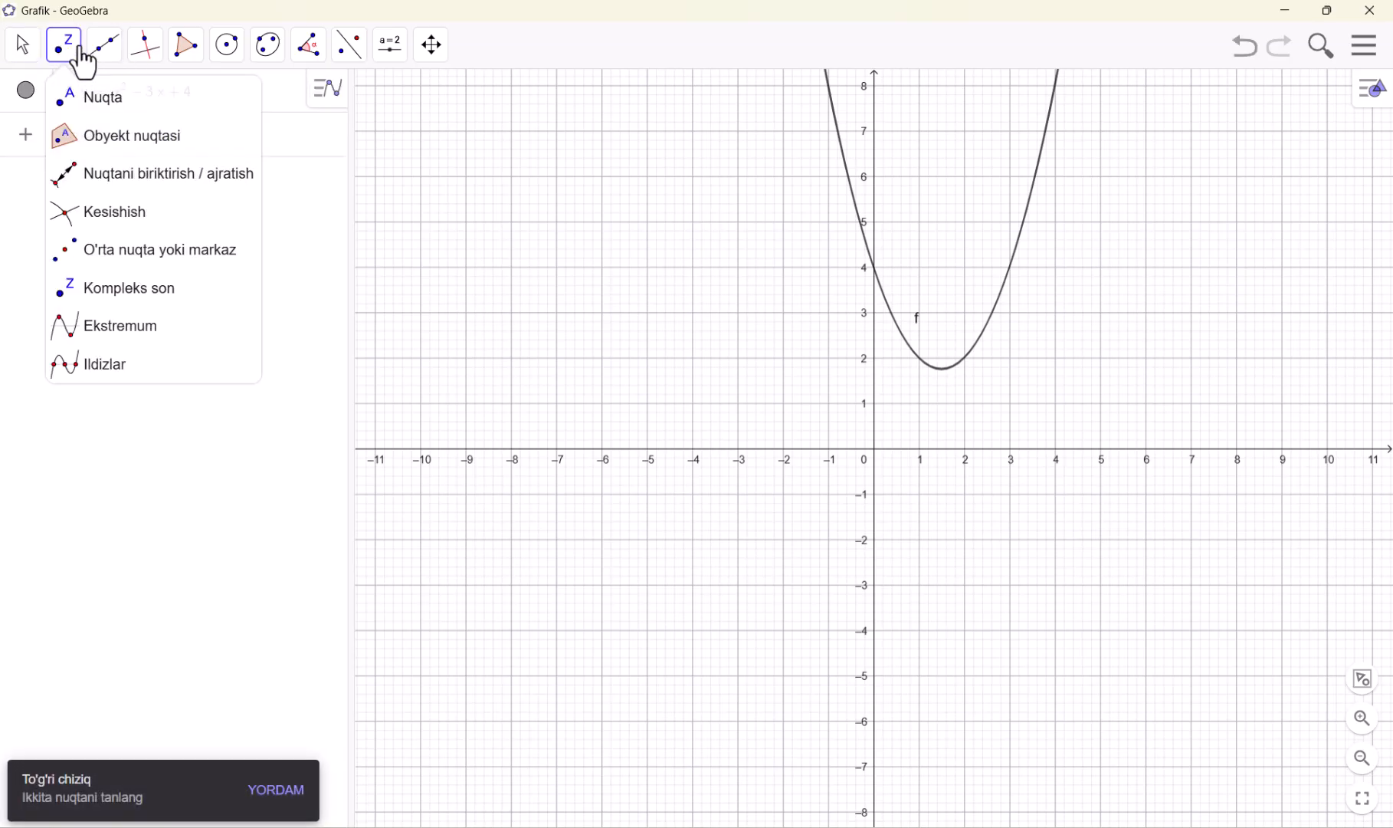
left_click(122, 344)
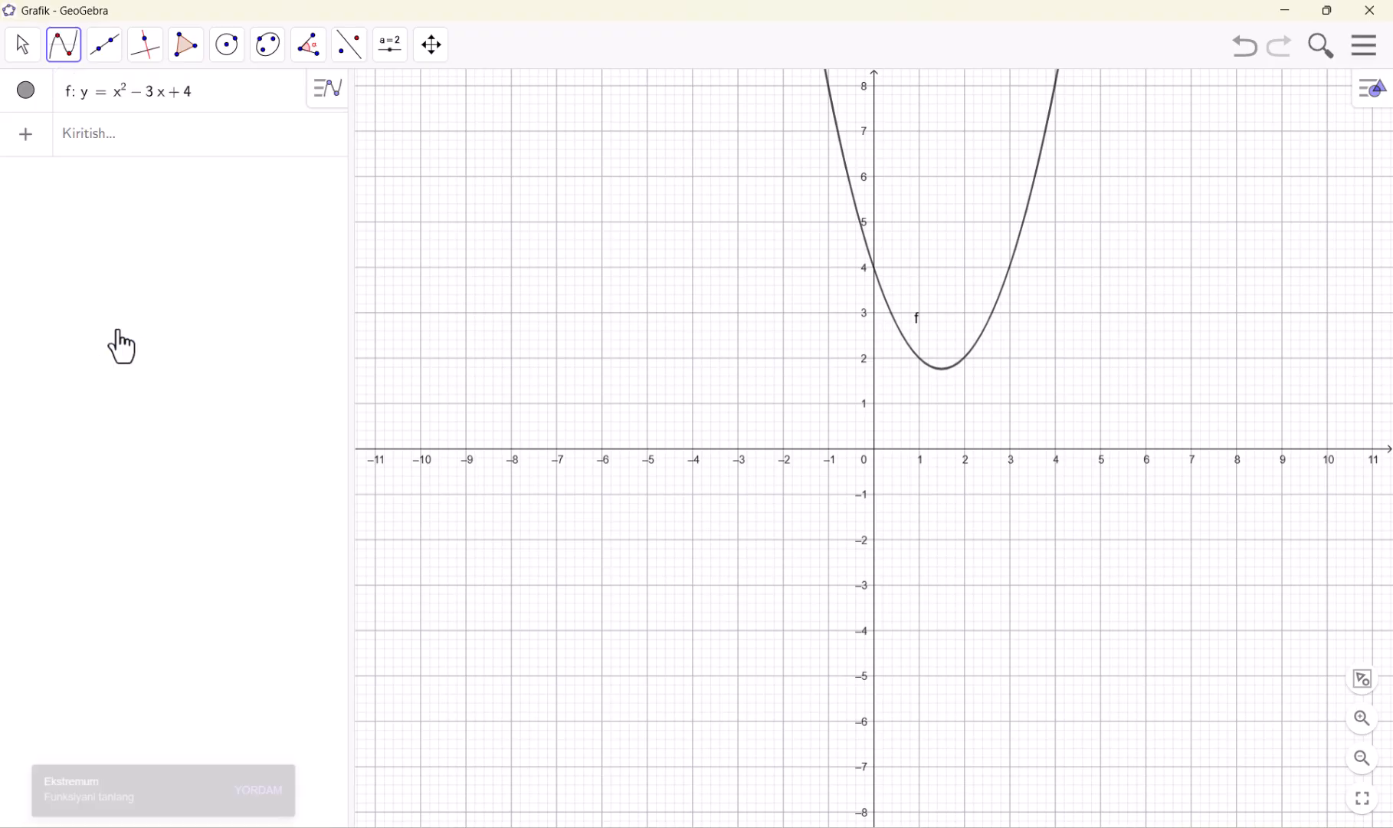
left_click(856, 208)
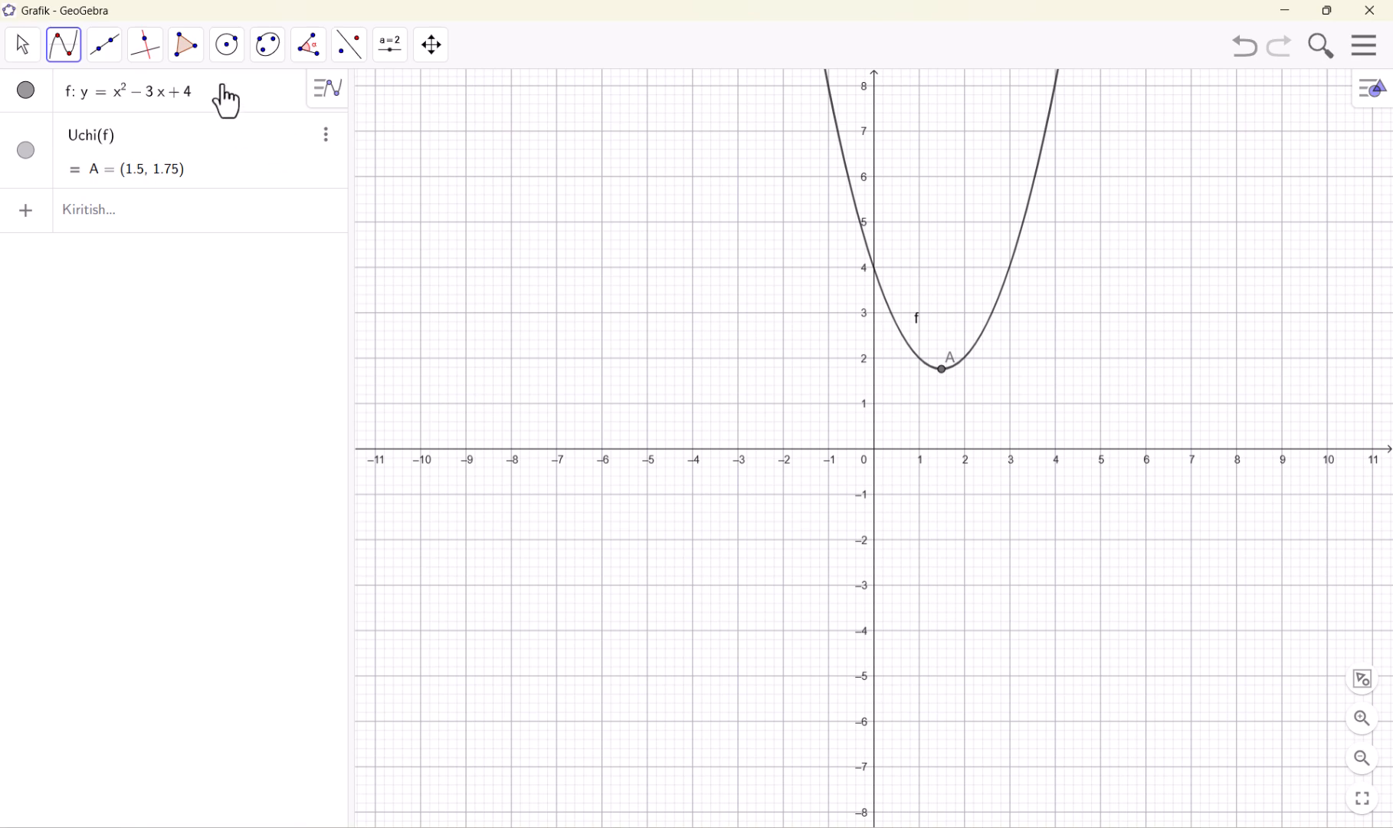
Change the parabola's equation to y = x^2 - 3x - 5, with the Ildizlar (roots) tool picked beforehand
left_click(64, 61)
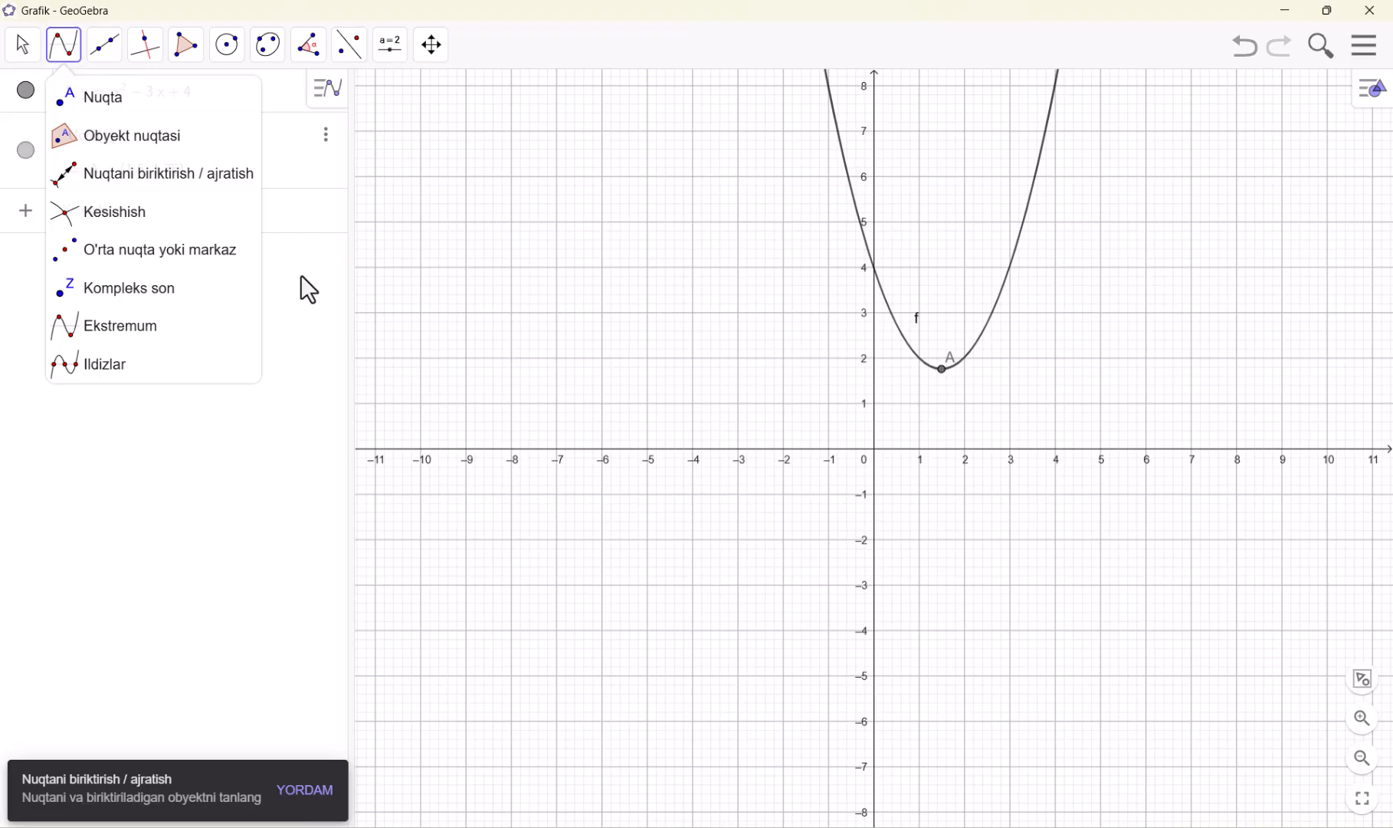
key("Escape")
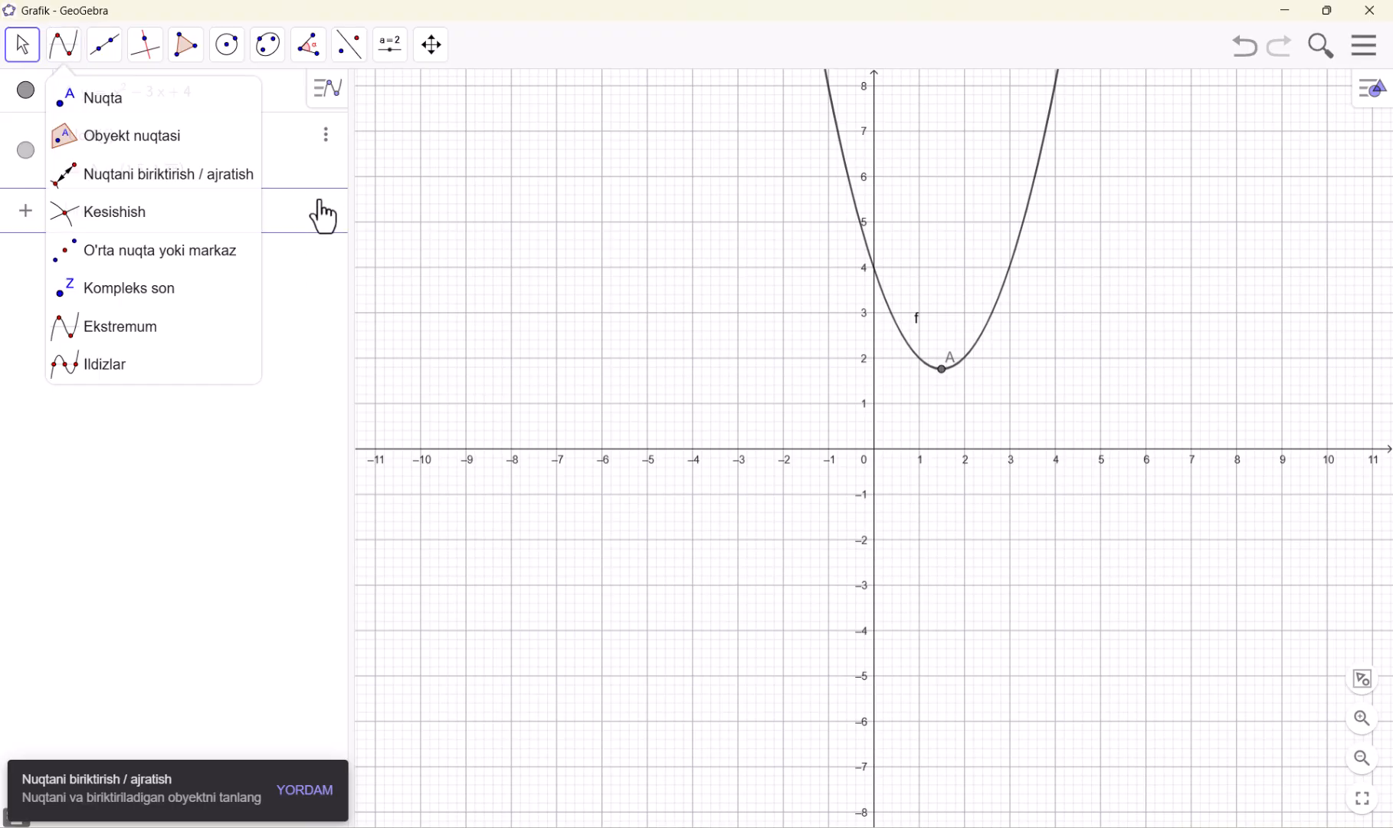
left_click(115, 375)
left_click(219, 110)
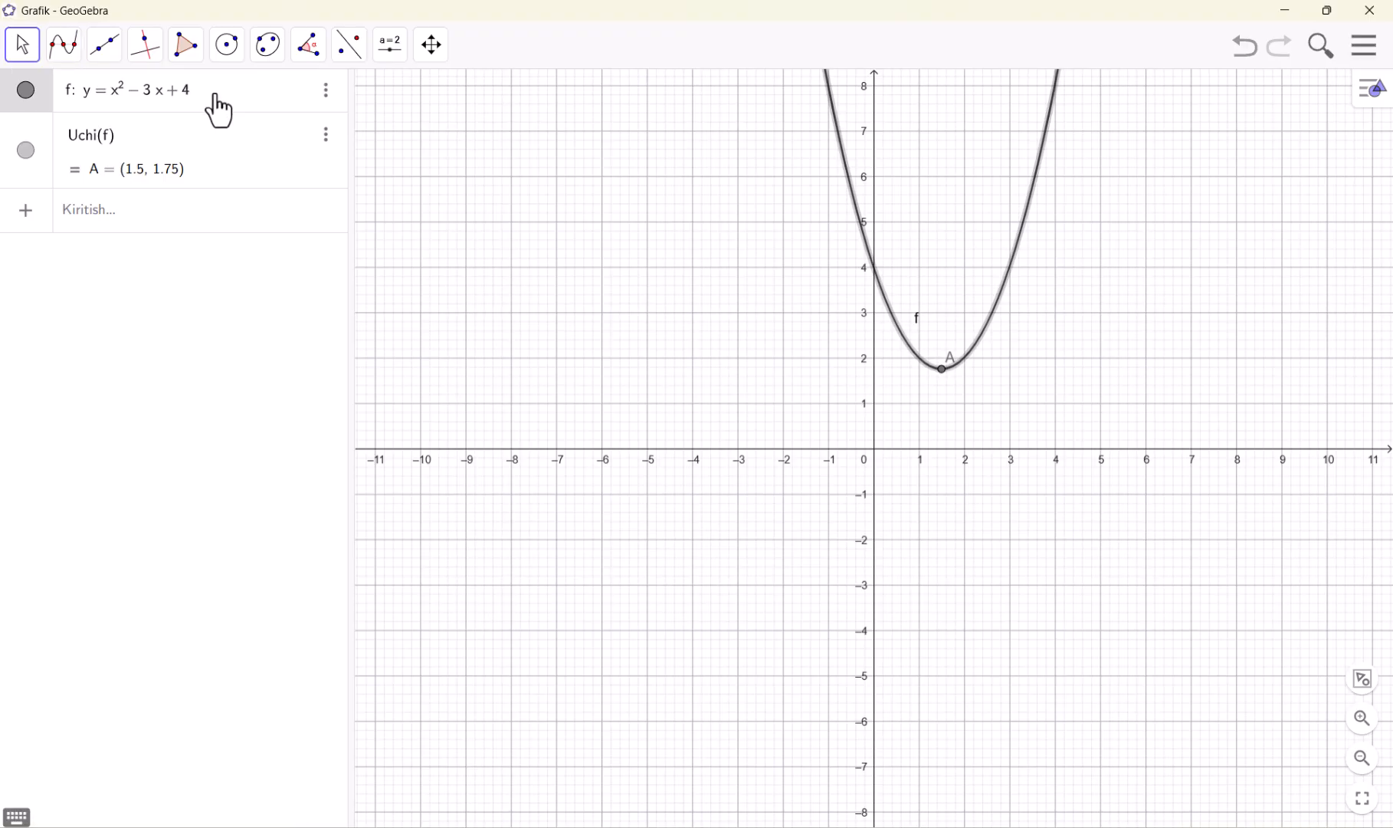
key("BackSpace")
key("BackSpace")
type("+")
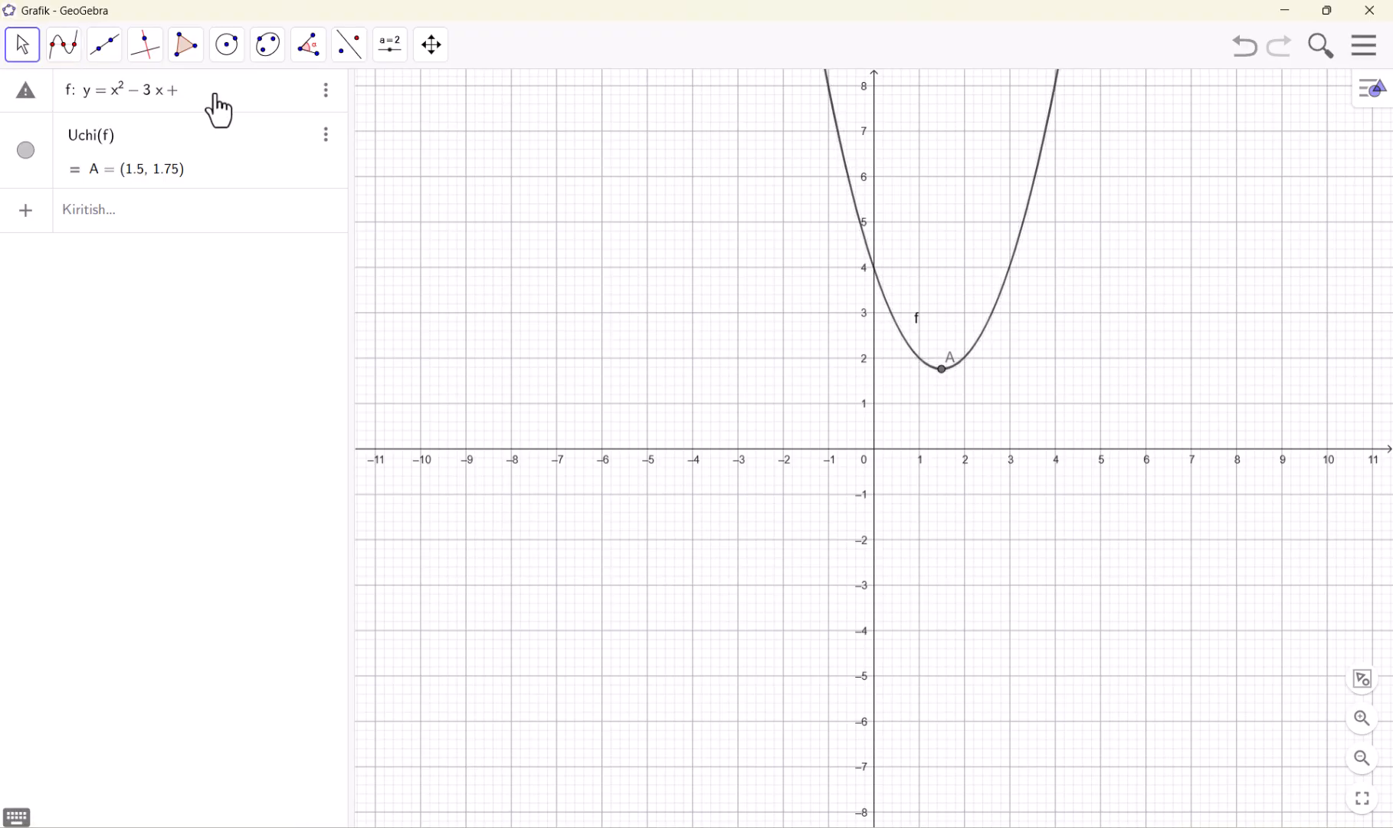
key("BackSpace")
type("-5")
key("Return")
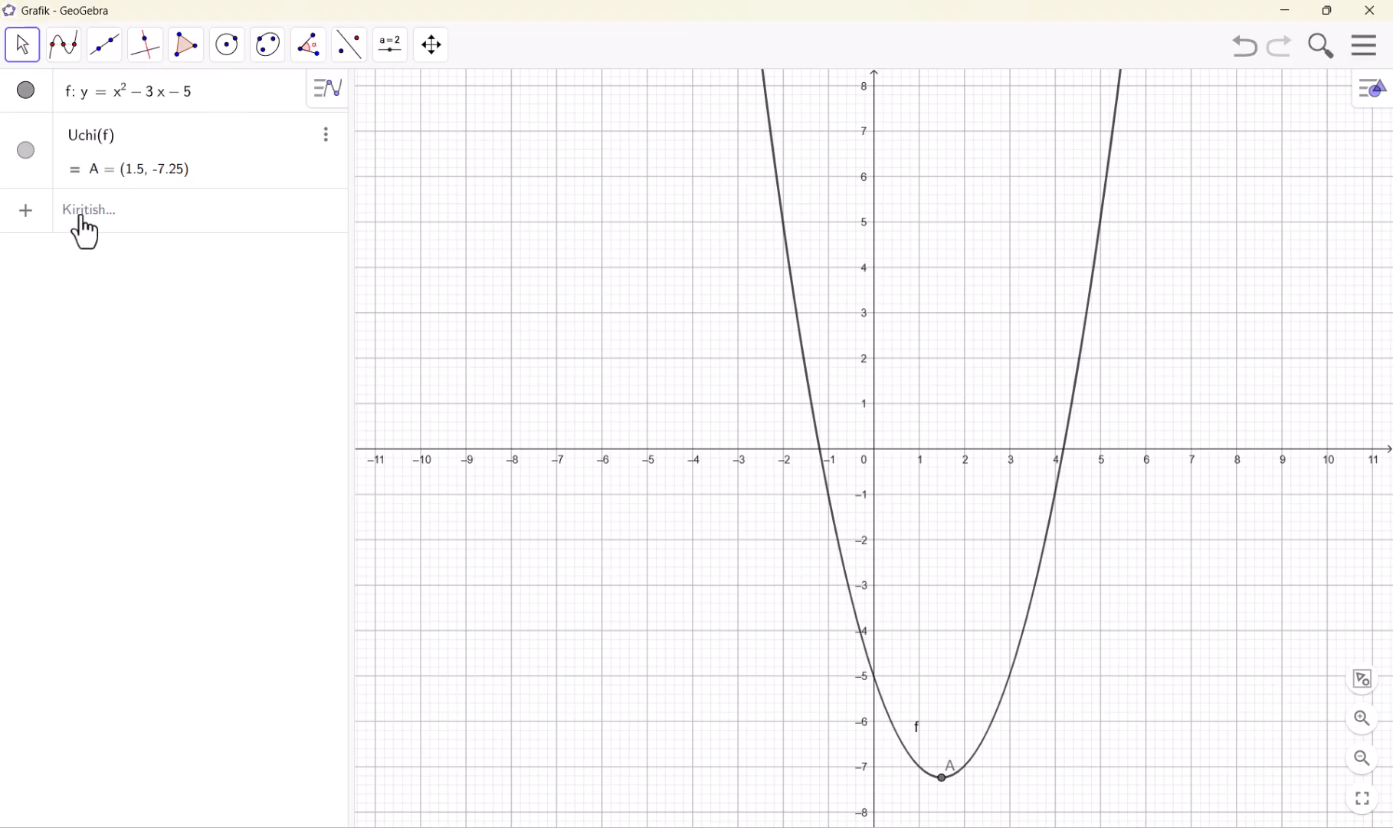
Hide the extremum point and mark the parabola's intersections with the x-axis using the Ildizlar (roots) tool
left_click(26, 152)
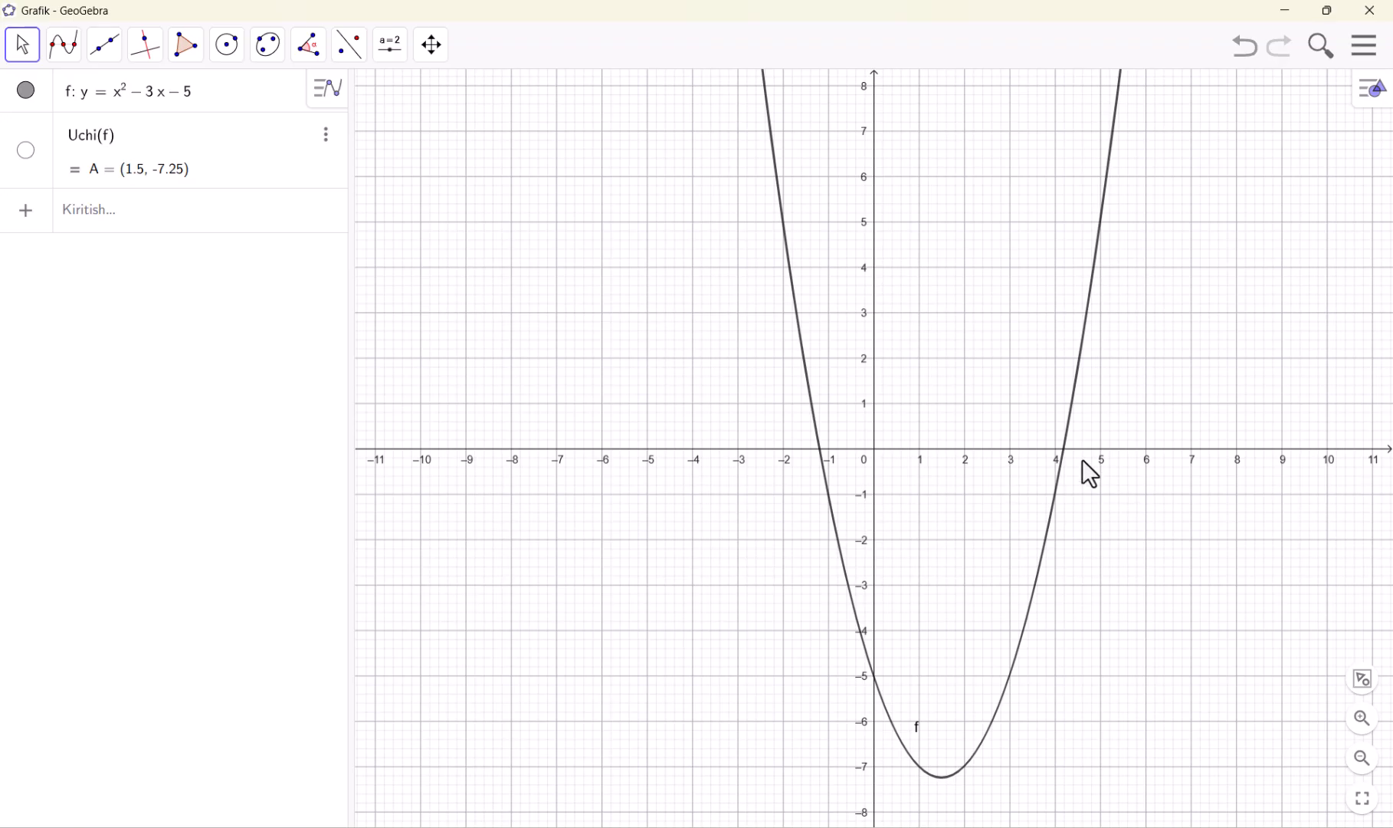
left_click(63, 48)
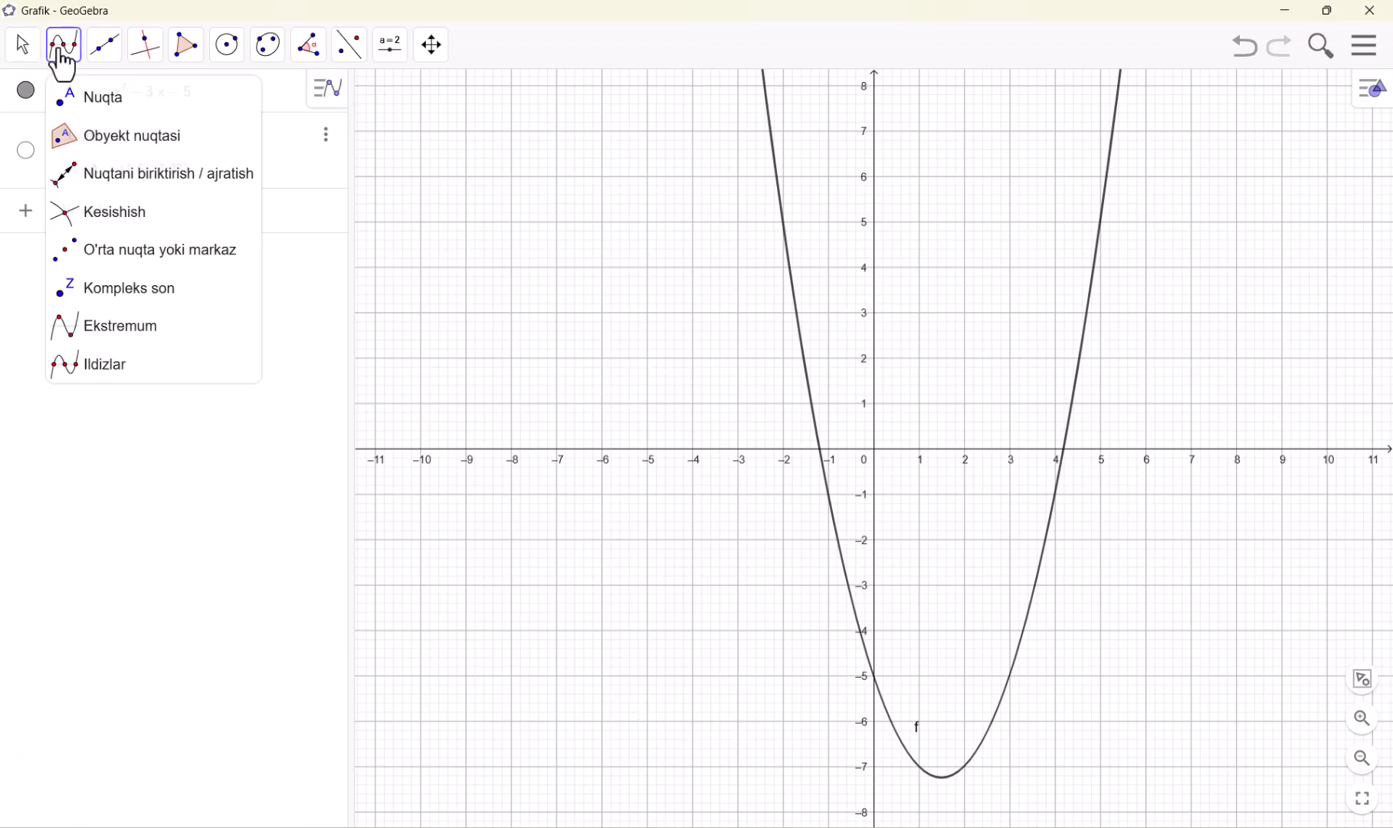
left_click(103, 365)
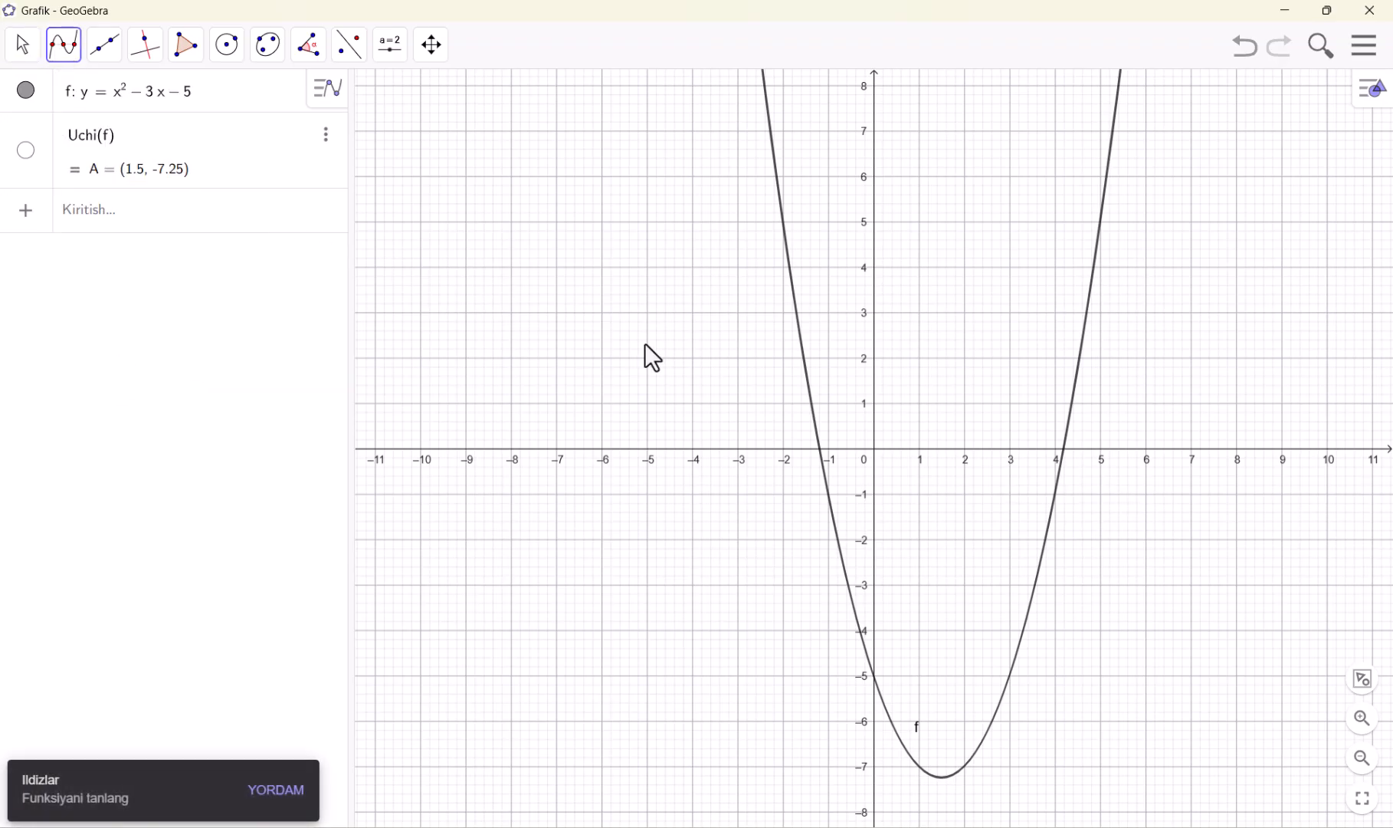
left_click(792, 280)
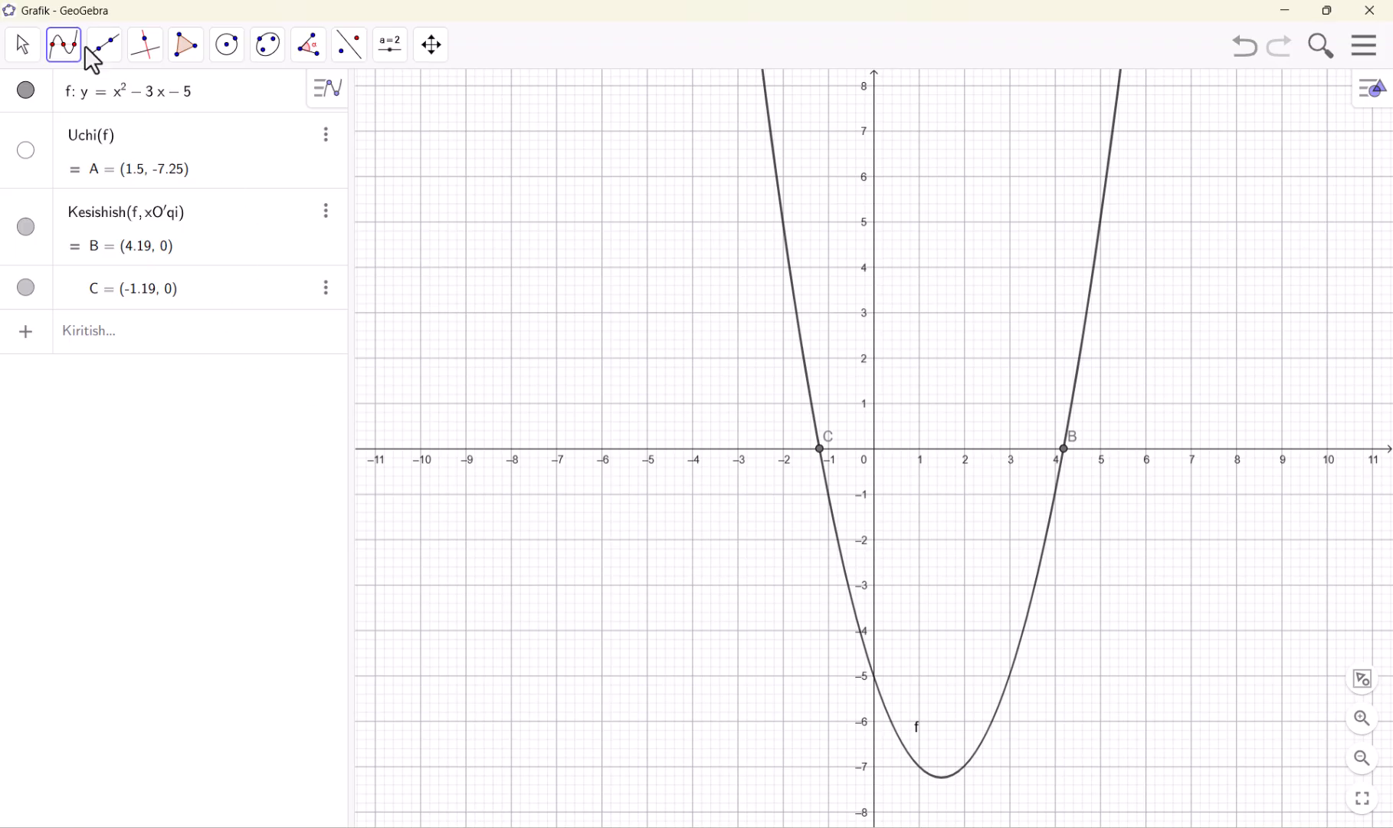
Discard the parabola worksheet without saving and open a fresh Grafik worksheet
left_click(1371, 60)
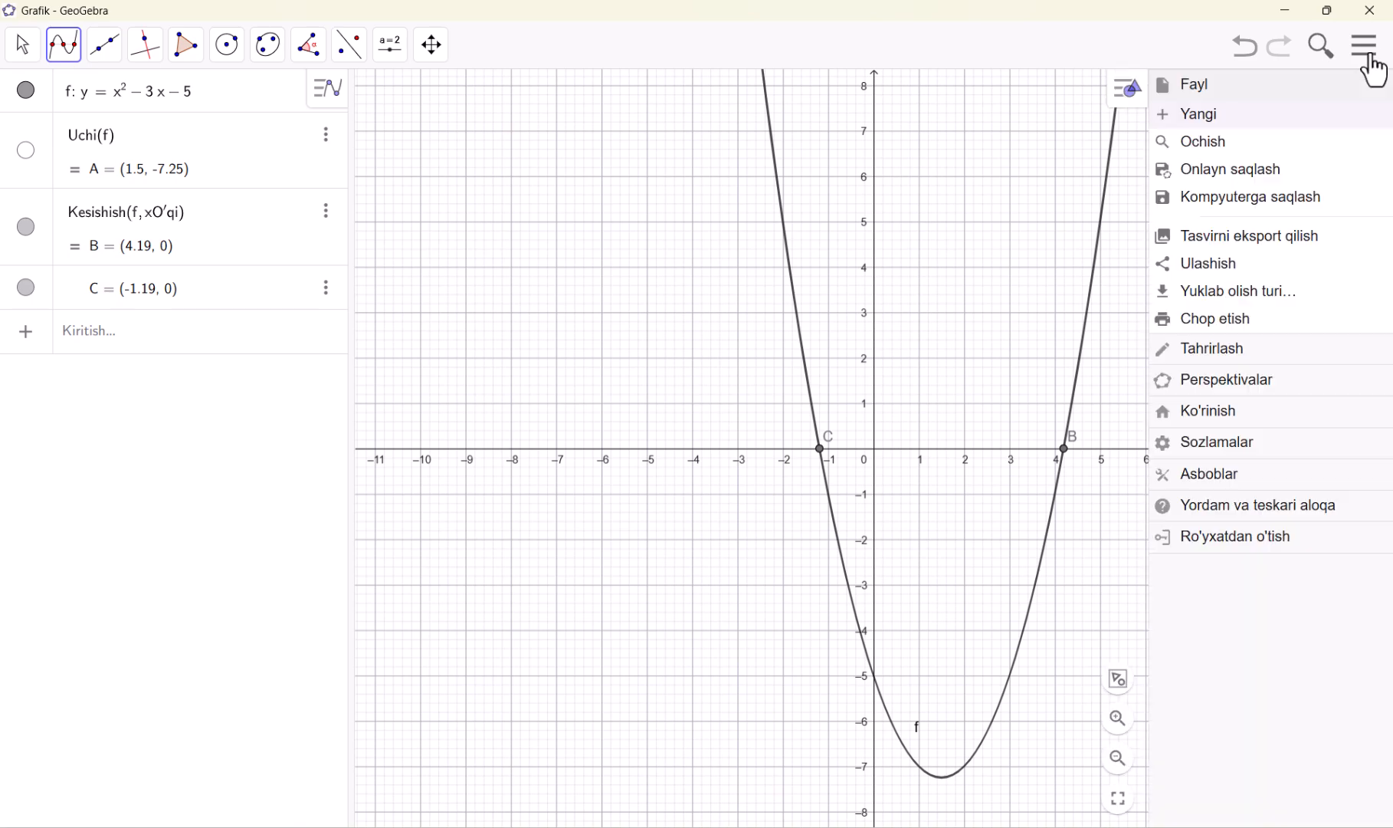
left_click(1227, 118)
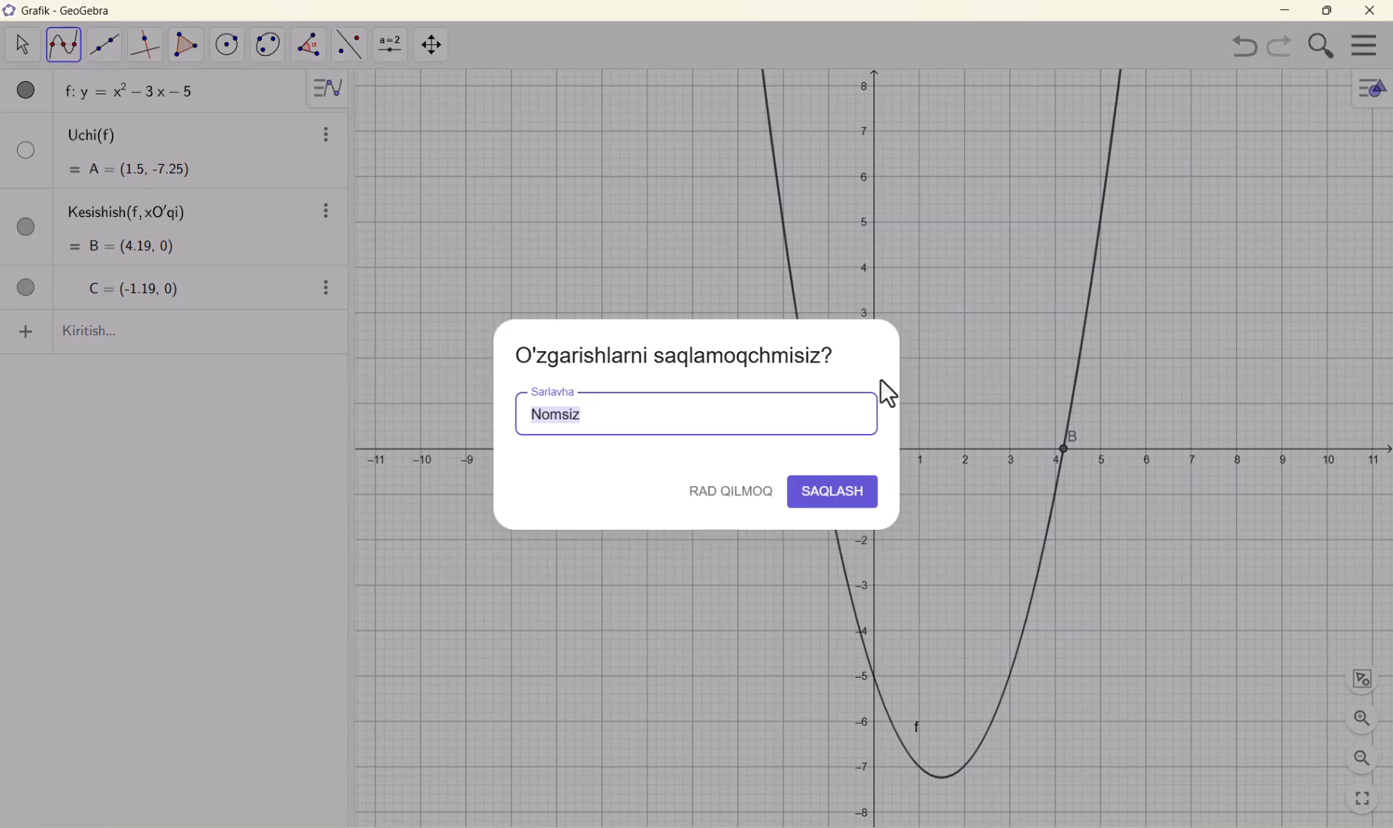
left_click(703, 502)
left_click(1199, 330)
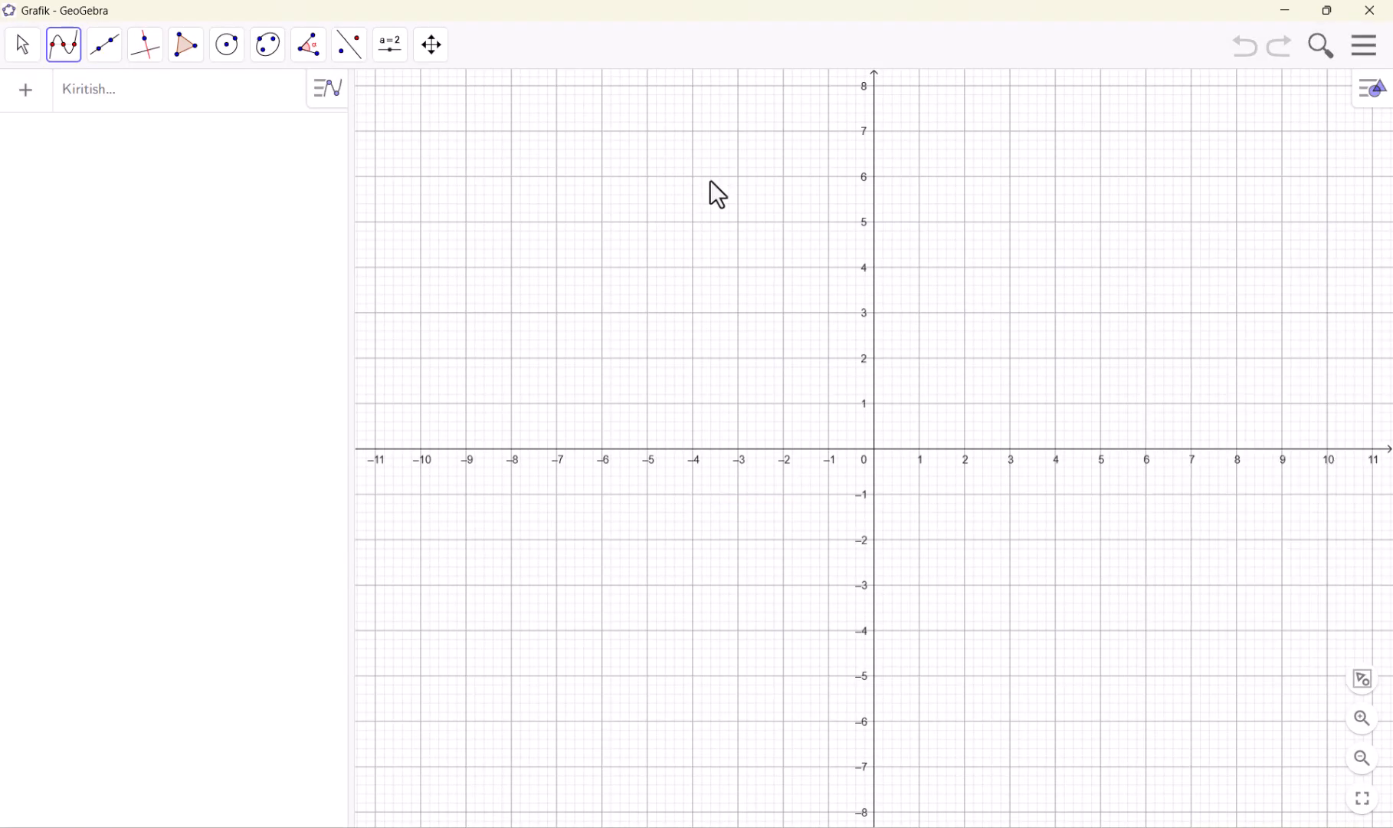
left_click(92, 55)
left_click(161, 115)
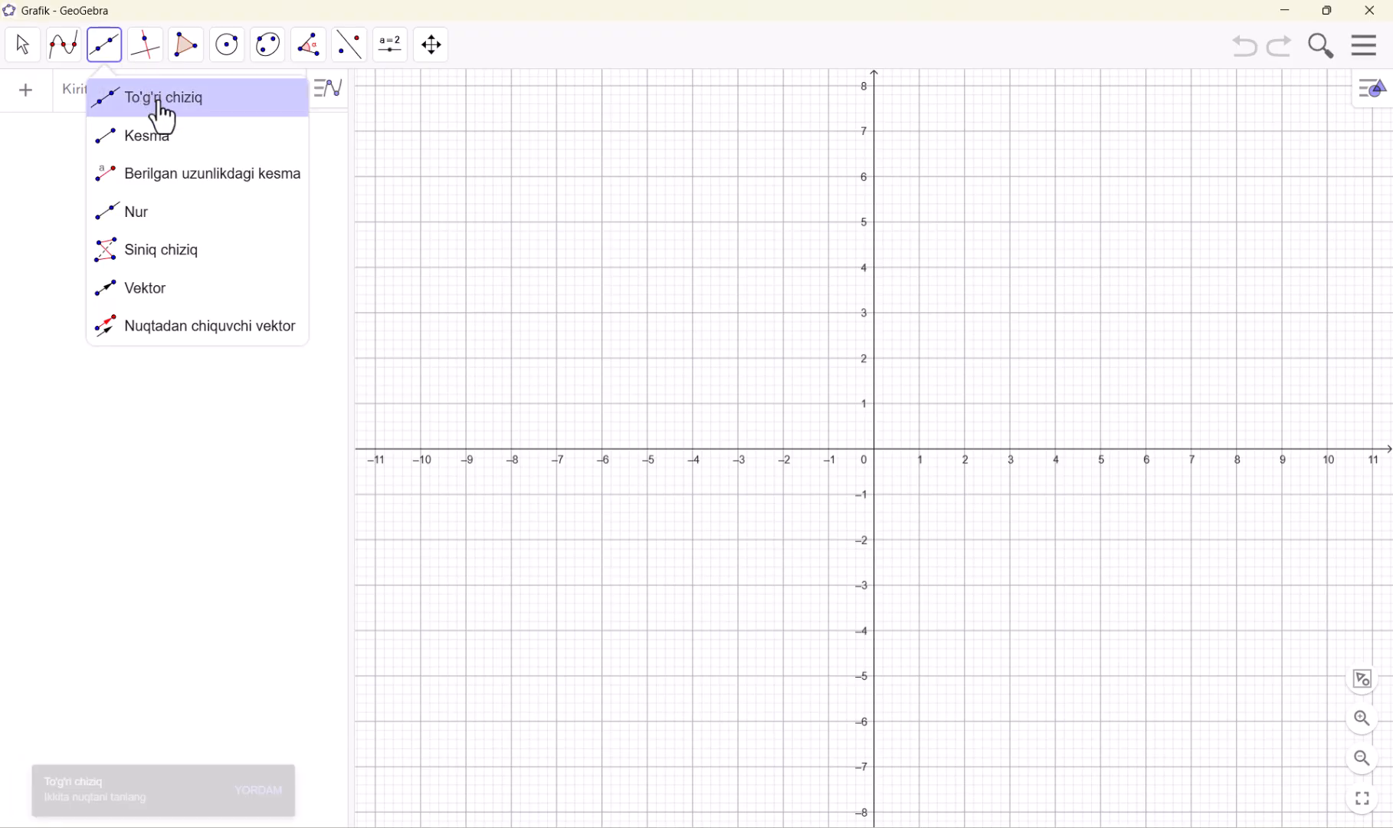
left_click(149, 140)
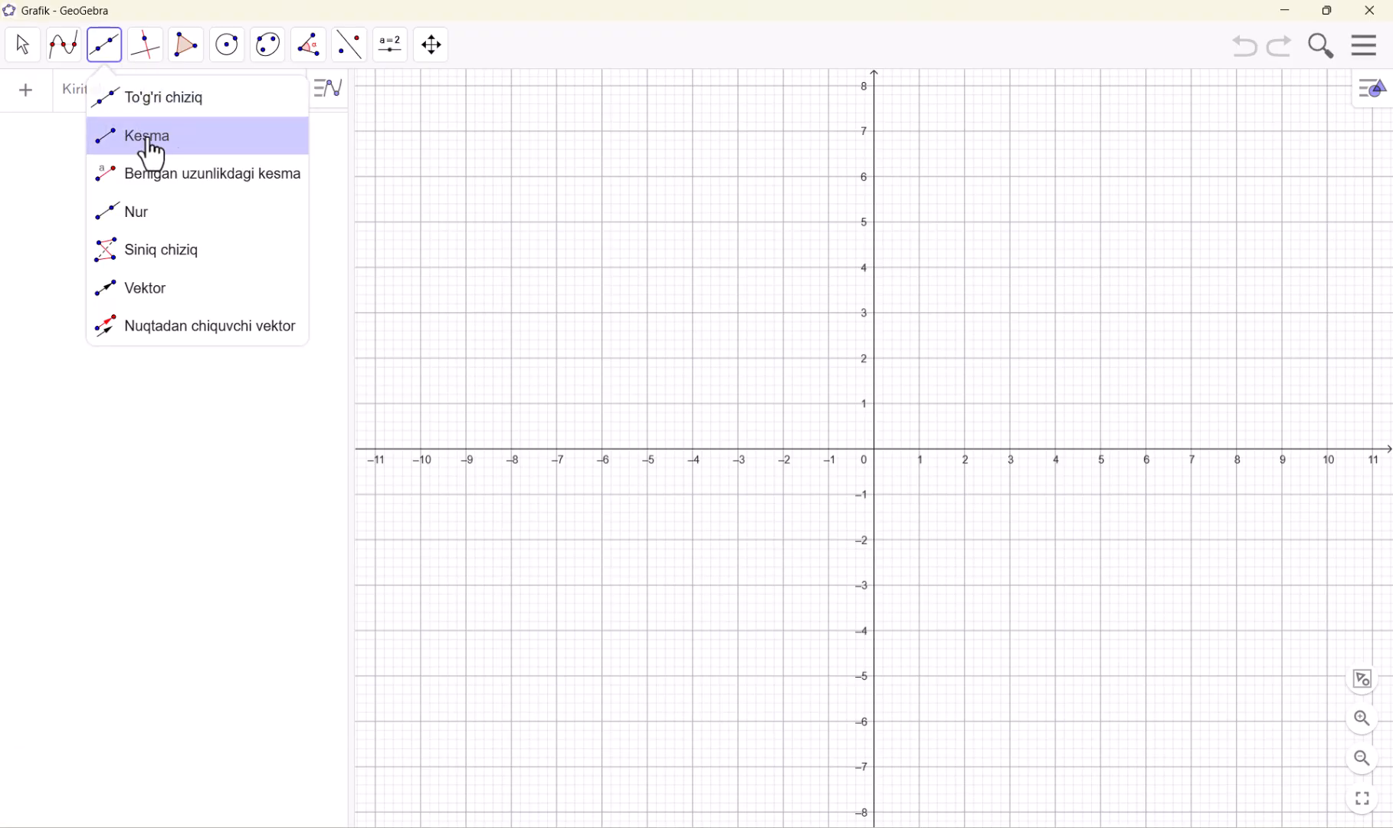
left_click(187, 176)
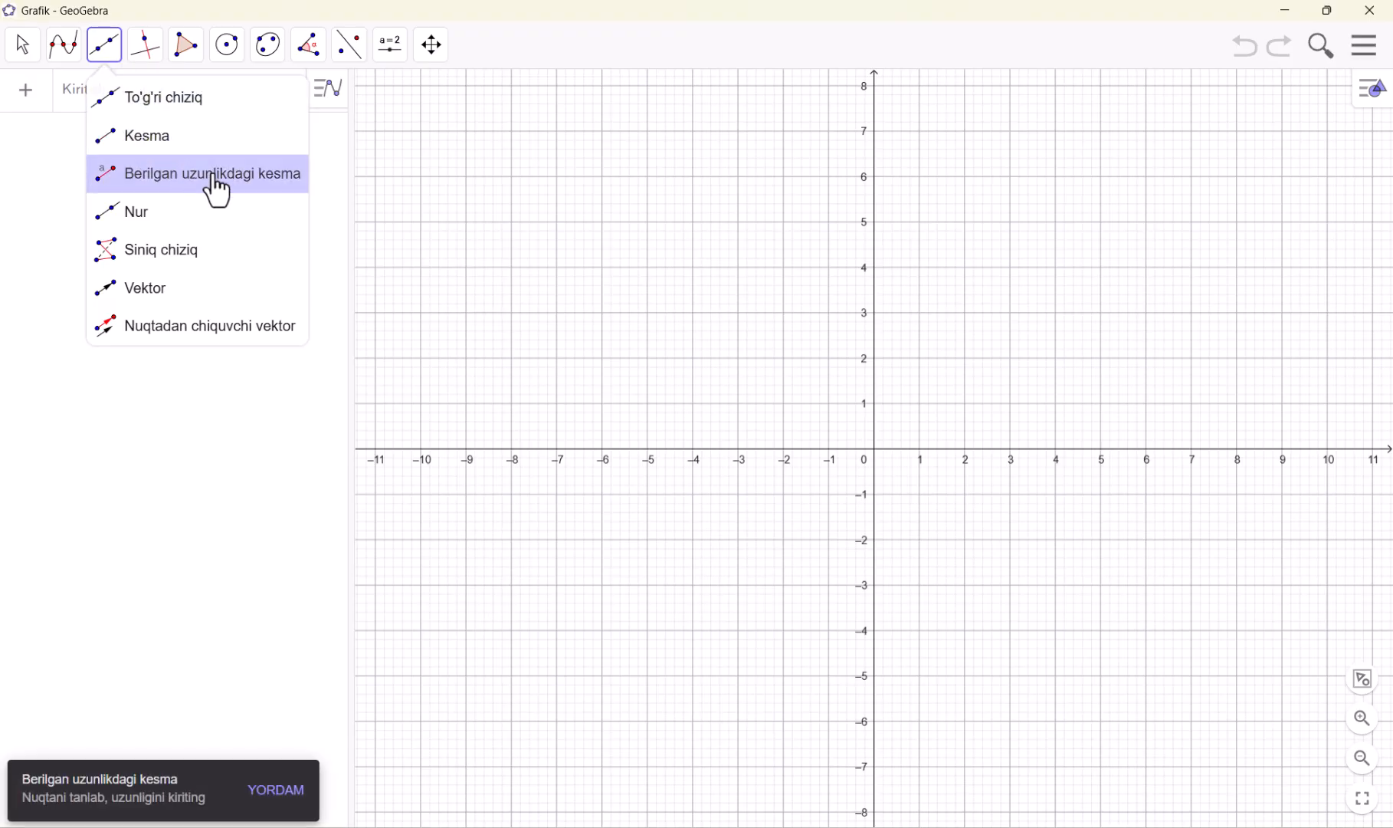
Hide the coordinate axes in the graphics view while keeping the grid
right_click(664, 217)
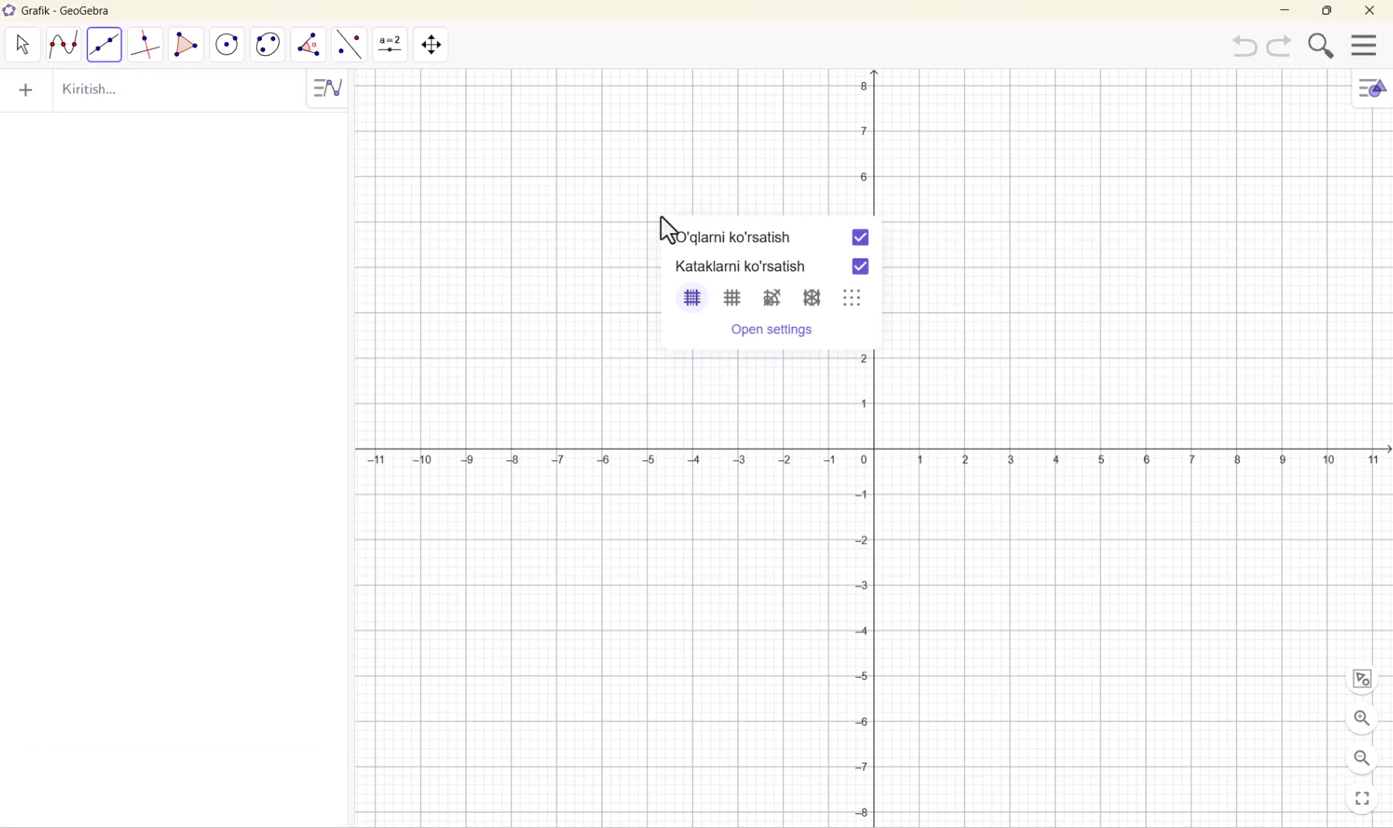
left_click(682, 237)
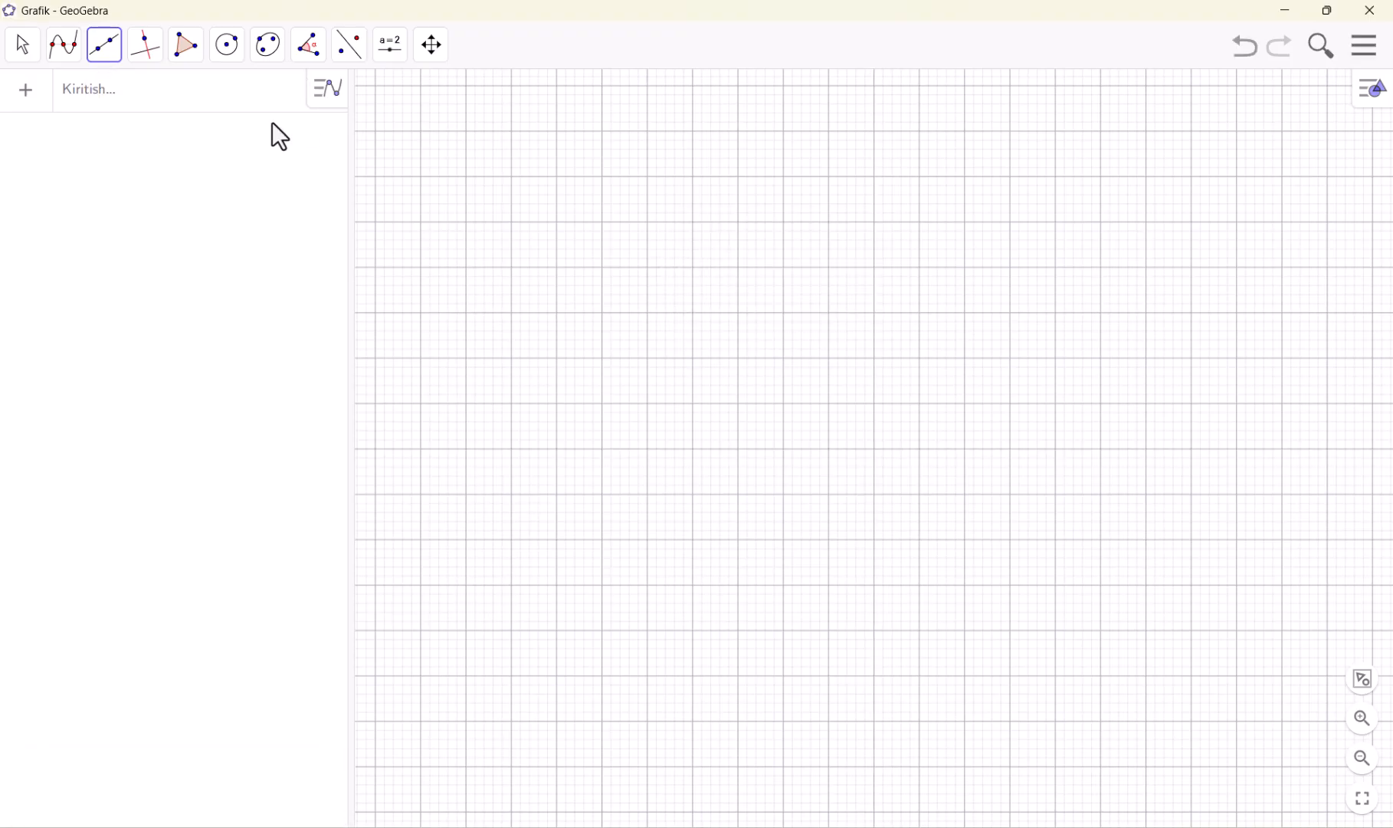
left_click(107, 49)
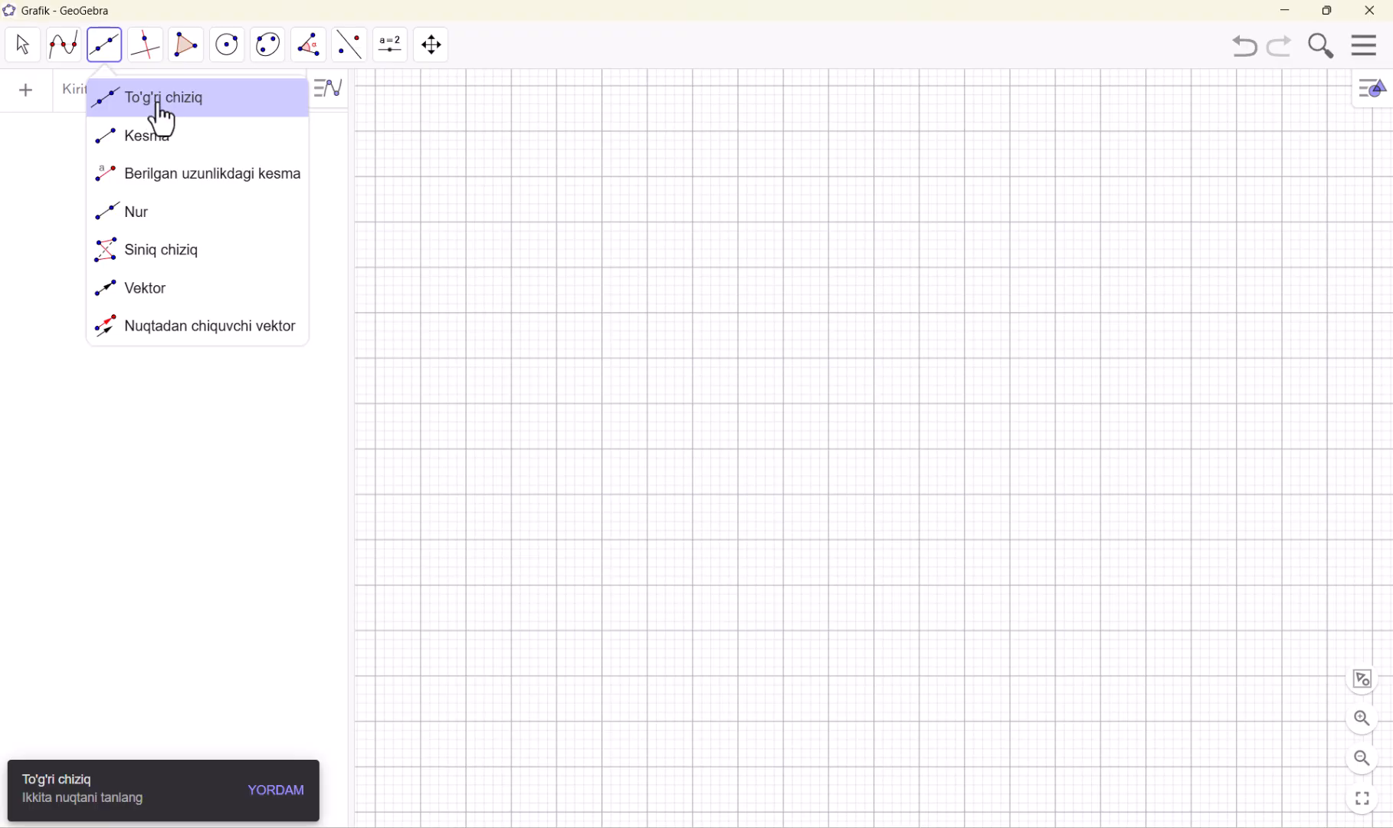
Draw a quadrilateral with the Ko'pburchak (polygon) tool through (-1, 5), (-6, 0), (0, -4) and (7, -1)
left_click(187, 47)
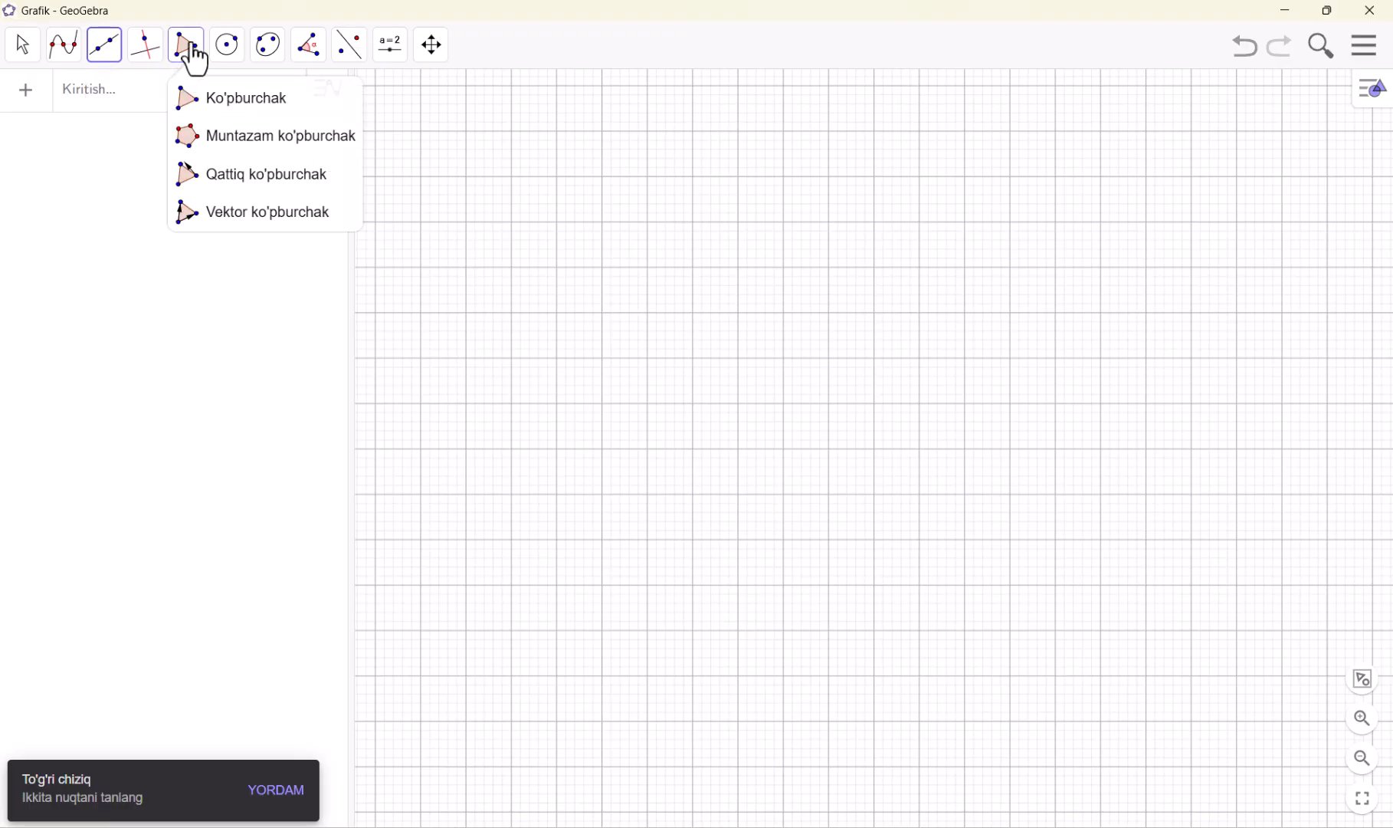
left_click(212, 98)
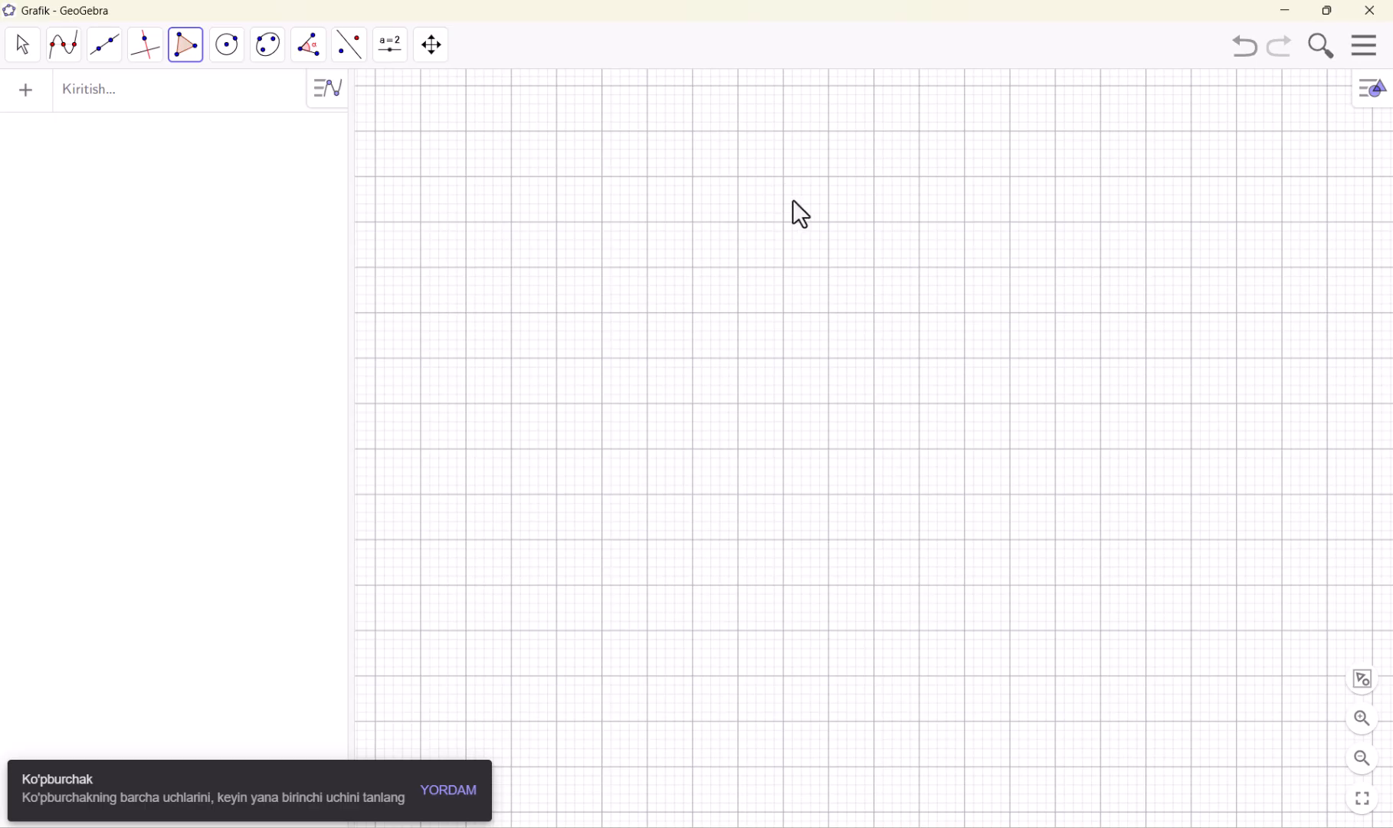
left_click(825, 223)
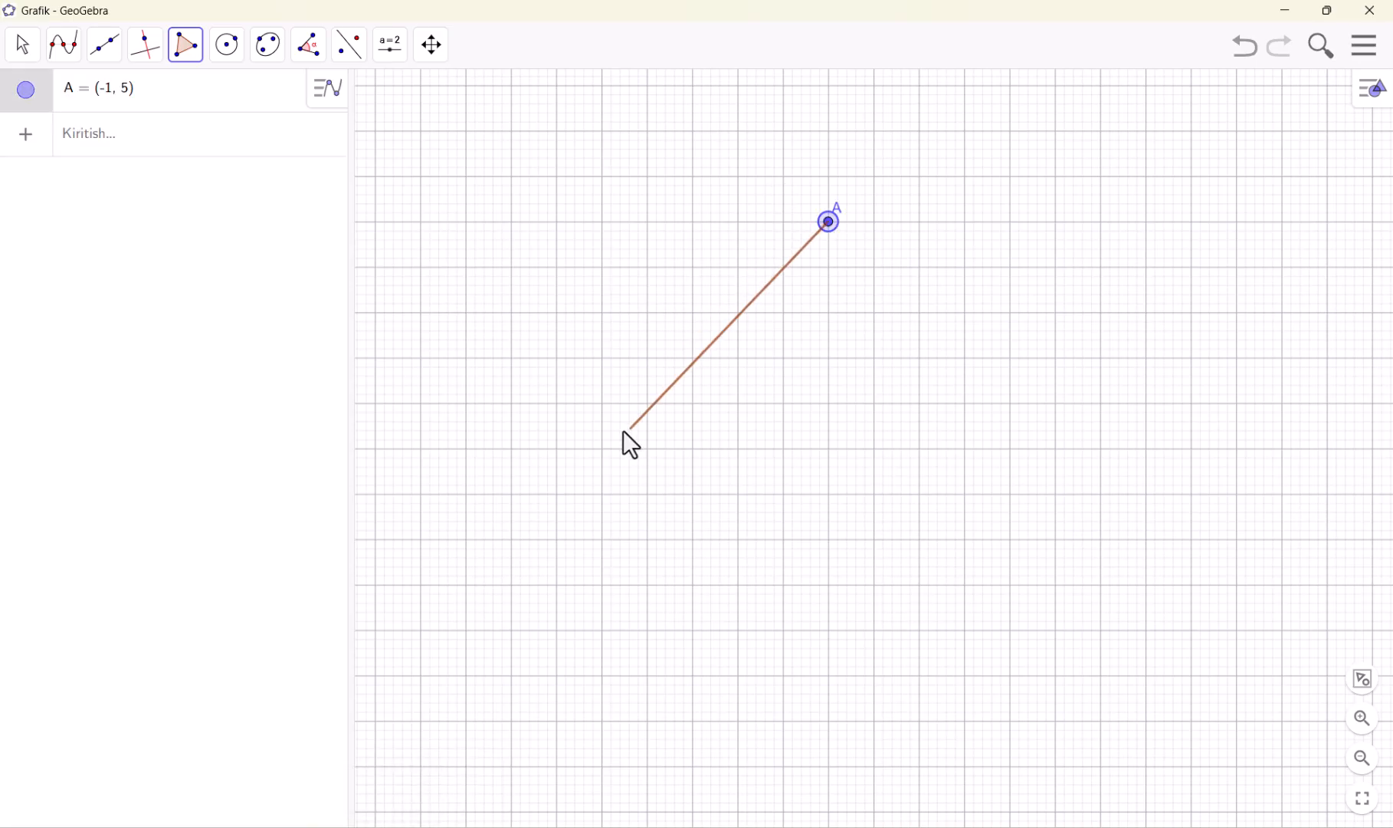
left_click(602, 448)
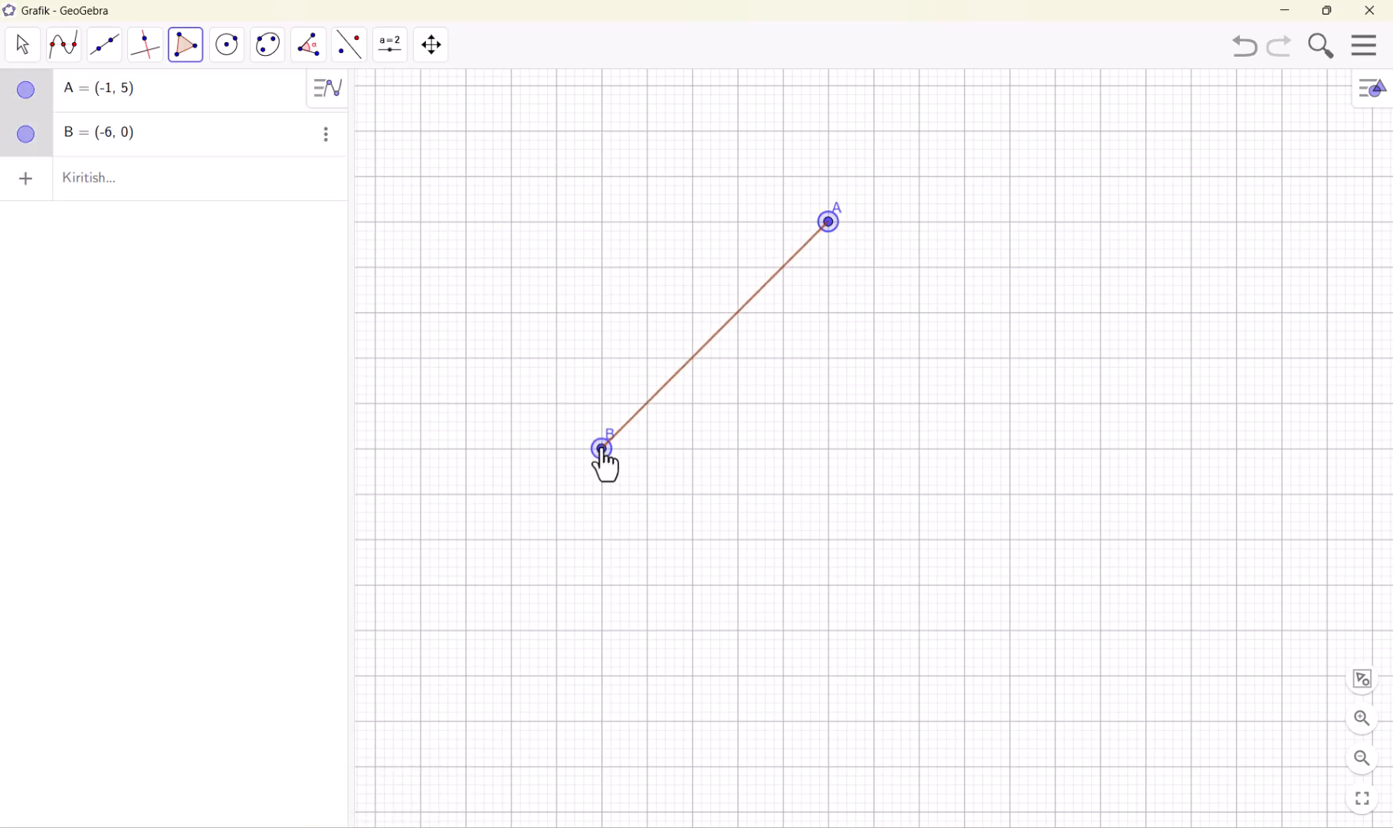
left_click(875, 630)
left_click(1193, 494)
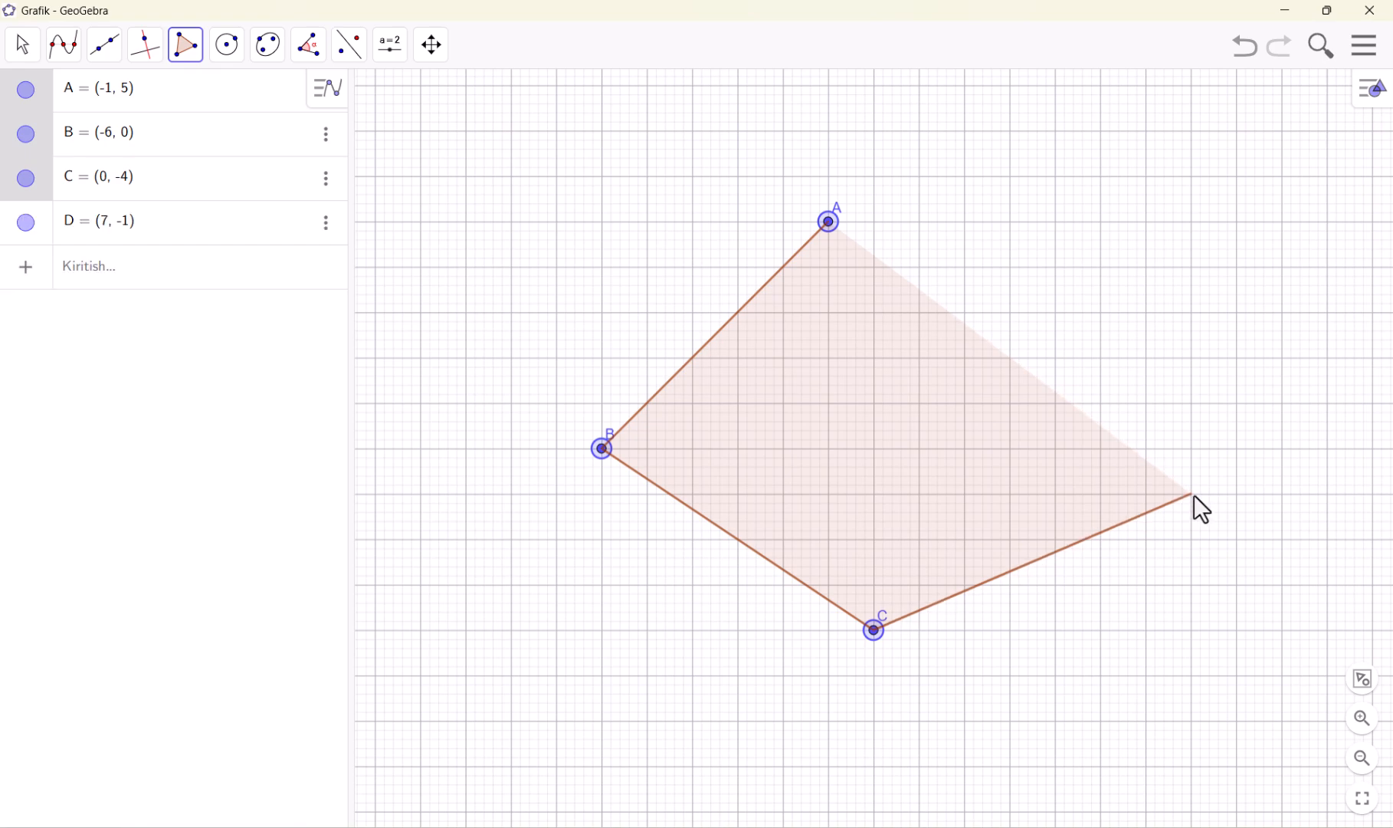
left_click(828, 222)
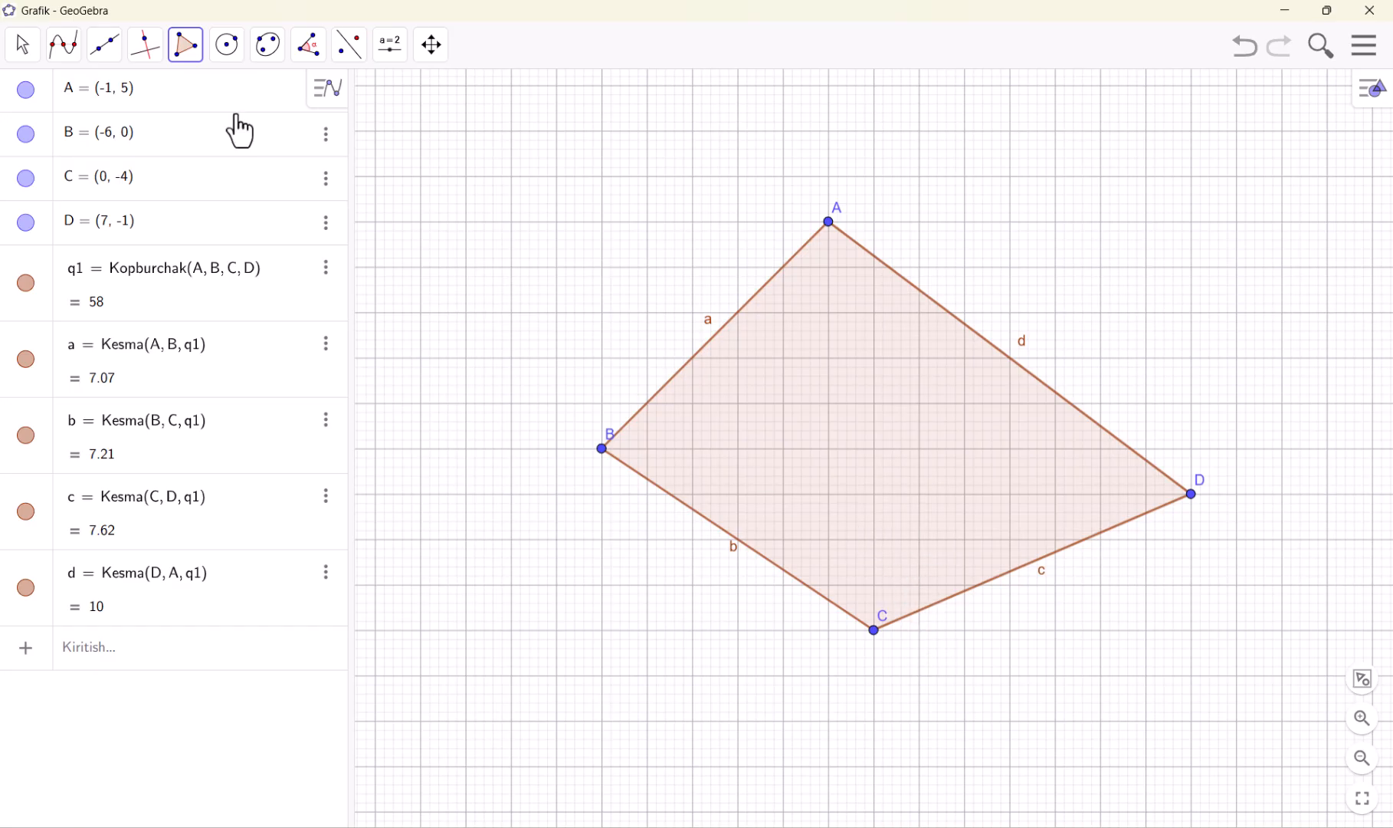
Draw one straight line through vertices B and C and another through A and C of the quadrilateral
left_click(101, 56)
left_click(132, 99)
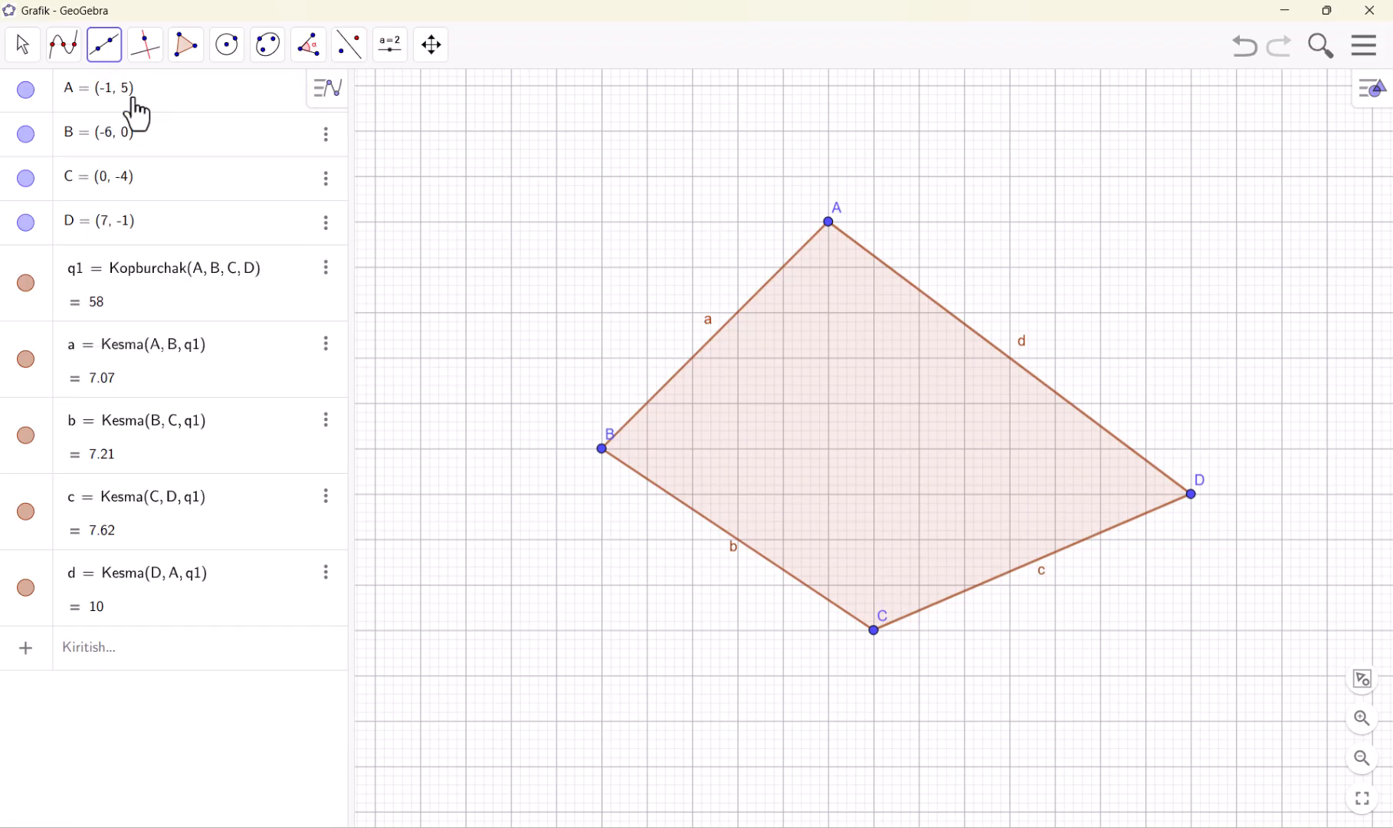
left_click(603, 449)
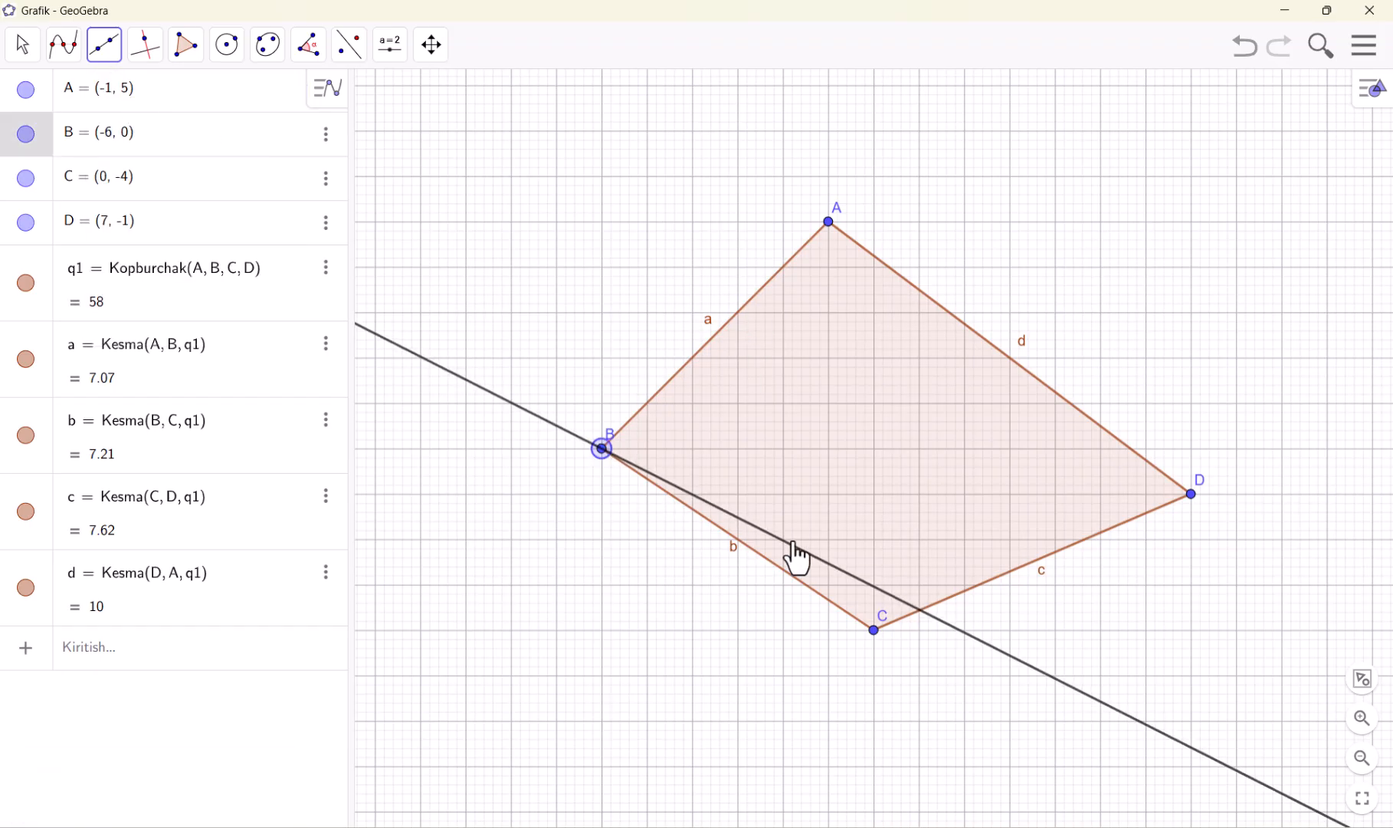
left_click(875, 629)
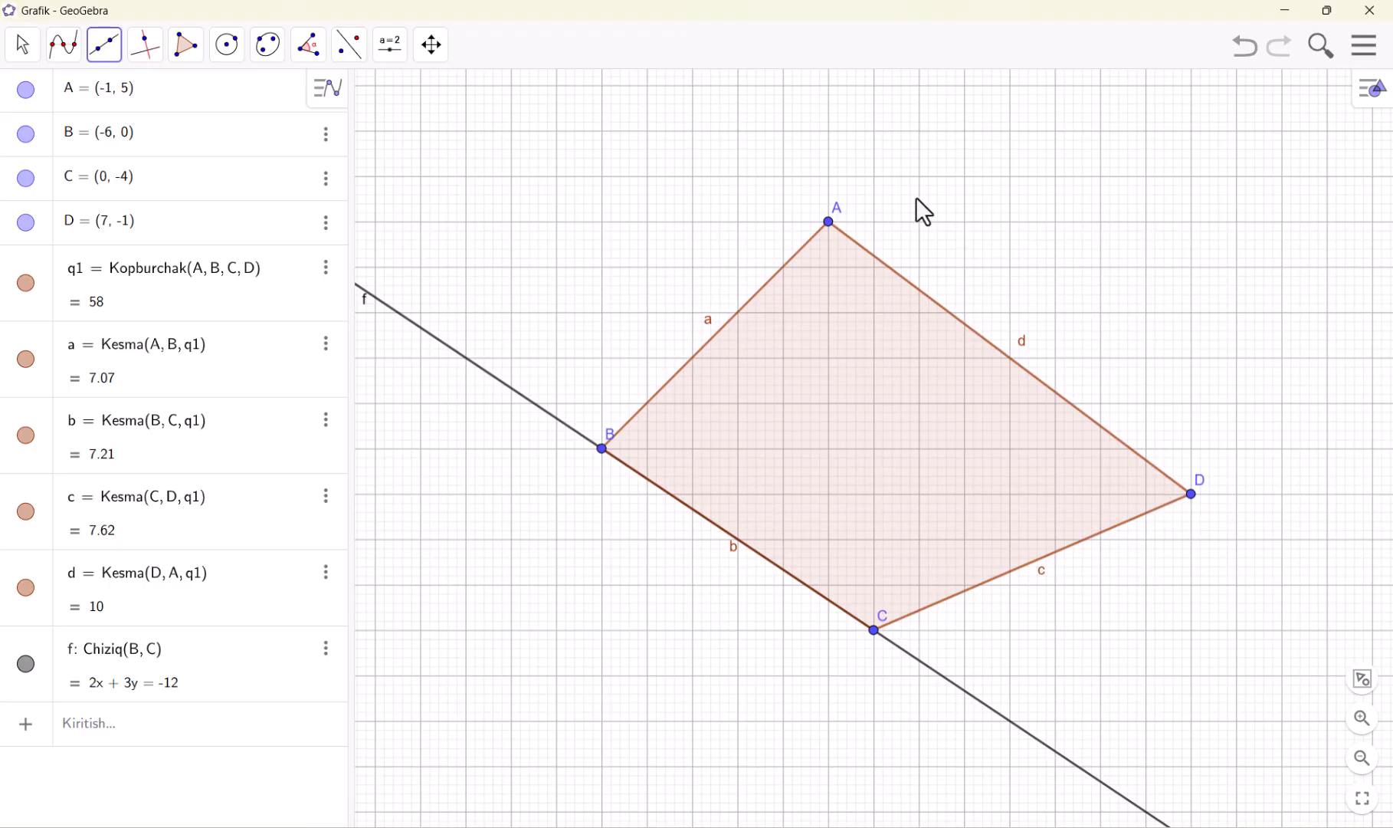
left_click(829, 223)
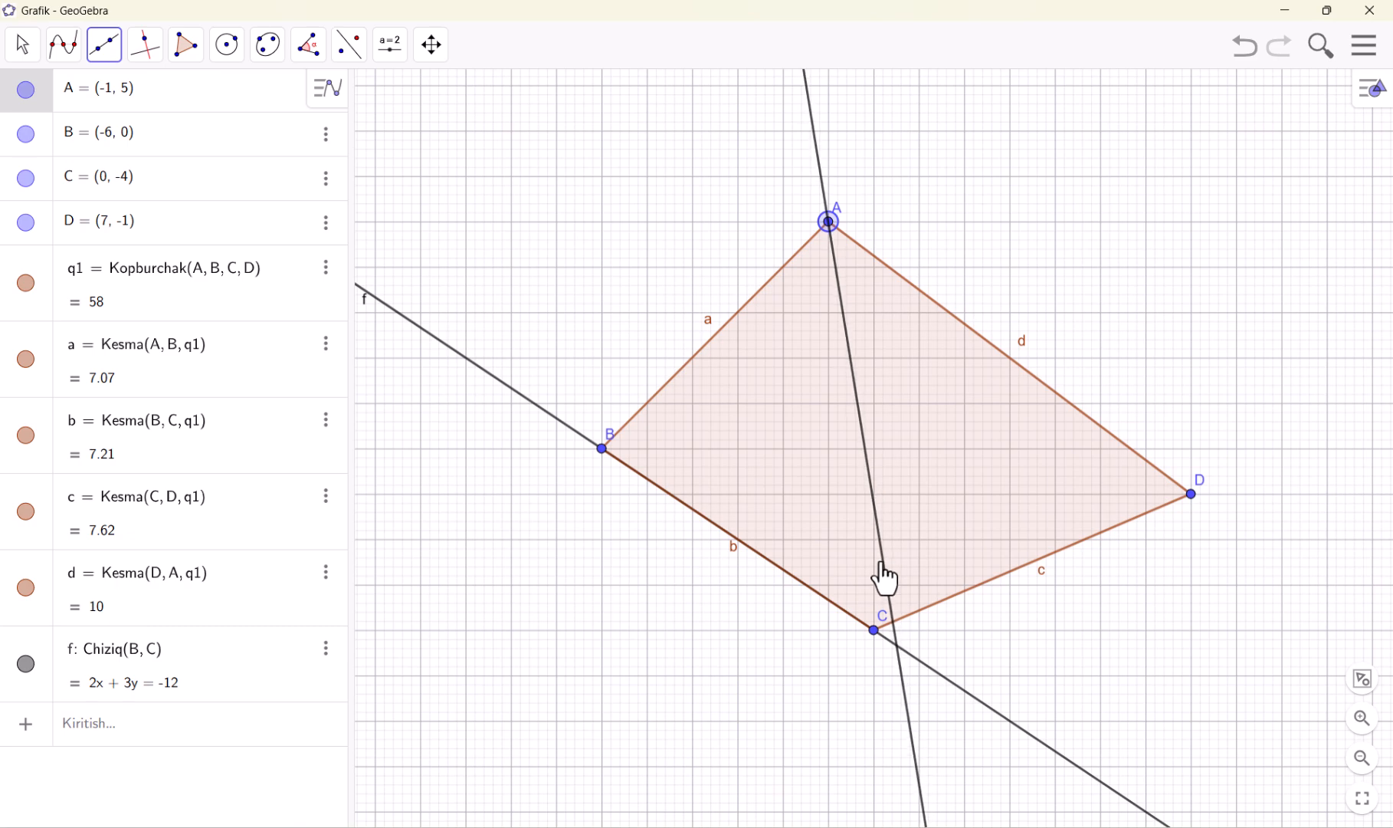
left_click(873, 628)
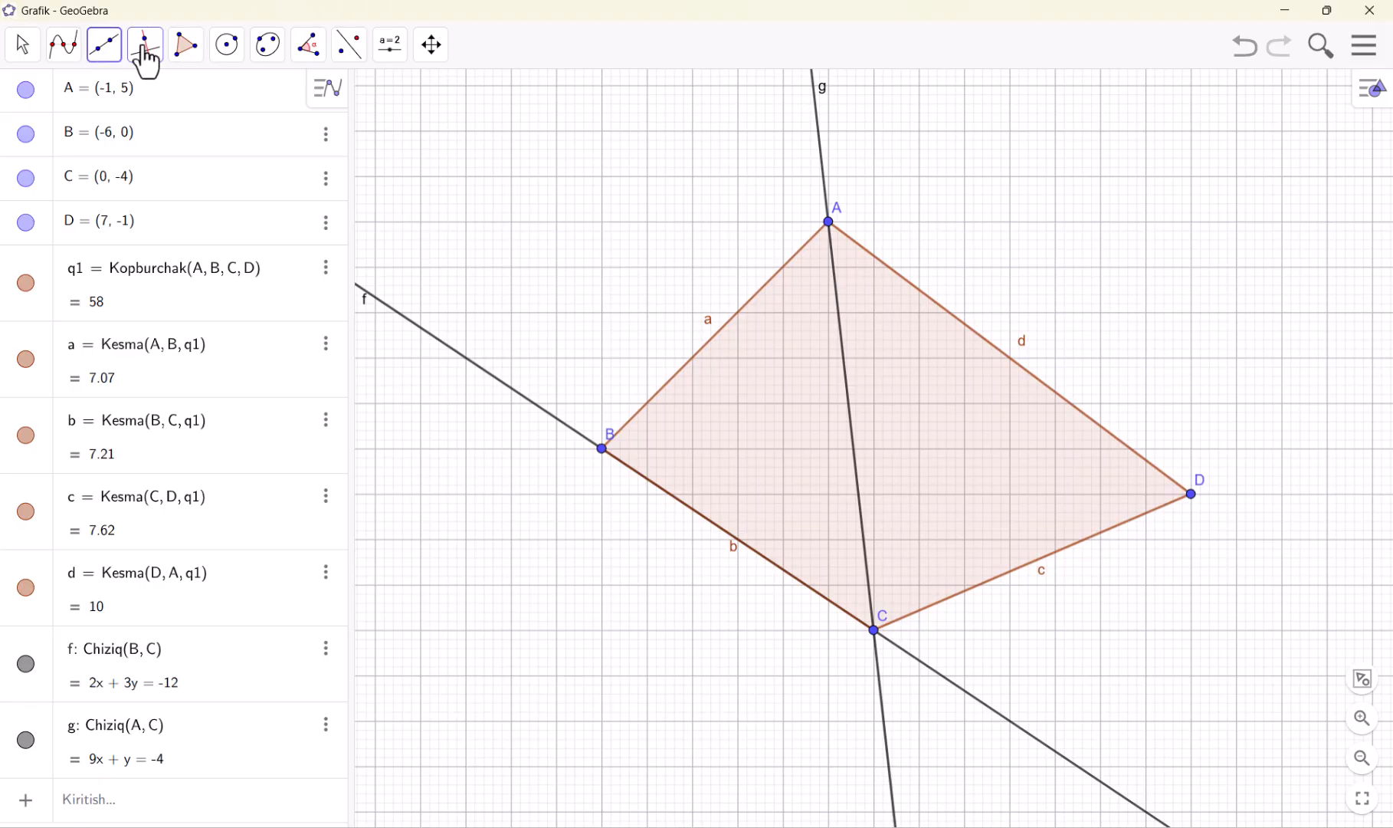
Undo both lines and the quadrilateral, and redo all of them
key("ctrl+z")
key("ctrl+z")
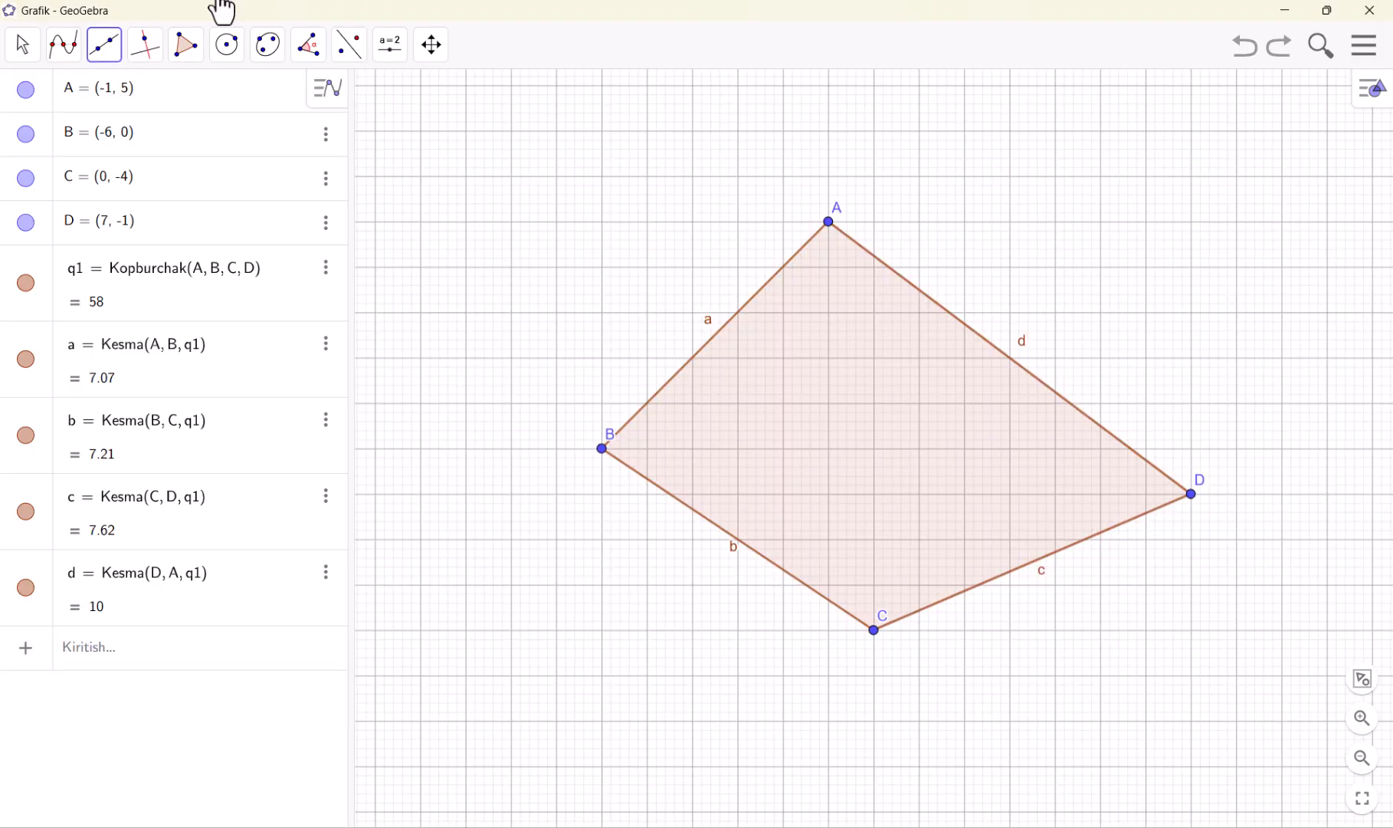
left_click(1250, 63)
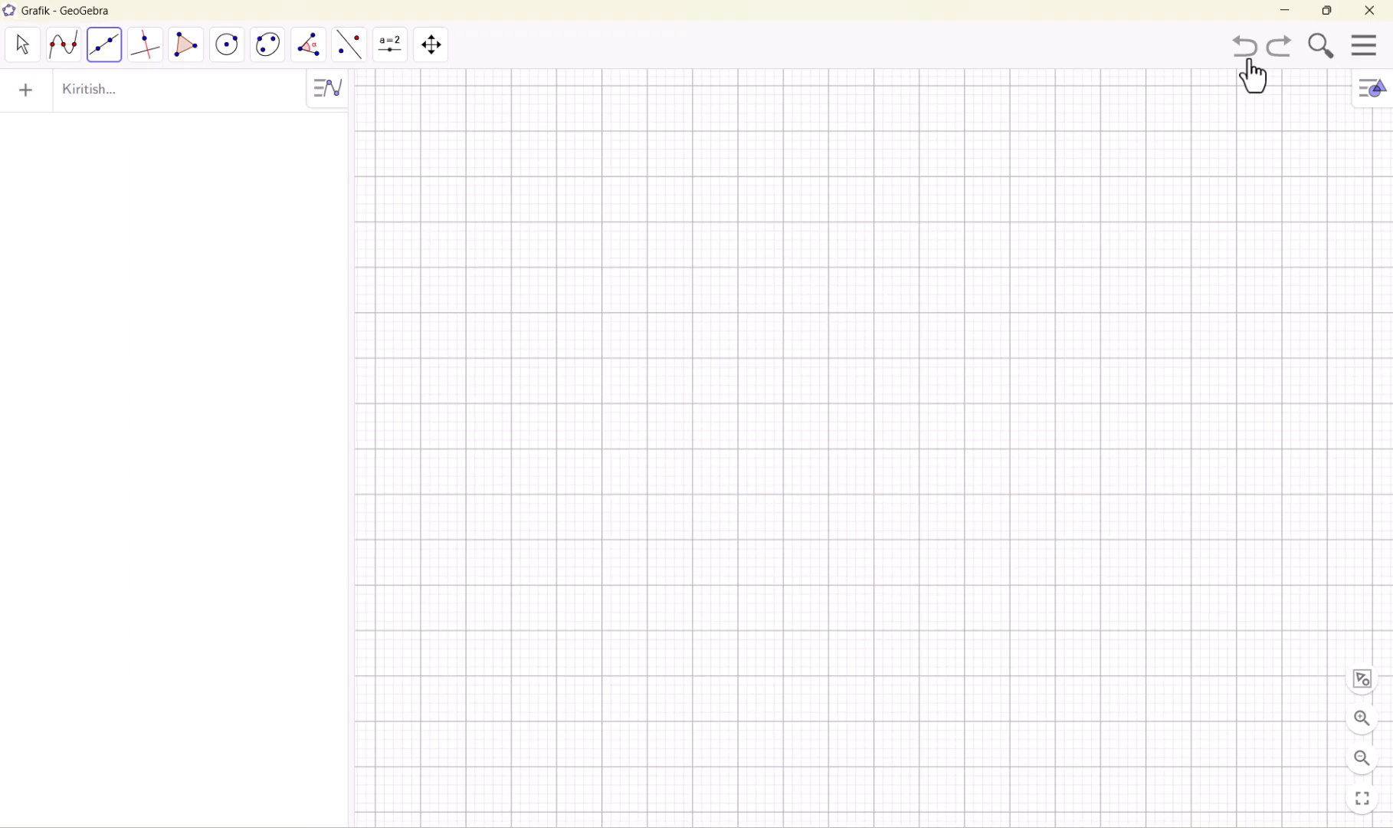
left_click(1275, 56)
left_click(1275, 54)
left_click(1275, 66)
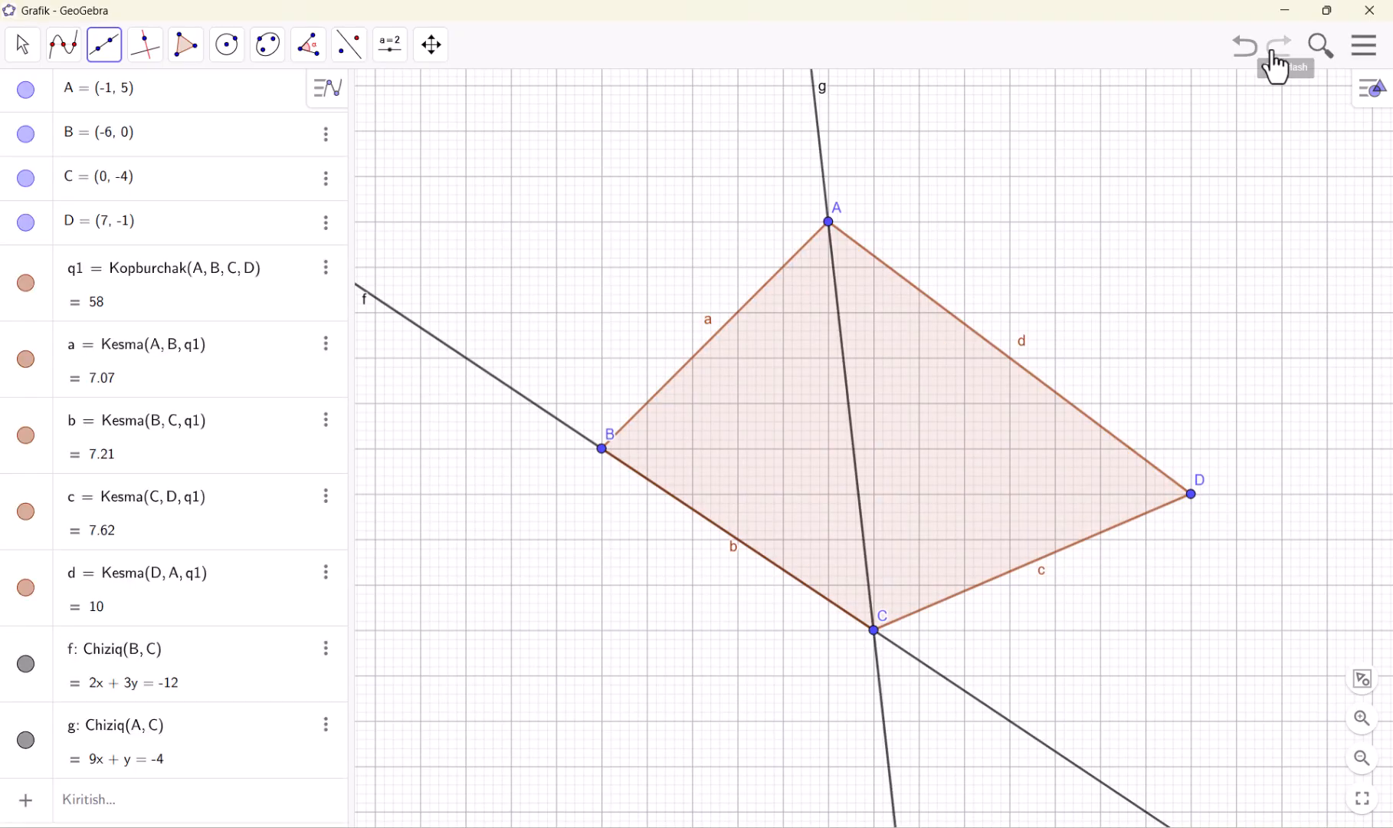
Undo the two lines and the quadrilateral again to clear the worksheet
left_click(1251, 63)
left_click(1250, 63)
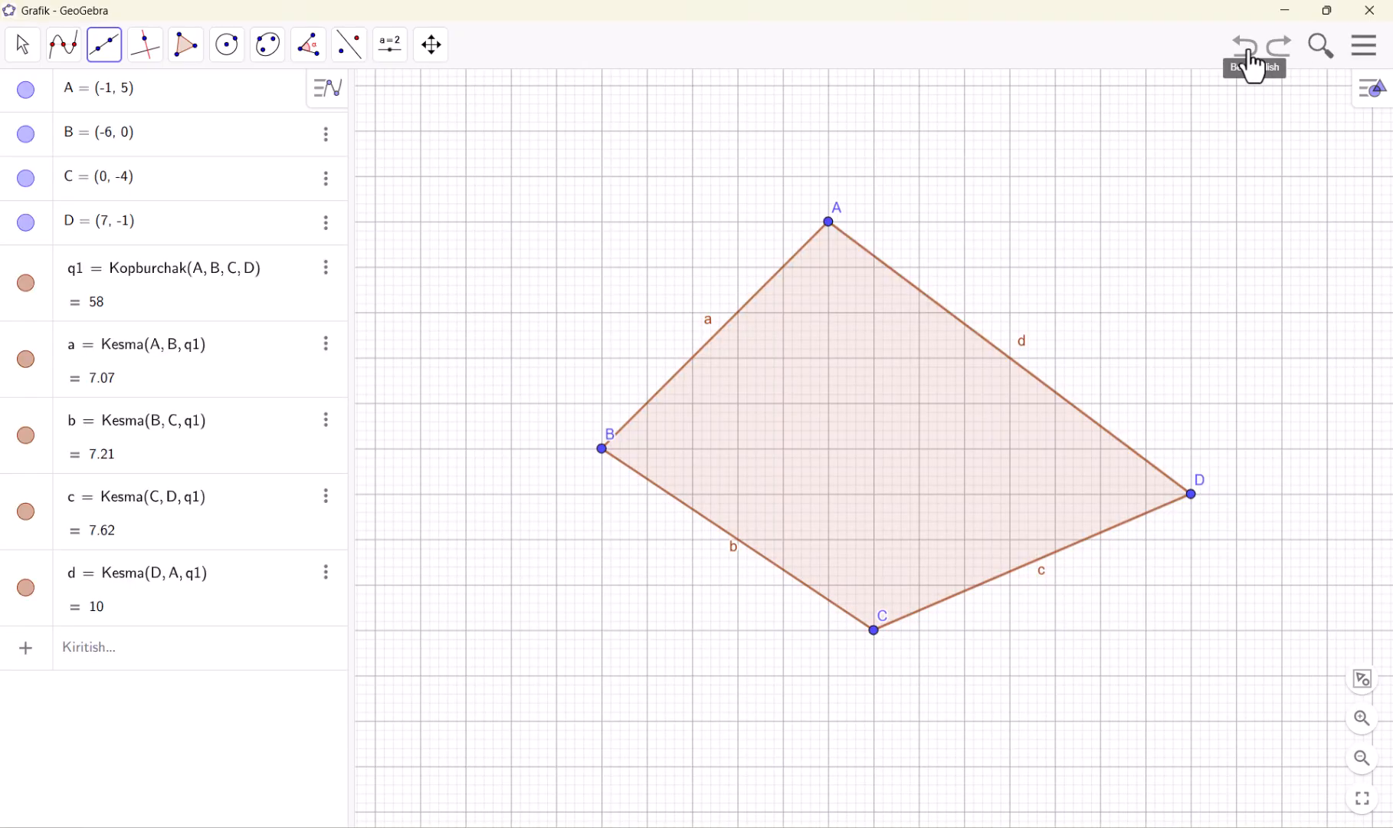
left_click(1251, 62)
Draw three segments with the Kesma tool: (-6, 0) to (2, 3), (-5, 7) to (1, -3), and (8, 1) to (4, -3)
left_click(105, 46)
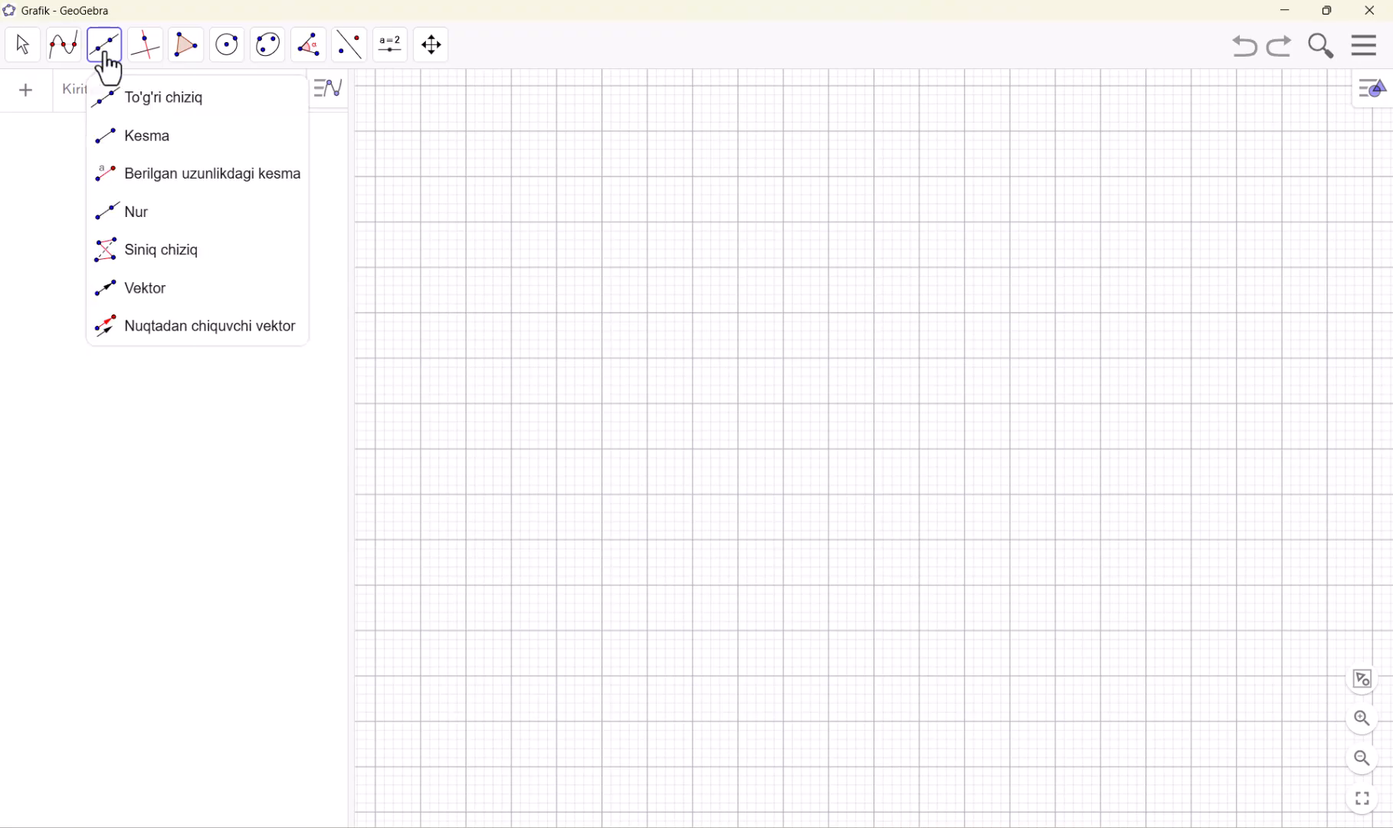
left_click(145, 152)
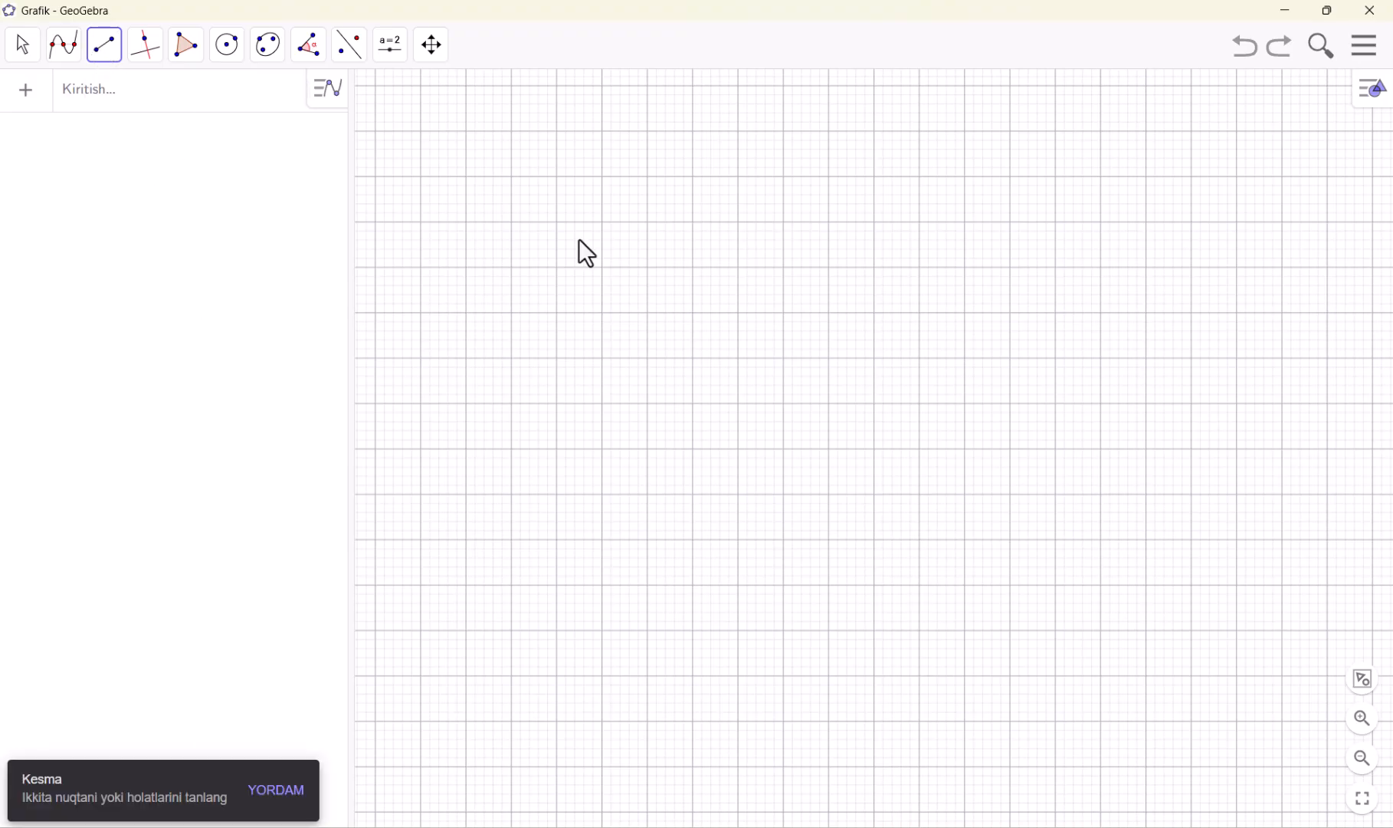
left_click(601, 448)
left_click(964, 313)
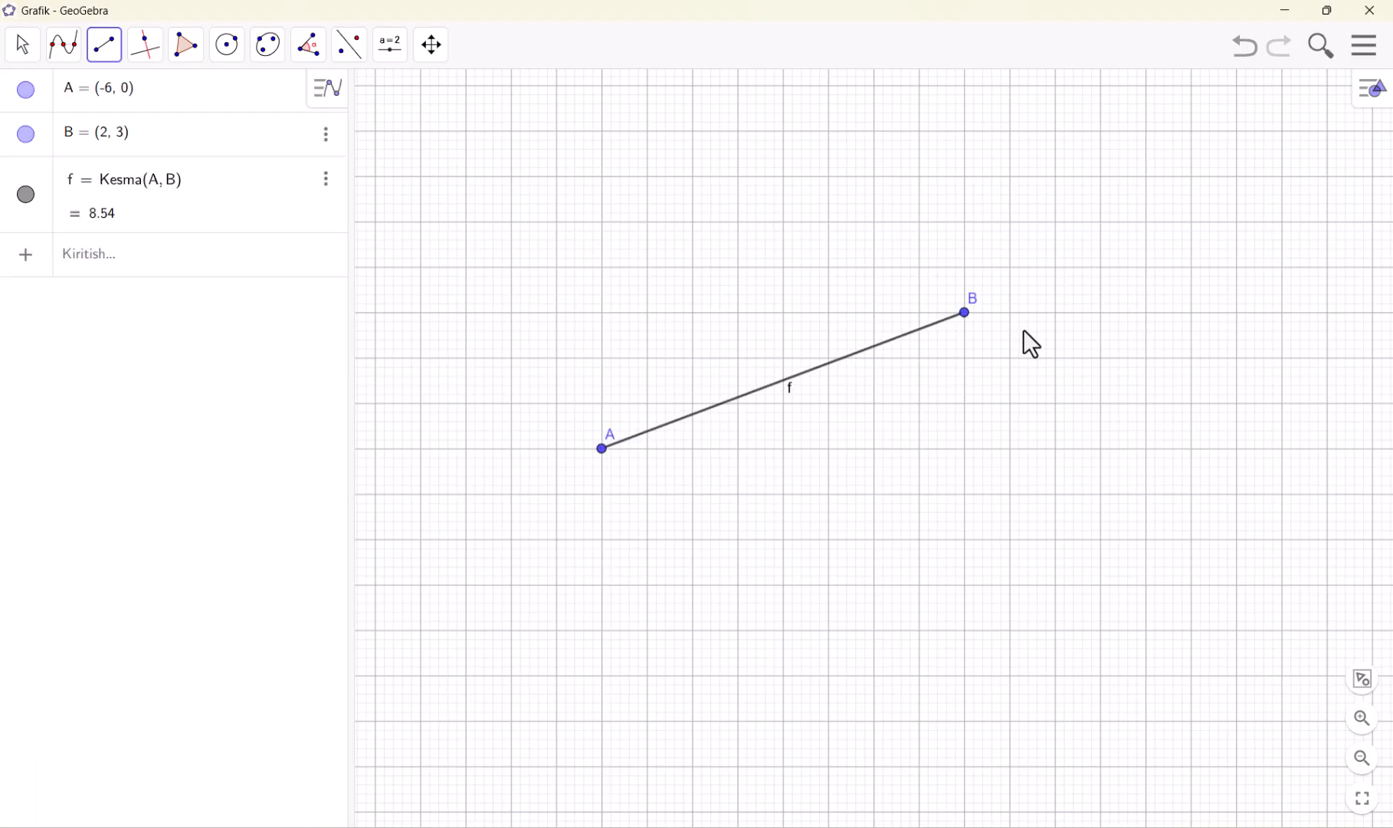
left_click(647, 134)
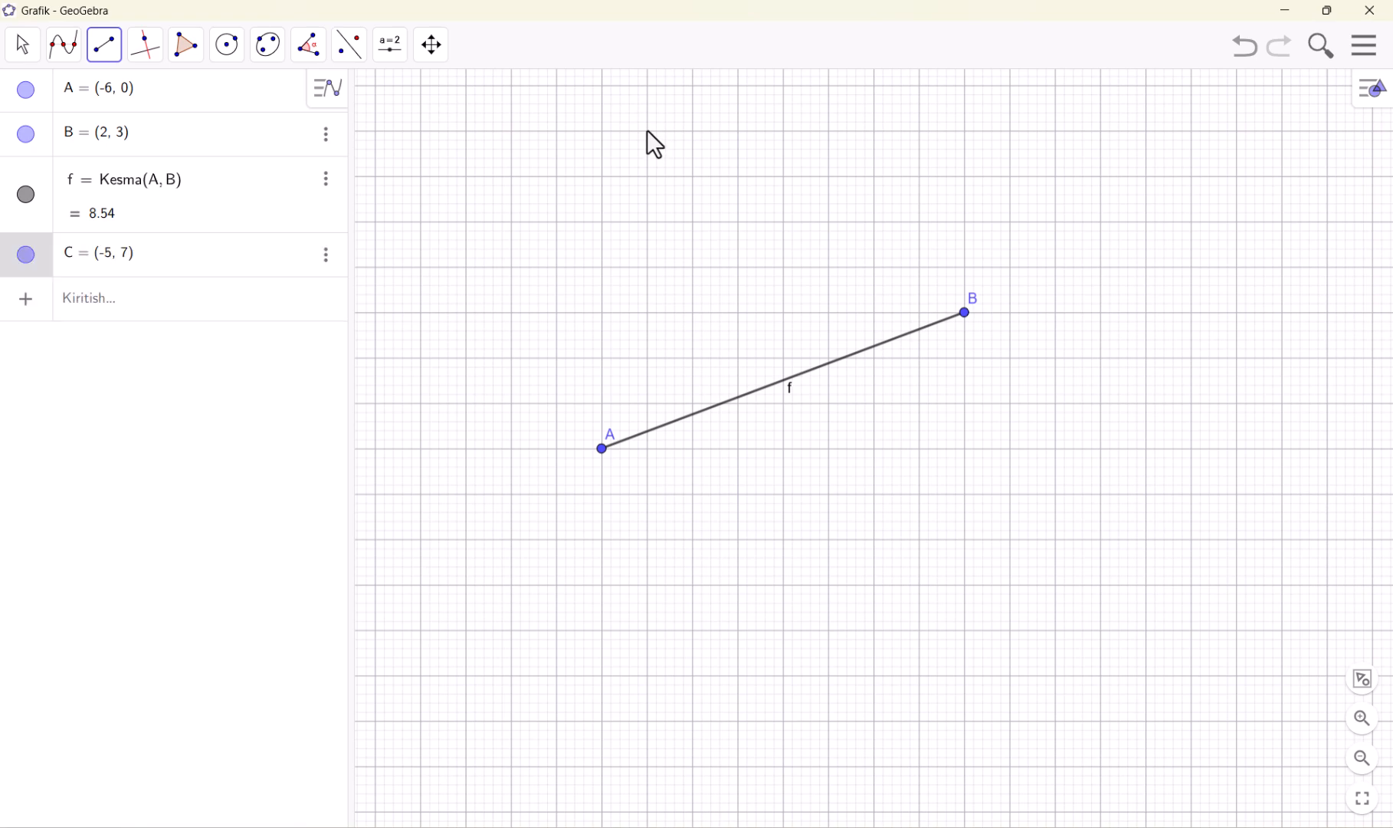
left_click(920, 585)
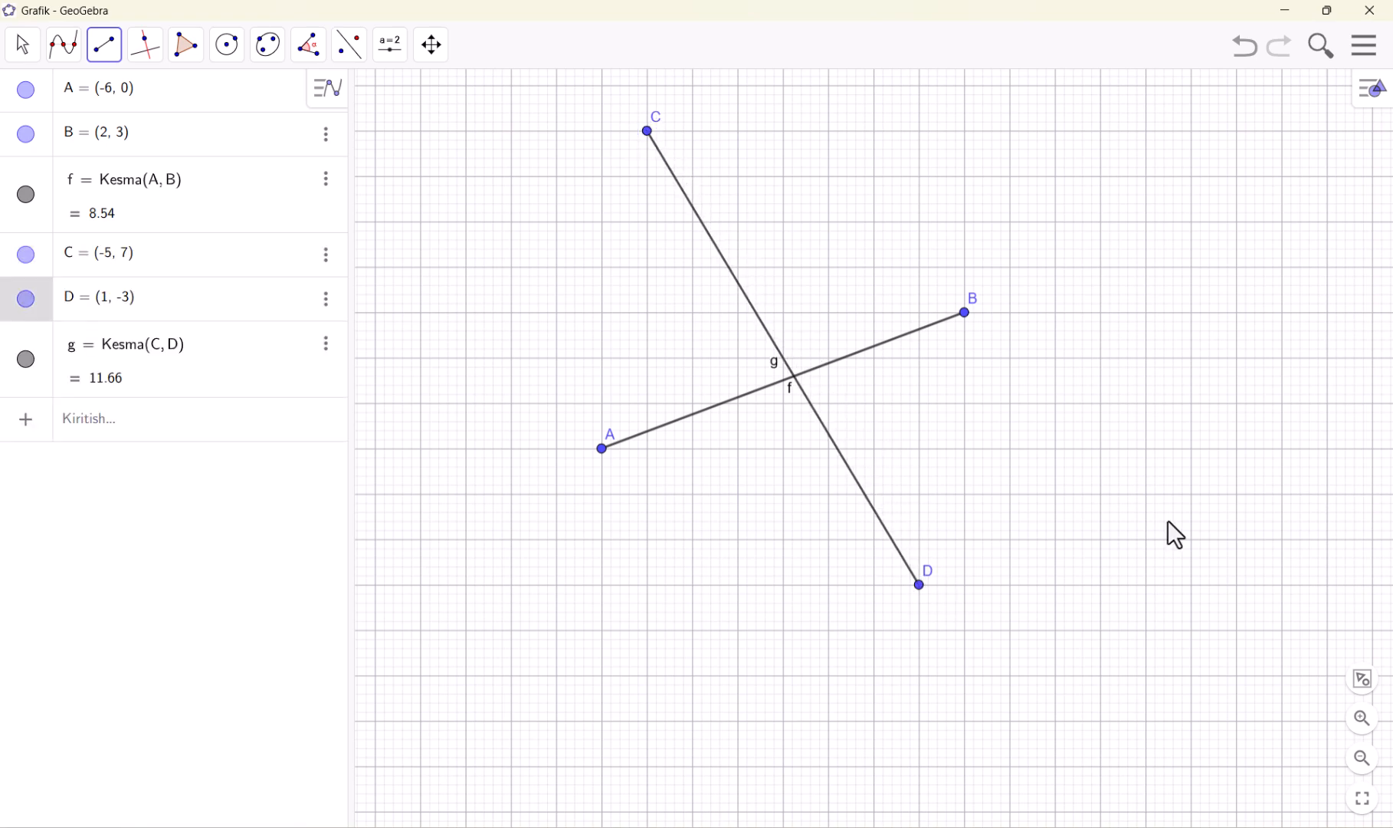
left_click(1237, 403)
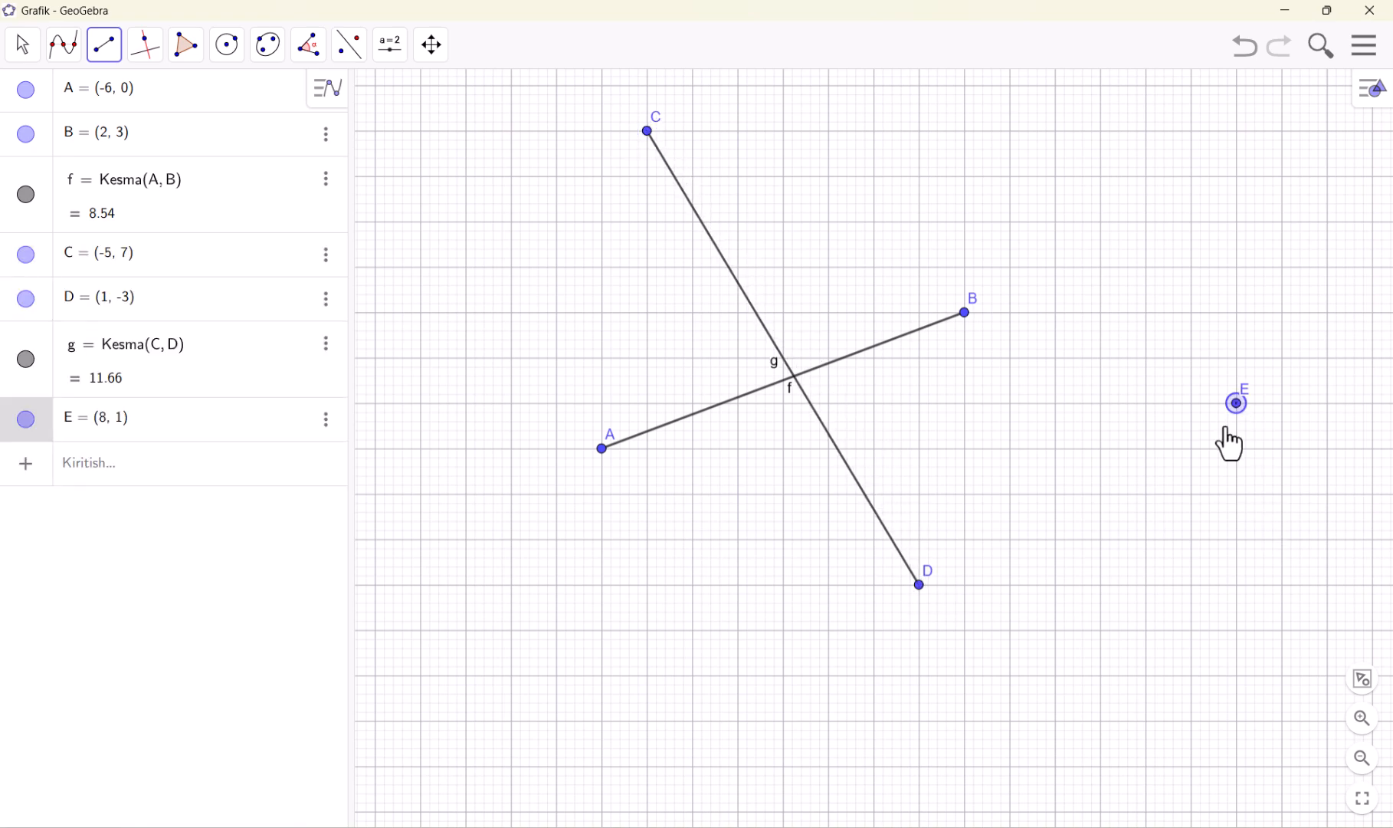
left_click(1057, 585)
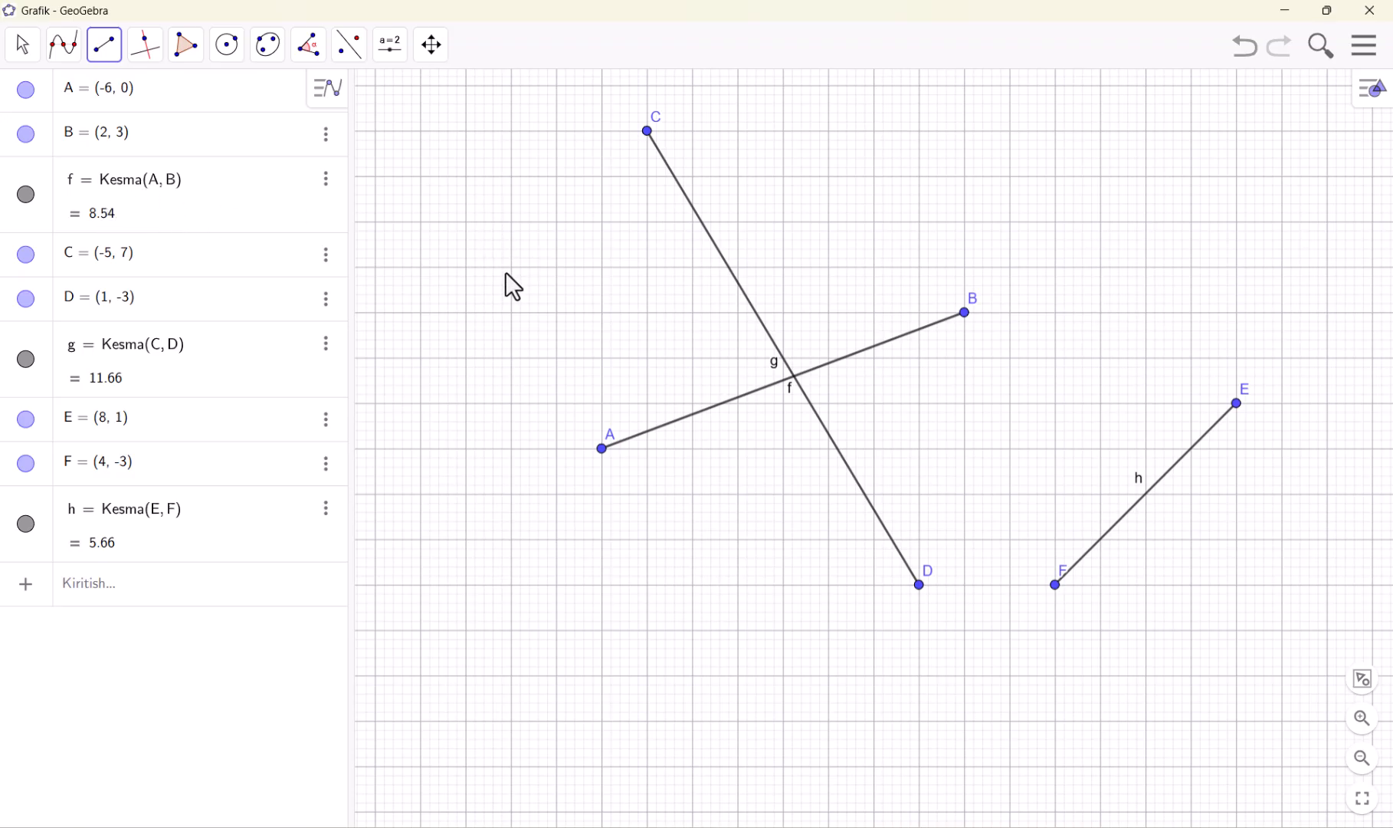
Undo the three drawn segments
left_click(1245, 49)
left_click(1245, 50)
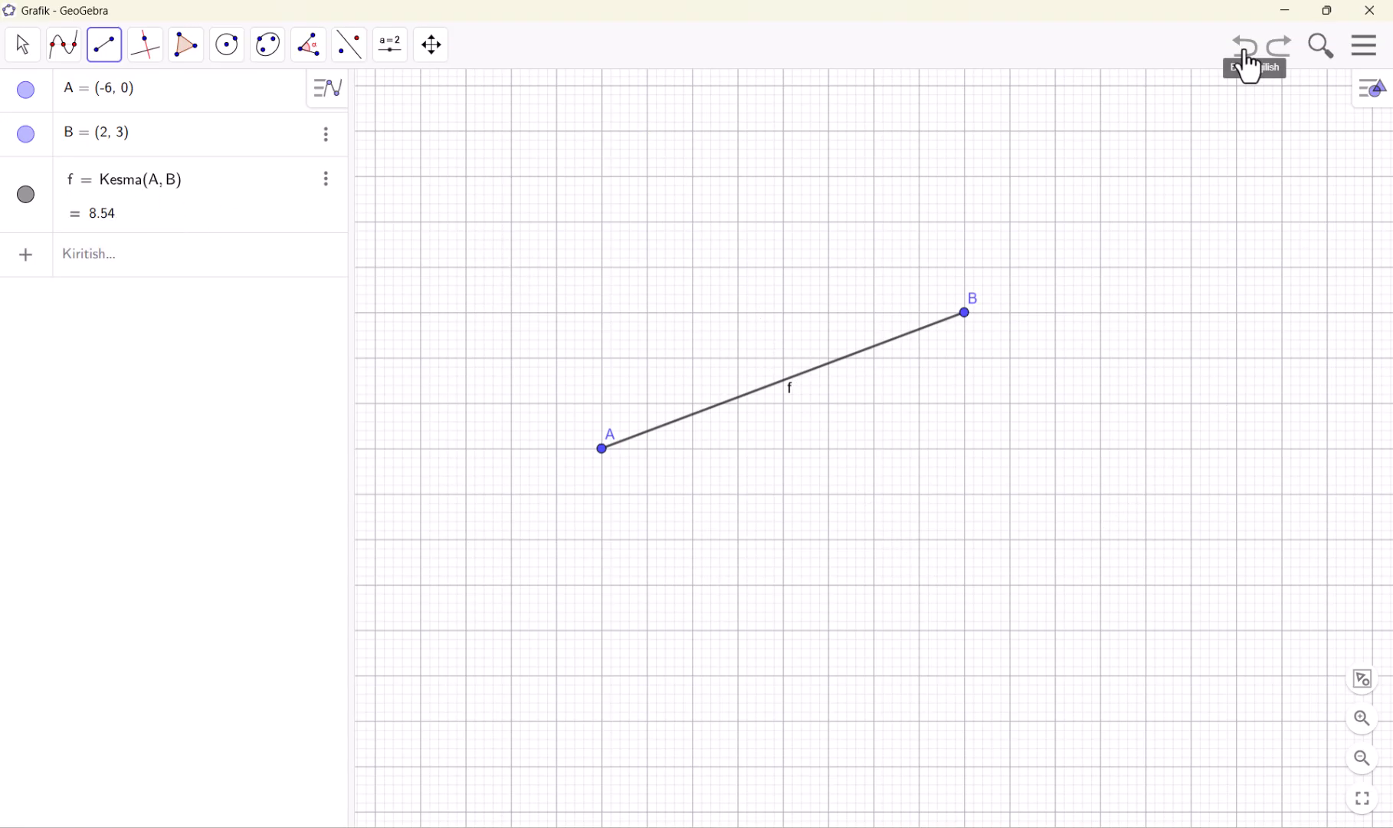
left_click(1246, 54)
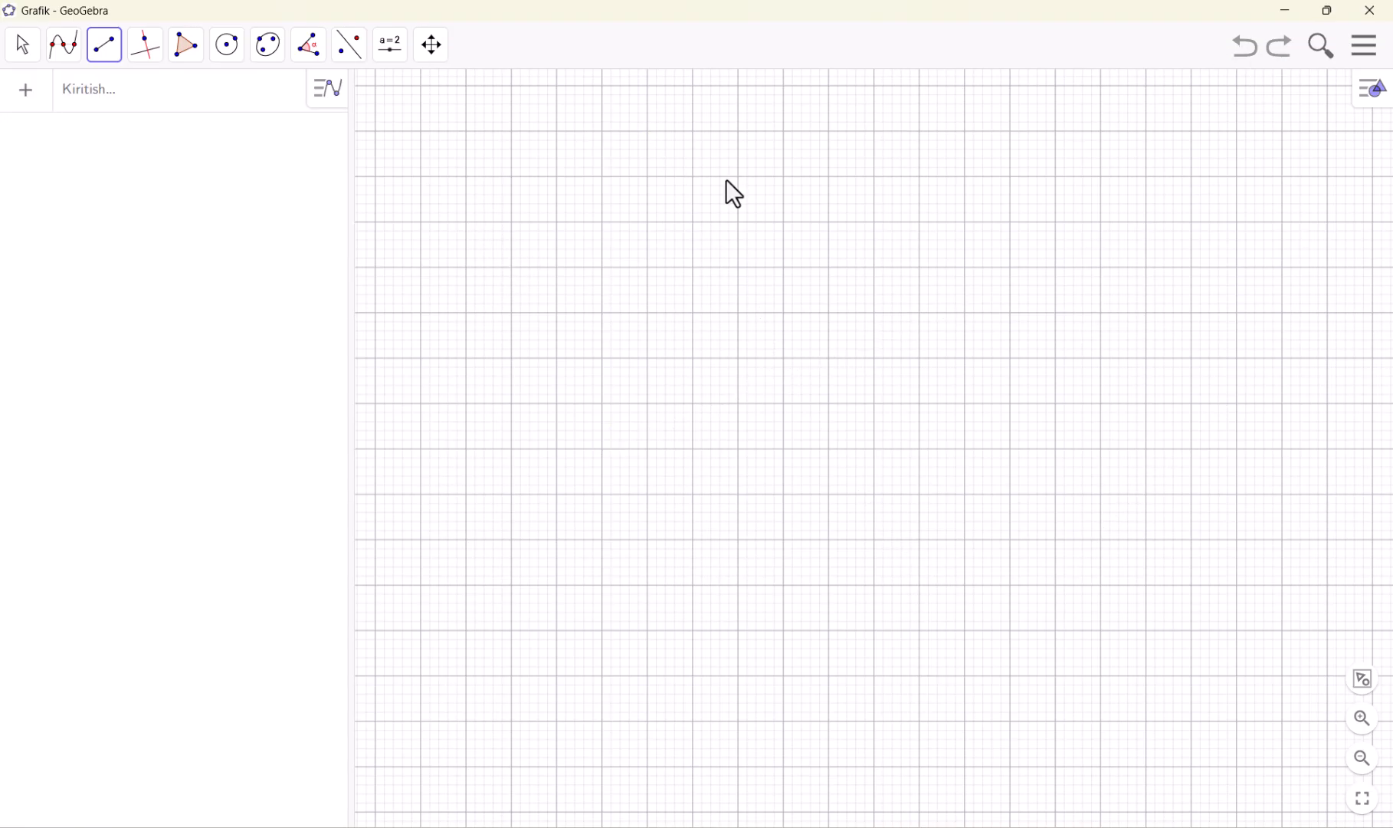
Try drawing a segment from (-6, 5) to (-3, 5) and another upward from (-6, 2), and undo both
left_click(601, 221)
left_click(738, 221)
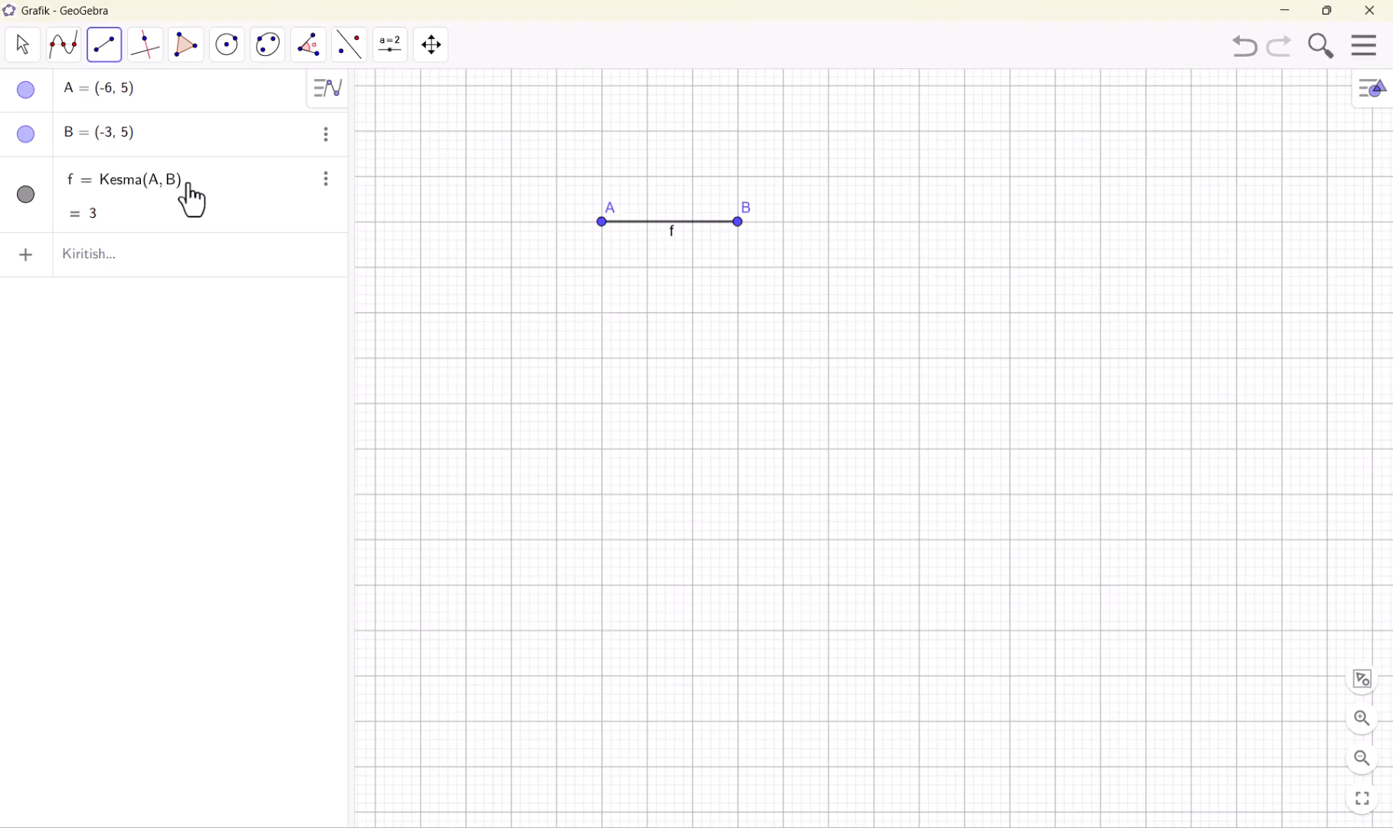
left_click(109, 53)
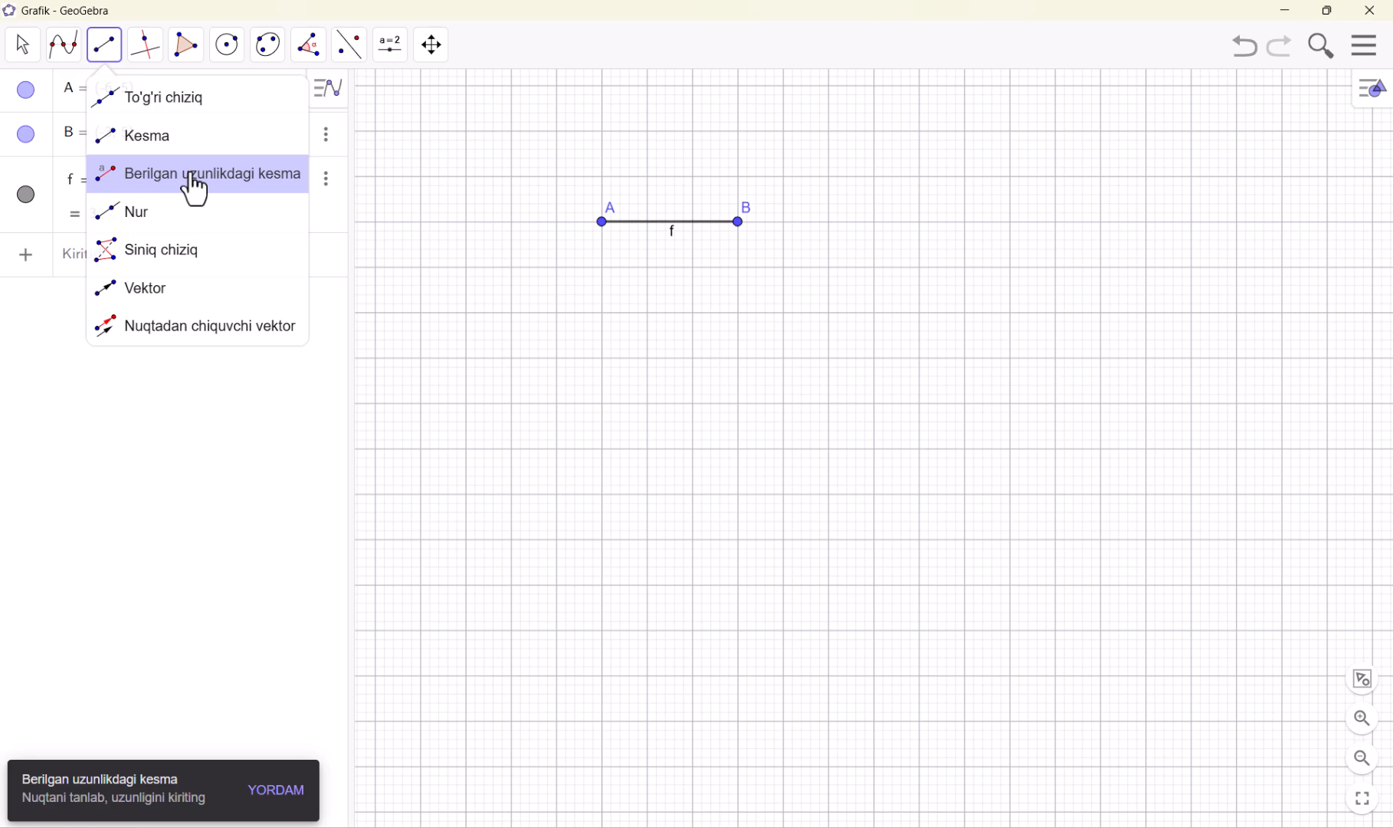
left_click(602, 358)
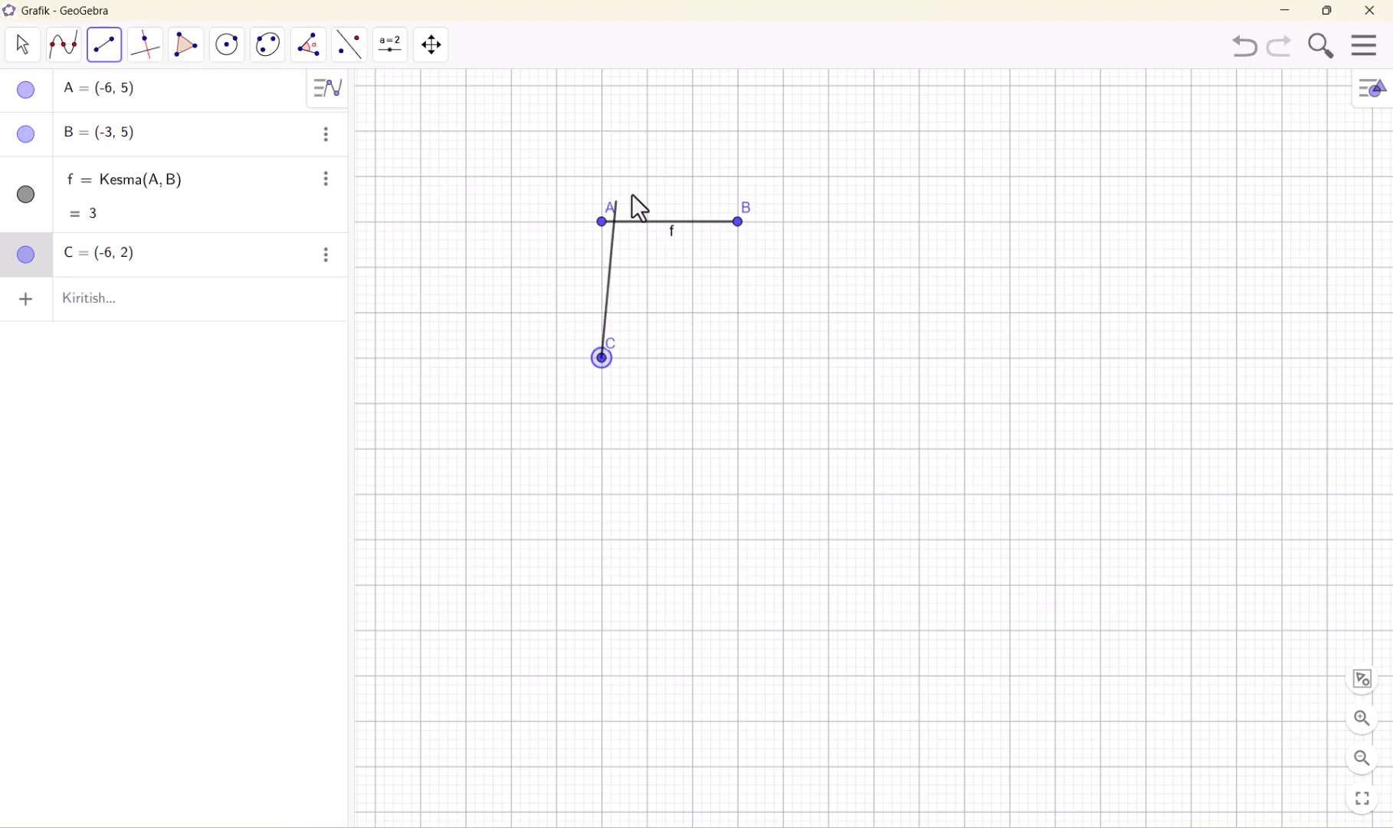
left_click(647, 177)
left_click(1246, 48)
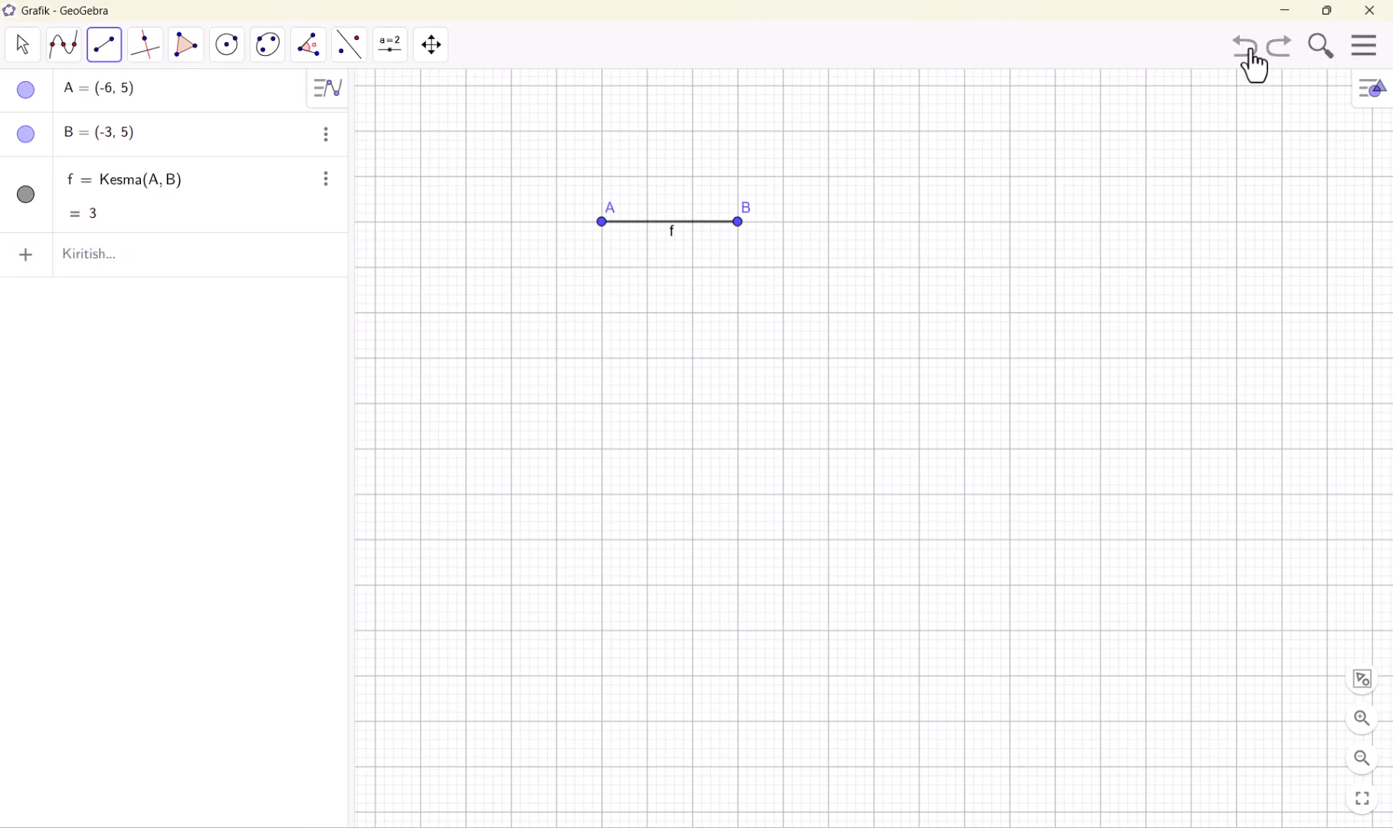
left_click(1245, 48)
Draw fixed-length segments with Berilgan uzunlikdagi kesma: length 10 from (-5, 3) and length 5 from (-7, -1)
left_click(109, 47)
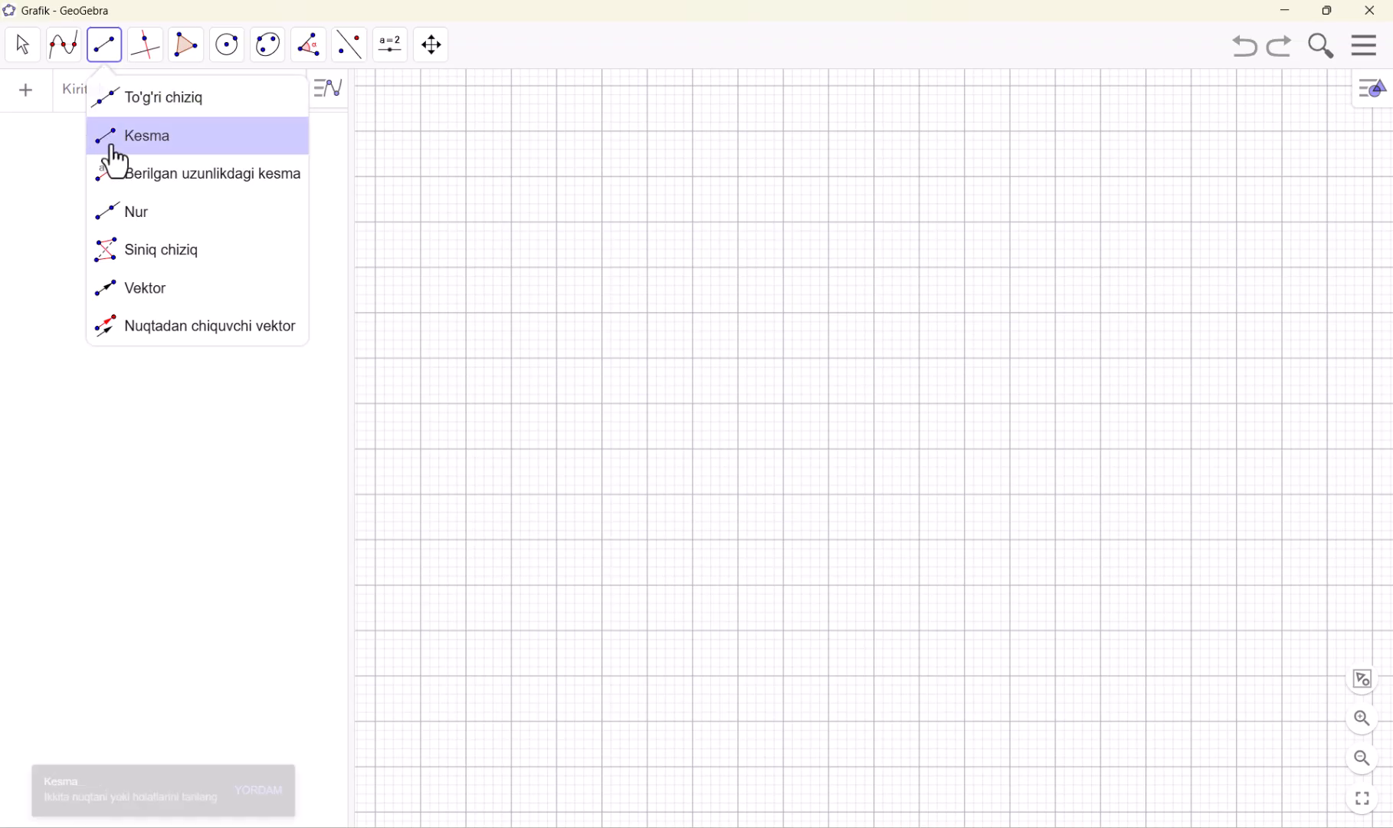
left_click(140, 178)
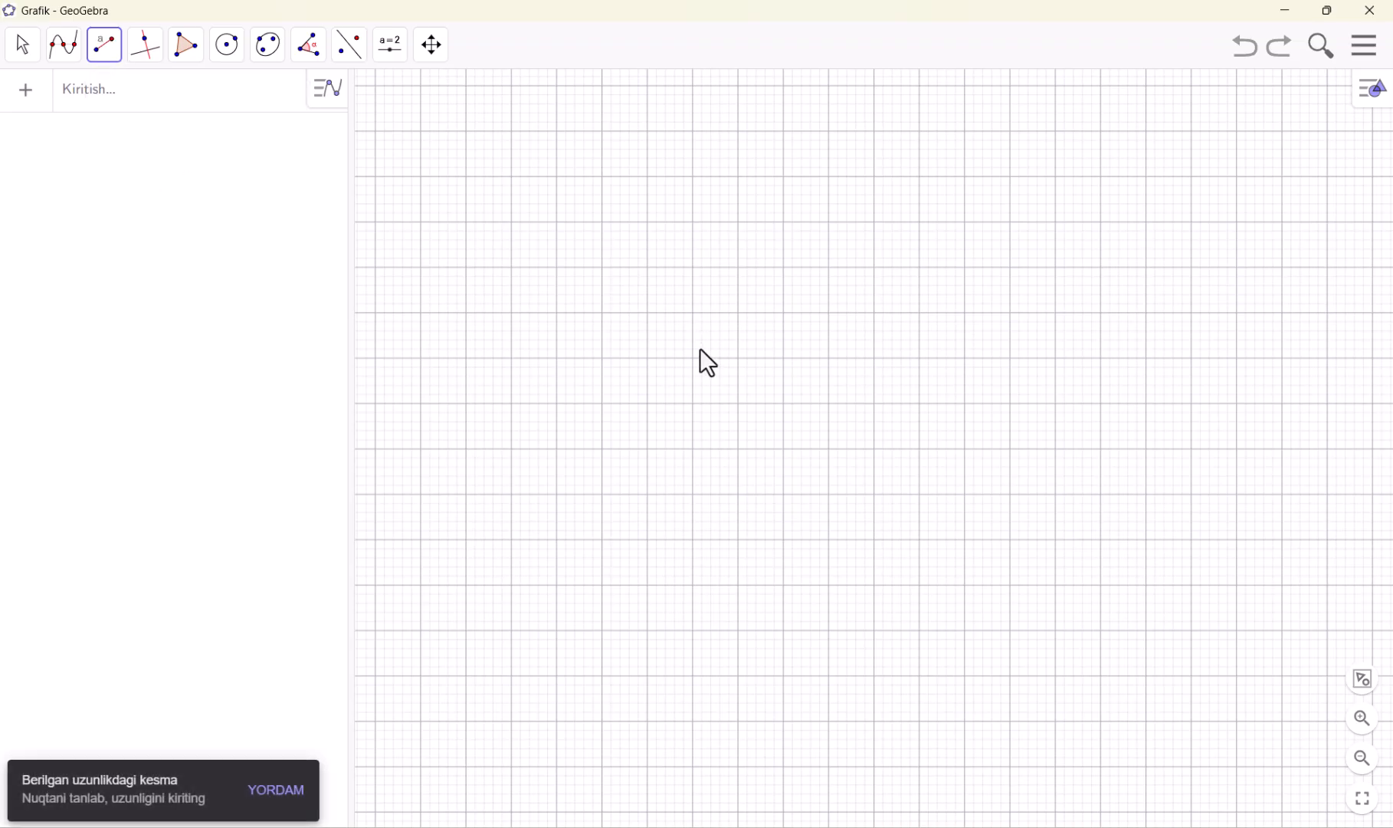
left_click(649, 312)
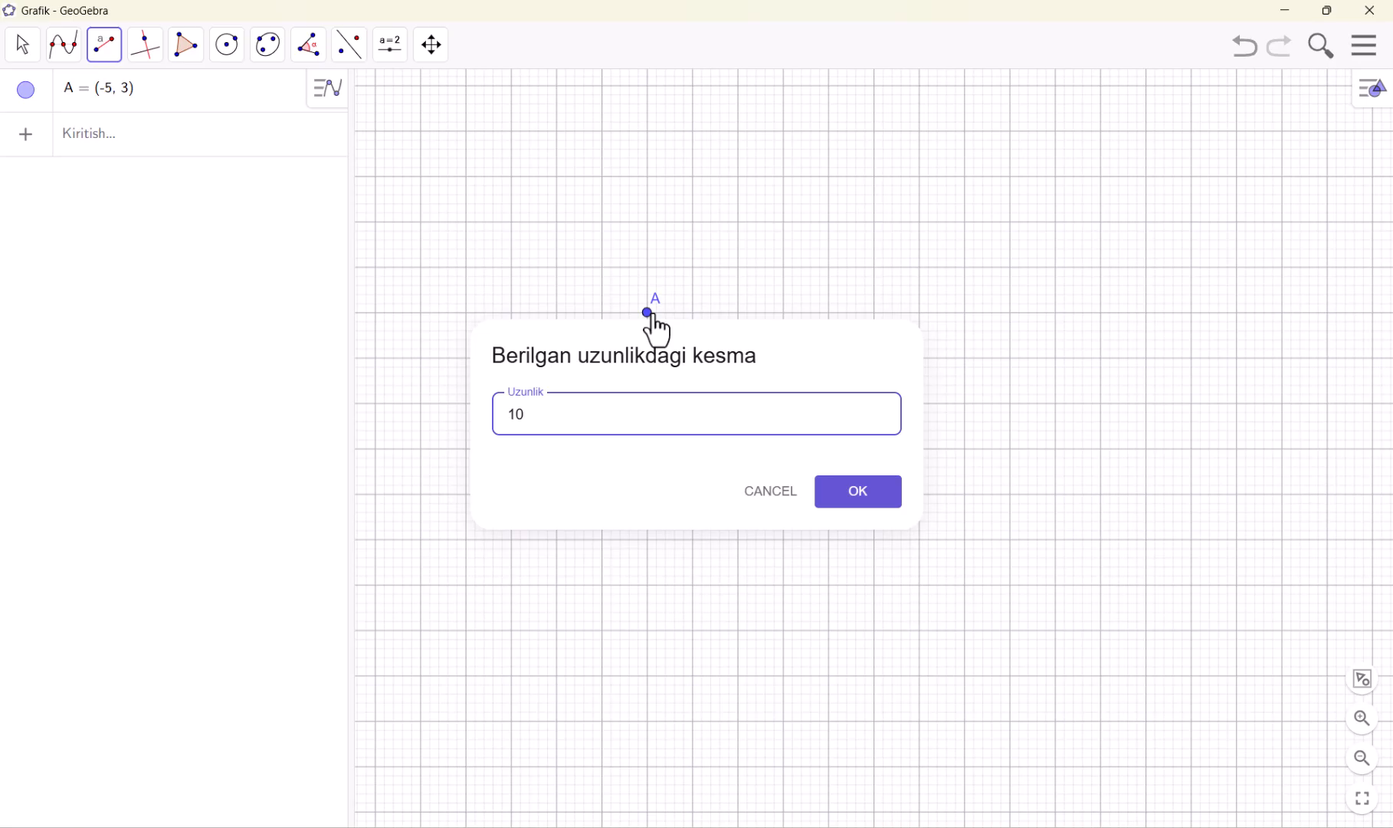
key("Return")
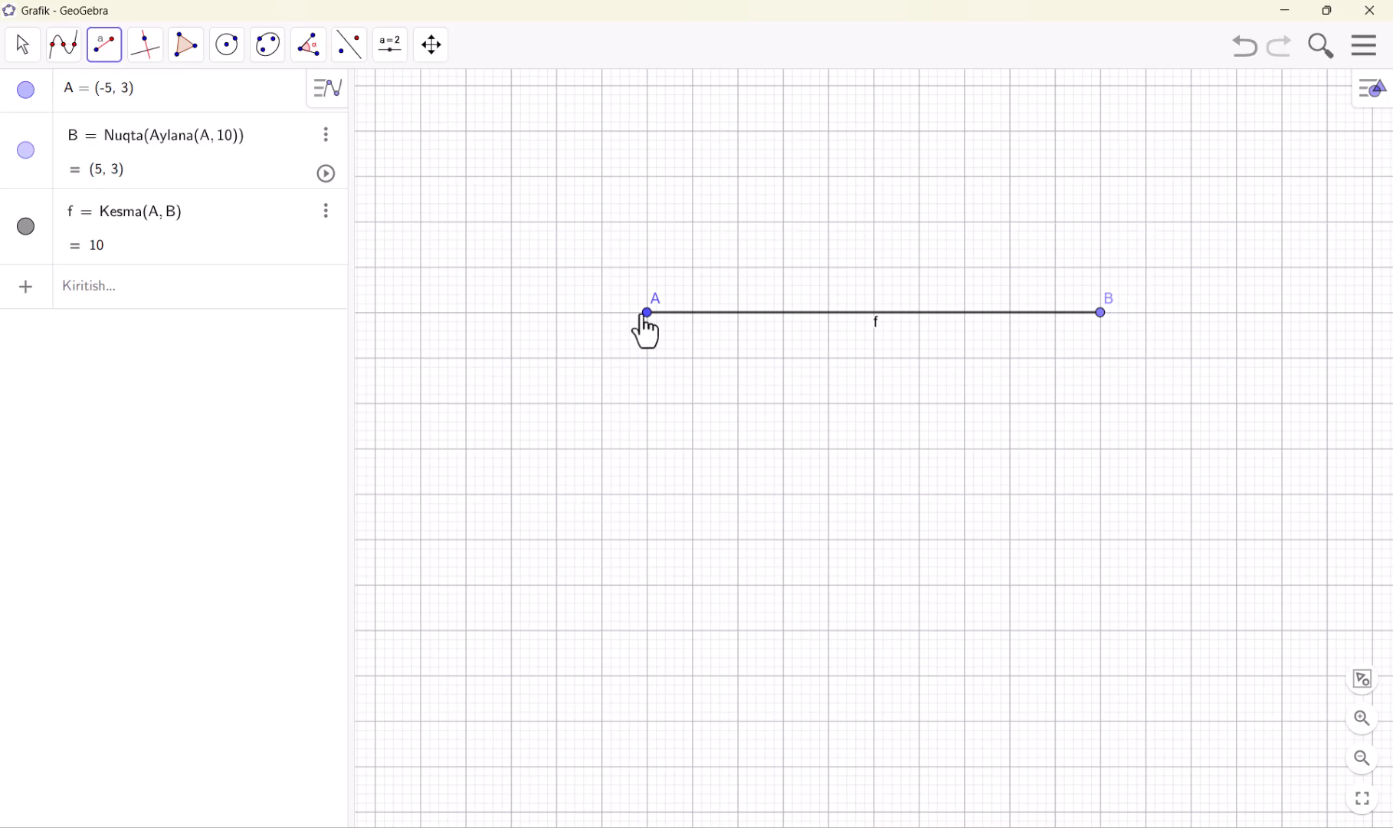
left_click(557, 494)
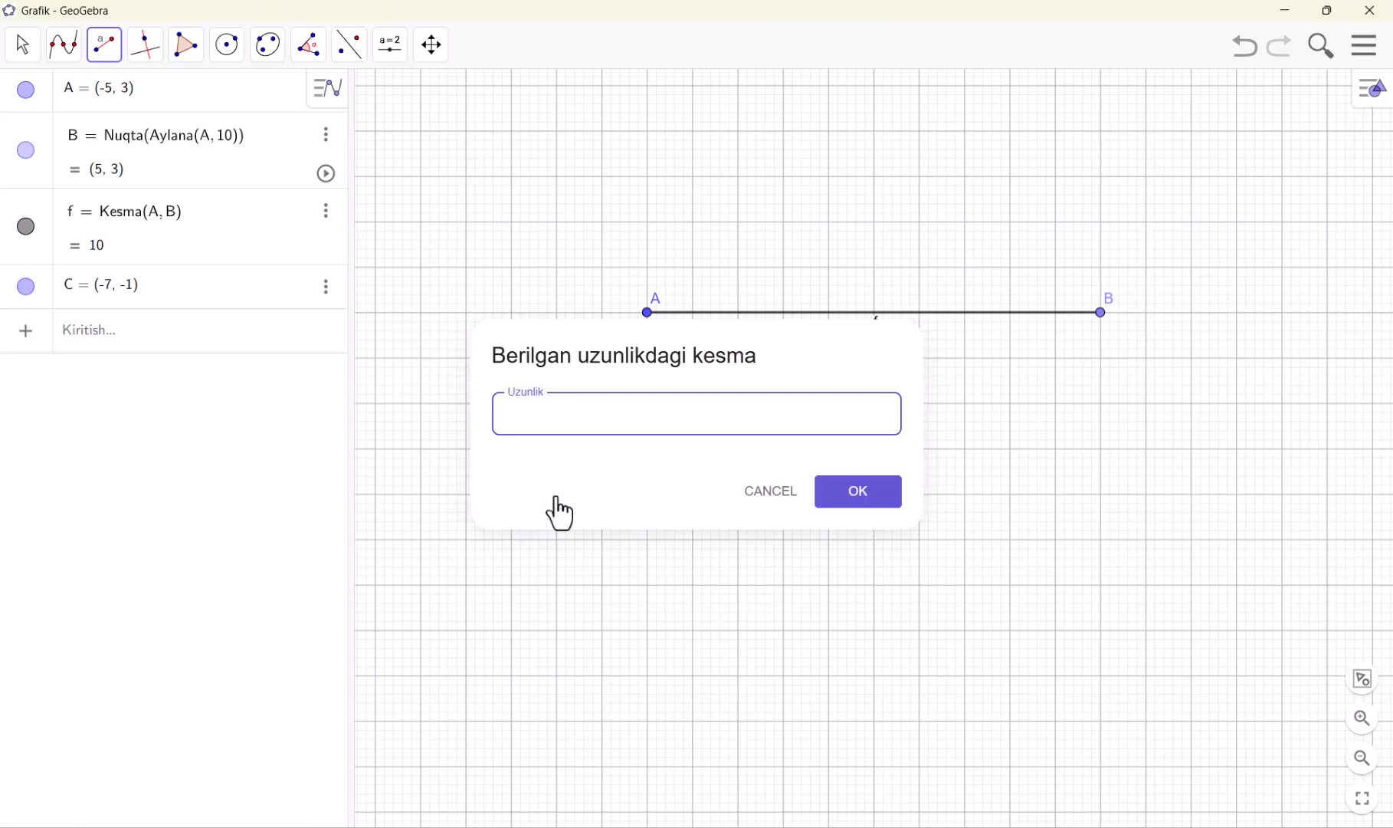
key("Return")
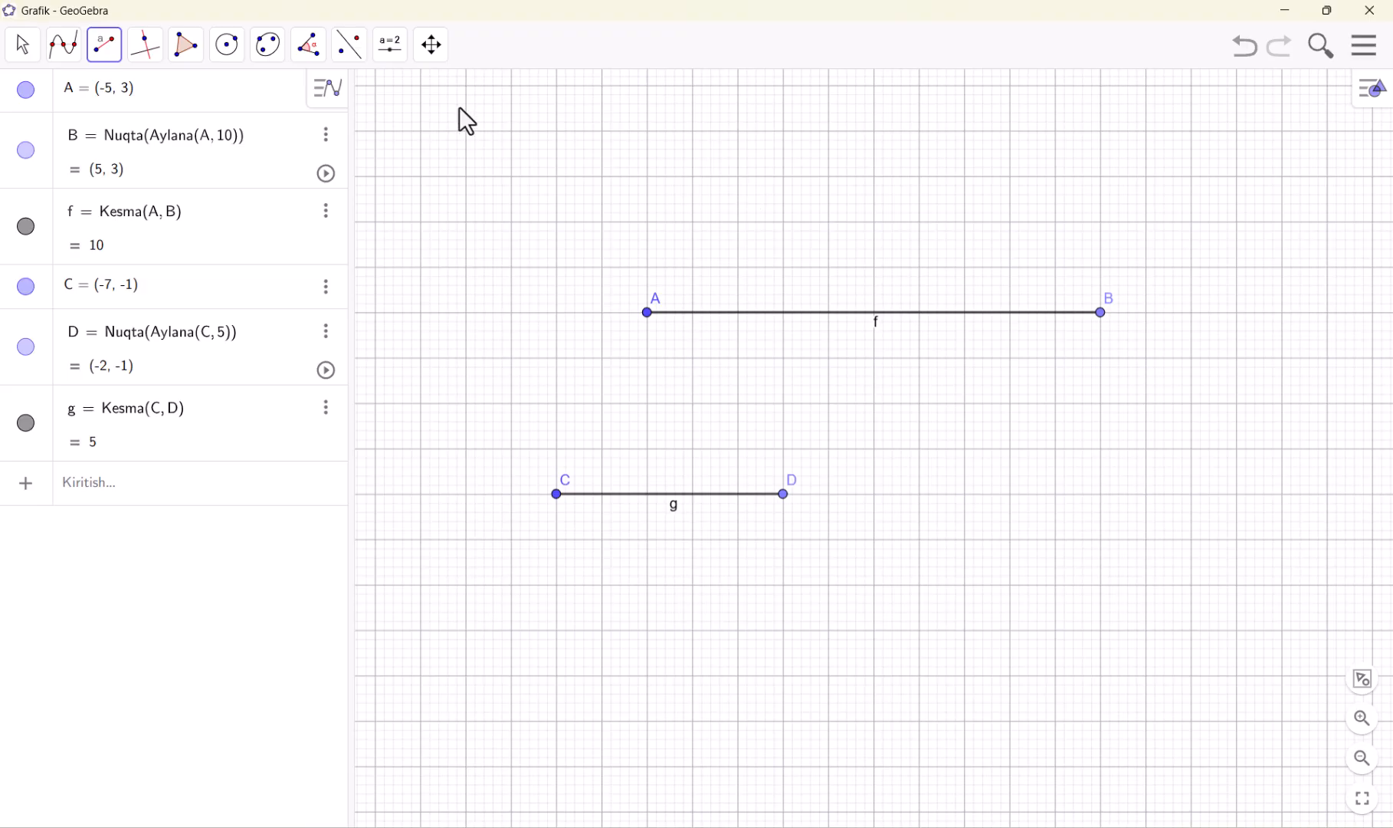
Undo both fixed-length segments and their points until the drawing area is empty
left_click(103, 53)
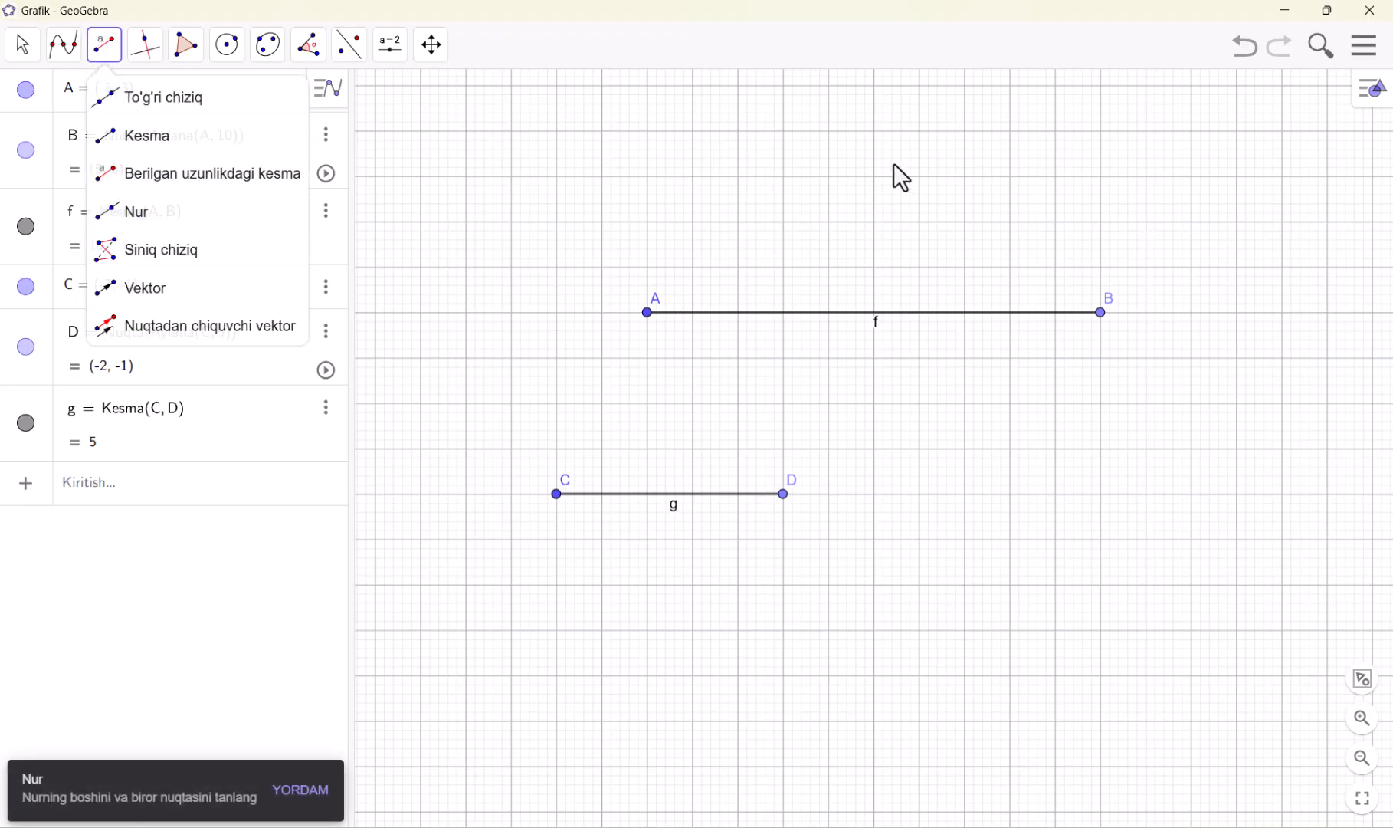
left_click(1243, 47)
left_click(1243, 48)
left_click(1243, 48)
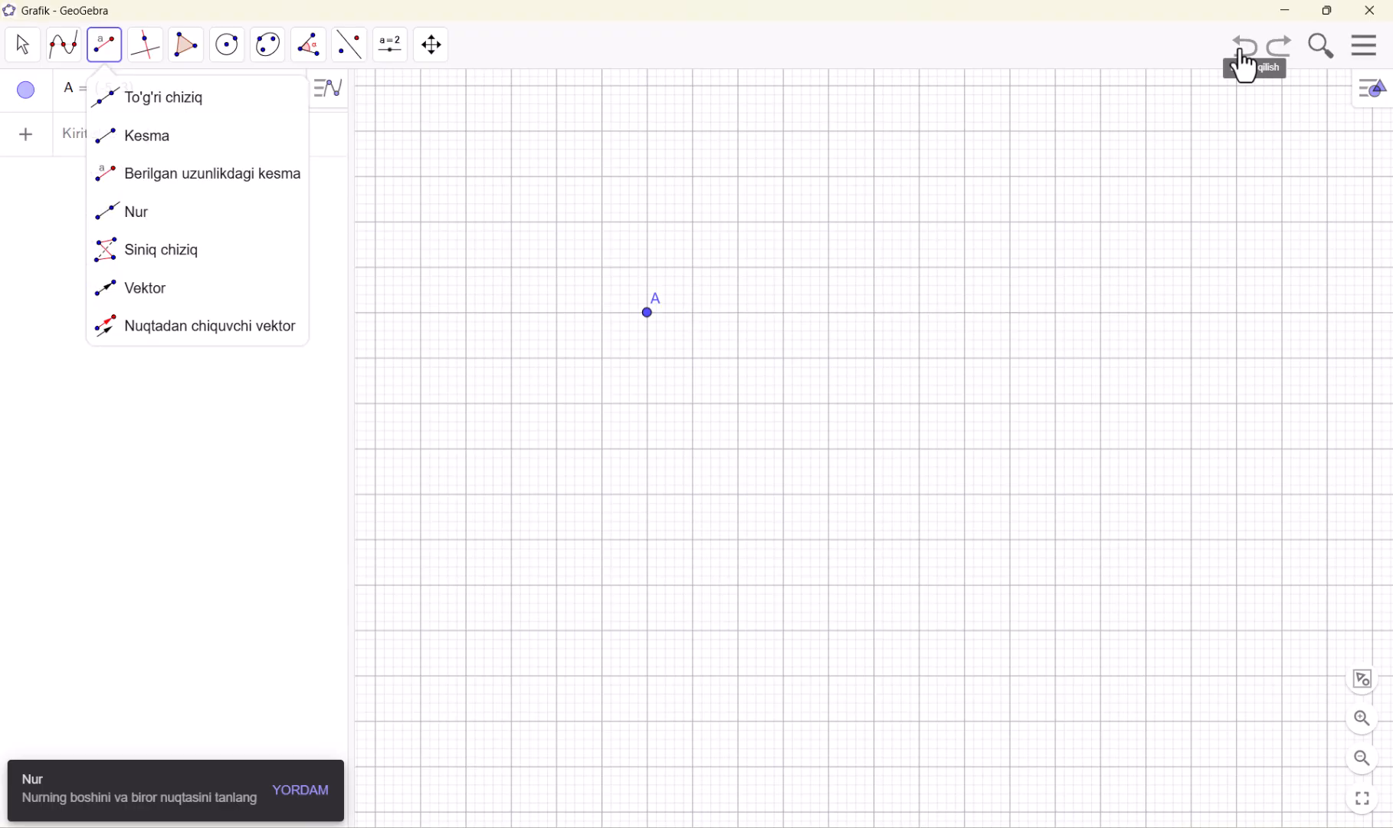
left_click(1245, 48)
left_click(1246, 47)
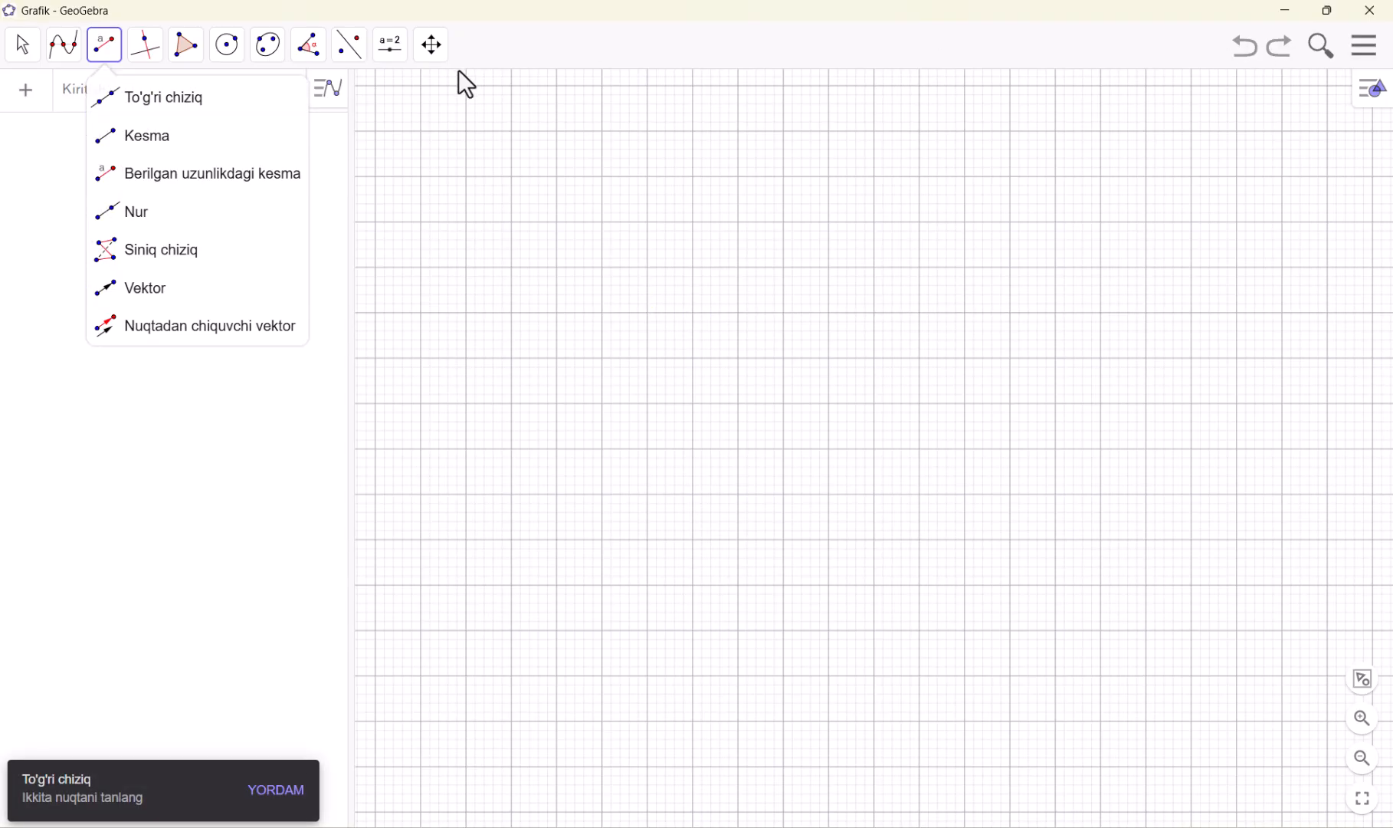
Draw two rays with the Nur tool from (-6, 3), one through (-1, 5) and one through (-1, 1)
left_click(149, 224)
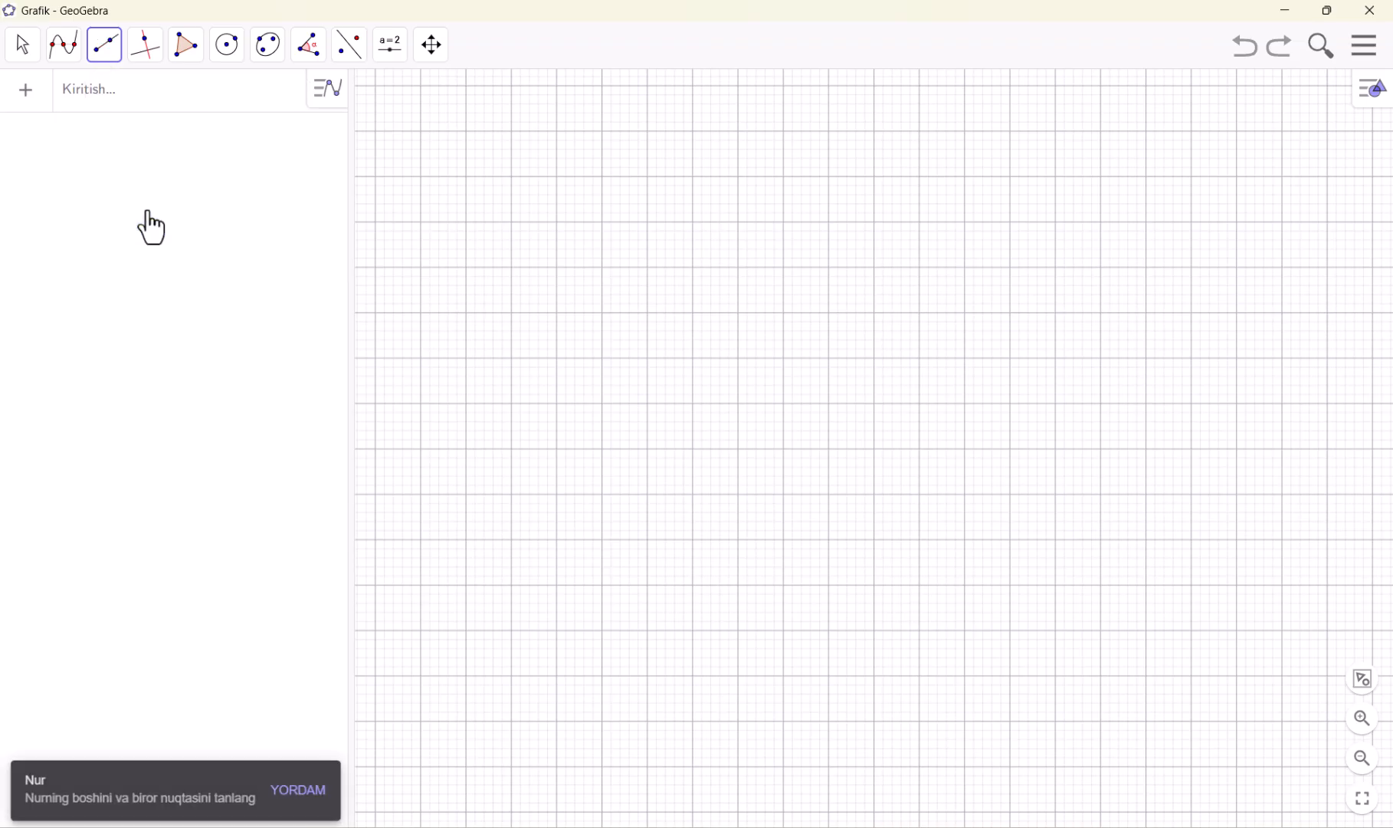
left_click(601, 312)
left_click(829, 222)
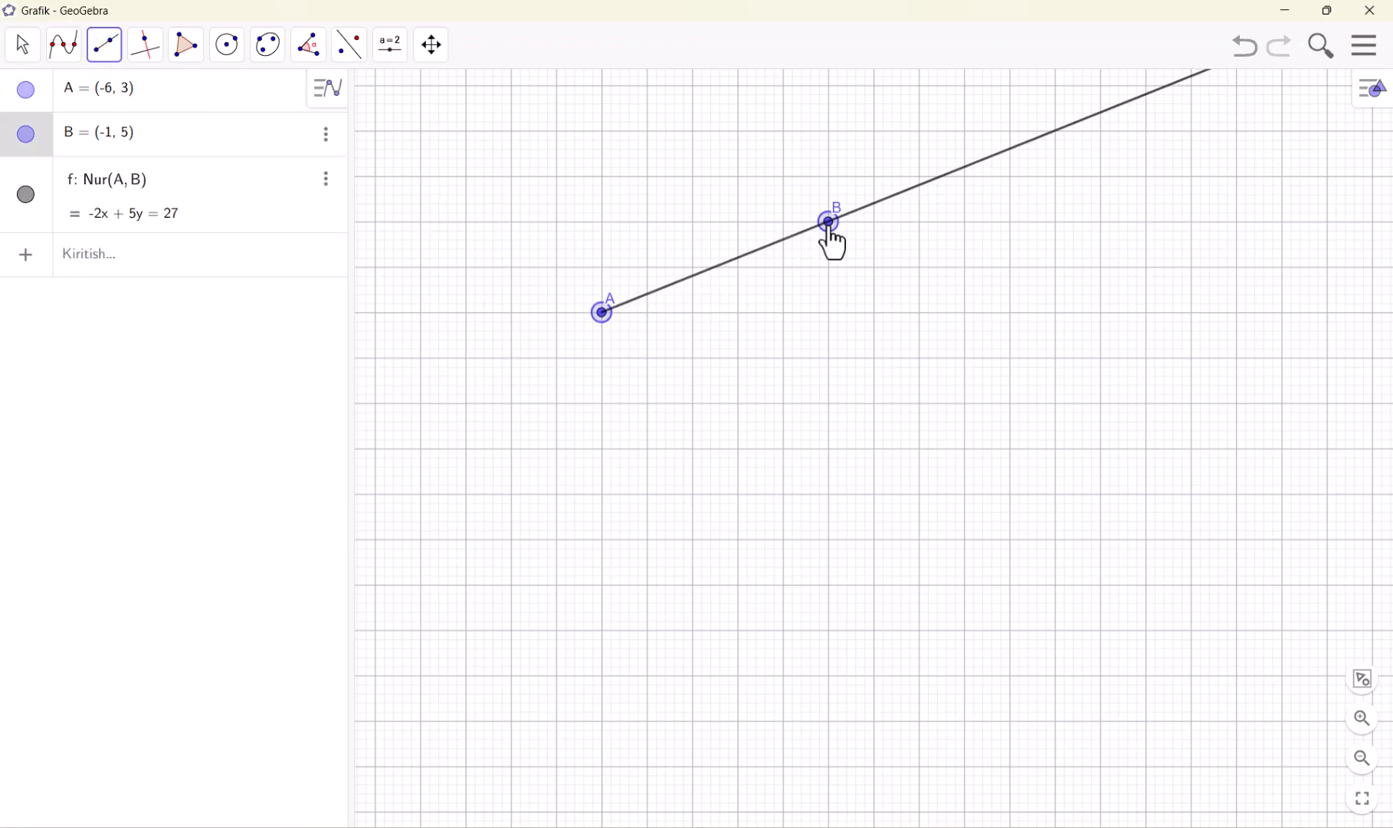
left_click(602, 313)
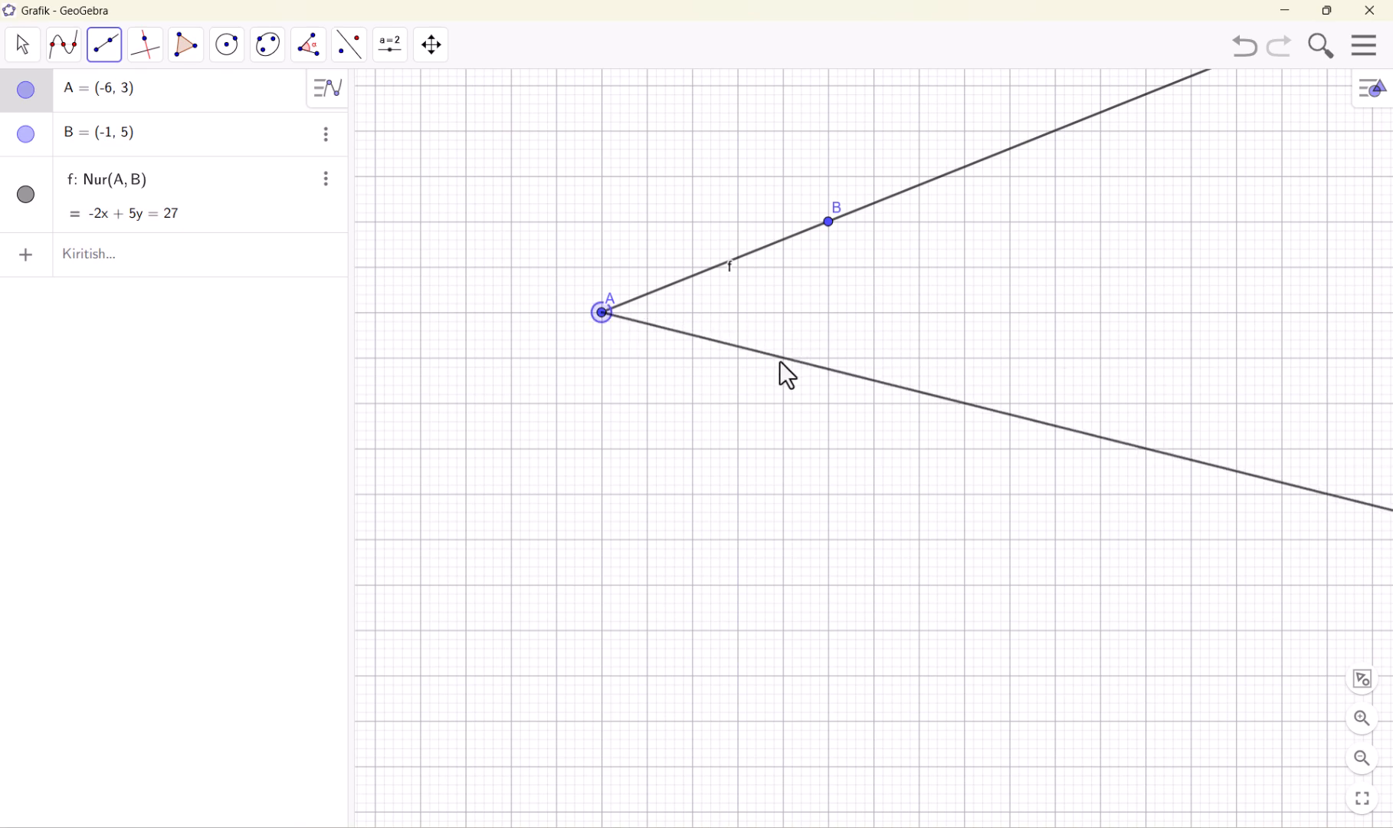
left_click(829, 401)
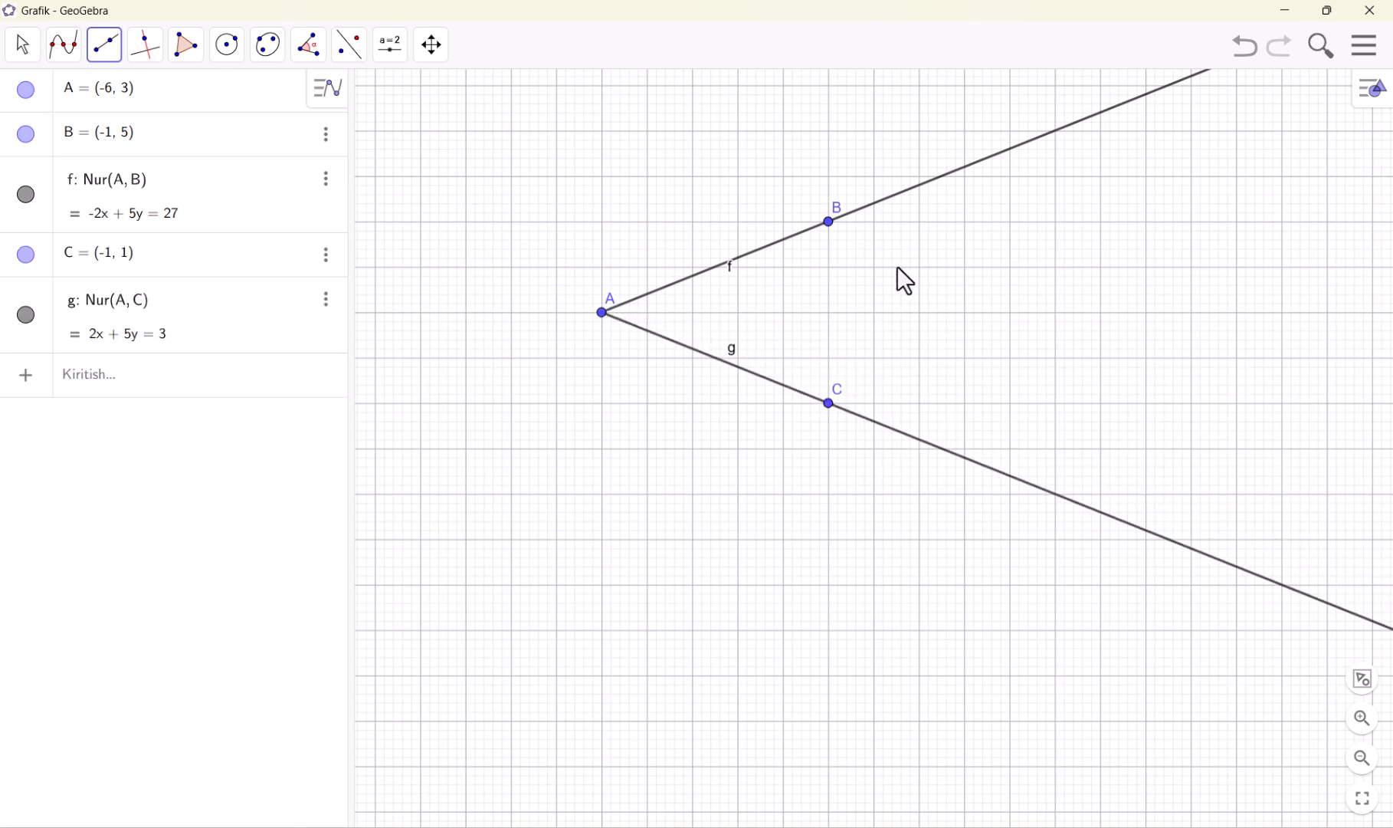
Undo the two rays drawn from the shared starting point
left_click(98, 58)
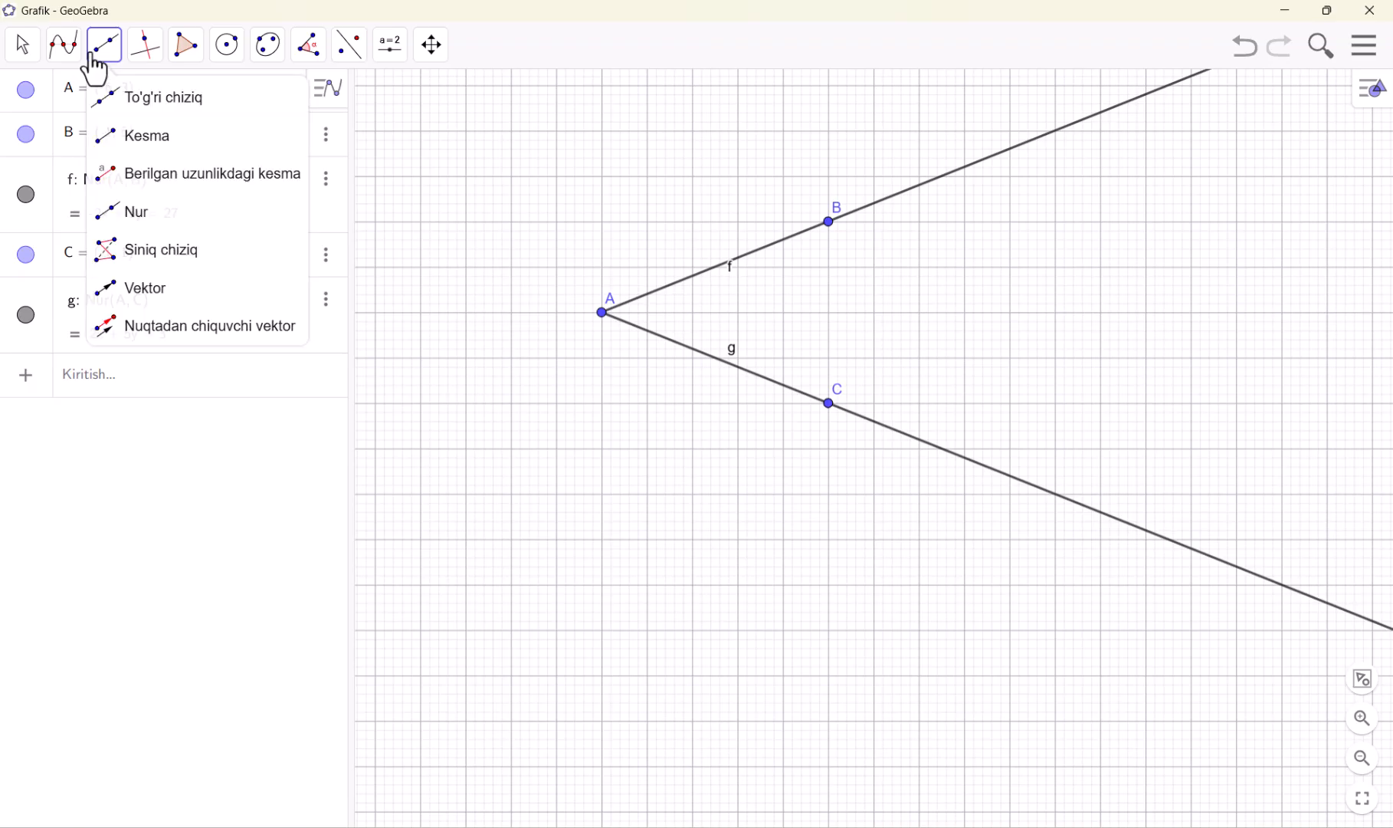
left_click(146, 135)
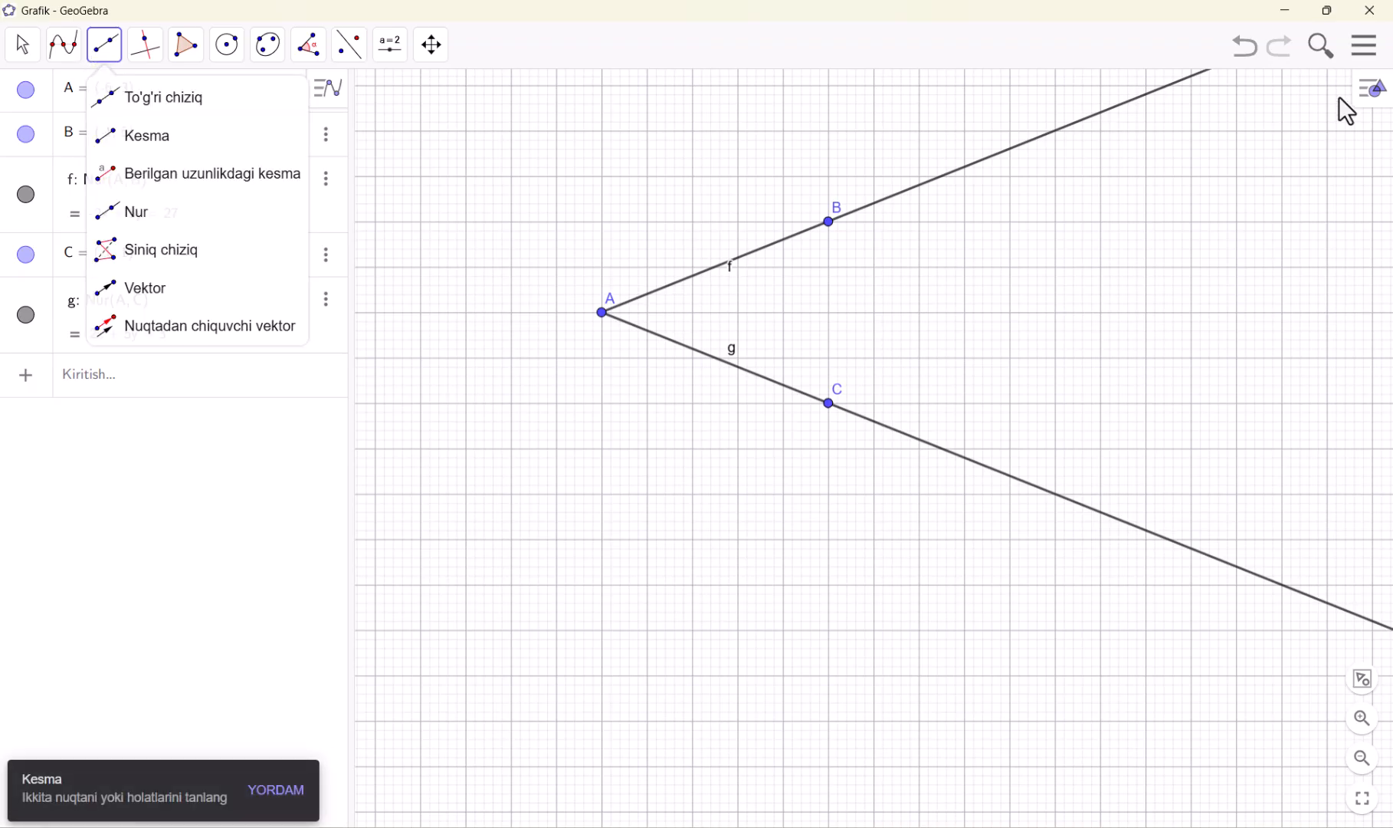
left_click(1248, 55)
left_click(1239, 60)
Draw a Siniq chiziq polyline through (-7, 5), (-1, 6), (3.86, 0.04), (-6.74, -2.02), (-9.3, 1.52), (6.16, 4.82) and (-1.92, 0.6), finishing at its start point
left_click(158, 95)
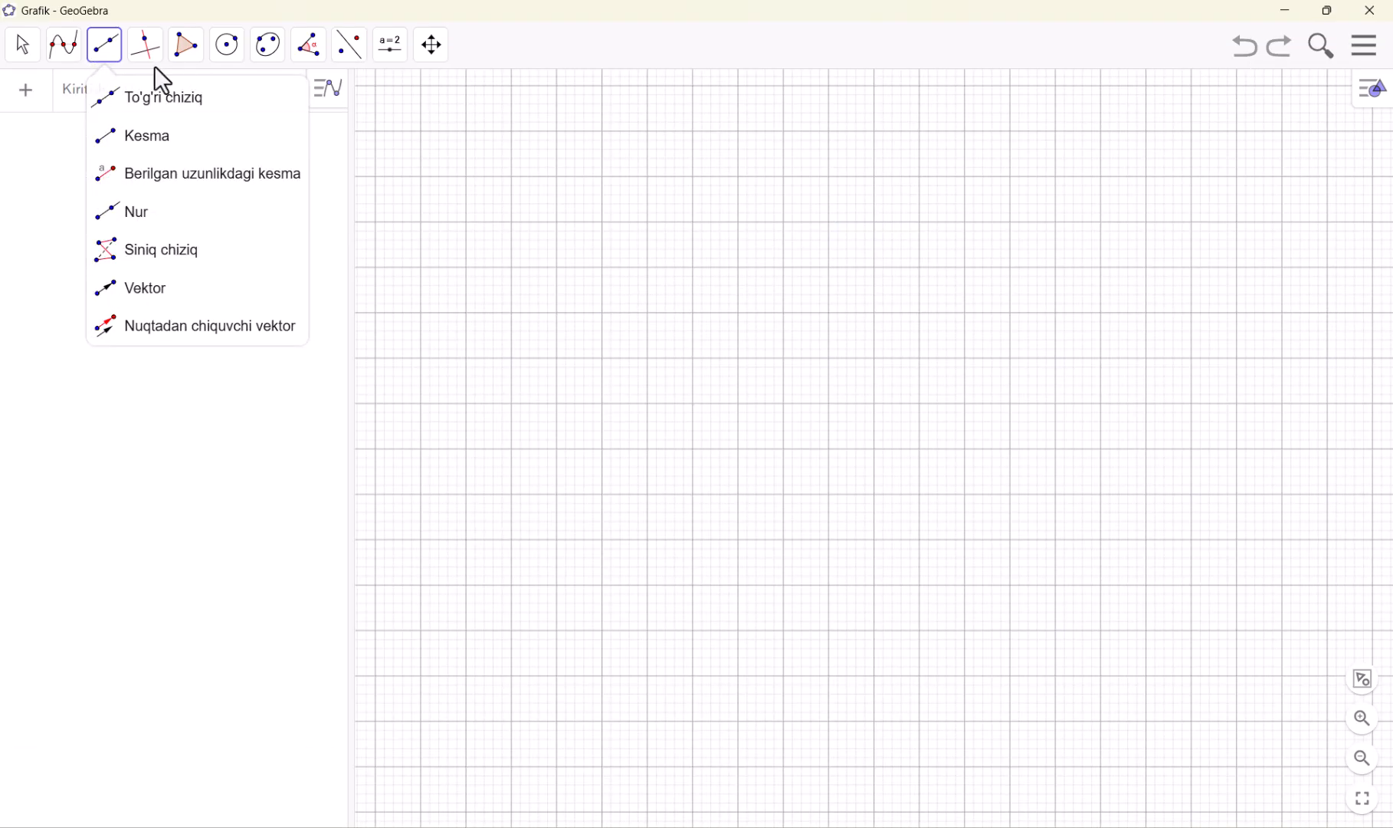
left_click(146, 257)
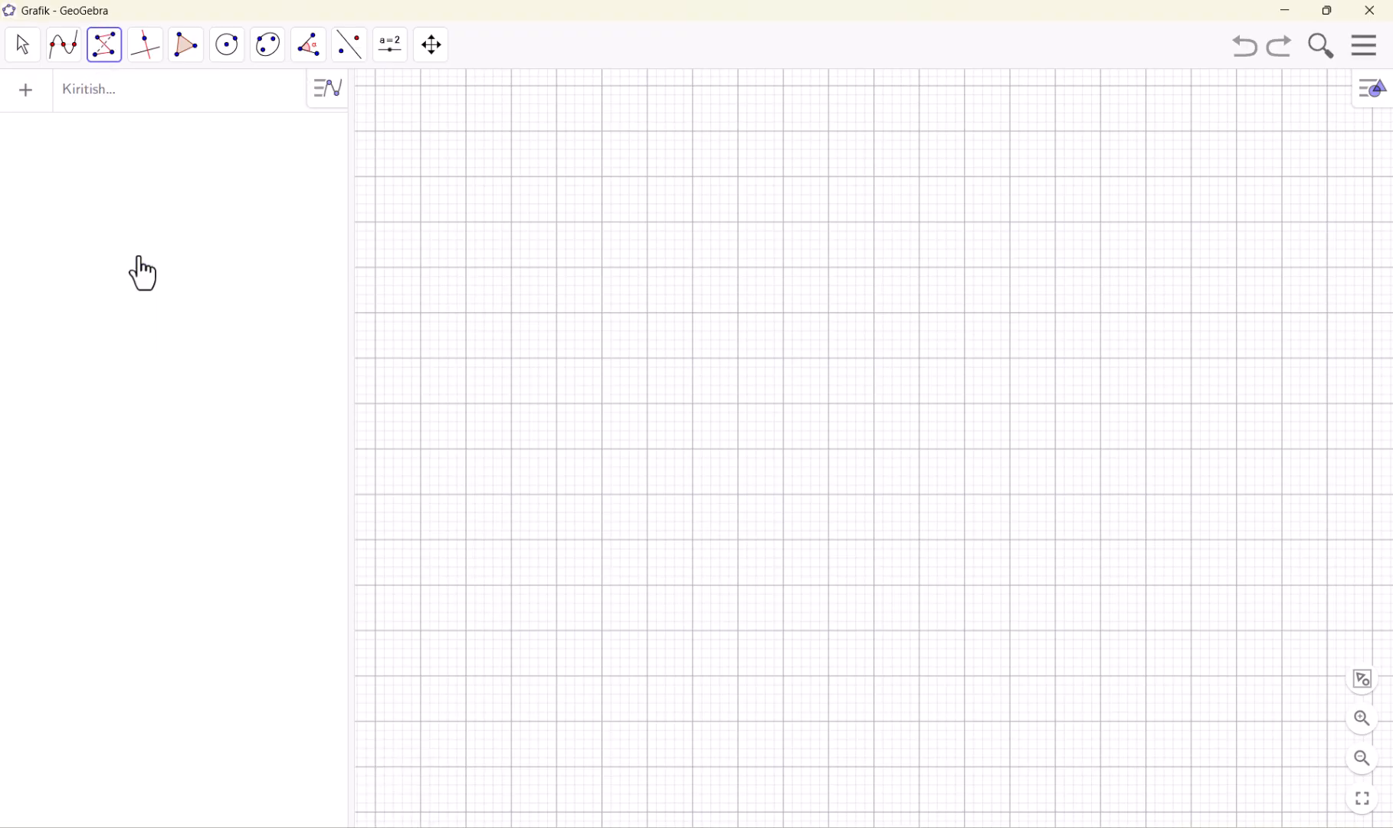
left_click(556, 222)
left_click(829, 176)
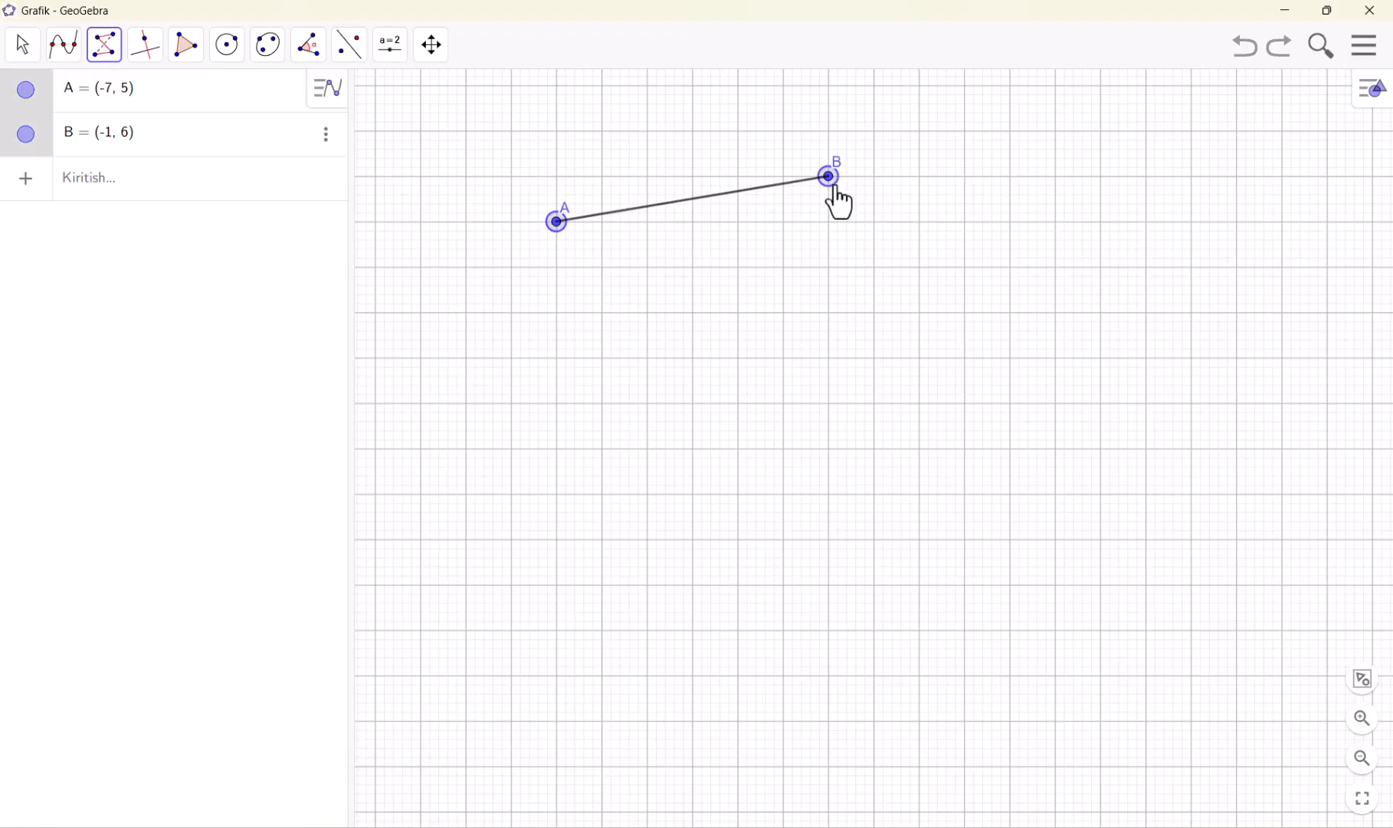
left_click(1049, 447)
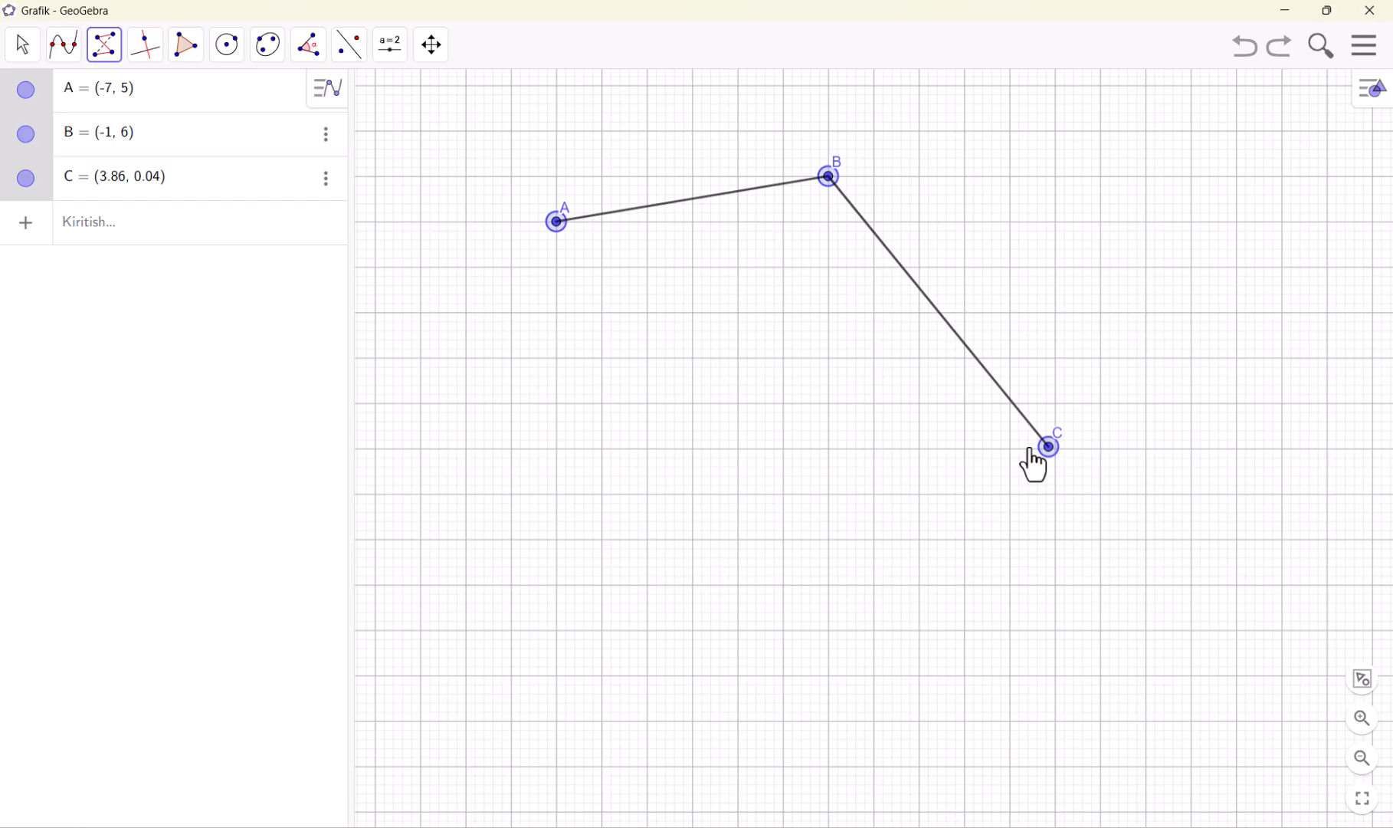
left_click(568, 540)
left_click(453, 379)
left_click(1152, 230)
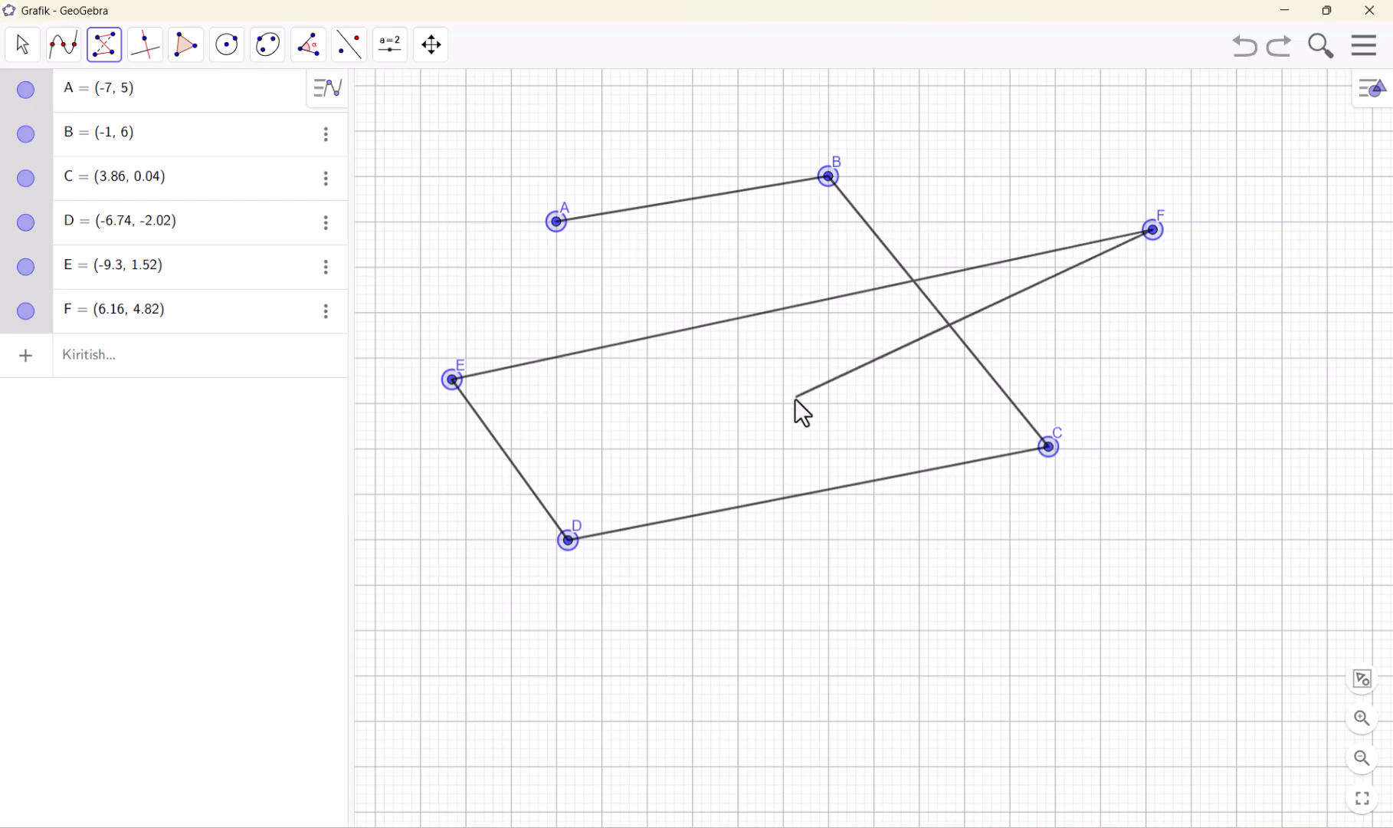
left_click(787, 421)
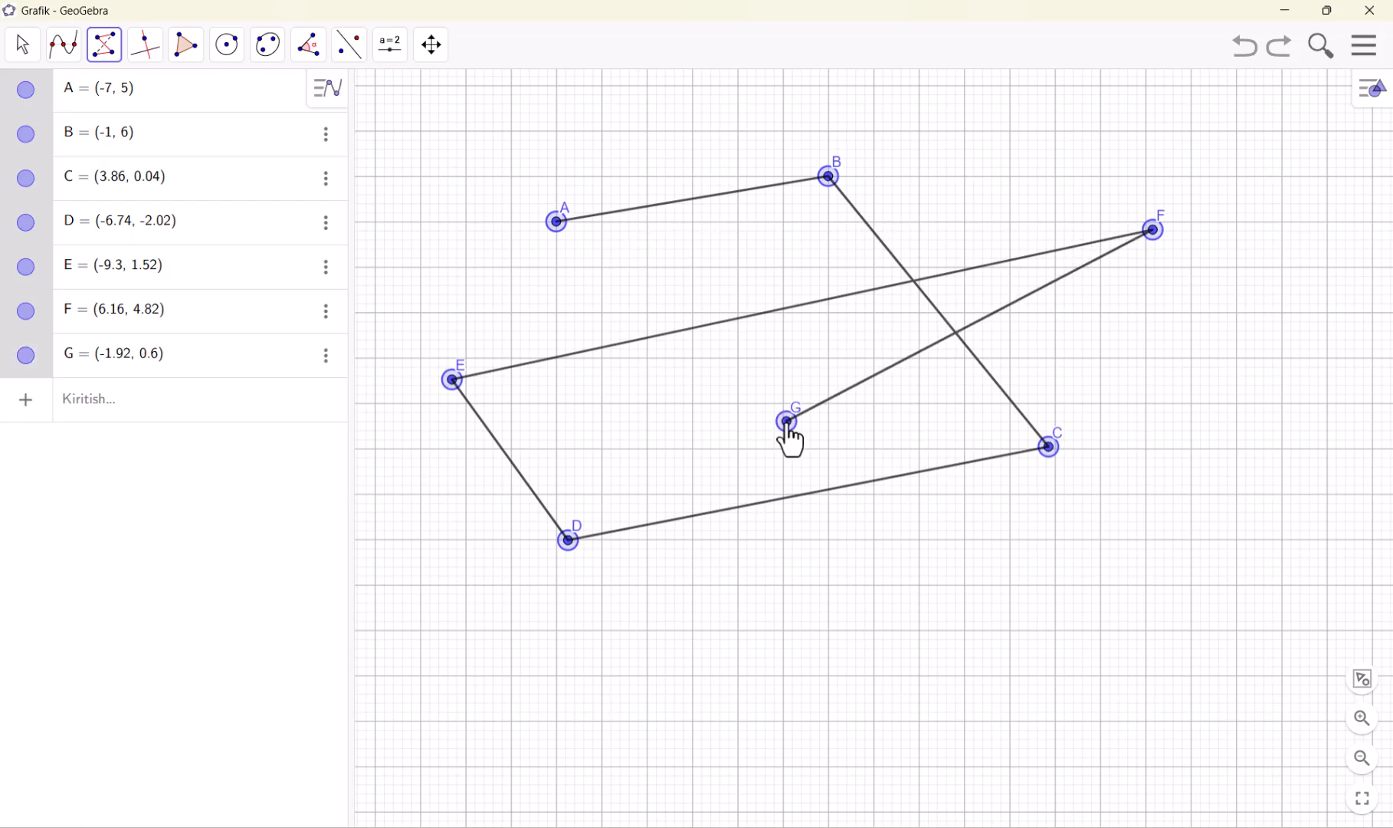
left_click(557, 222)
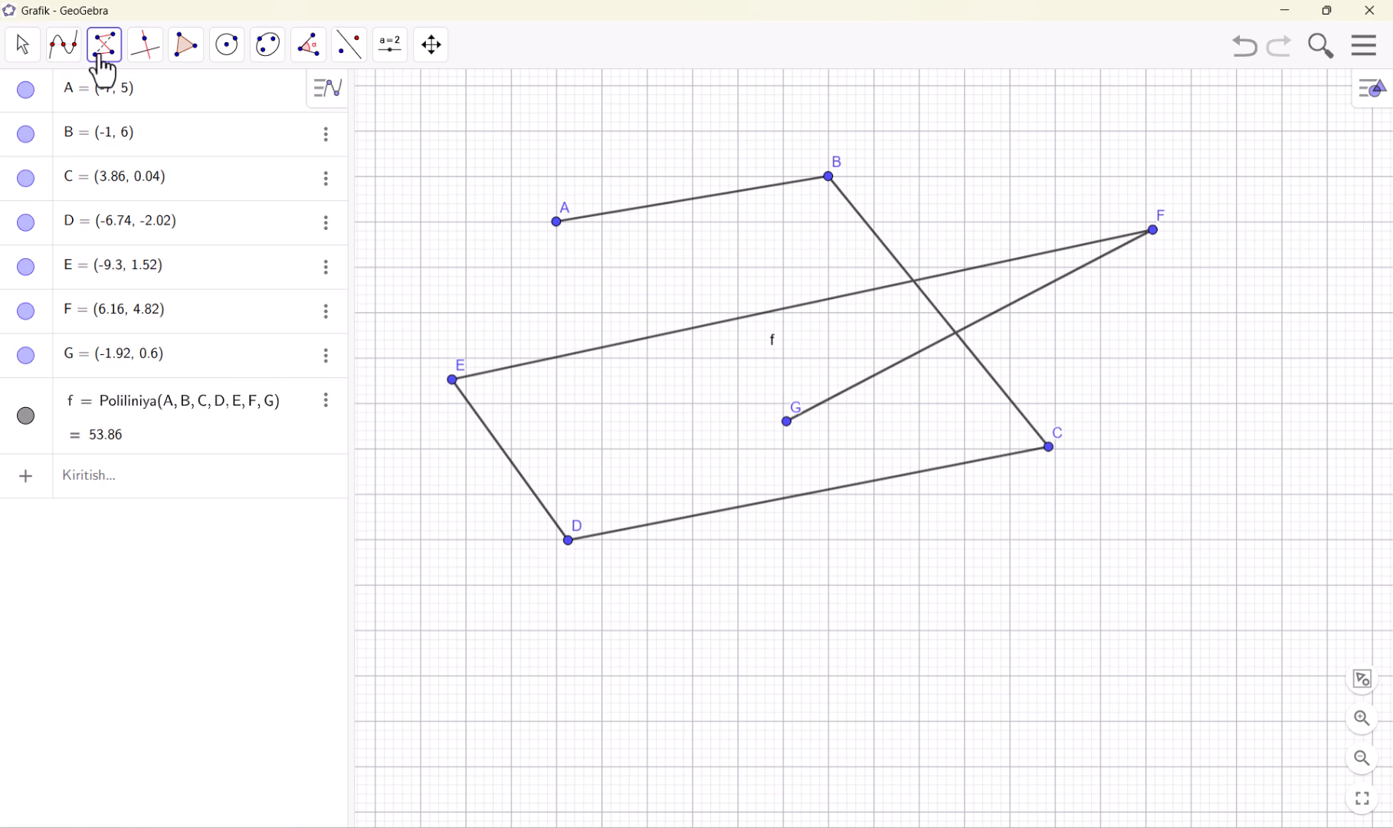
Undo the polyline and show the coordinate axes in the drawing area
left_click(1248, 52)
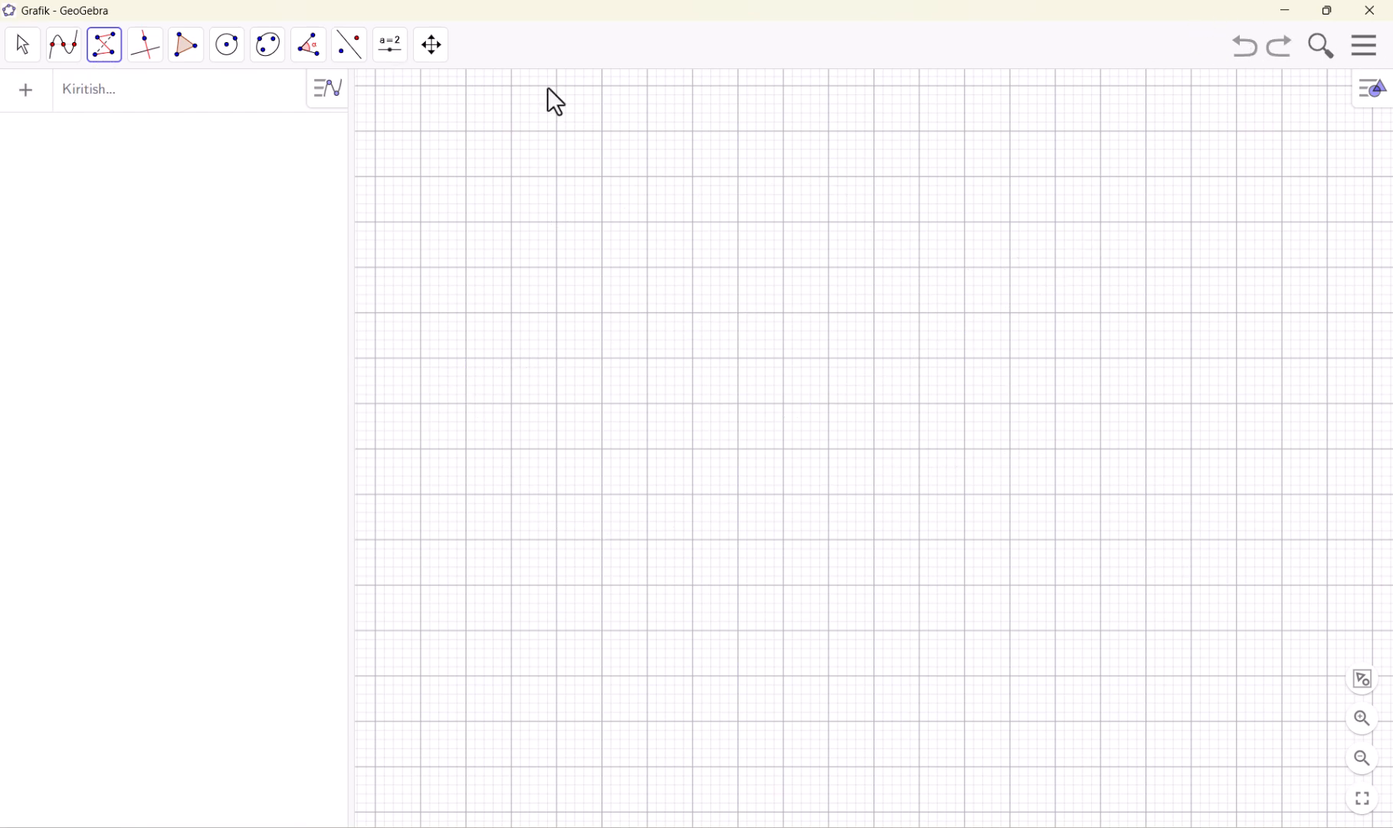
left_click(100, 52)
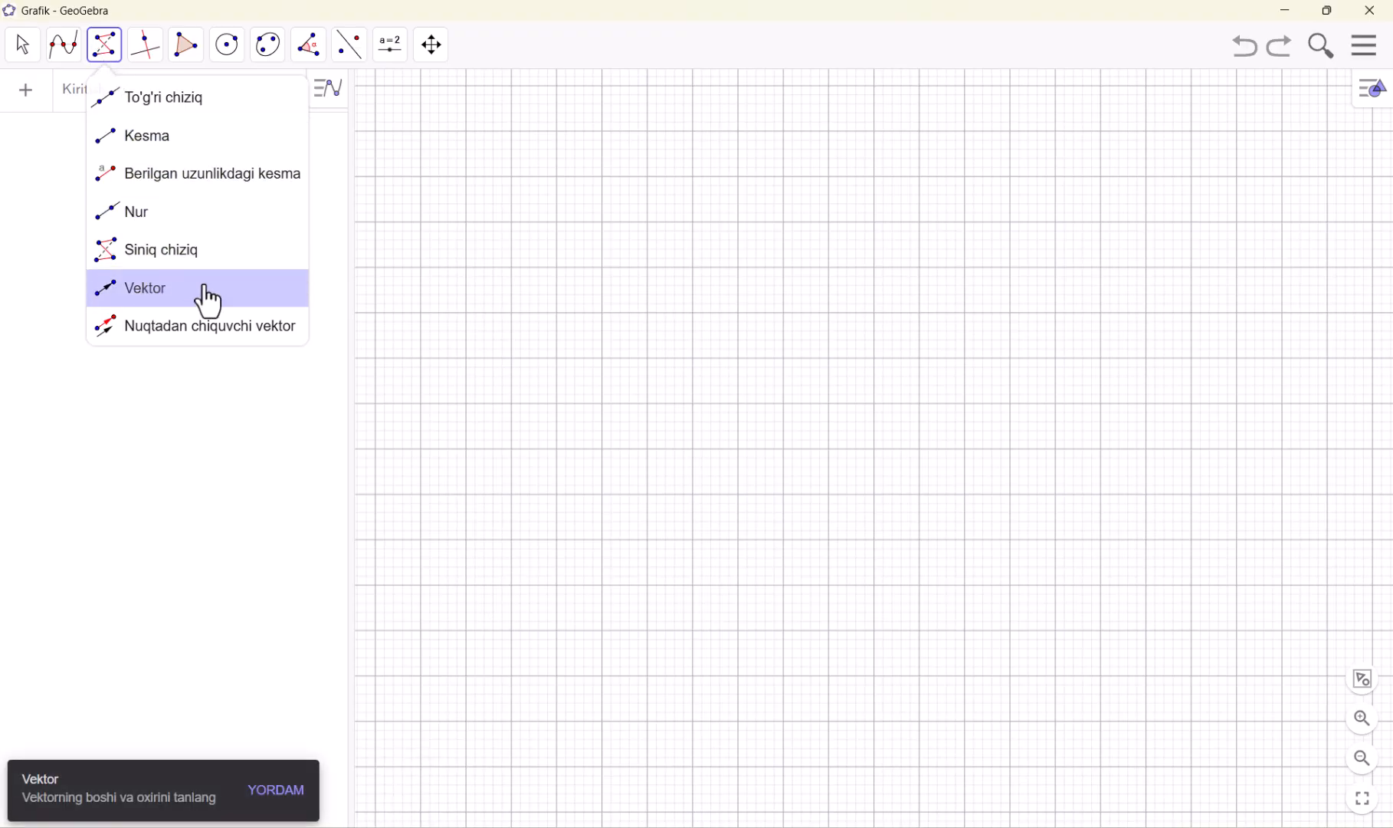
right_click(796, 218)
left_click(828, 230)
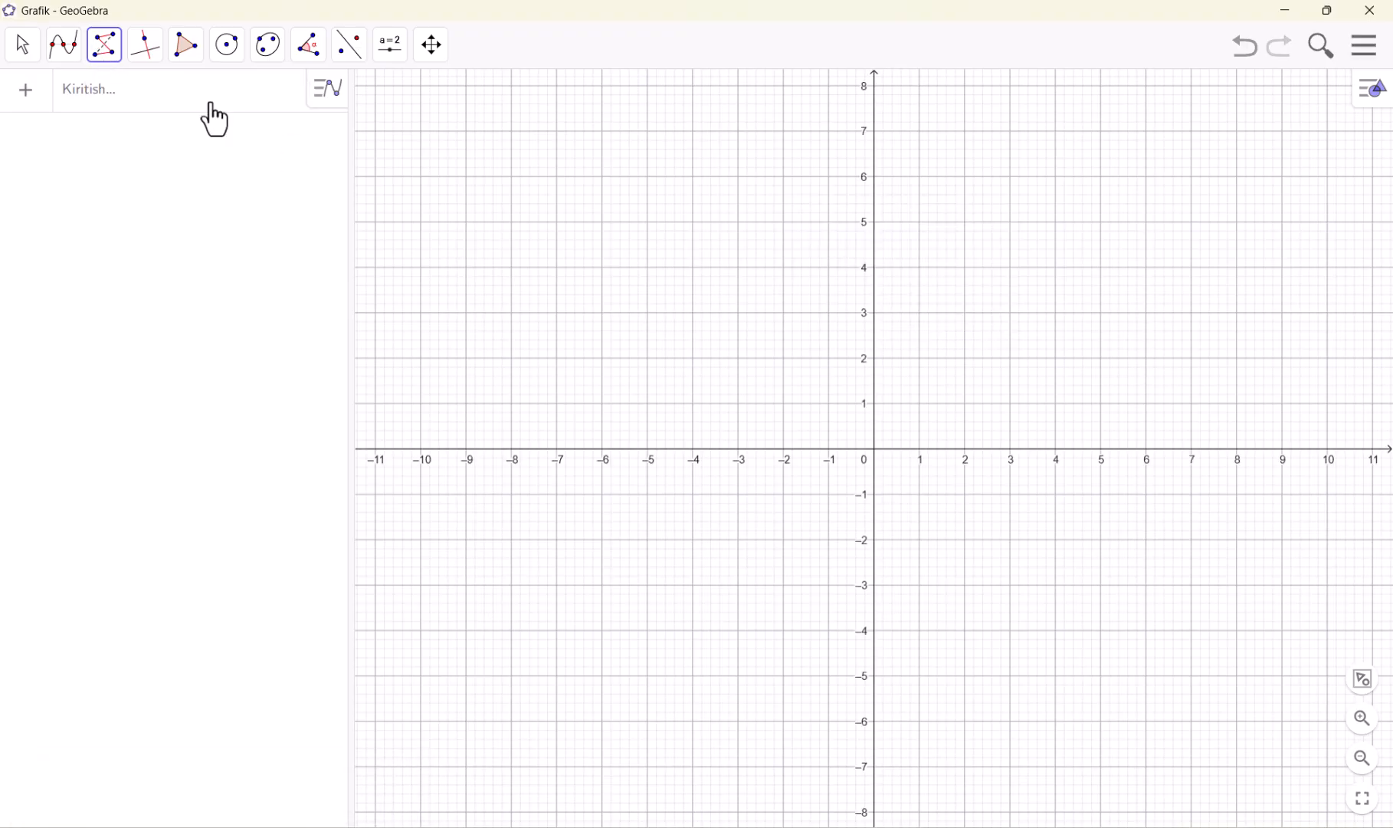
Draw vectors with the Vektor tool from the origin to (4, 4), (2, -3) and (-6, -4), and from (-8, 4) to (-3, 6)
left_click(106, 59)
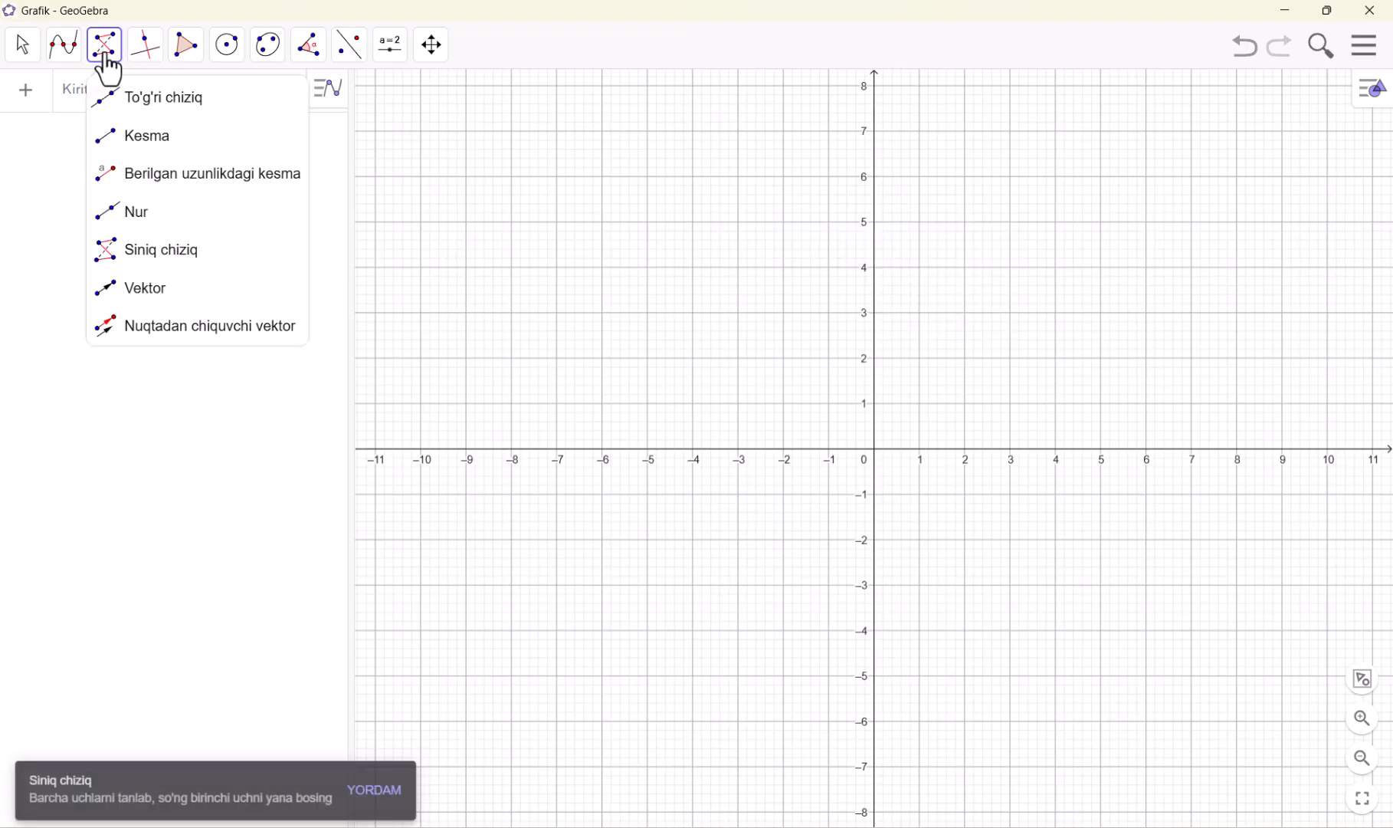
left_click(170, 292)
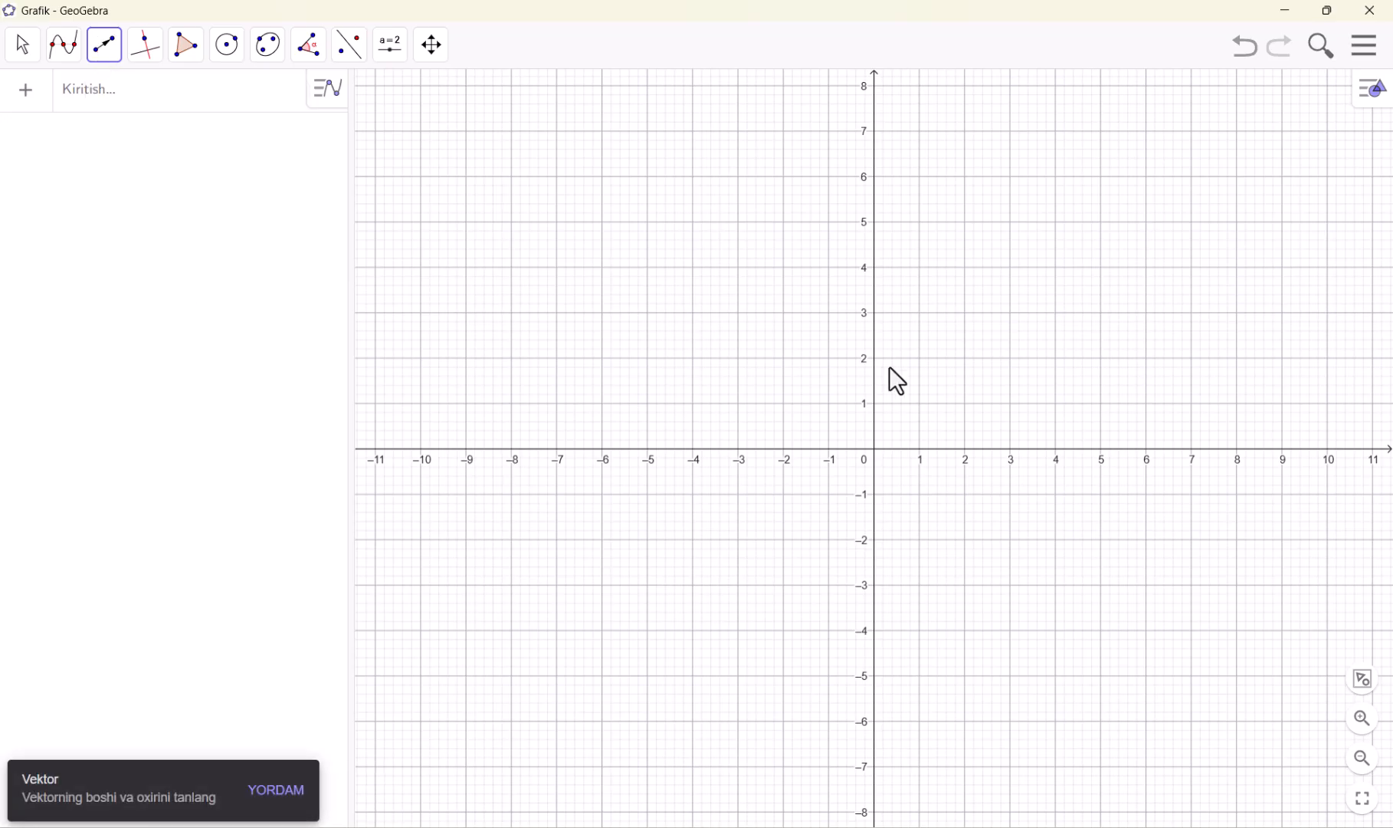
left_click(875, 450)
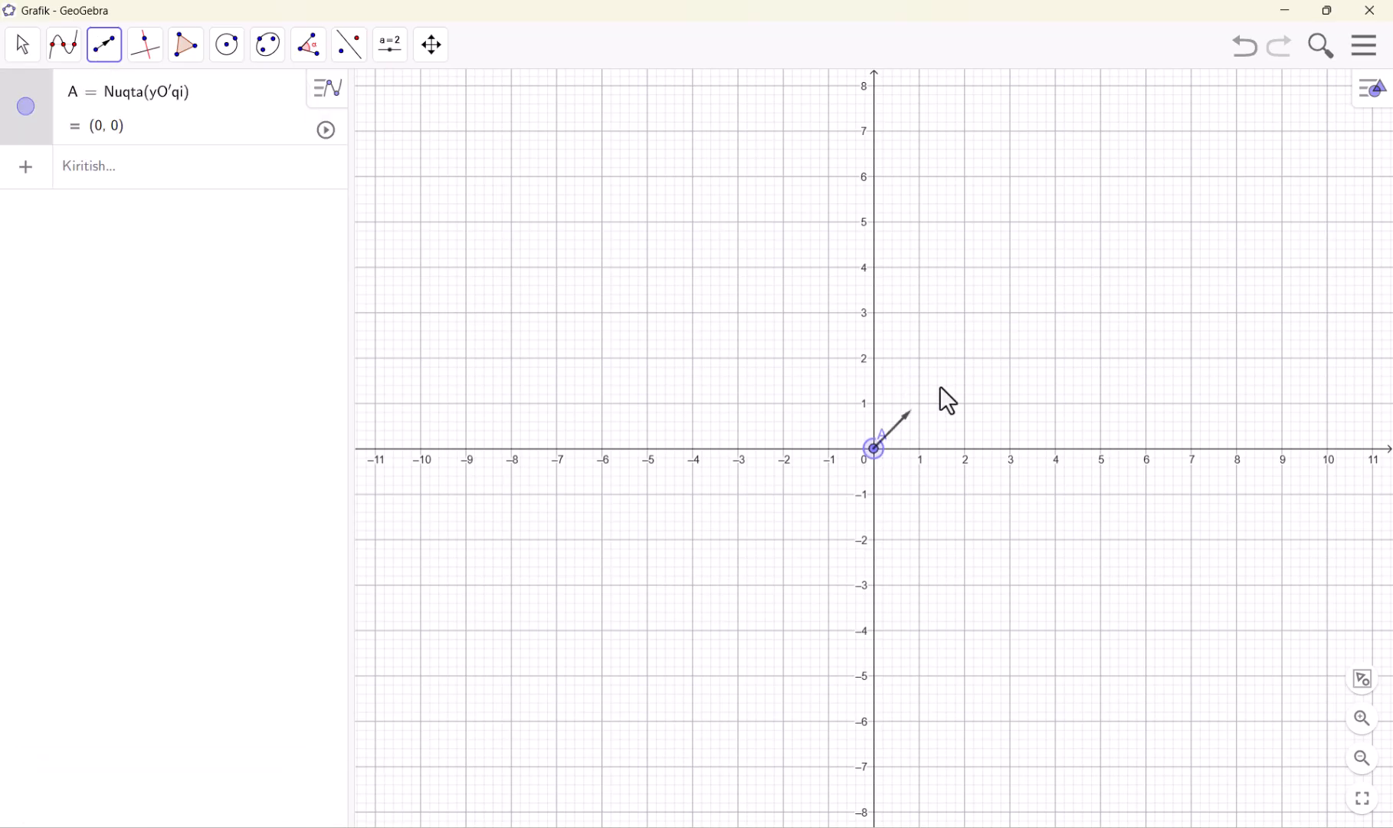
left_click(1055, 267)
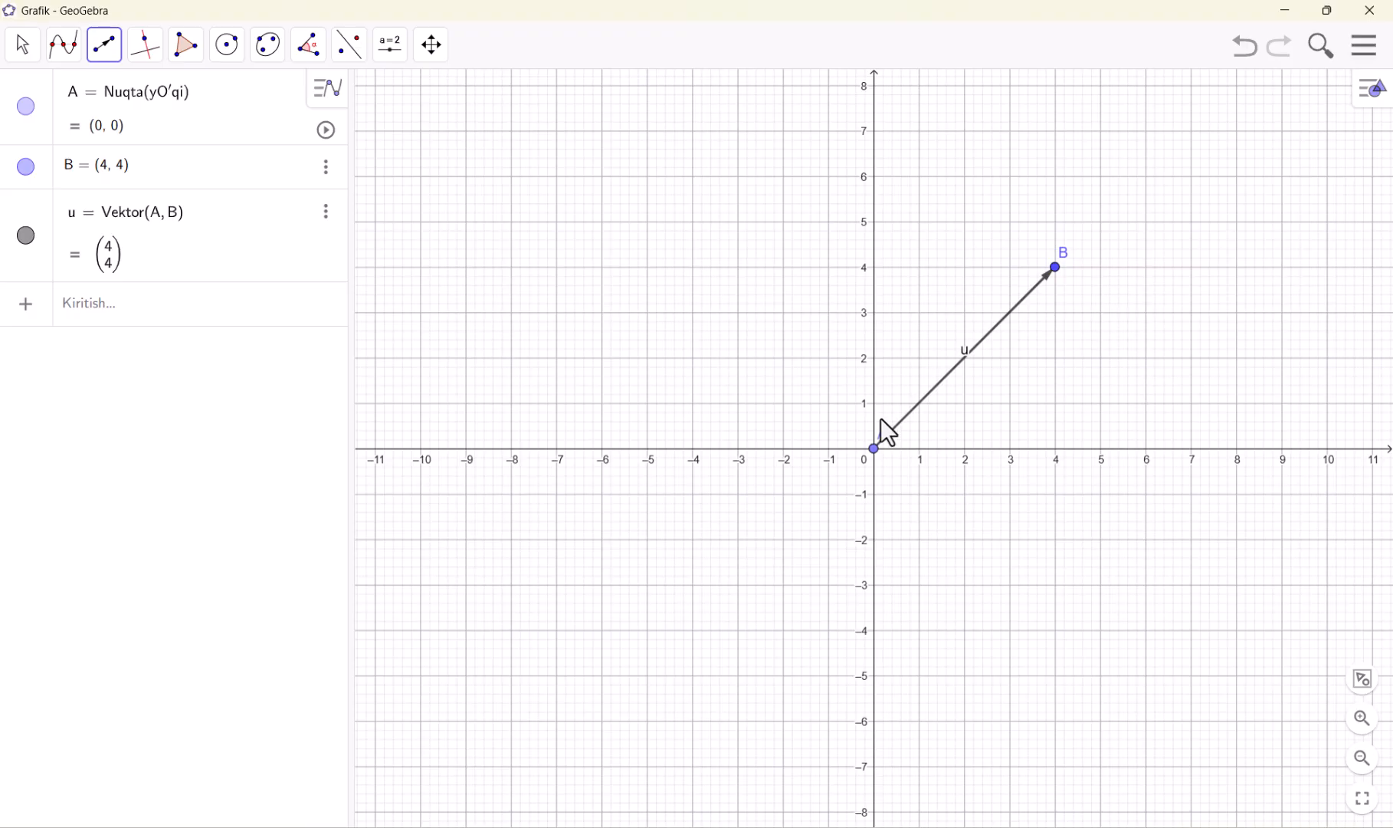
left_click(877, 458)
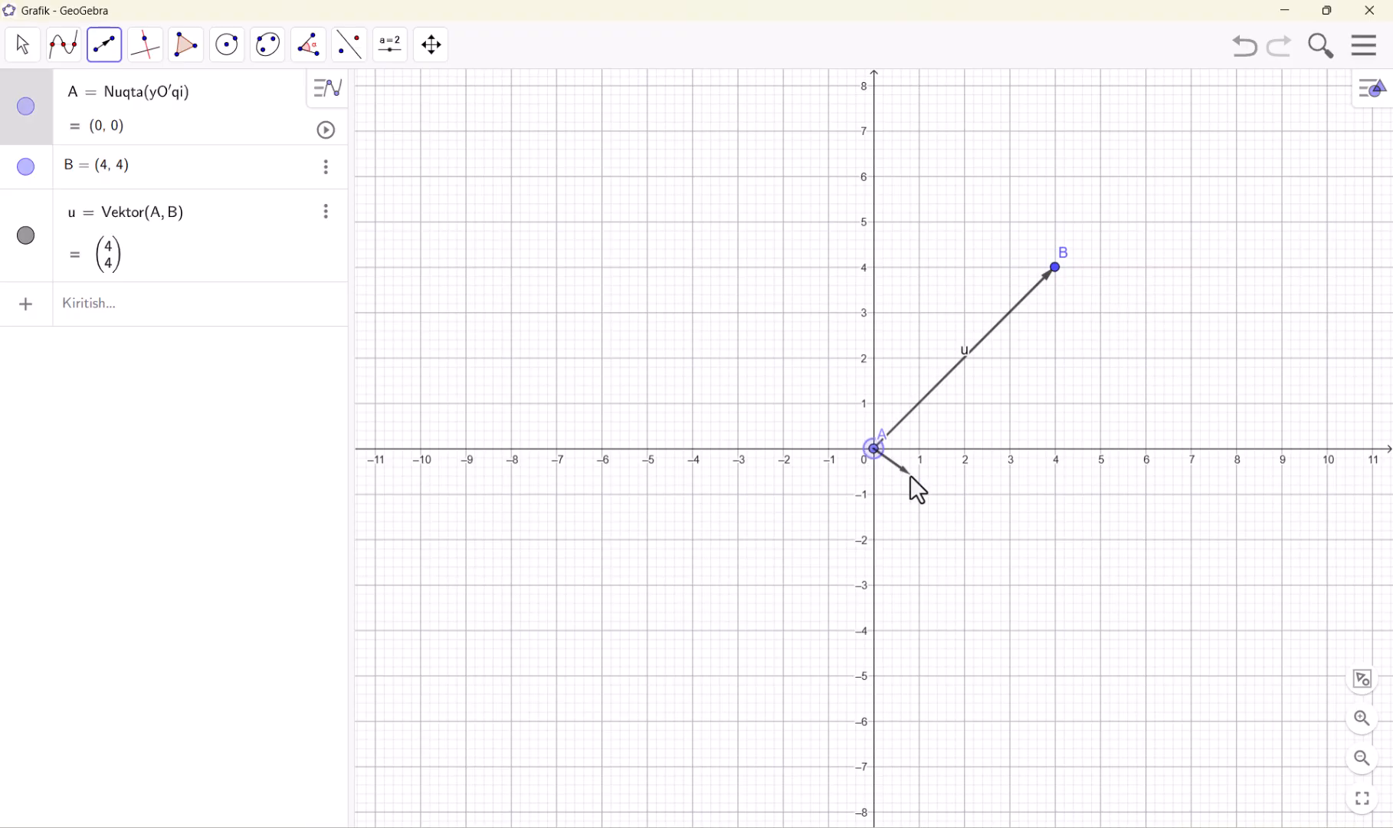
left_click(964, 584)
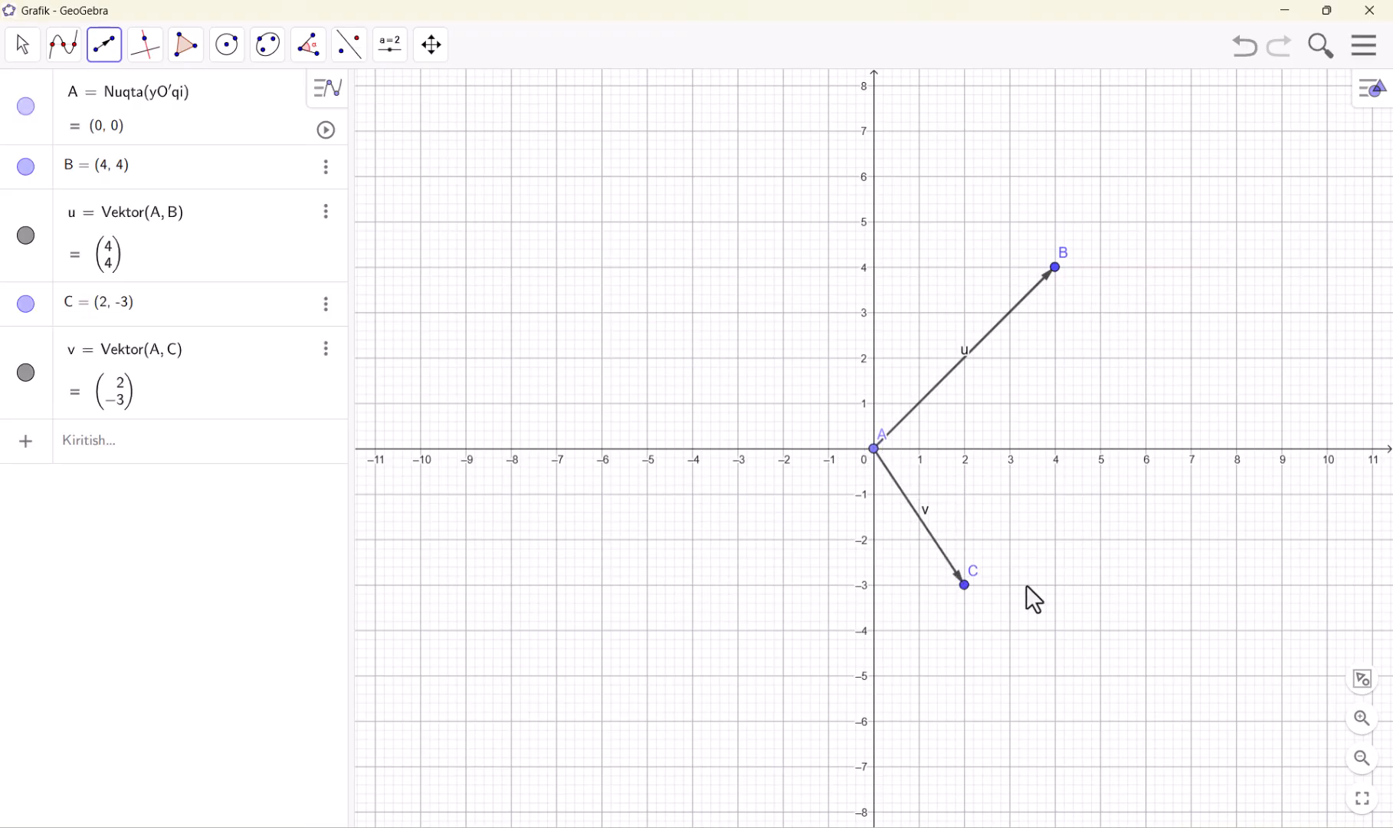
left_click(873, 458)
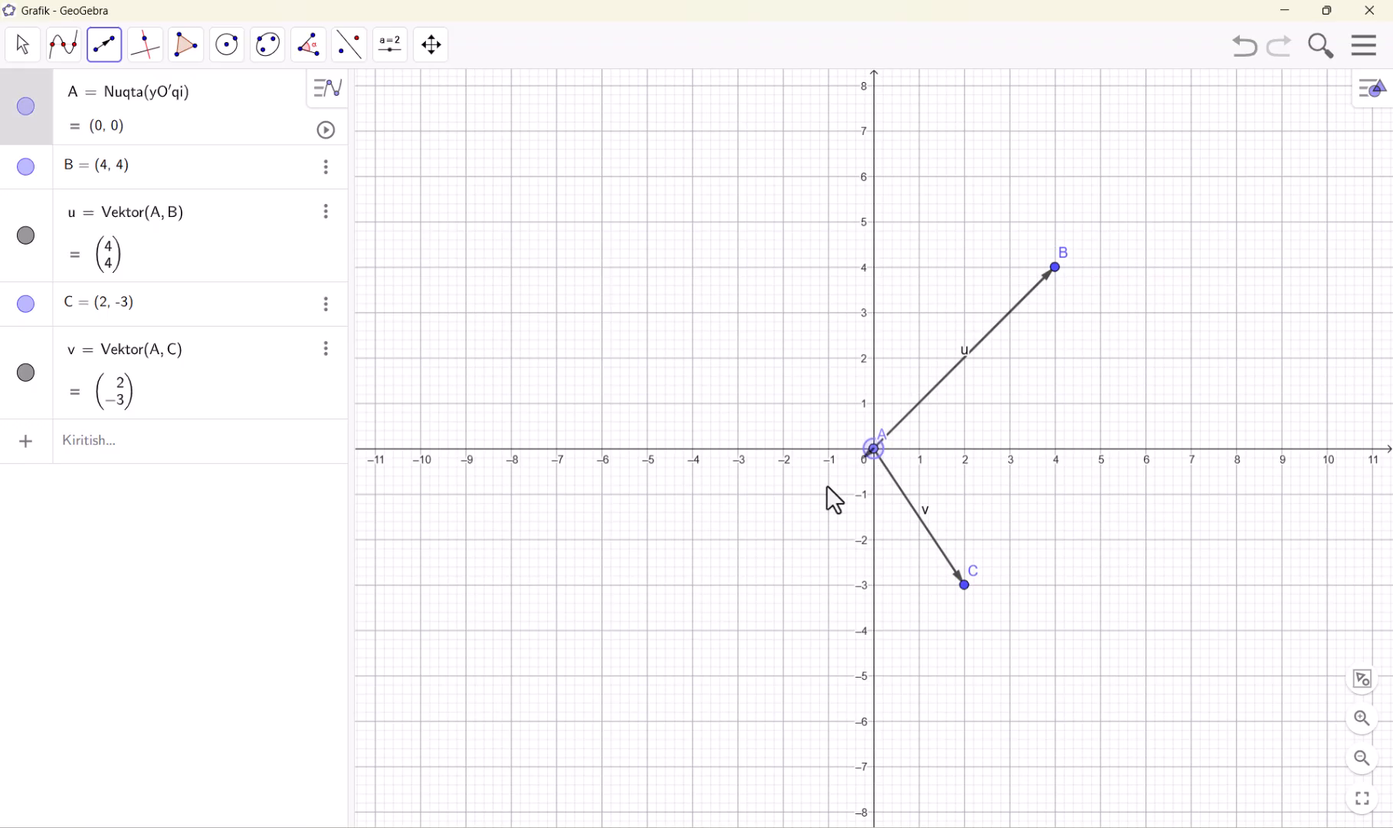
left_click(604, 629)
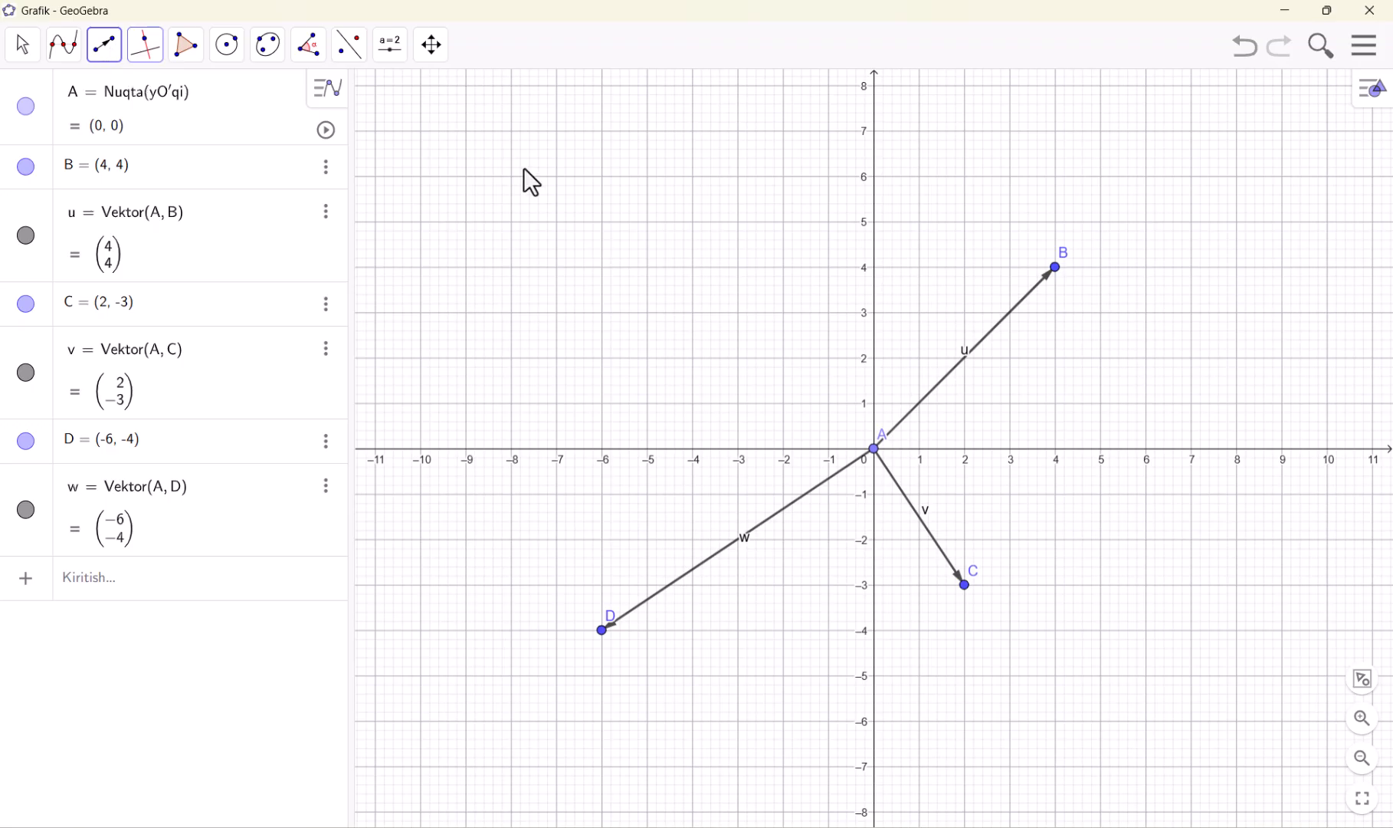
left_click(512, 267)
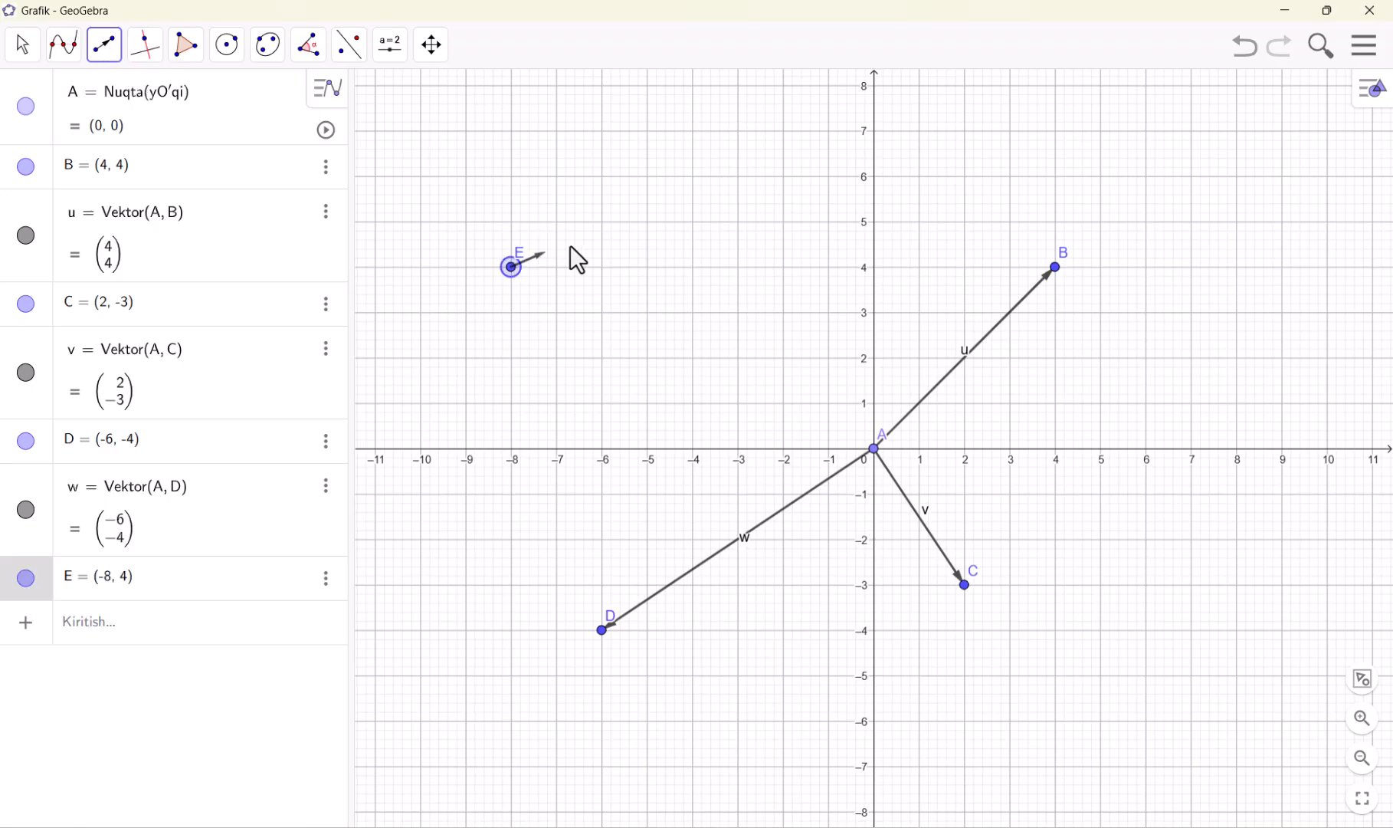
left_click(738, 176)
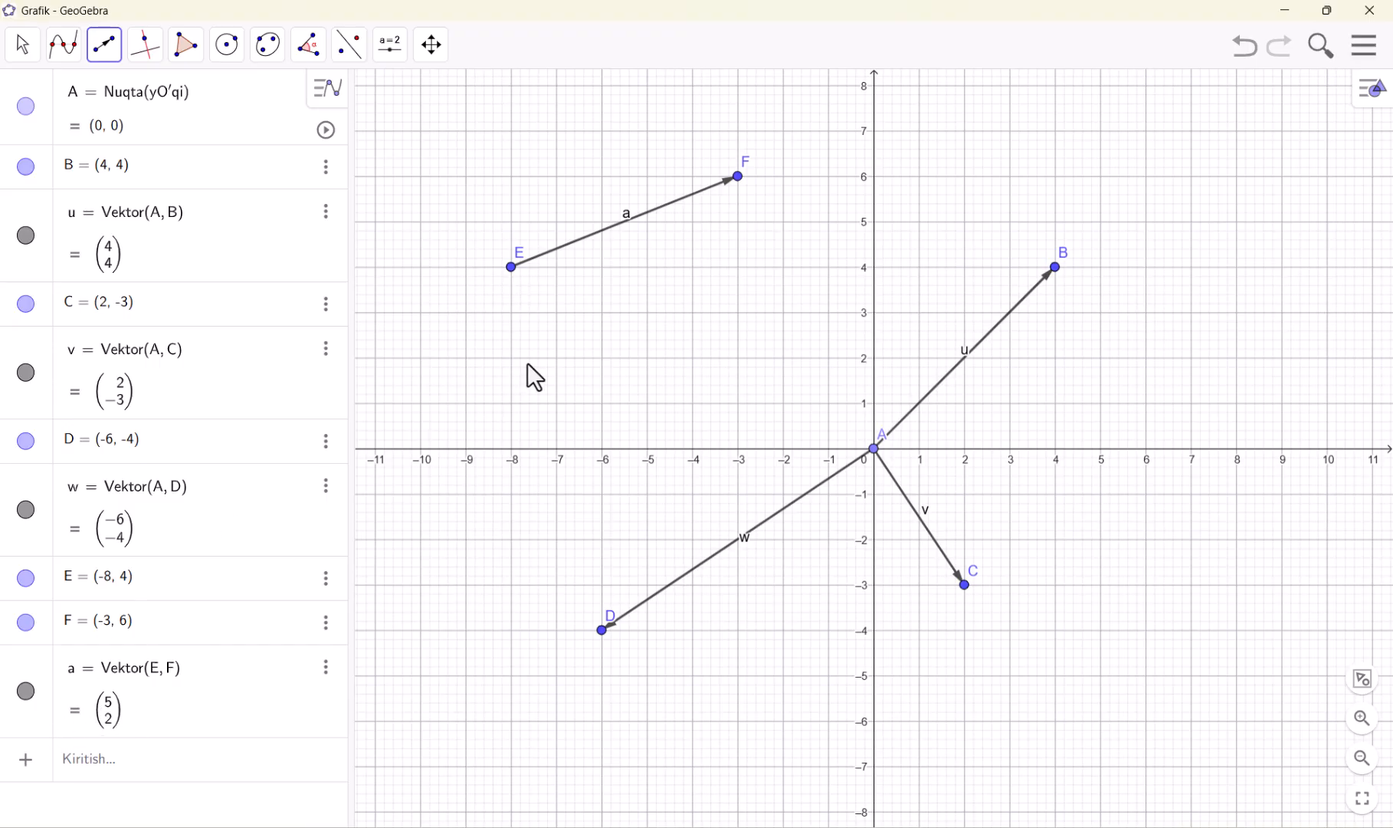
Undo all four drawn vectors
left_click(1245, 50)
left_click(1244, 51)
left_click(1245, 52)
left_click(1245, 52)
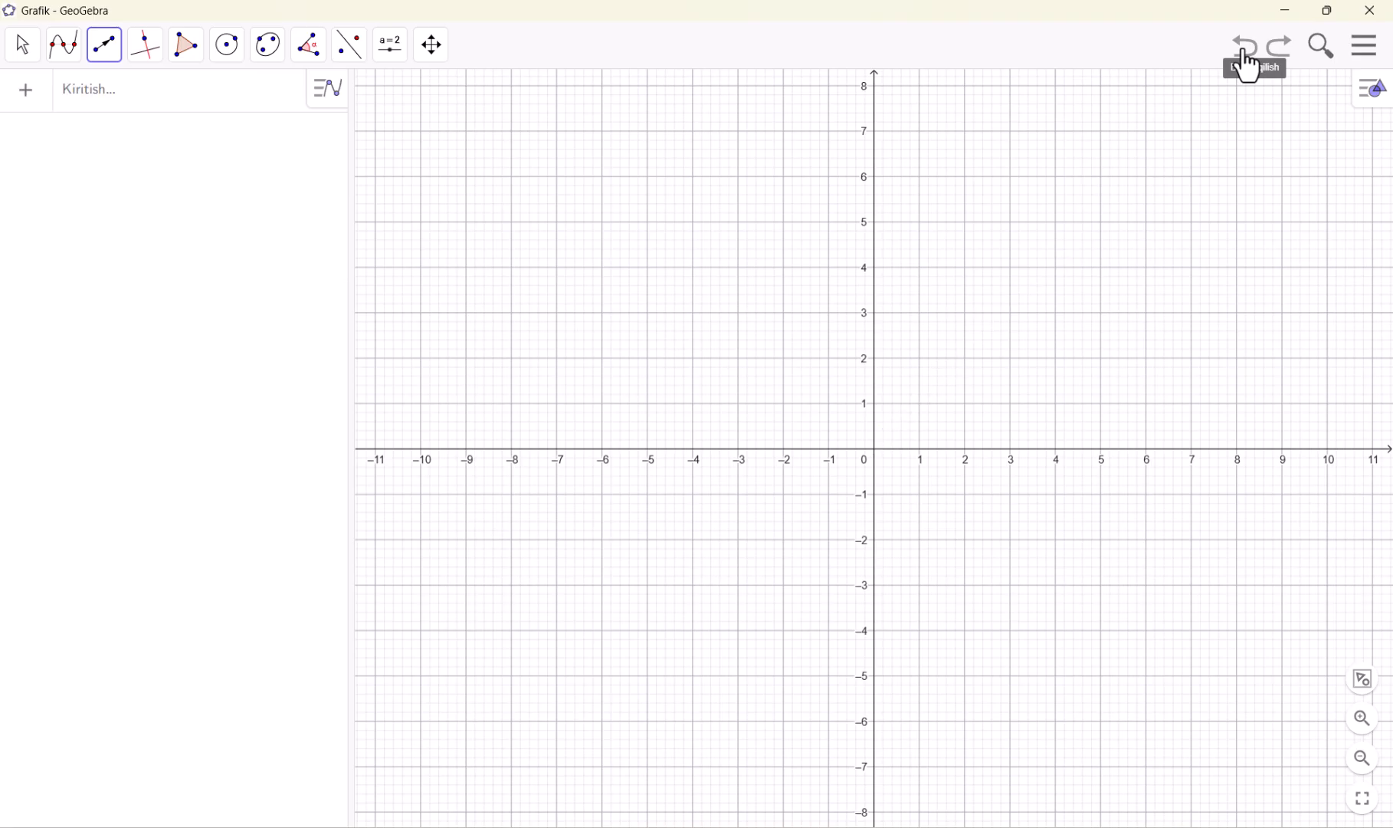
left_click(108, 48)
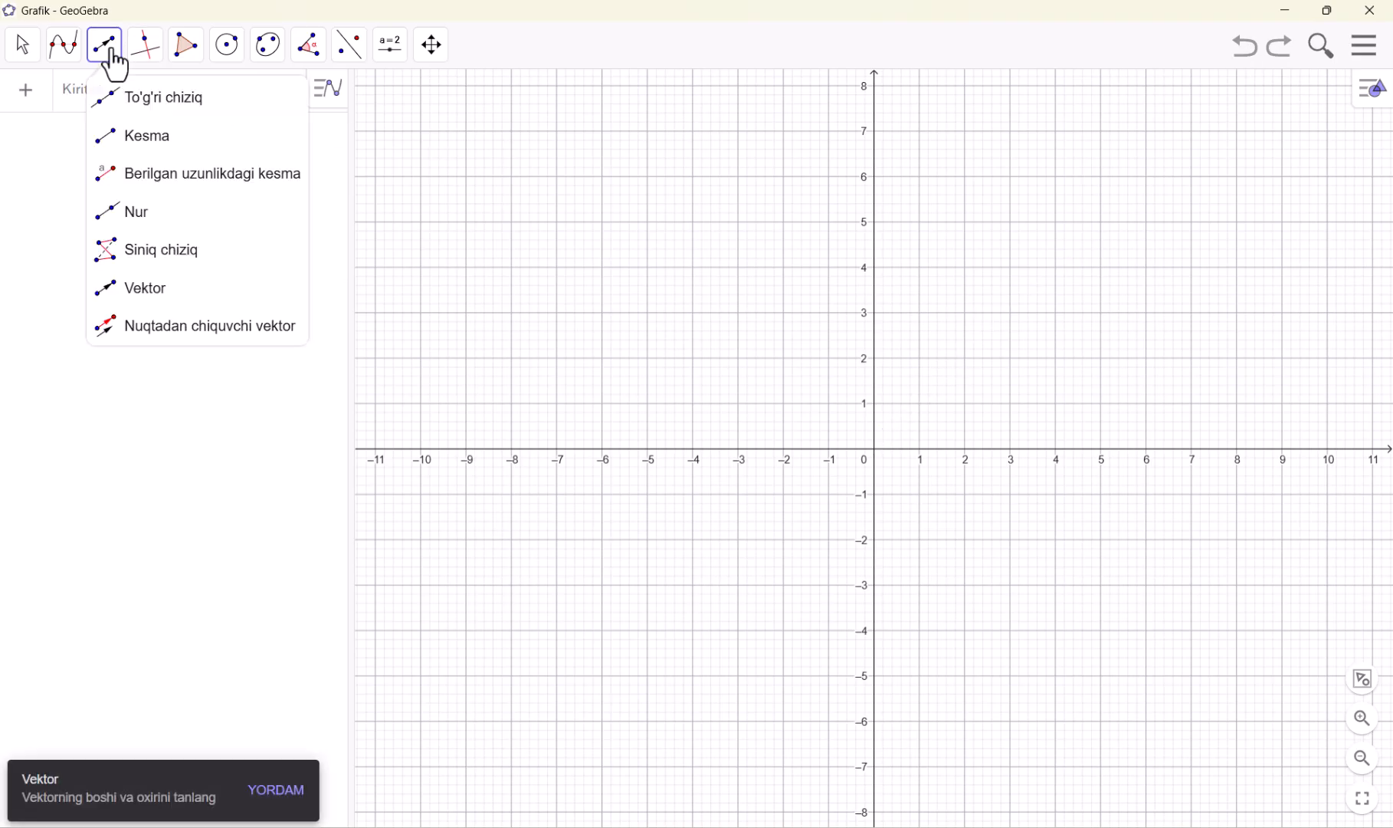
mouse_move(159, 67)
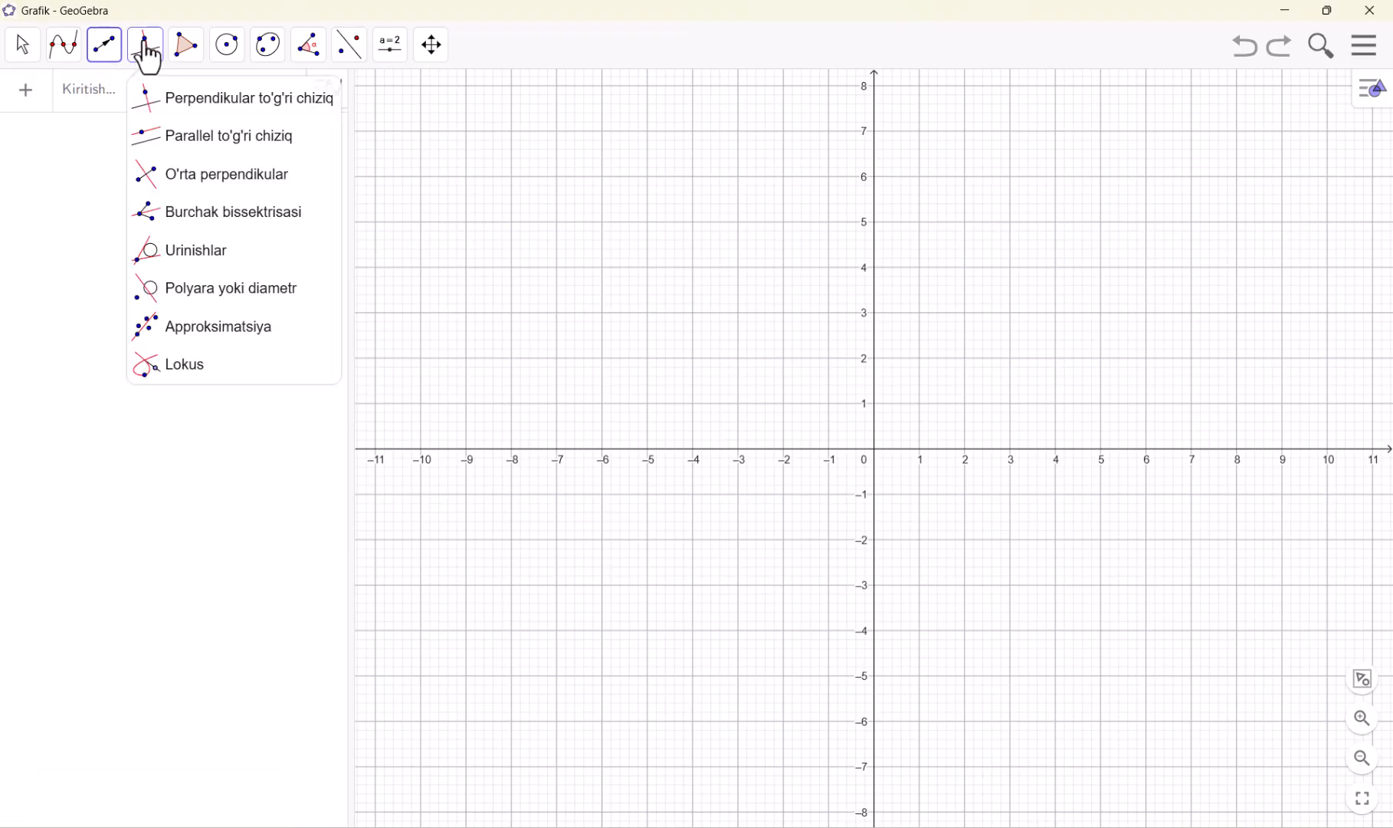
mouse_move(227, 51)
left_click(367, 101)
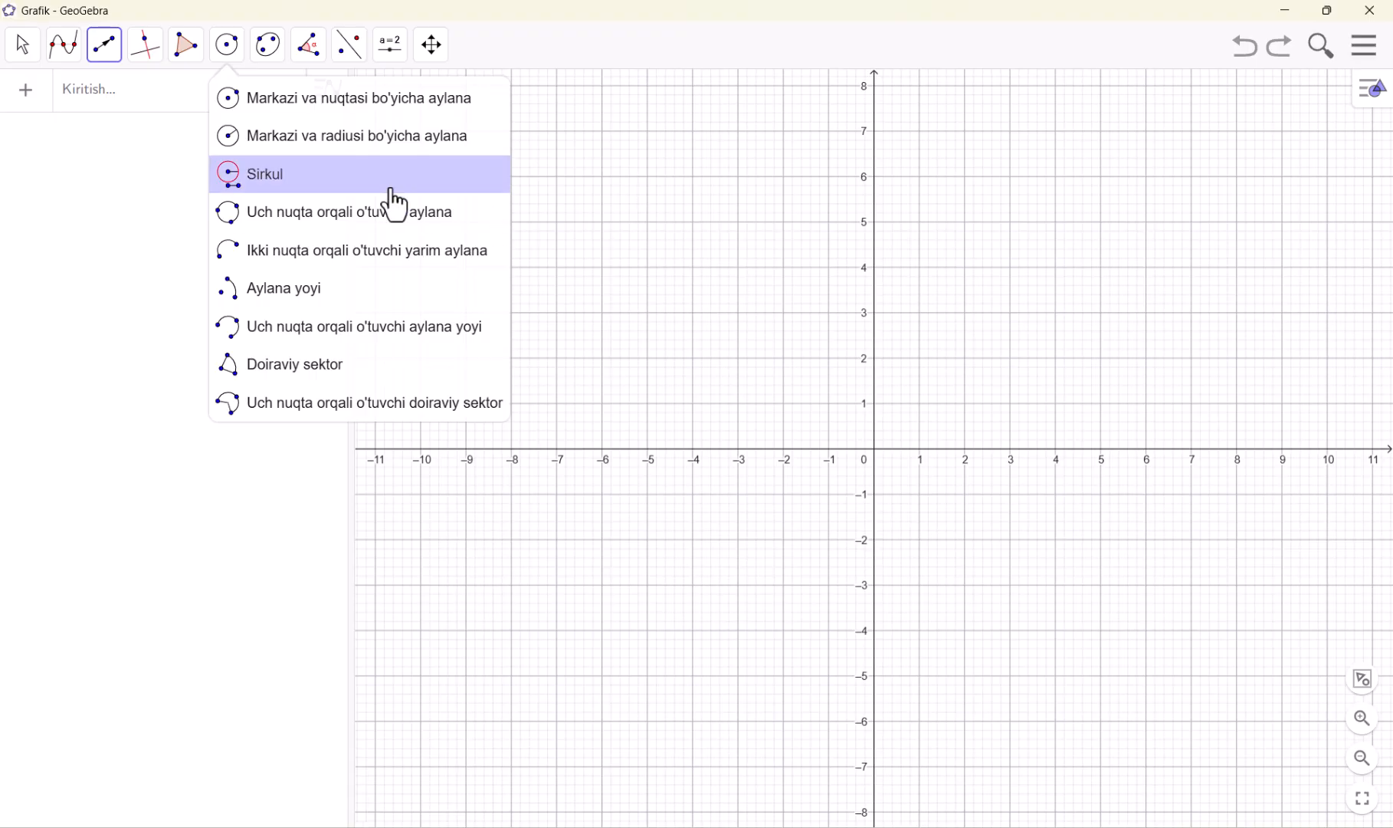
Draw a line through (-5, 2) and (1, 1), and hide the coordinate axes
mouse_move(105, 65)
left_click(114, 100)
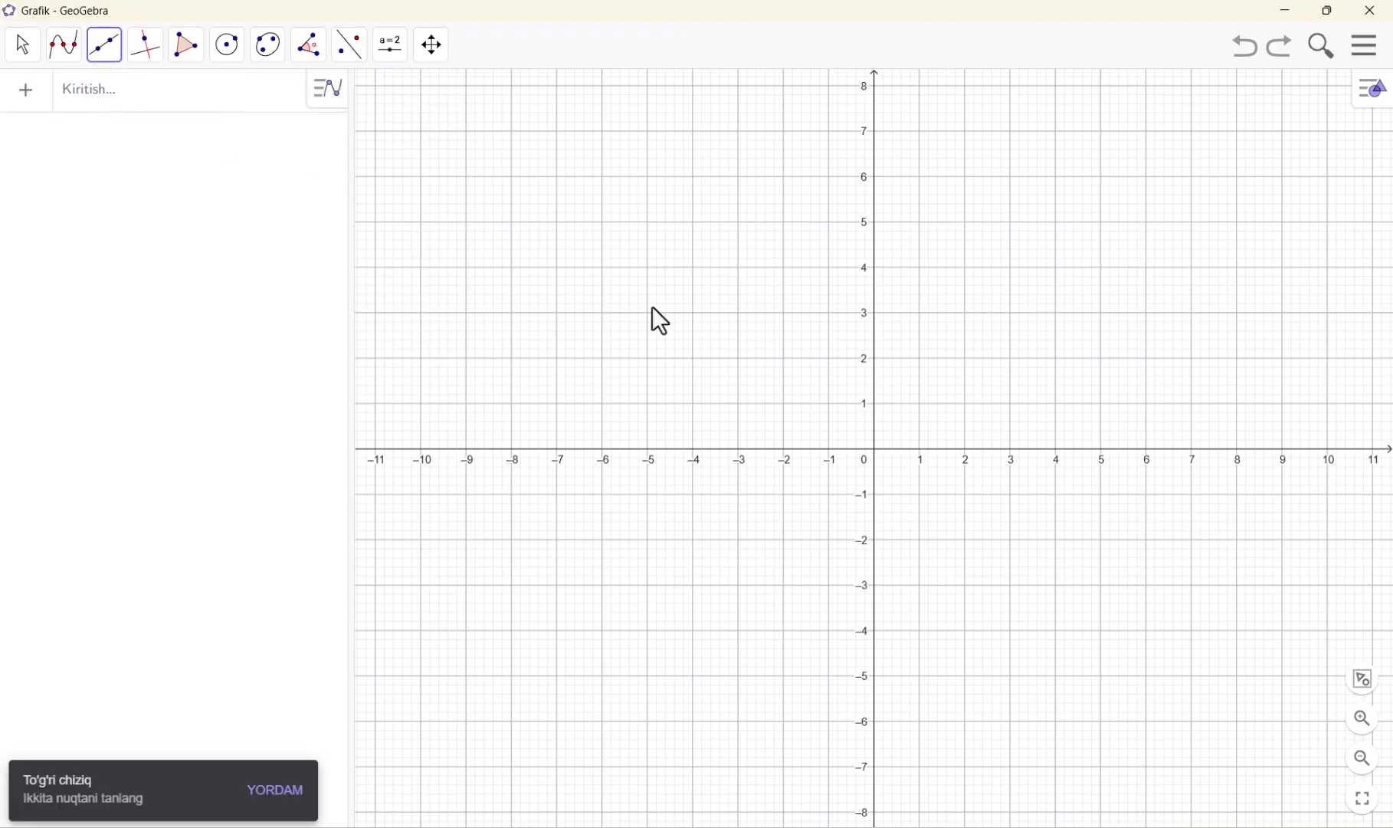
left_click(647, 359)
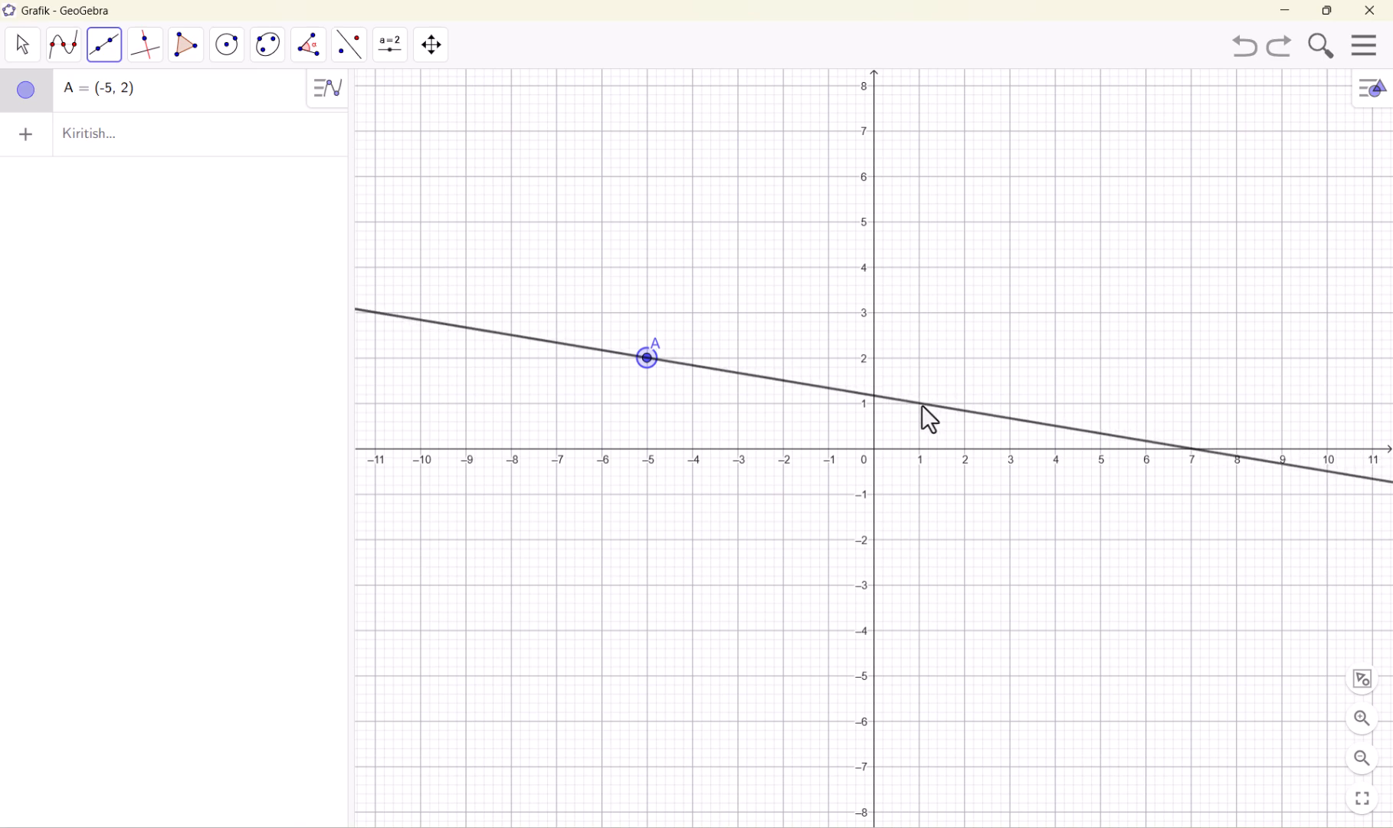
left_click(920, 403)
right_click(1026, 239)
left_click(1056, 257)
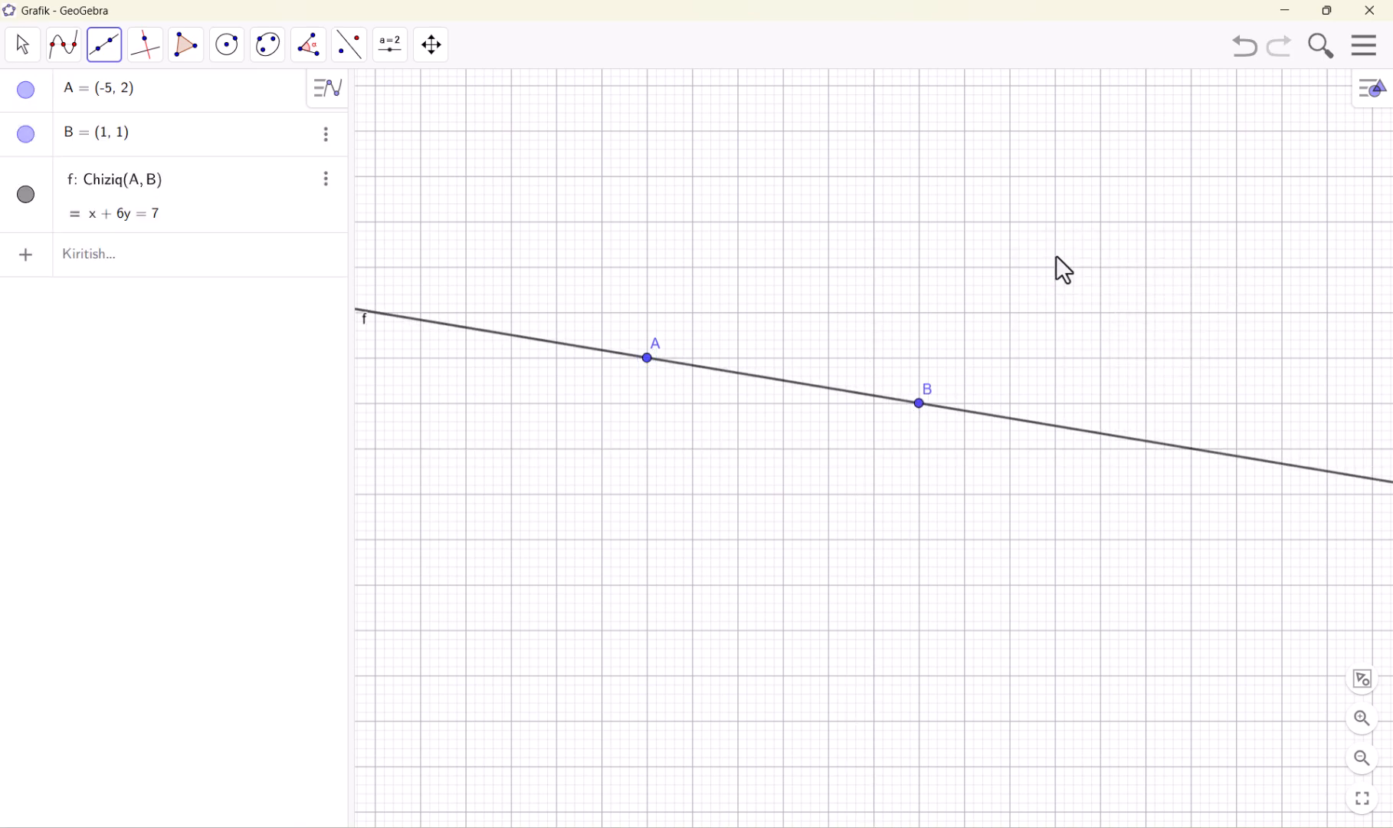
Construct a perpendicular to line f through (-1, 6), and a perpendicular to that new line through (2, -4)
left_click(156, 55)
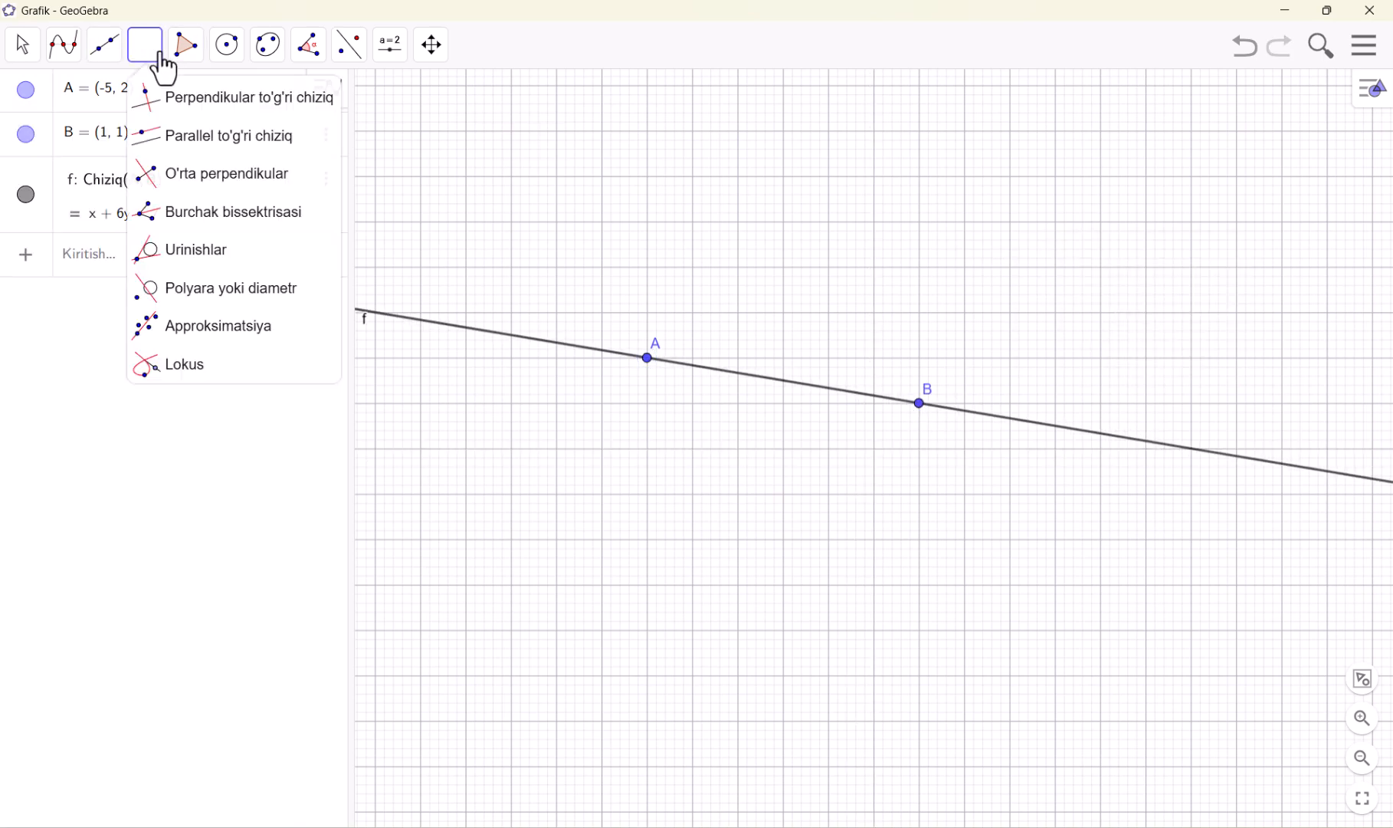
left_click(185, 101)
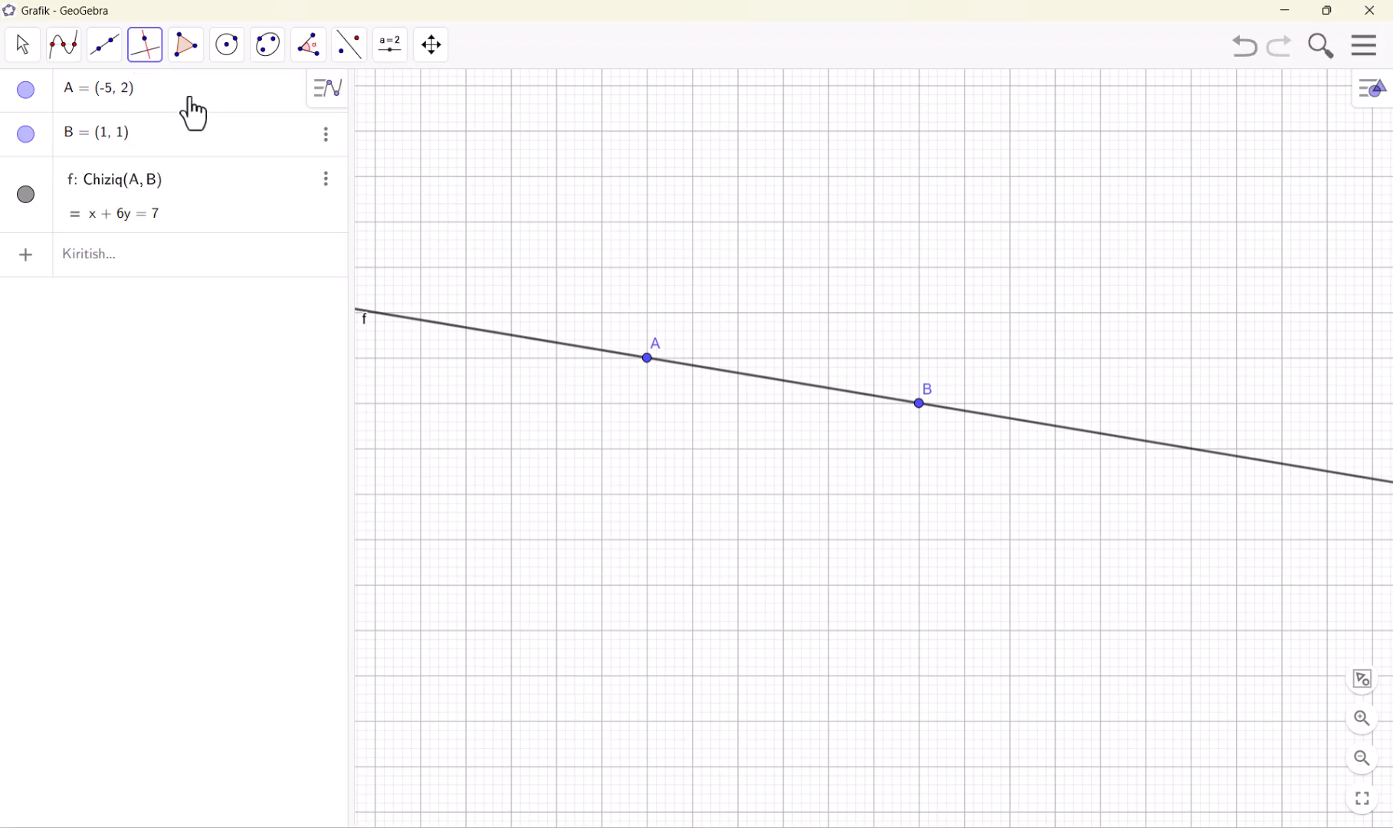
left_click(828, 177)
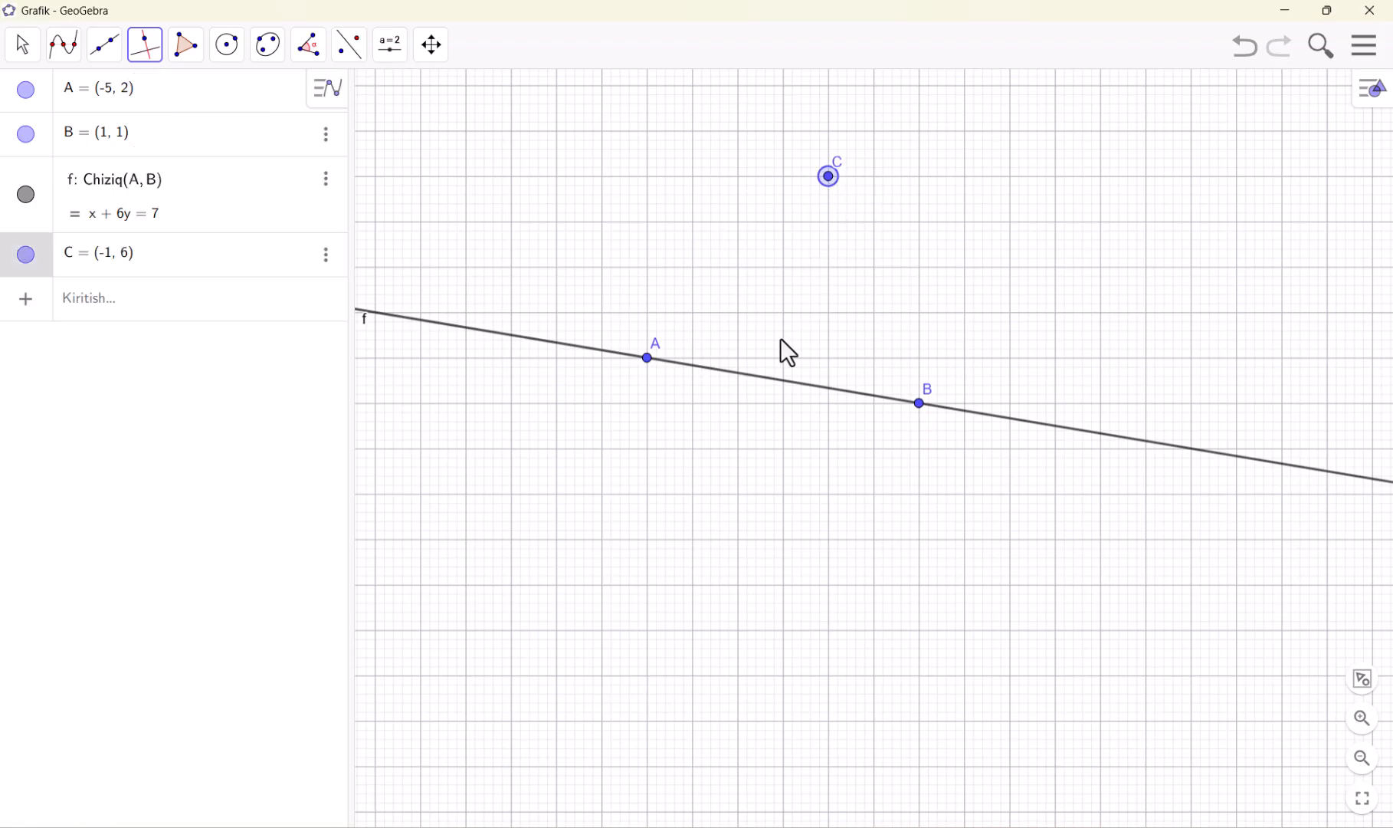
left_click(748, 375)
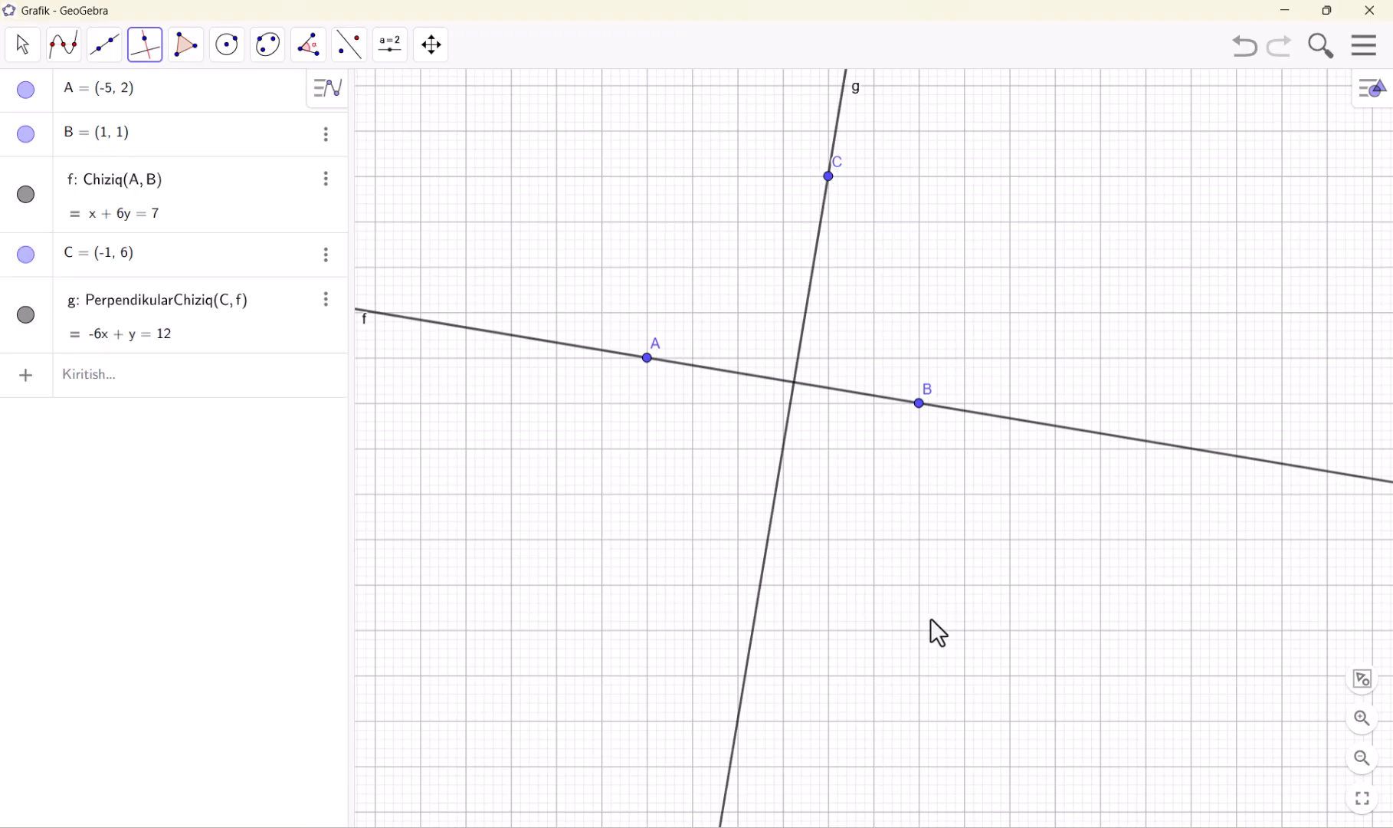
left_click(965, 631)
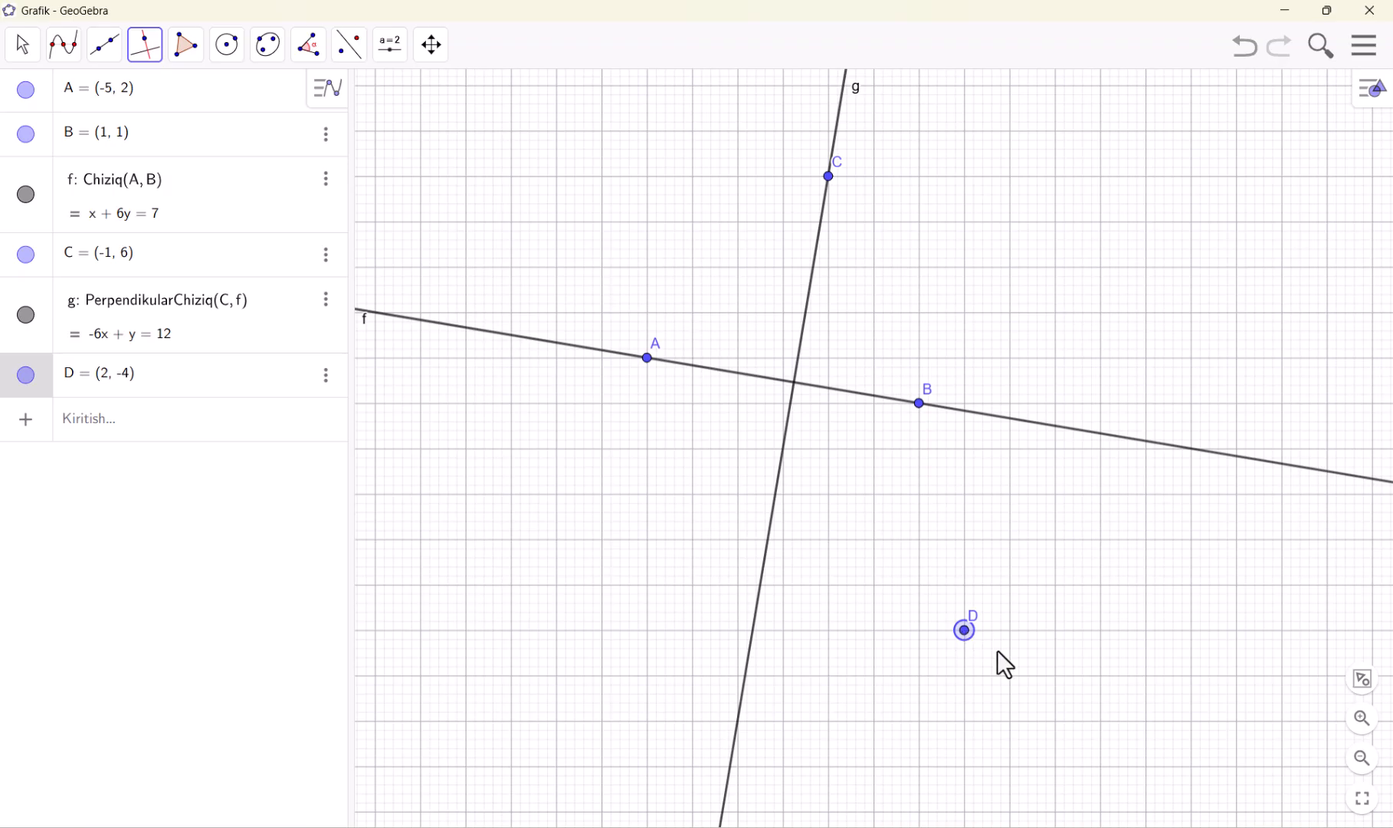
left_click(766, 541)
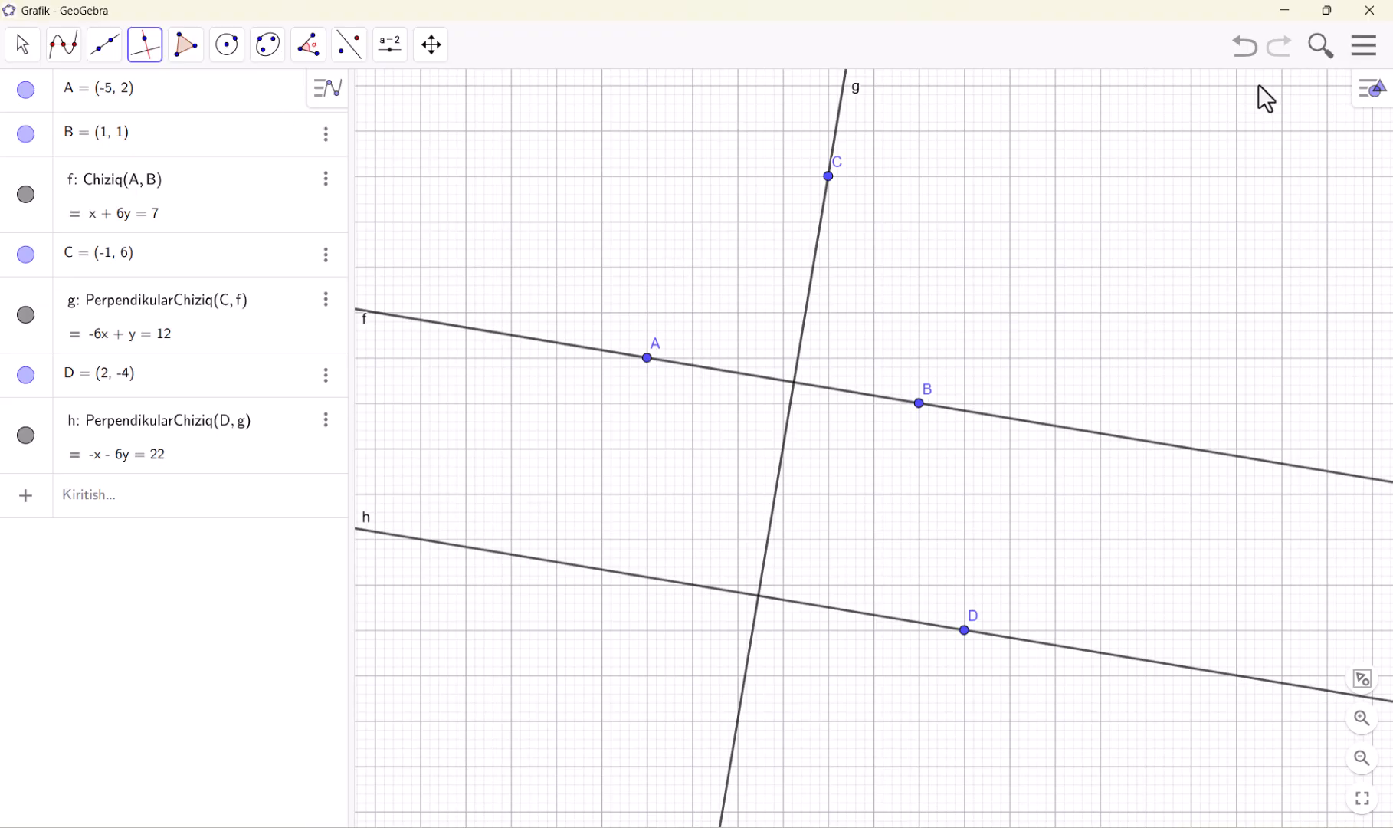
Undo both perpendiculars, the hidden axes and the original line to clear the drawing area
left_click(1247, 56)
left_click(1248, 54)
left_click(1247, 55)
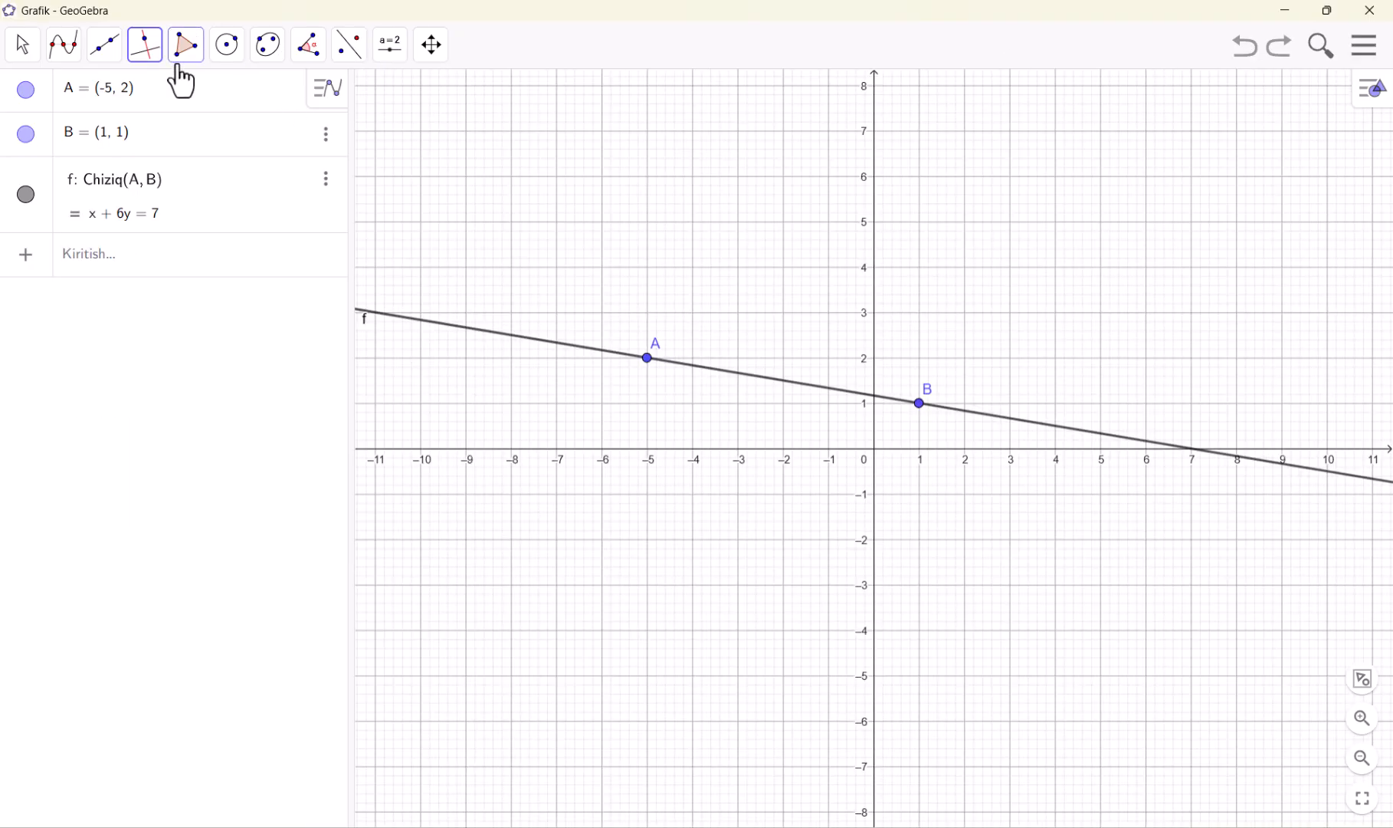
left_click(1246, 55)
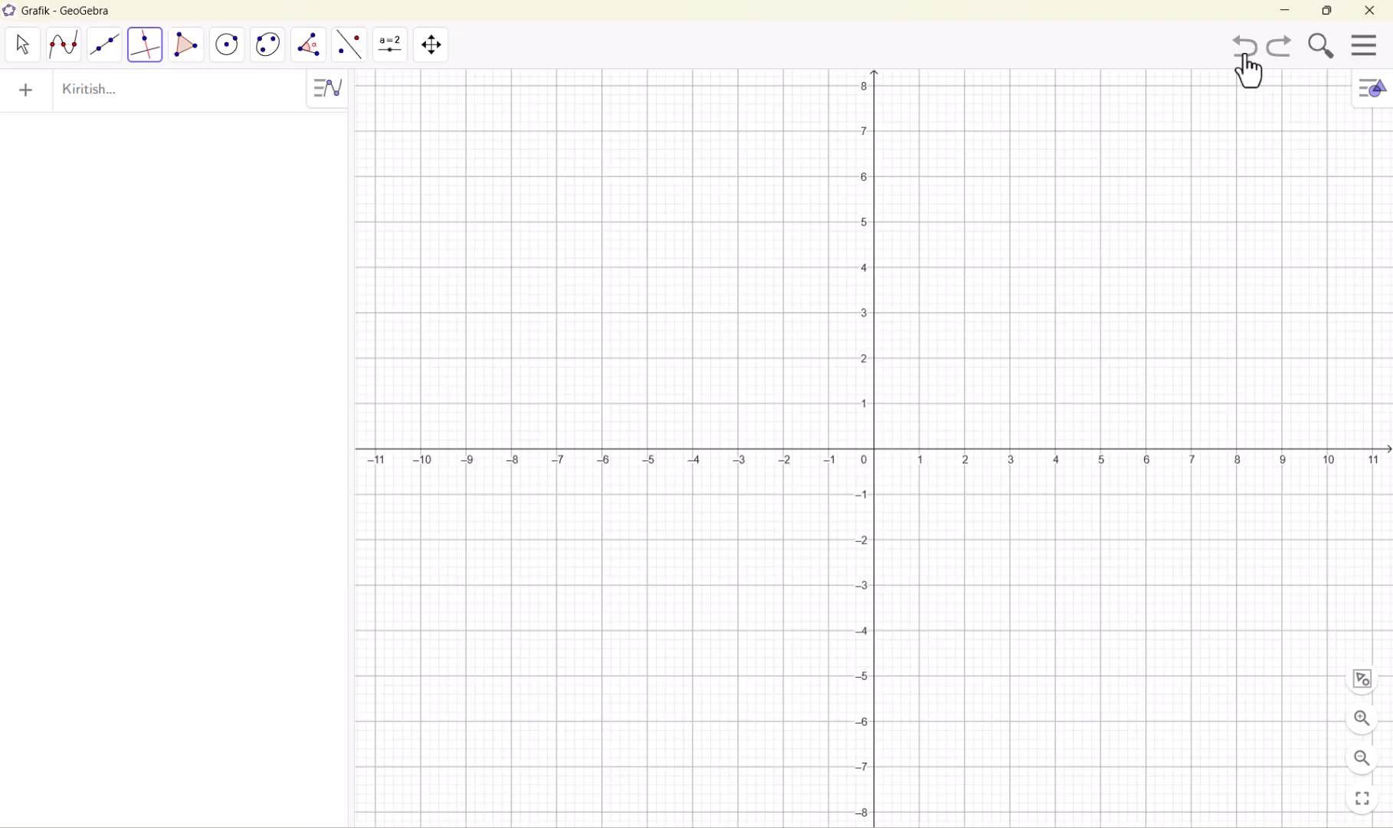
Hide the coordinate axes in the empty drawing area, keeping the grid
left_click(143, 46)
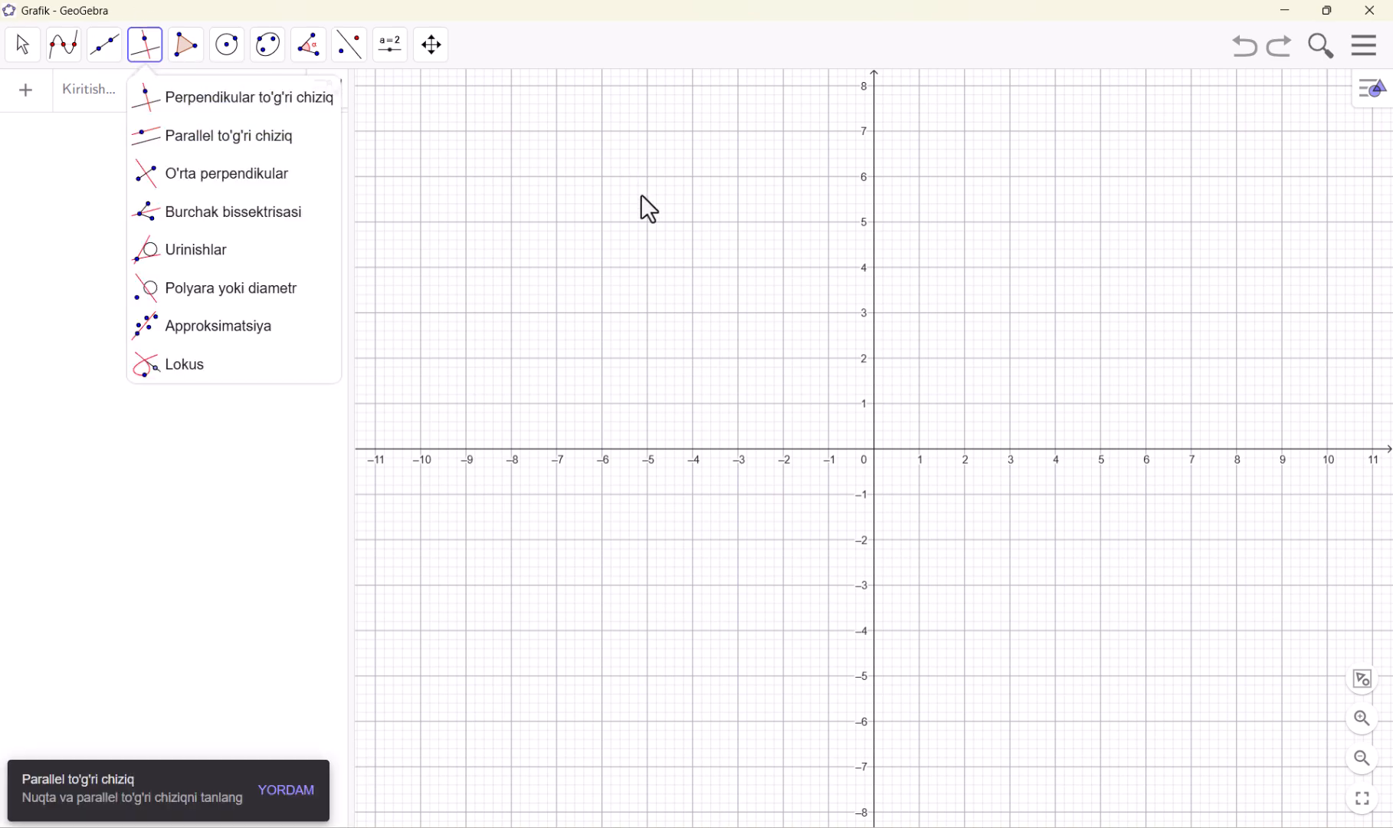
right_click(652, 239)
left_click(686, 265)
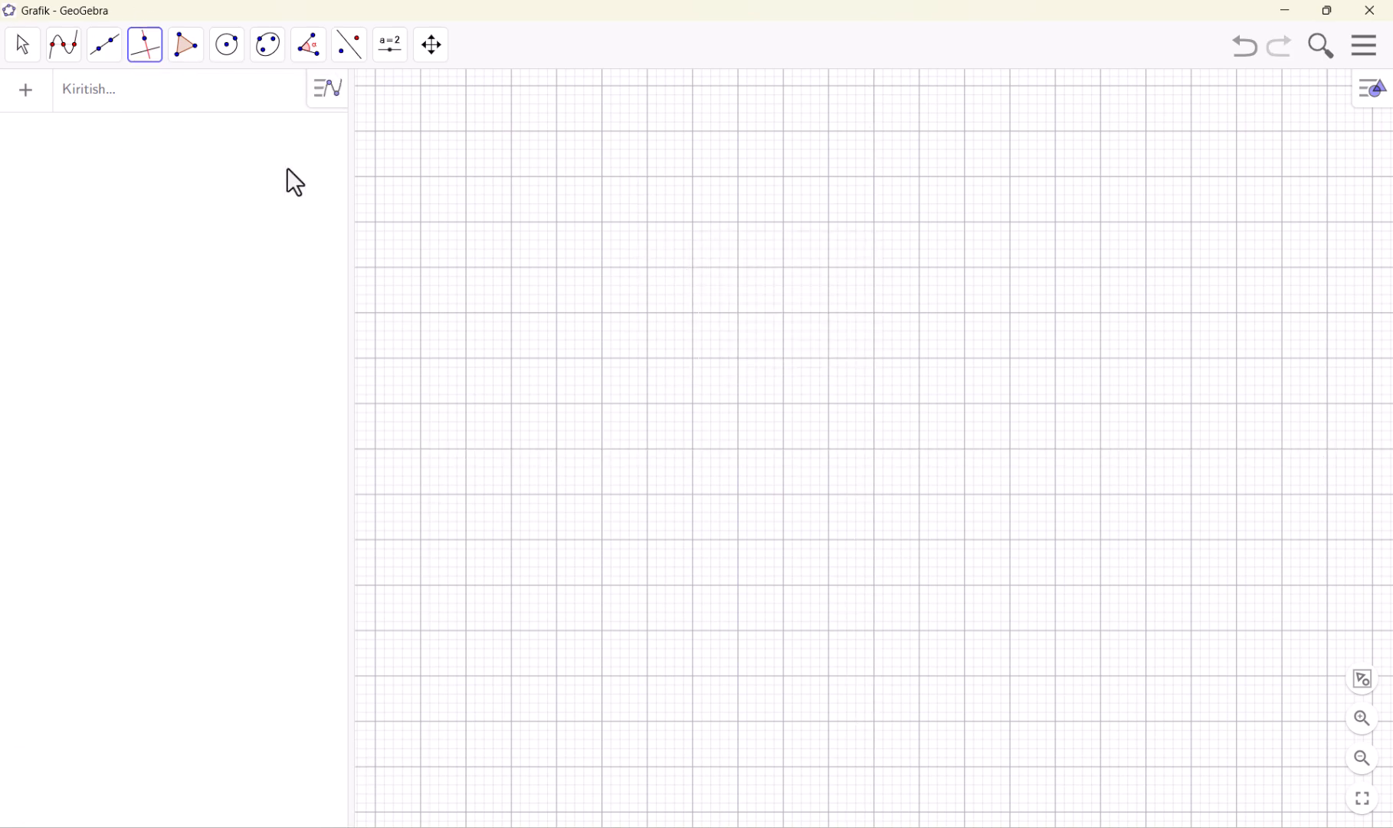
Draw a horizontal line through (-7, 0) and (4, 0) with the To'g'ri chiziq tool
left_click(121, 58)
left_click(142, 101)
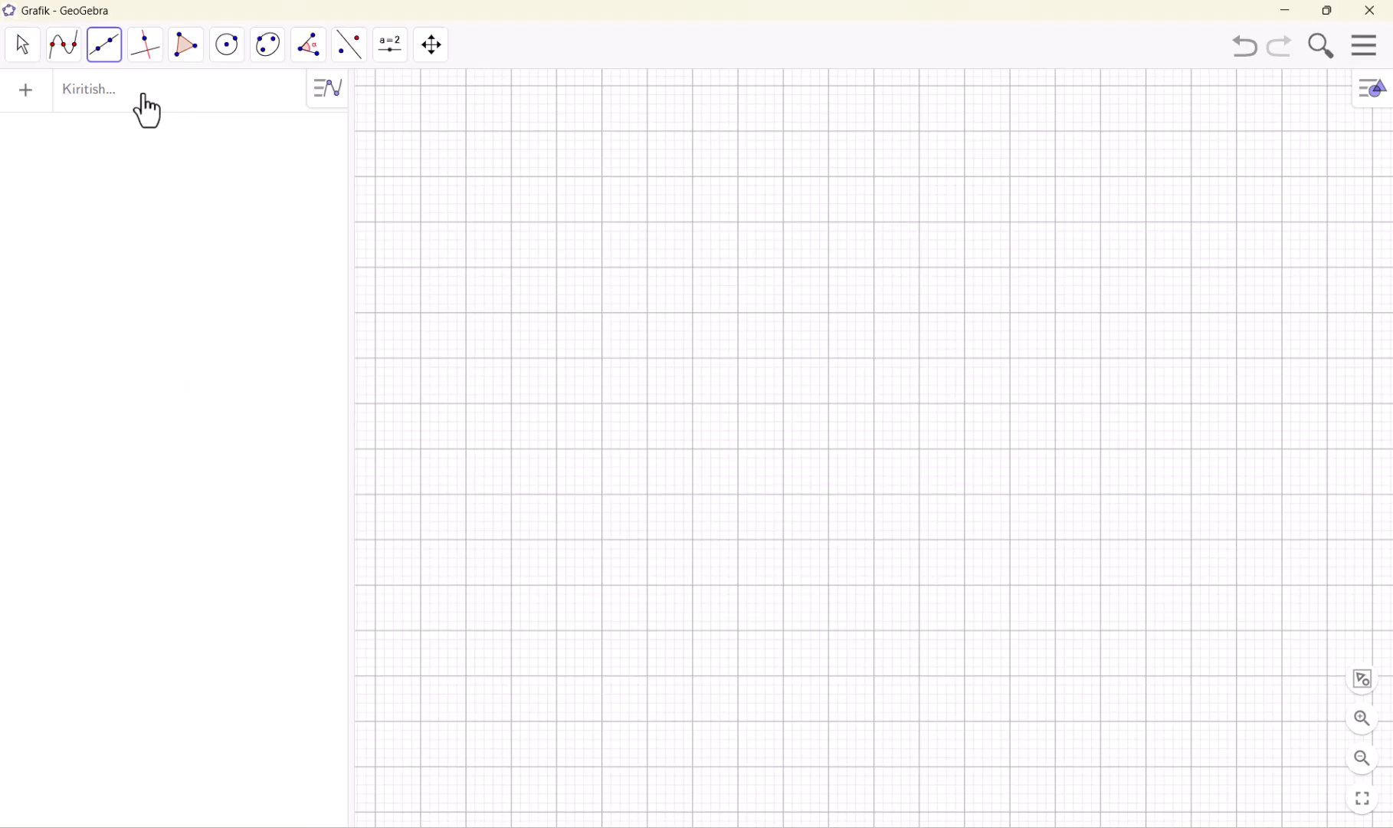
left_click(555, 451)
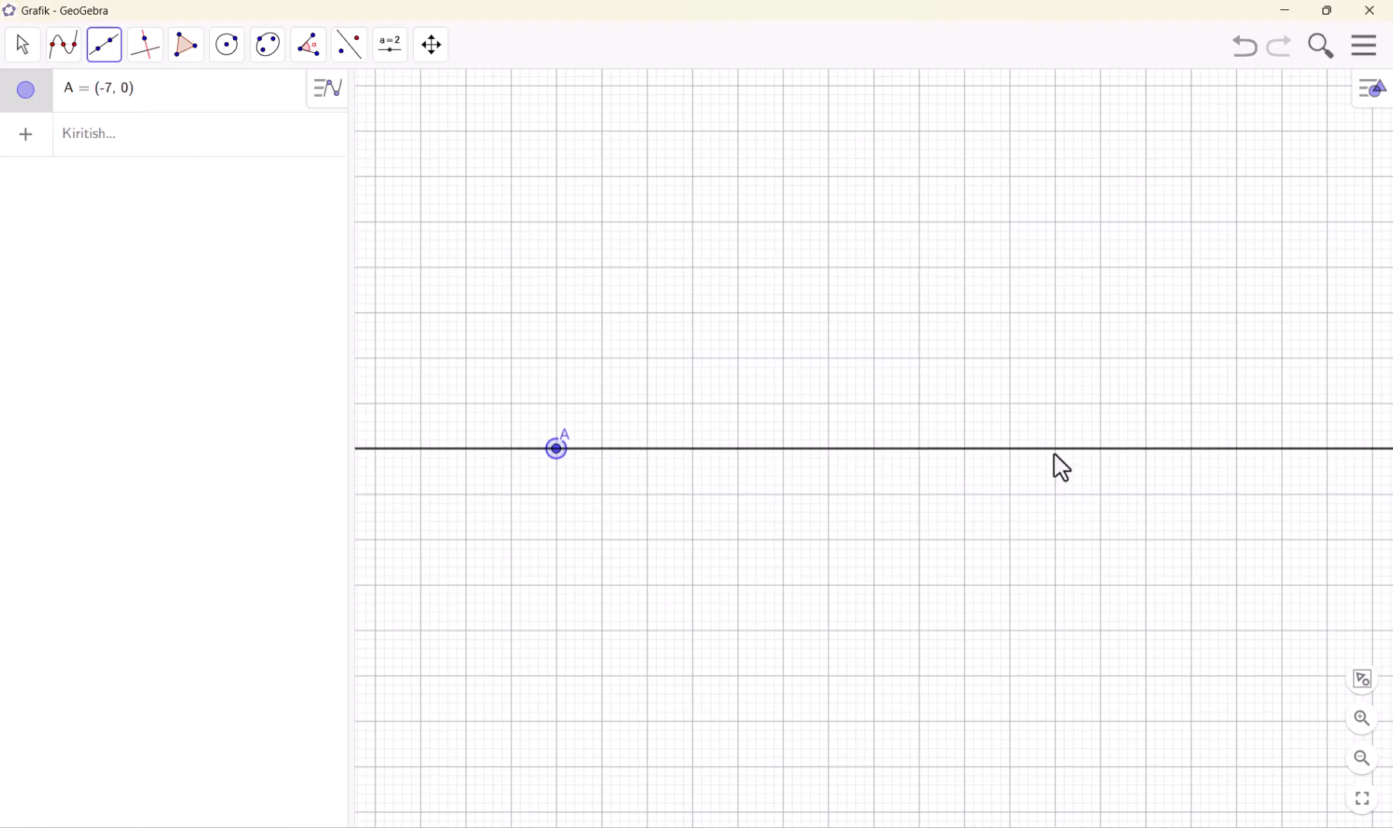
left_click(1055, 450)
Construct a line through (-3, 4) parallel to line AB with the Parallel to'g'ri chiziq tool
left_click(149, 60)
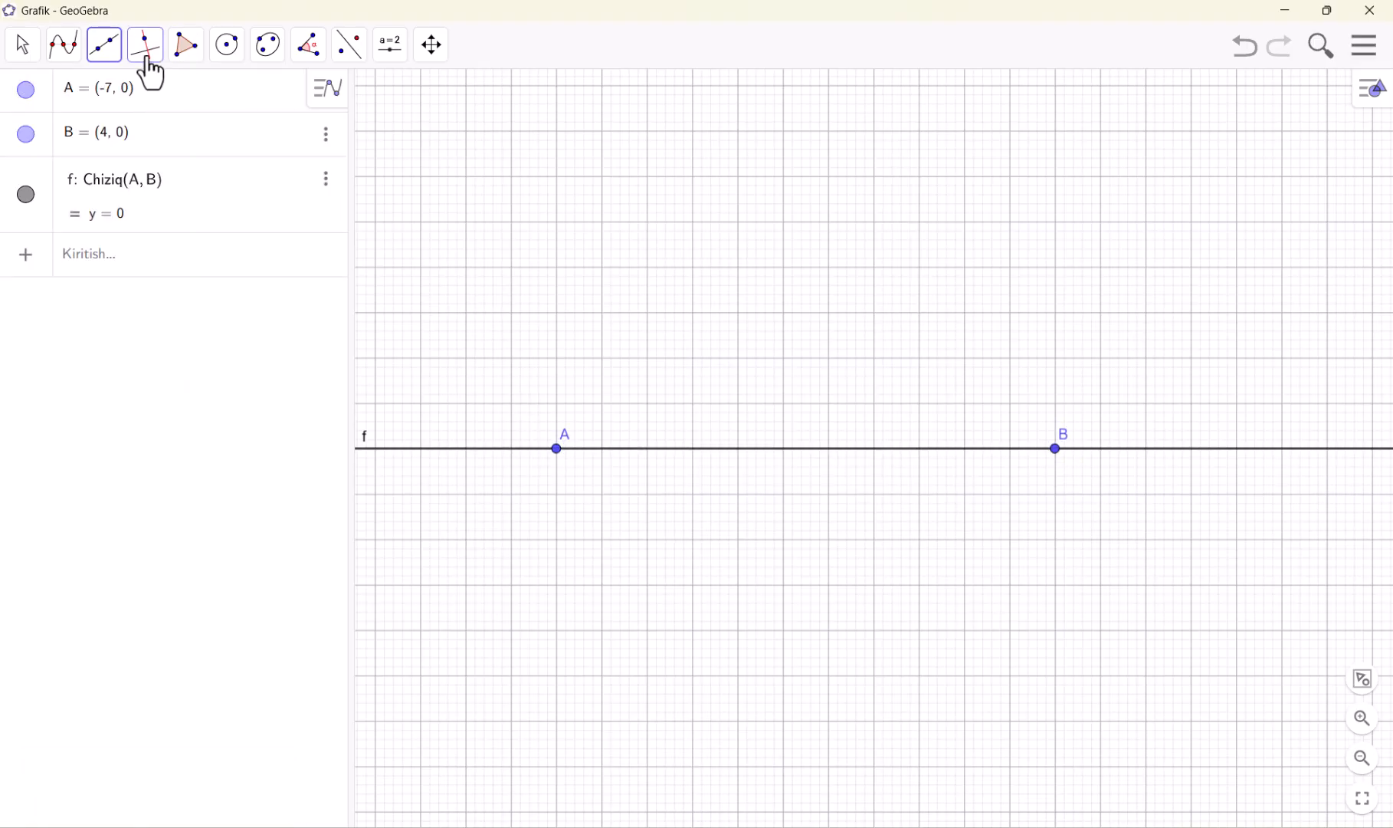
left_click(193, 139)
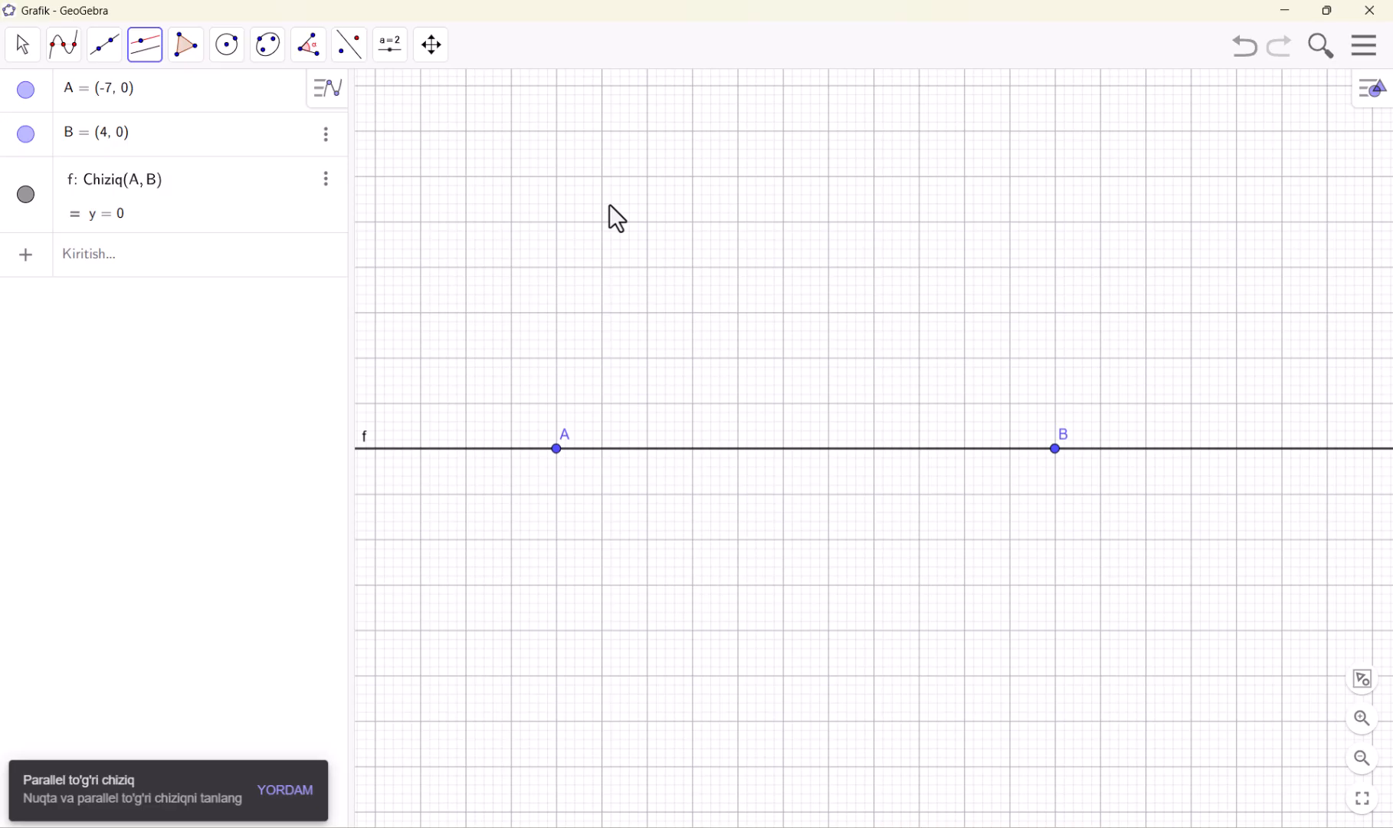
left_click(738, 267)
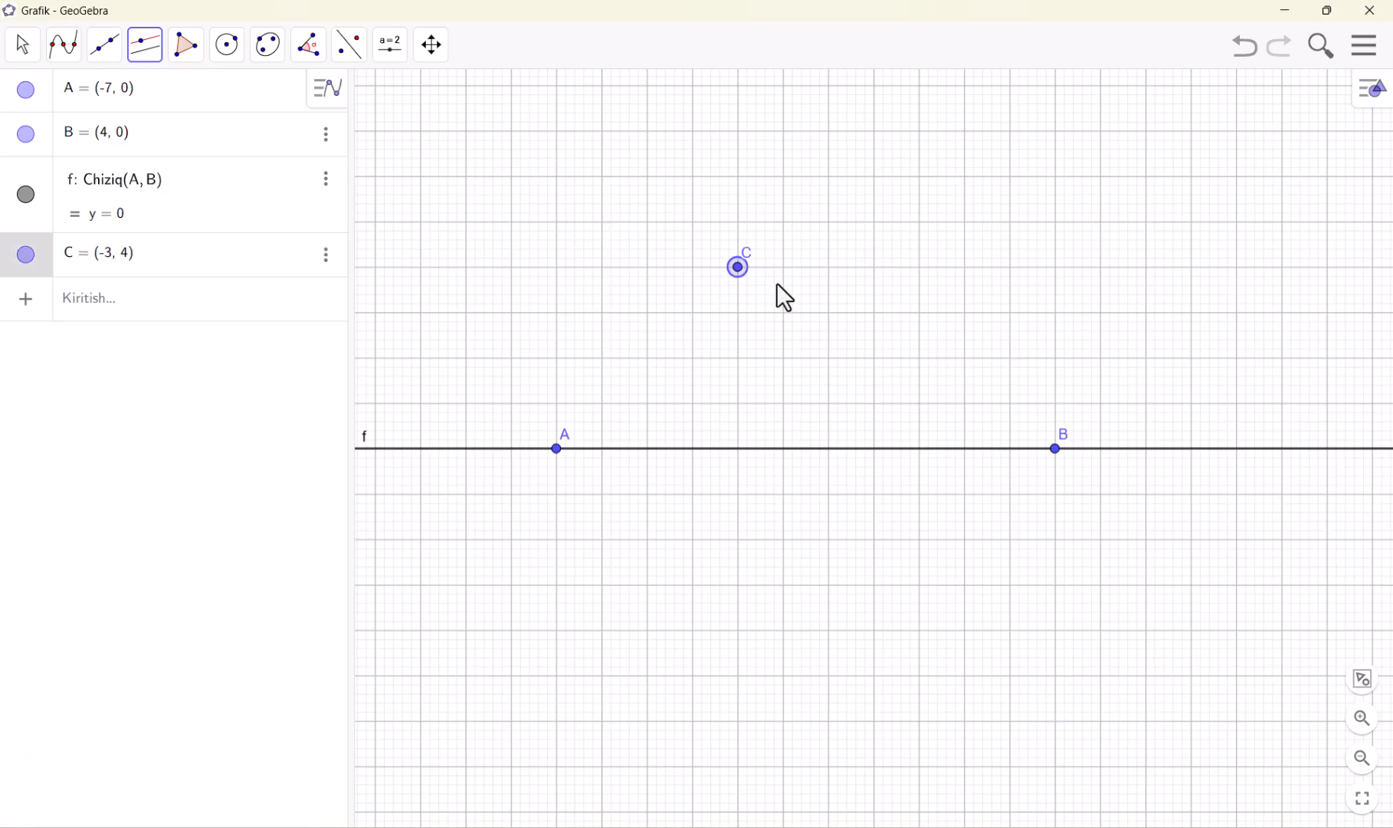
left_click(833, 451)
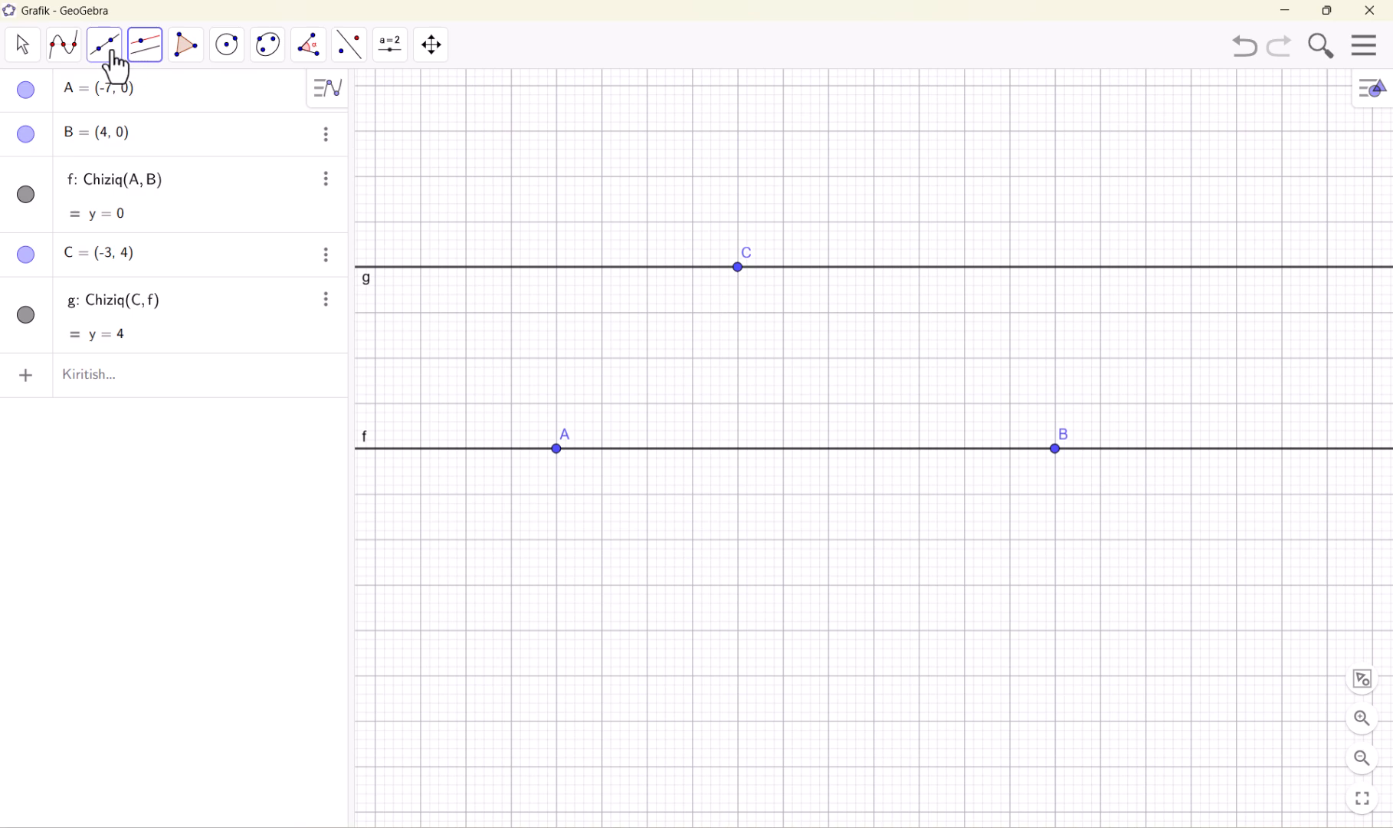
Undo the parallel line and the horizontal line to empty the drawing area
left_click(143, 60)
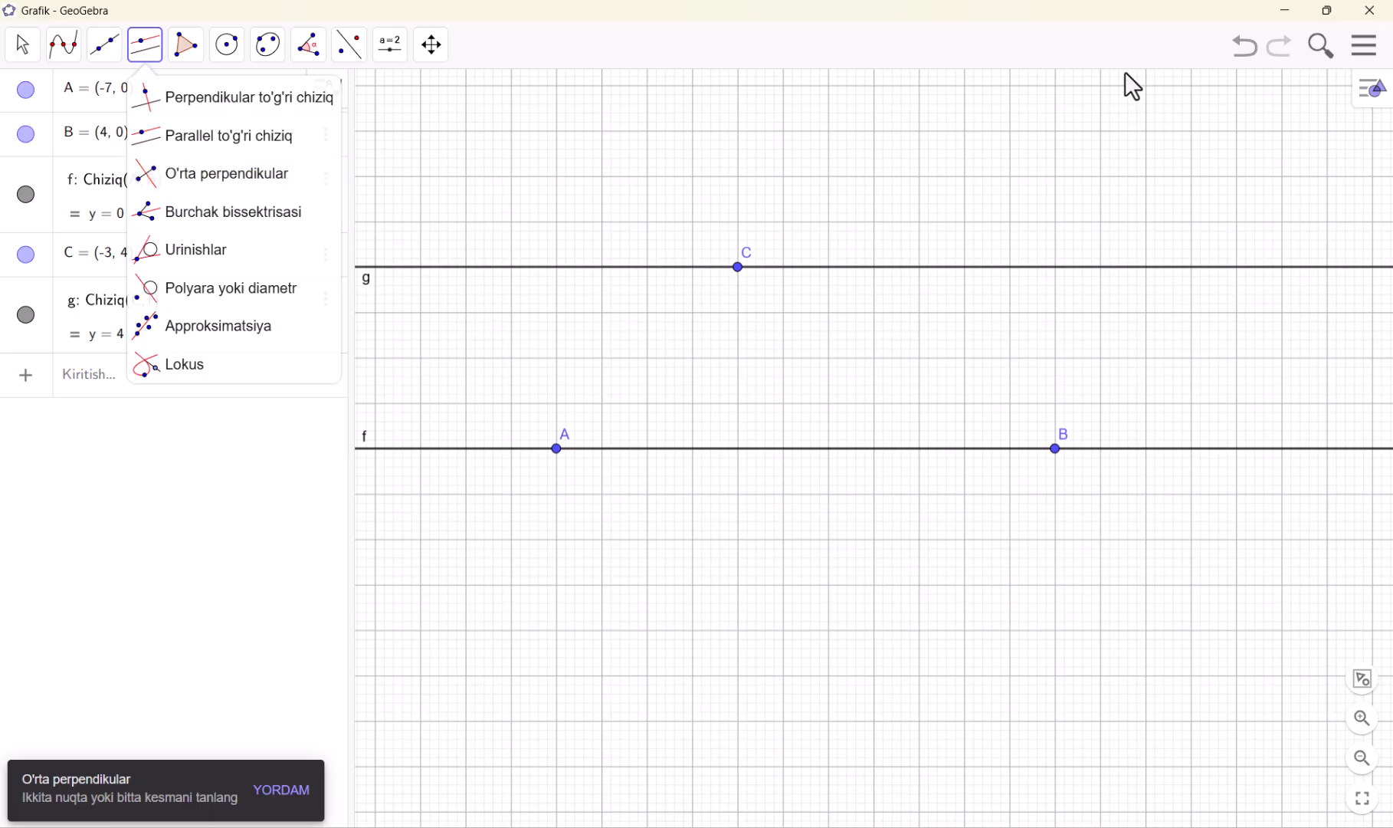
left_click(1236, 57)
left_click(1236, 57)
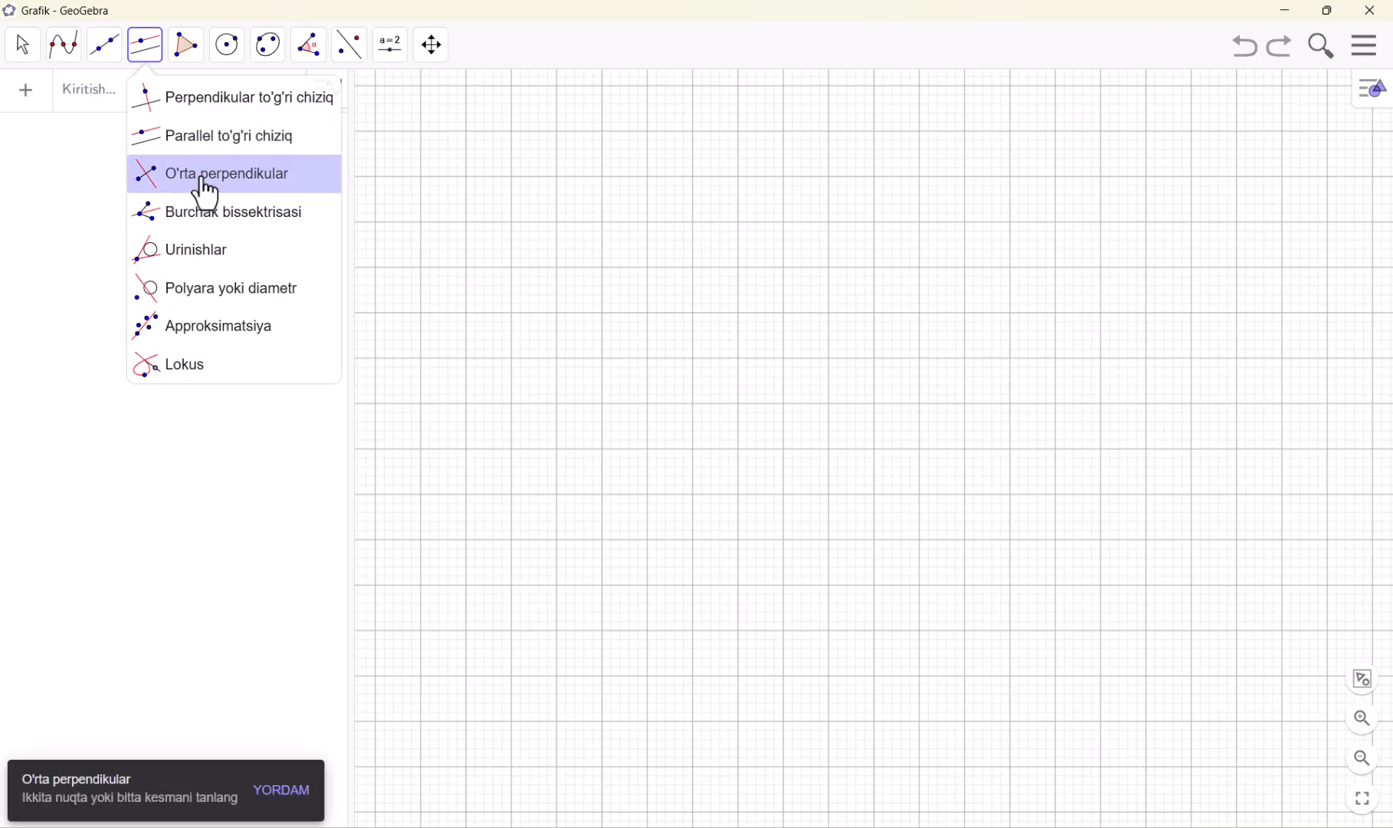
Draw a triangle with the Ko'pburchak tool, with vertices at (-4, 5), (-6, -1) and (2, -1)
left_click(181, 61)
left_click(212, 104)
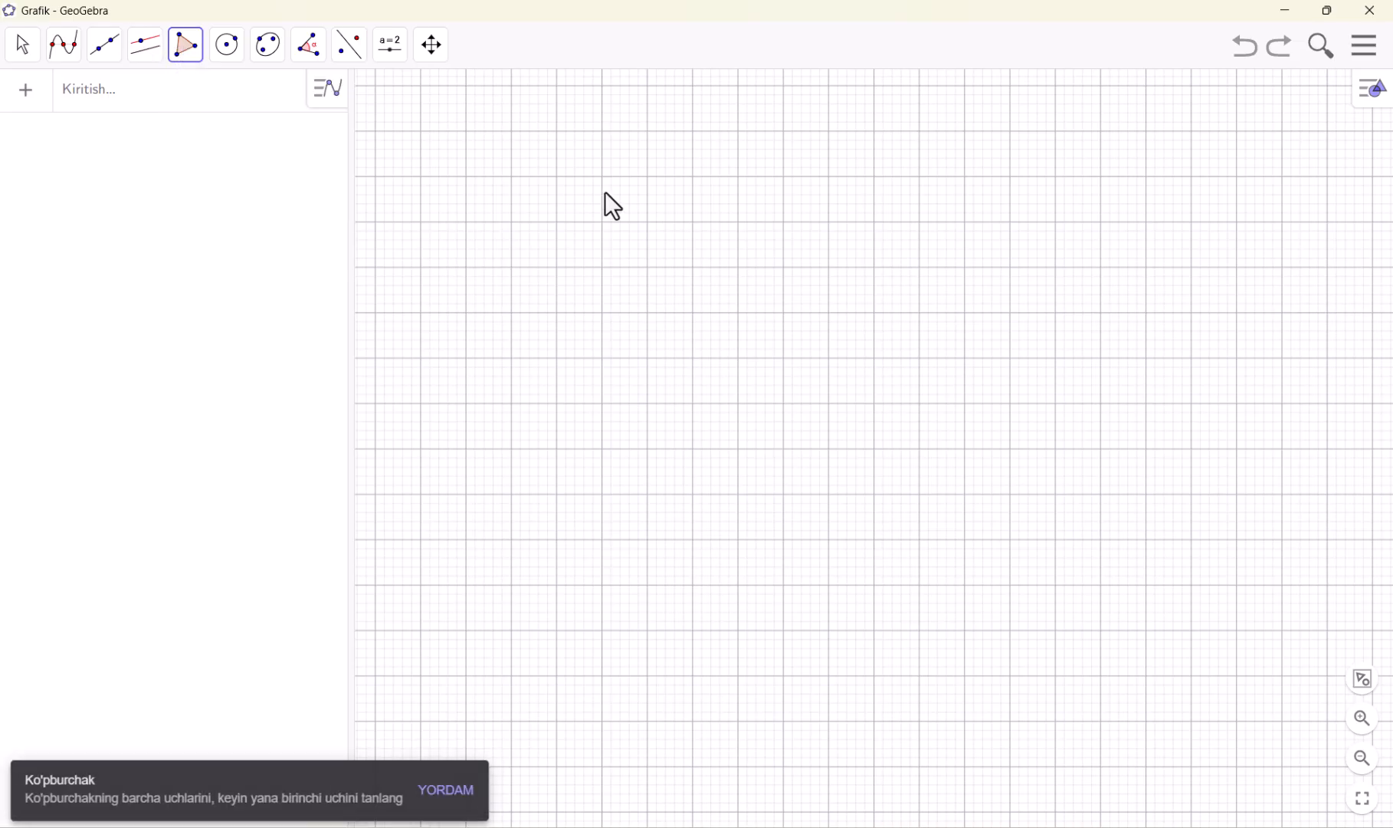
left_click(692, 222)
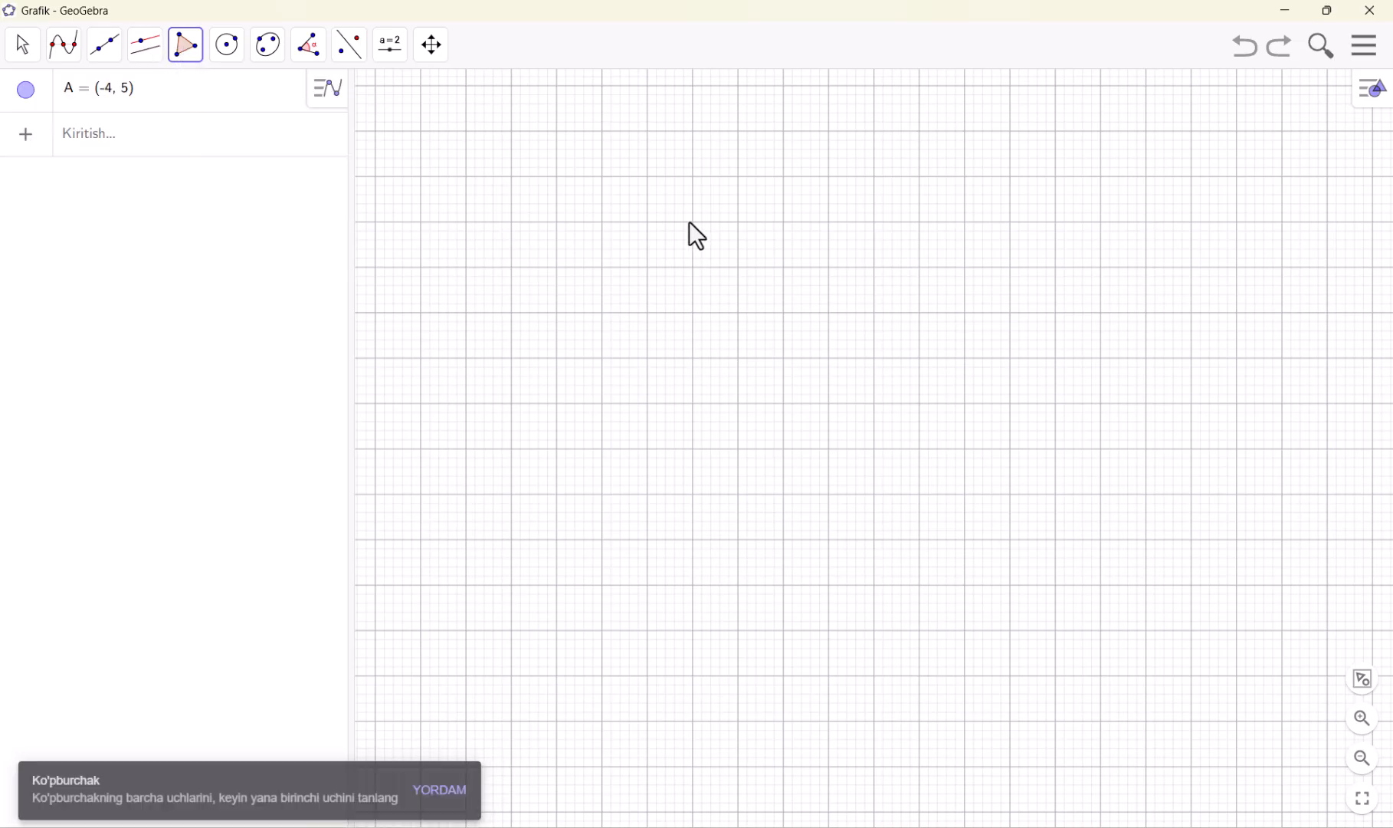
left_click(602, 493)
left_click(964, 493)
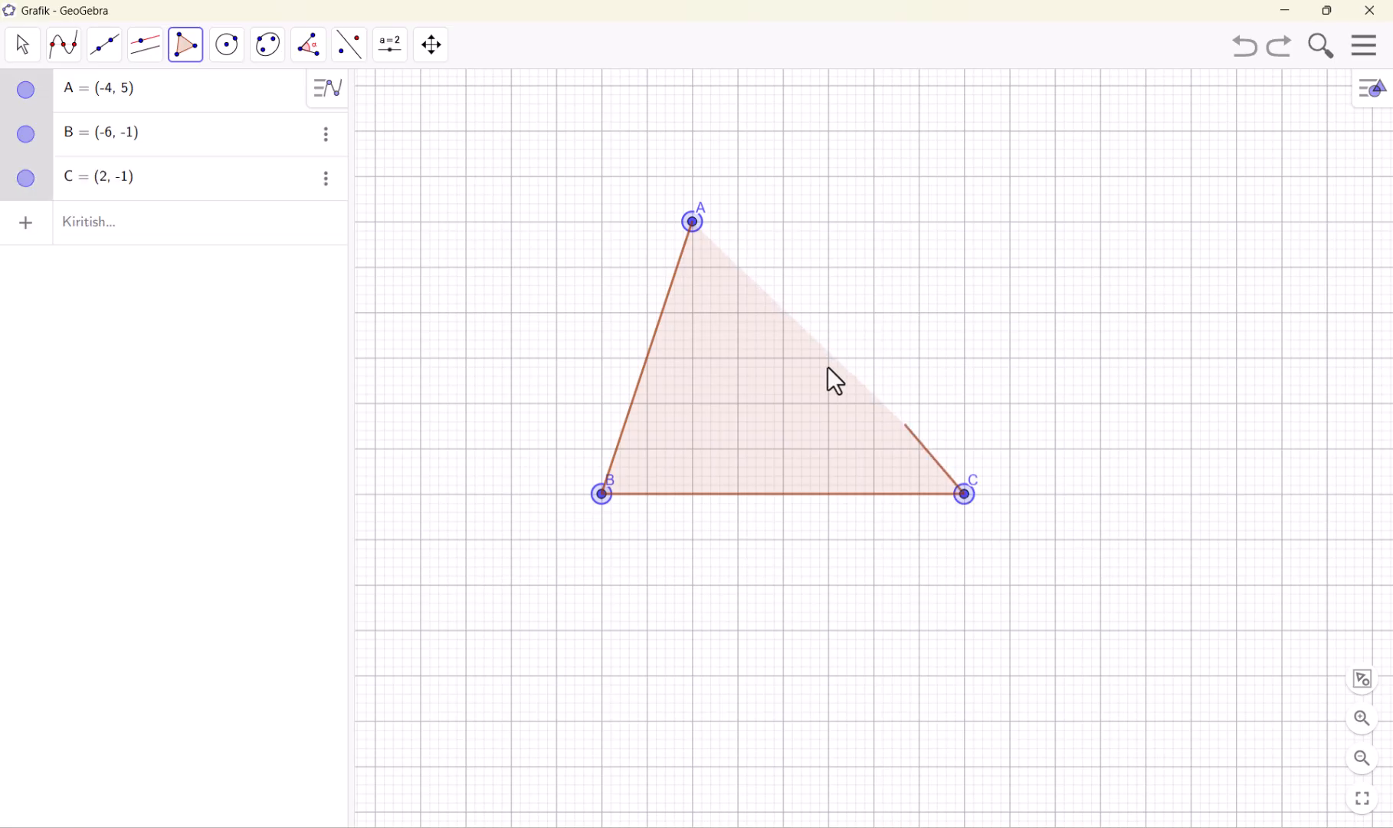
left_click(694, 223)
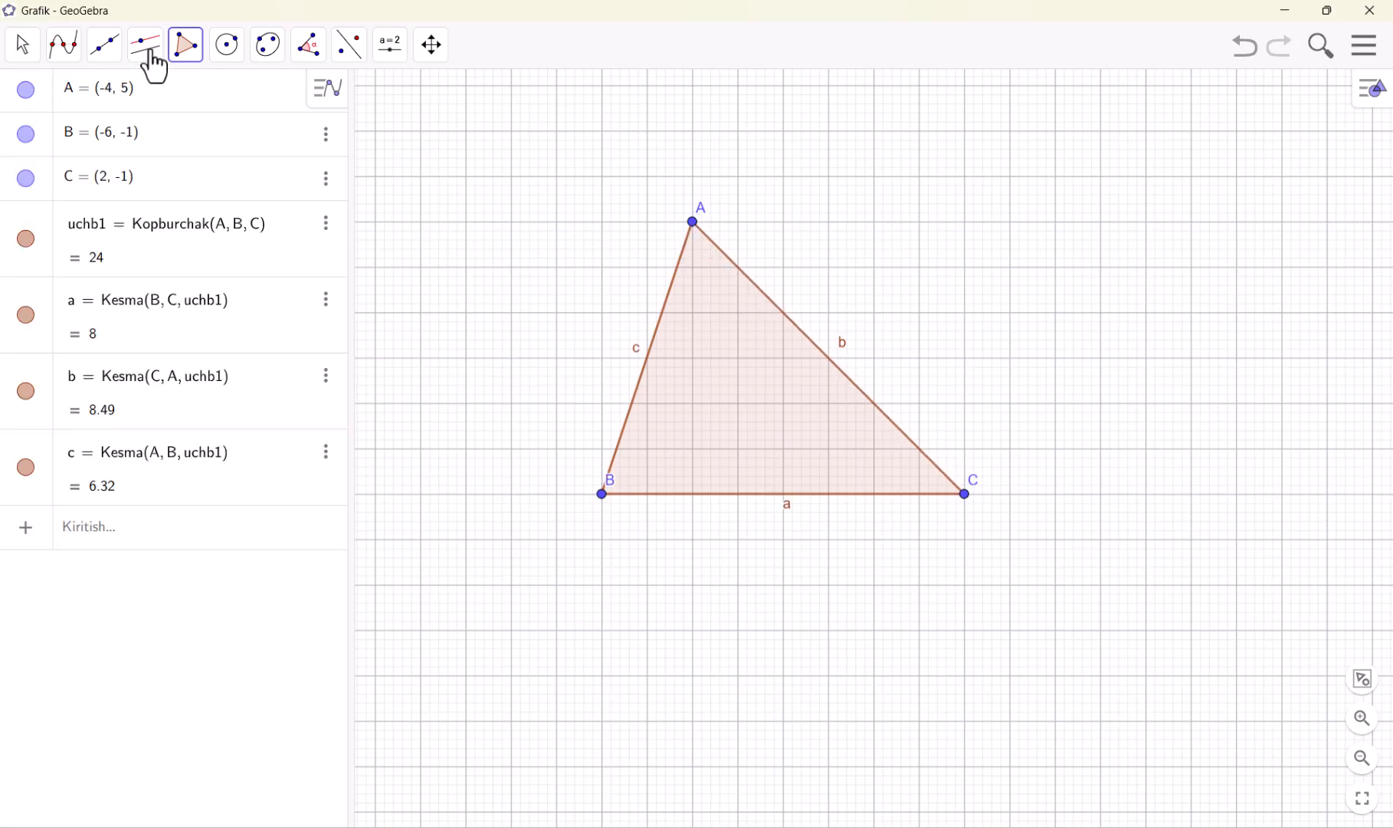
Construct the perpendicular bisectors of all three triangle sides with the O'rta perpendikular tool
left_click(112, 56)
mouse_move(149, 53)
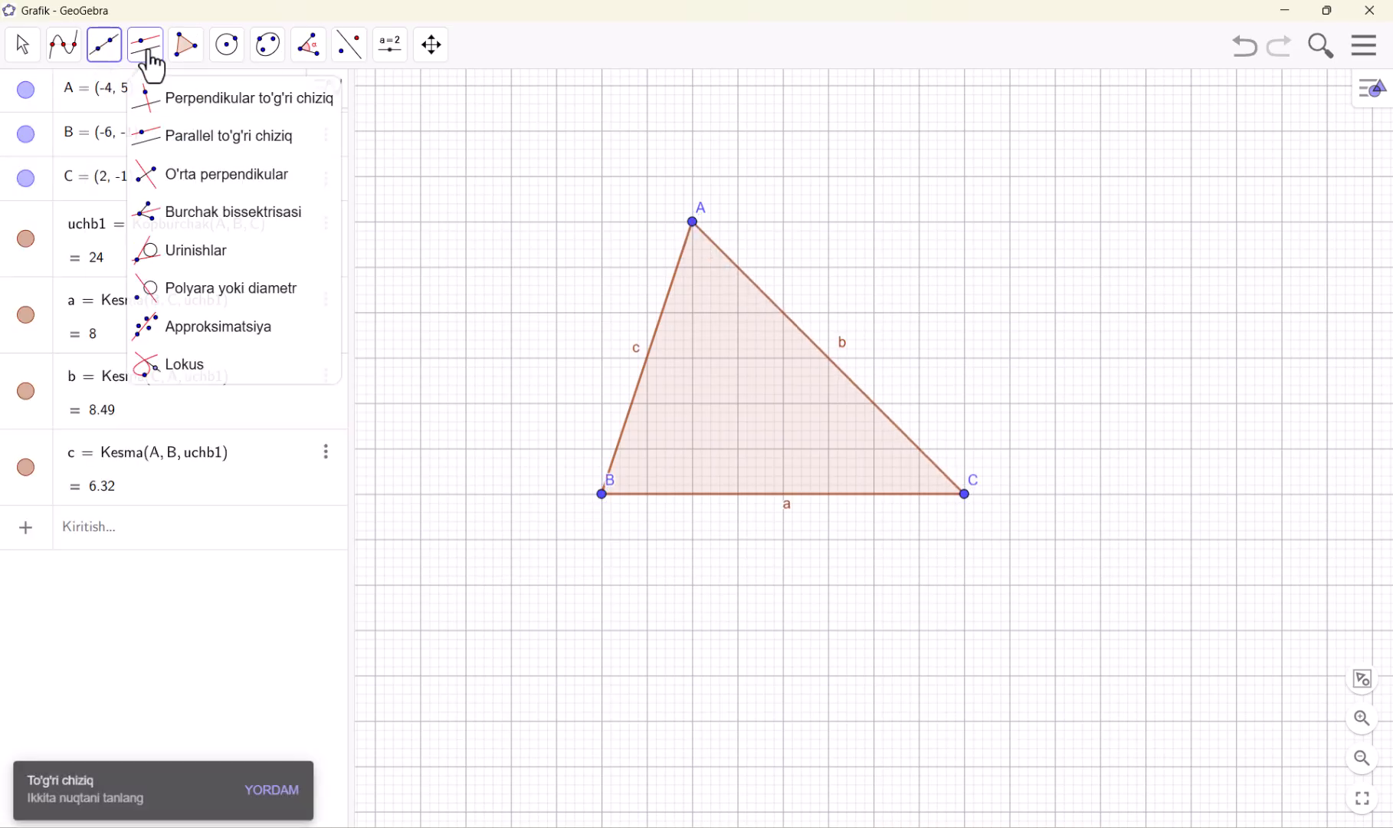
left_click(157, 176)
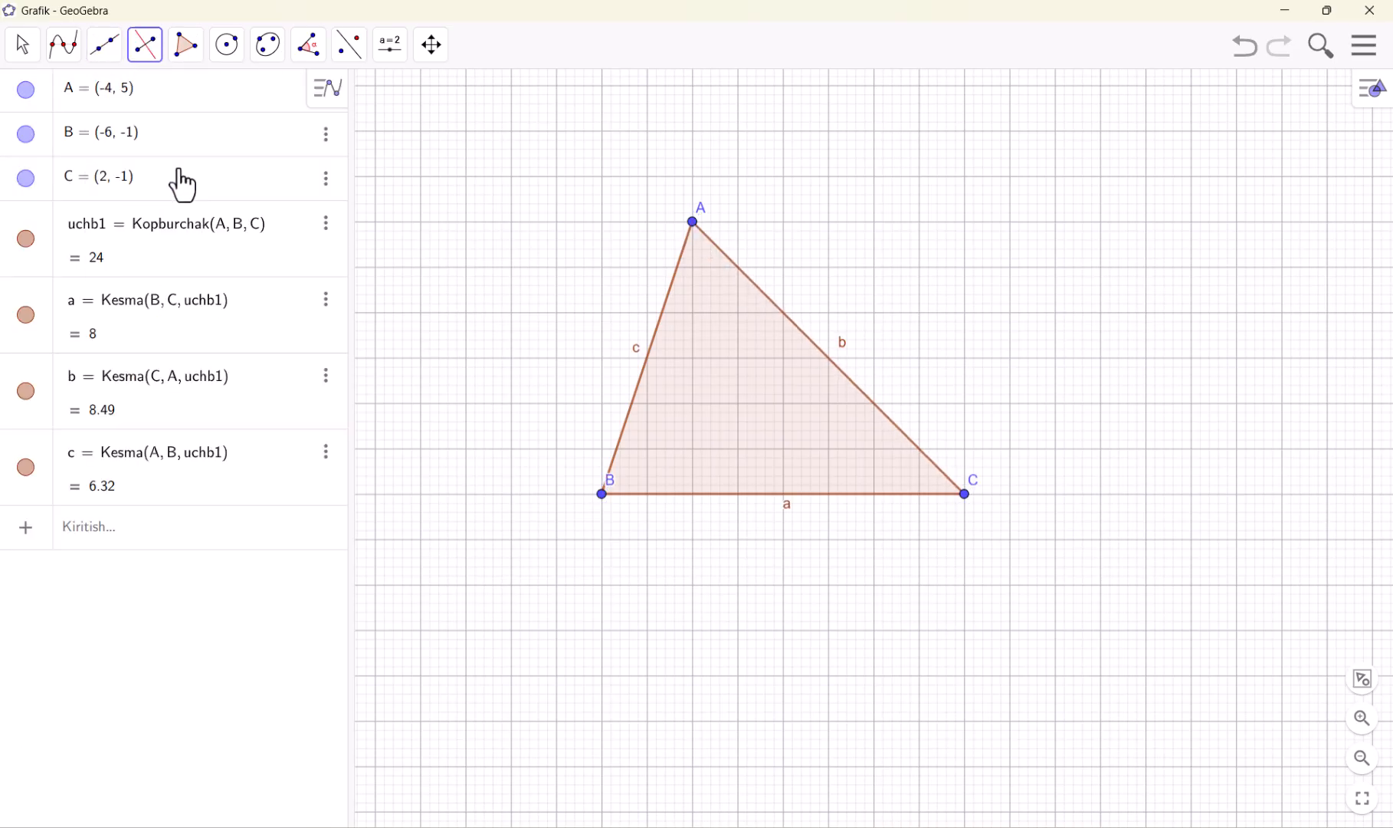
left_click(661, 335)
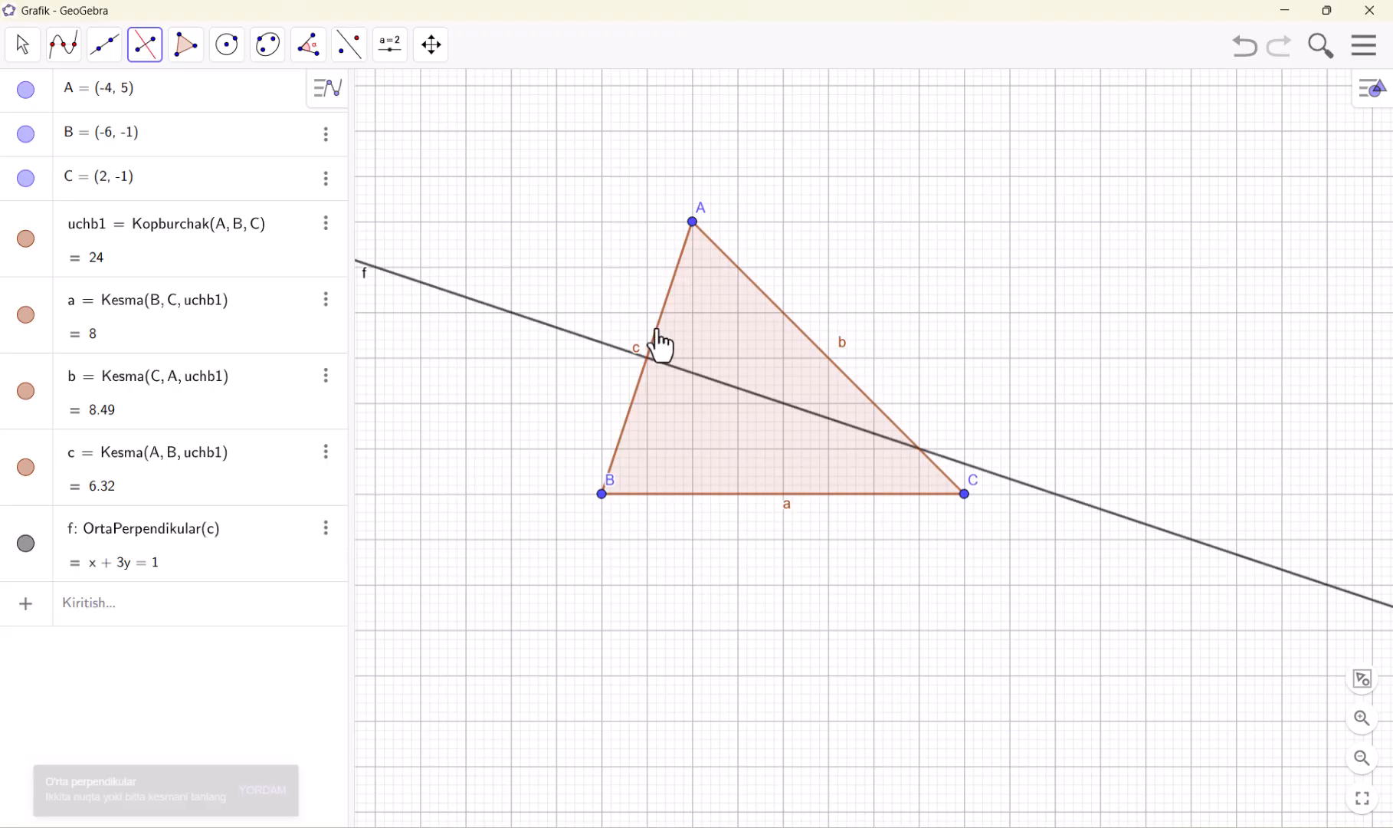
left_click(819, 352)
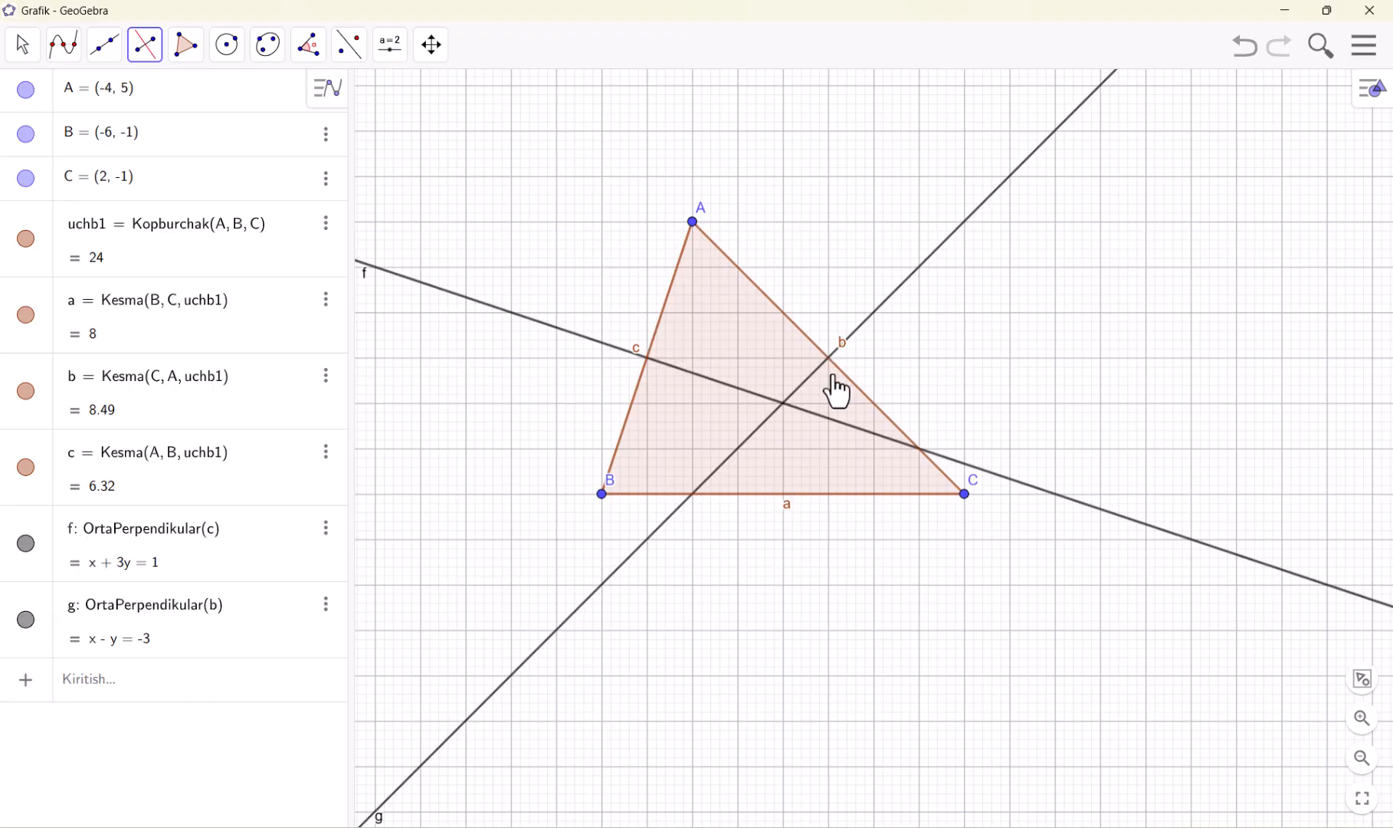
left_click(825, 497)
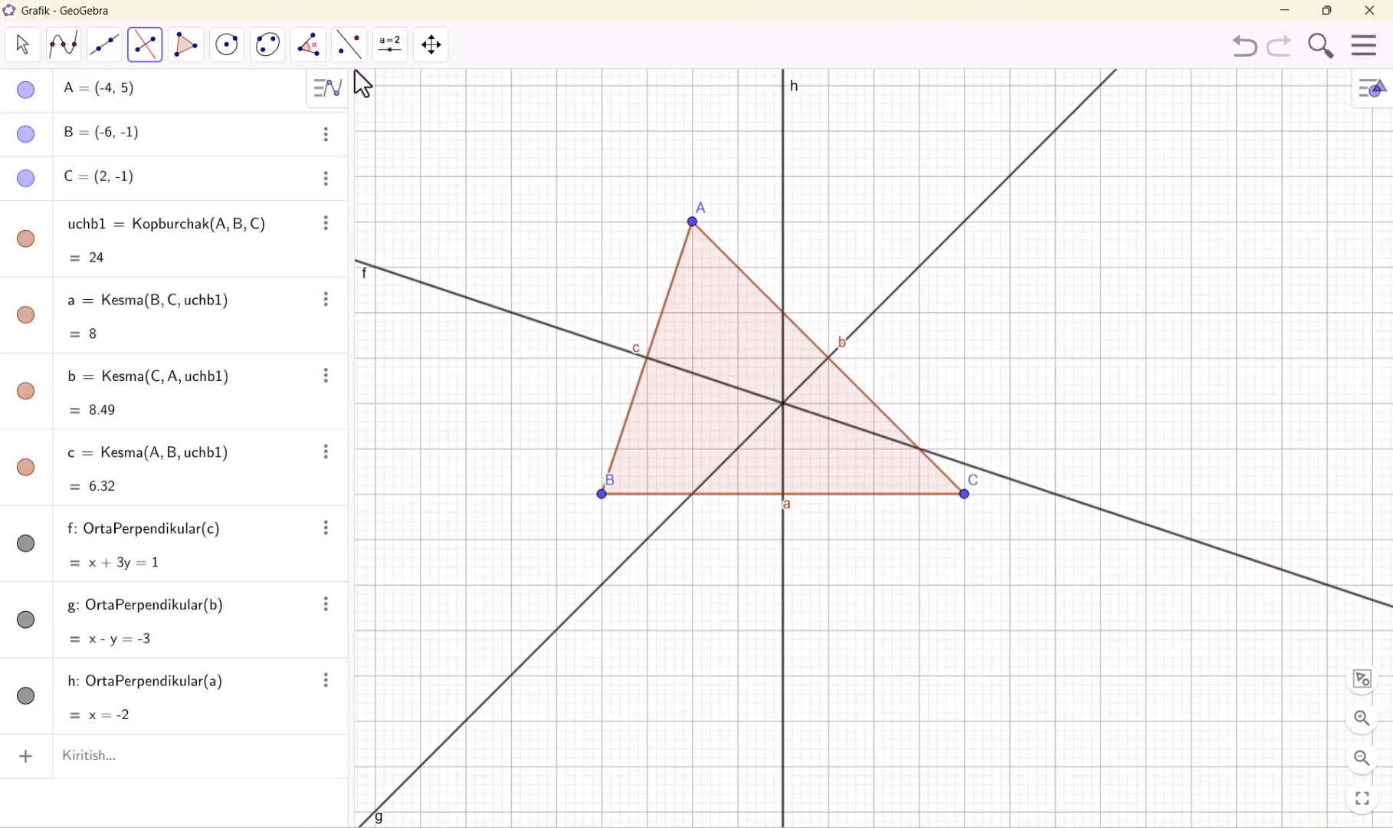
Draw the triangle's circumscribed circle, centred at the intersection of the perpendicular bisectors and passing through vertex C
left_click(239, 49)
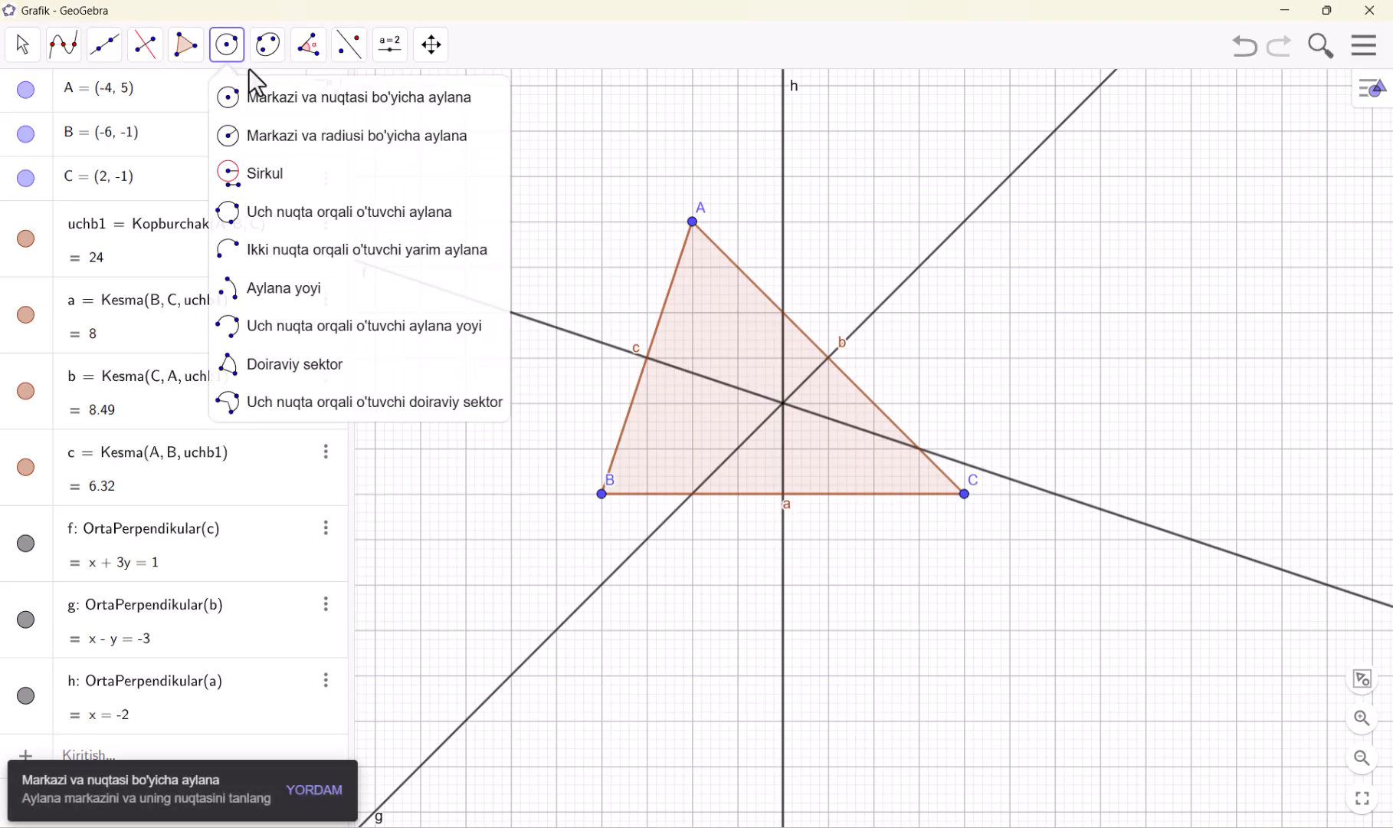
left_click(253, 108)
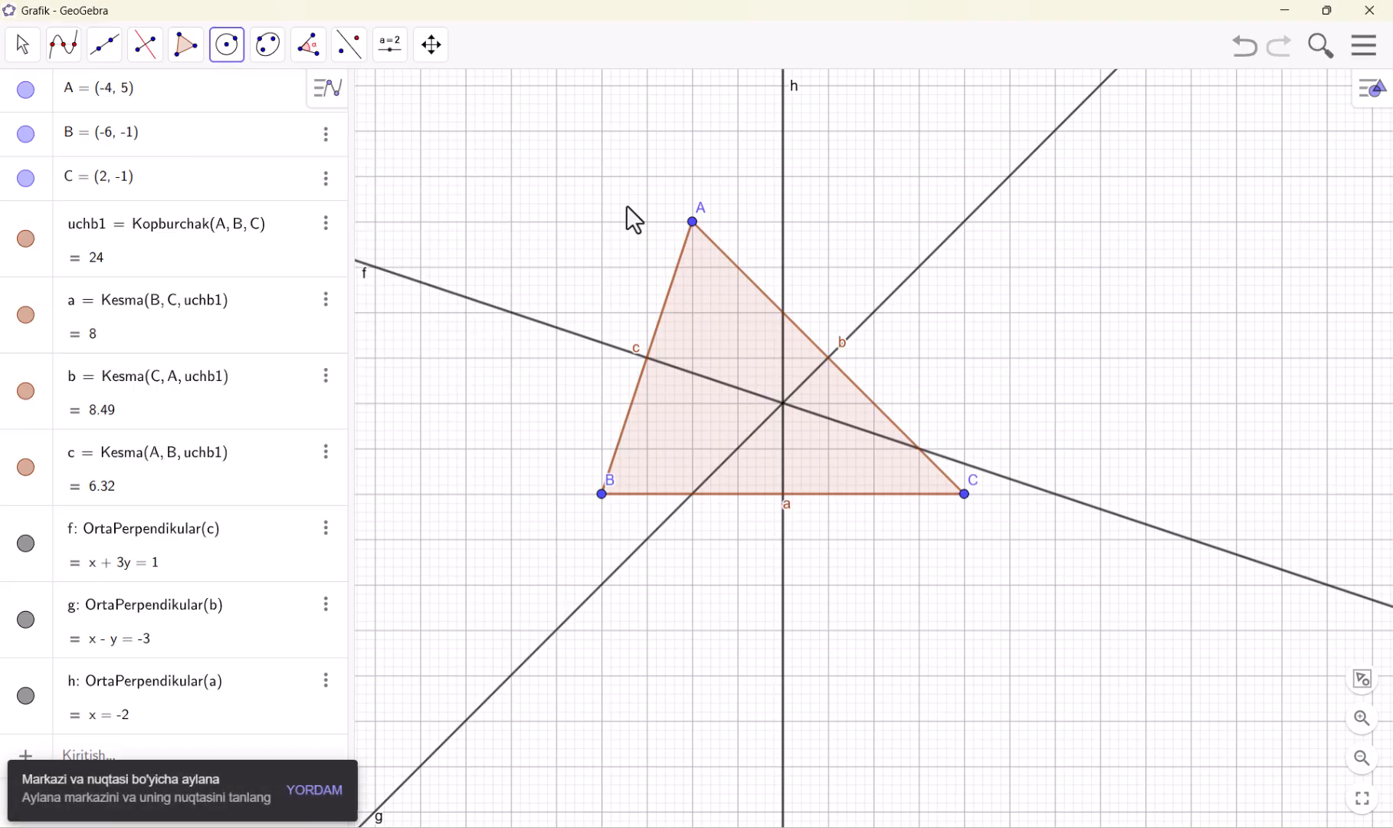
left_click(781, 404)
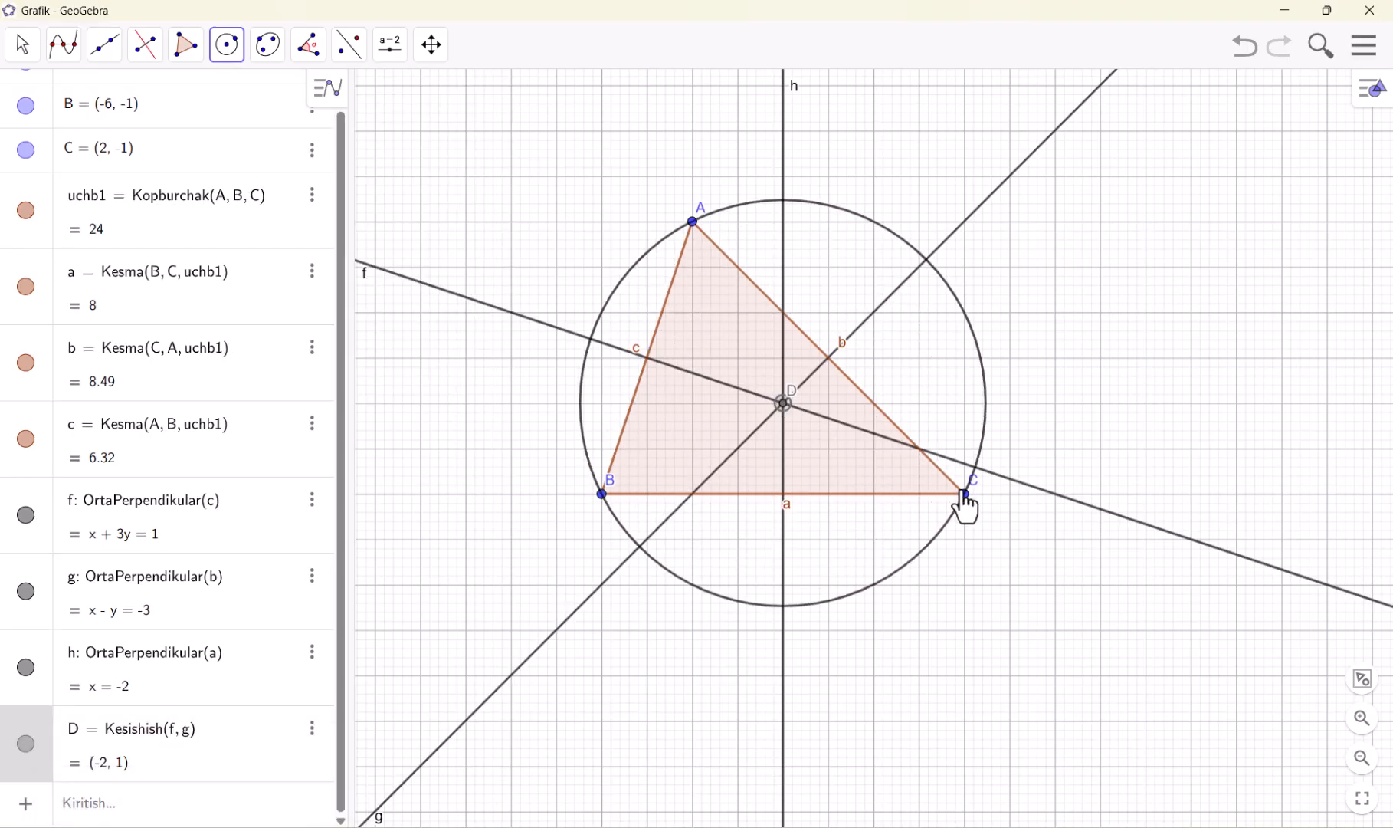
left_click(964, 494)
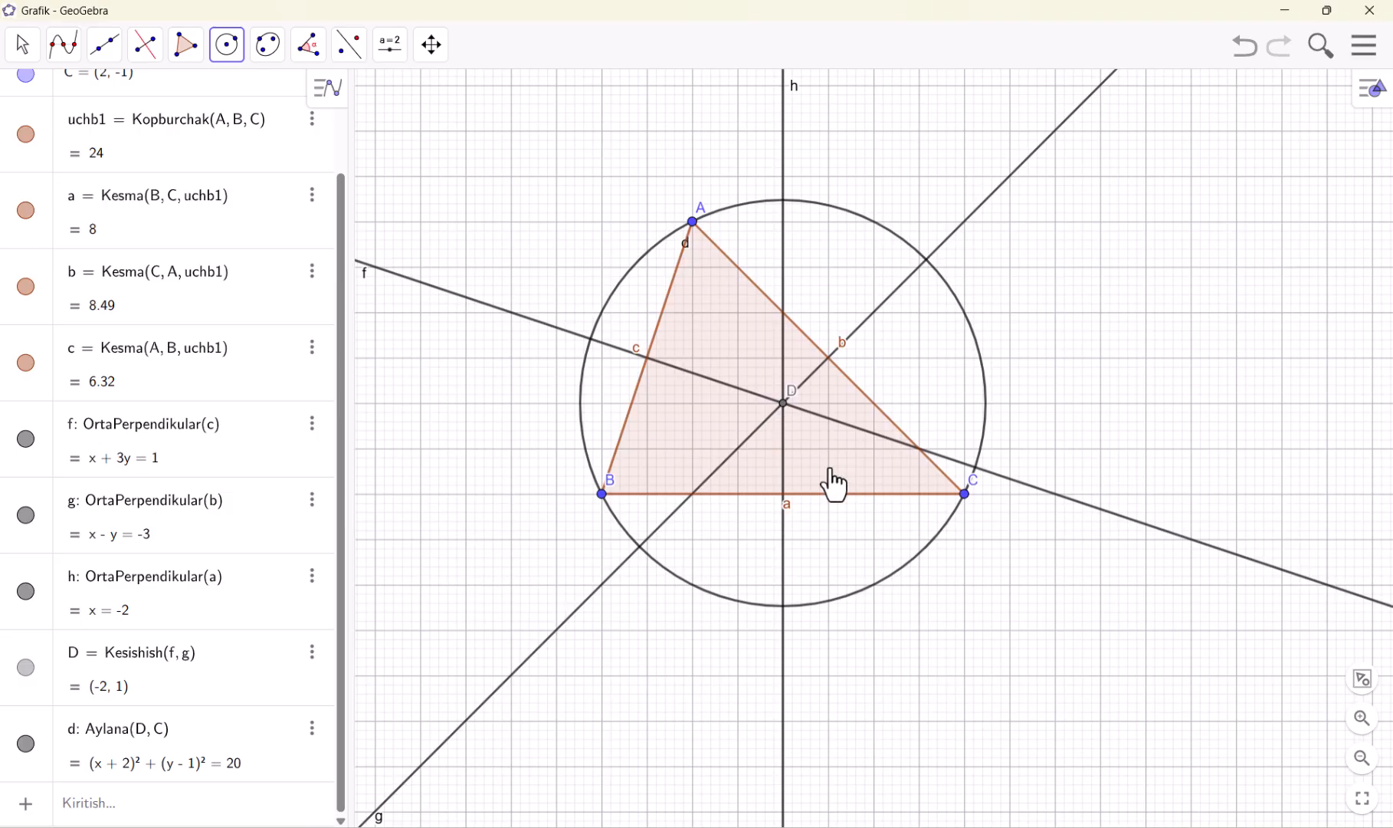
left_click(28, 45)
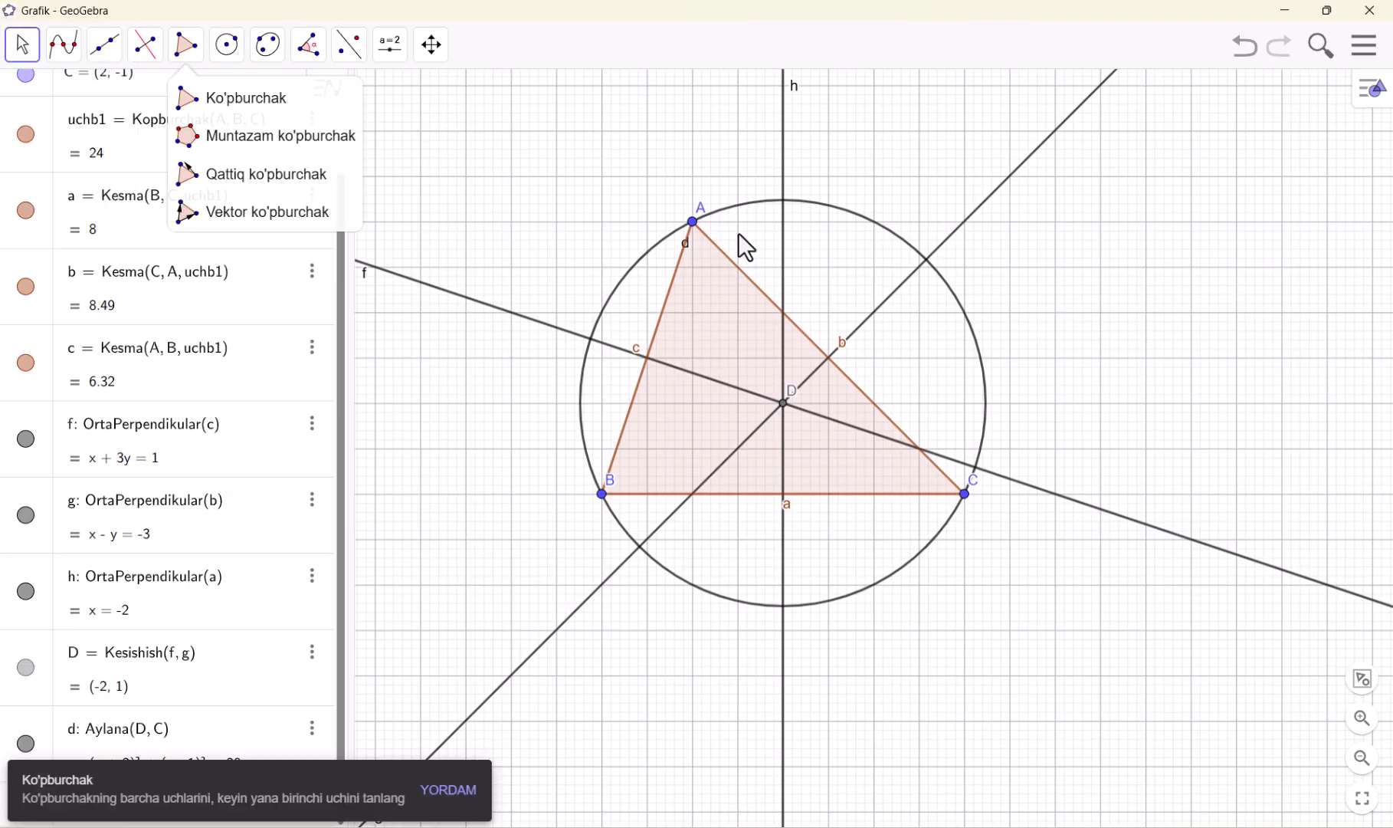
Hide the triangle's three perpendicular bisectors and reshape the triangle by moving vertex A below side BC, to about (0.8, -3.5)
left_click_drag(692, 227, 741, 254)
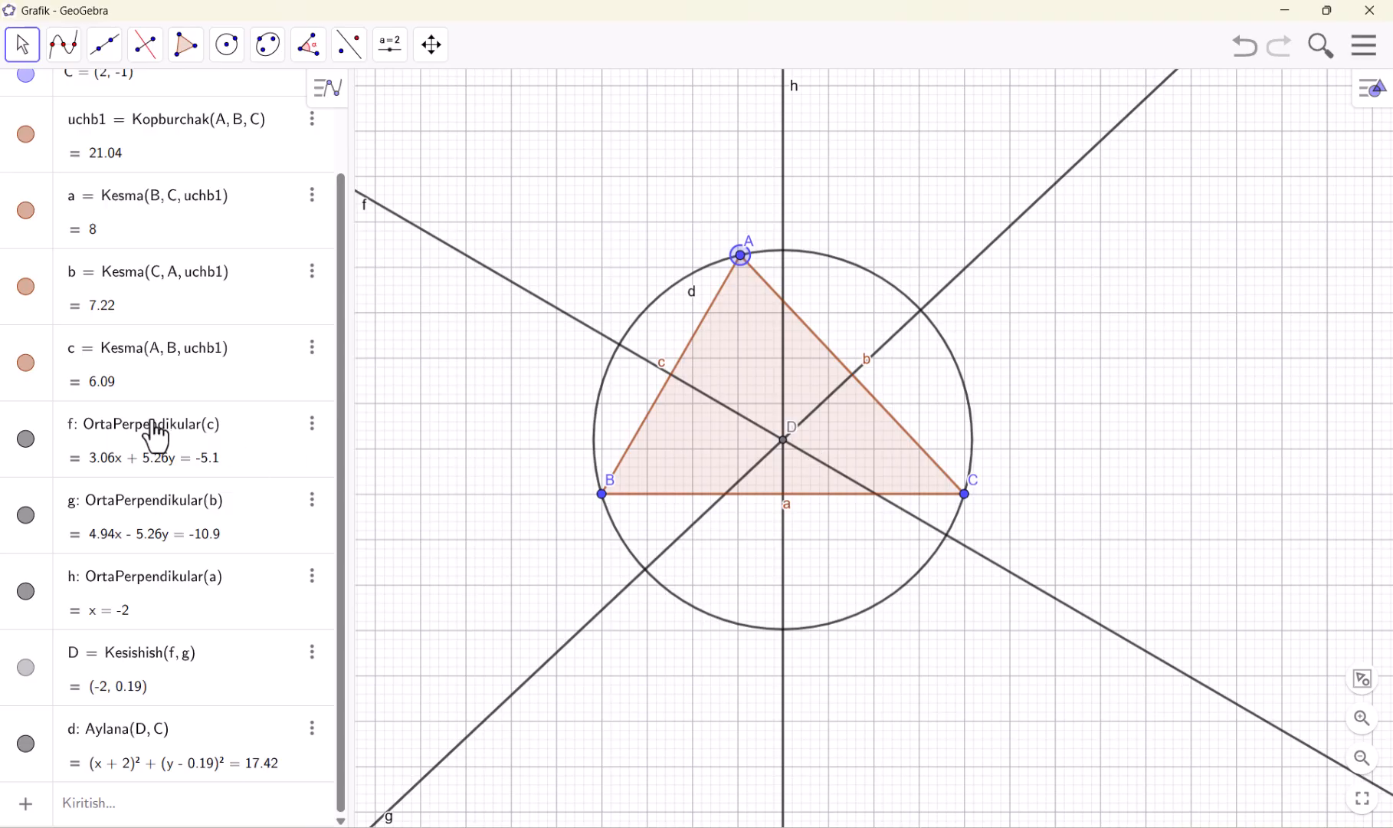
left_click(24, 446)
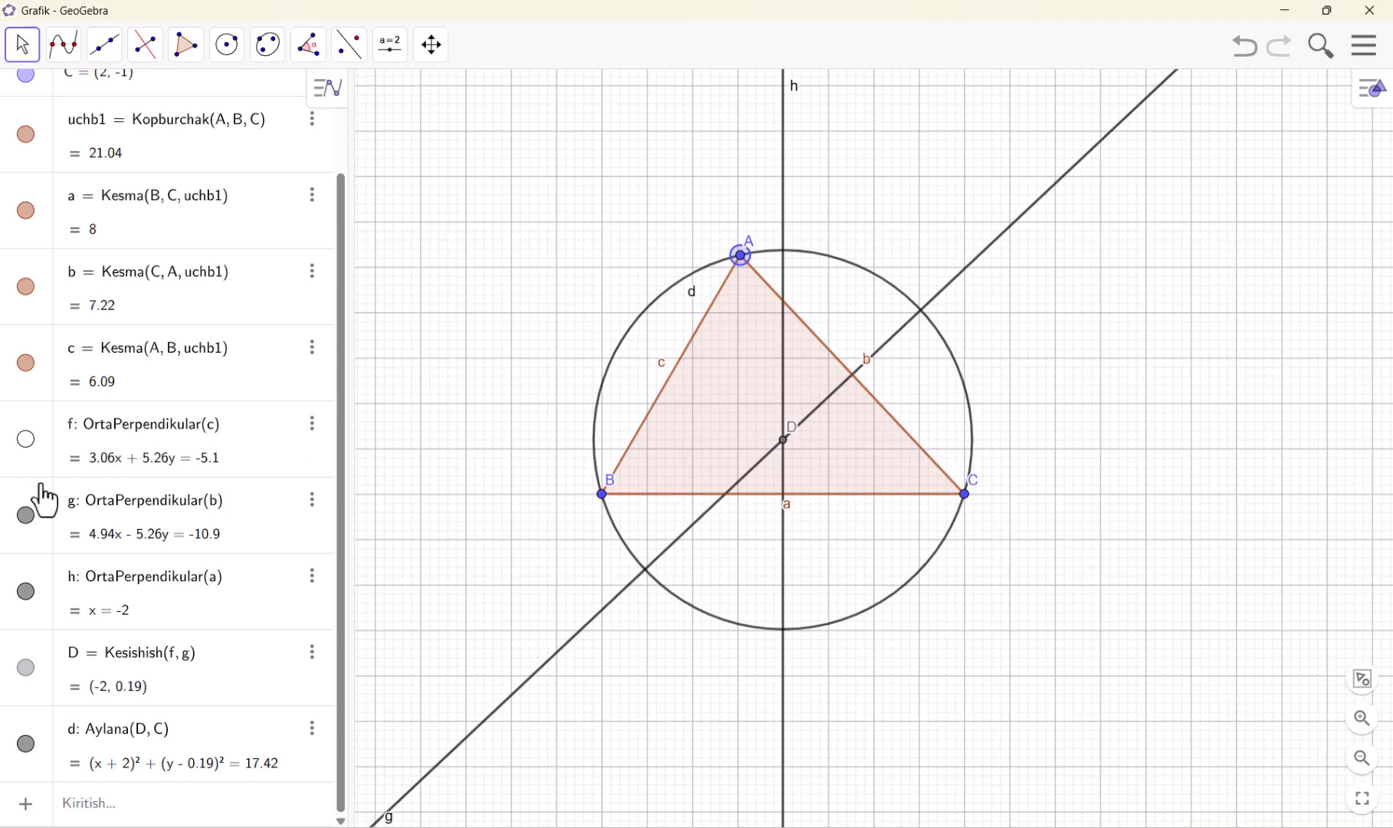
left_click(31, 517)
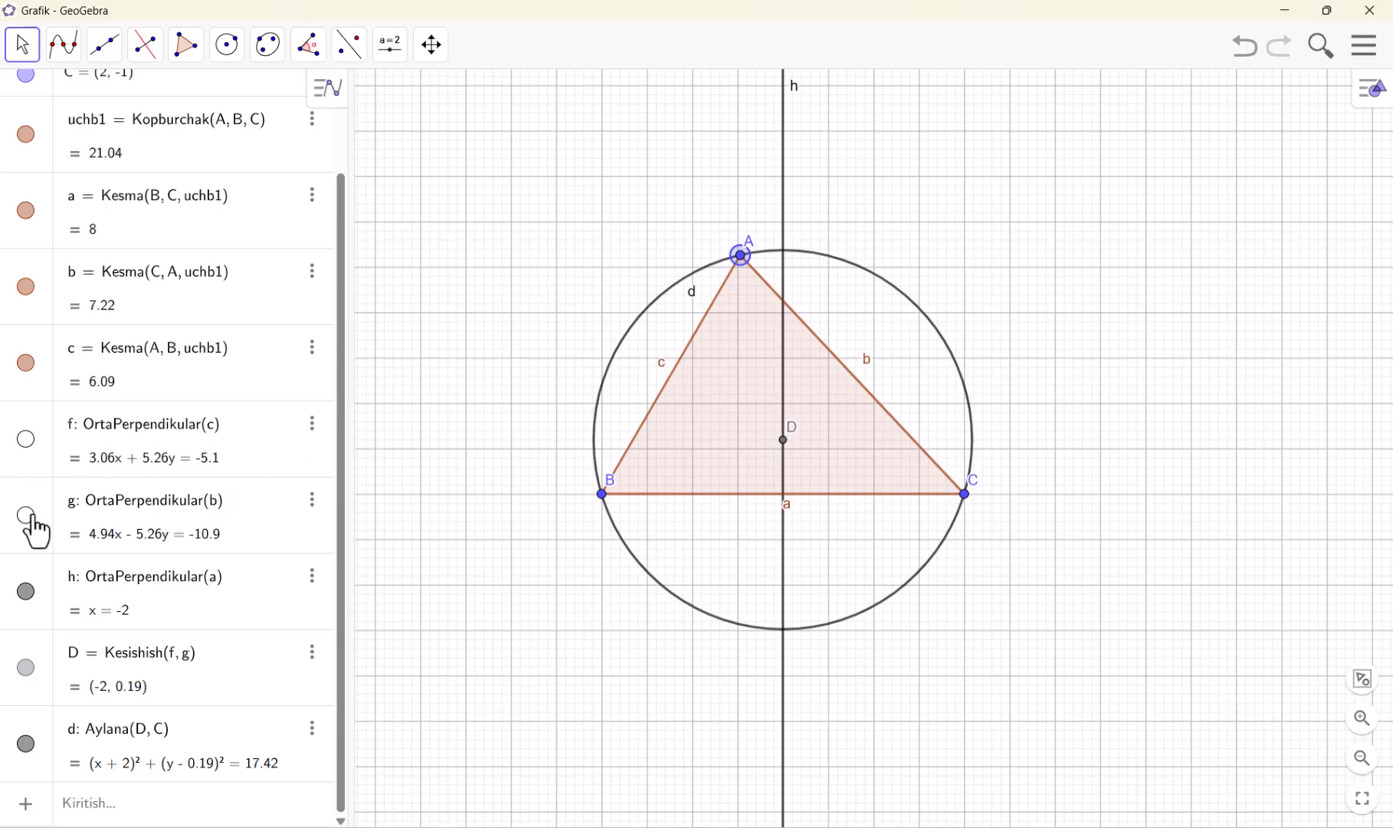
left_click(27, 593)
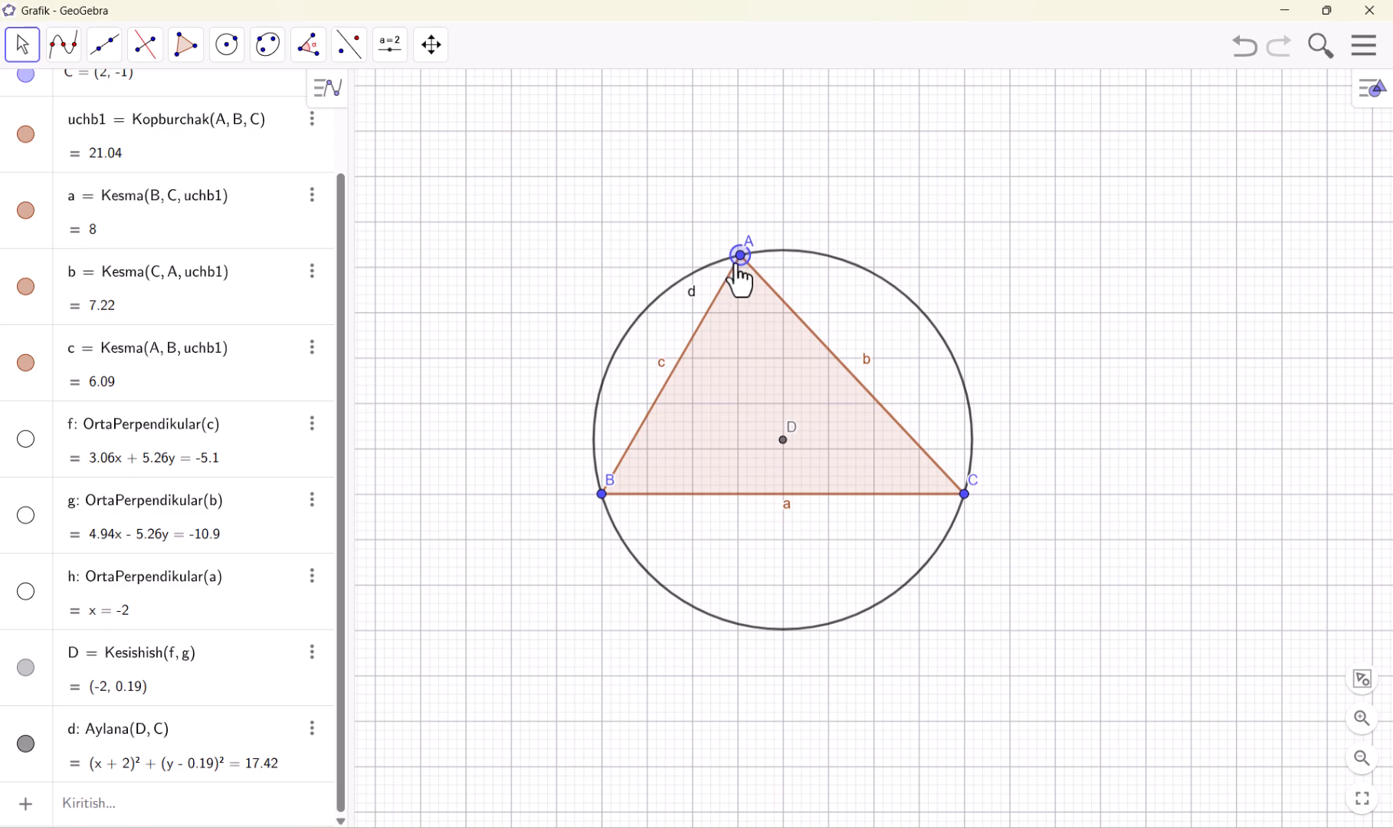
left_click_drag(741, 259, 914, 627)
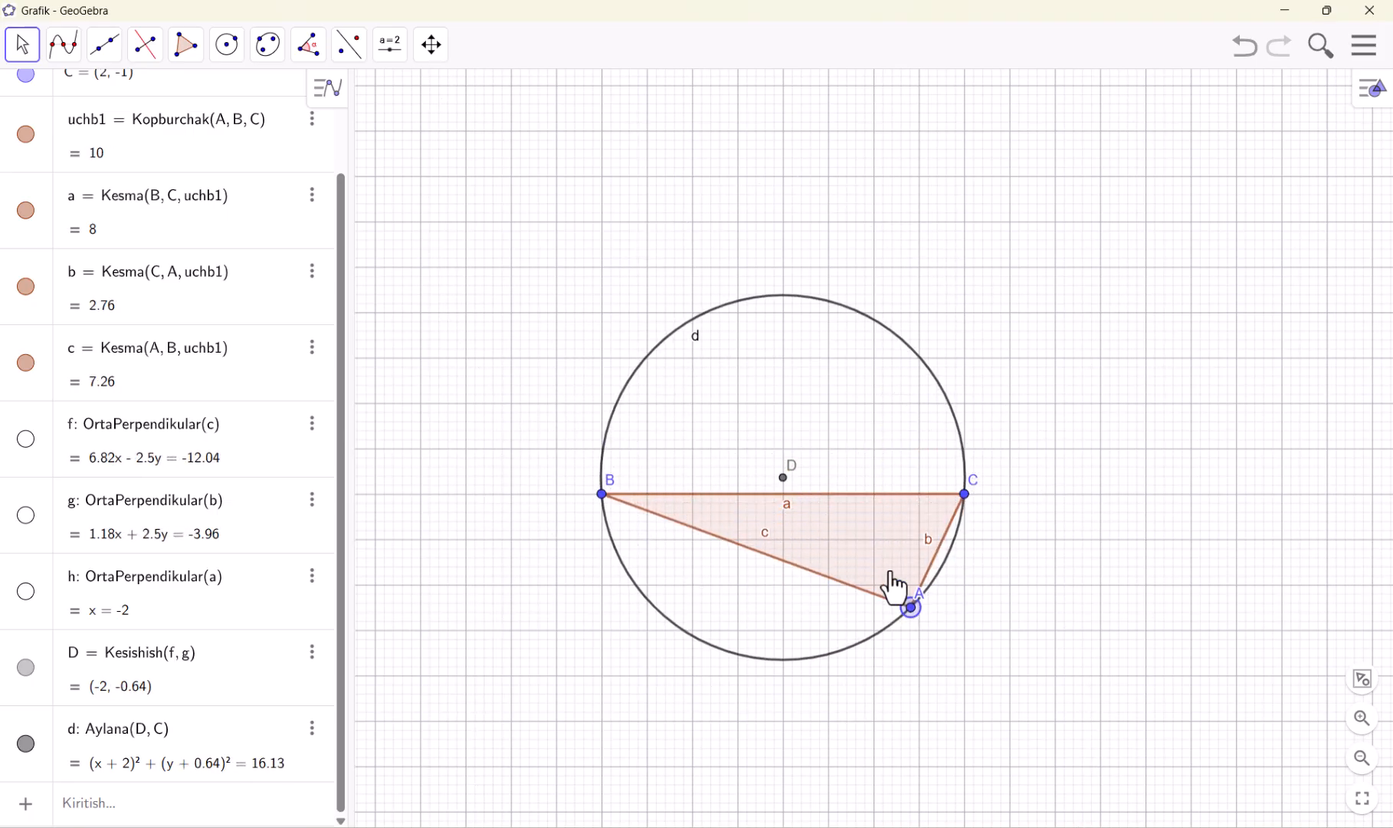
left_click(144, 70)
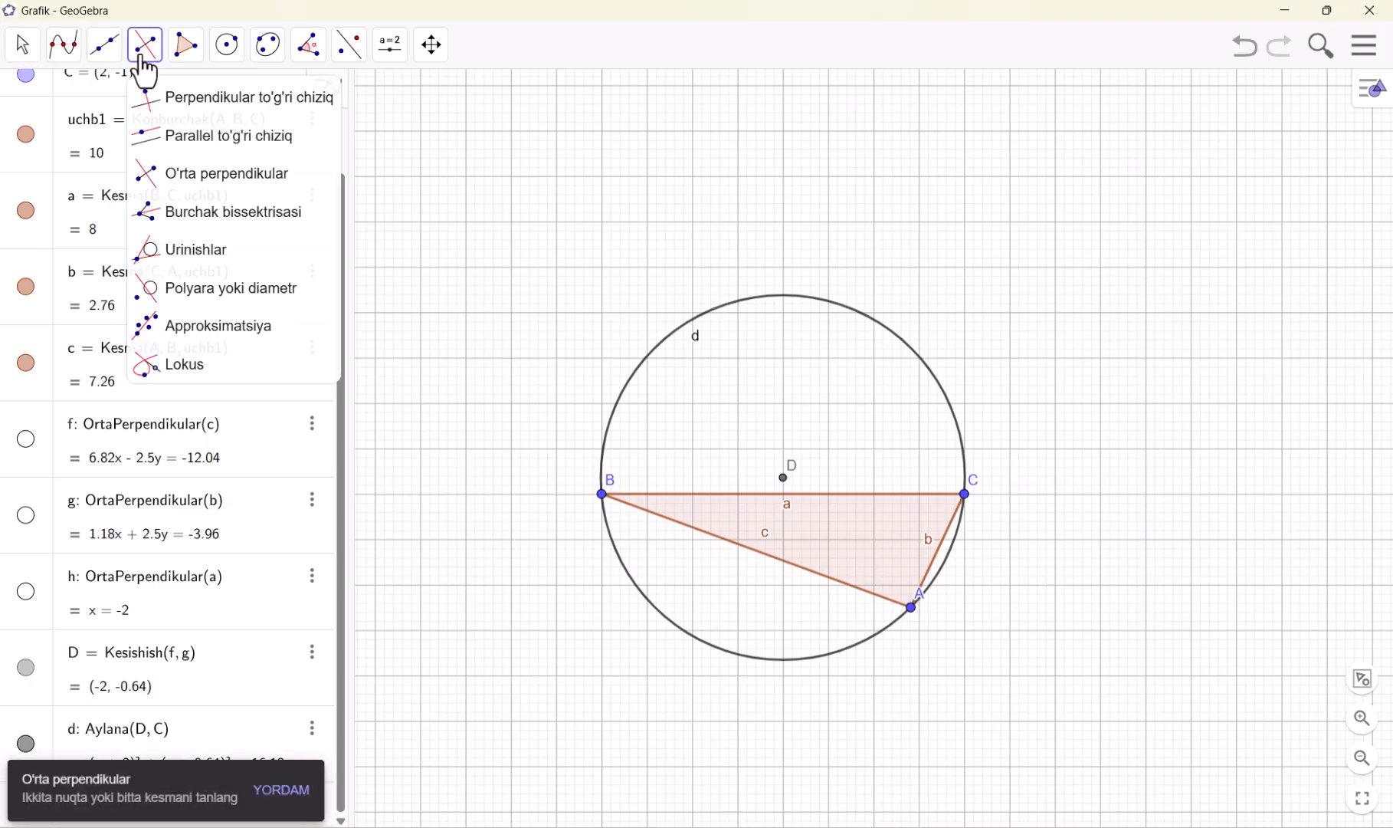
mouse_move(198, 59)
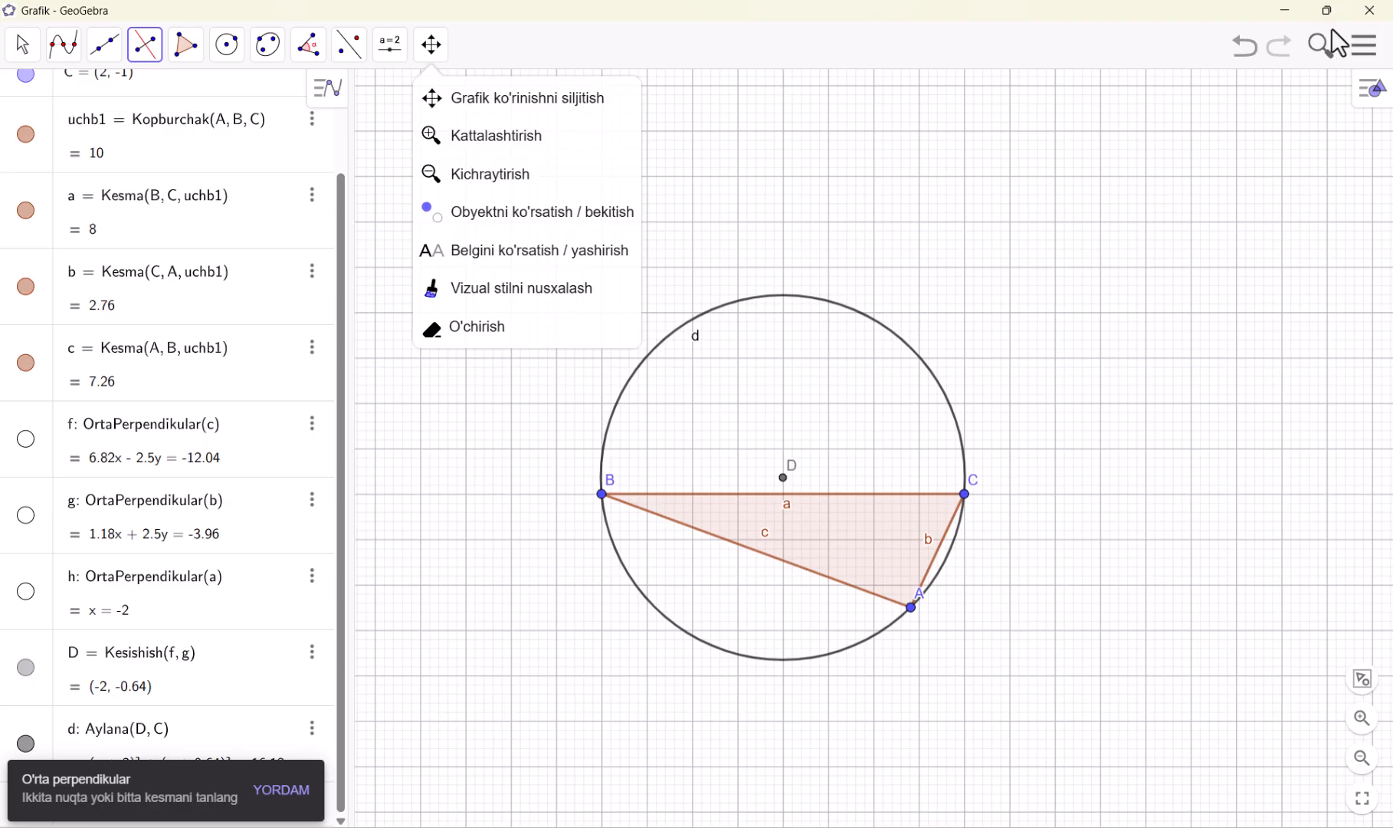
Start a new file without saving the circumscribed circle construction, and hide the coordinate axes
left_click(1358, 55)
left_click(1222, 115)
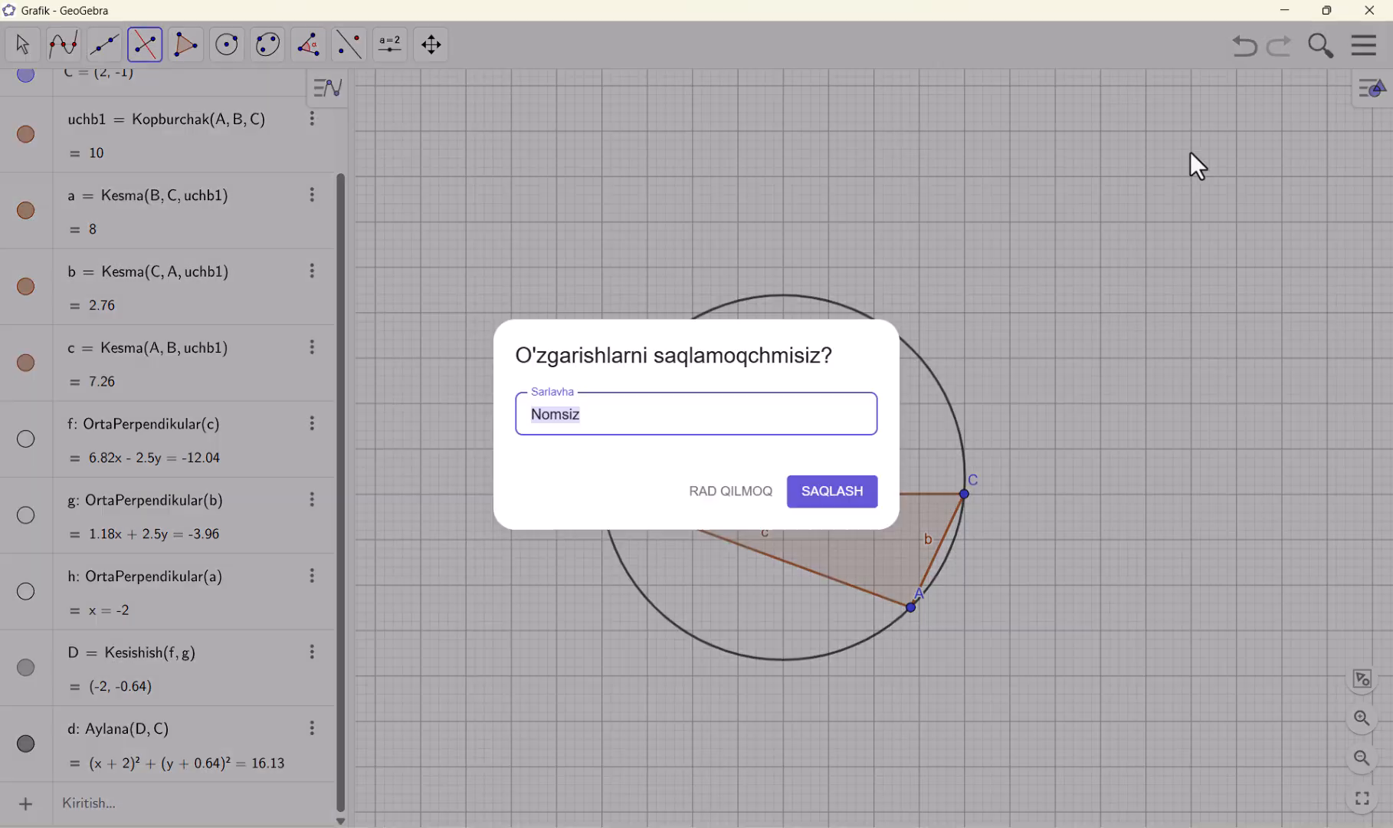
left_click(724, 502)
left_click(1242, 326)
right_click(1081, 285)
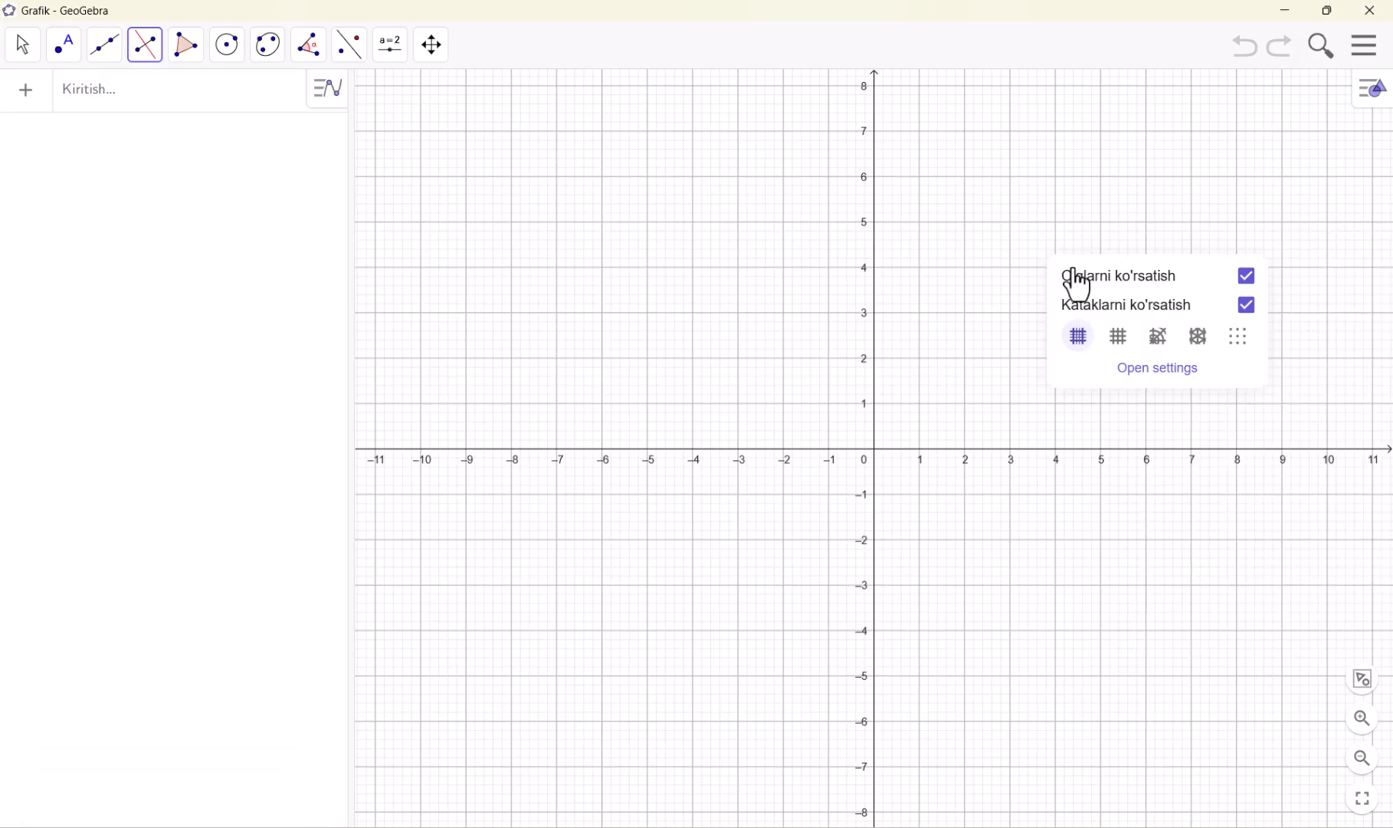
left_click(1081, 277)
Draw a pentagon with the Ko'pburchak tool, with vertices at about (-9, 7), (-5, 7), (-5.14, 3.16), (-8.74, 0.24) and (-10.94, 2.76)
left_click(188, 52)
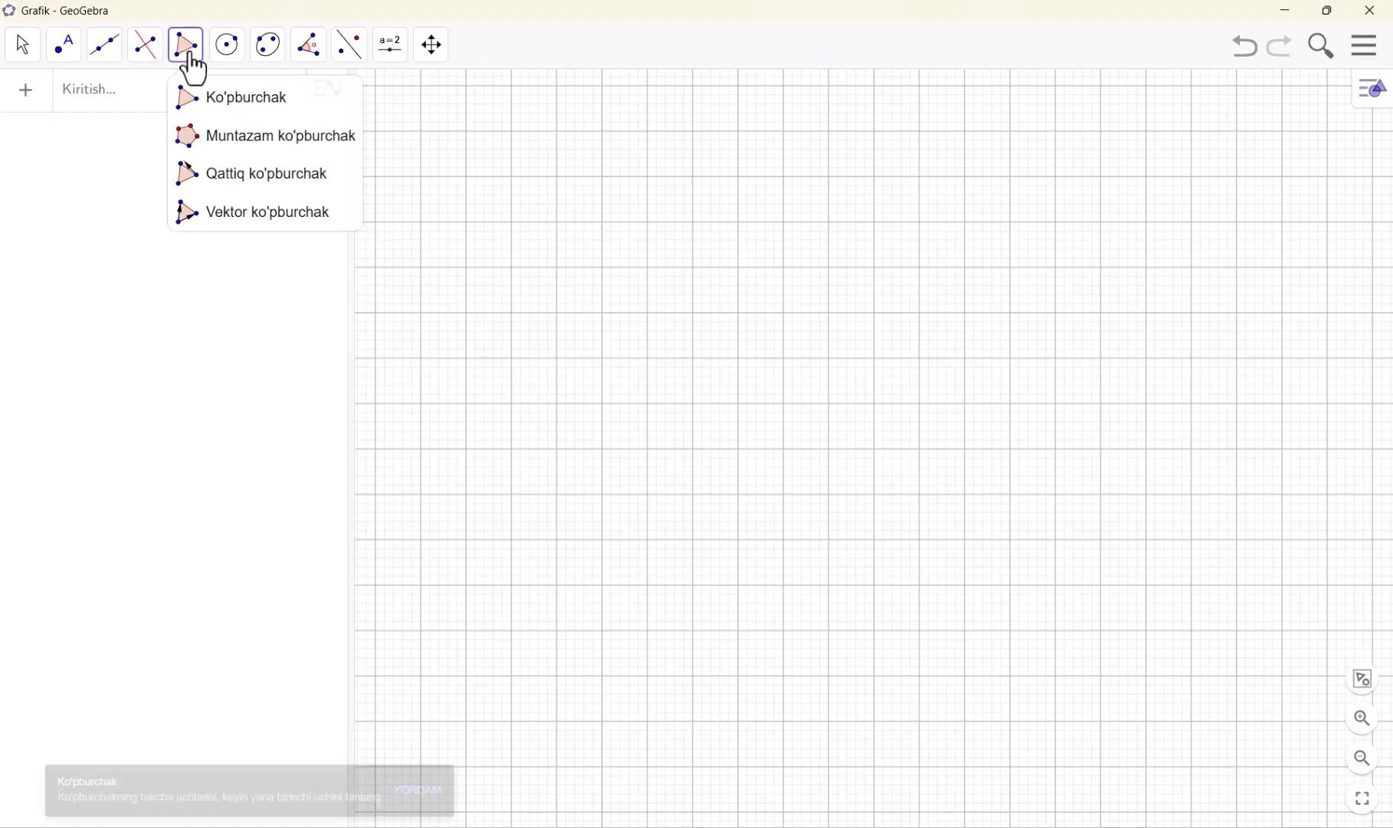
left_click(231, 117)
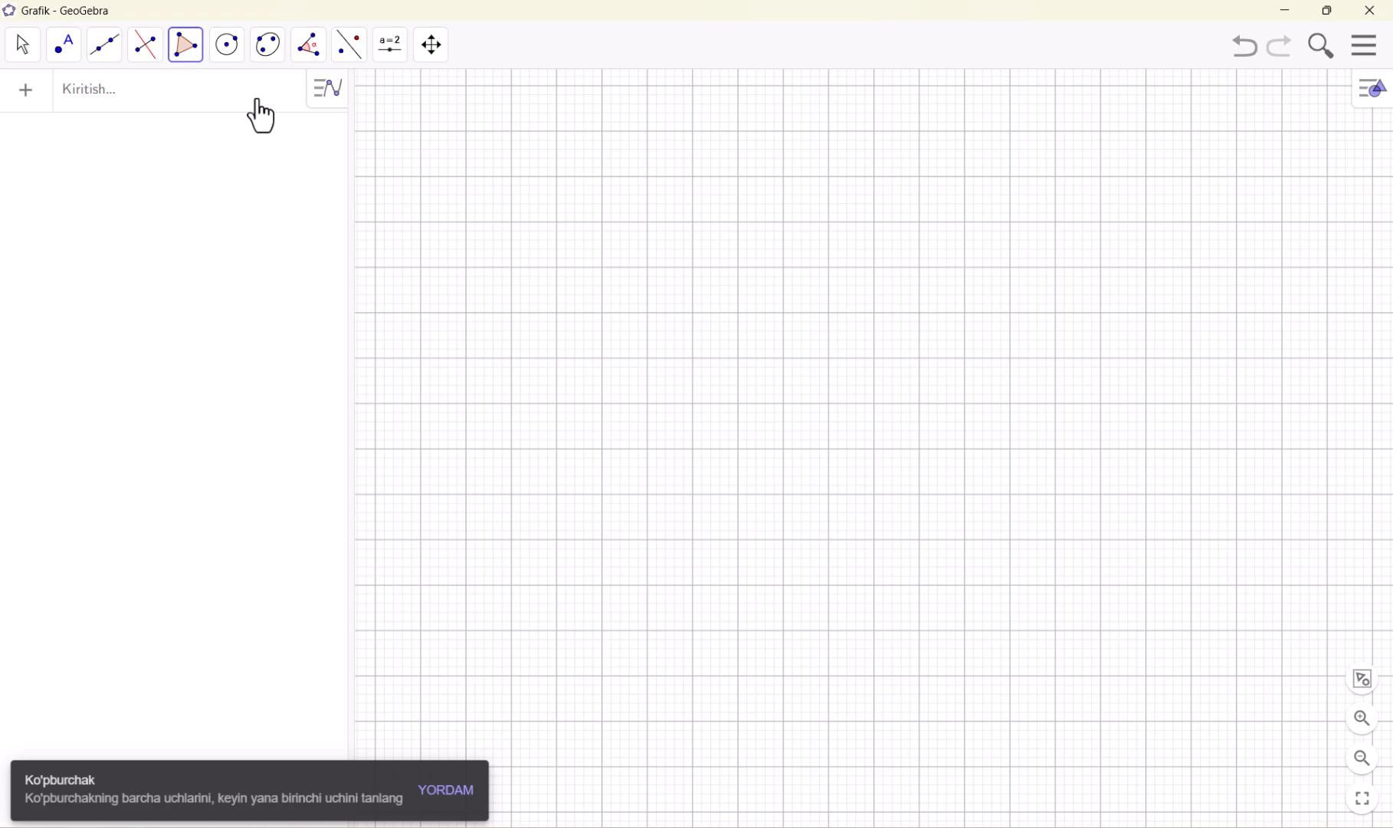
left_click(465, 130)
left_click(647, 130)
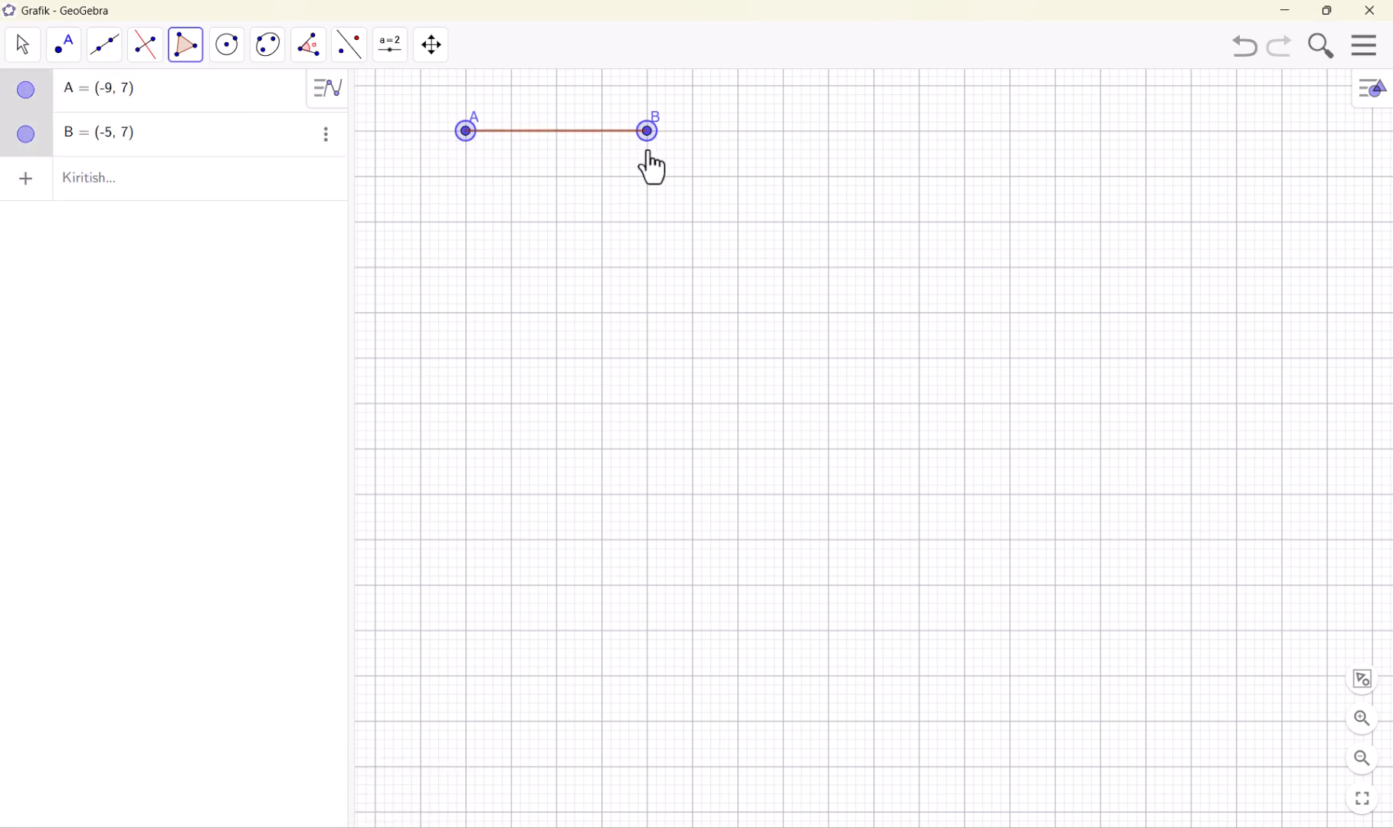
left_click(641, 305)
left_click(477, 437)
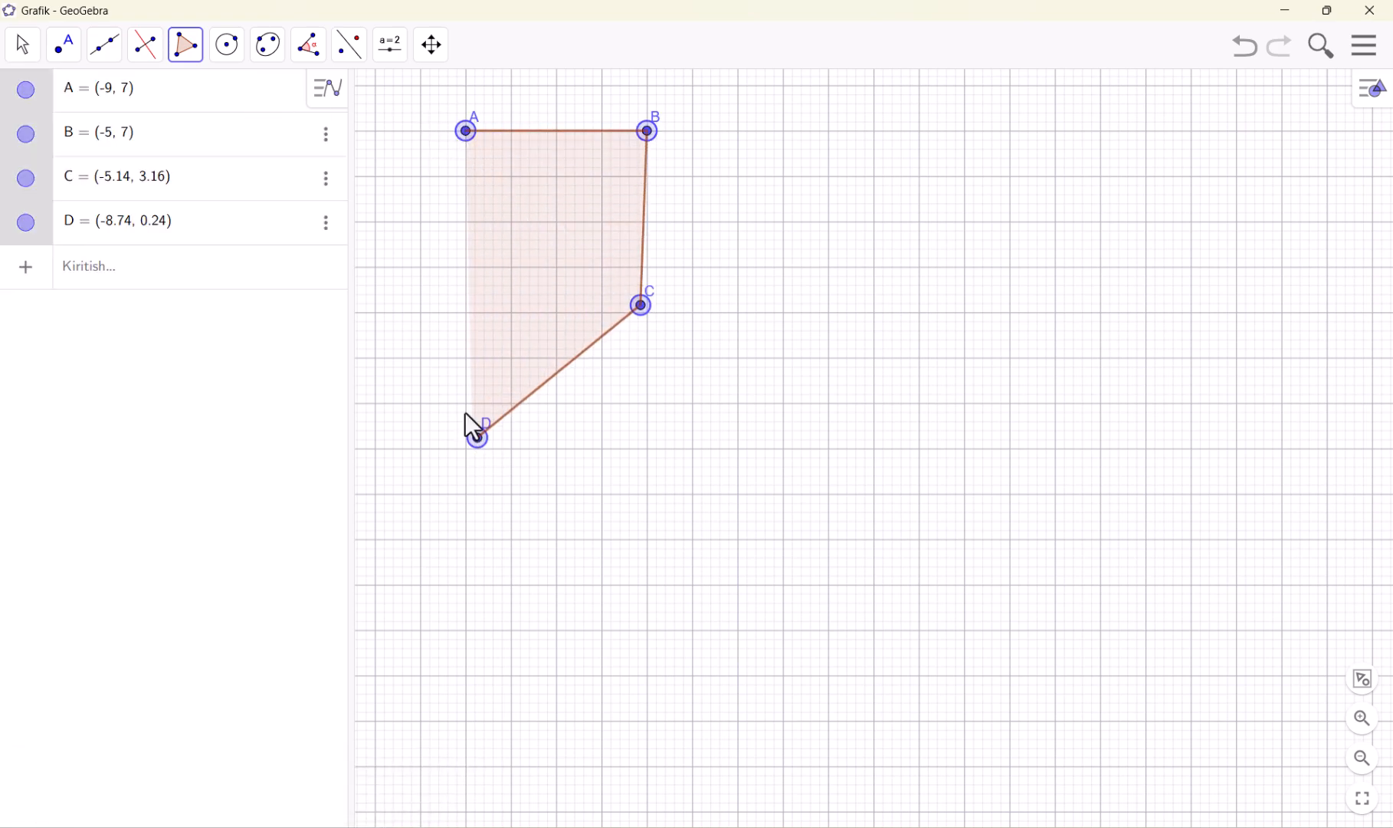
left_click(376, 324)
left_click(465, 132)
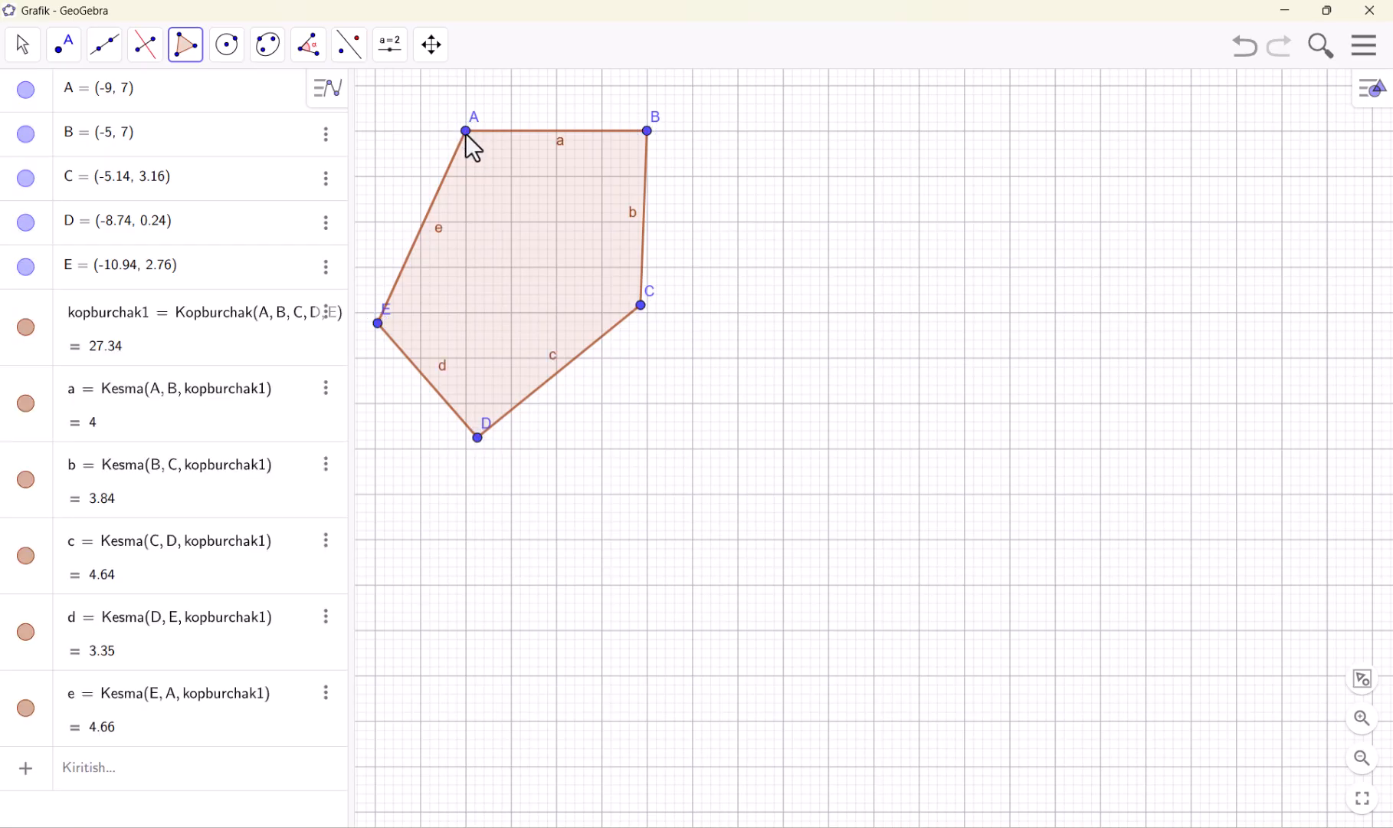
Construct a regular hexagon with the Muntazam ko'pburchak tool on the side from (0, 6) to (5, 6), using 6 vertices
left_click(190, 52)
left_click(187, 138)
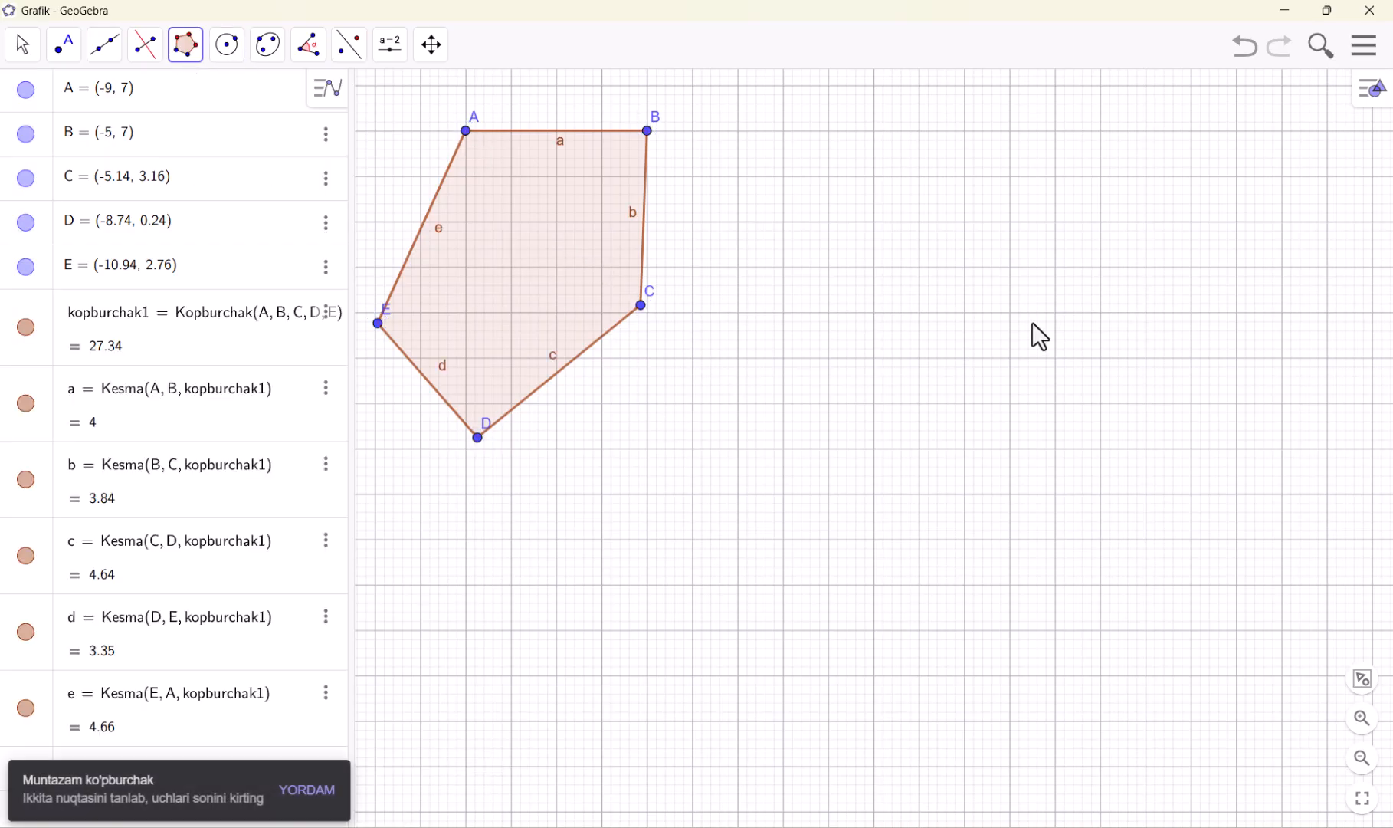
left_click(874, 176)
left_click(1099, 177)
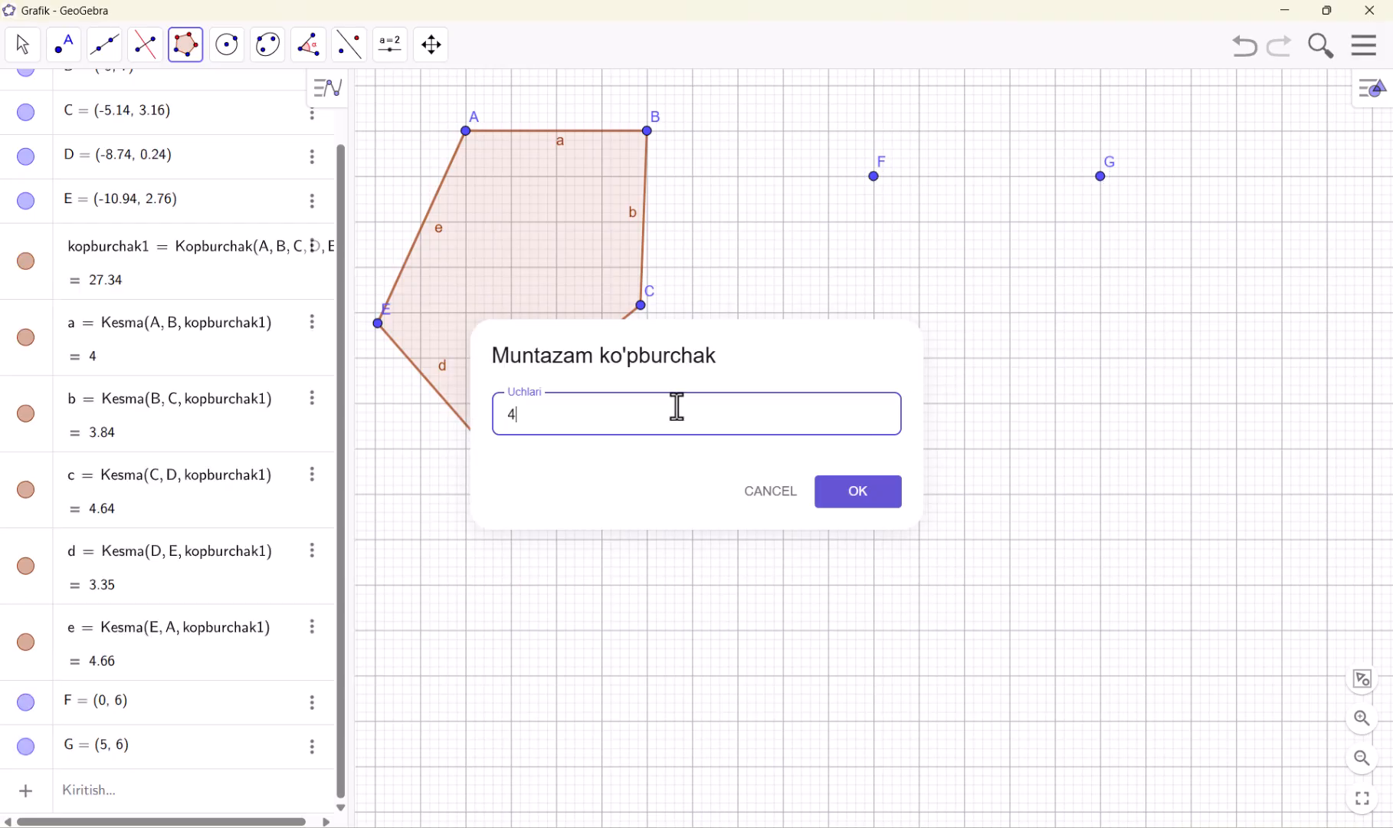
key("BackSpace")
type("6")
key("Return")
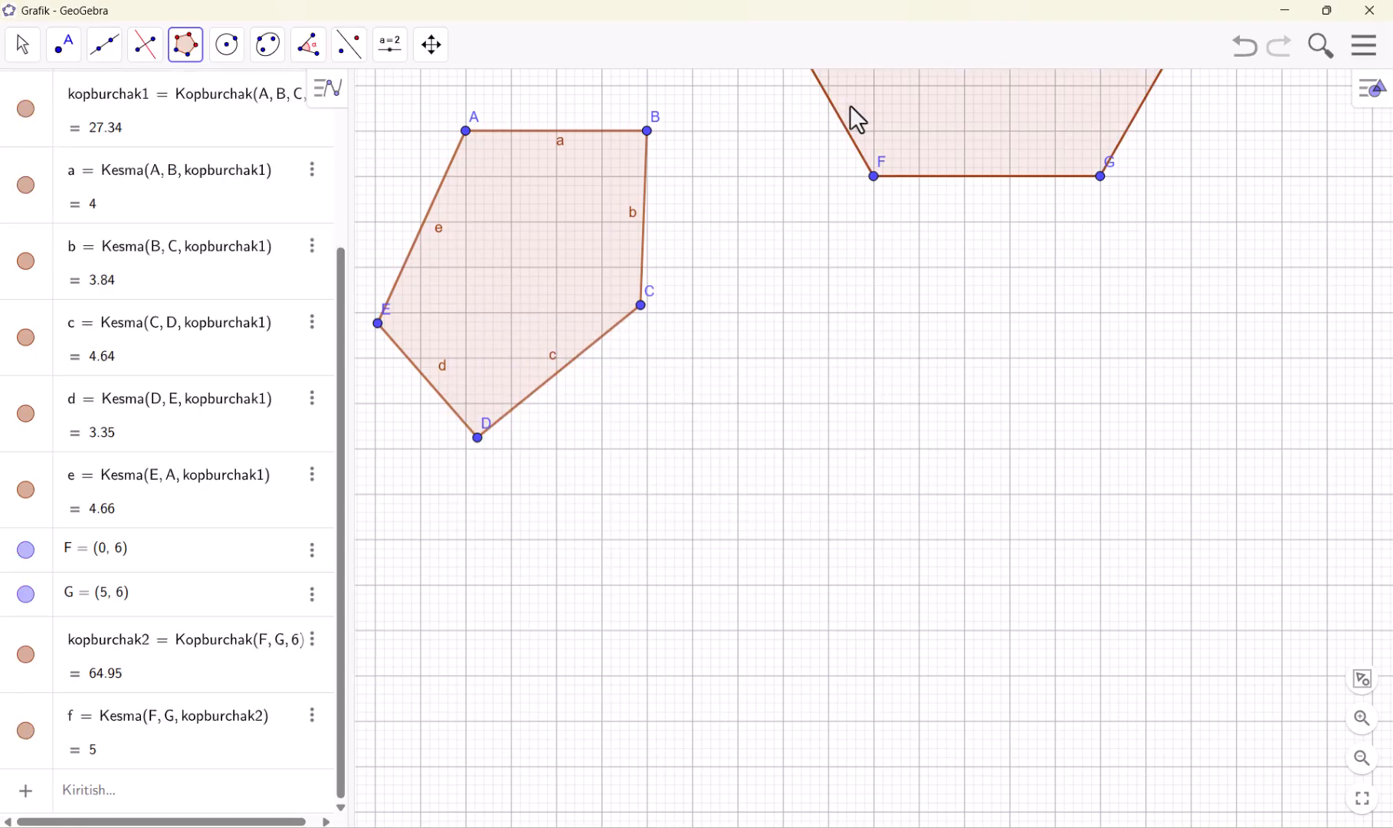
left_click(22, 46)
left_click_drag(942, 276, 937, 642)
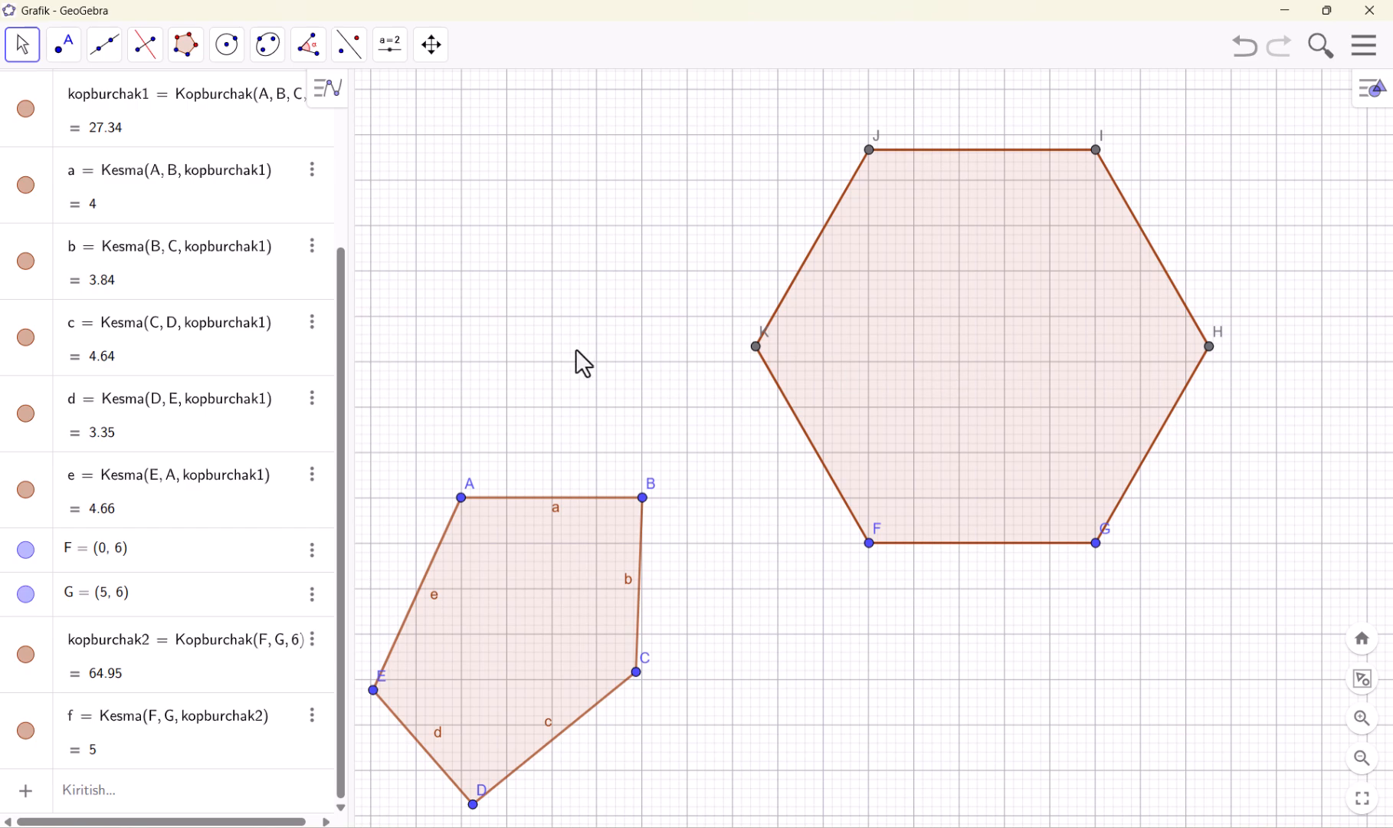
Construct a regular triangle with the Muntazam ko'pburchak tool on the side from (-9, 12) to (-6, 12), using 3 vertices
left_click(185, 44)
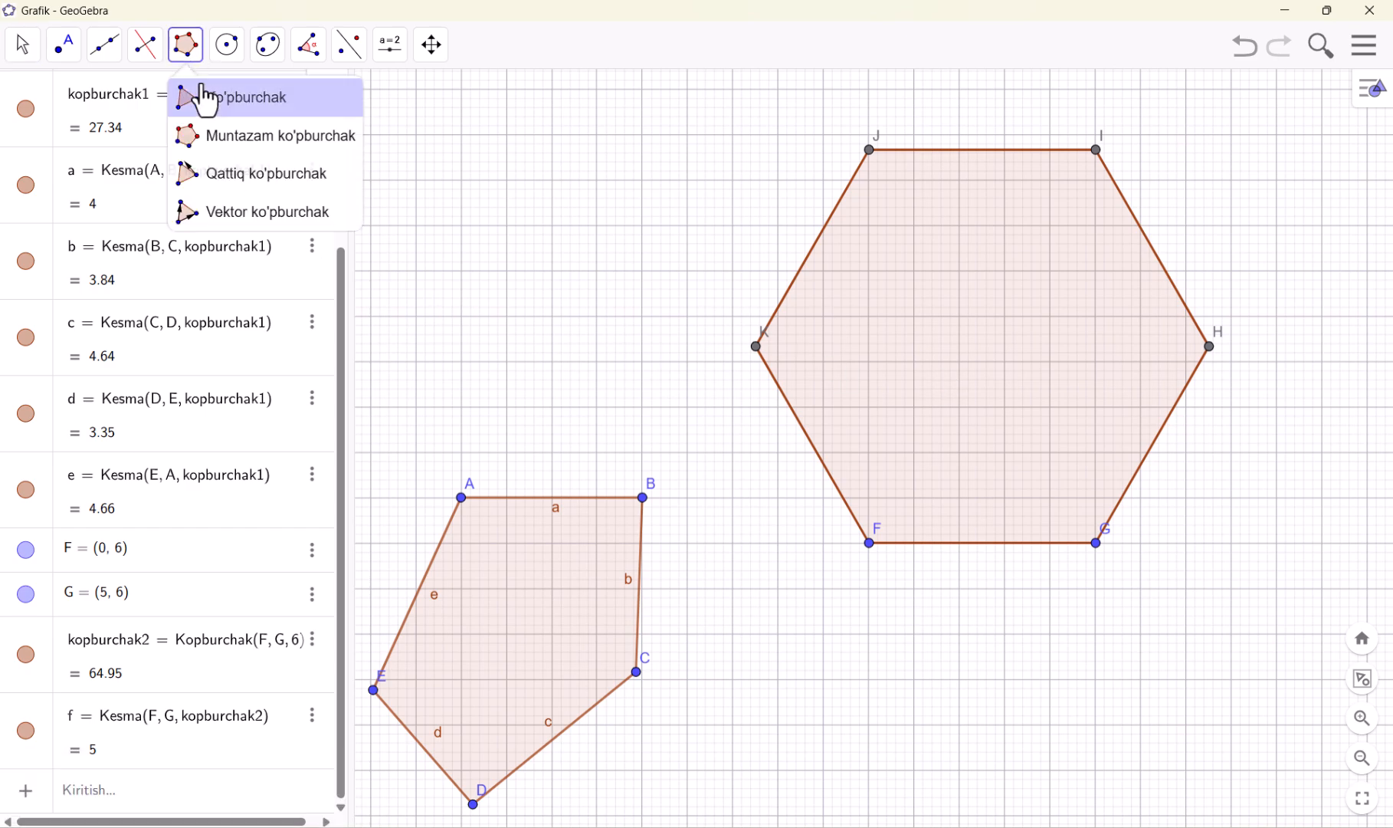
left_click(218, 135)
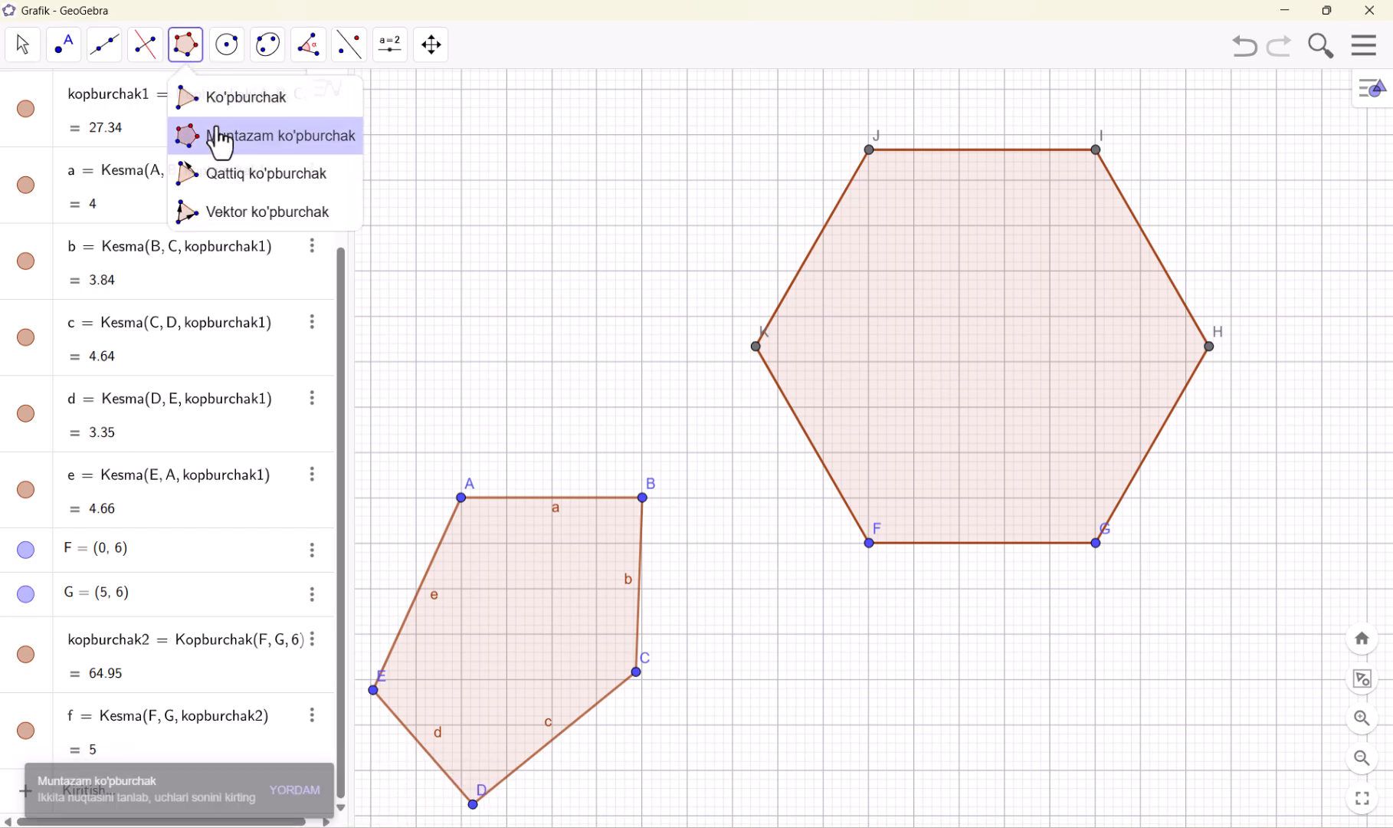
left_click(462, 272)
left_click(597, 271)
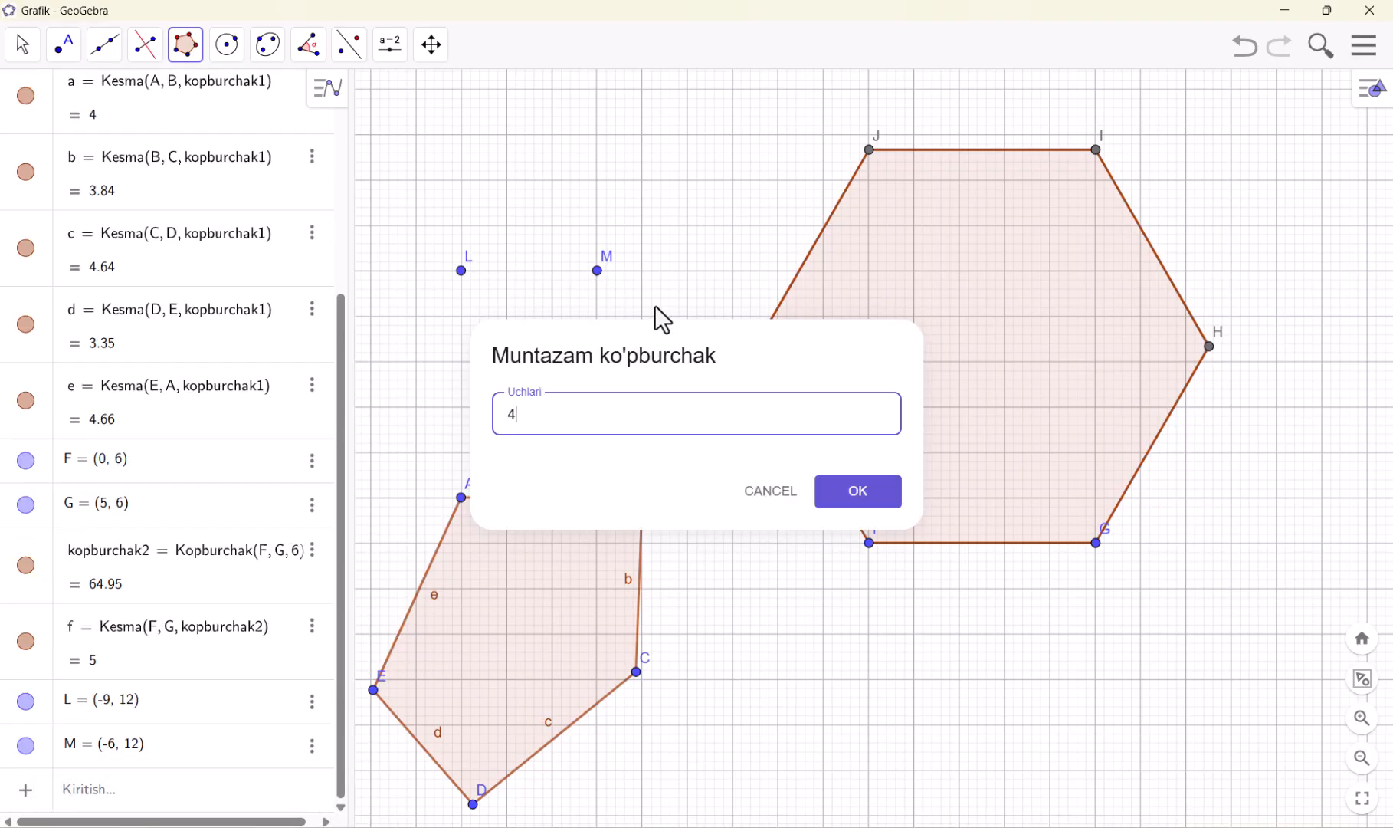
key("BackSpace")
type("3")
key("Return")
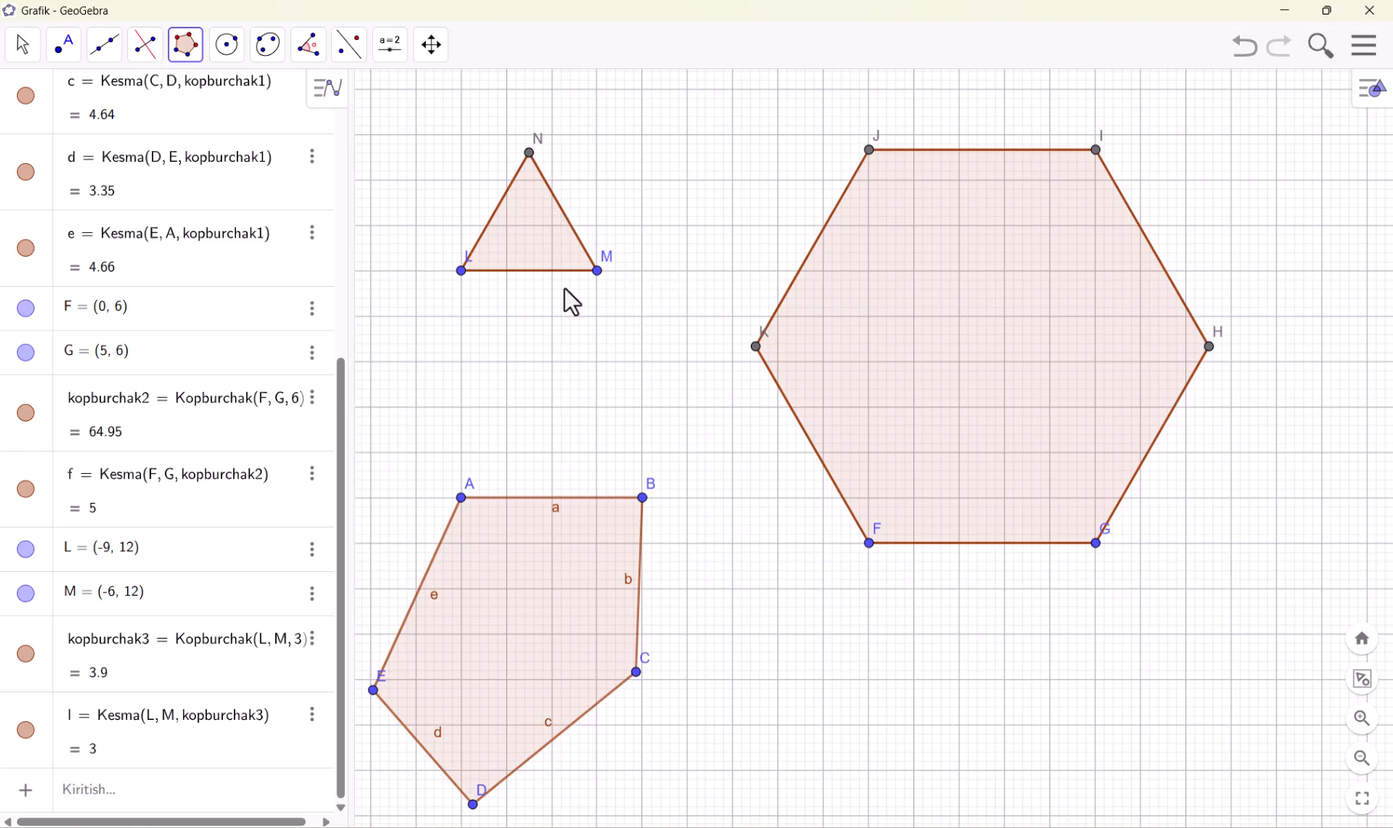
left_click(193, 52)
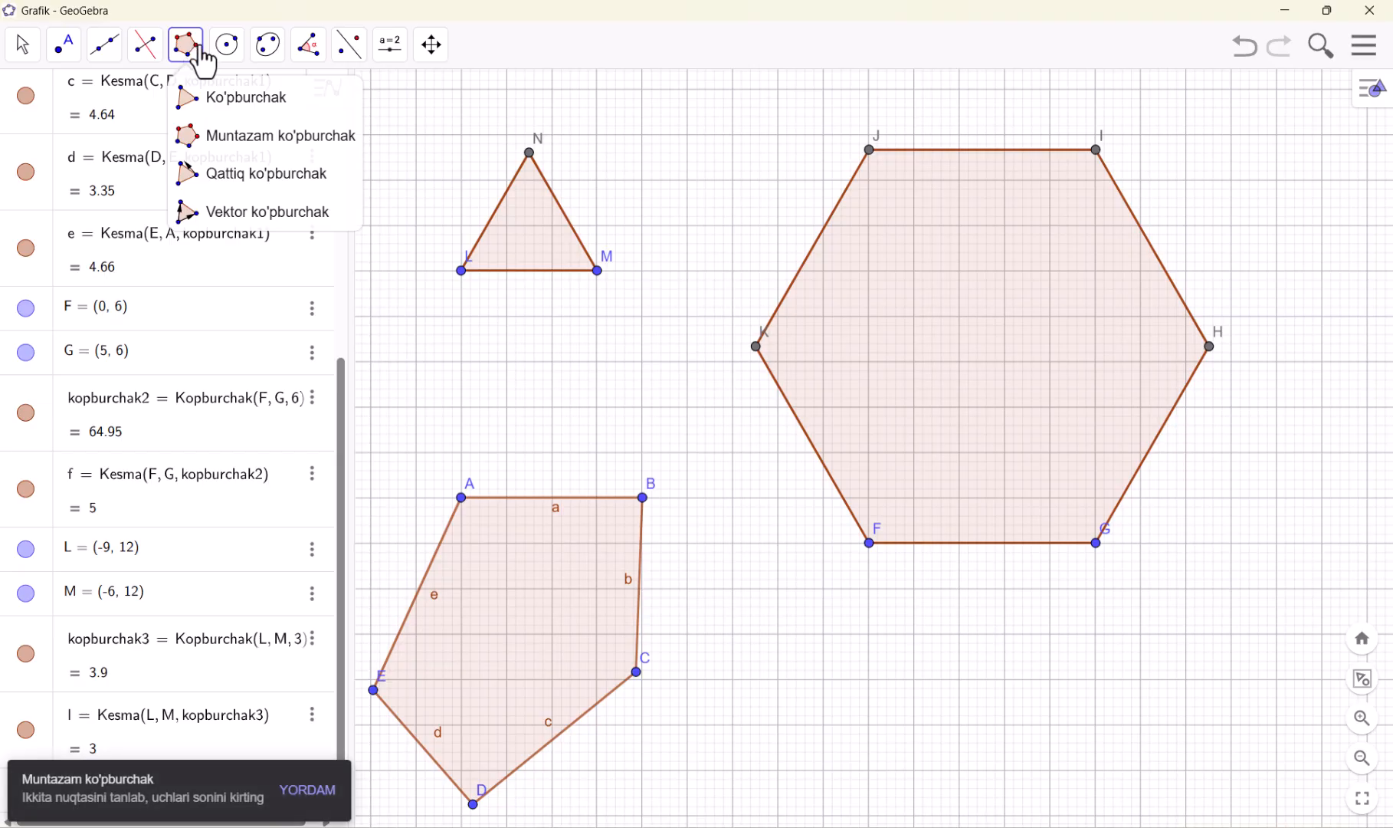
mouse_move(239, 55)
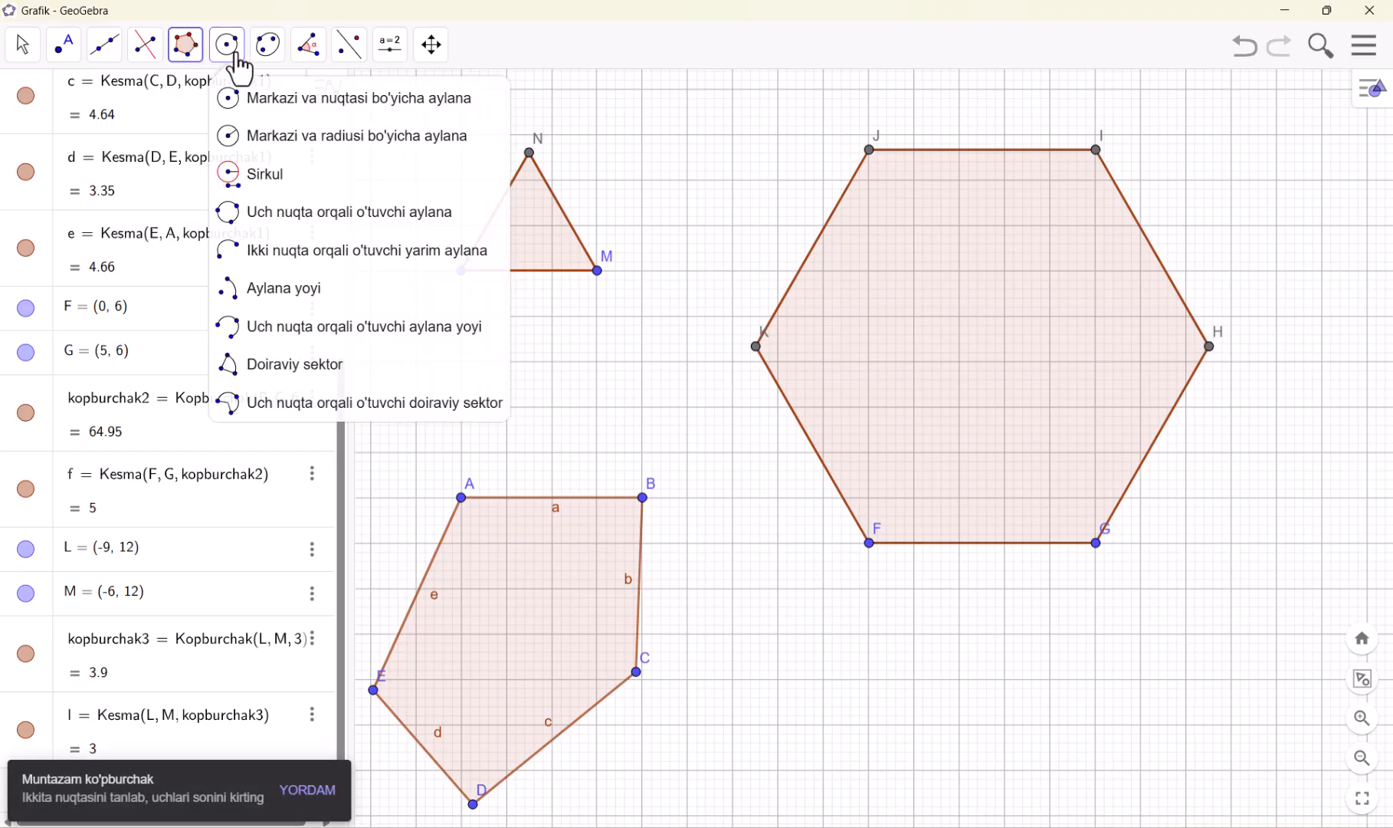
Start another new file, discarding the polygon drawings, and turn off the coordinate axes
left_click(1364, 47)
left_click(1237, 121)
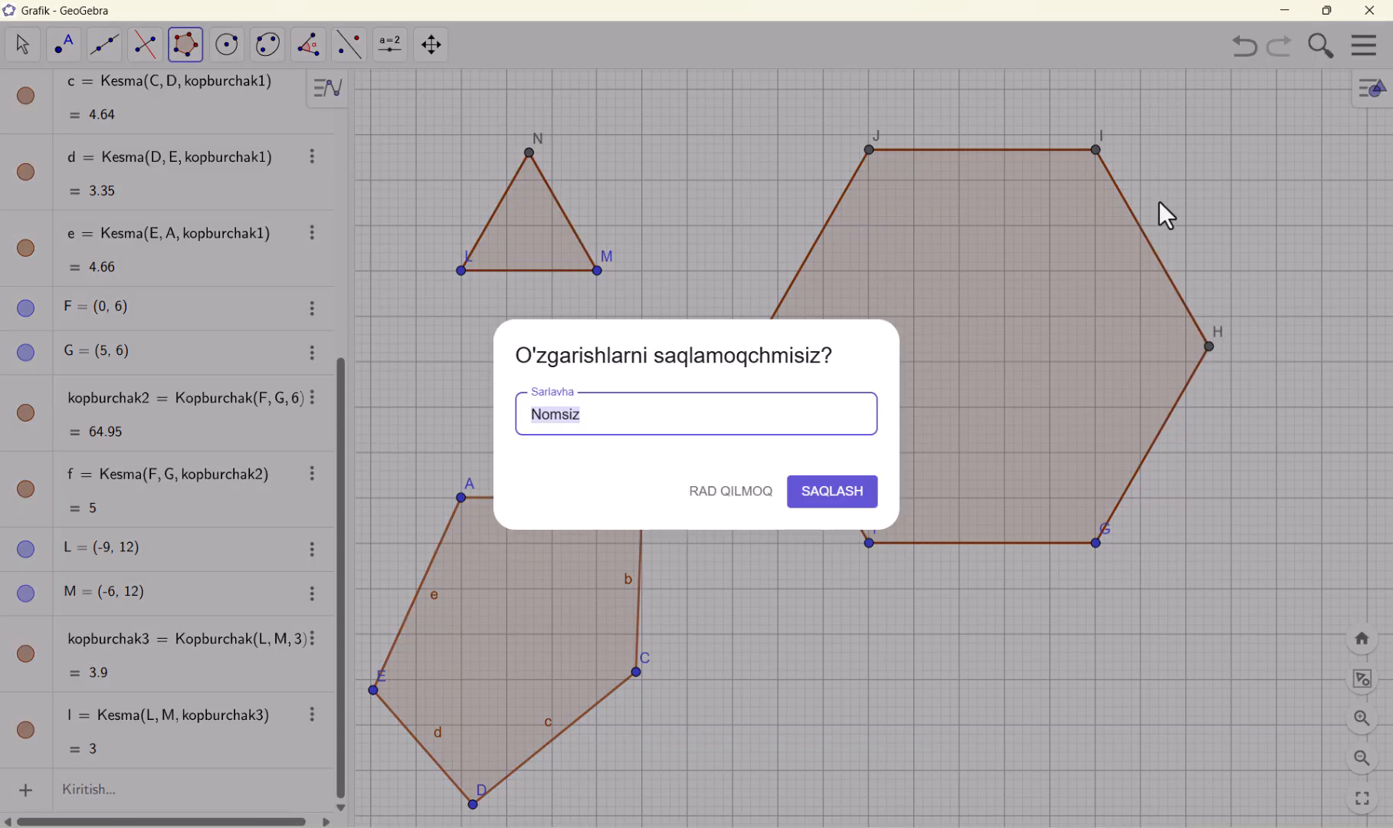
left_click(716, 490)
left_click(1272, 329)
right_click(1054, 277)
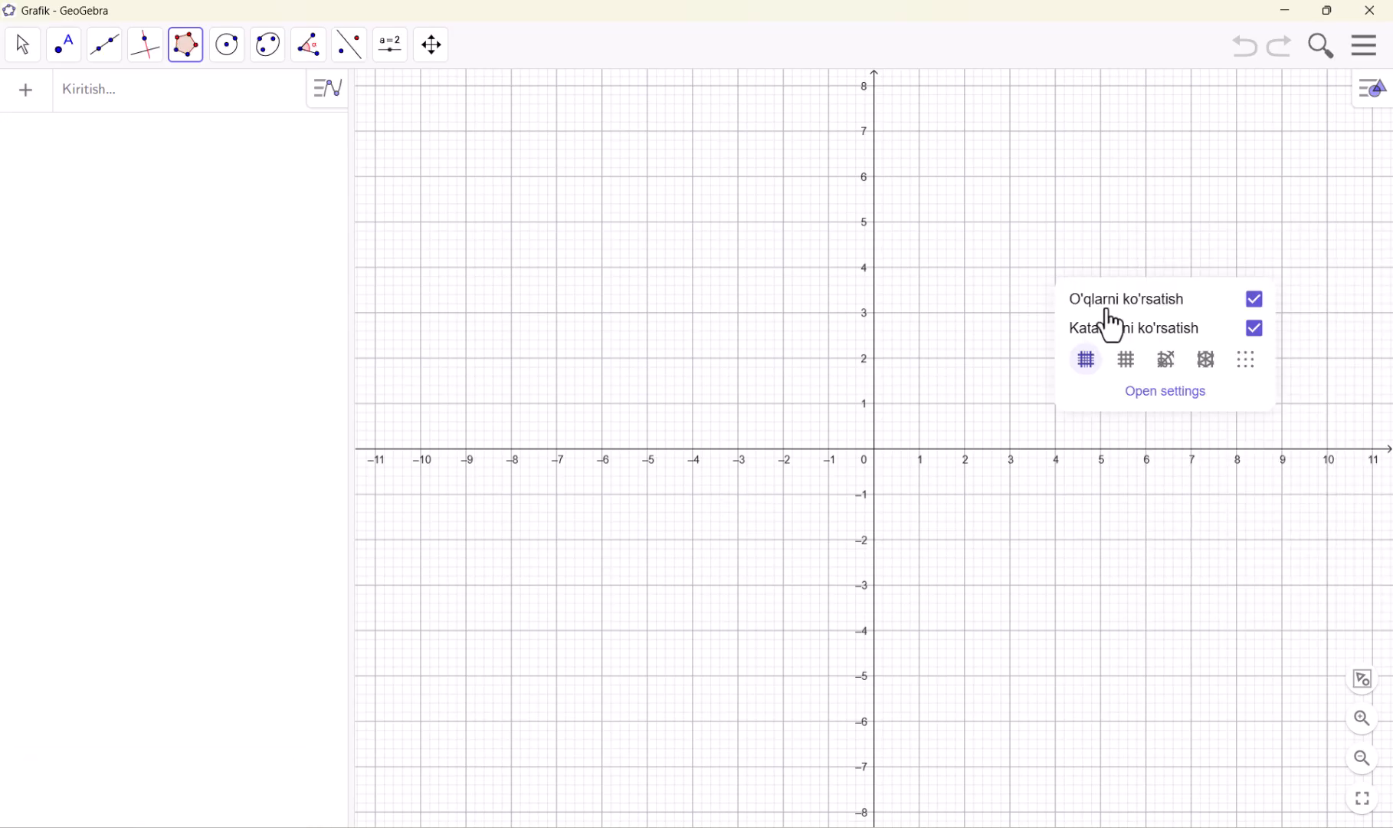
left_click(1104, 299)
Activate the Markazi va nuqtasi bo'yicha aylana tool for drawing a circle from its centre and a point
left_click(233, 56)
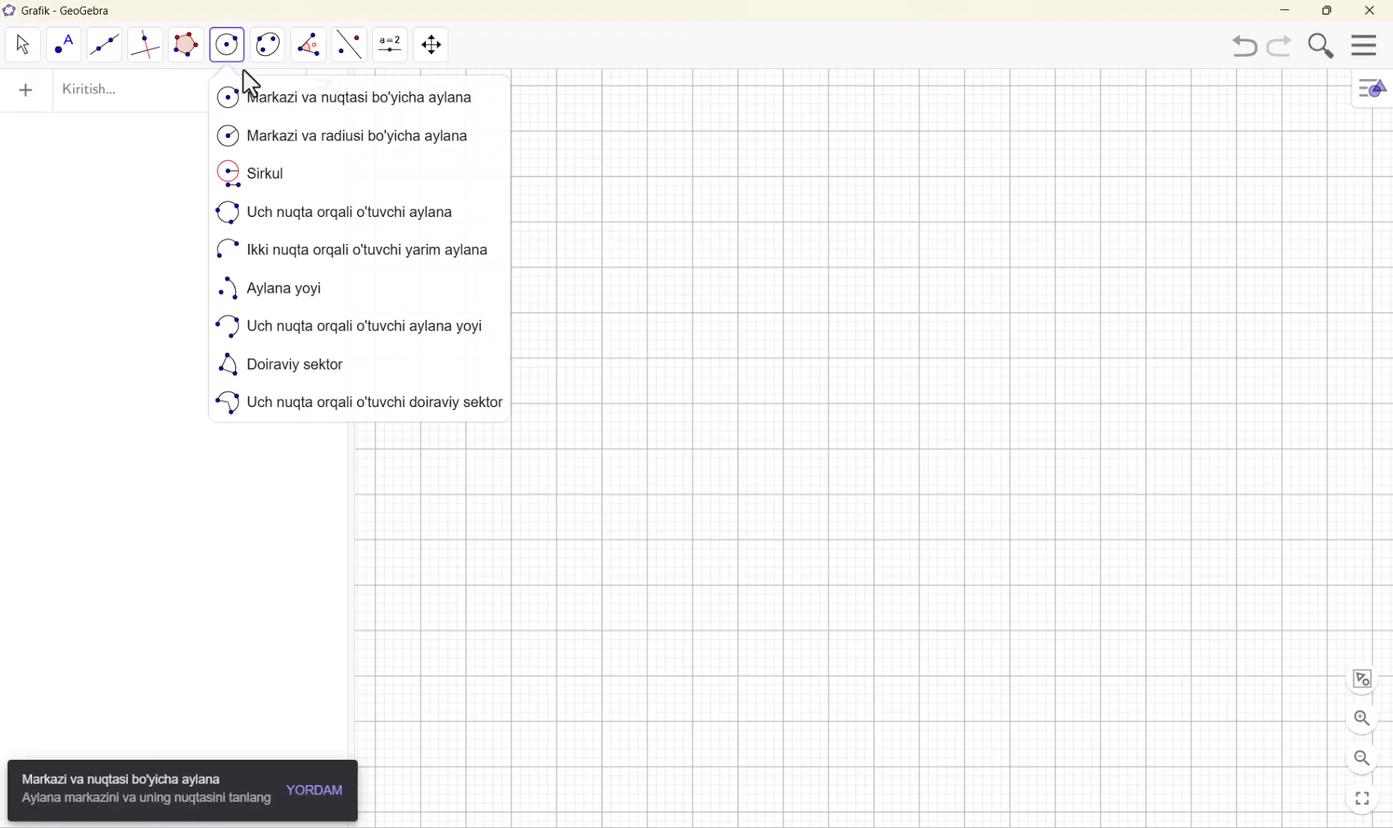
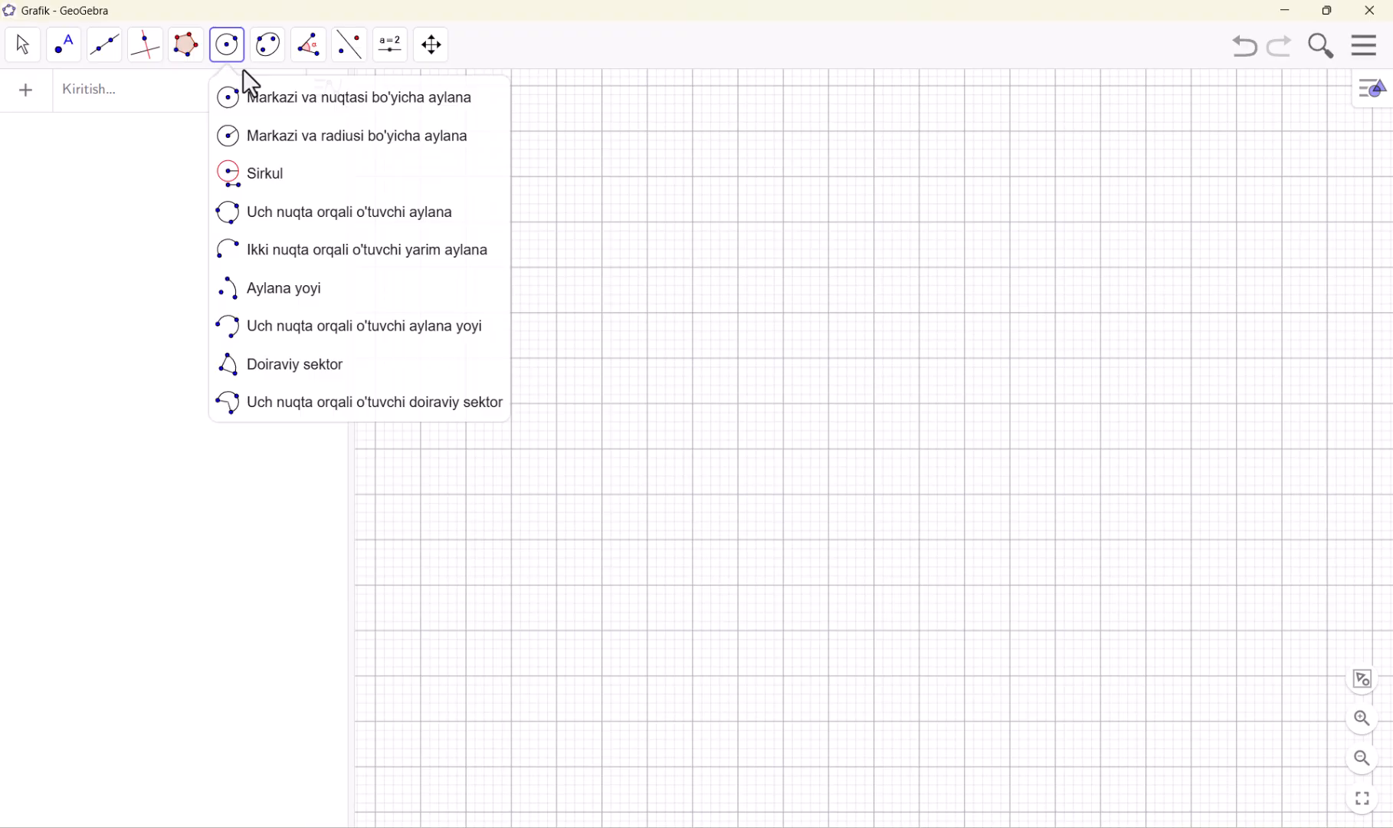
Turn the coordinate axes back on with the Markazi va nuqtasi bo'yicha aylana tool selected
left_click(322, 111)
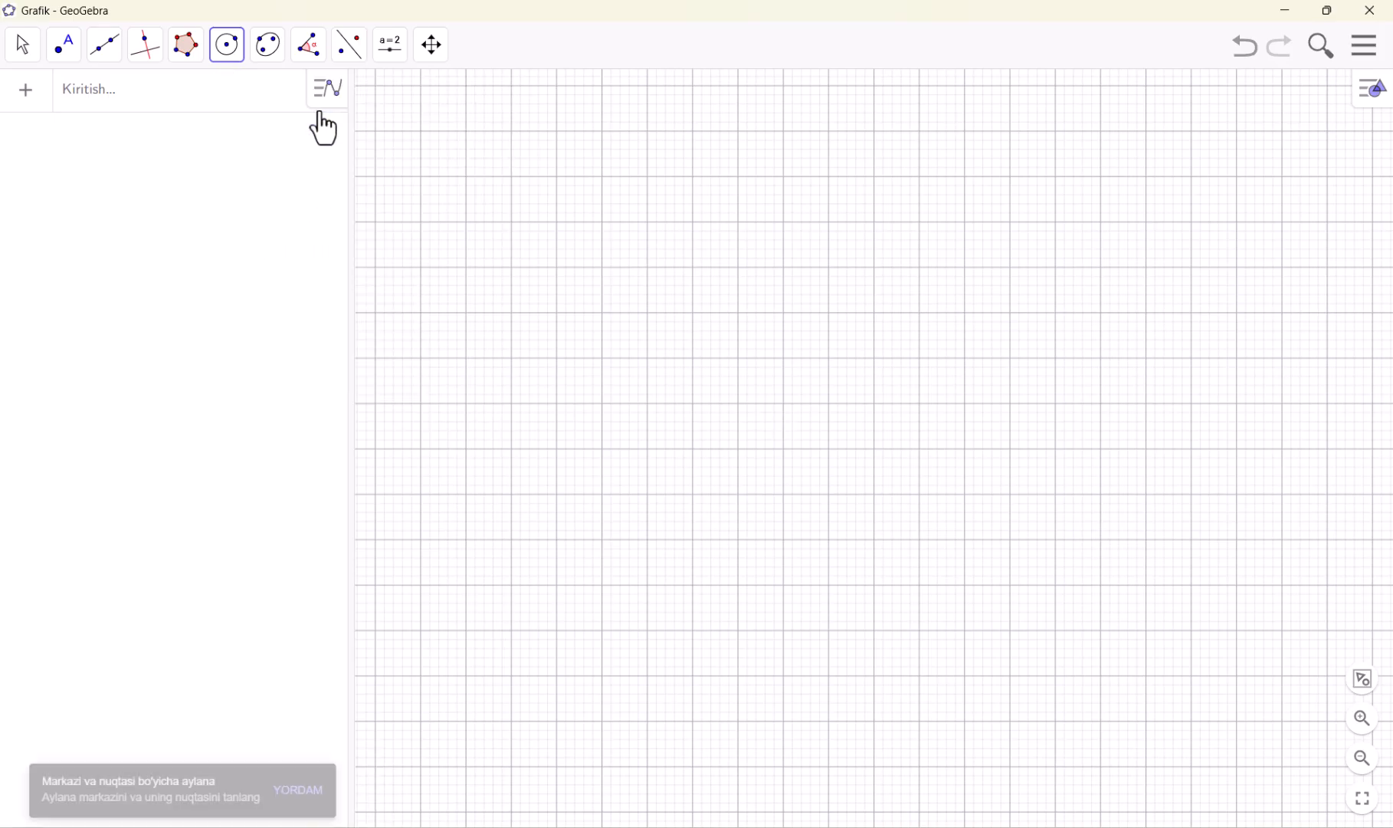
right_click(793, 345)
left_click(824, 342)
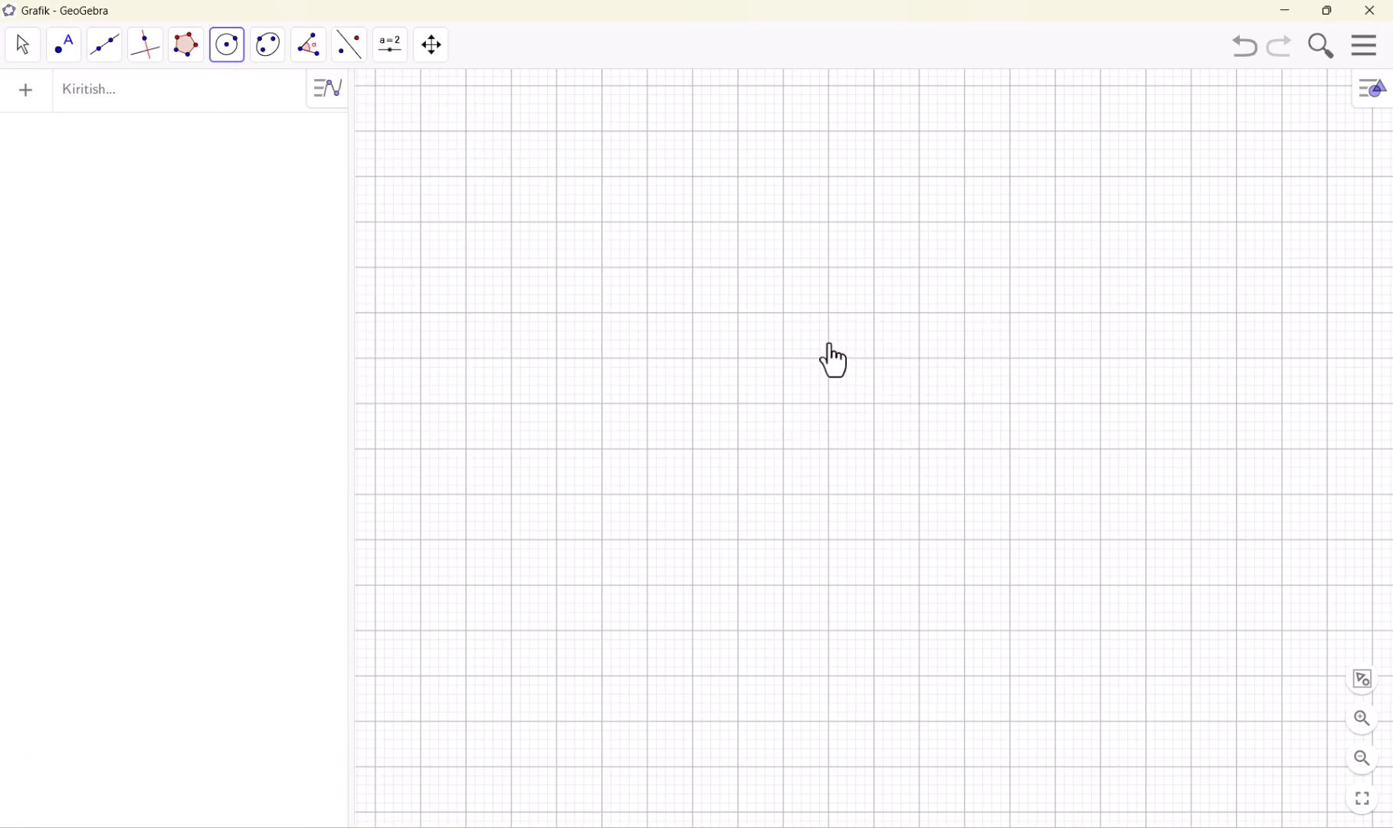
Draw a circle centred at (3, 2) through (3, 0), and another centred at the origin through about (4.53, 3.29) on the first circle
left_click(1010, 358)
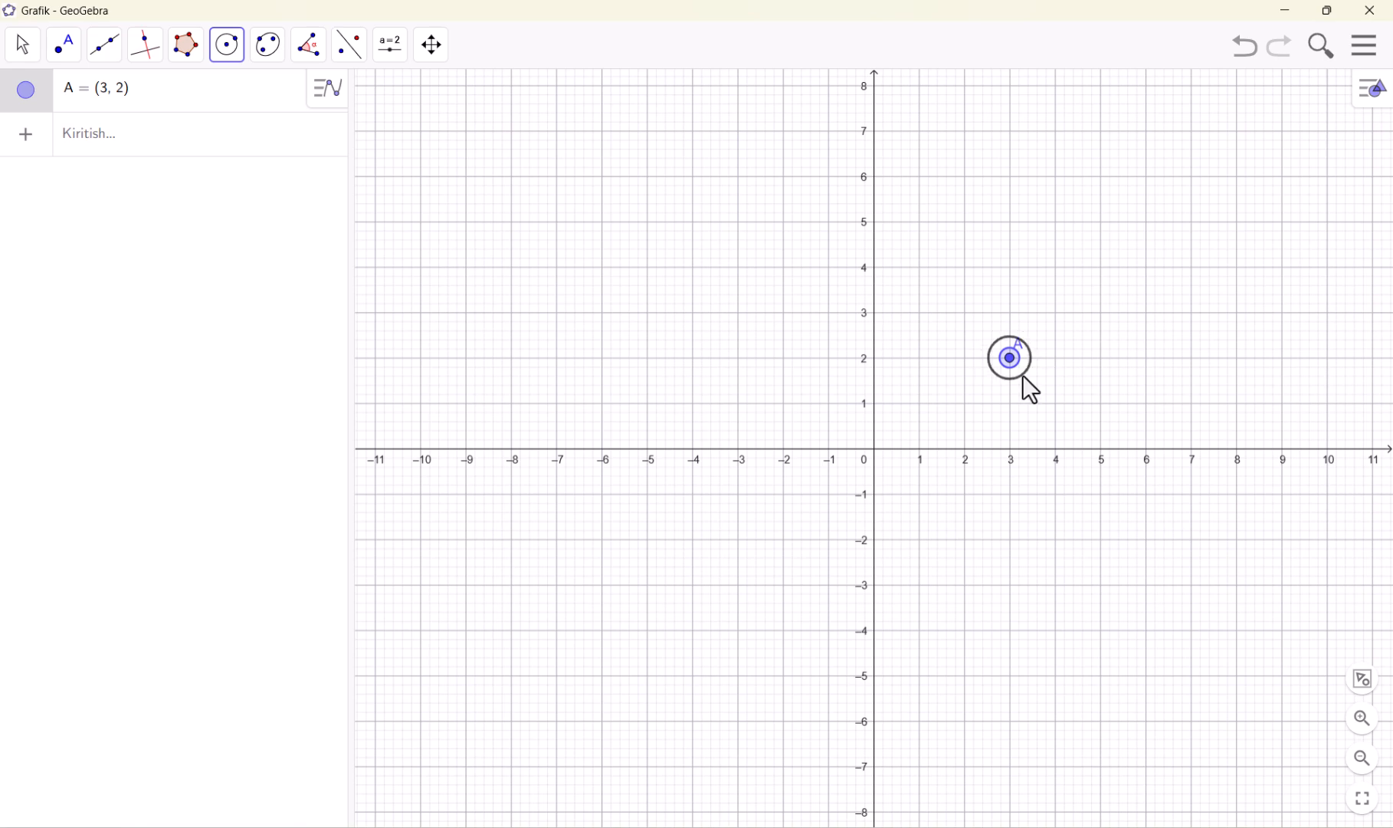
left_click(1010, 449)
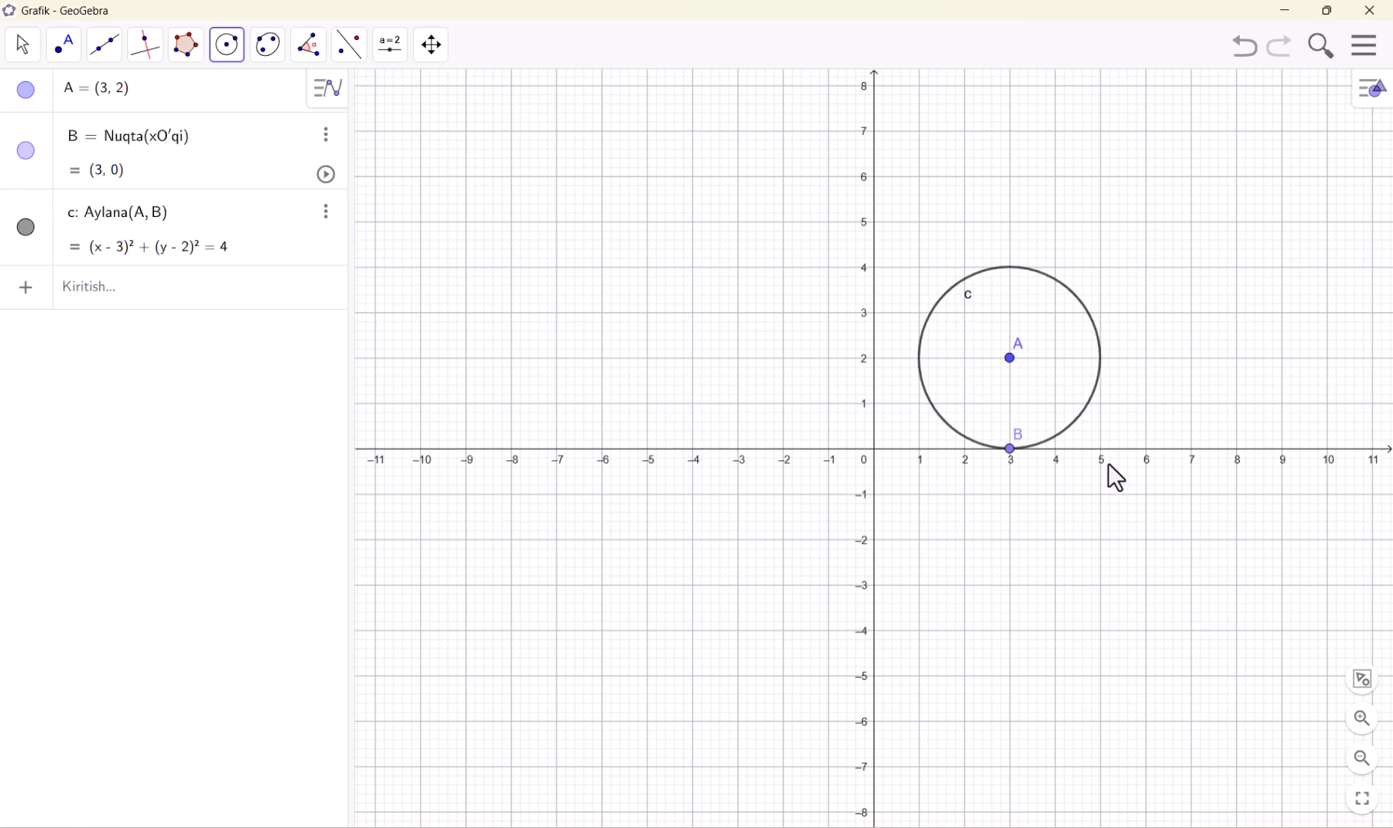
left_click(875, 450)
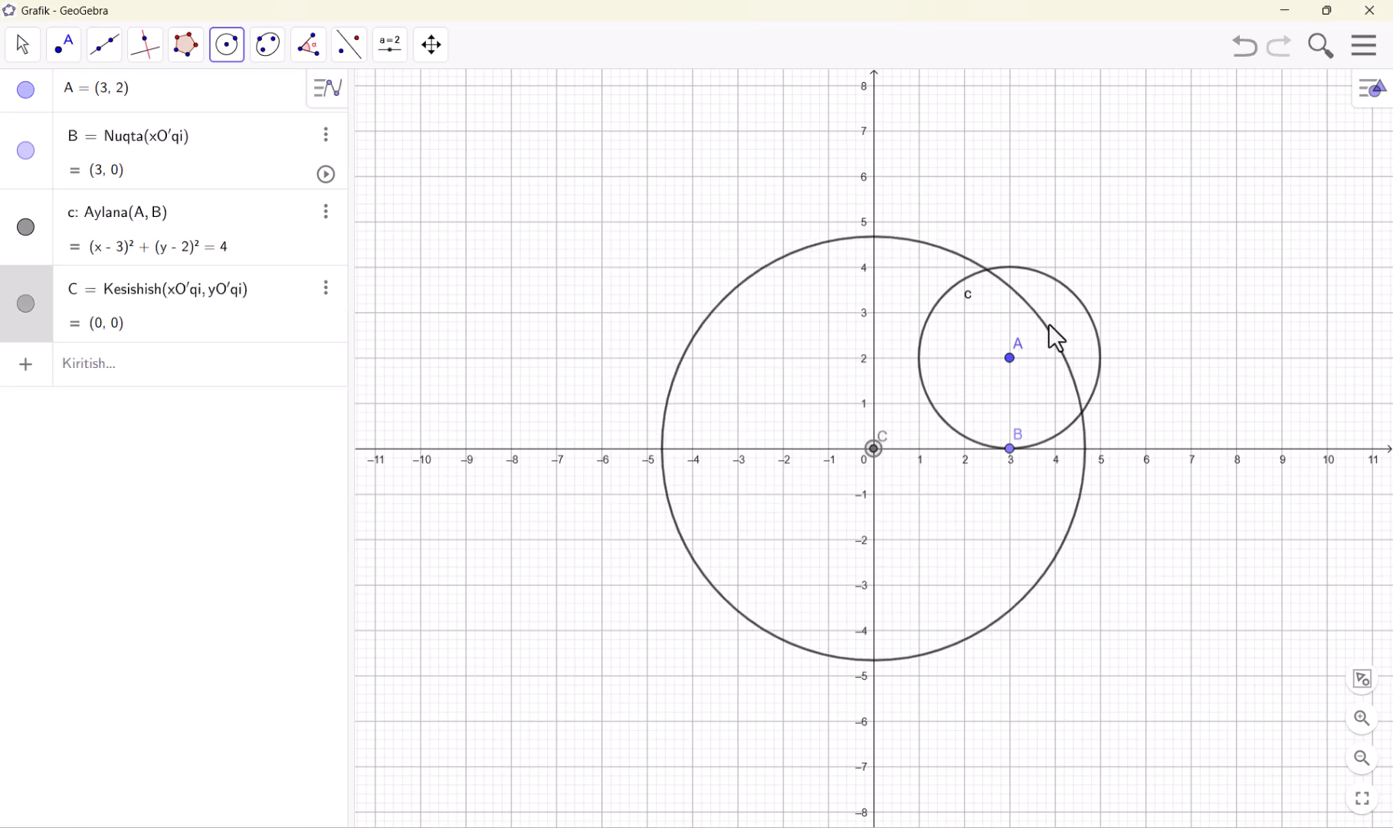
left_click(1079, 300)
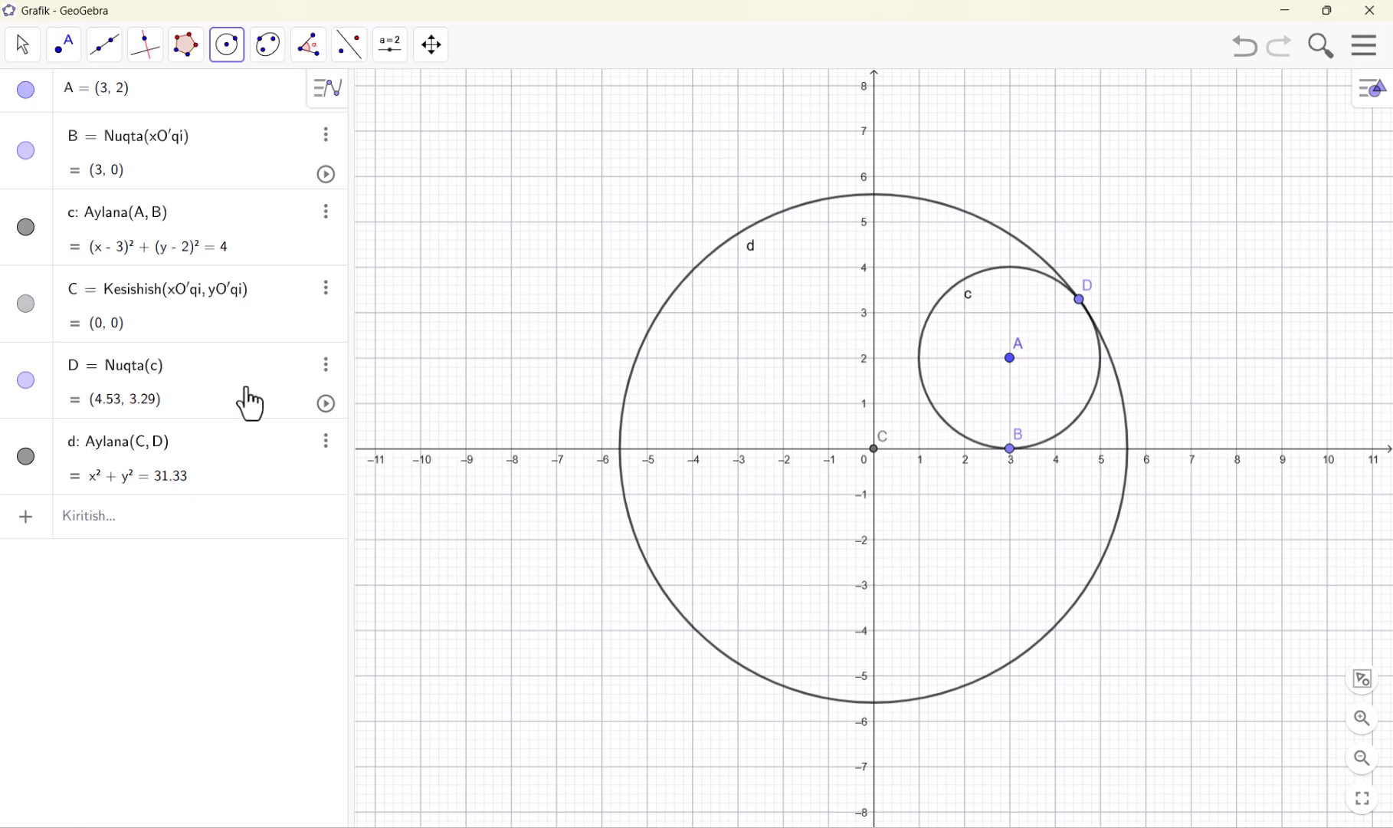
Draw a circle centred at (-9, 0) through the negative x-axis intersection of the origin-centred circle
left_click(467, 448)
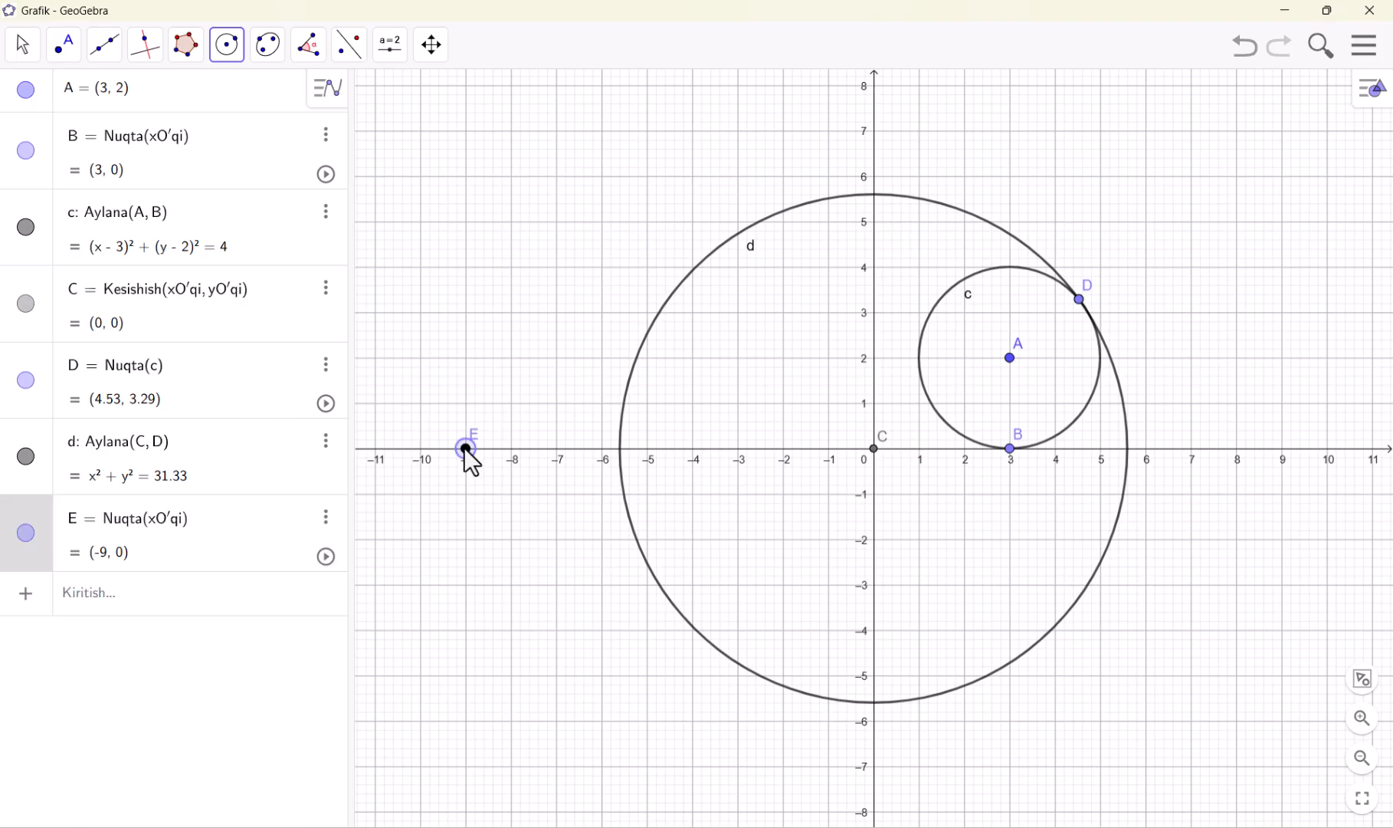
left_click(620, 449)
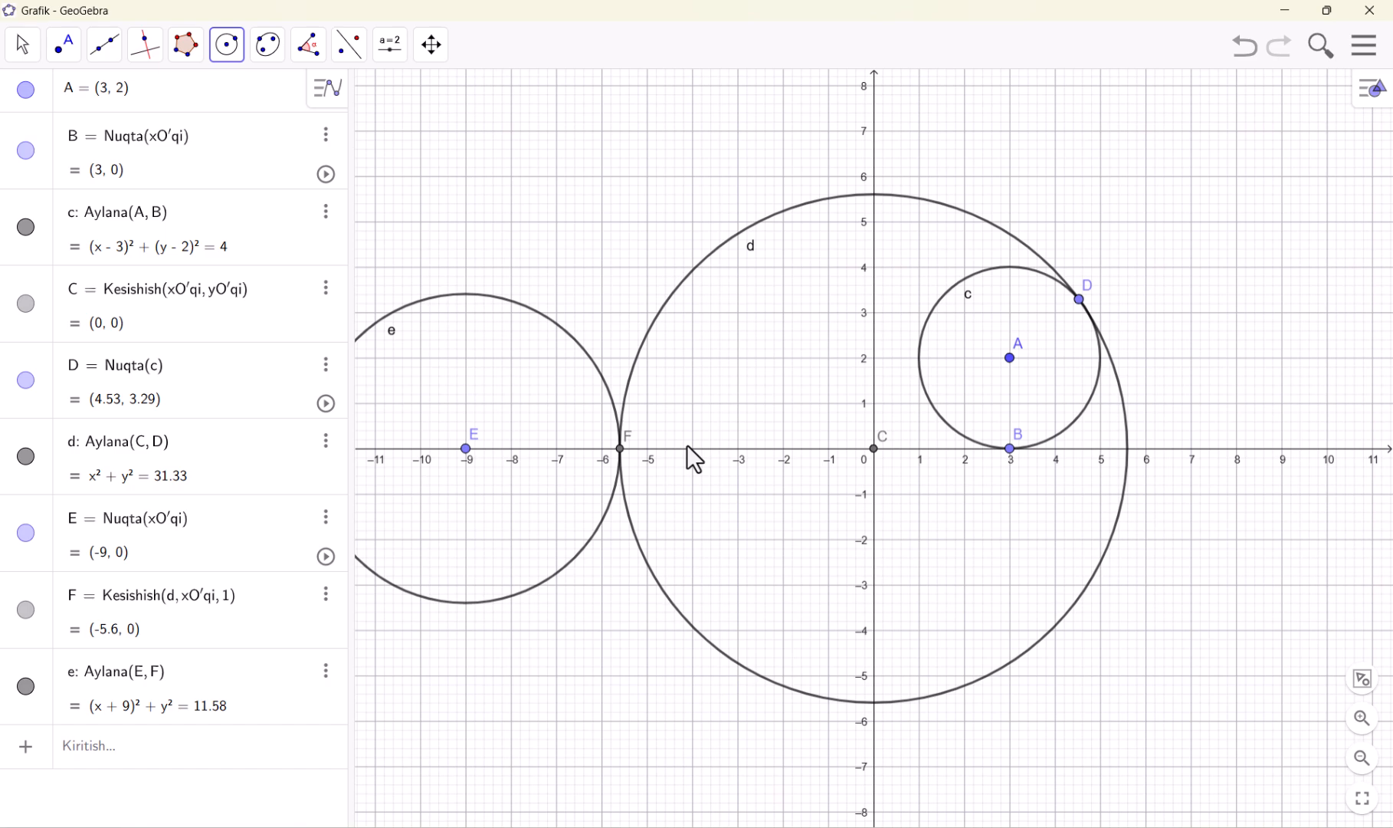
Undo all three centre-and-point circles and their points, leaving the drawing empty
key("ctrl+z")
key("ctrl+z")
key("ctrl+z")
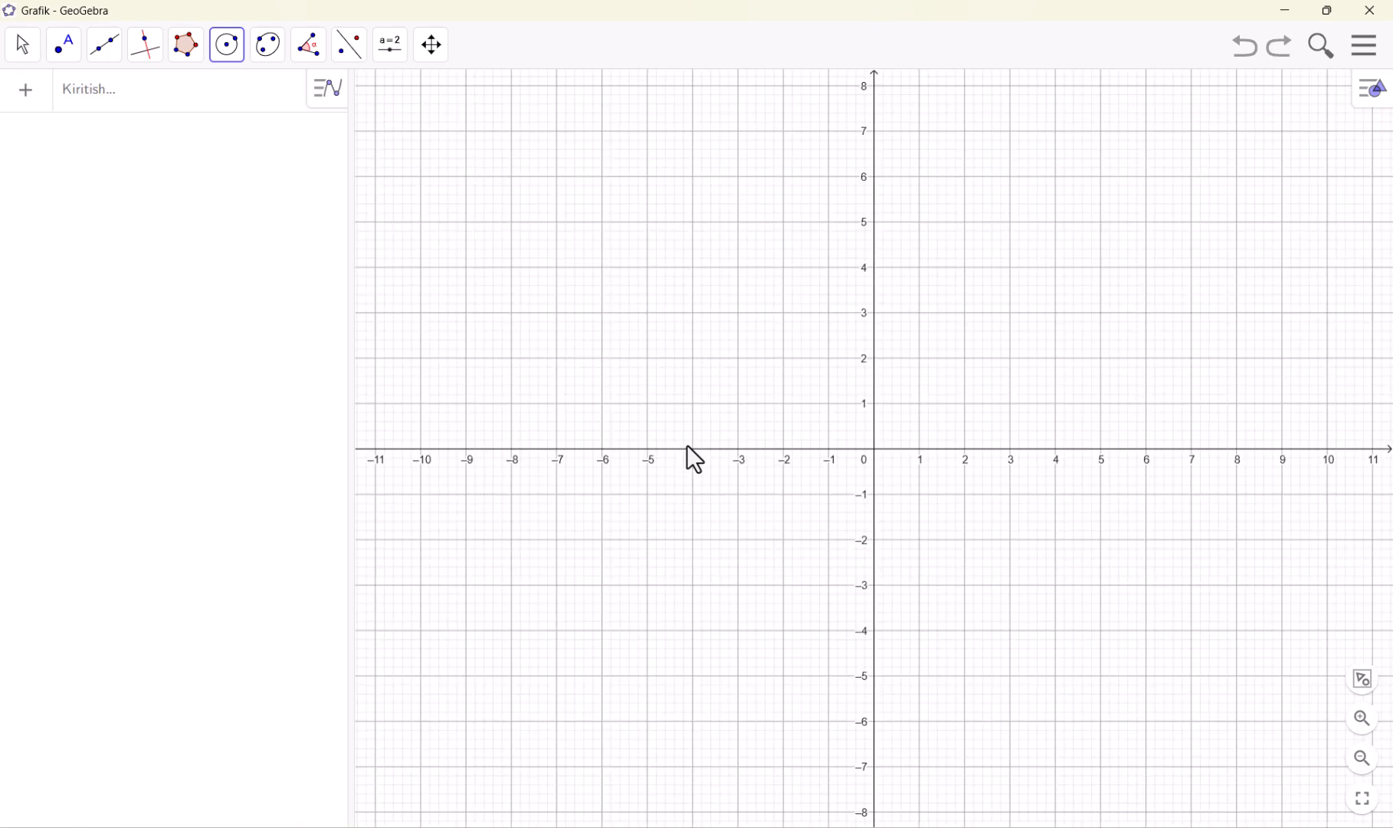
Draw a circle centred at (-5, 5) with radius 4 using the Markazi va radiusi bo'yicha aylana tool
left_click(228, 52)
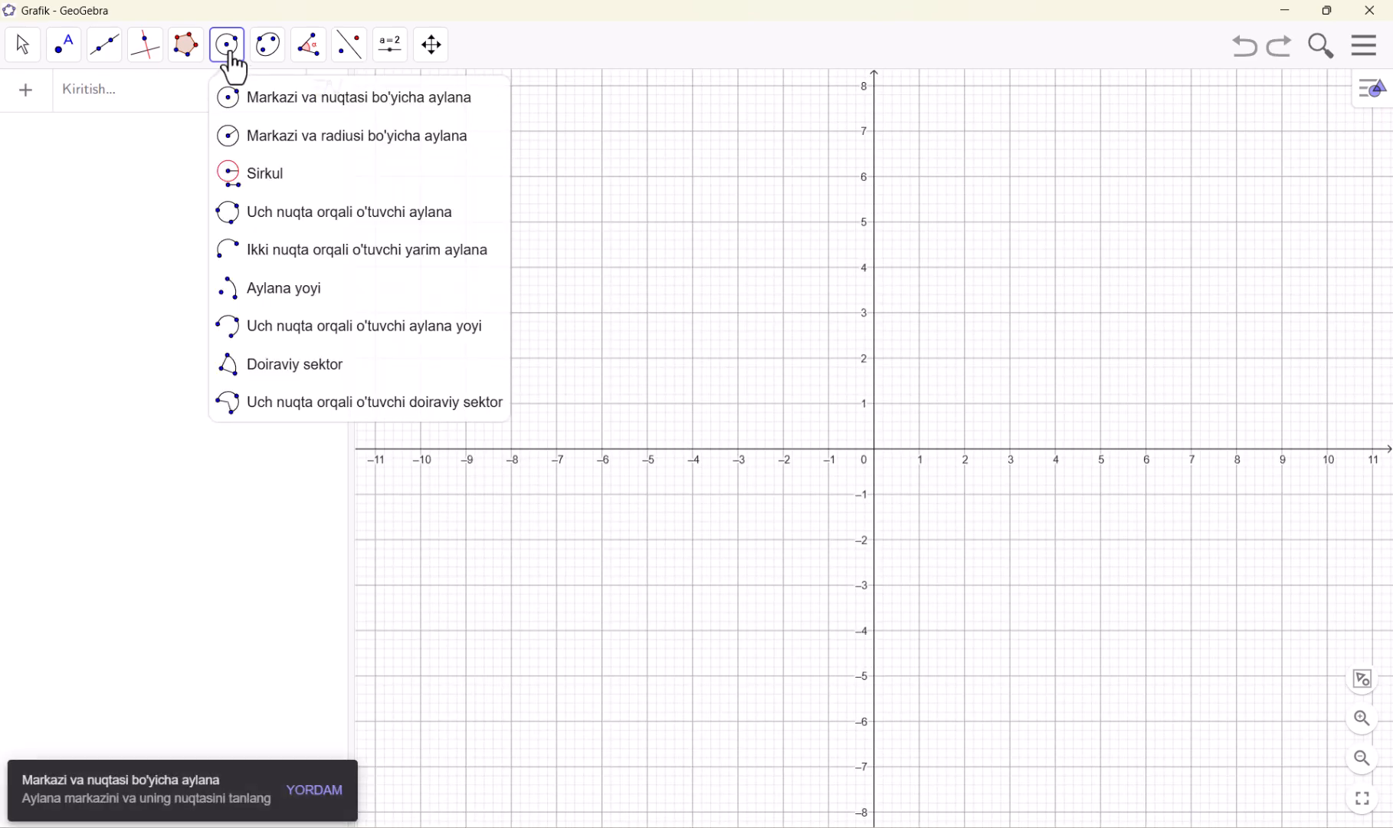
left_click(268, 145)
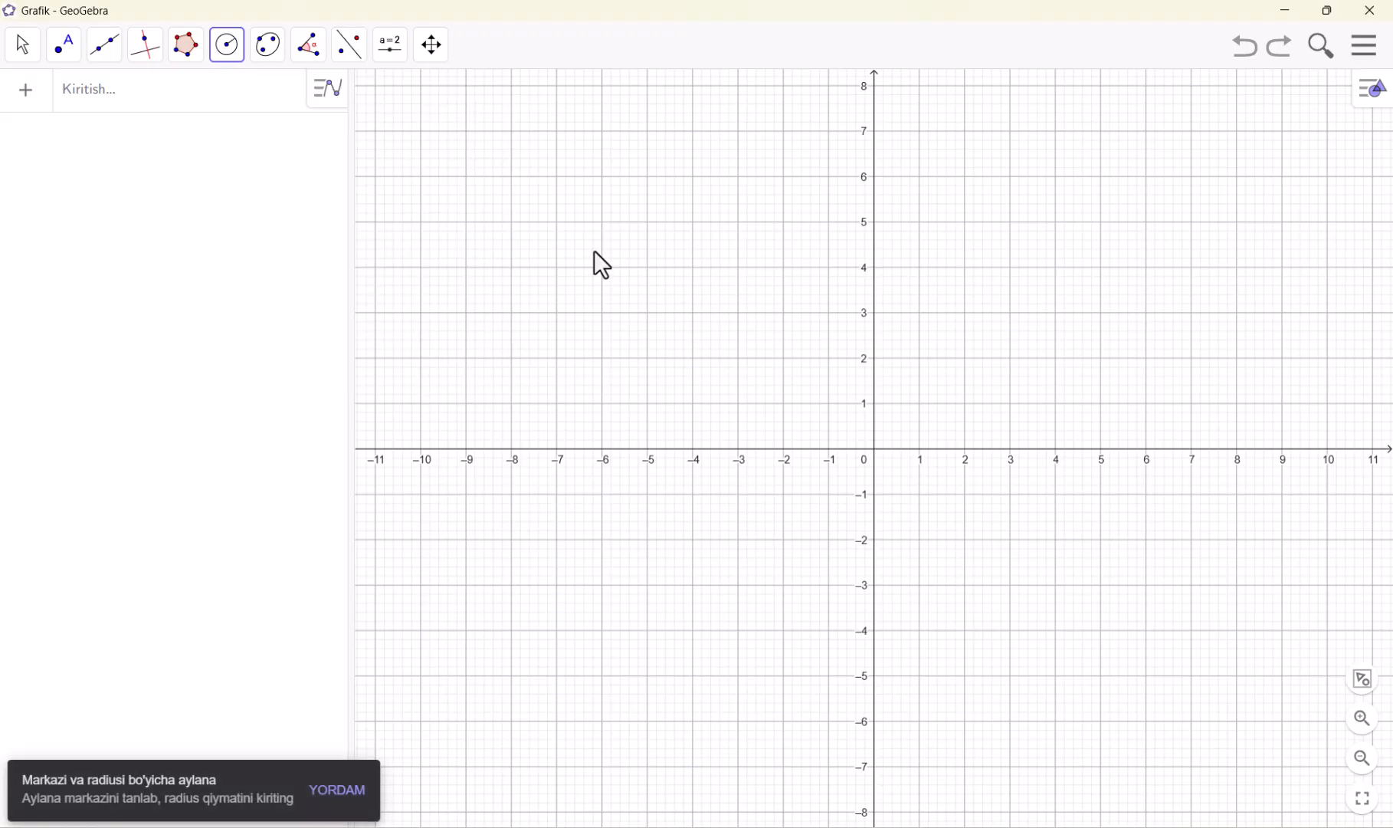
left_click(647, 221)
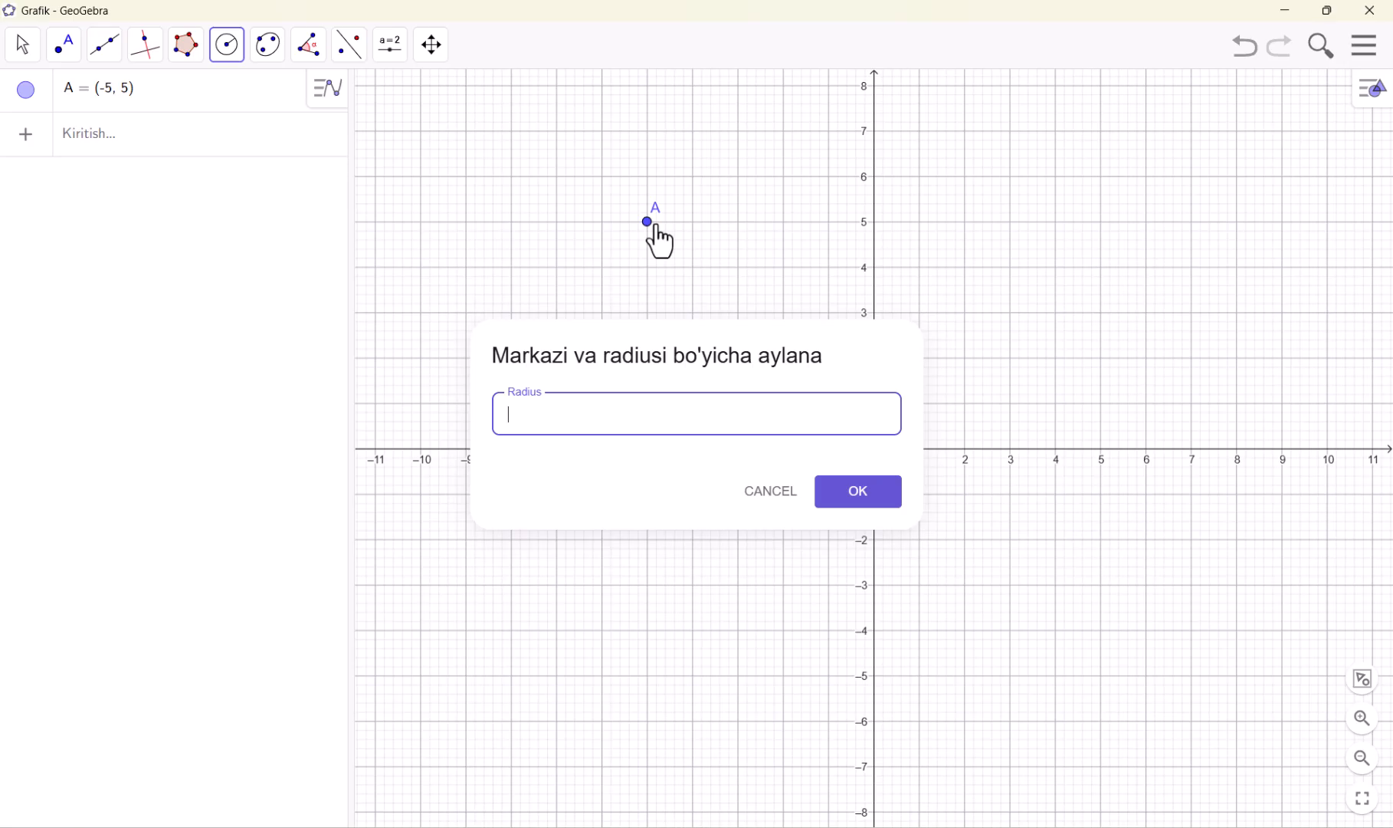
type("4")
key("Return")
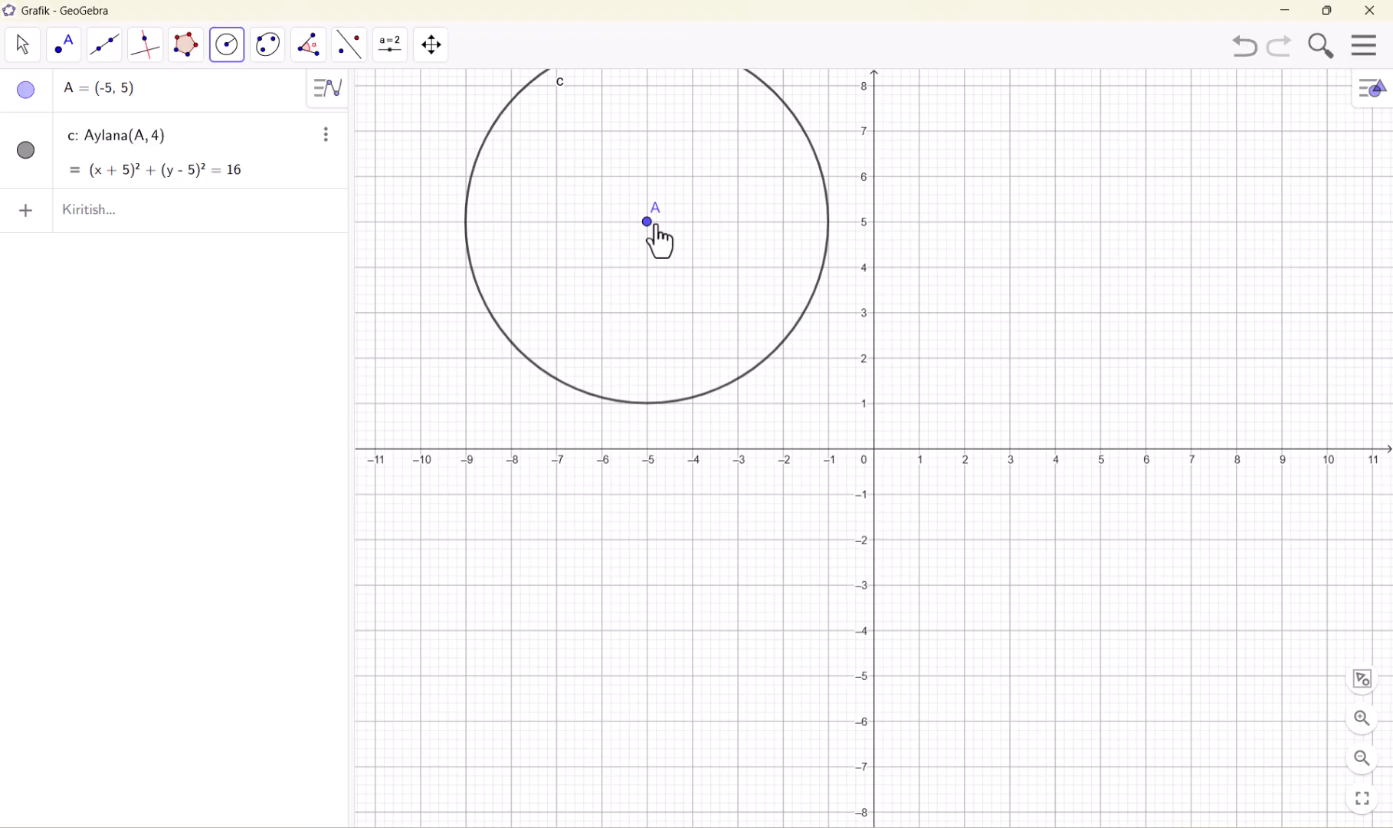
Draw a second centre-and-radius circle centred at (4, 4) with radius 3
left_click(1055, 266)
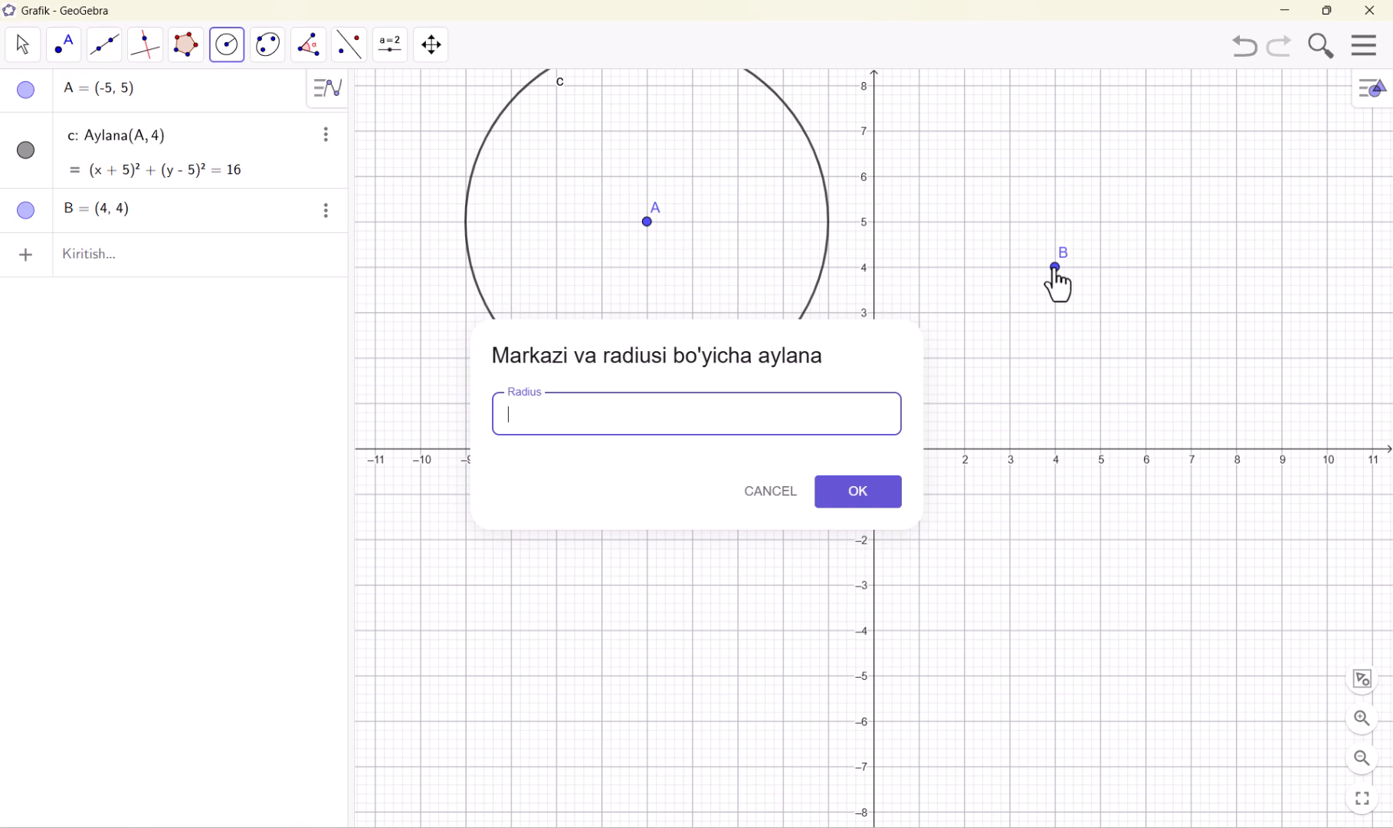
type("3")
key("Return")
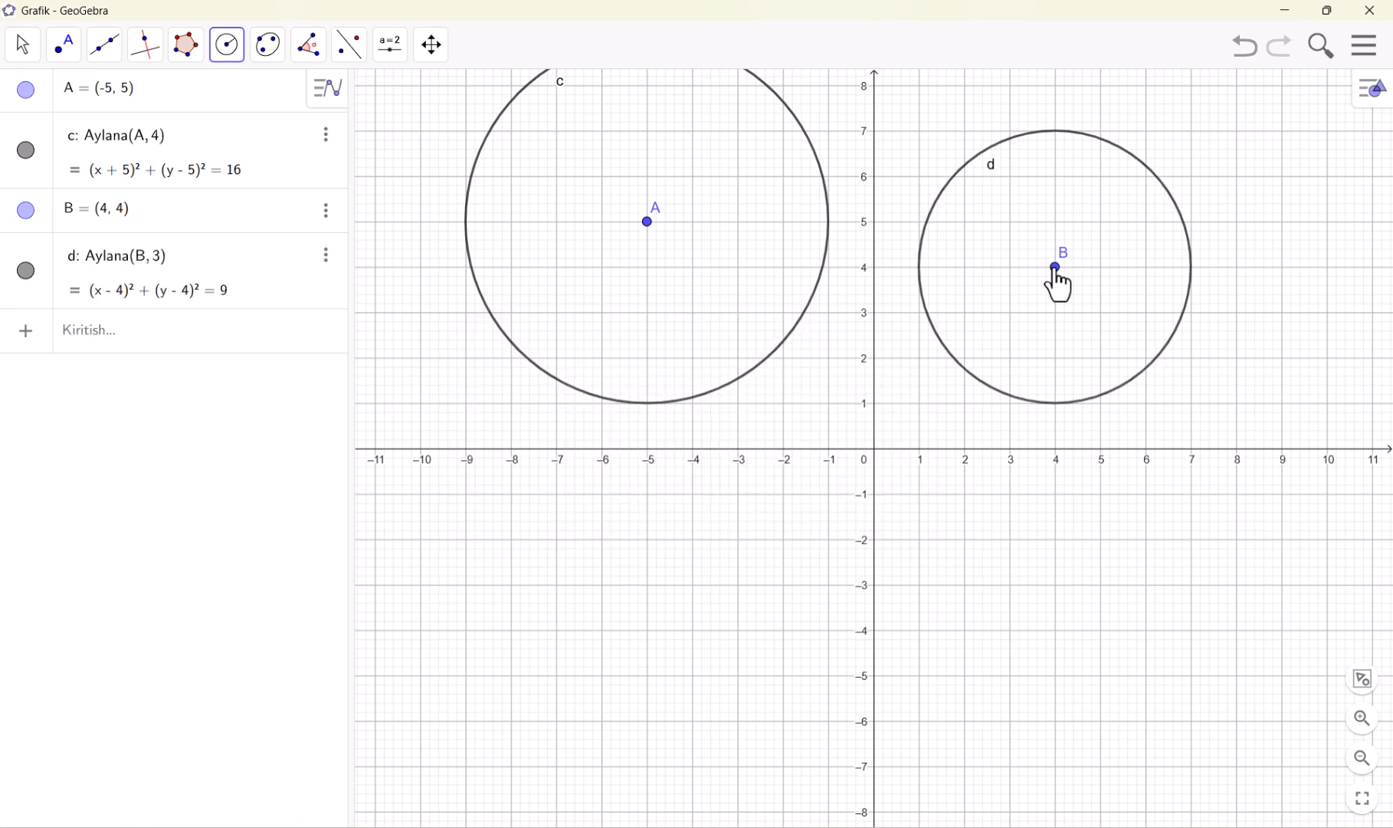
Undo both centre-and-radius circles together with their centre points
left_click(225, 57)
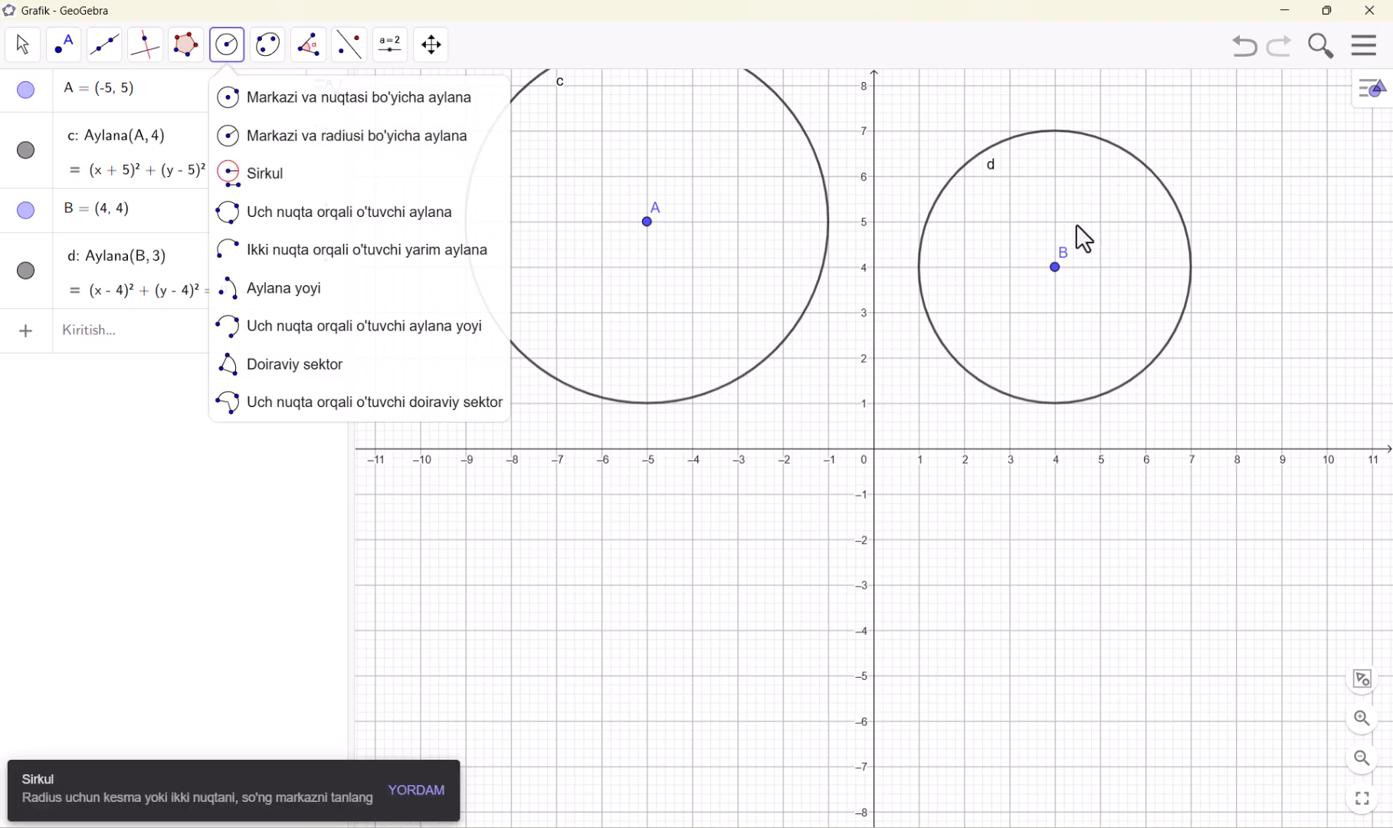
left_click(1257, 62)
left_click(1257, 61)
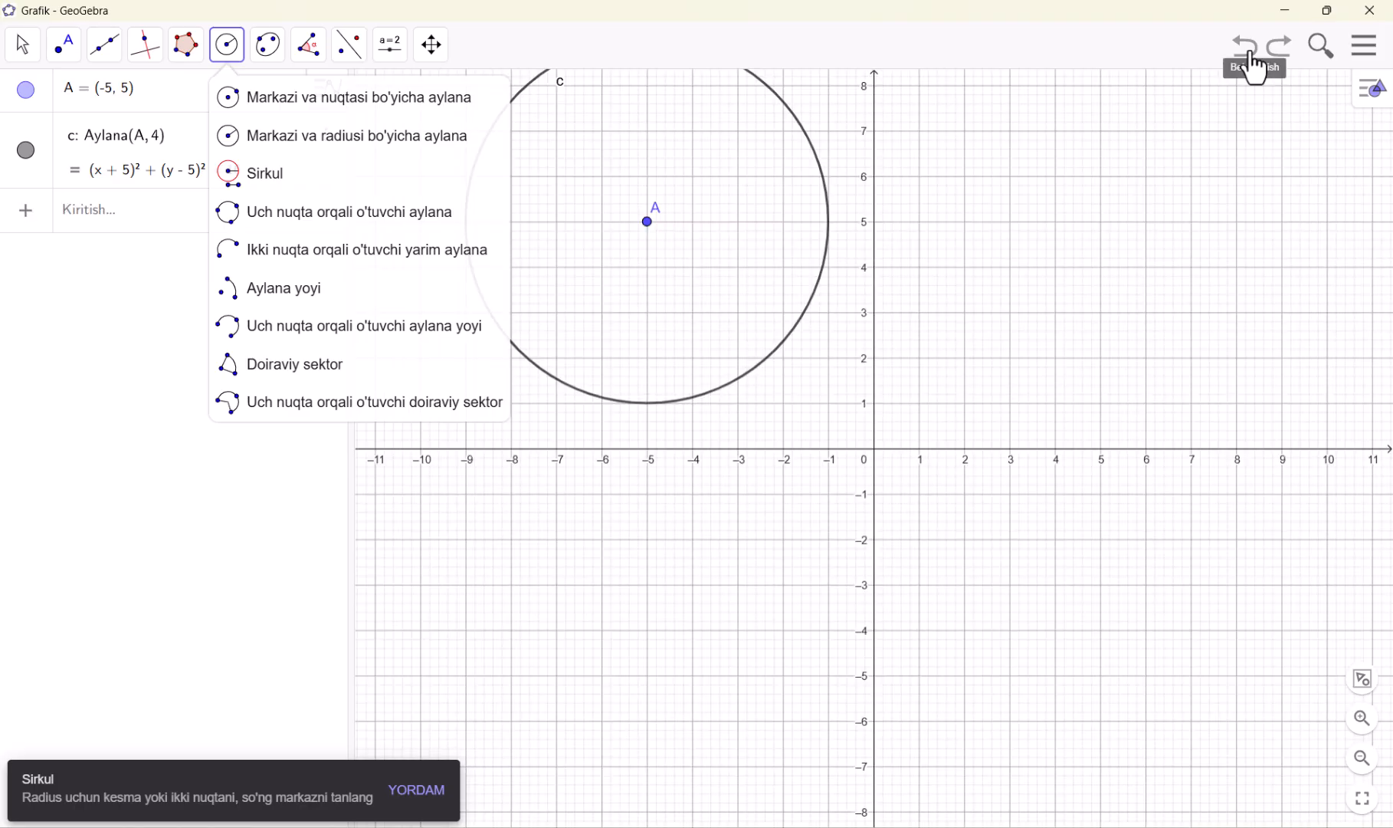
left_click(1256, 62)
left_click(1256, 60)
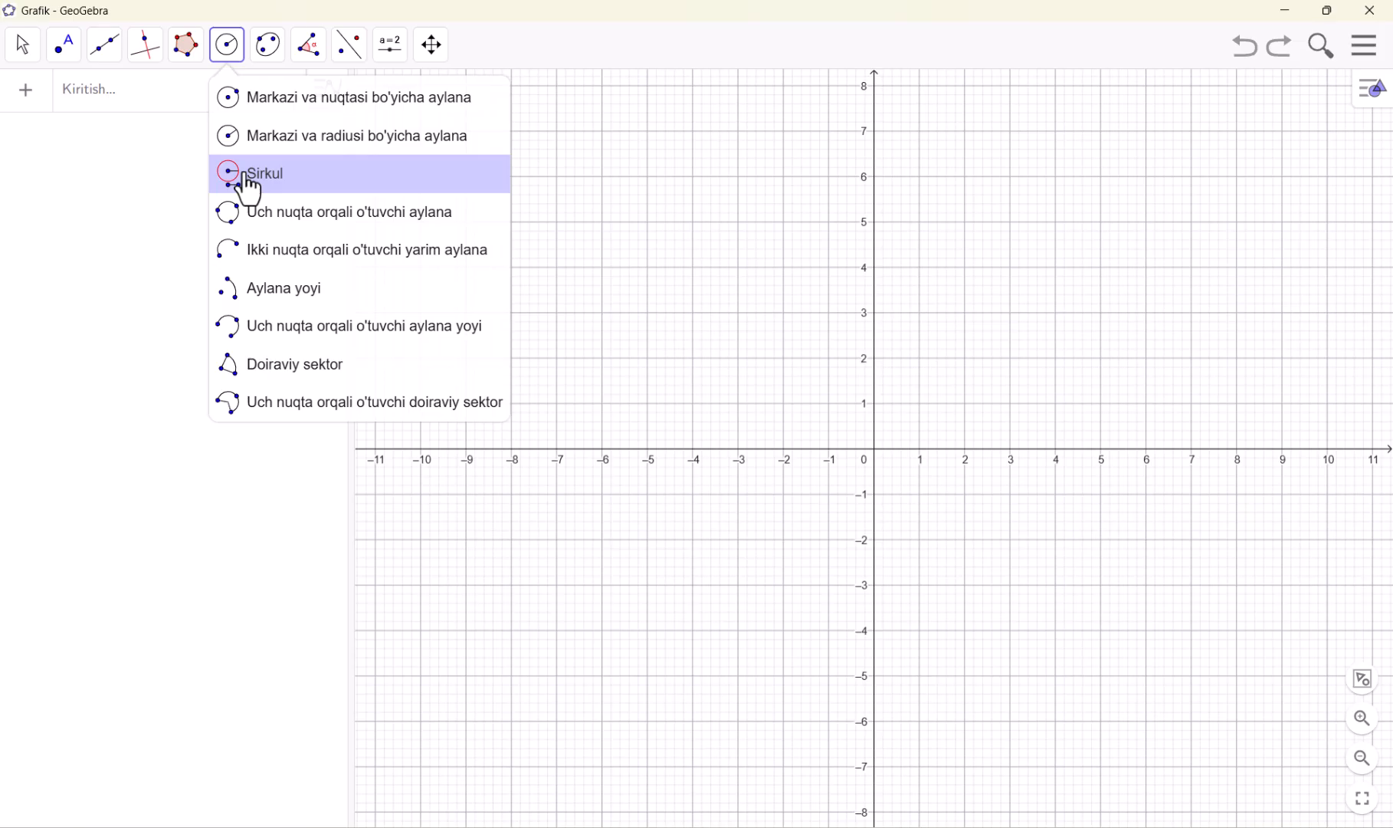
Place two free points at (-5, 3) and (-1, 1) with the Nuqta tool
mouse_move(198, 47)
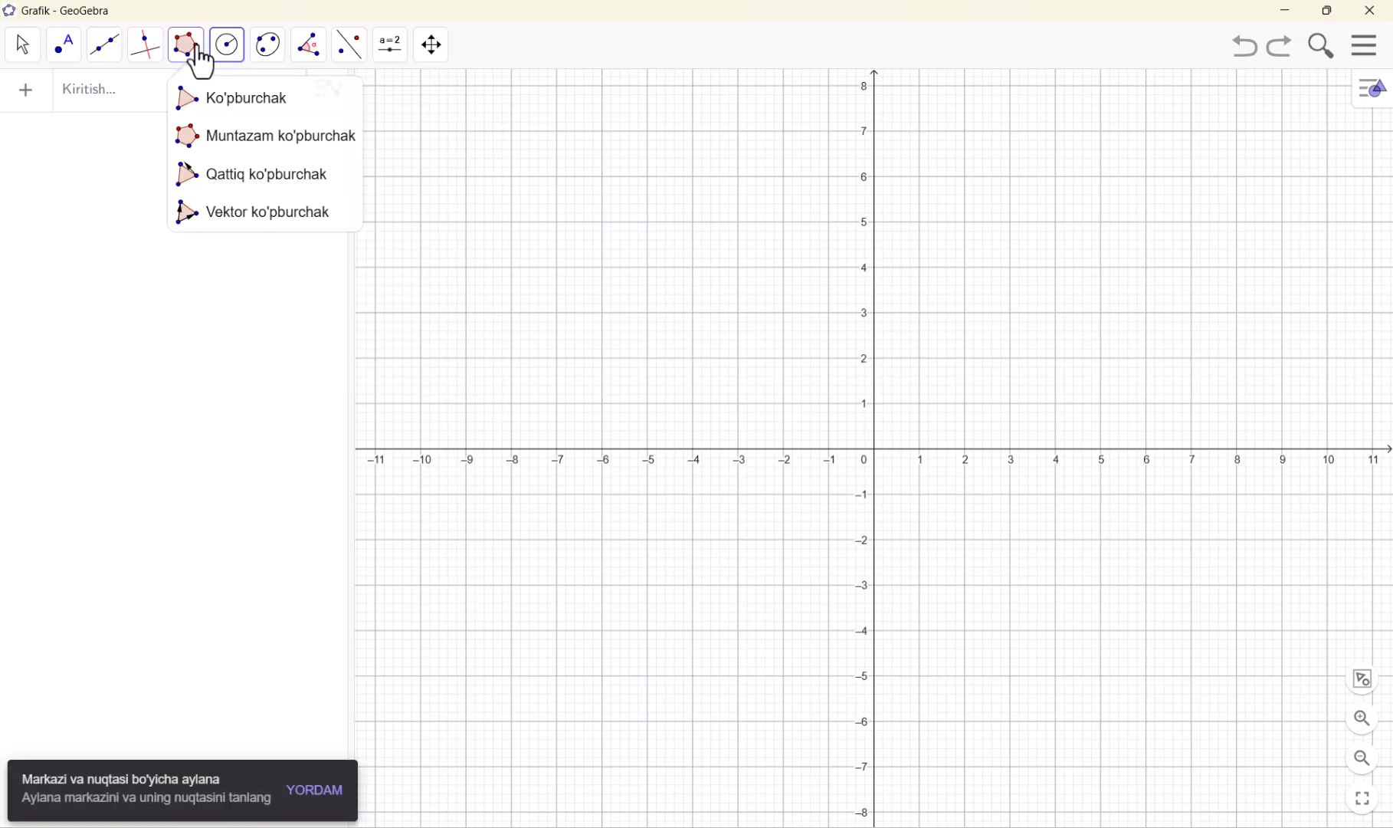
left_click(65, 60)
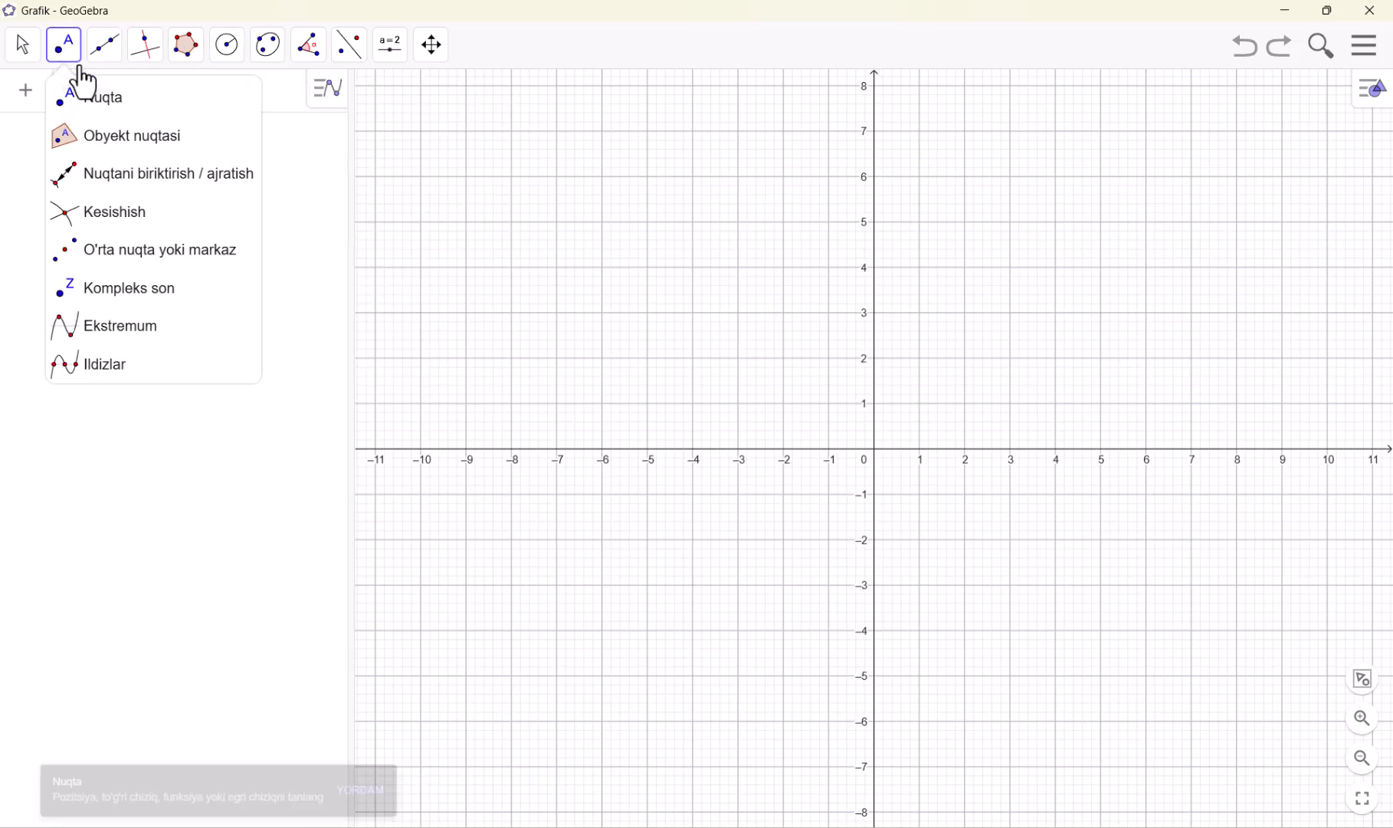
left_click(648, 313)
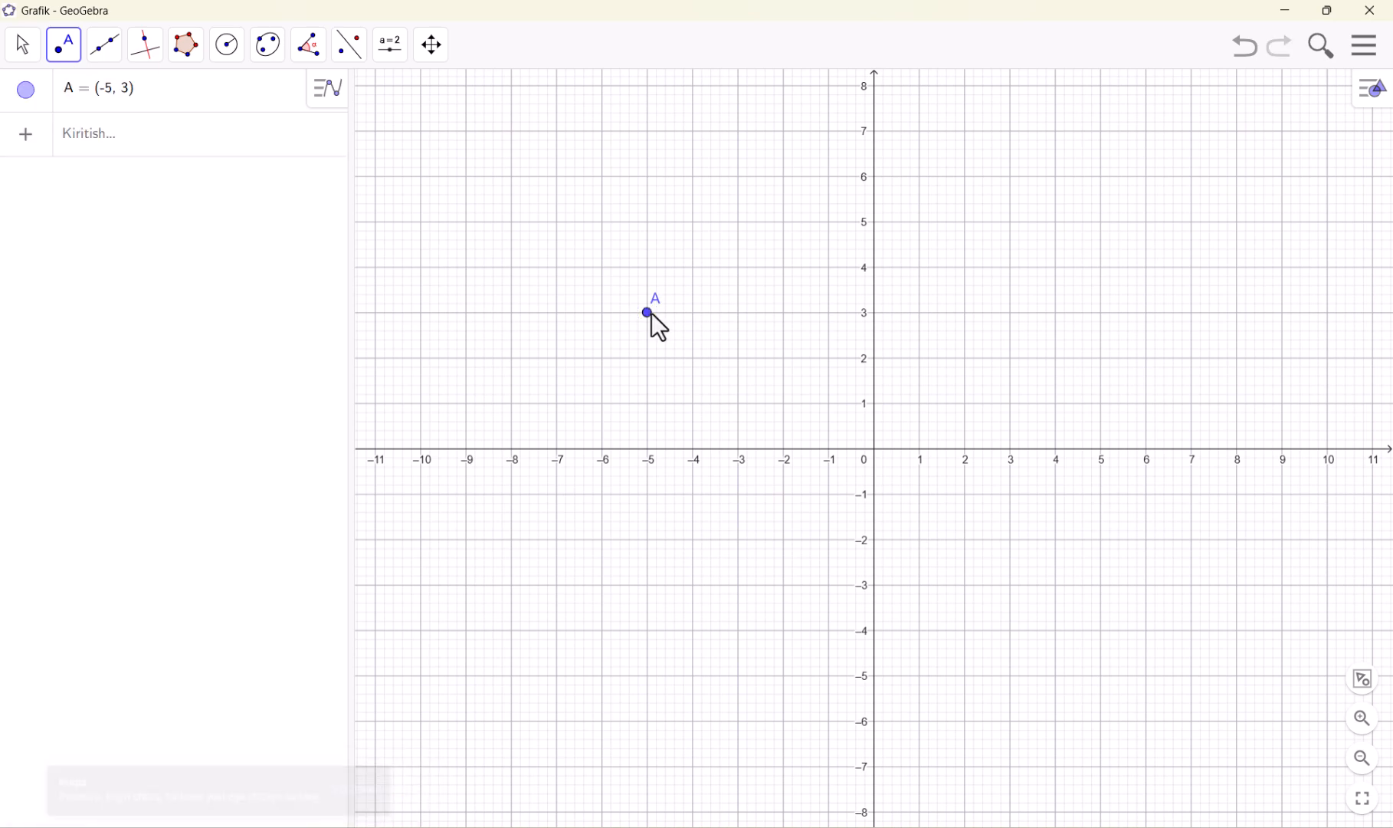
left_click(829, 403)
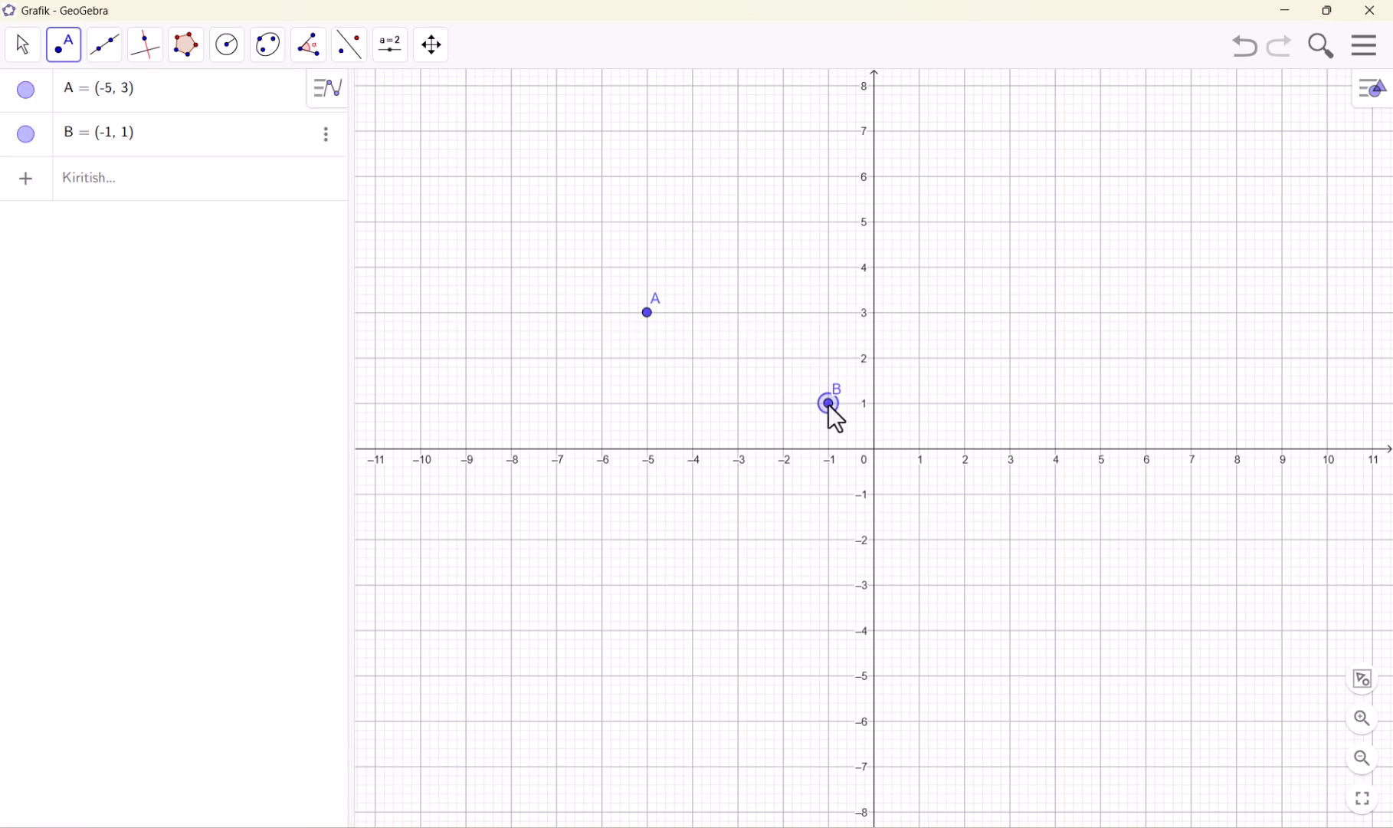
Use the Sirkul tool to draw a circle centred at point B with the distance from A to B as radius
left_click(232, 55)
left_click(261, 174)
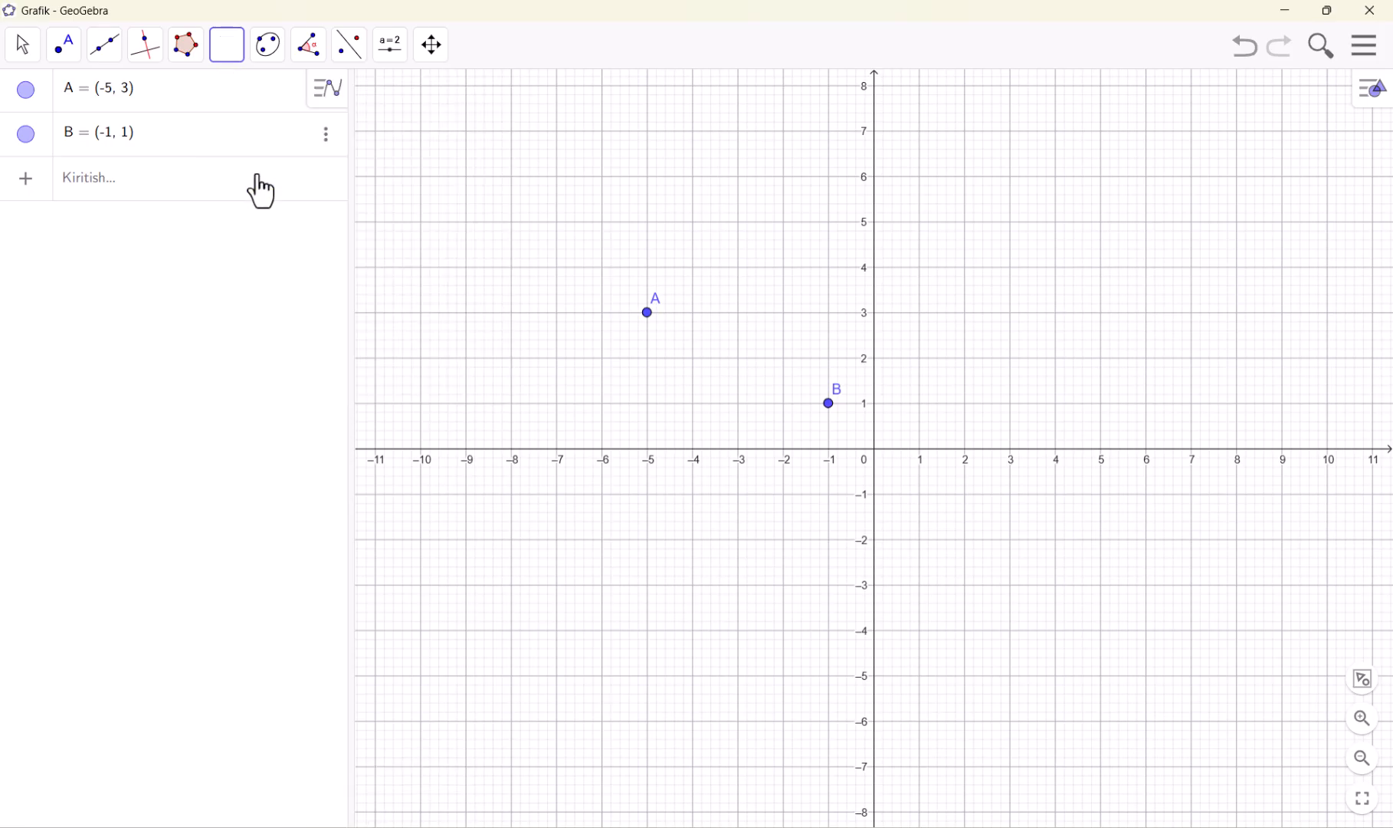
left_click(650, 317)
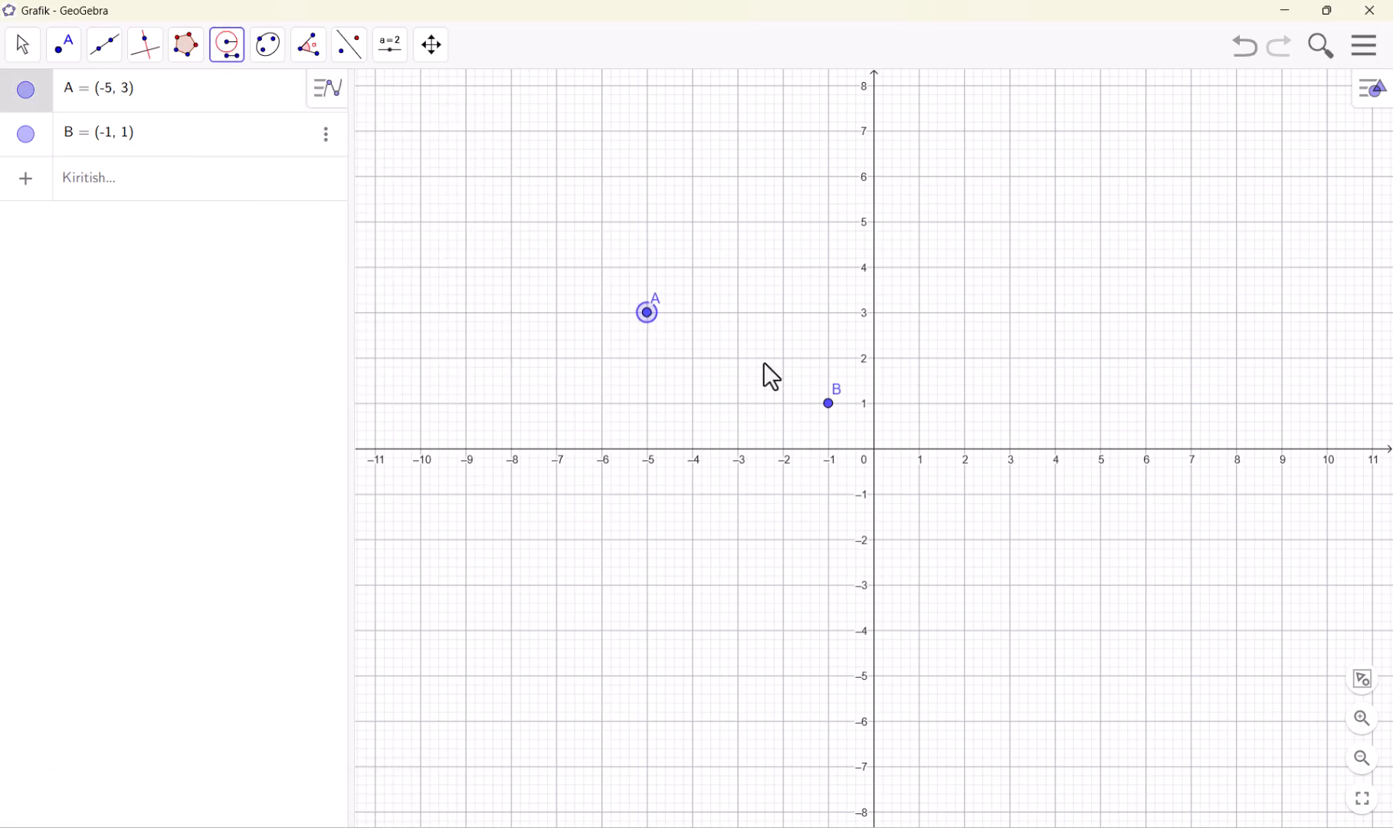
left_click(828, 406)
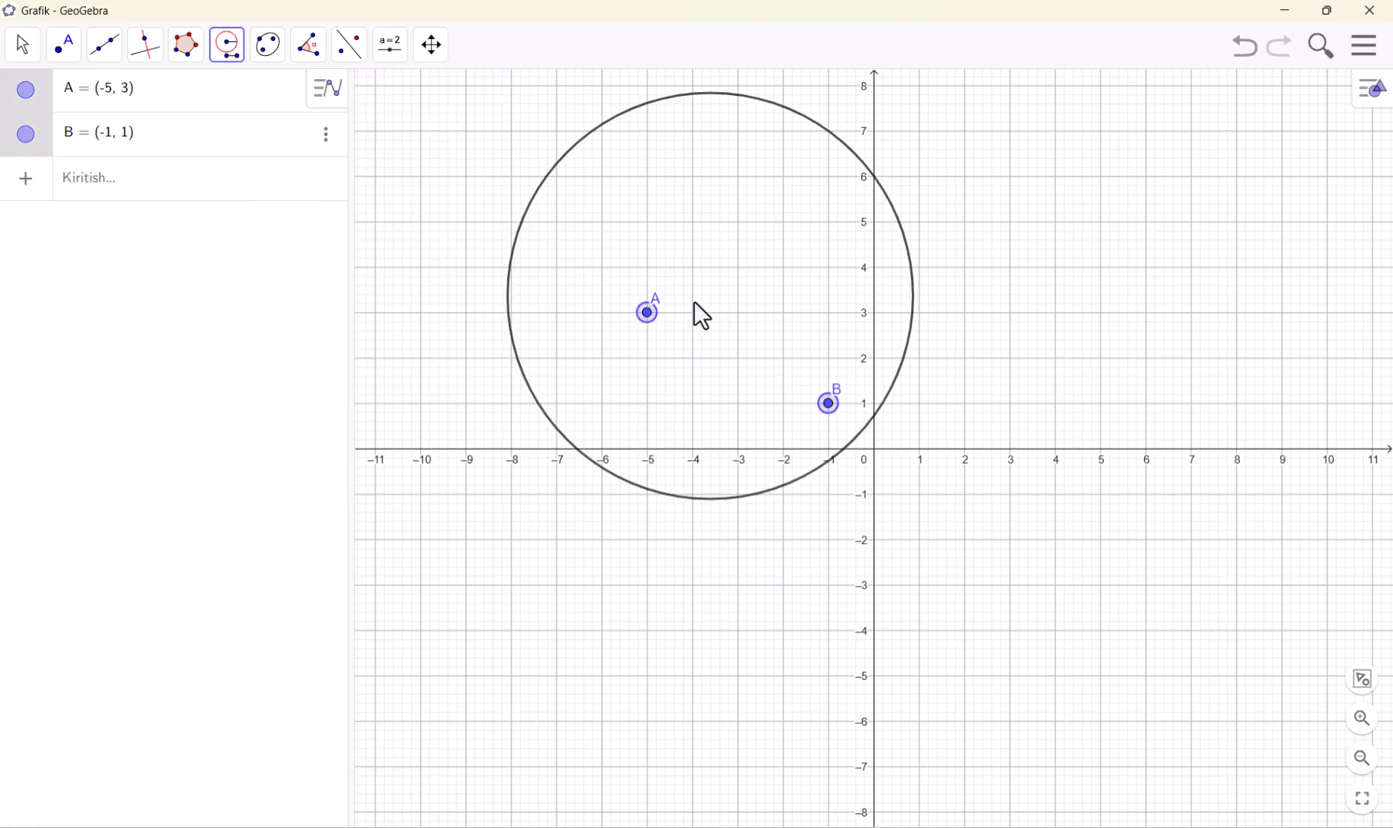
left_click(829, 403)
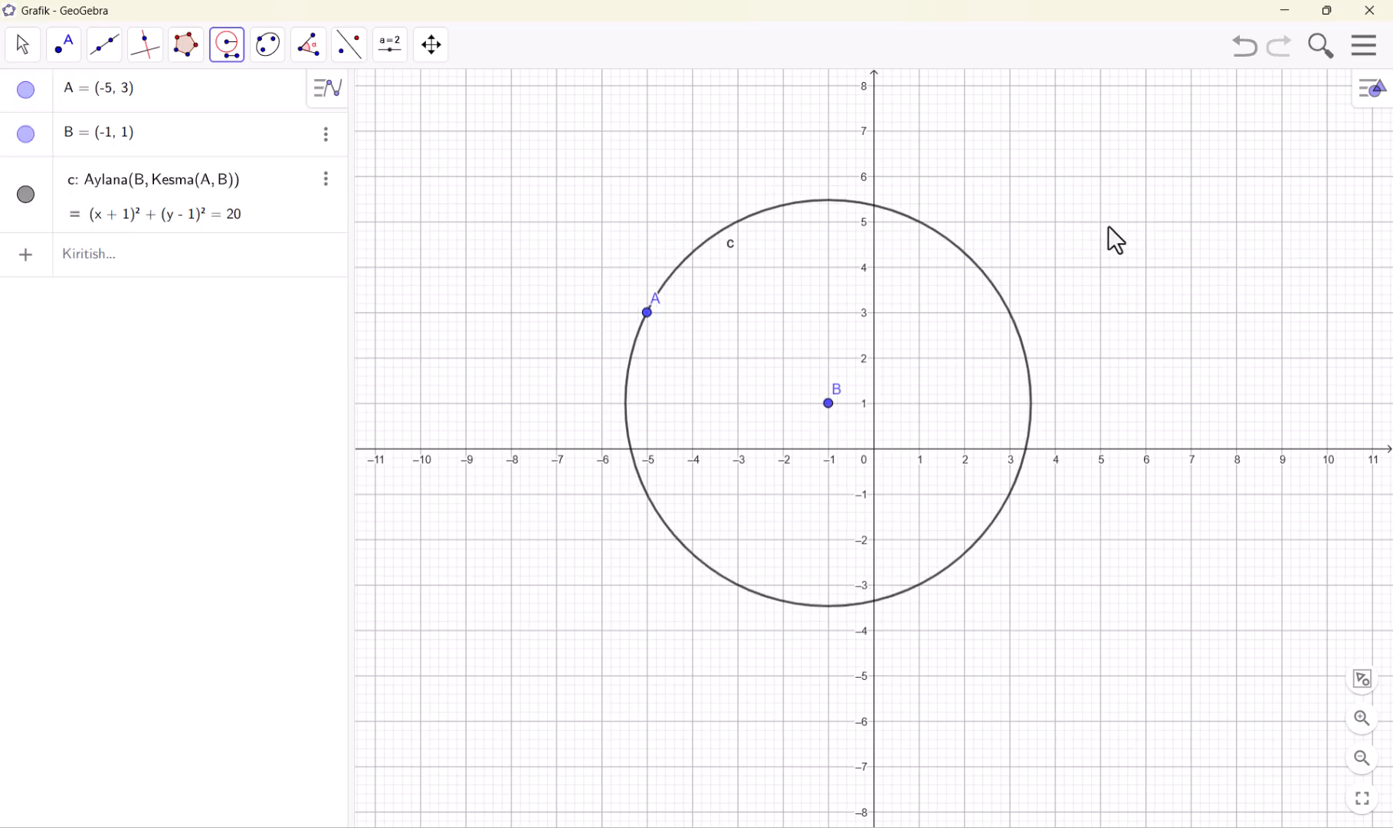
Draw a Sirkul circle centred at about (0.74, 1.38), taking the distance from about (5.18, 4.92) to point B as radius
left_click(1109, 225)
left_click(829, 403)
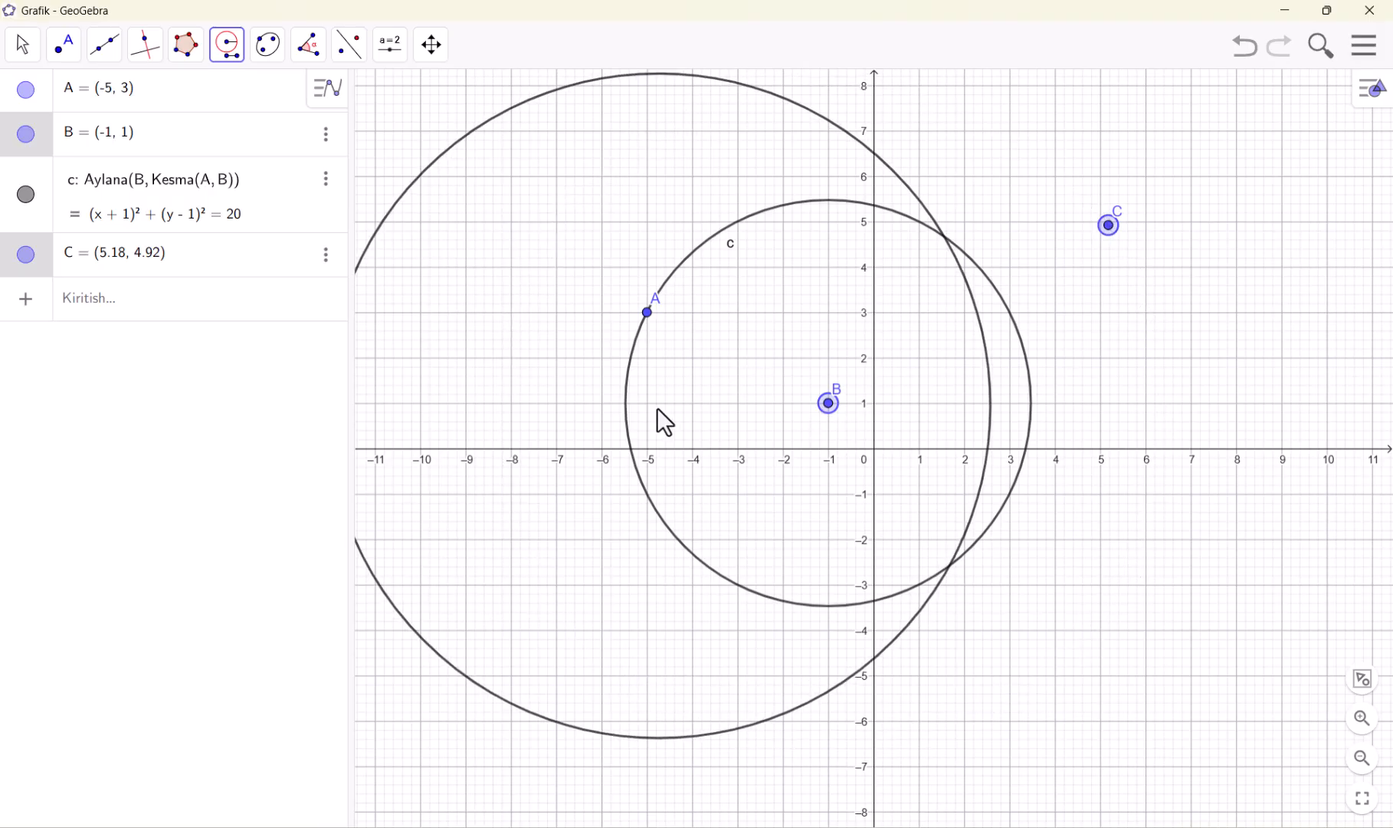
left_click(907, 386)
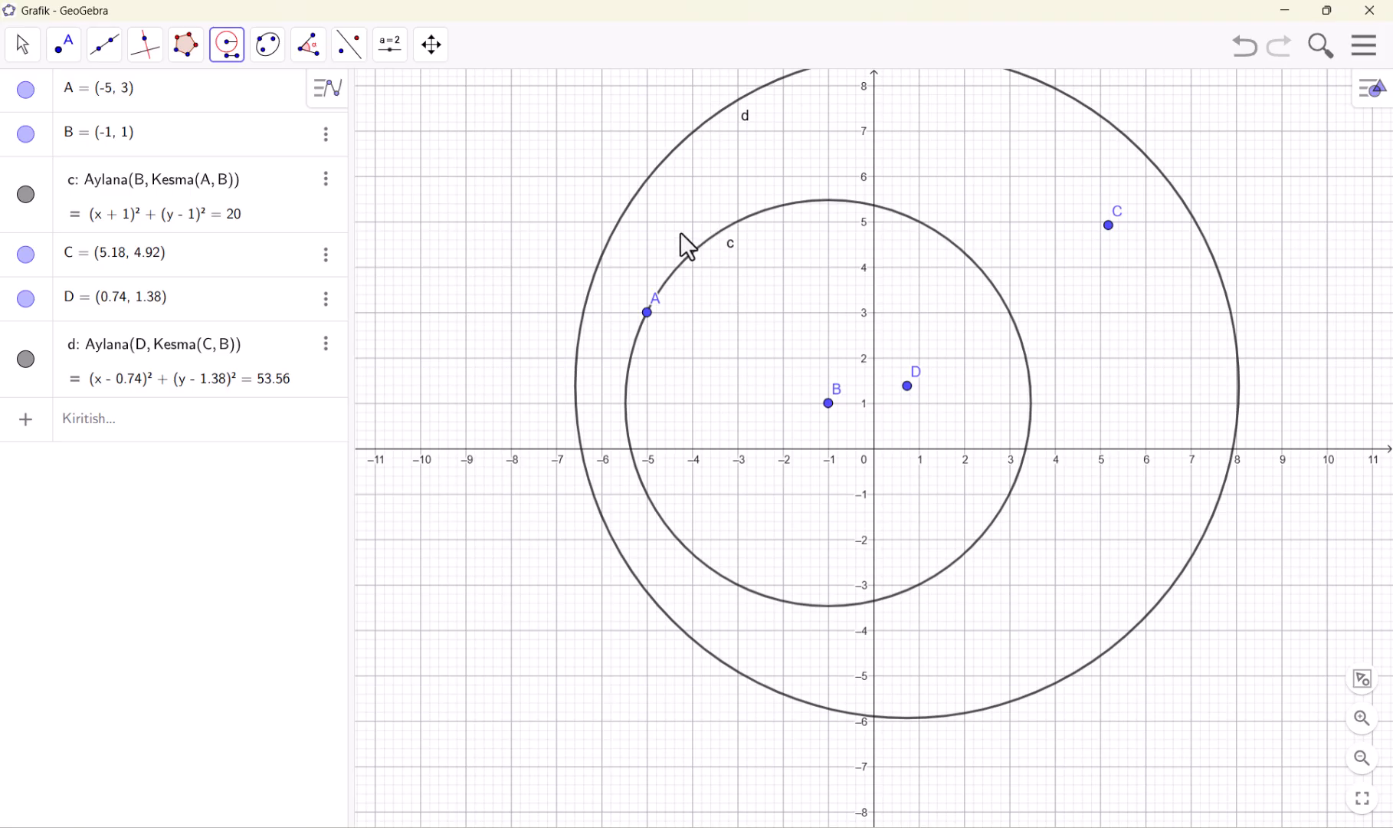
Undo both Sirkul circles and the added points, keeping only point A at (-5, 3)
key("ctrl+z")
key("ctrl+z")
key("ctrl+z")
key("ctrl+z")
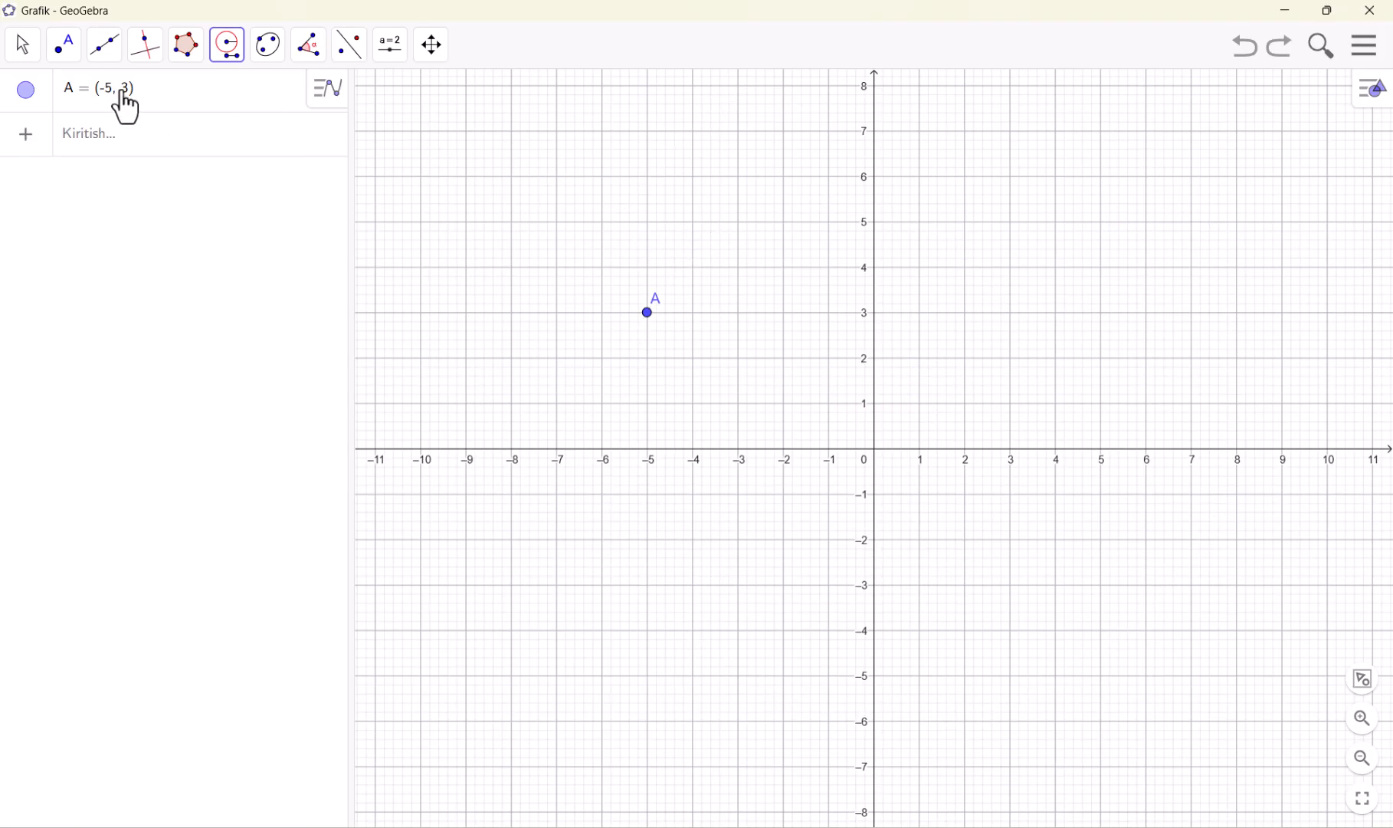
Draw a segment with the Kesma tool from a new point at (-2, 3) to point A
left_click(71, 52)
mouse_move(121, 62)
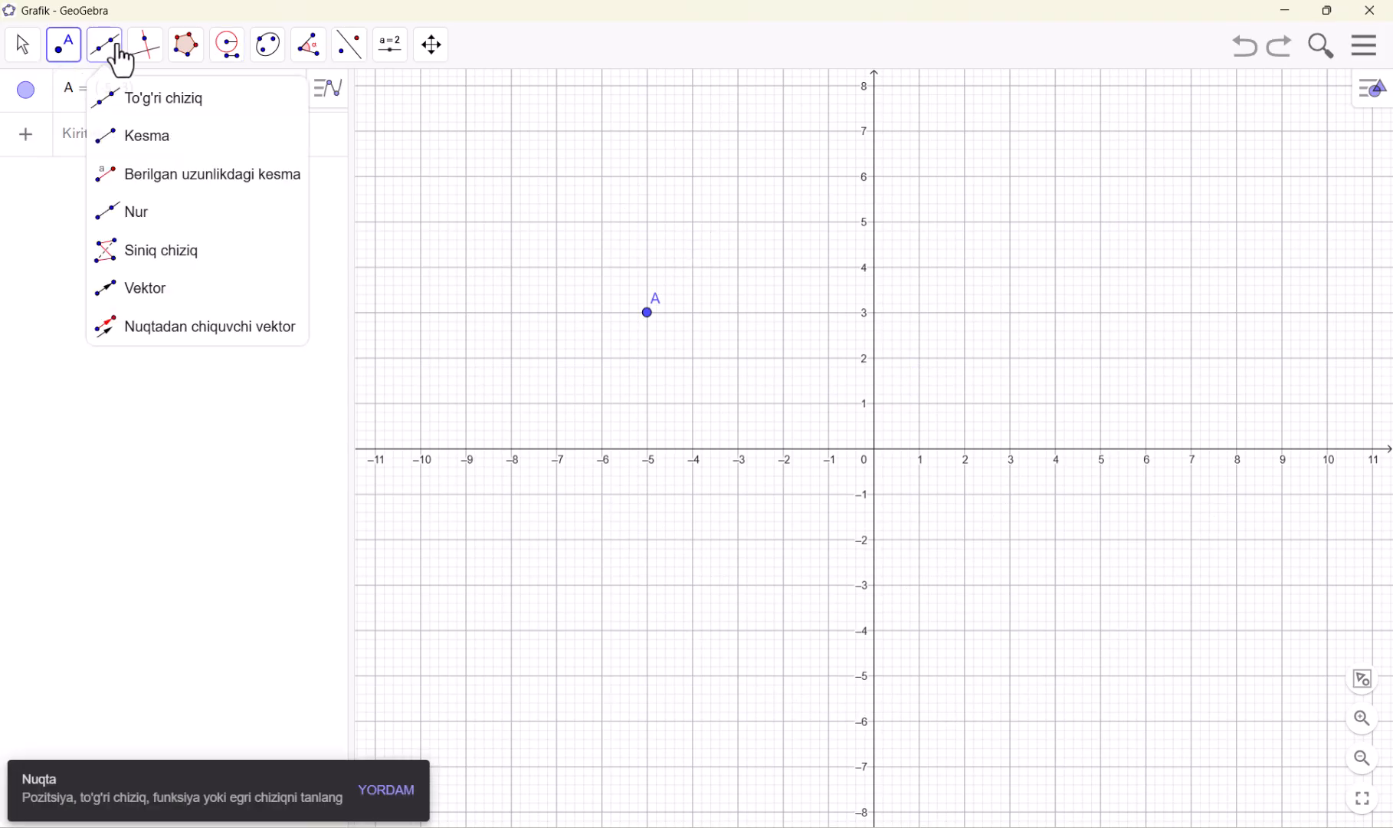
left_click(128, 144)
left_click(784, 313)
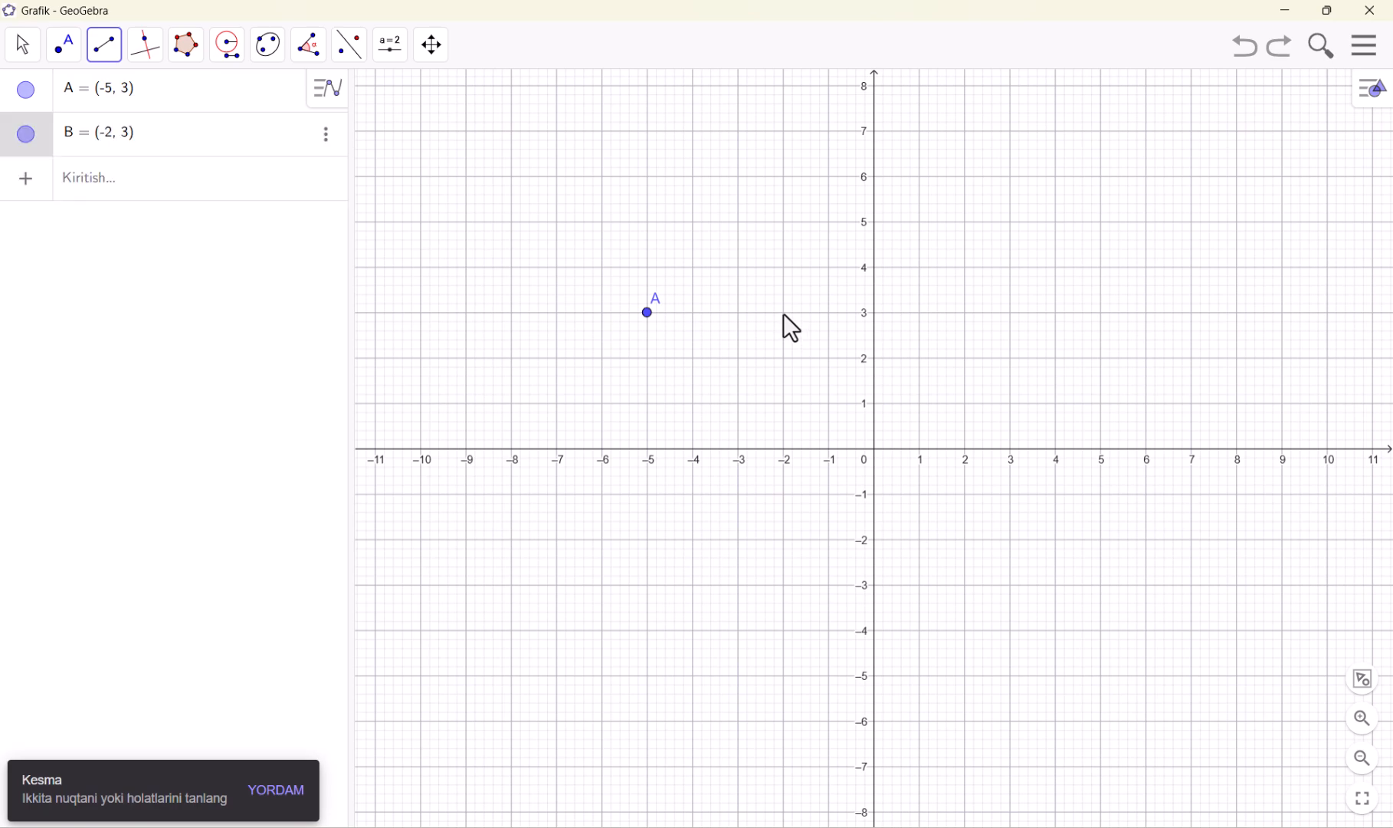
left_click(648, 314)
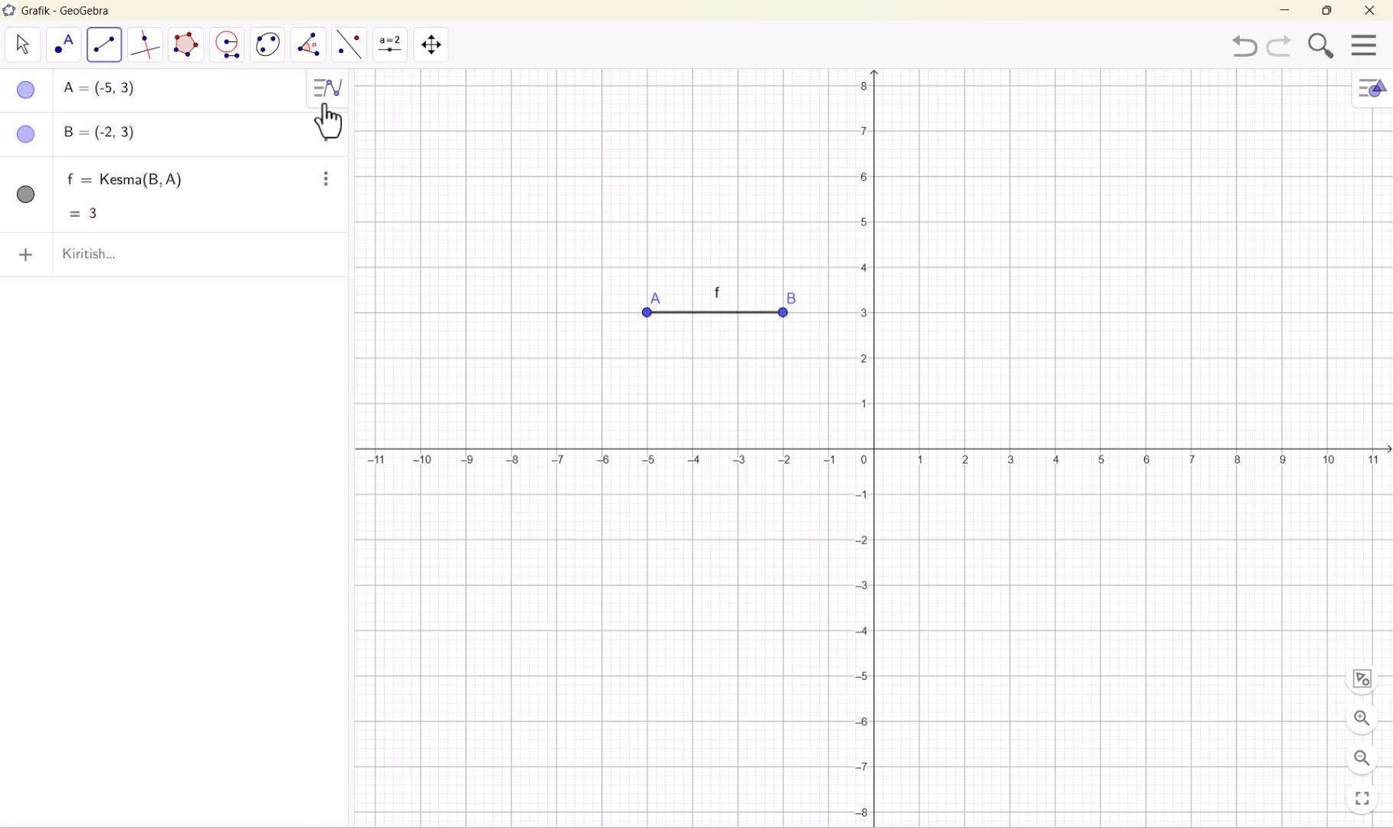
Draw a Sirkul circle centred at point A, using segment AB as its radius
left_click(219, 59)
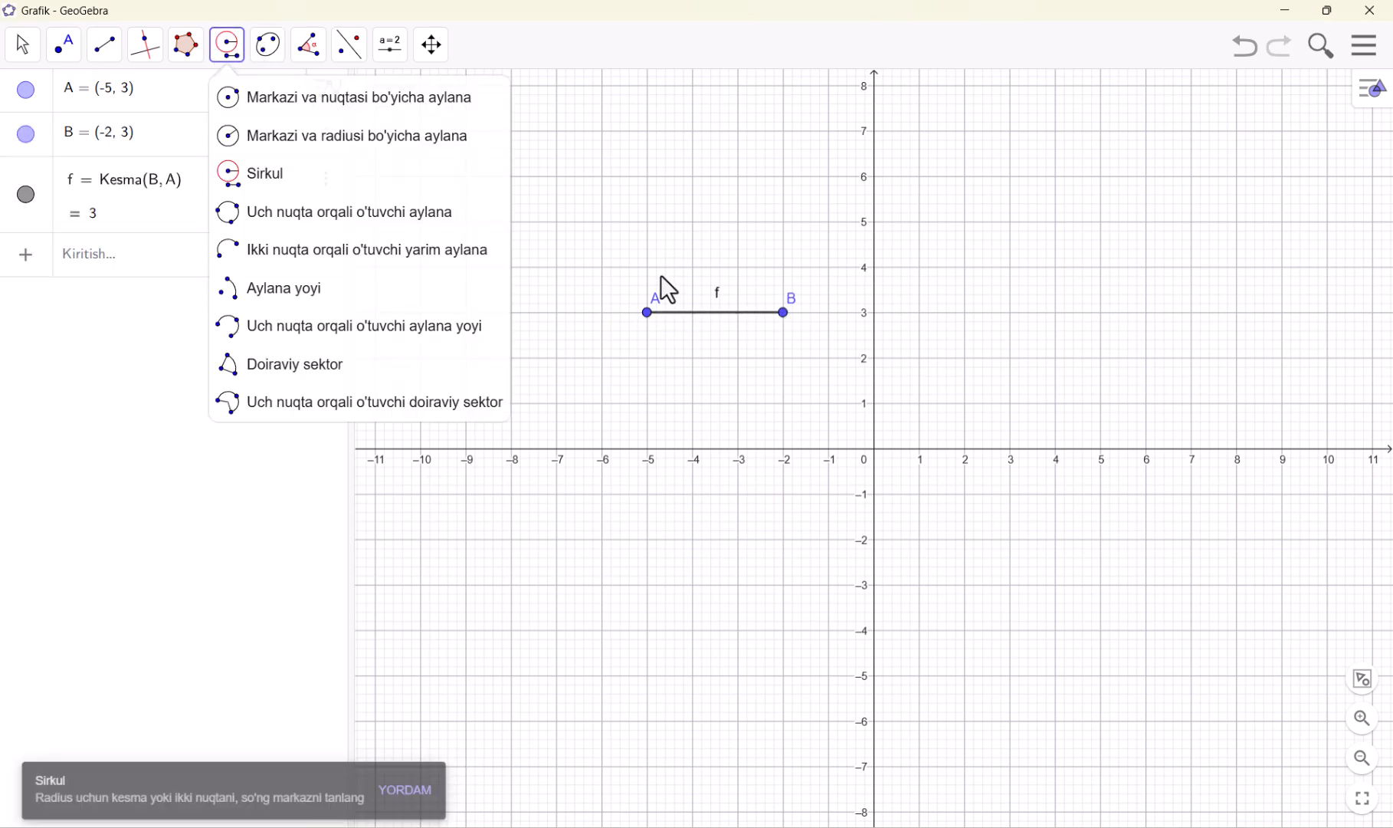
left_click(689, 313)
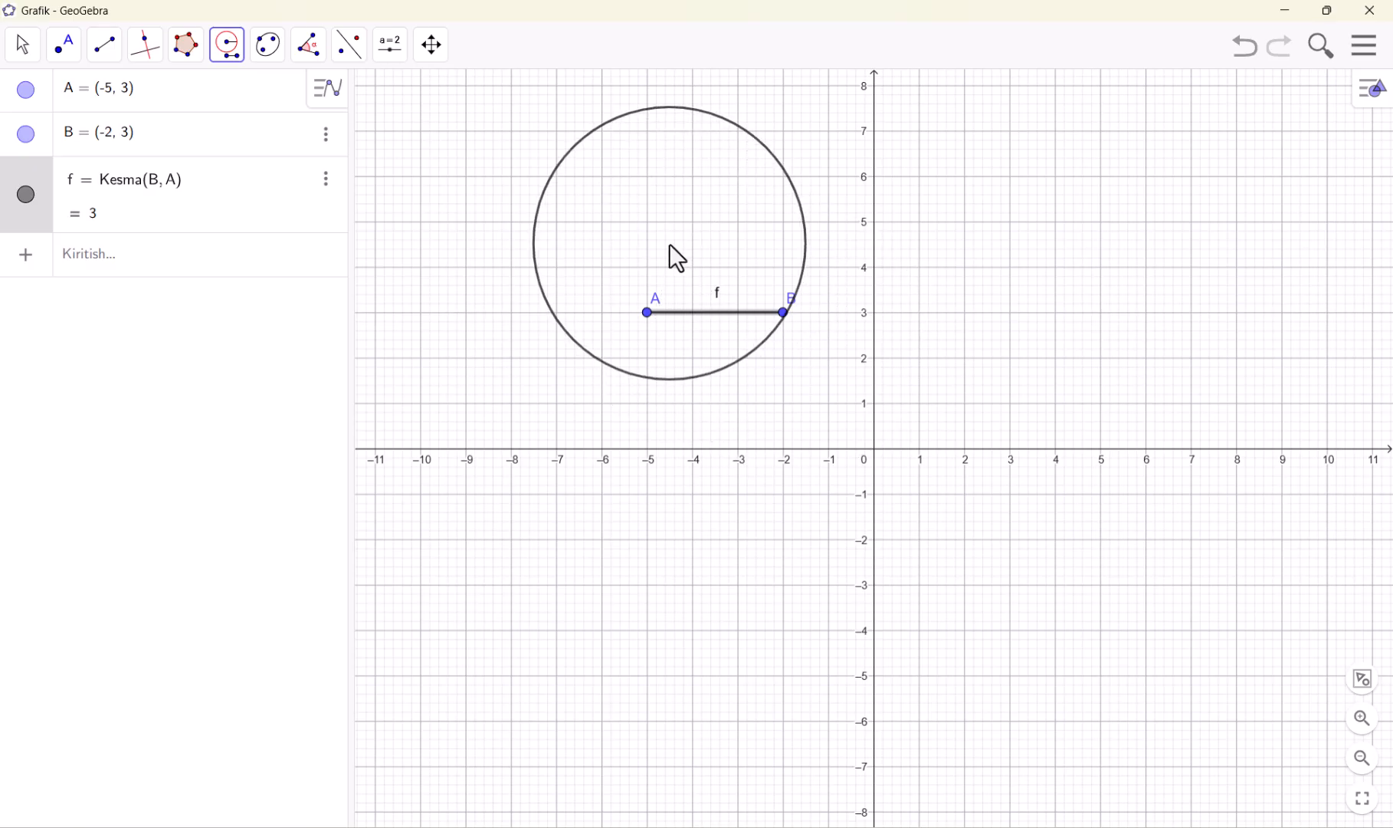
left_click(648, 321)
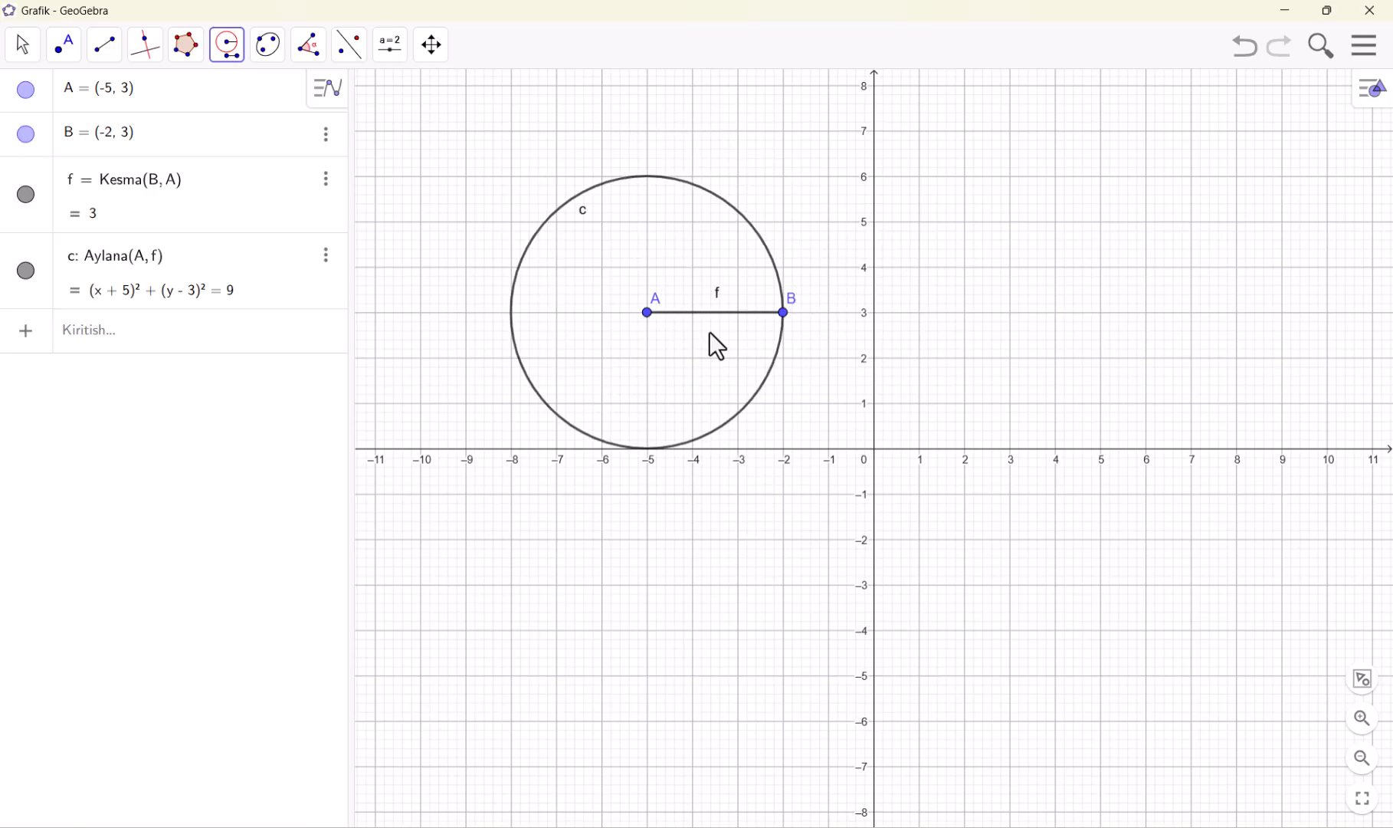
Undo the Sirkul circle, segment AB and both of its points to empty the drawing
left_click(240, 70)
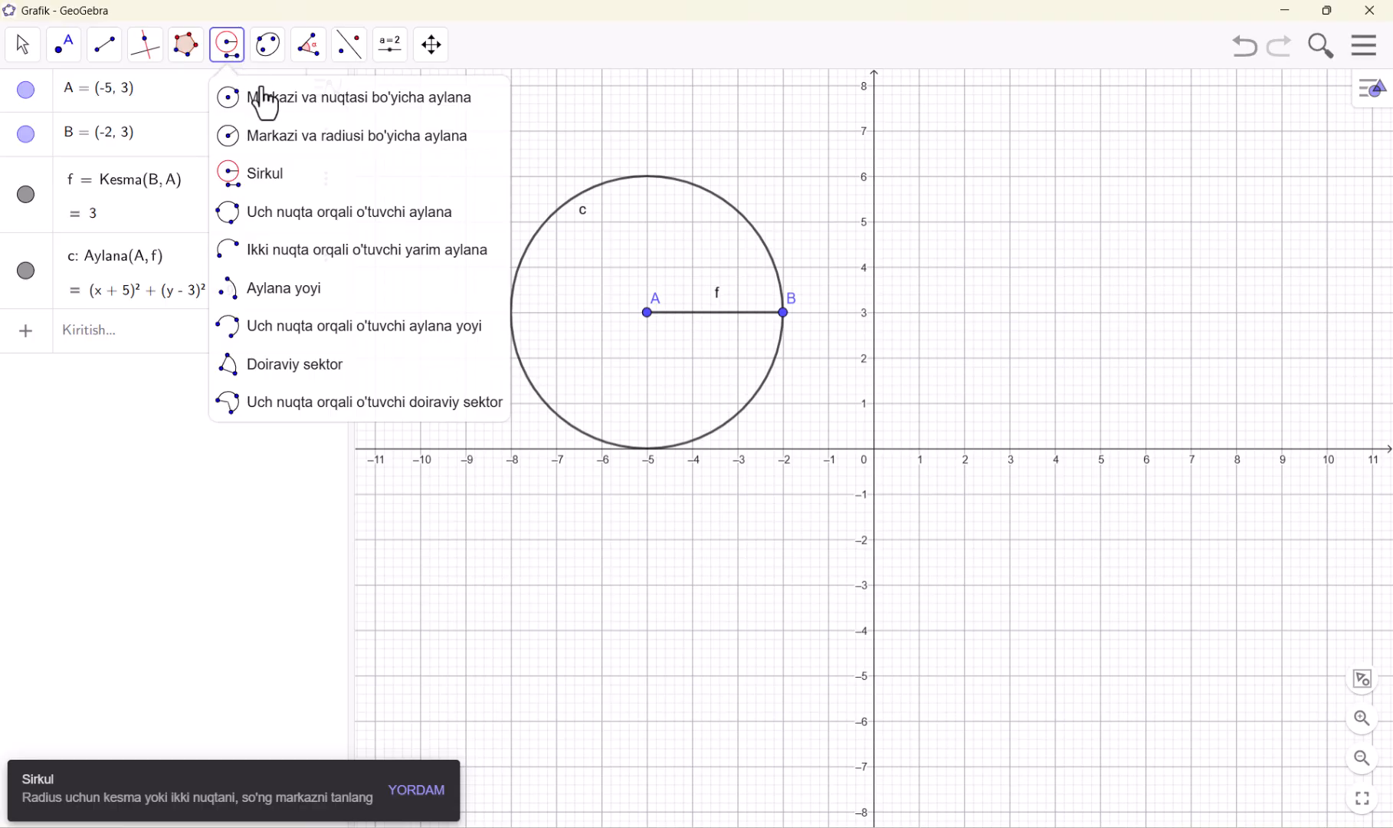
right_click(1024, 254)
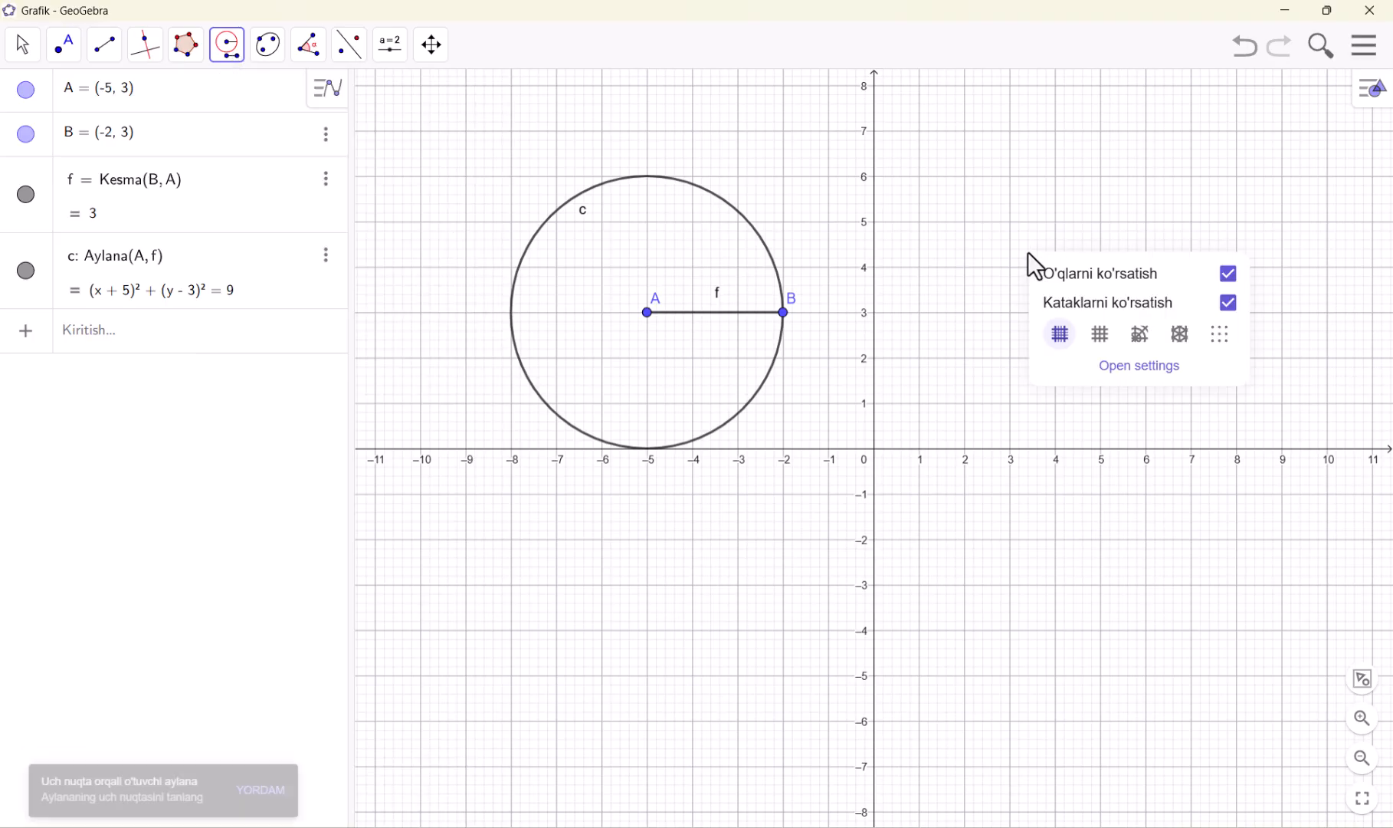
left_click(1248, 60)
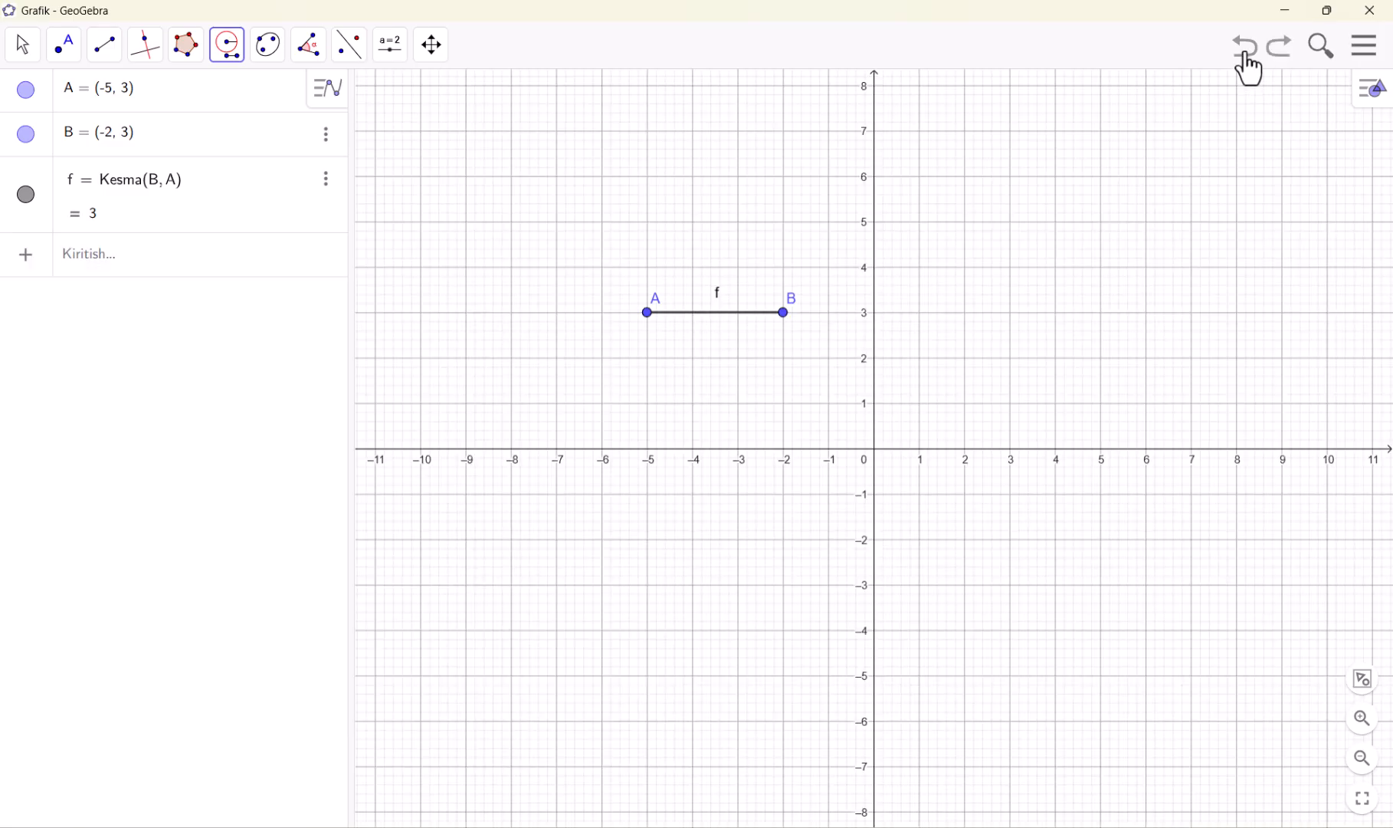
left_click(1249, 60)
left_click(1256, 60)
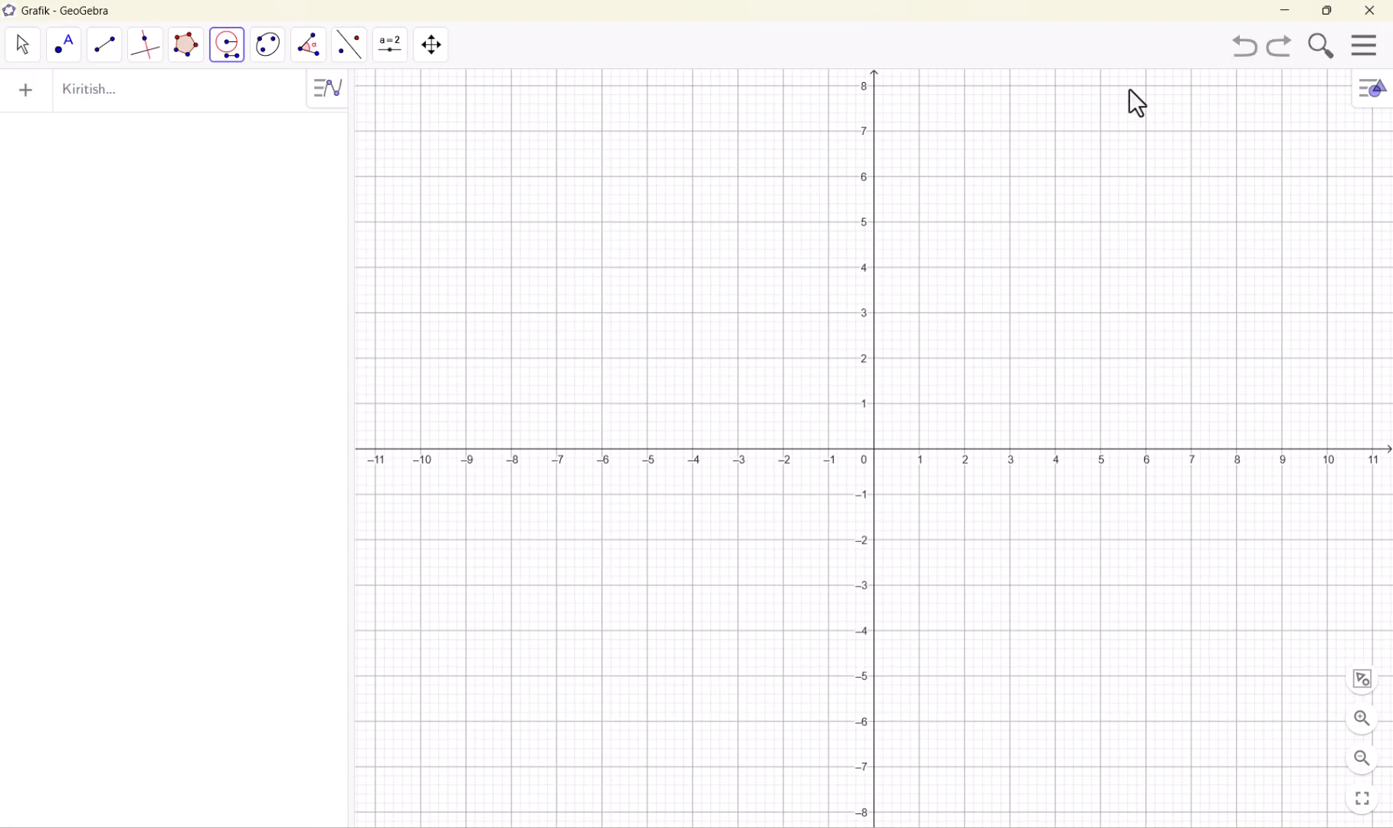
Draw a triangle with the Ko'pburchak tool through the points (-5, 6), (-7, 3) and (-1, 3)
left_click(180, 53)
left_click(211, 157)
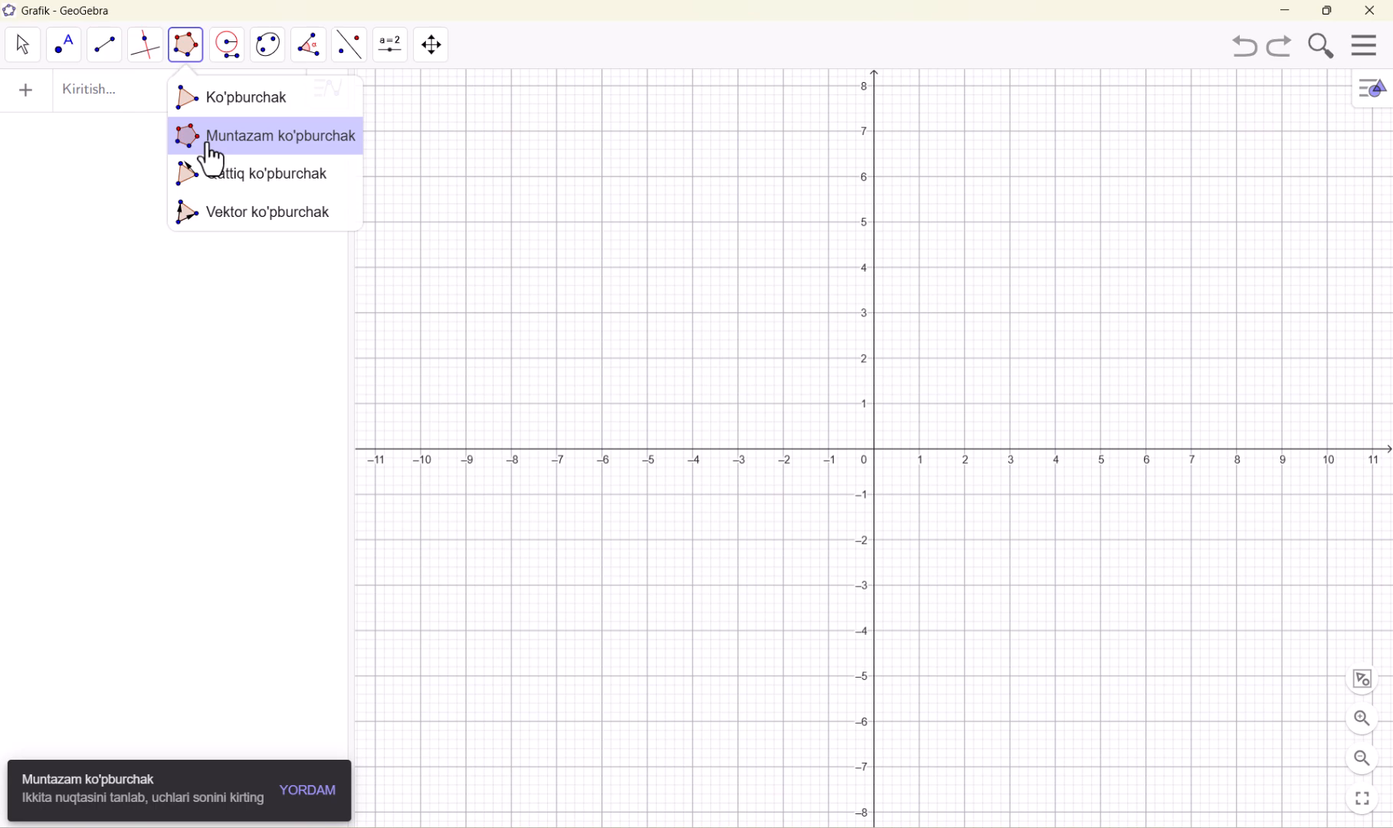
left_click(215, 107)
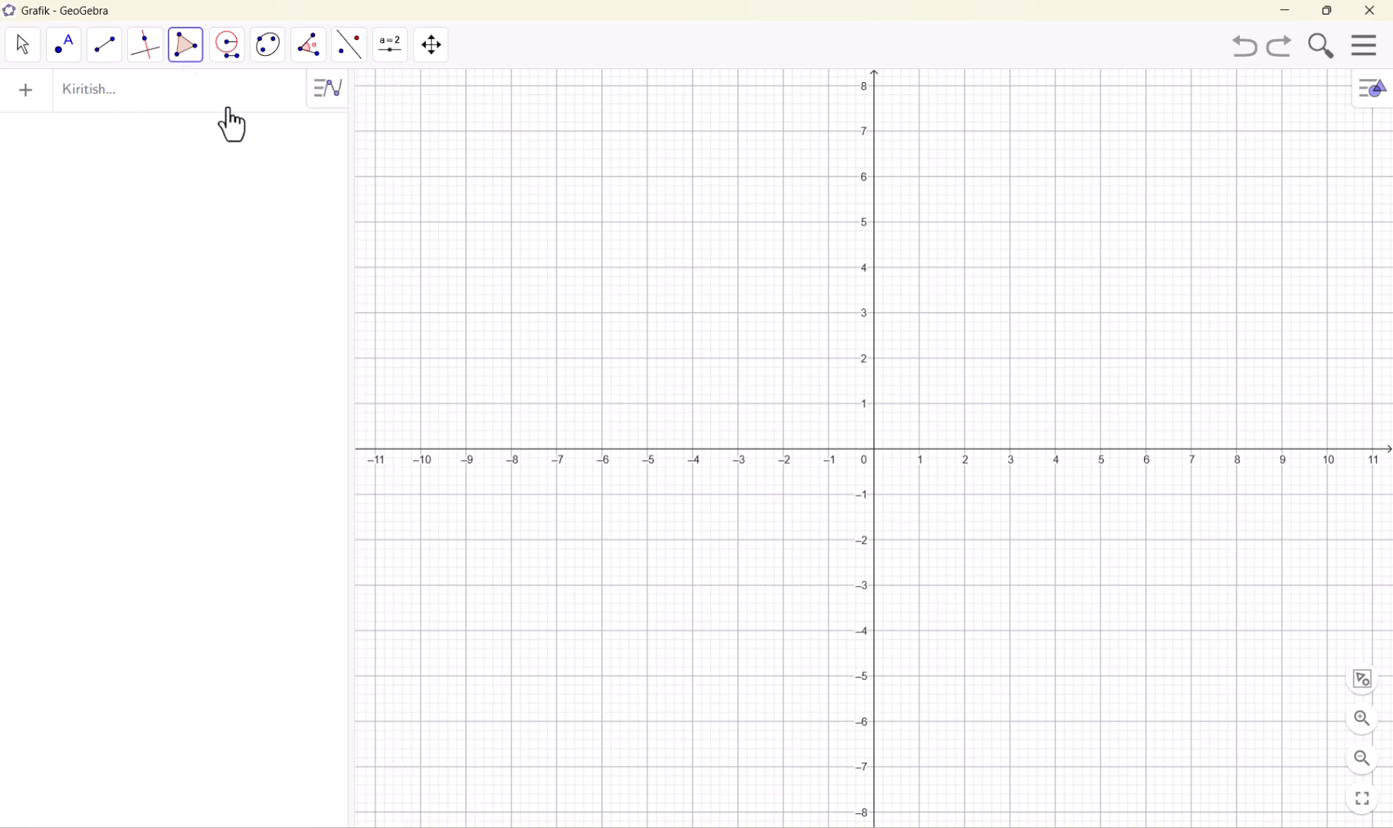
left_click(648, 177)
left_click(557, 311)
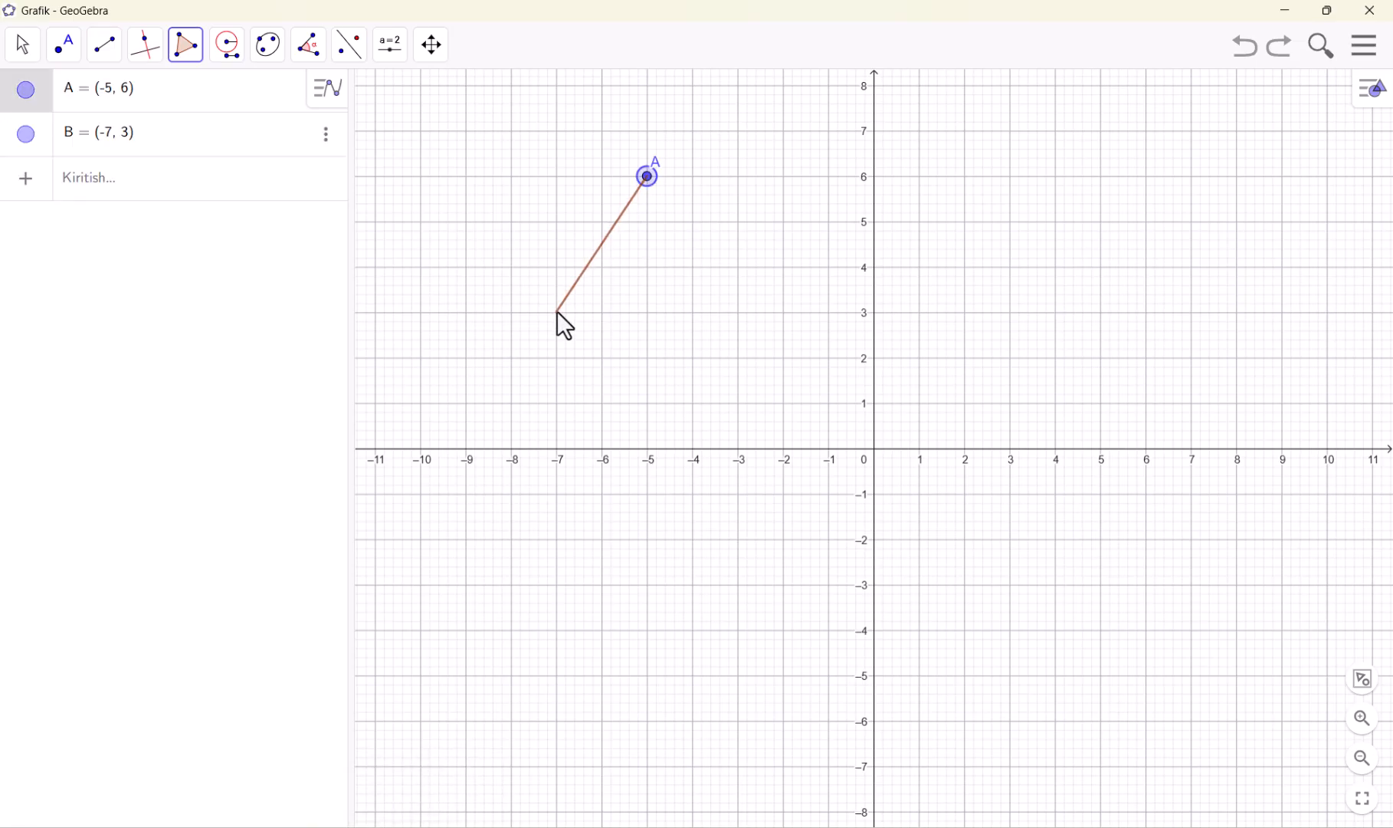
left_click(828, 312)
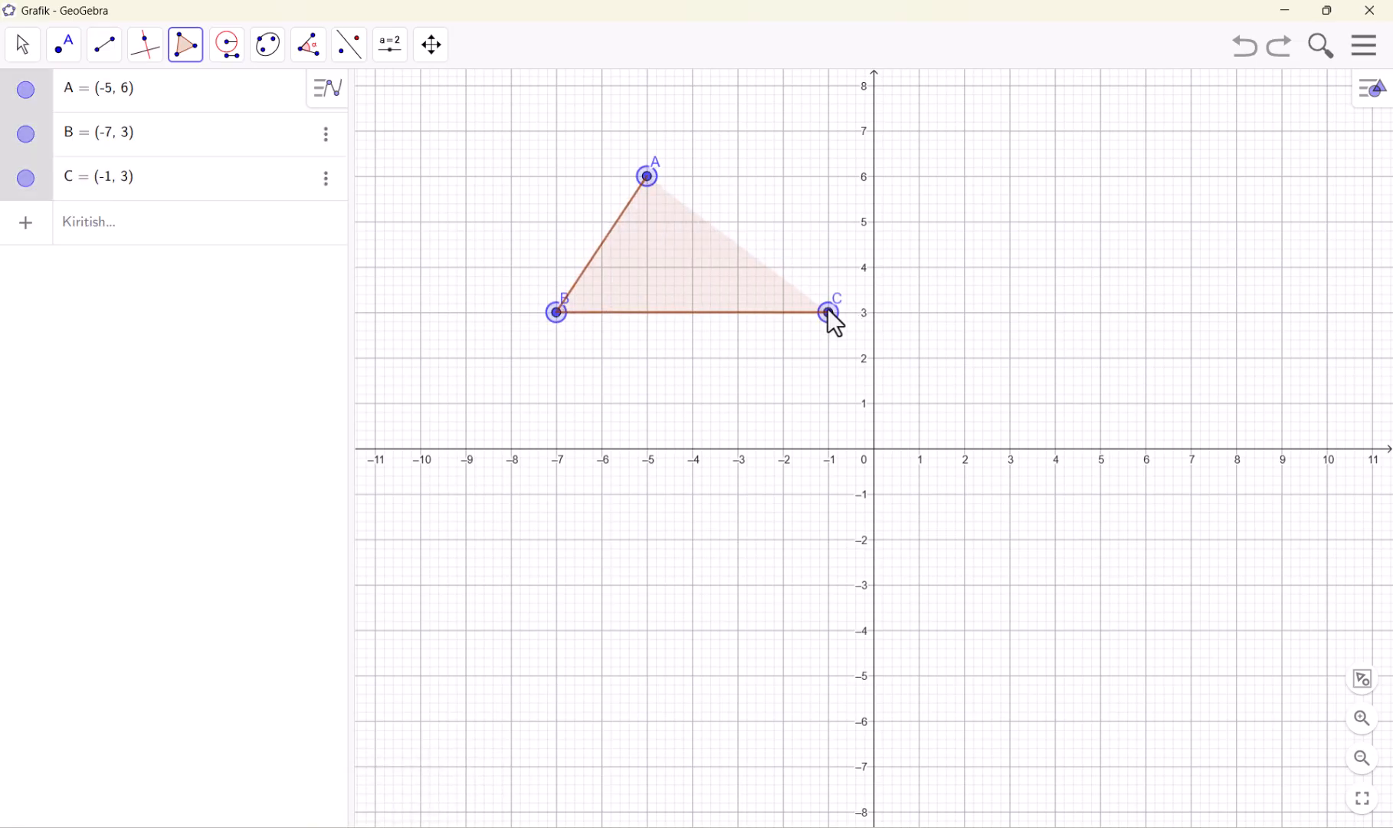
left_click(647, 176)
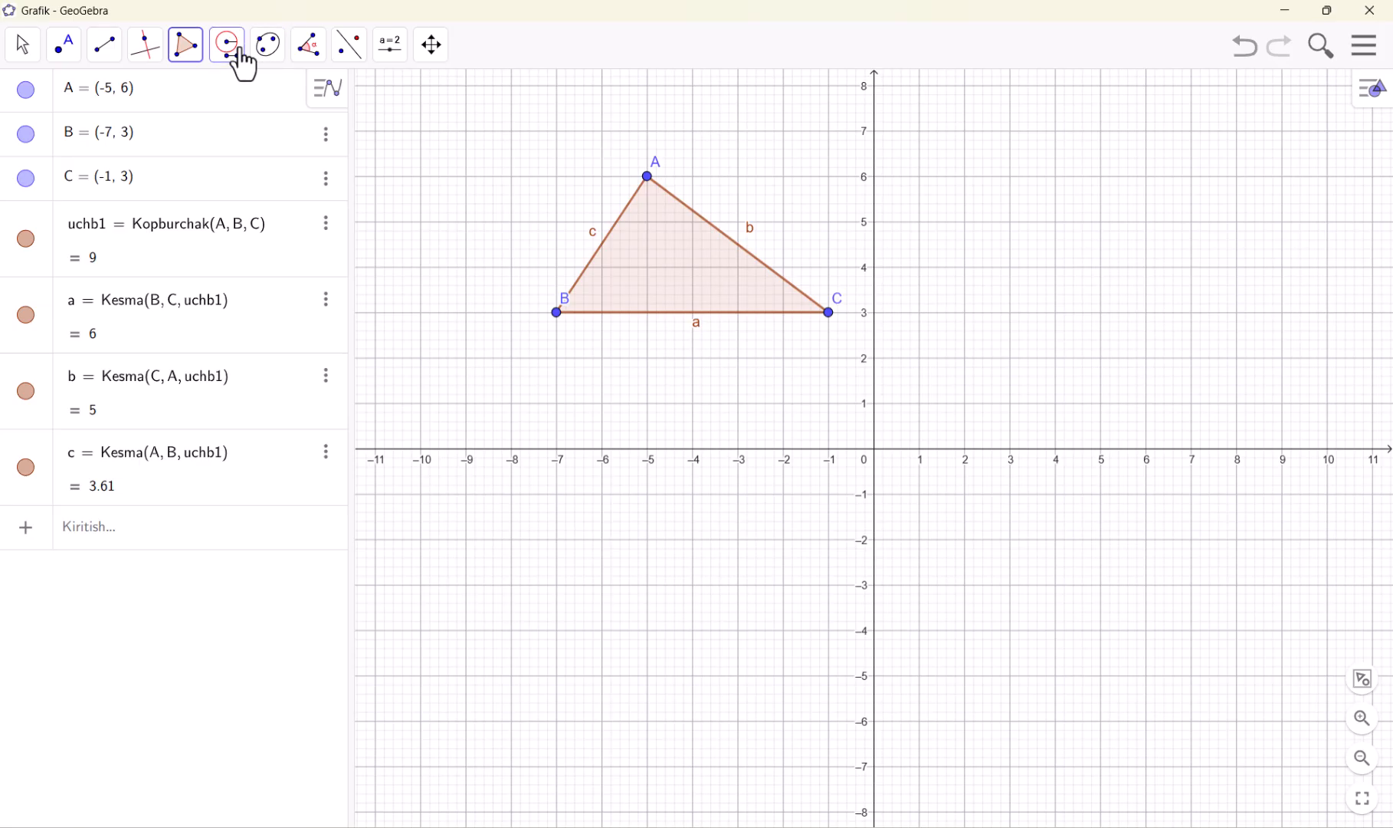
Draw a circle through the triangle's three vertices B, C and A with the Uch nuqta orqali o'tuvchi aylana tool
left_click(235, 61)
left_click(262, 218)
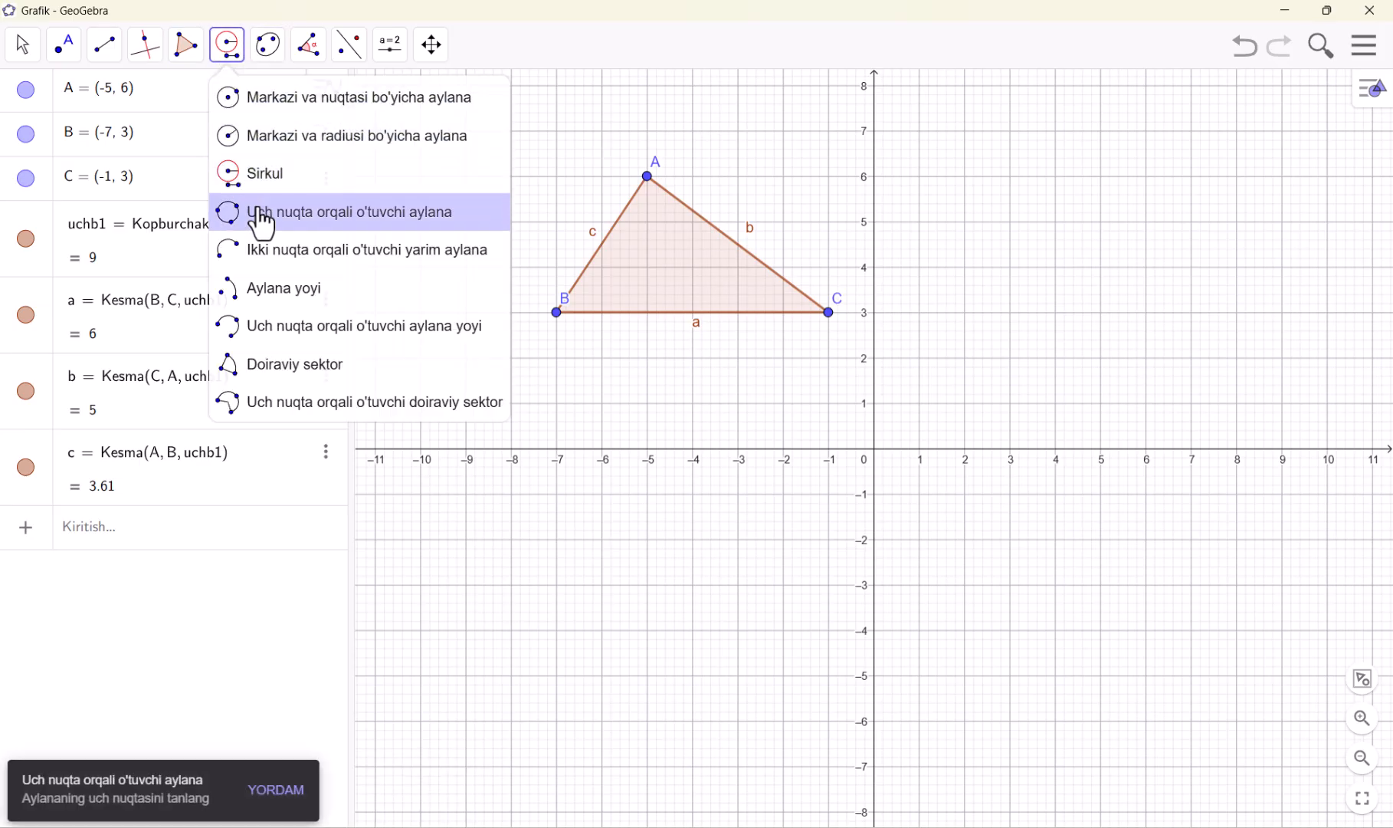
left_click(557, 312)
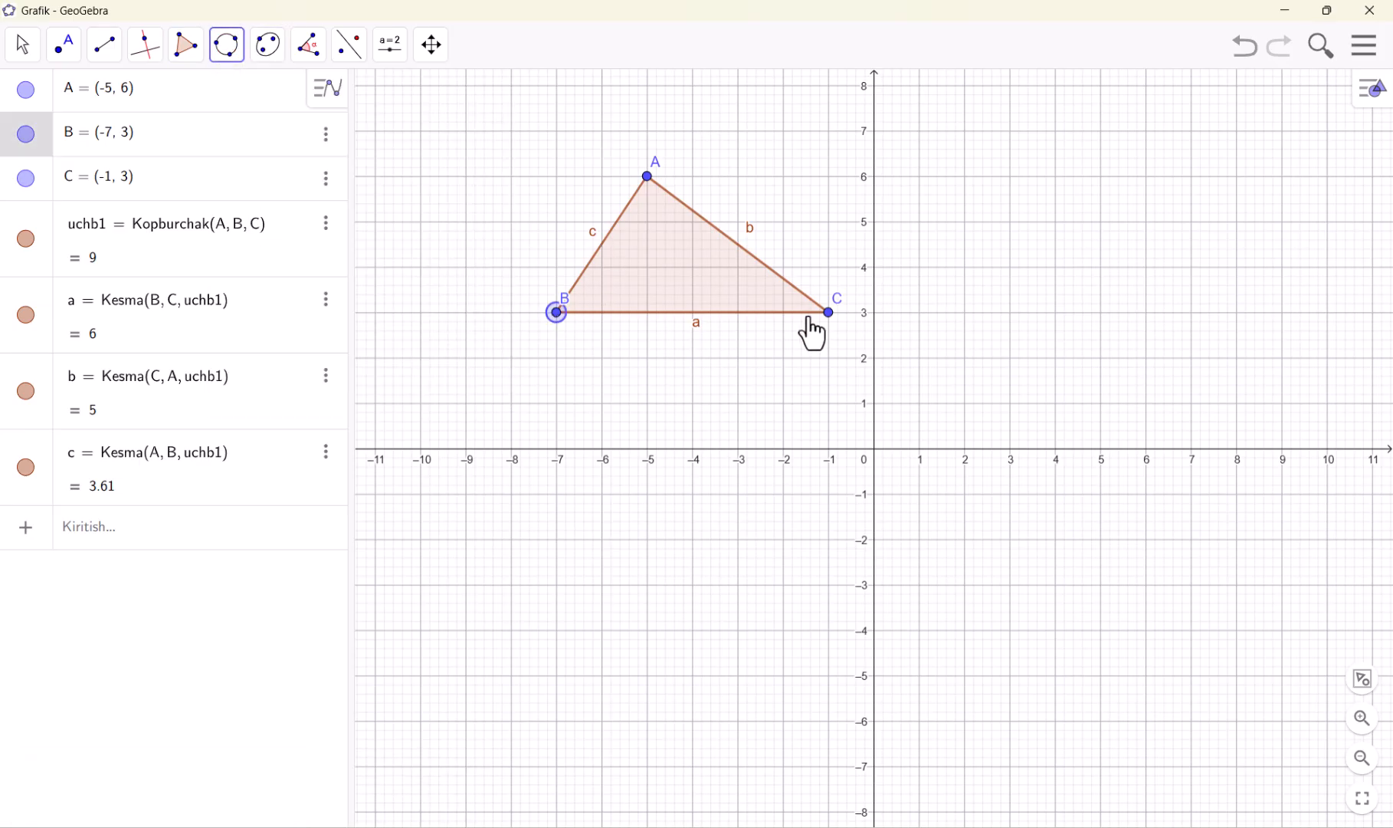
left_click(828, 314)
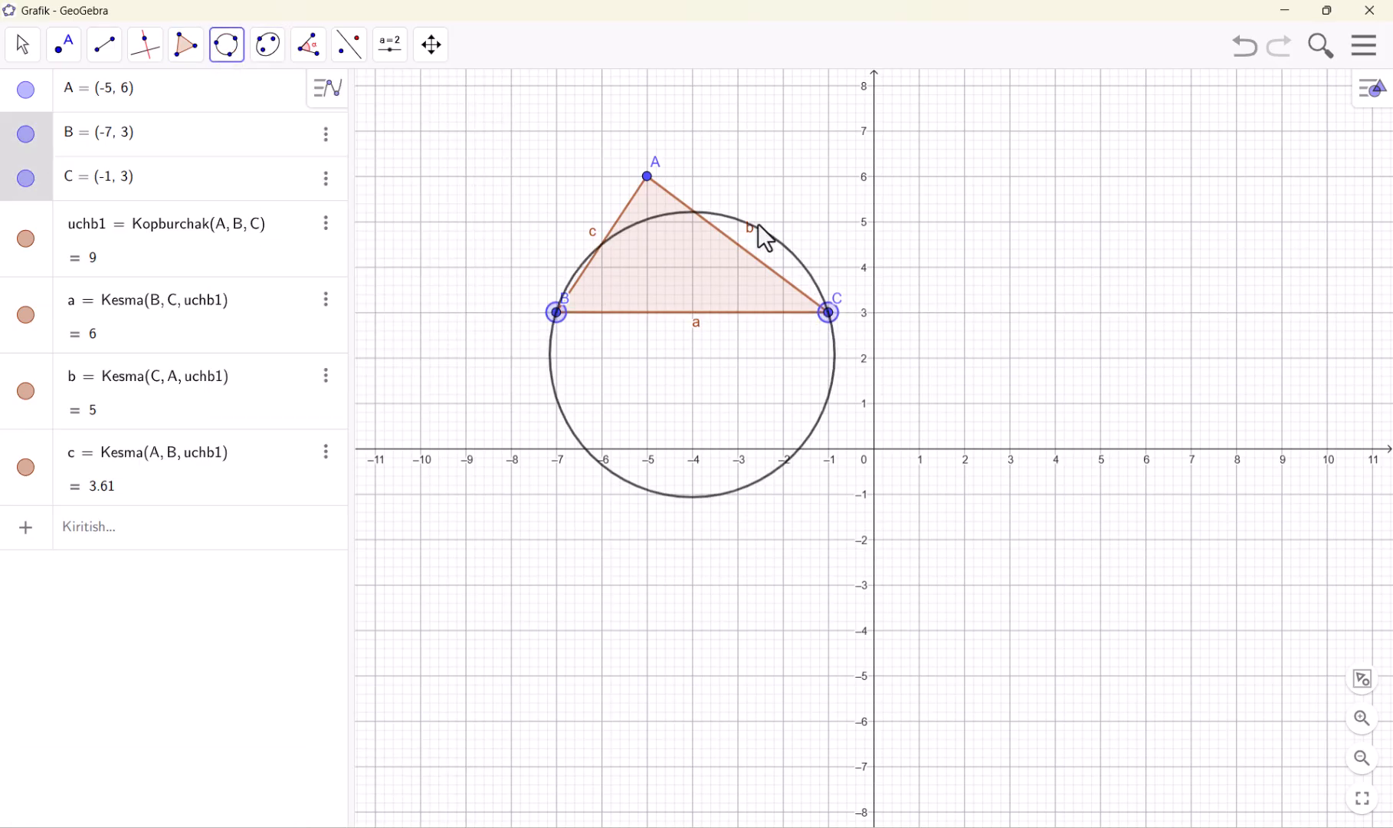
left_click(644, 183)
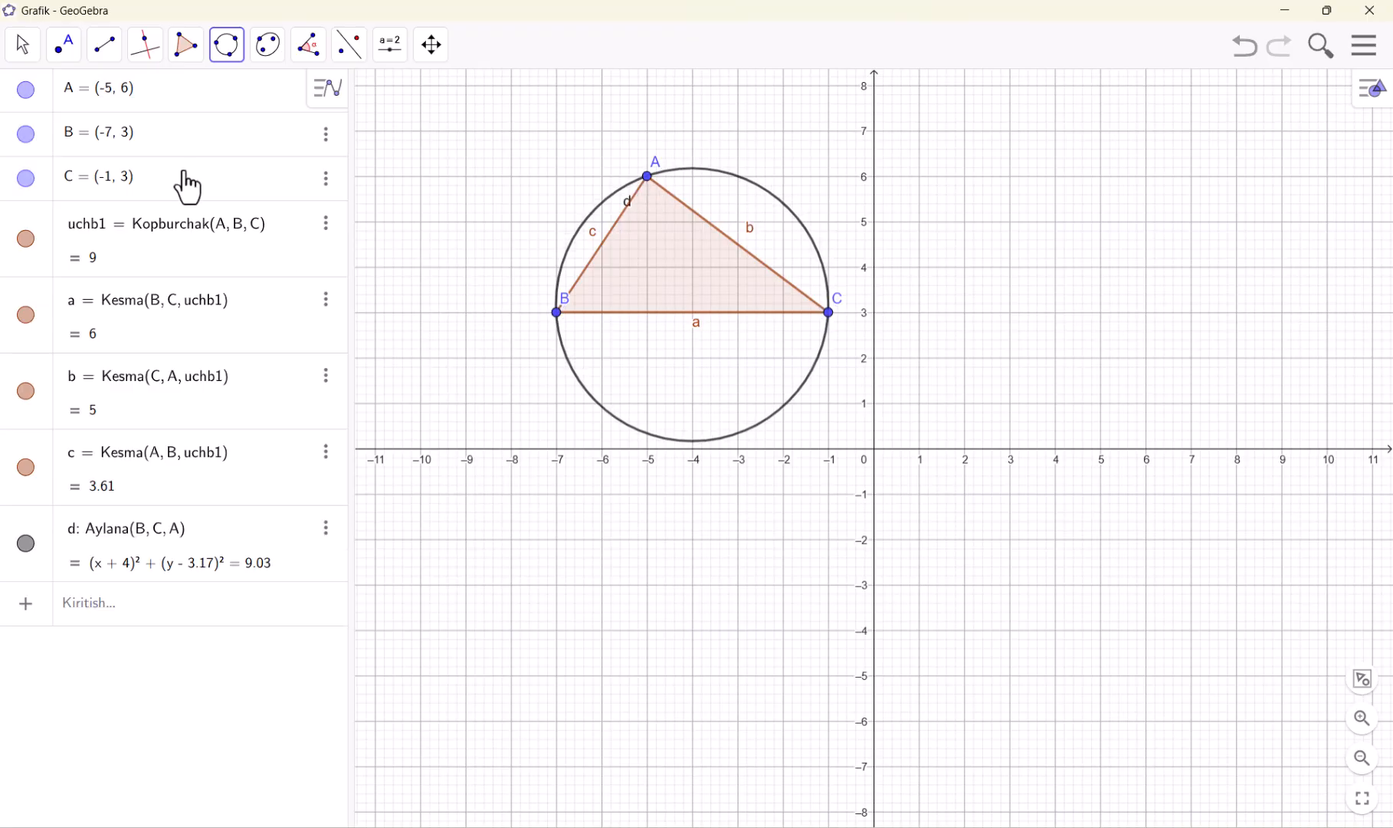
Undo the three-point circle and draw two-point semicircles from B to C and from A to B
left_click(227, 46)
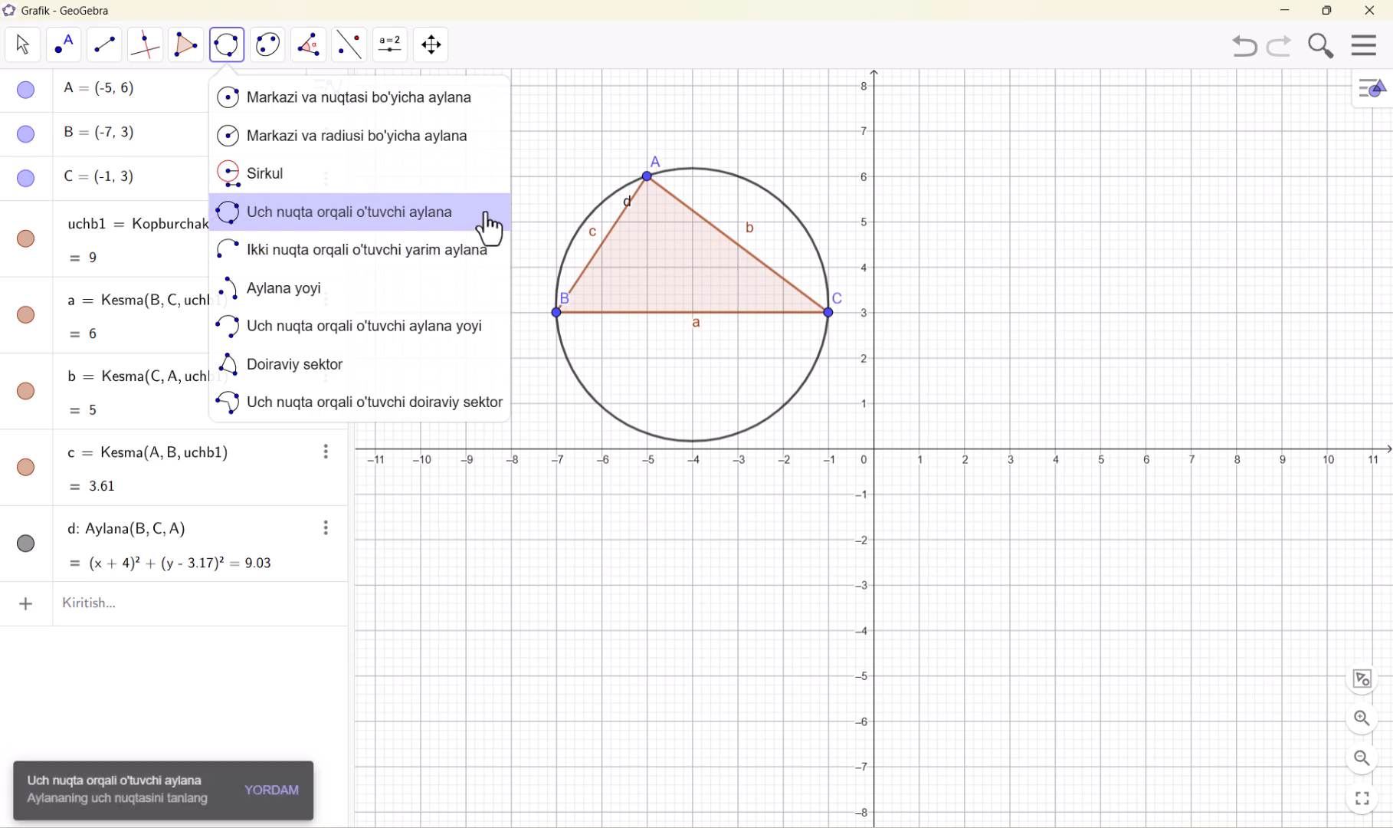
left_click(1240, 52)
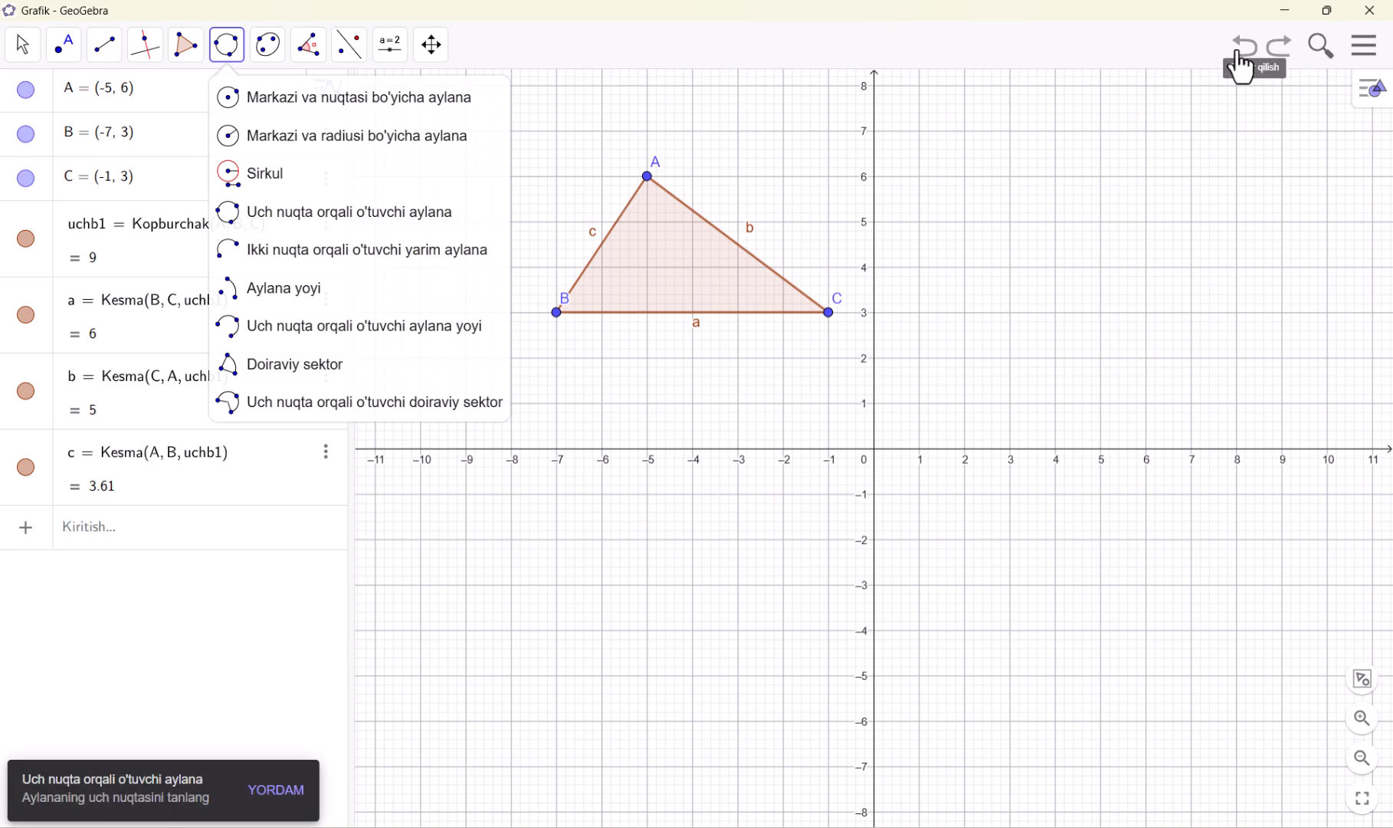
left_click(268, 260)
left_click(556, 313)
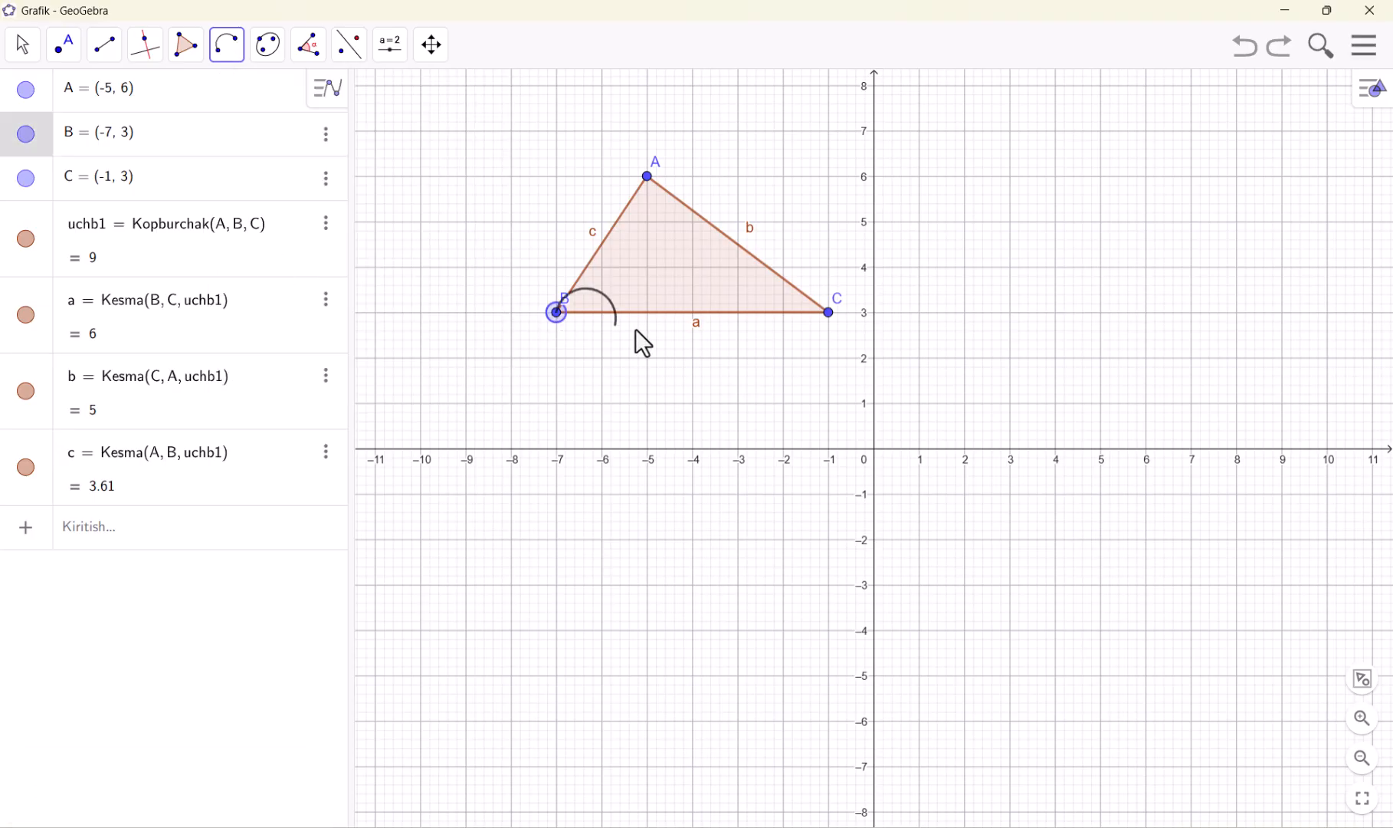
left_click(829, 313)
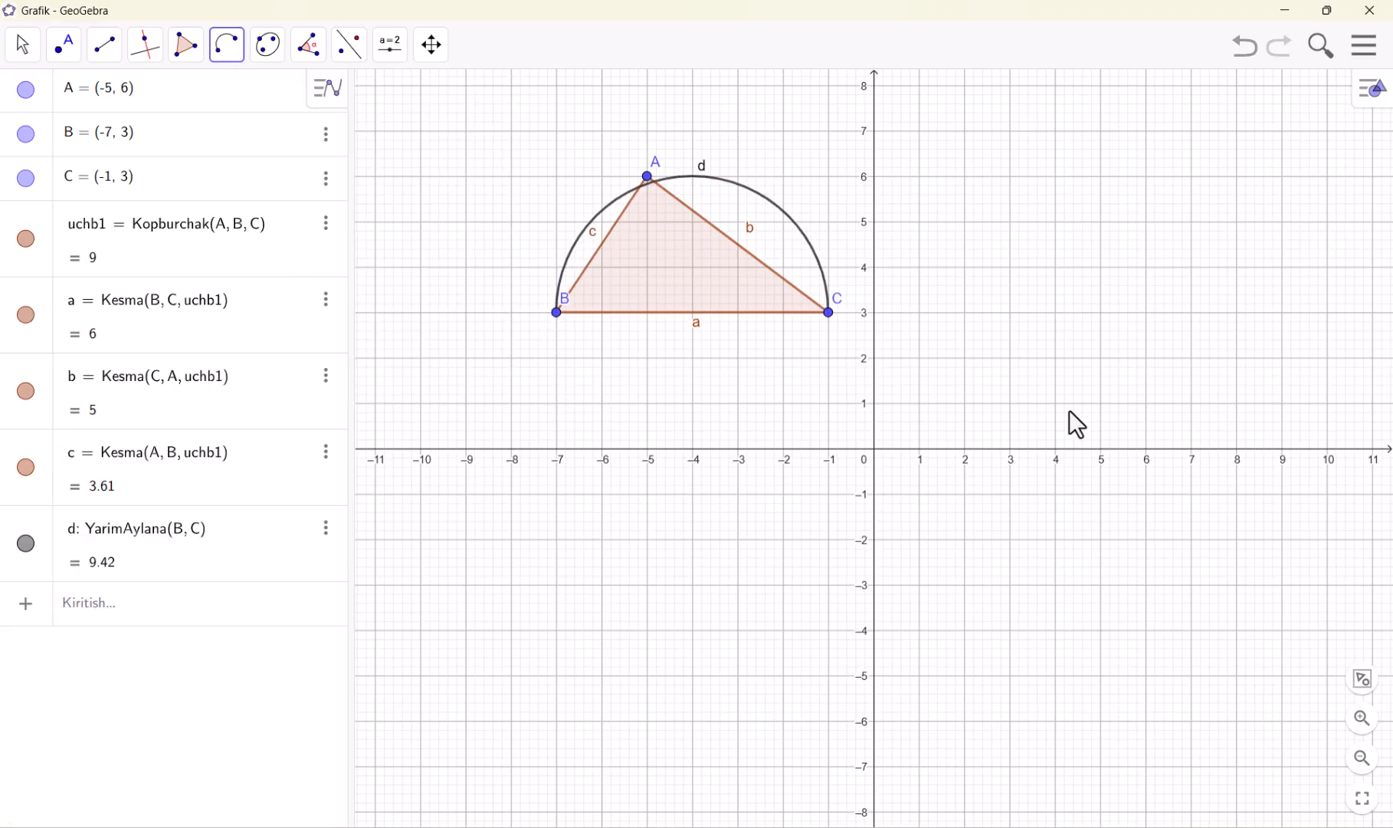
left_click(656, 188)
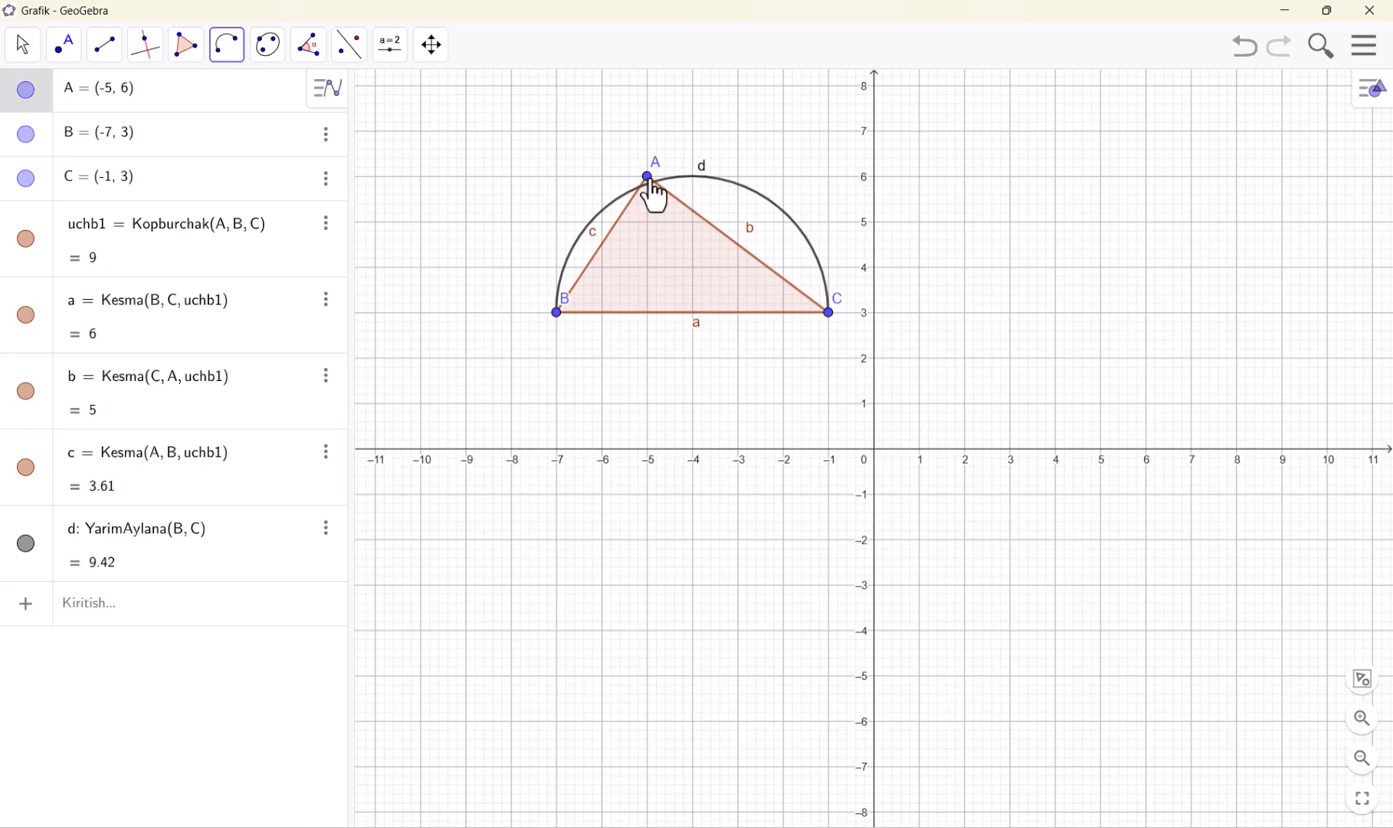
left_click(571, 316)
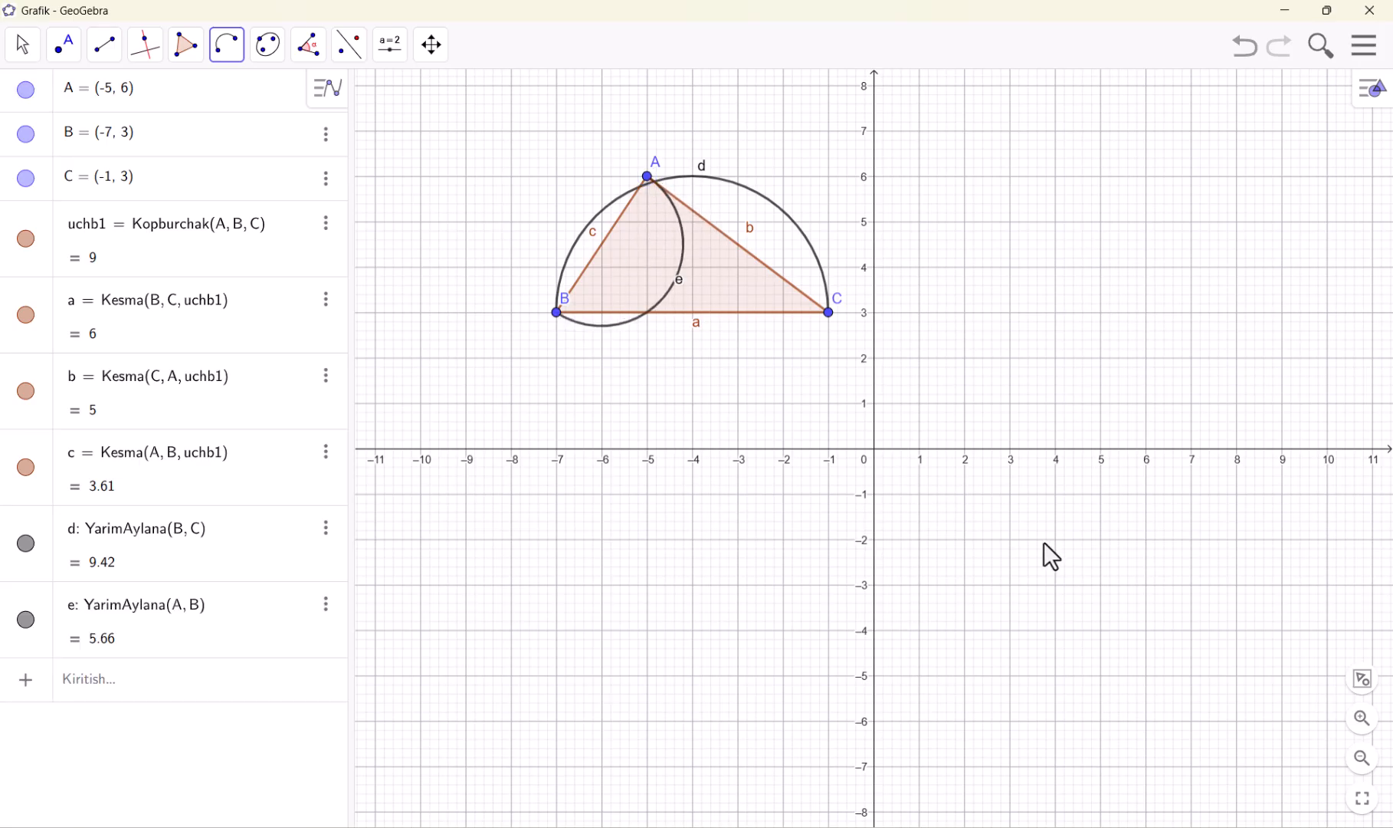
Draw a second triangle with the Ko'pburchak tool through the points (3, 8), (3, 3) and (7, 3)
left_click(198, 56)
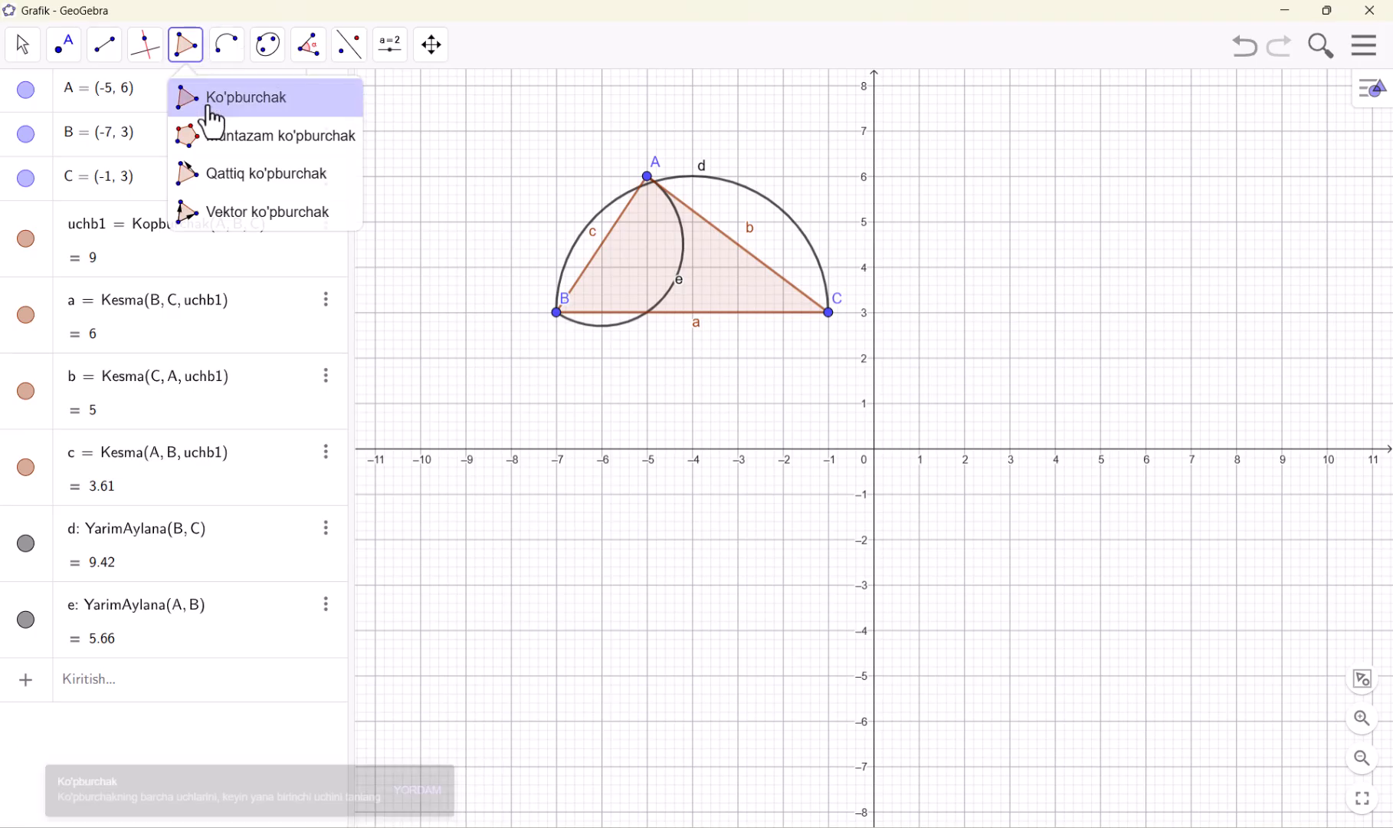
left_click(208, 106)
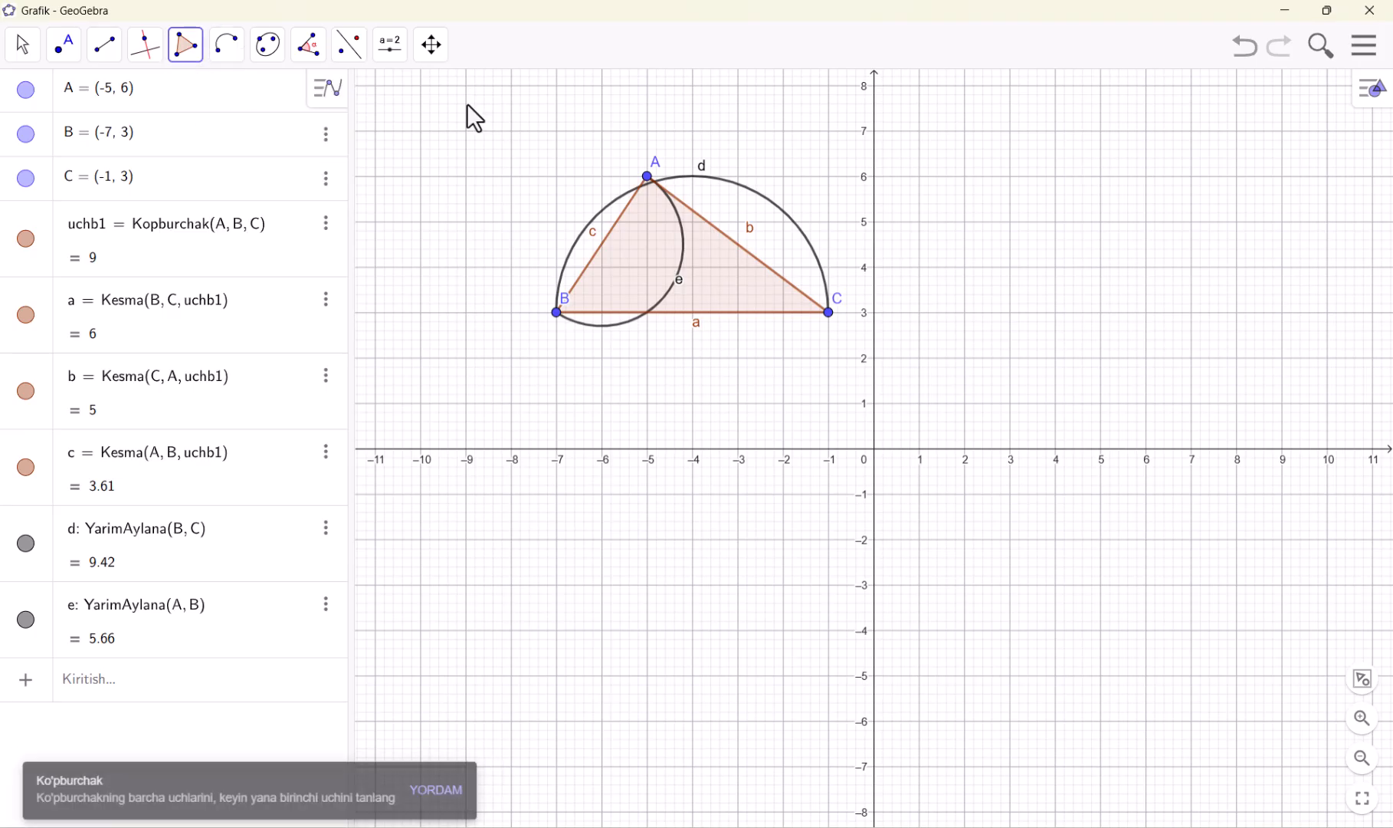
left_click(1010, 86)
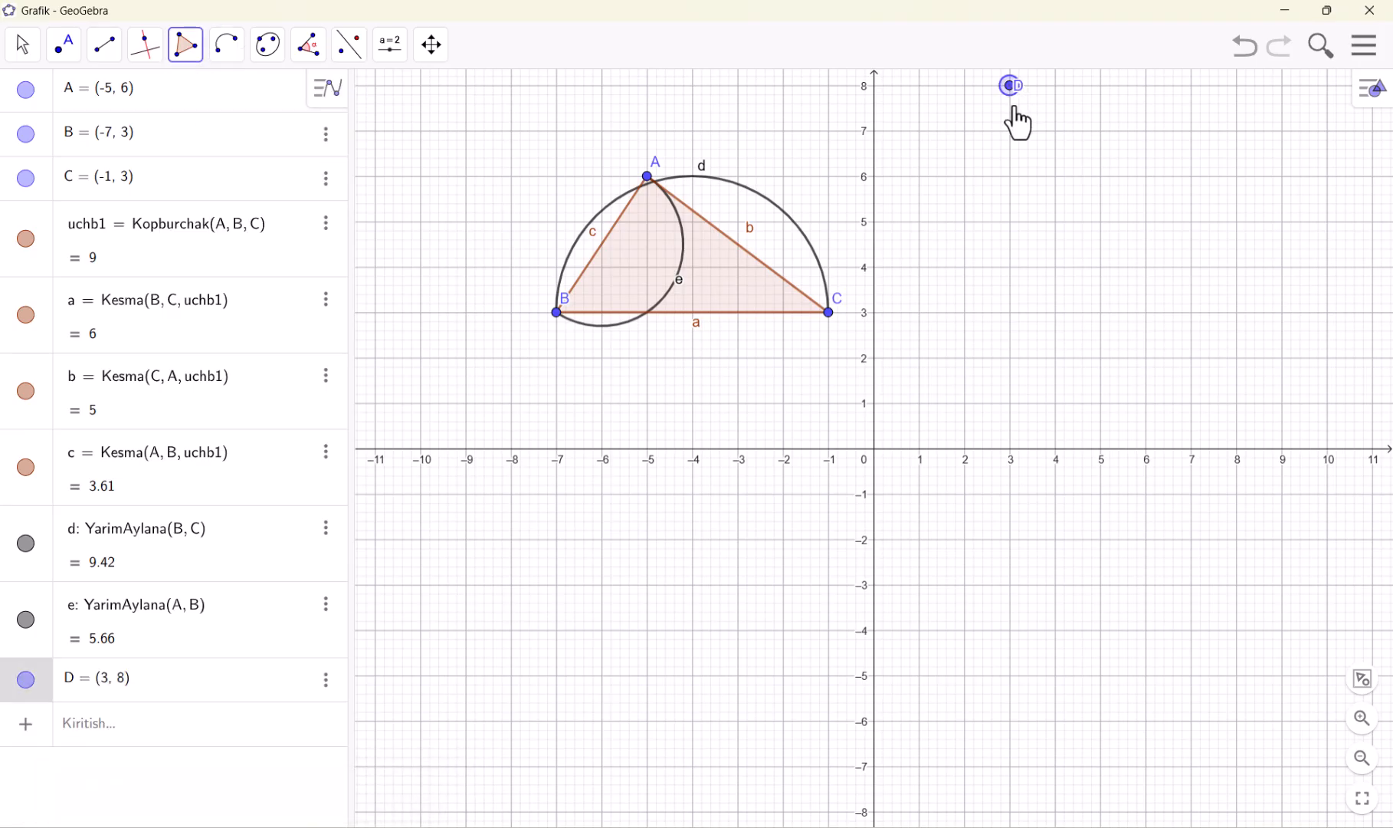
left_click(1010, 311)
left_click(1192, 312)
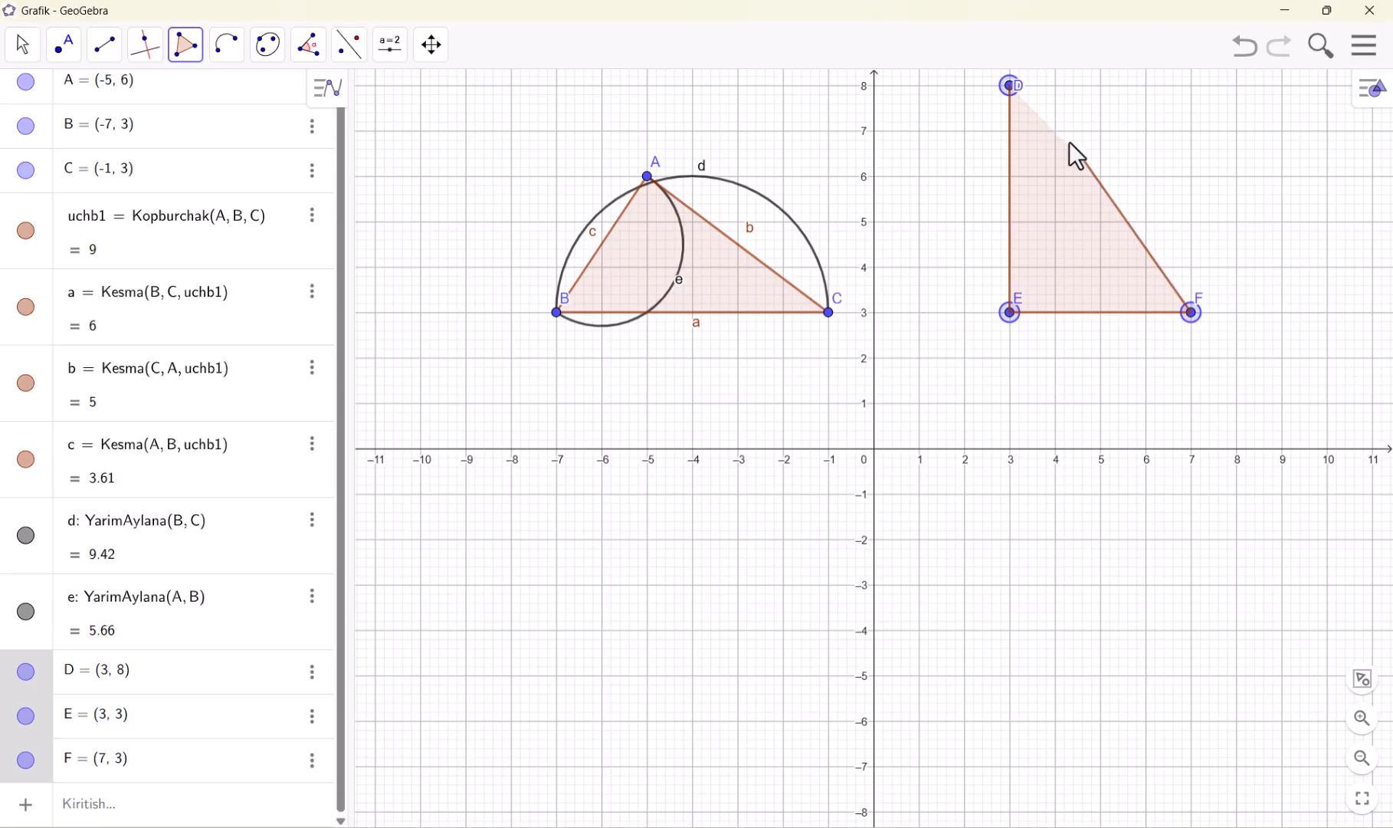
left_click(1011, 89)
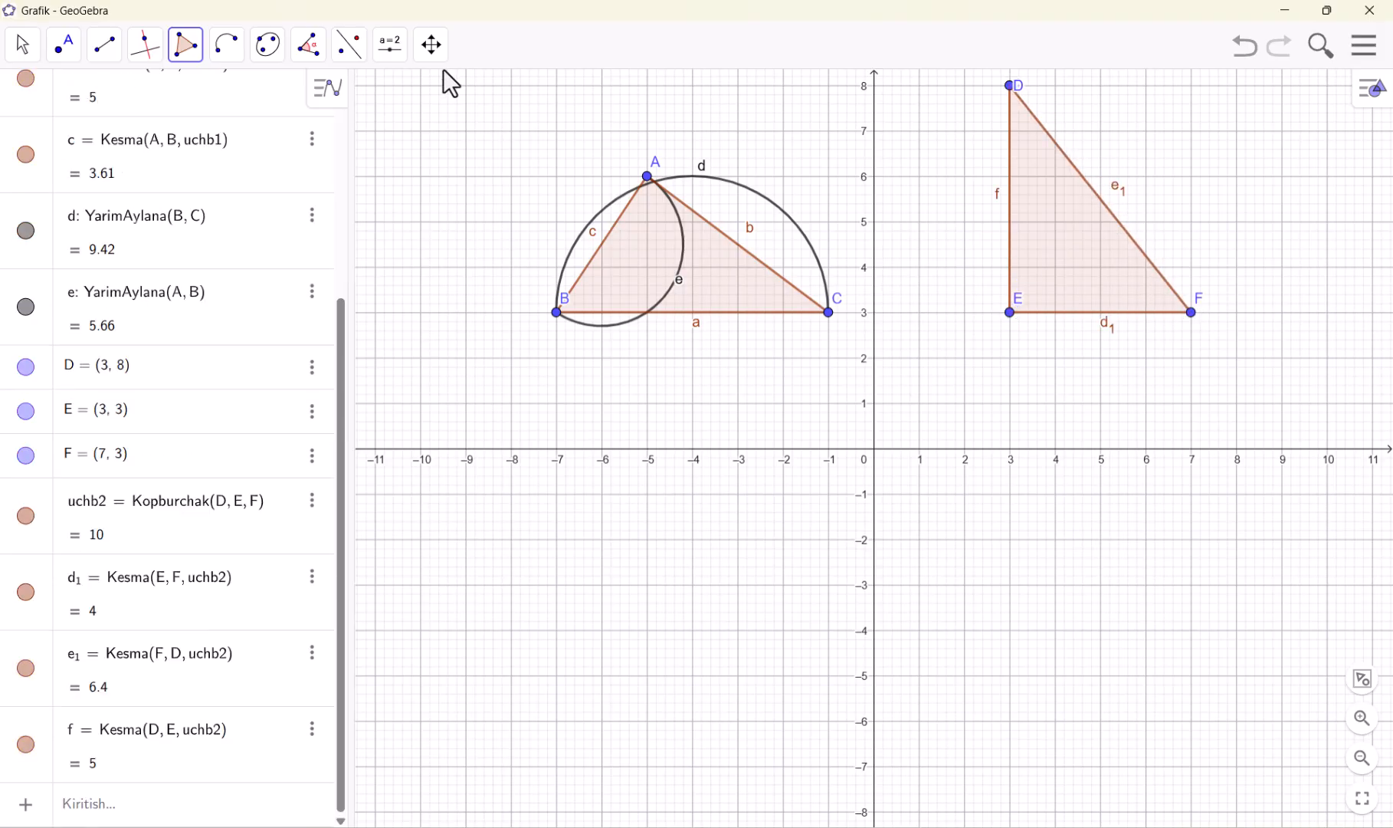
Draw two-point semicircles on the second triangle from E to F and from D to E
left_click(237, 52)
left_click(342, 249)
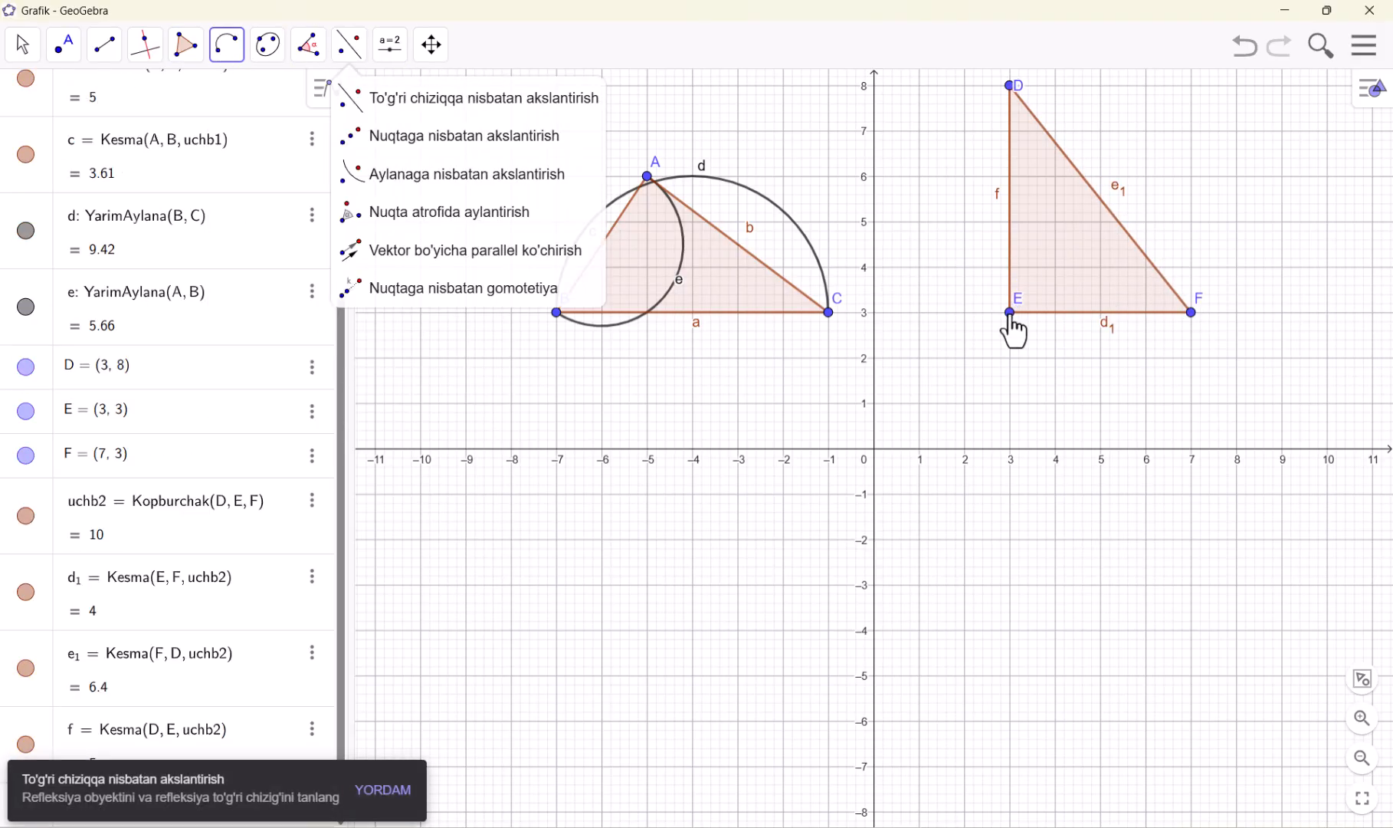
left_click(1010, 312)
left_click(1190, 312)
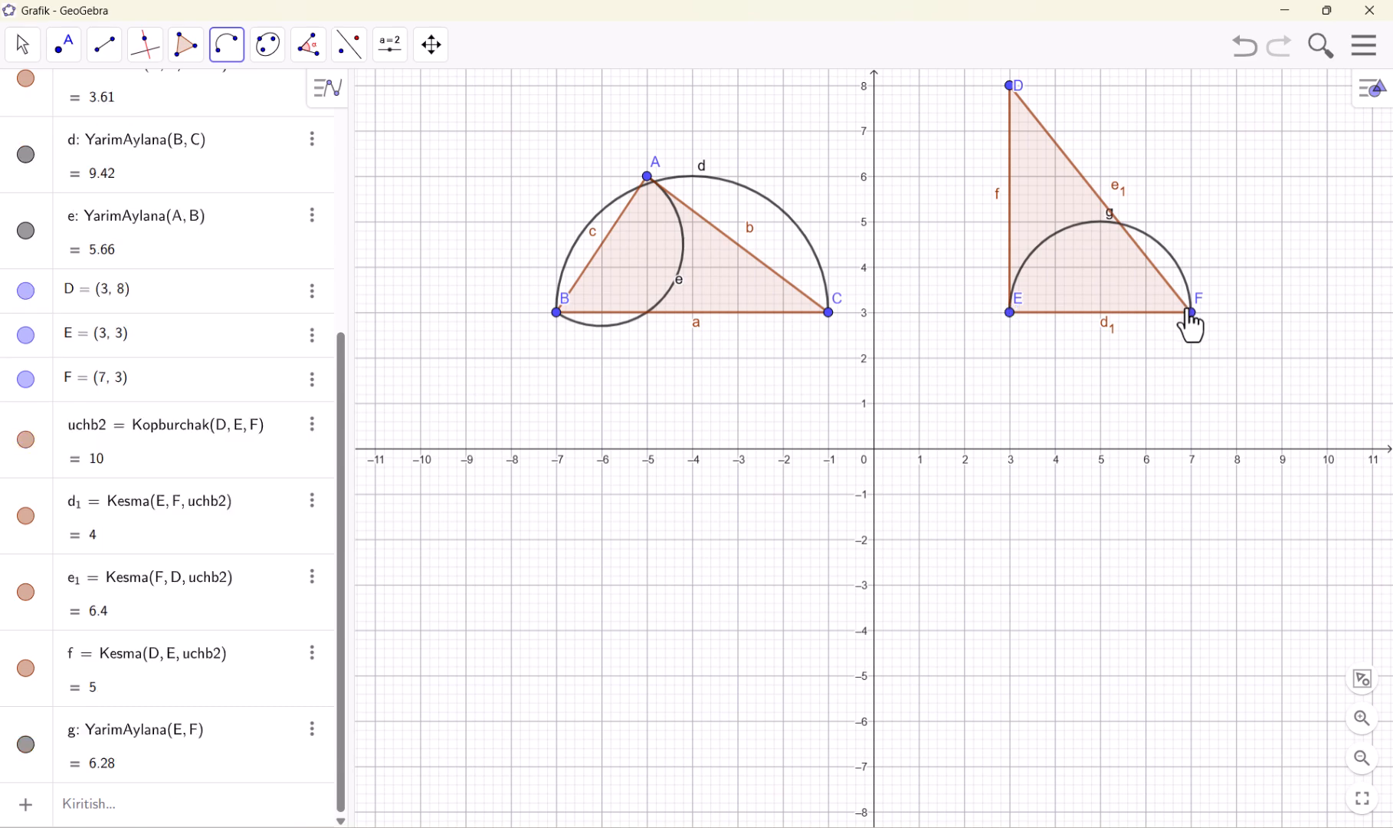
left_click(1010, 86)
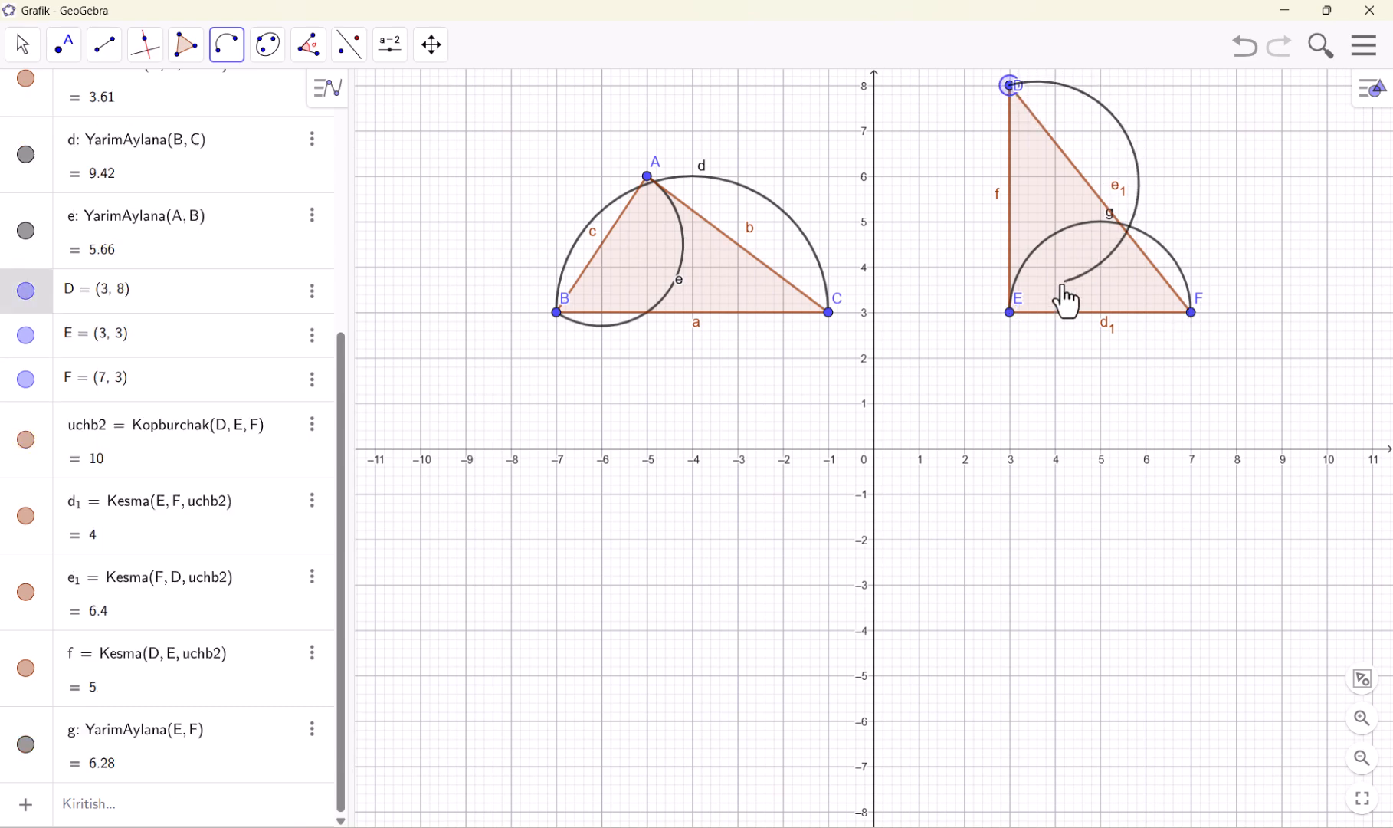
left_click(1023, 313)
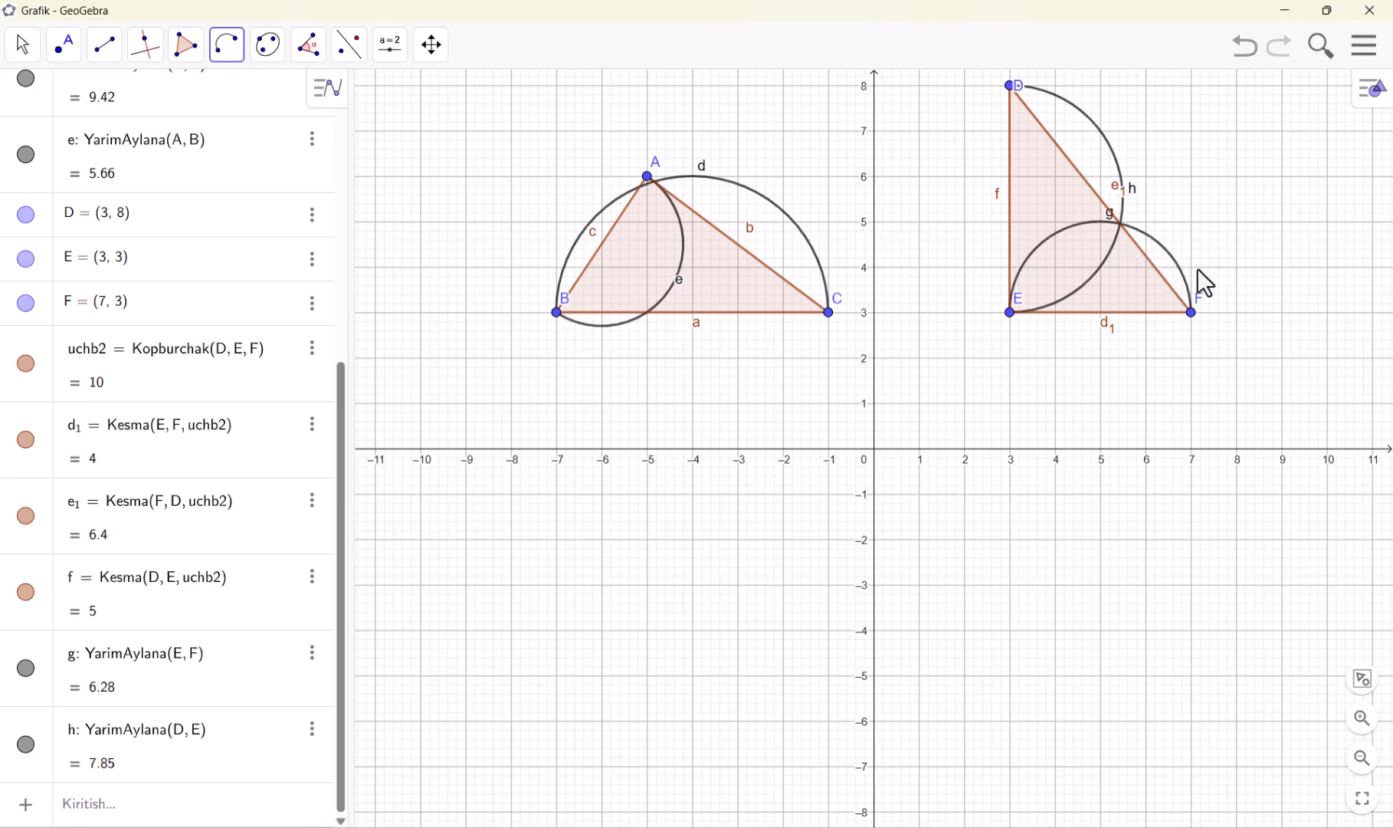
left_click(23, 49)
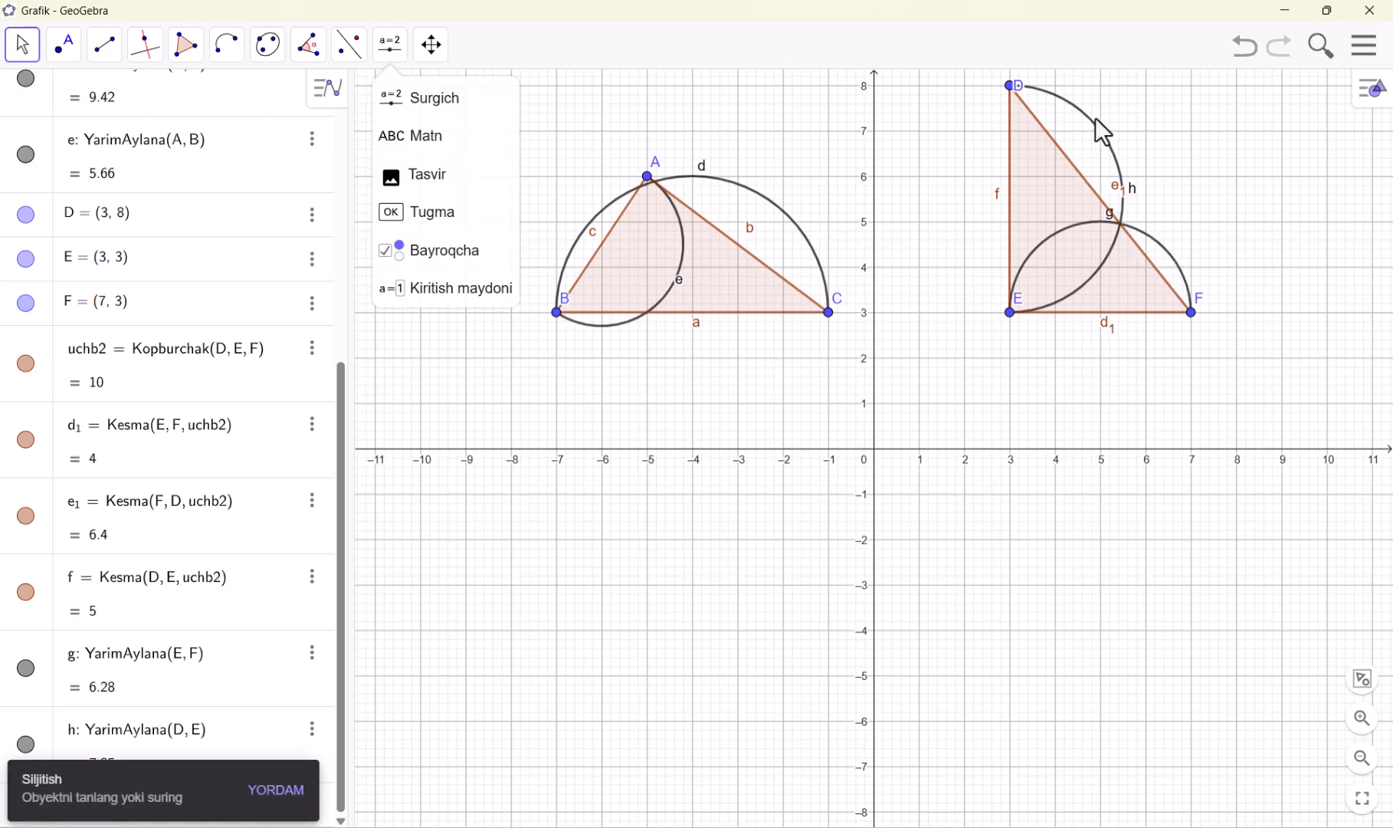
left_click_drag(1219, 157, 1011, 328)
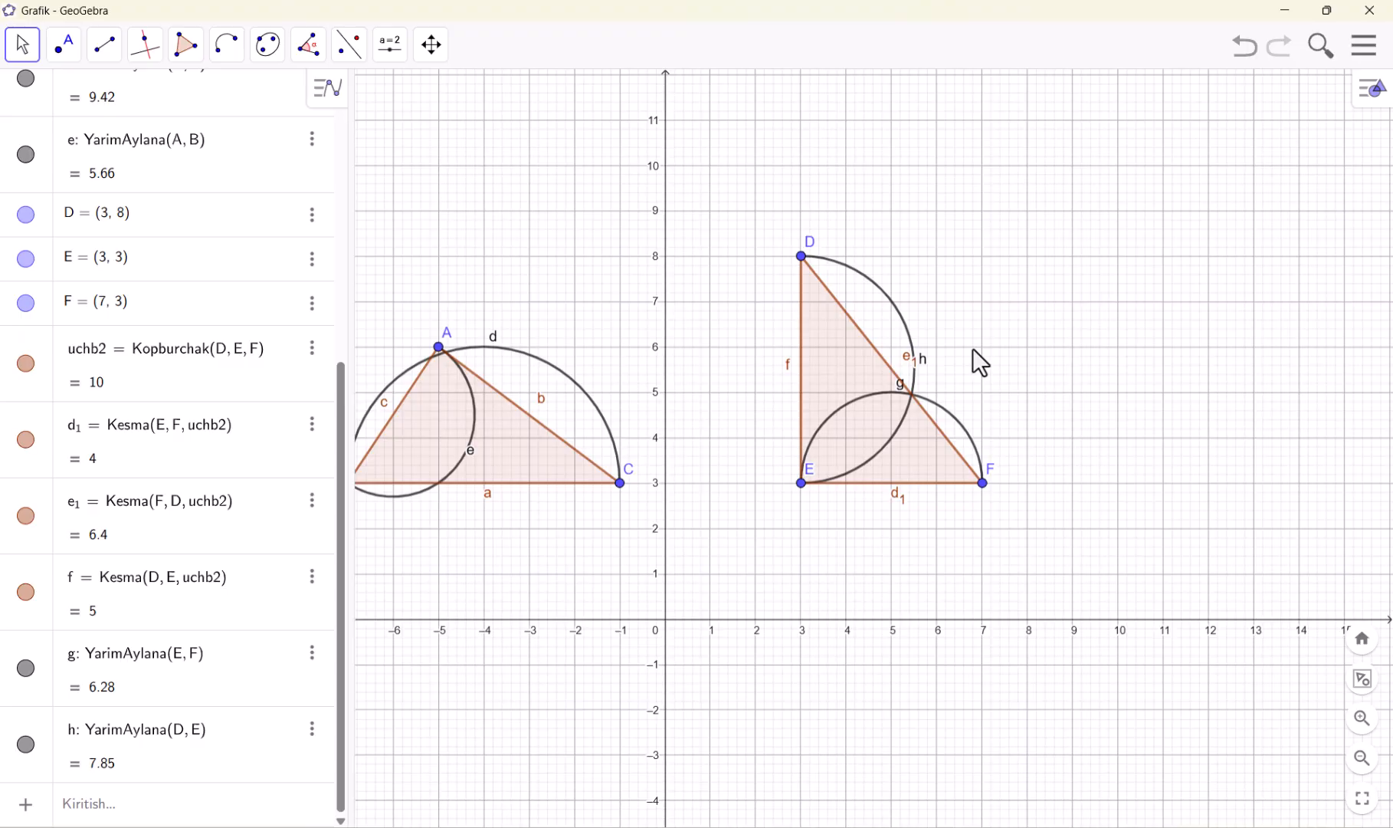
left_click_drag(973, 270, 1068, 269)
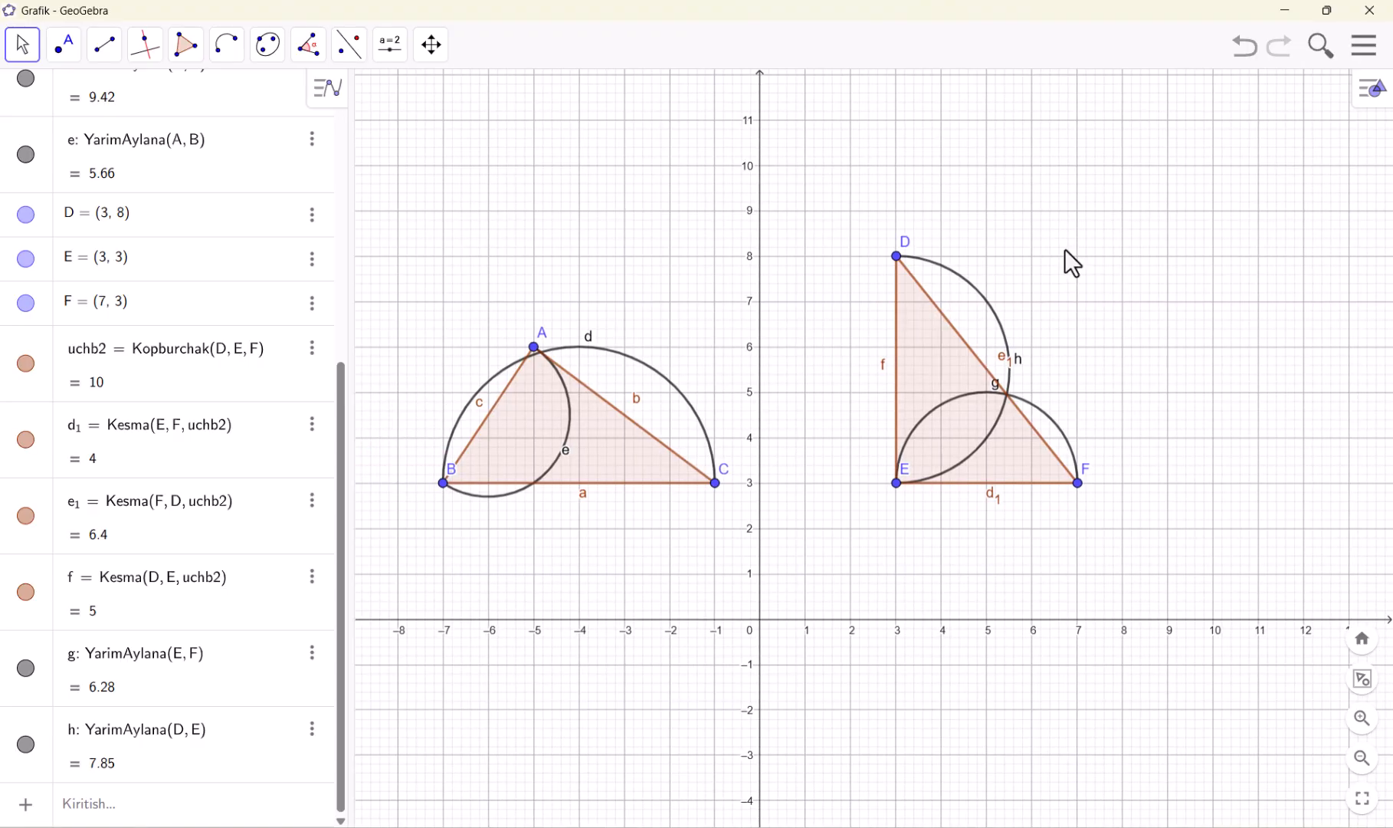
Undo all the semicircles and the second triangle, keeping only triangle ABC
left_click(234, 61)
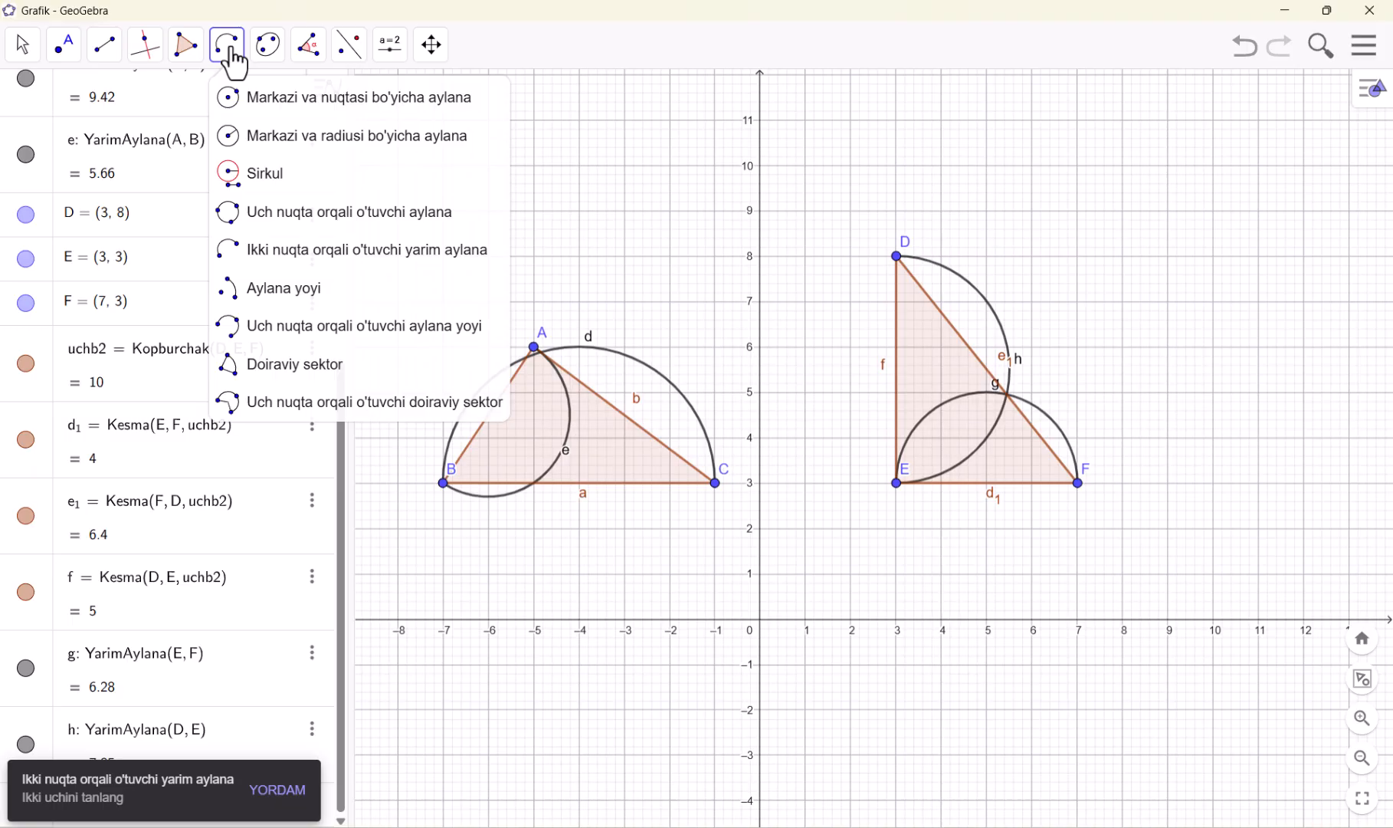
left_click(368, 343)
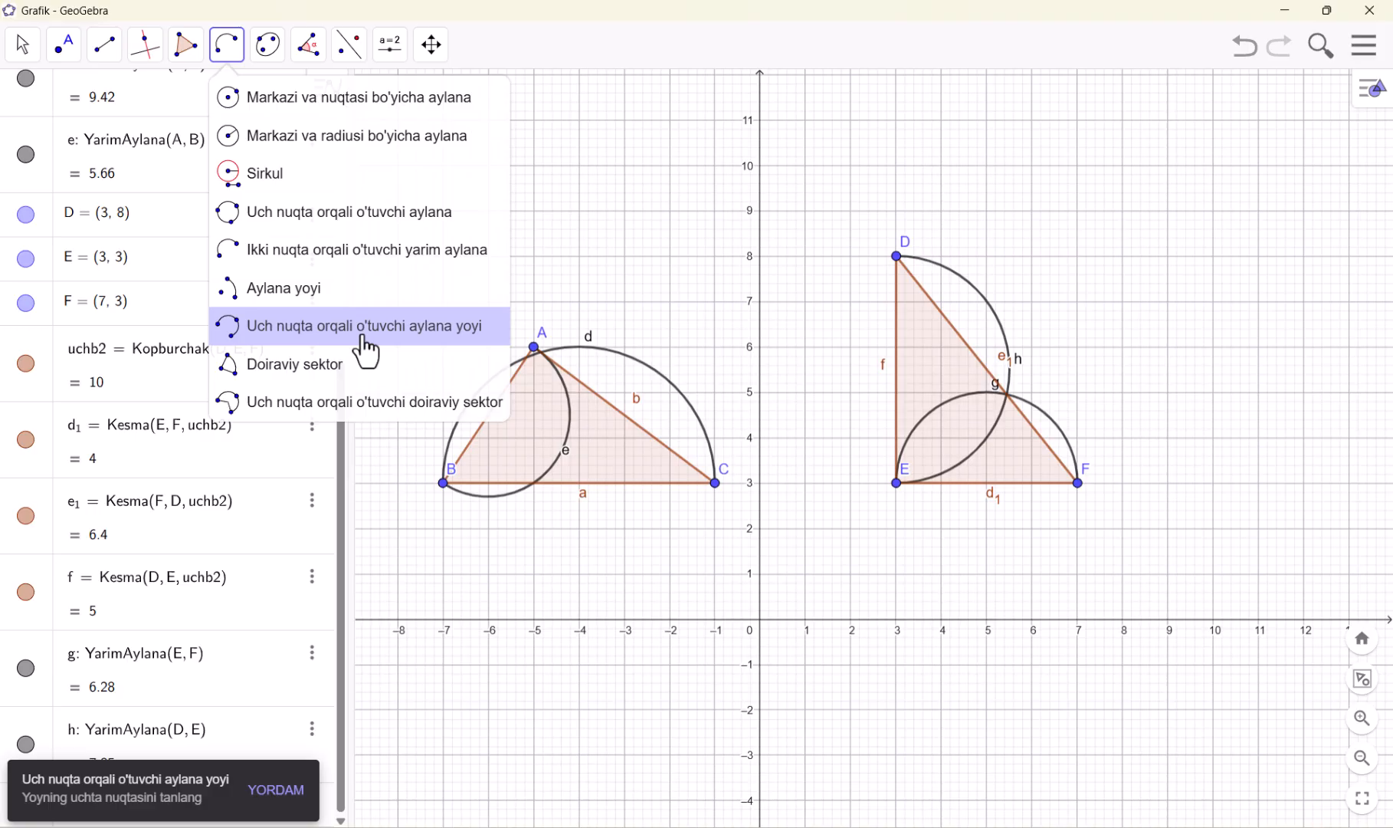
left_click(1246, 55)
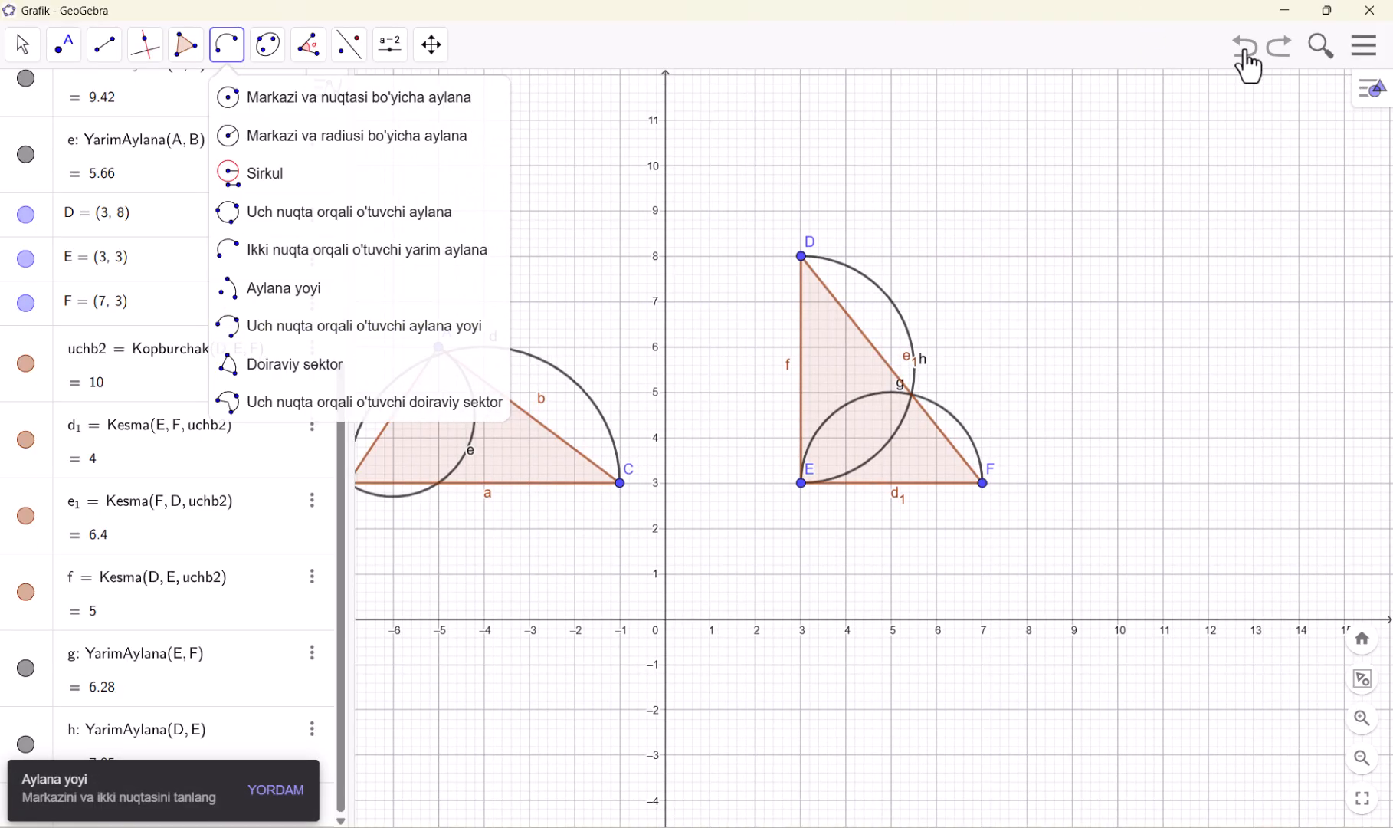
left_click(1246, 56)
left_click(1246, 55)
left_click(1246, 56)
left_click(1246, 55)
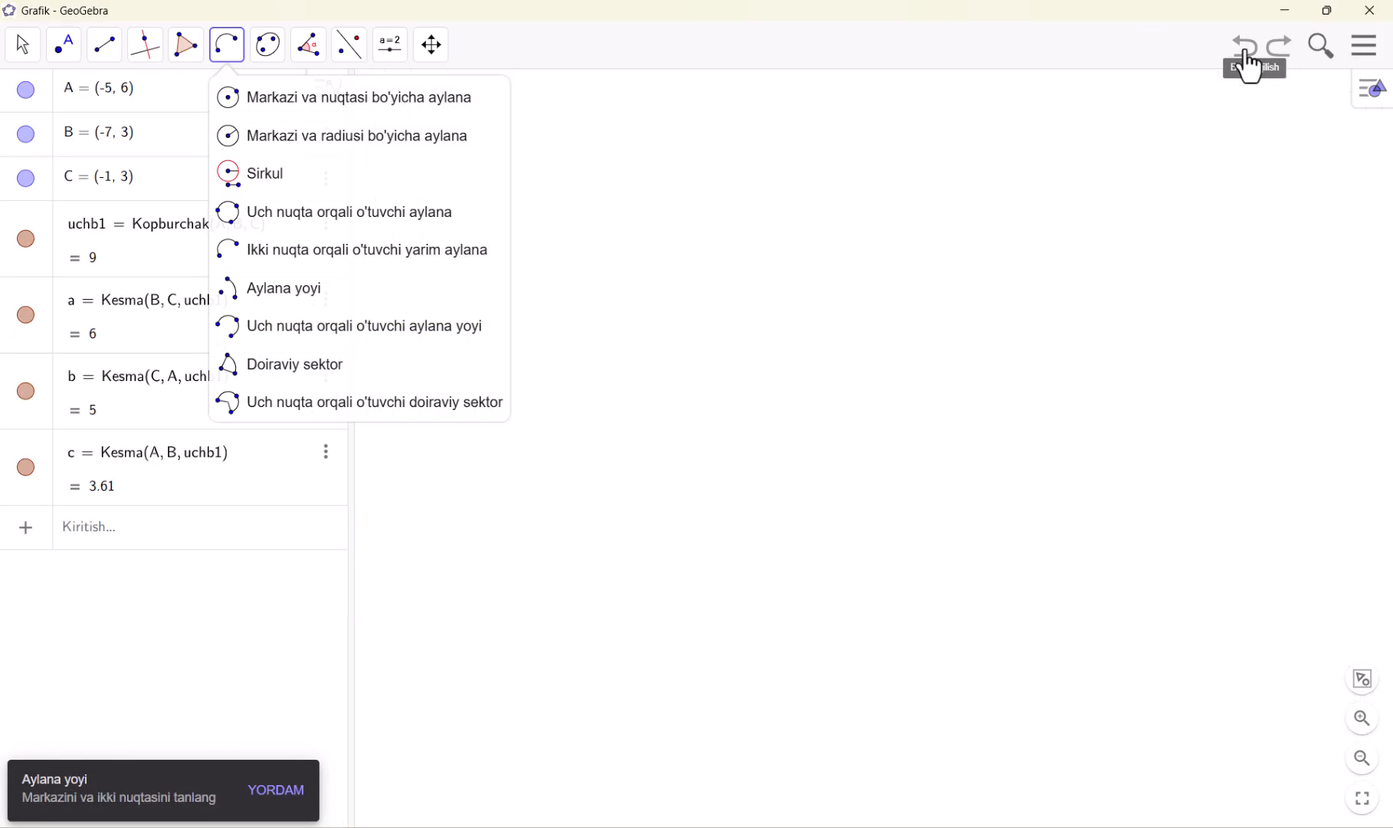
Undo the remaining triangle and draw a circle centred at the origin through the point (6, 0)
left_click(1245, 55)
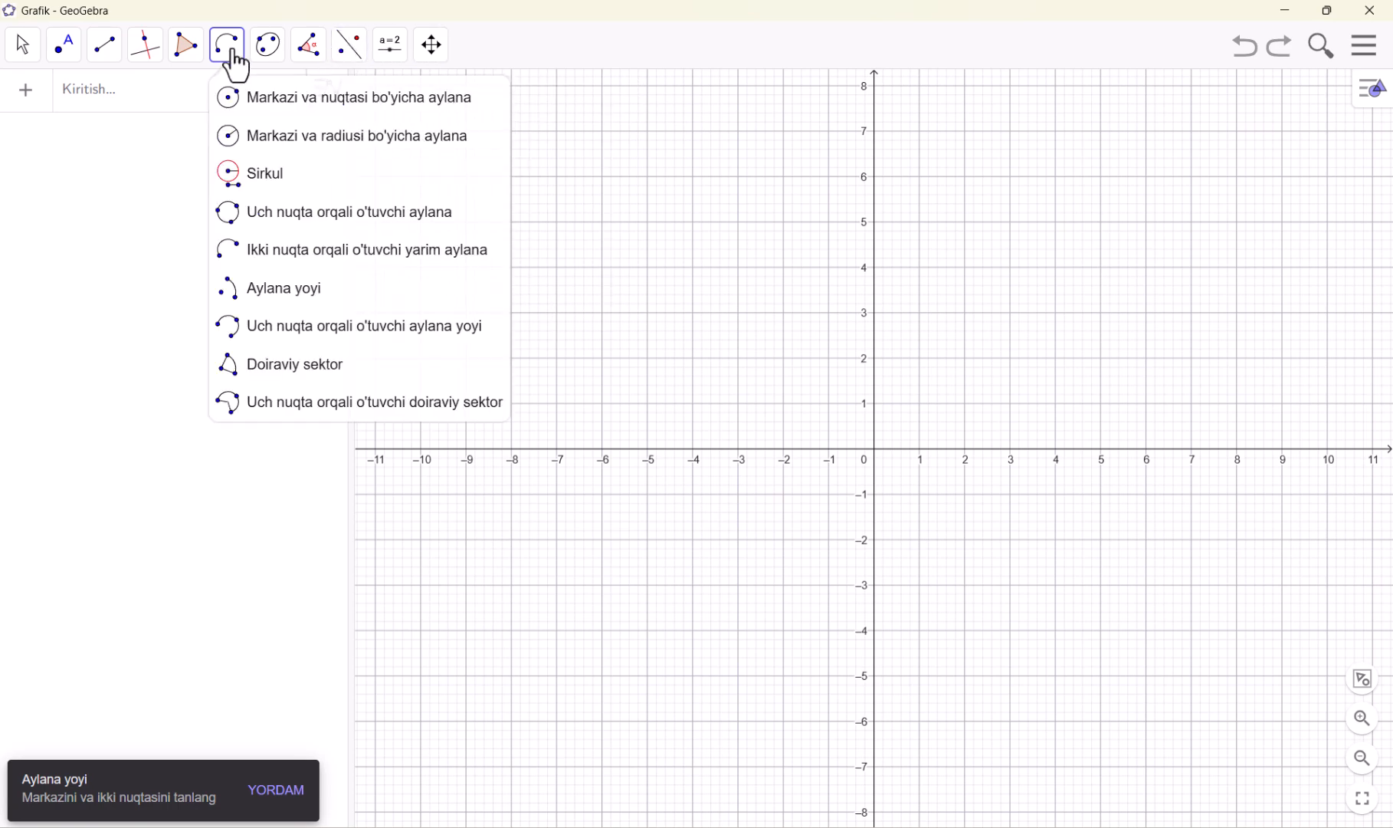
left_click(230, 104)
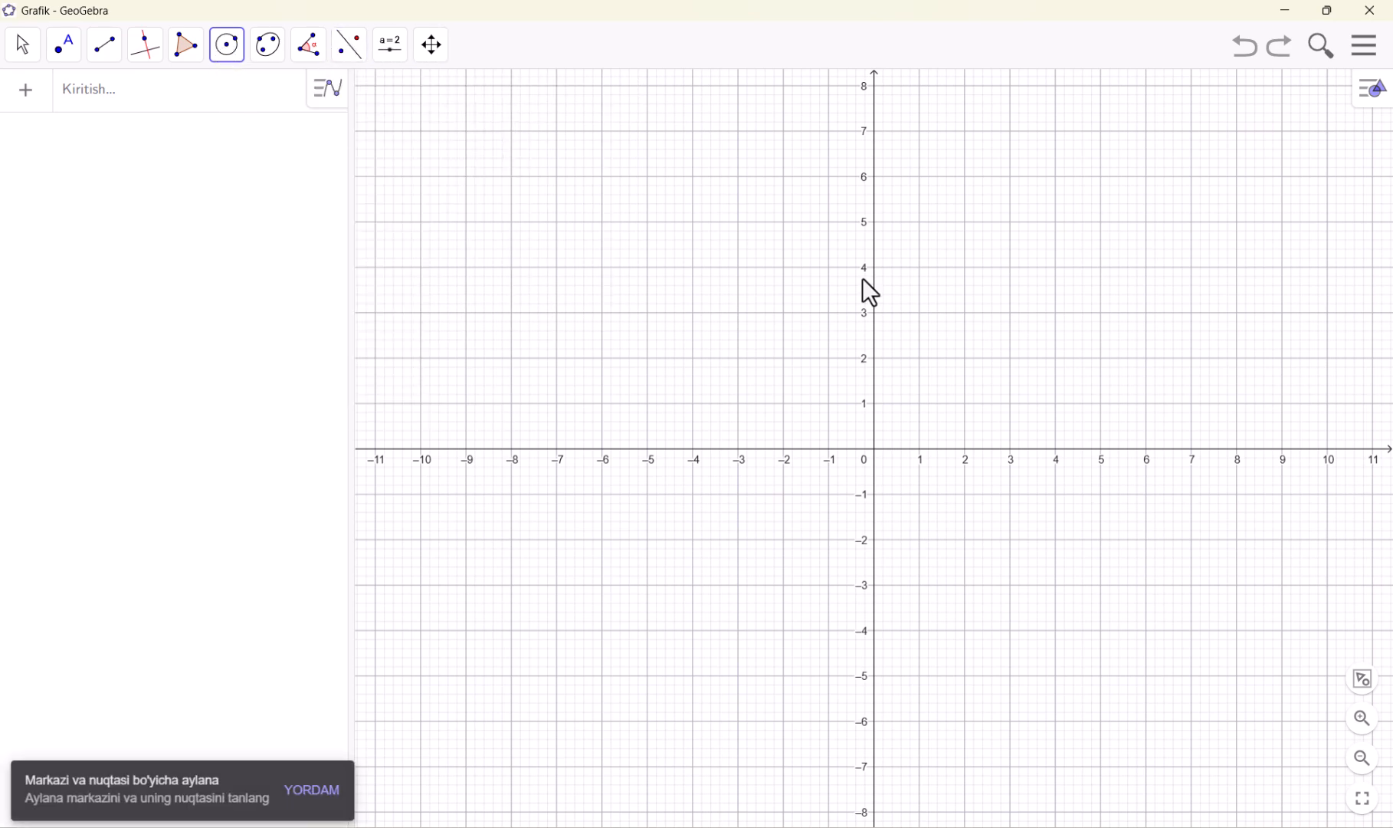
left_click(874, 452)
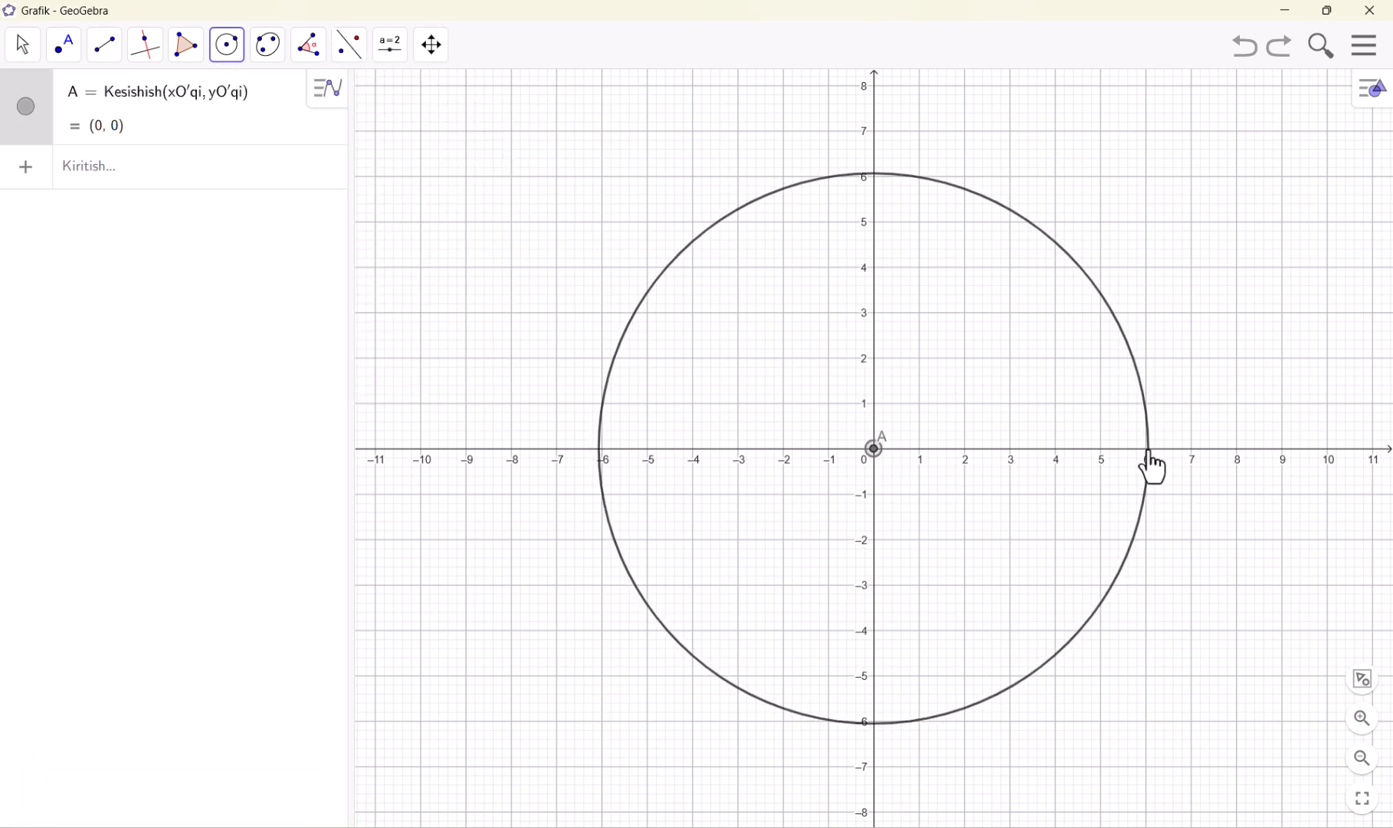
left_click(1147, 451)
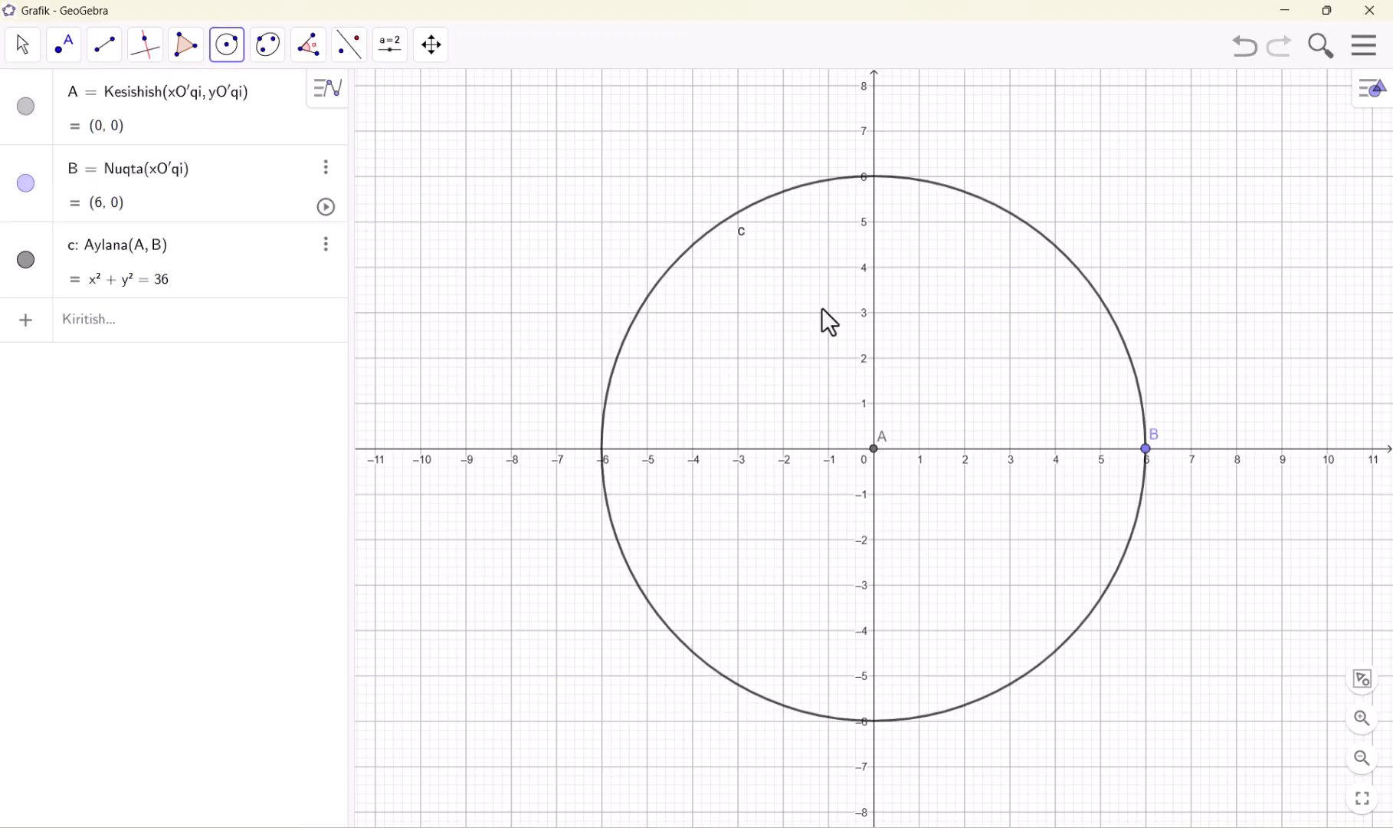
Draw a three-point arc on the circle from about (-0.99, 5.92) through B to about (3.83, -4.62), and hide the circle
left_click(227, 49)
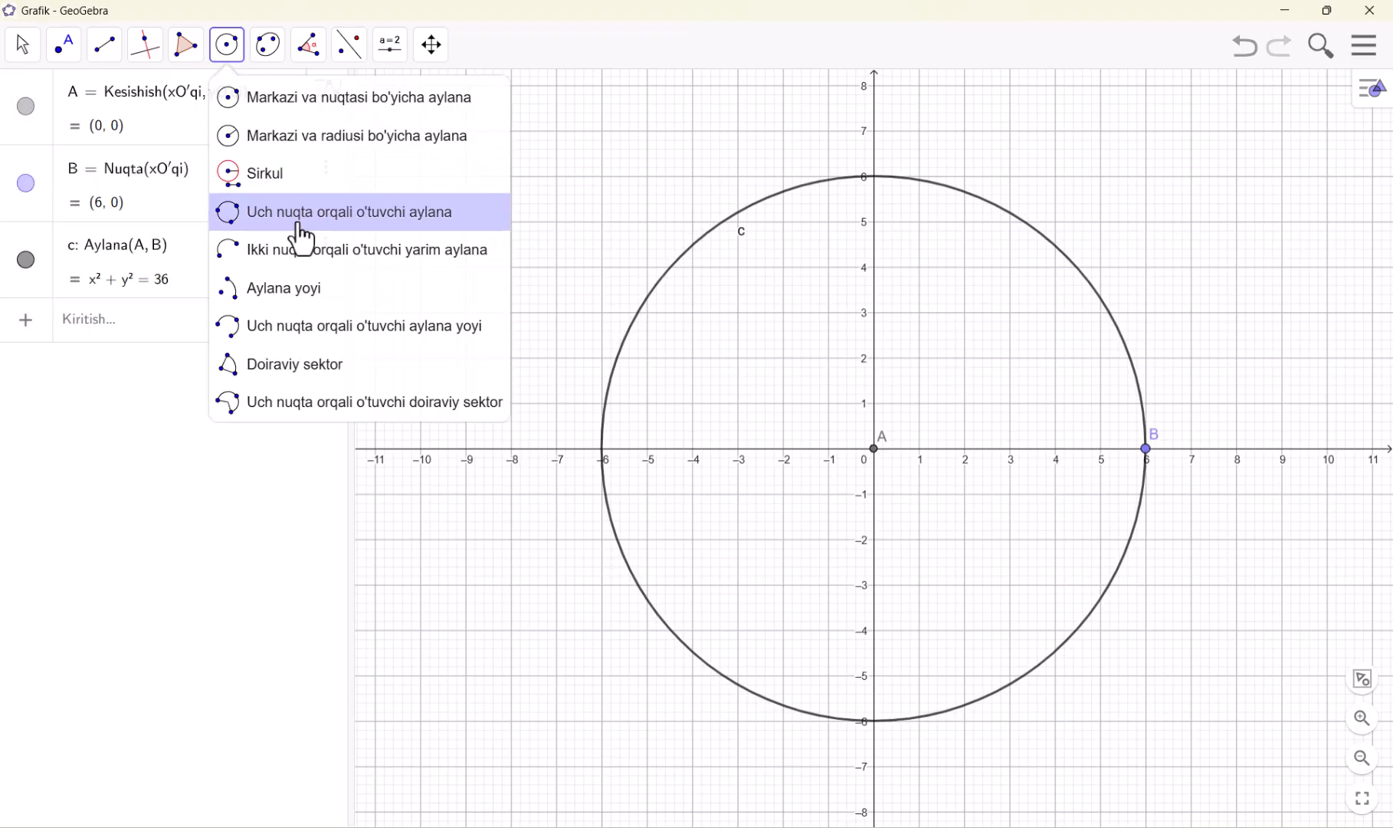
left_click(287, 331)
left_click(829, 181)
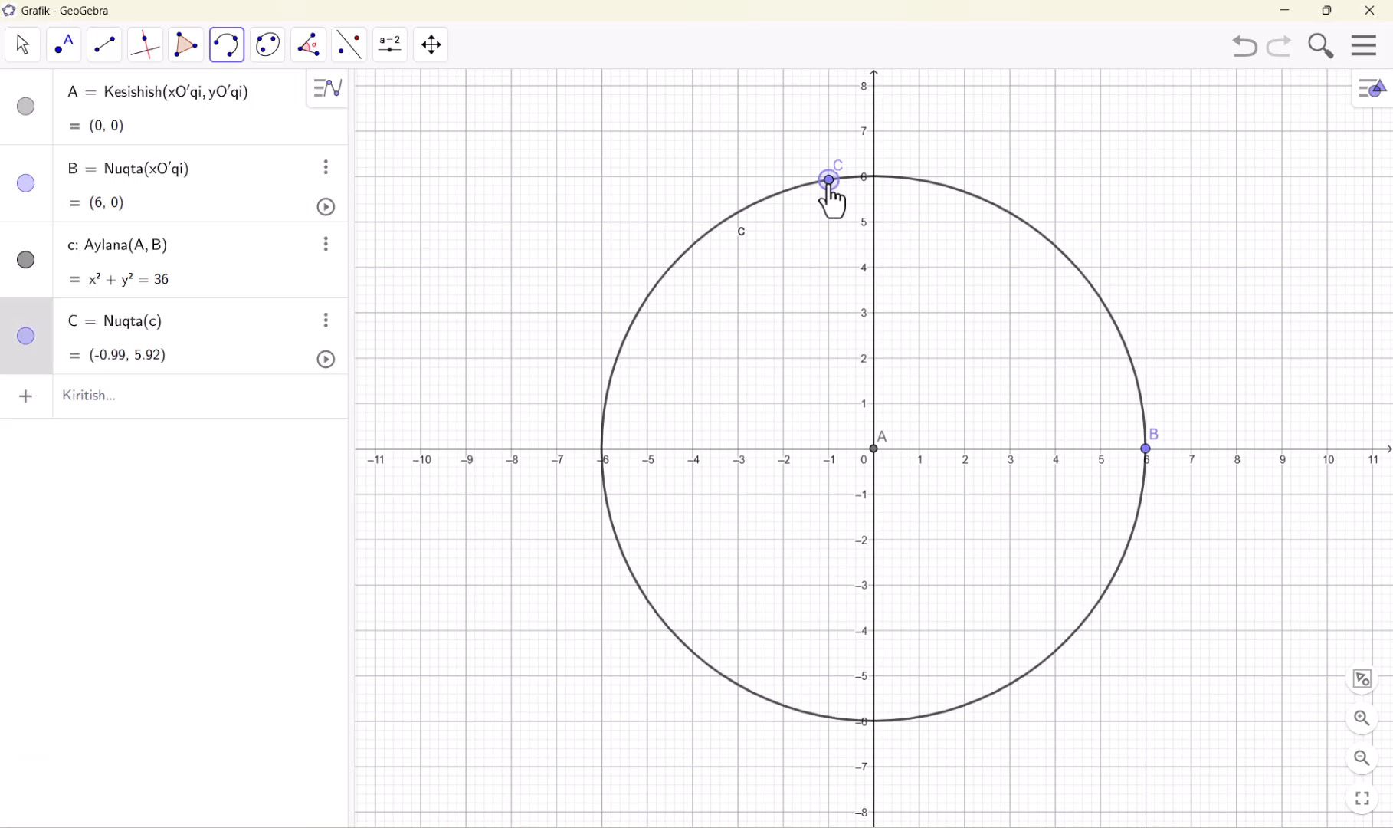
left_click(1147, 449)
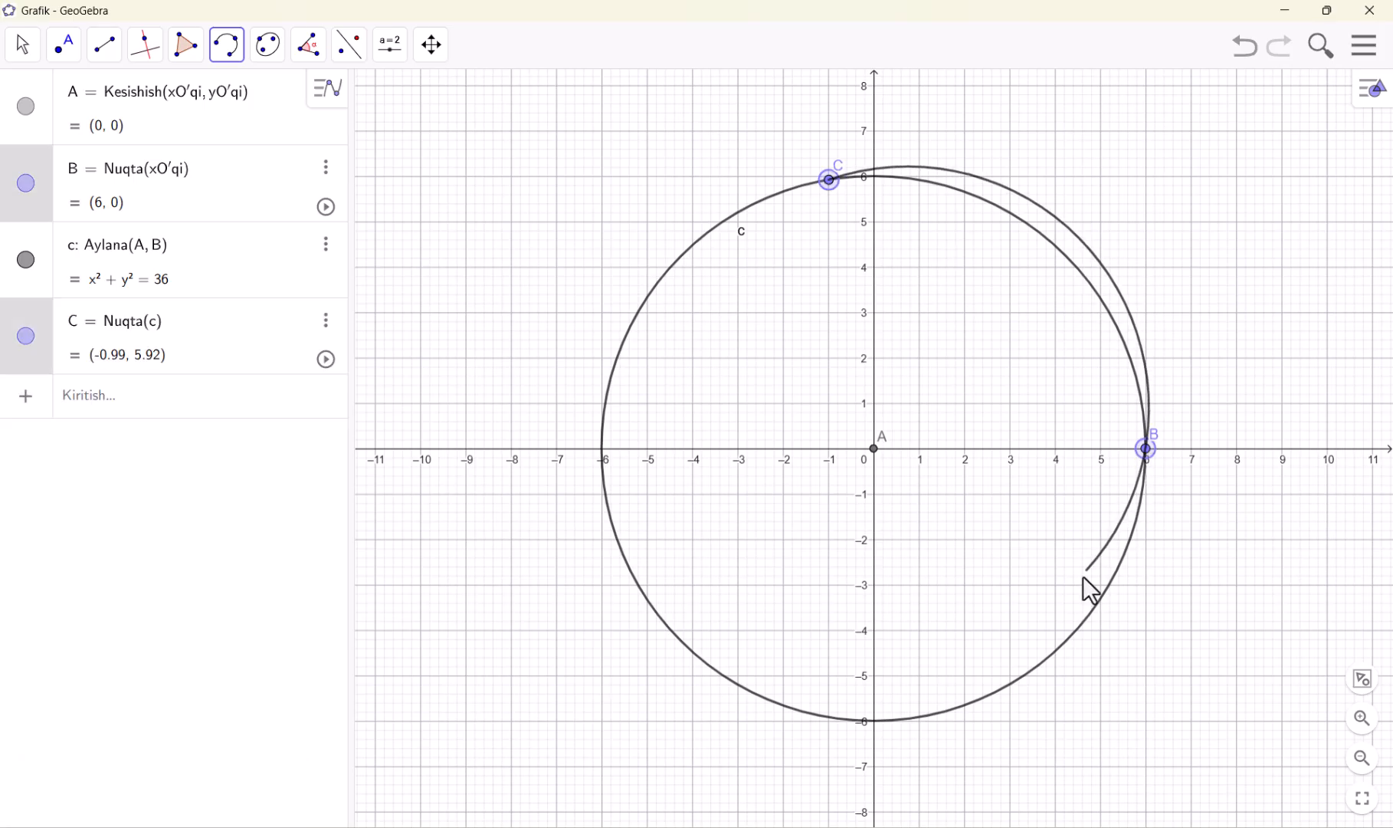
left_click(1048, 658)
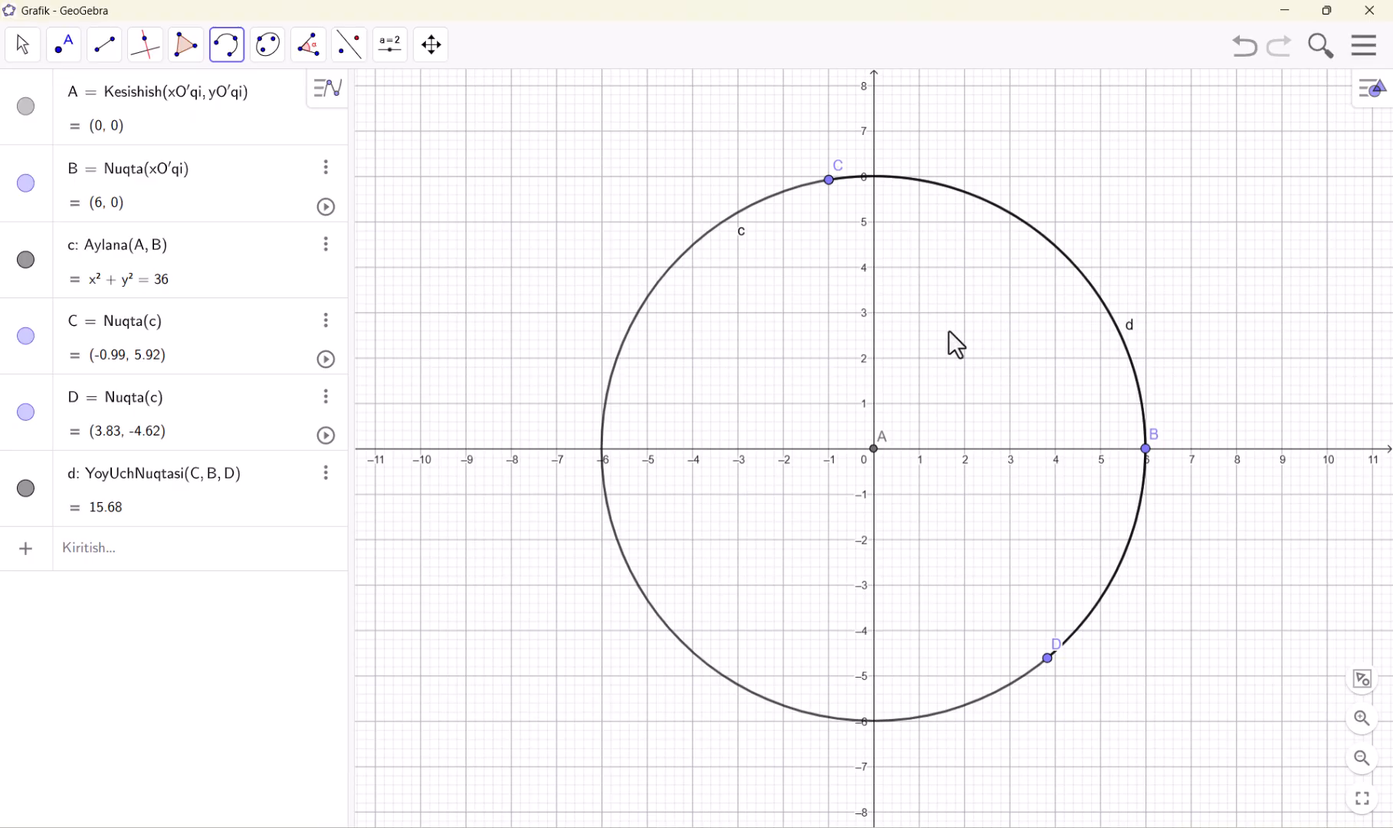
left_click(28, 261)
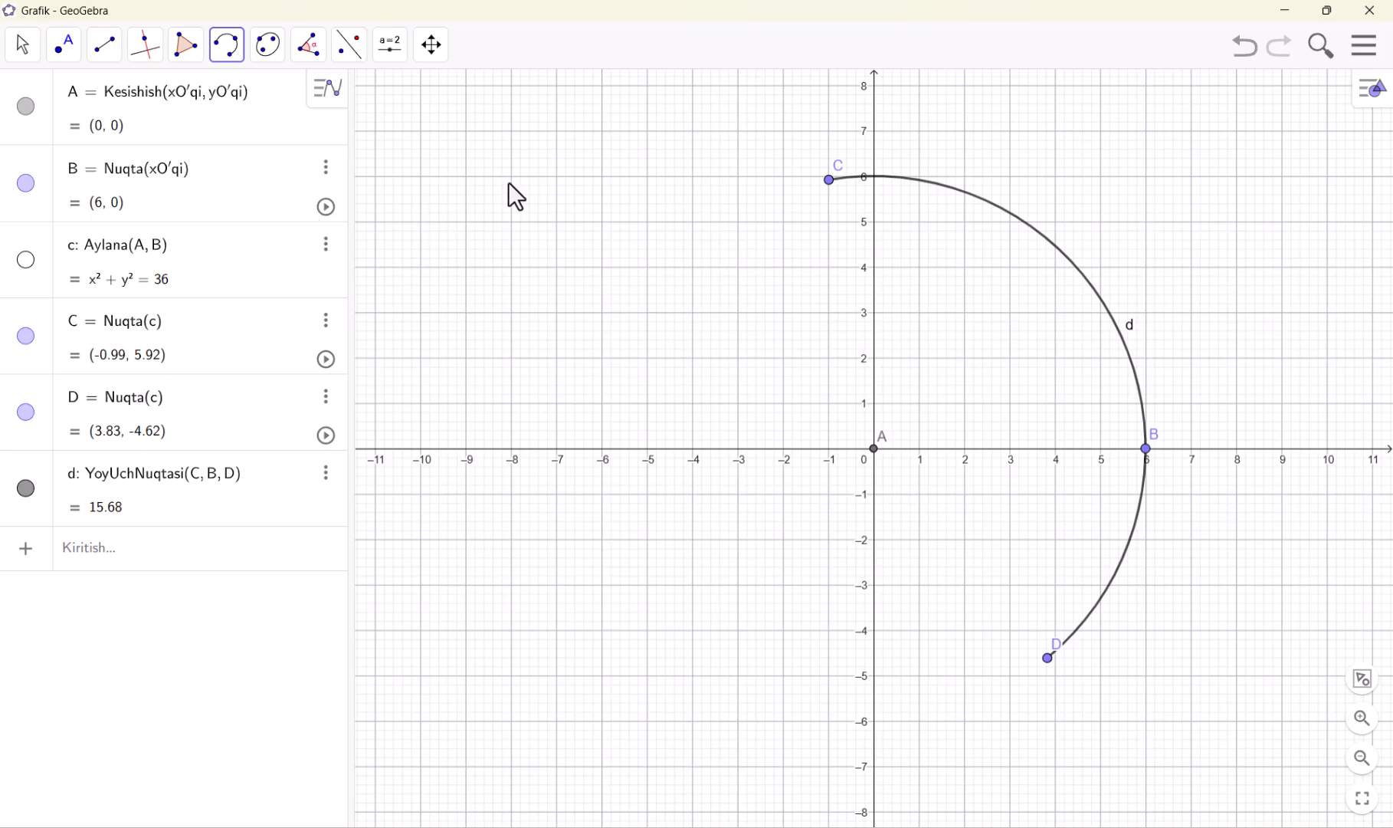
Draw a three-point arc through (-9, 6), (-5, 4) and (-7, 1), and move its endpoint G to about (-9.22, -2.66)
left_click(466, 176)
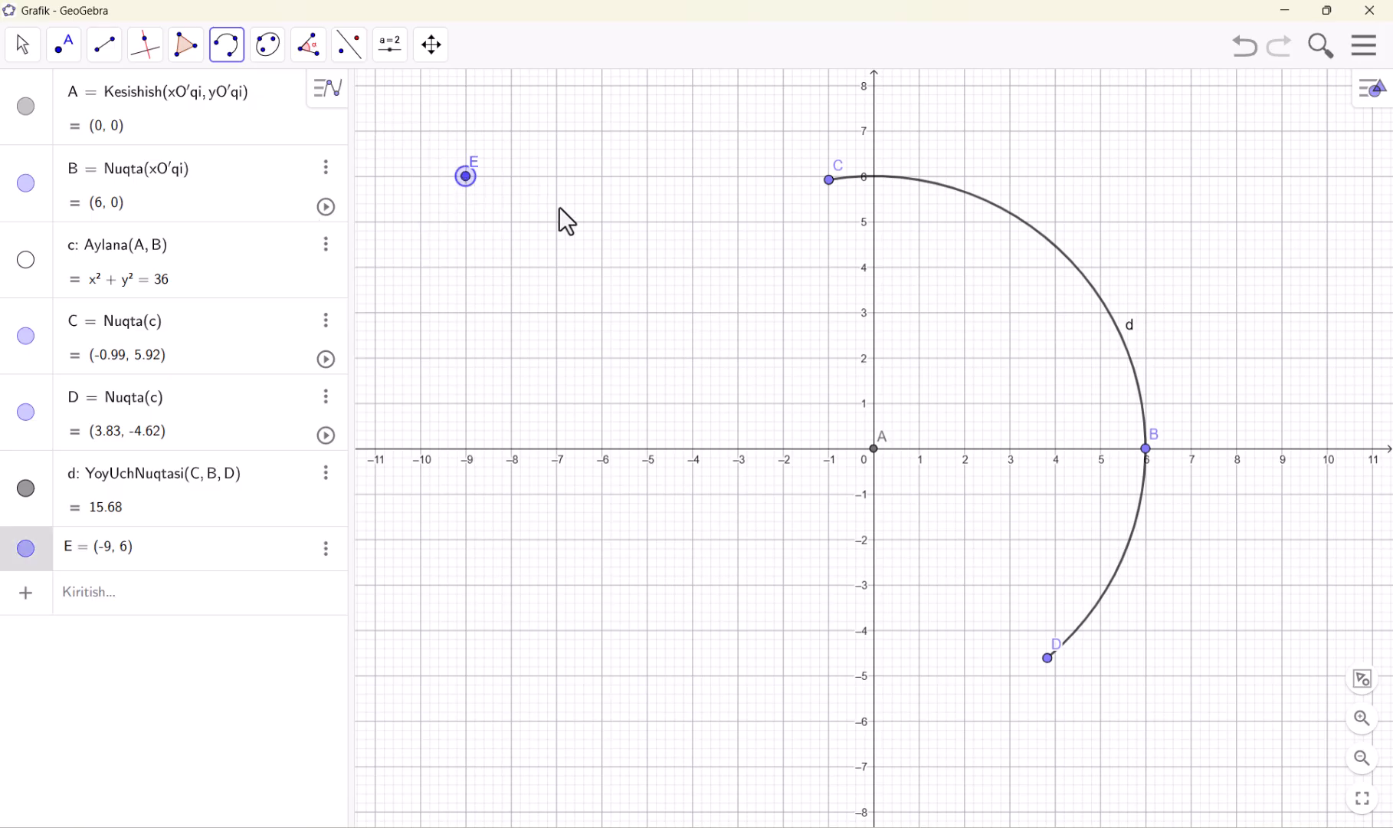
left_click(647, 268)
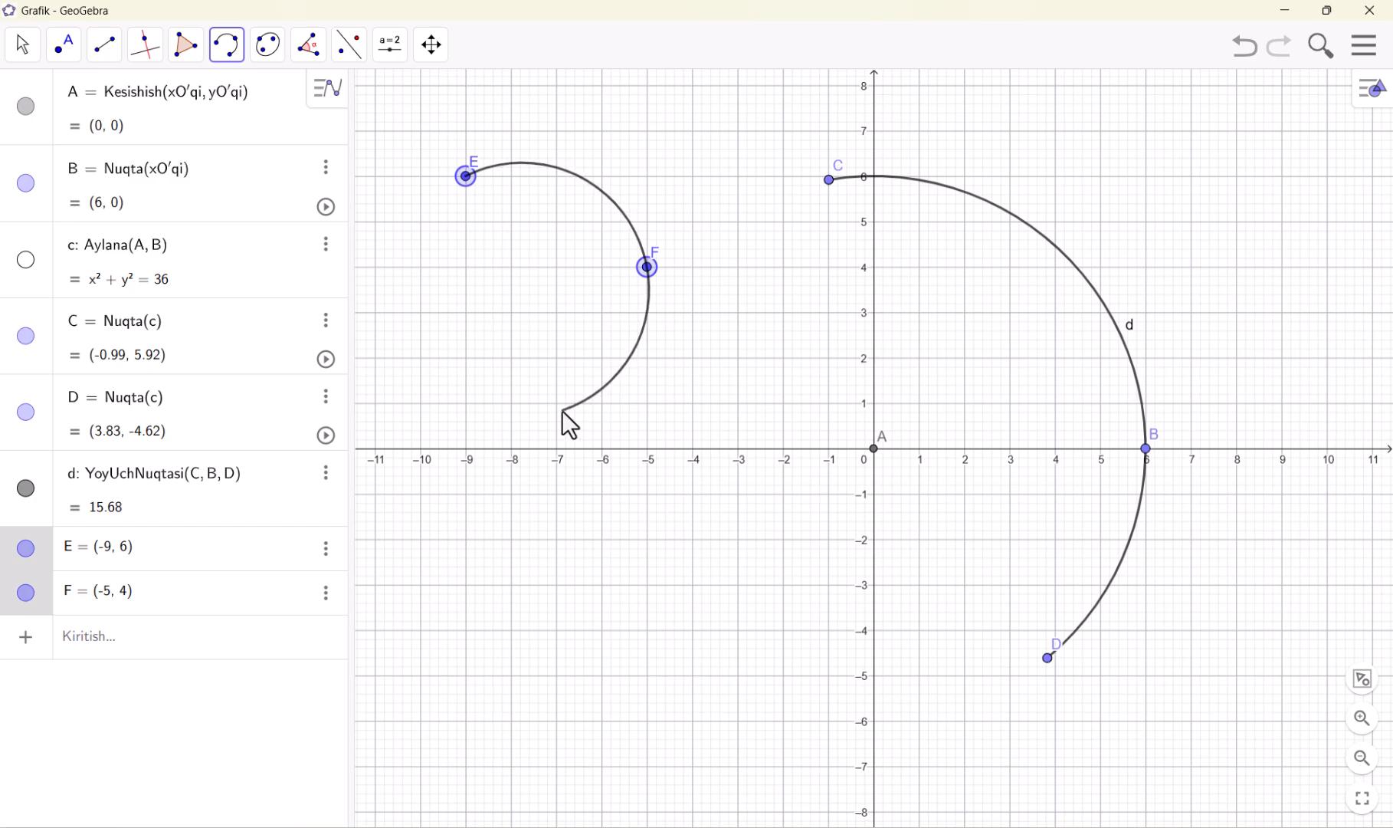
left_click(557, 403)
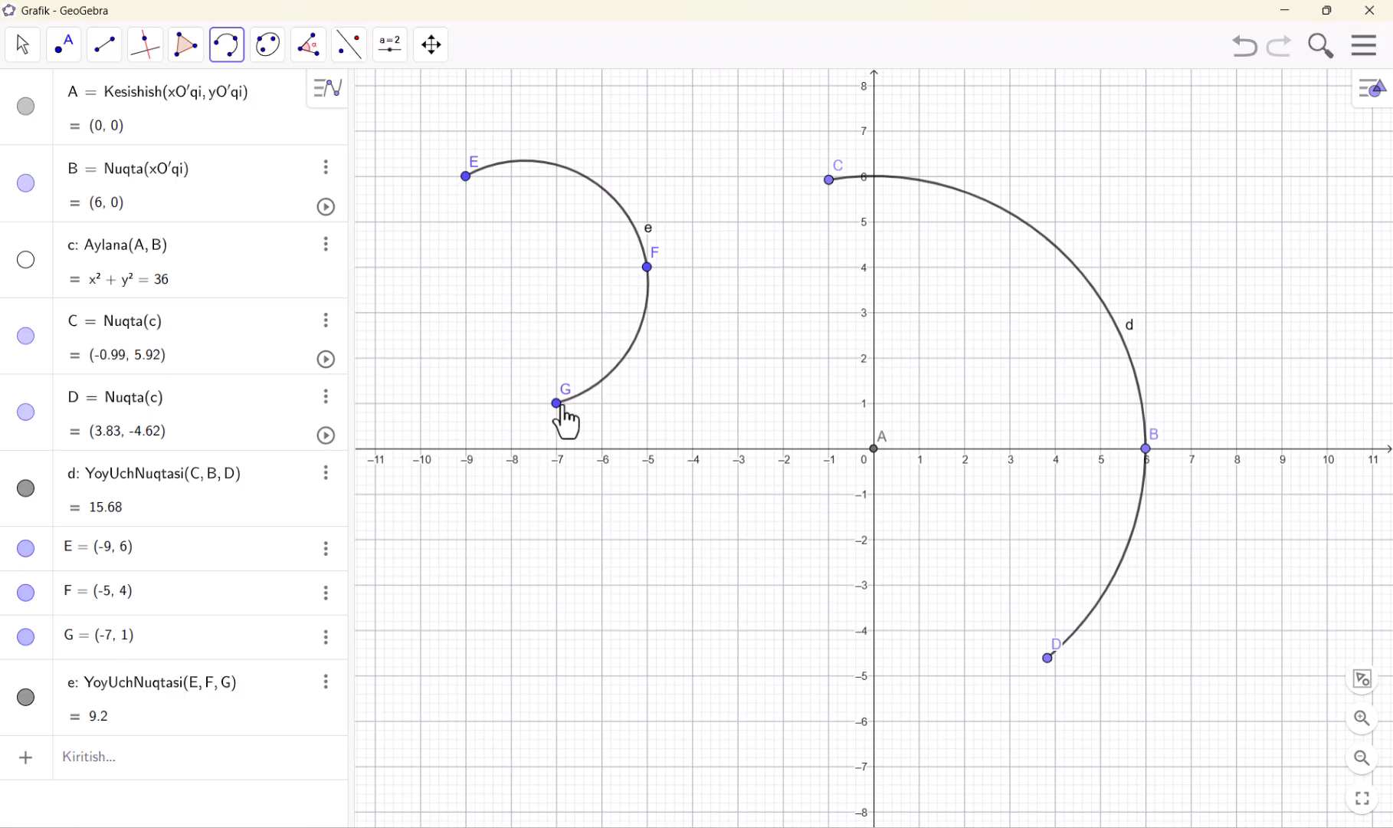
left_click(23, 52)
left_click_drag(564, 413, 460, 586)
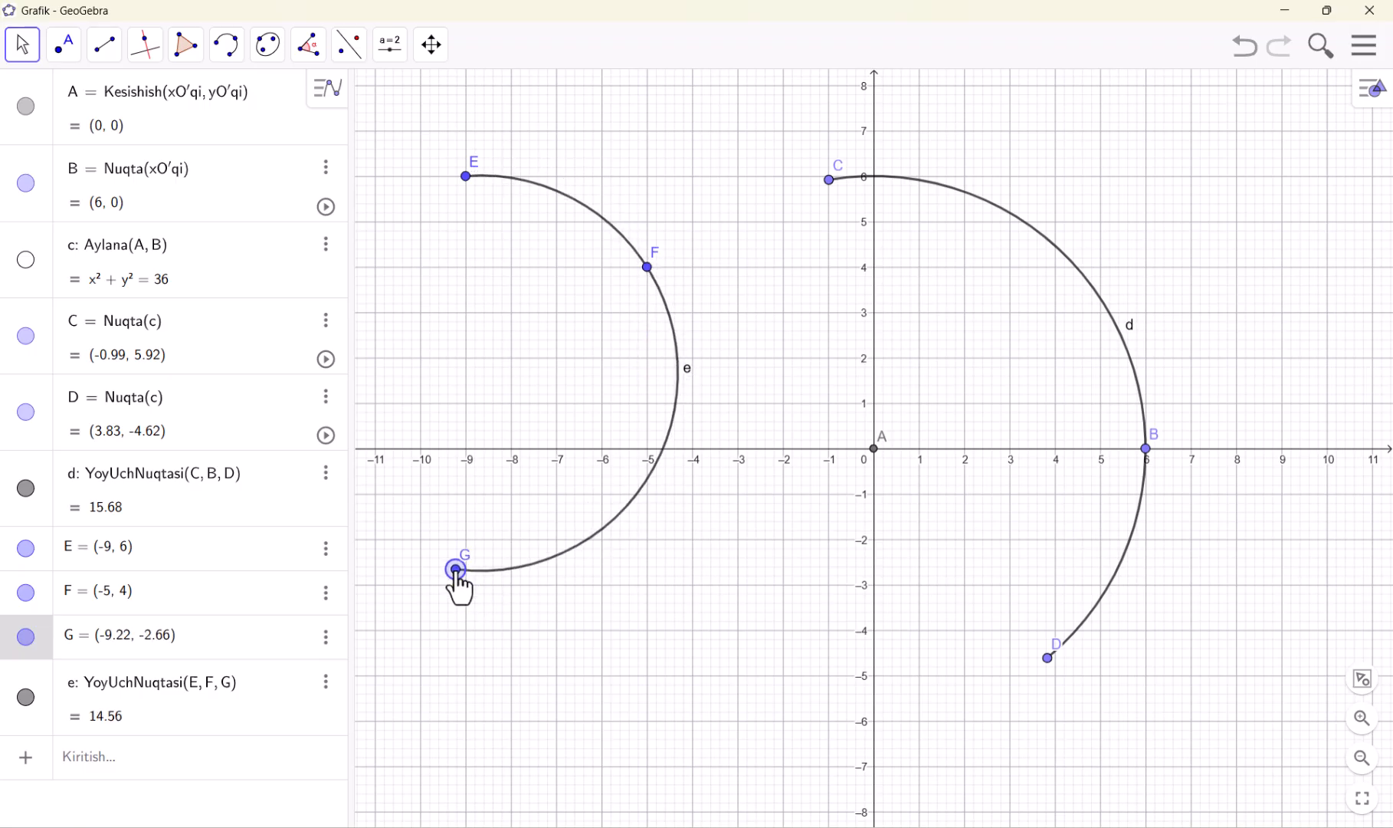
Undo the second arc and the hiding of the circle, keeping circle c and arc d
left_click(228, 49)
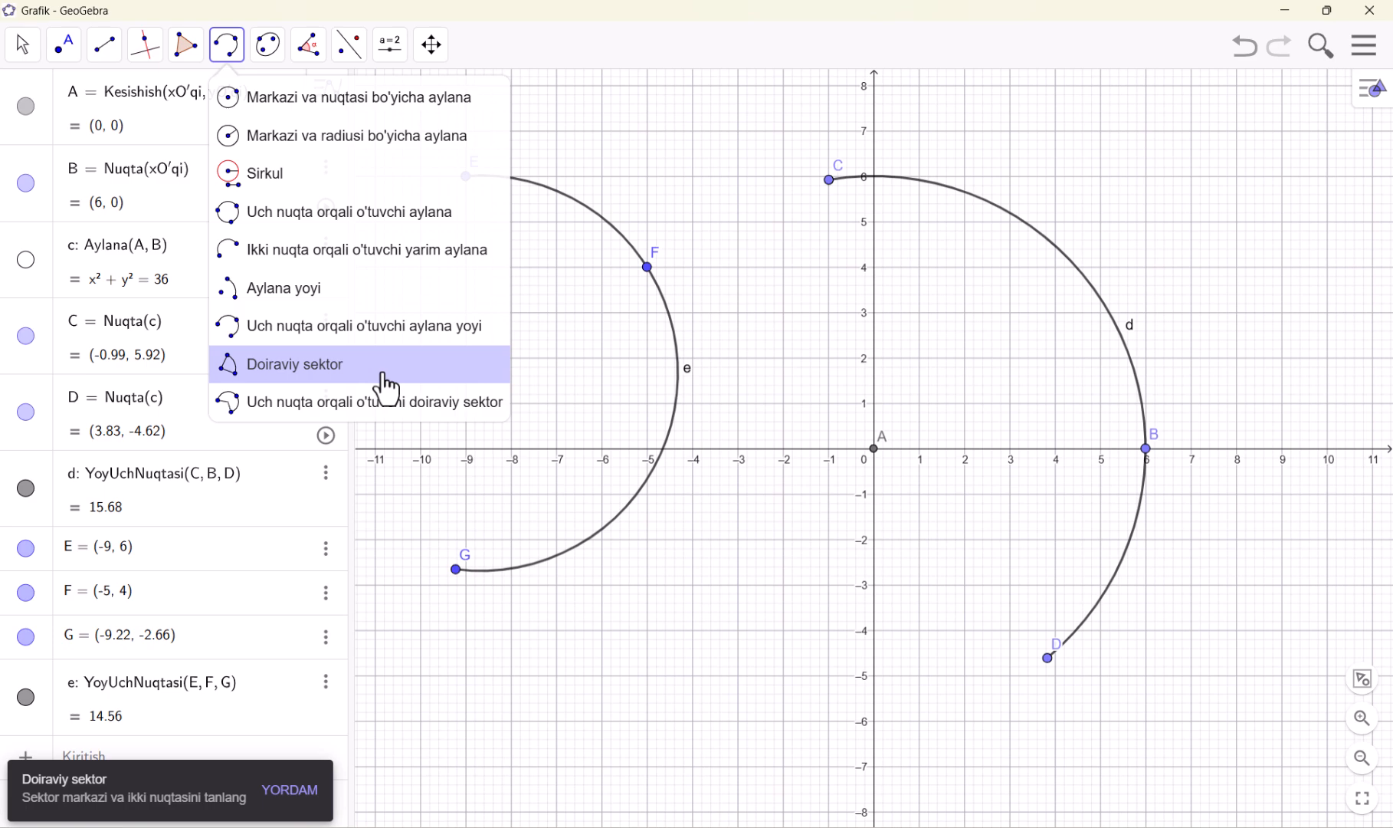
right_click(969, 156)
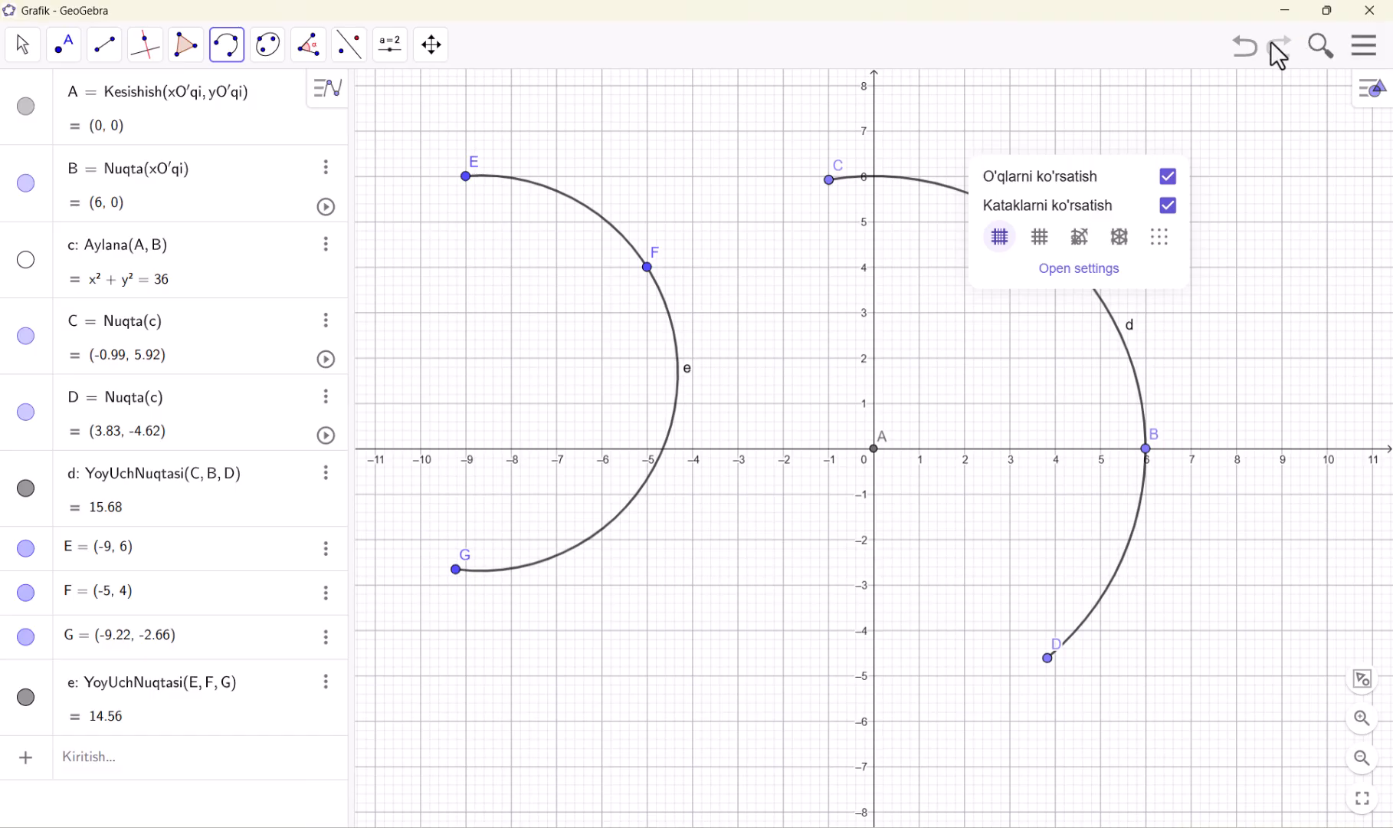
left_click(1247, 58)
left_click(1246, 58)
left_click(1247, 57)
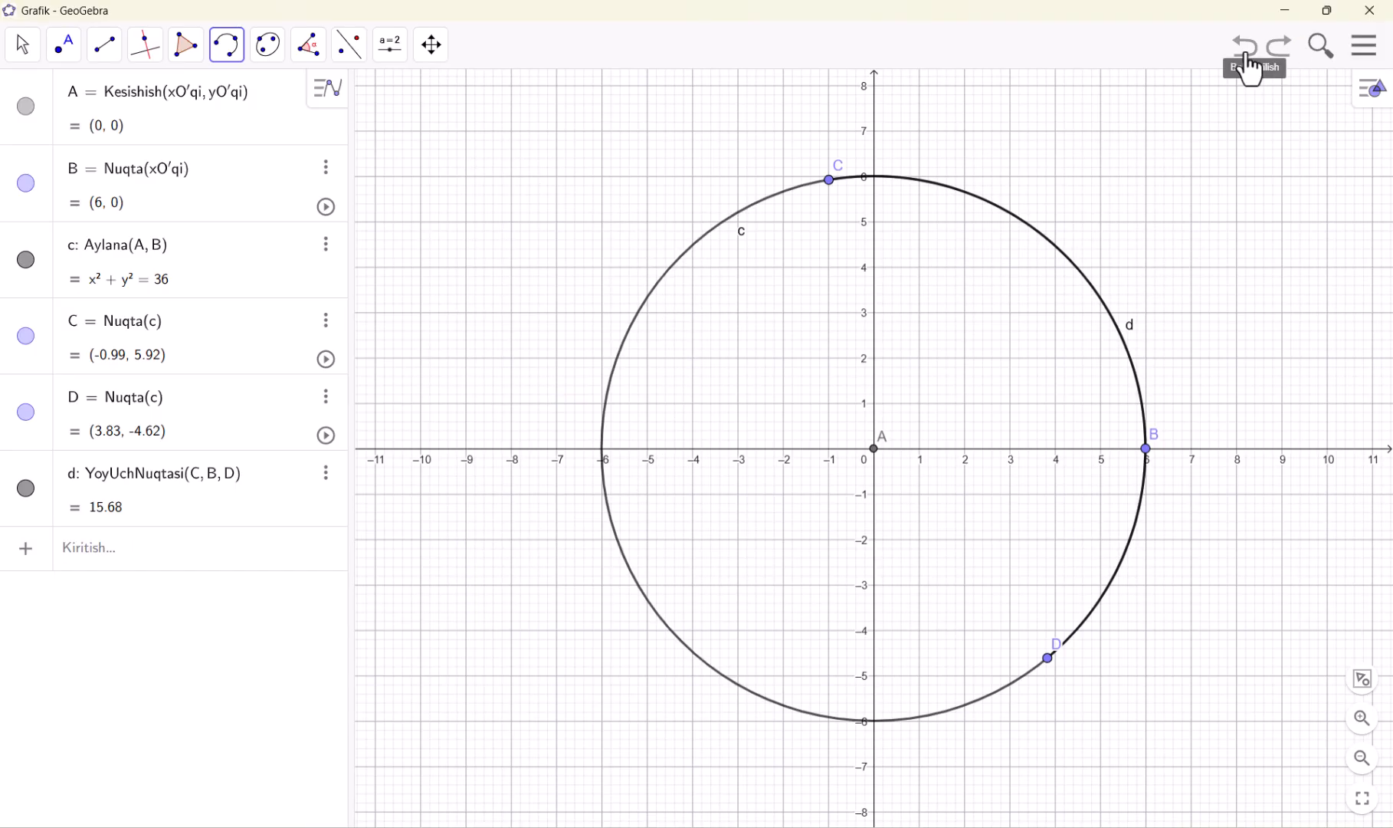
Draw a circular sector (Doiraviy sektor) centred at A from B to D, and undo it
left_click(230, 55)
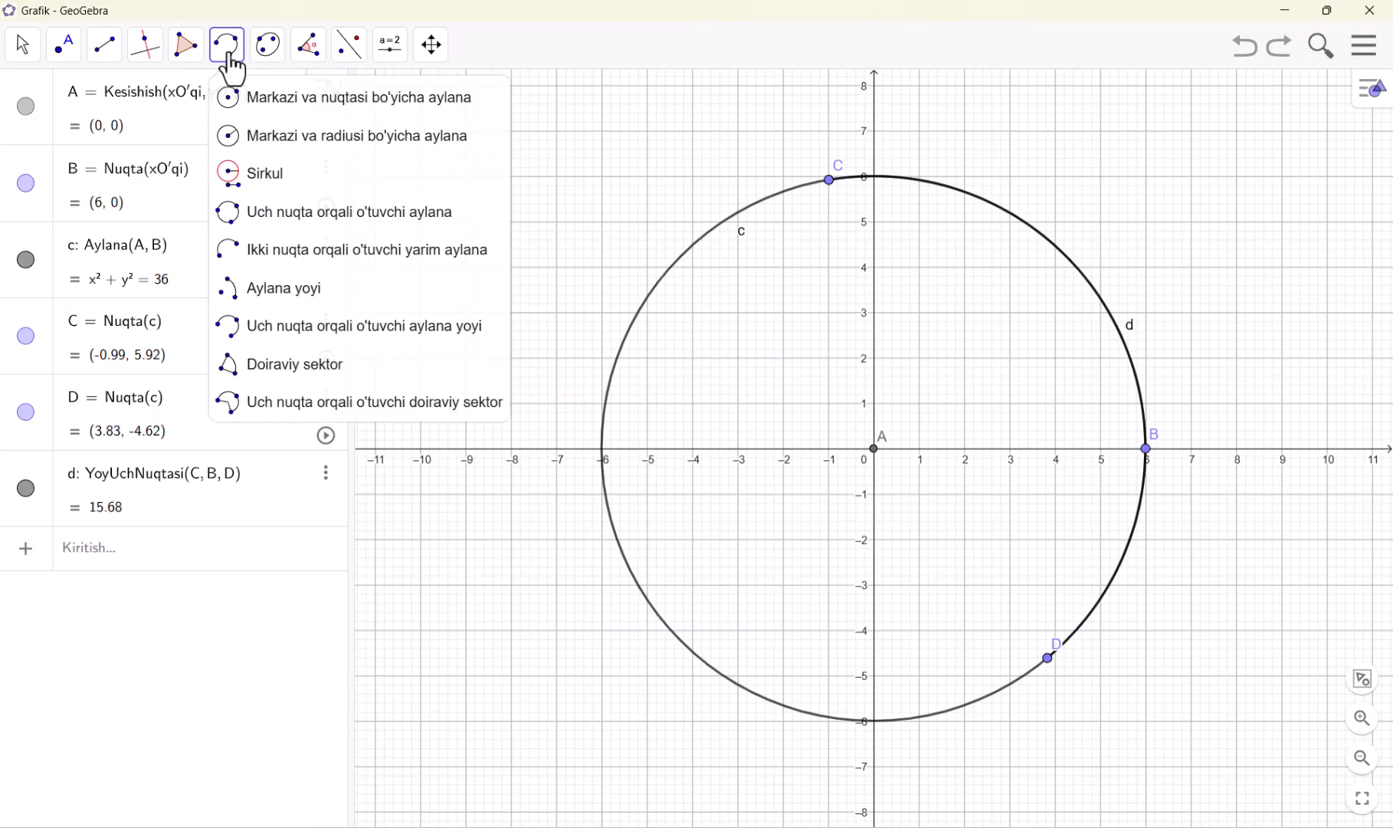
left_click(270, 368)
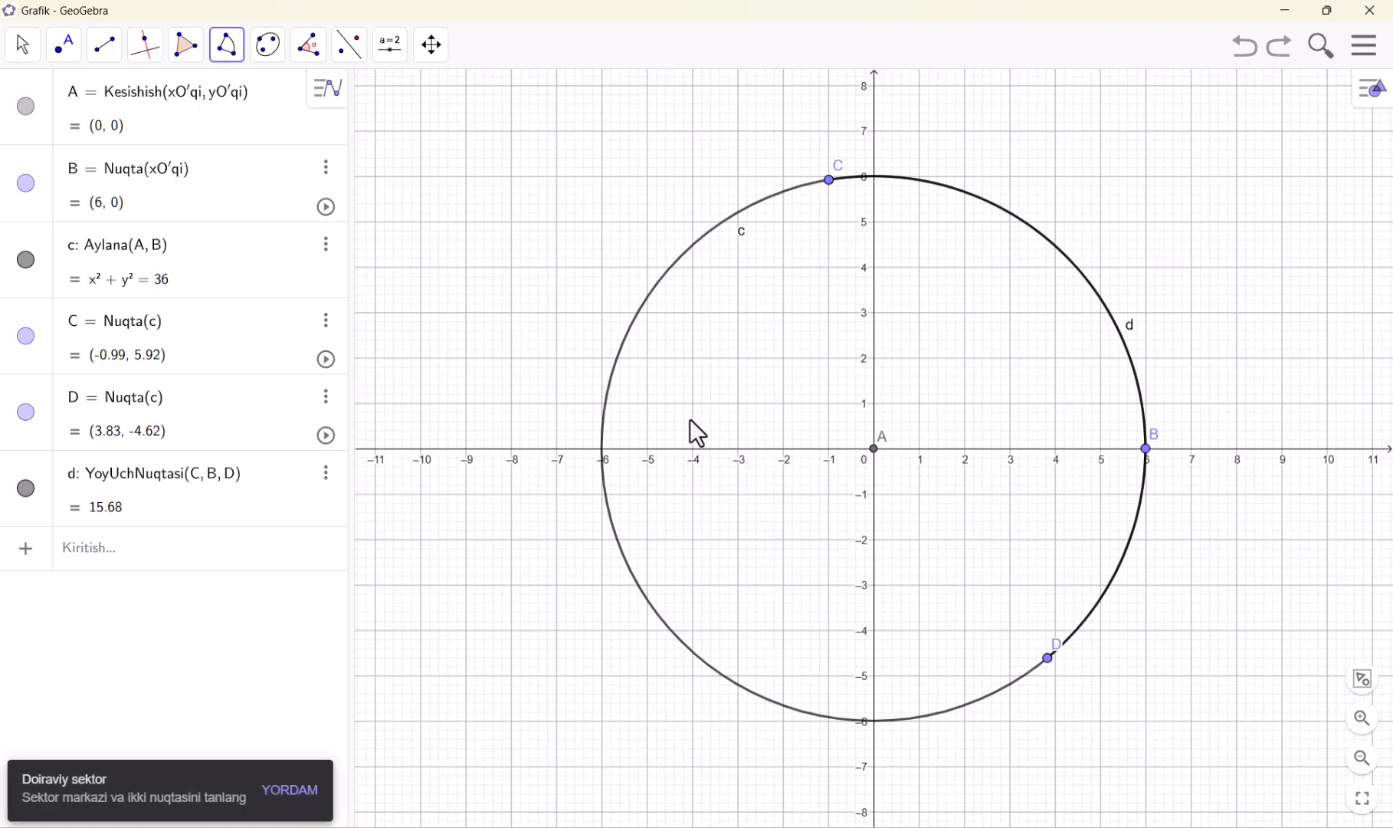
left_click(874, 449)
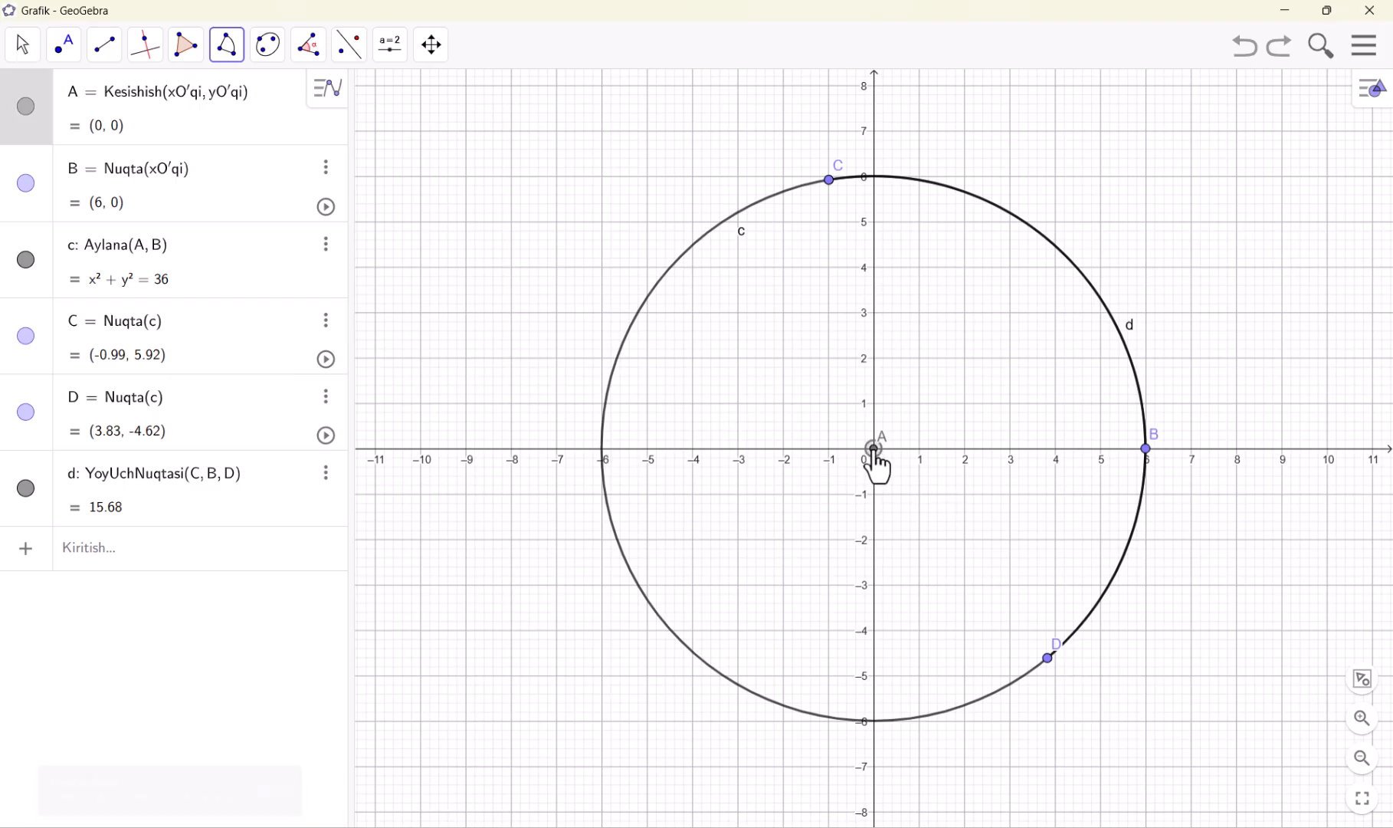
left_click(1146, 448)
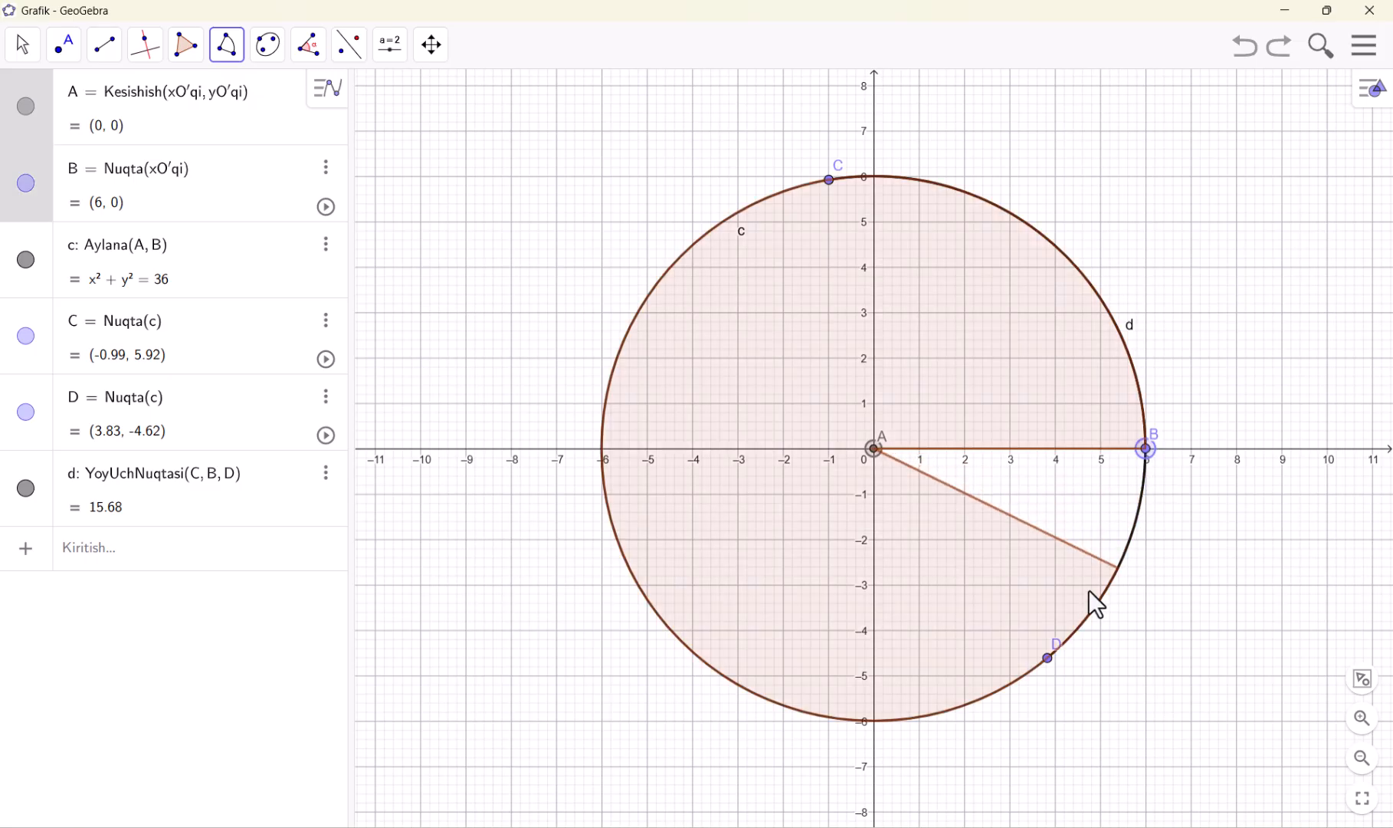
left_click(1048, 658)
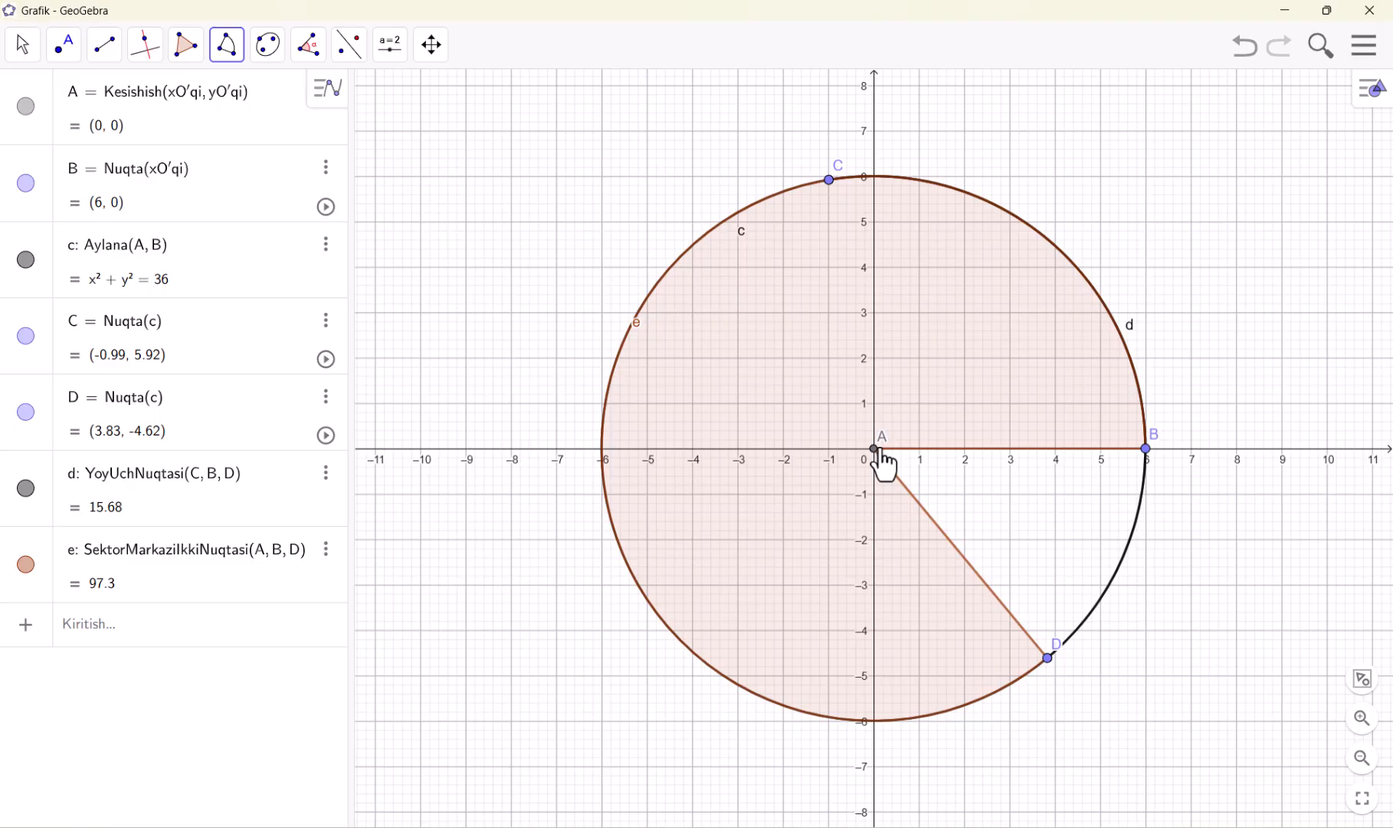
left_click(1243, 47)
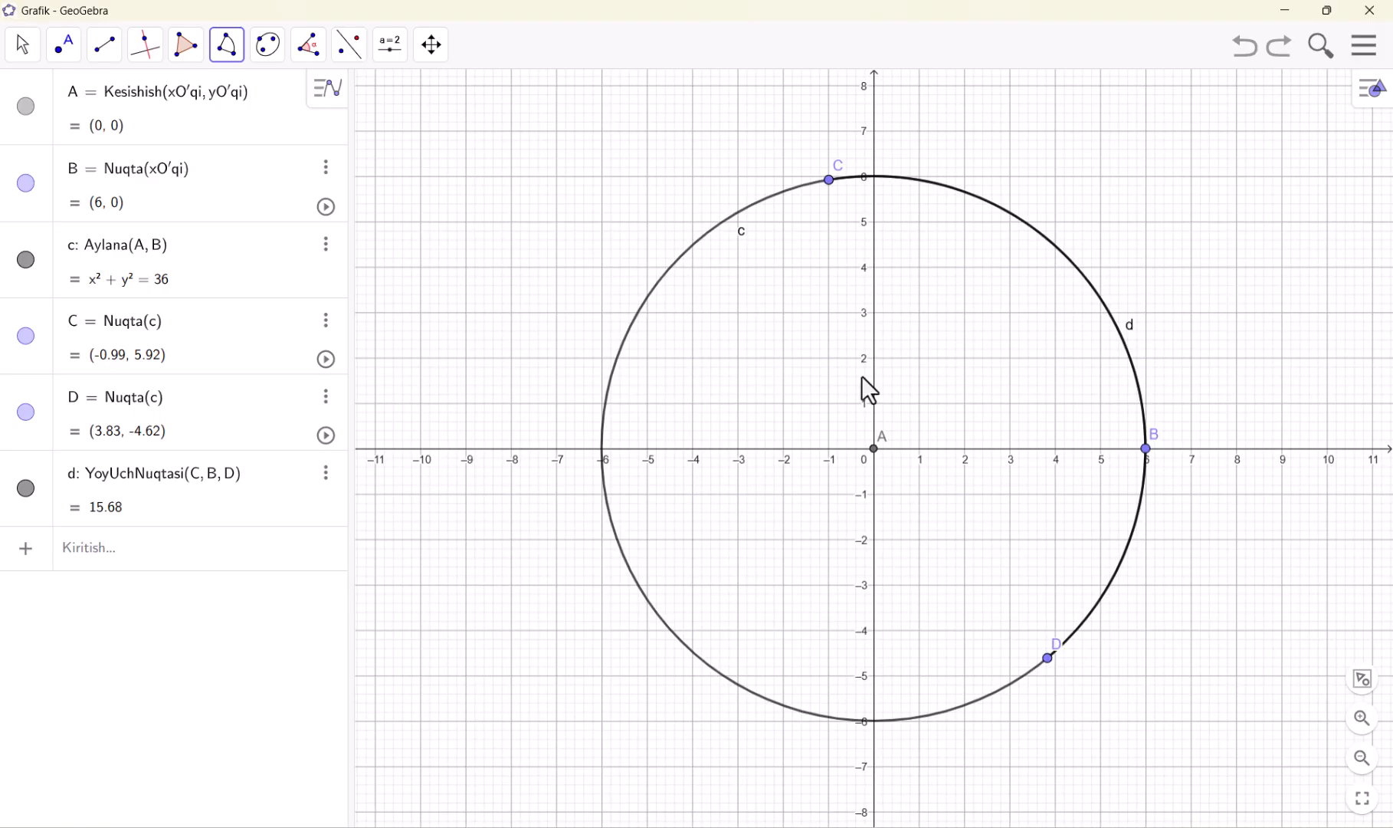
Draw a circular sector centred at A from point C to point B
left_click(873, 449)
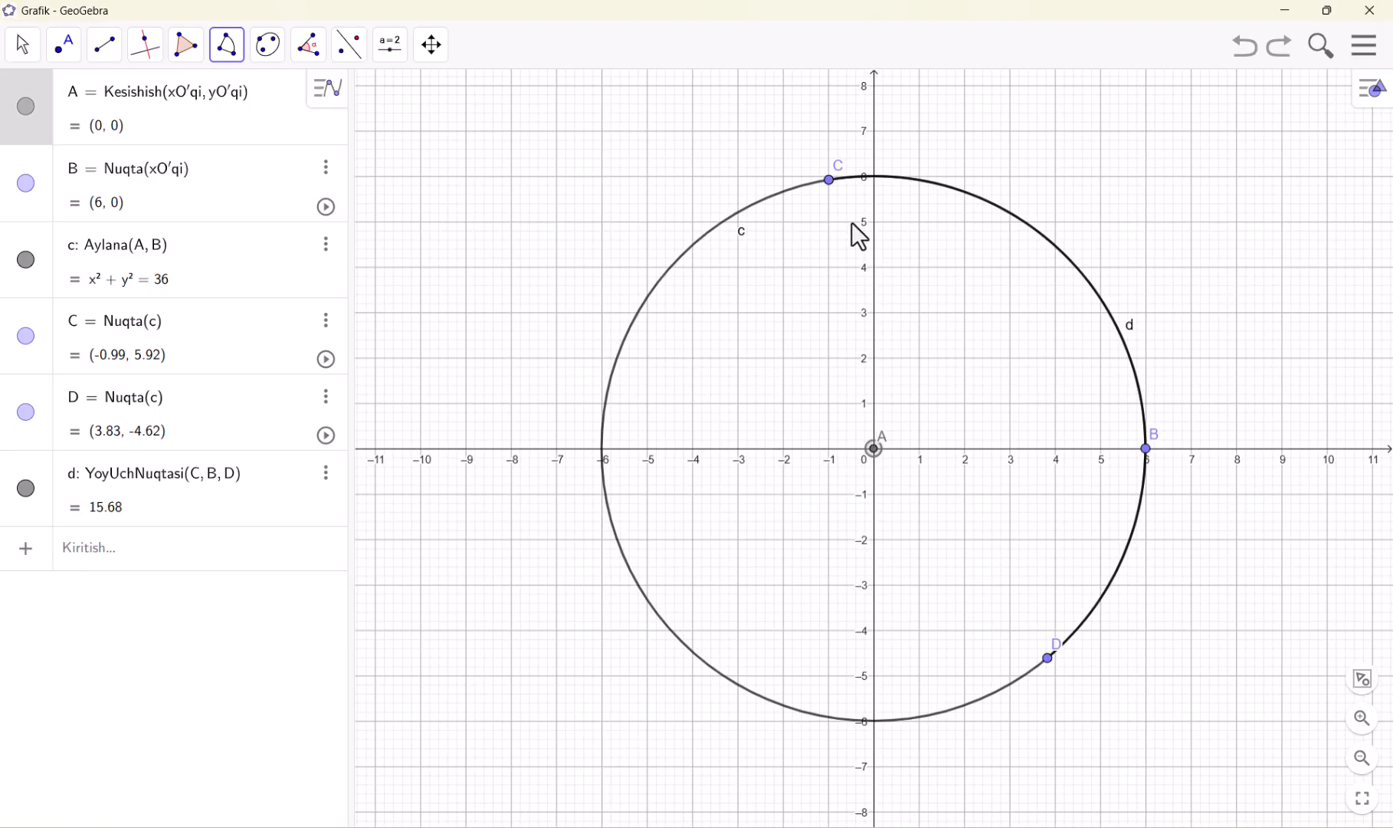
left_click(831, 182)
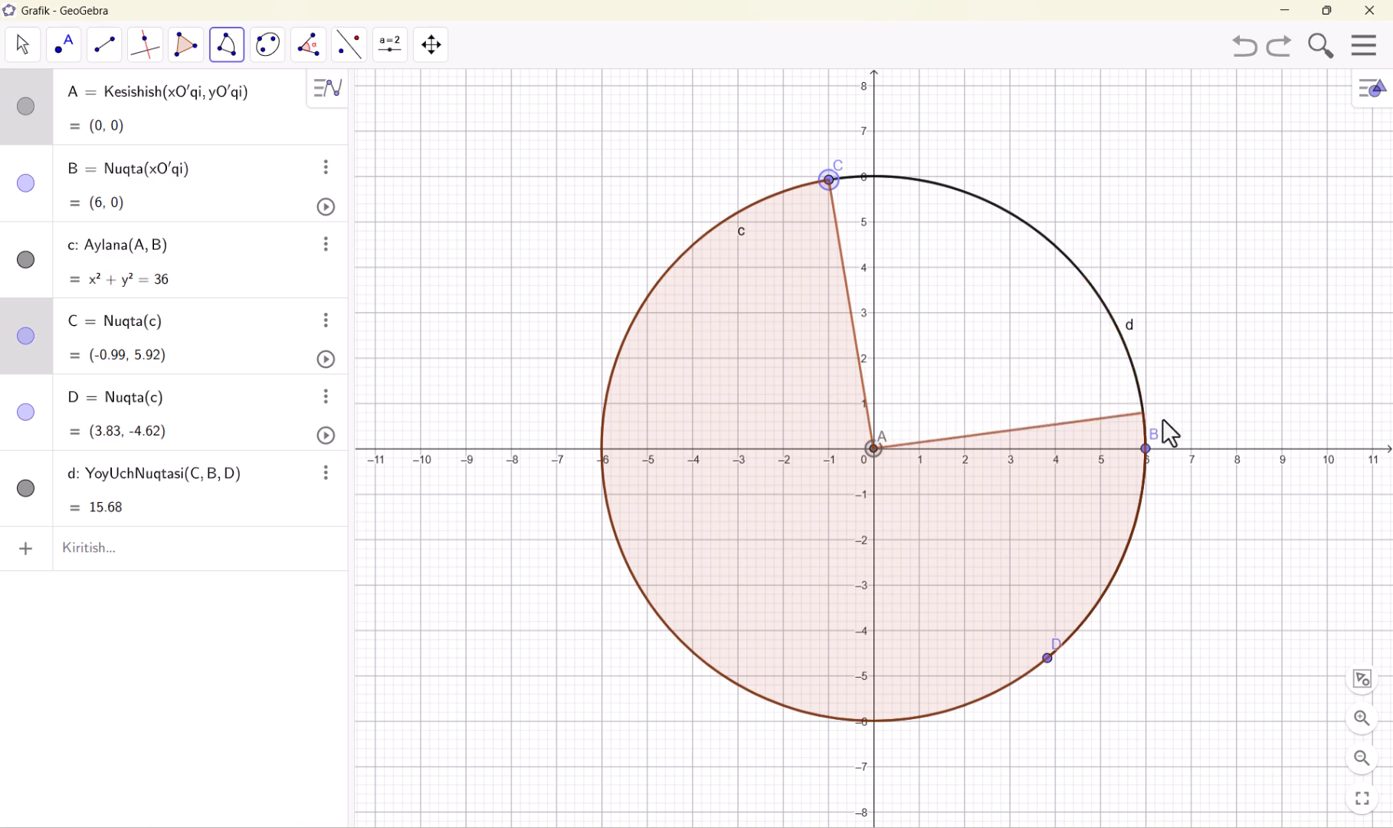
left_click(1147, 449)
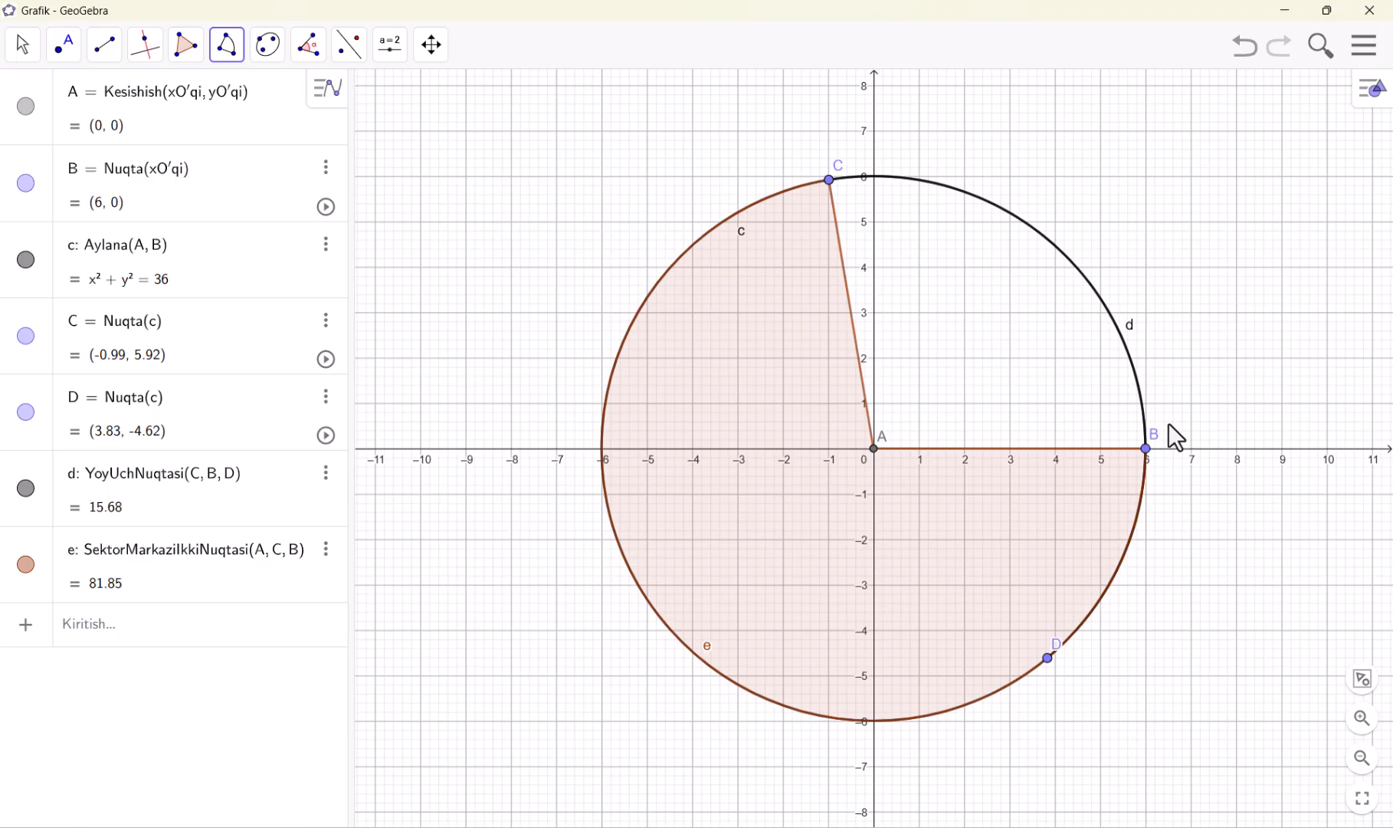
Switch the grid to the polar style and return it to major and minor gridlines
right_click(1182, 337)
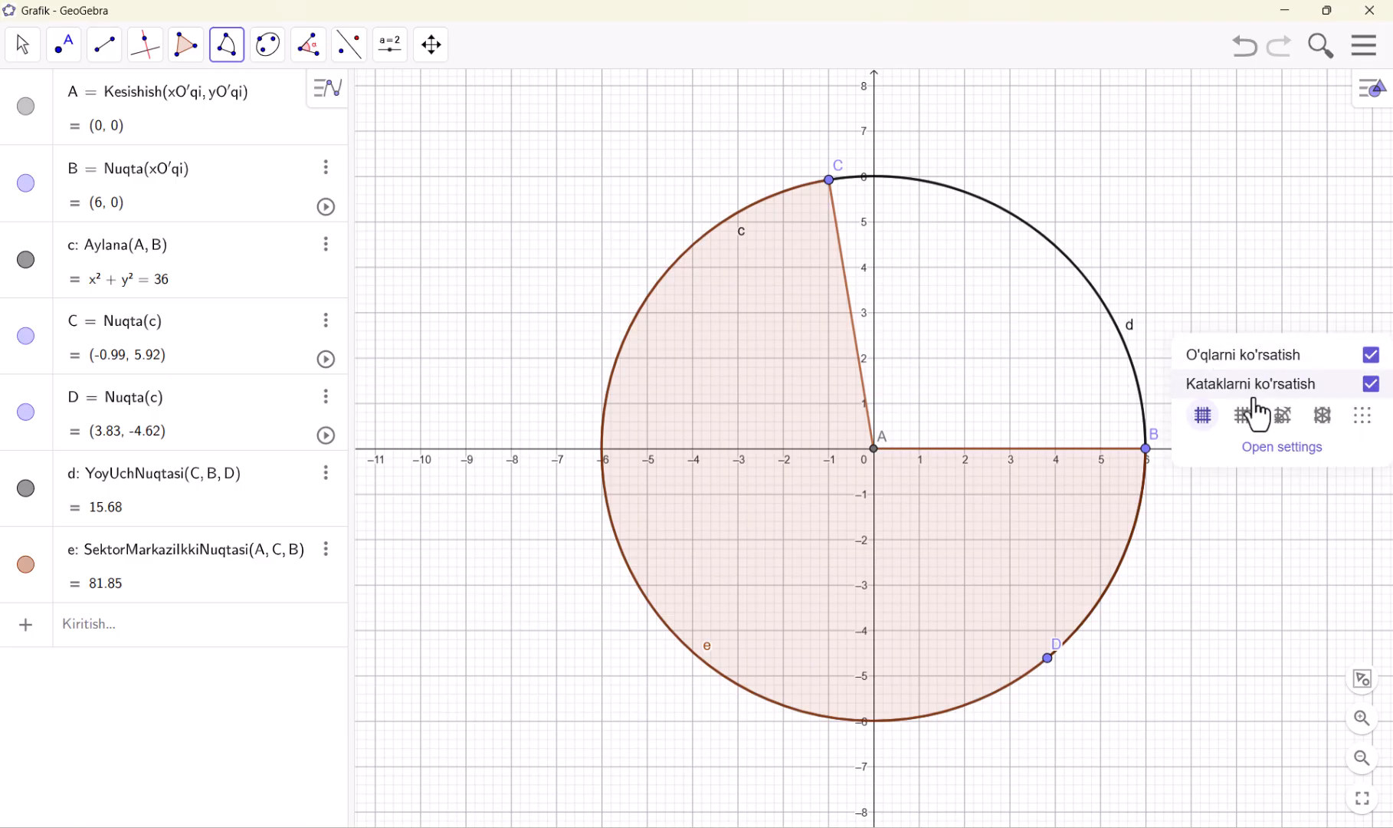
left_click(1283, 415)
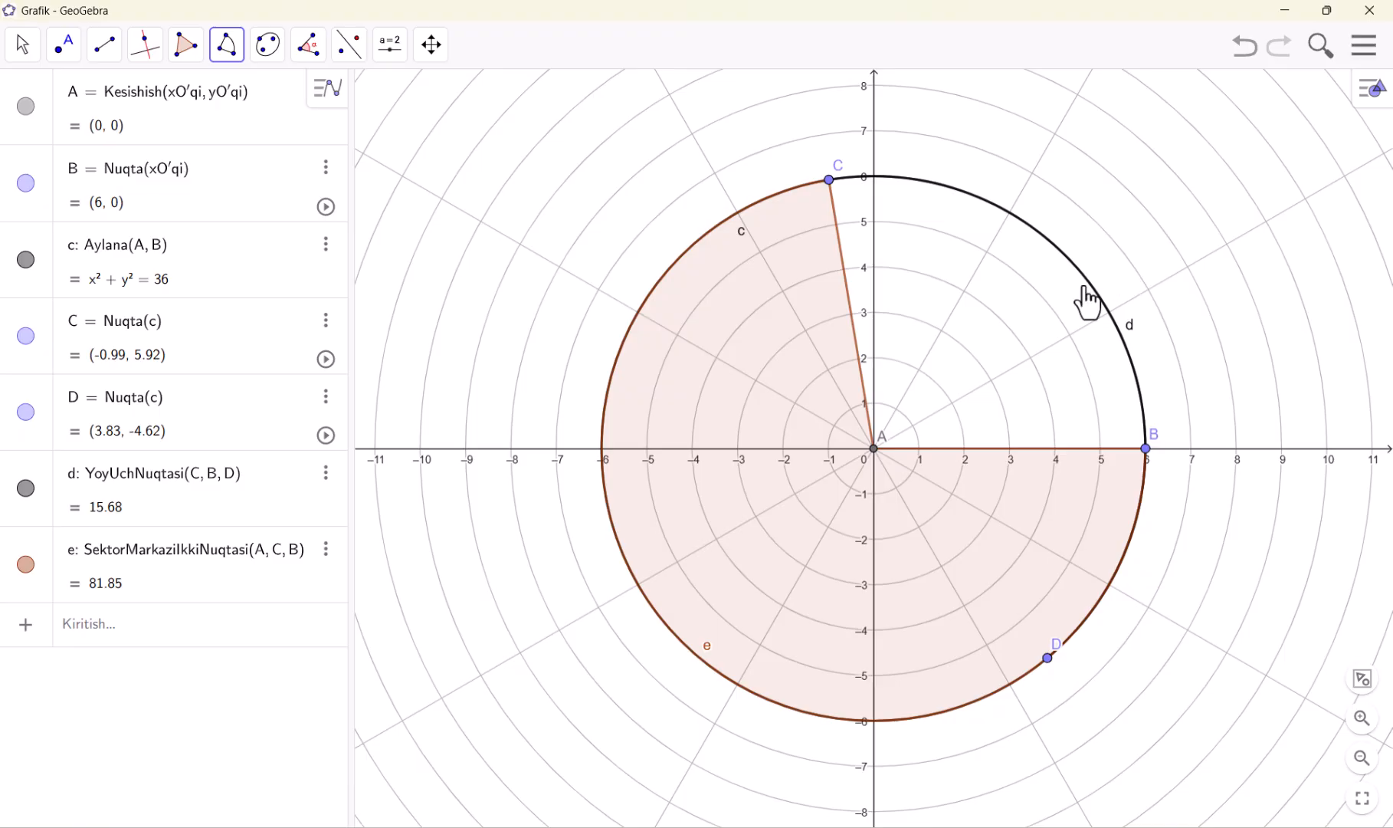
right_click(761, 130)
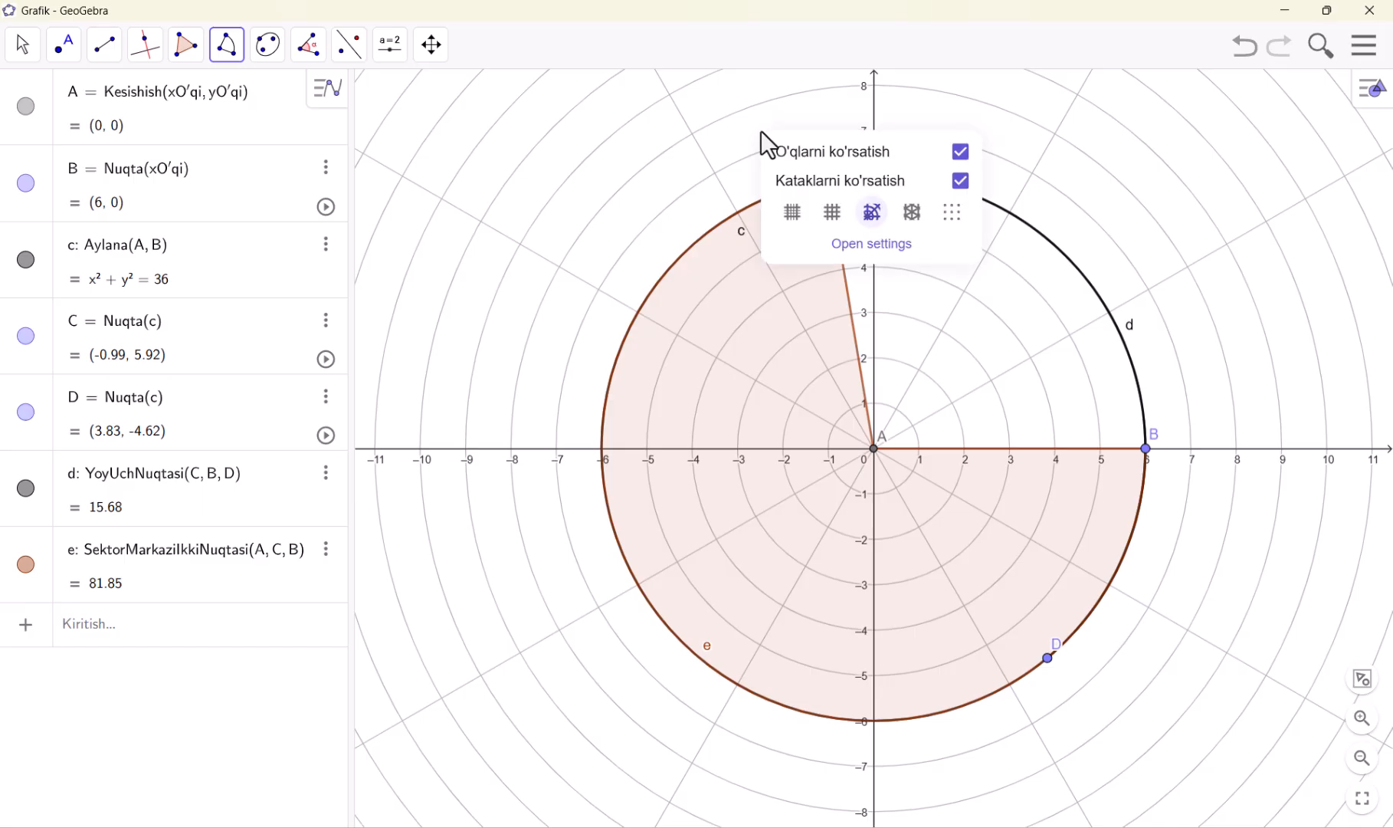
left_click(791, 213)
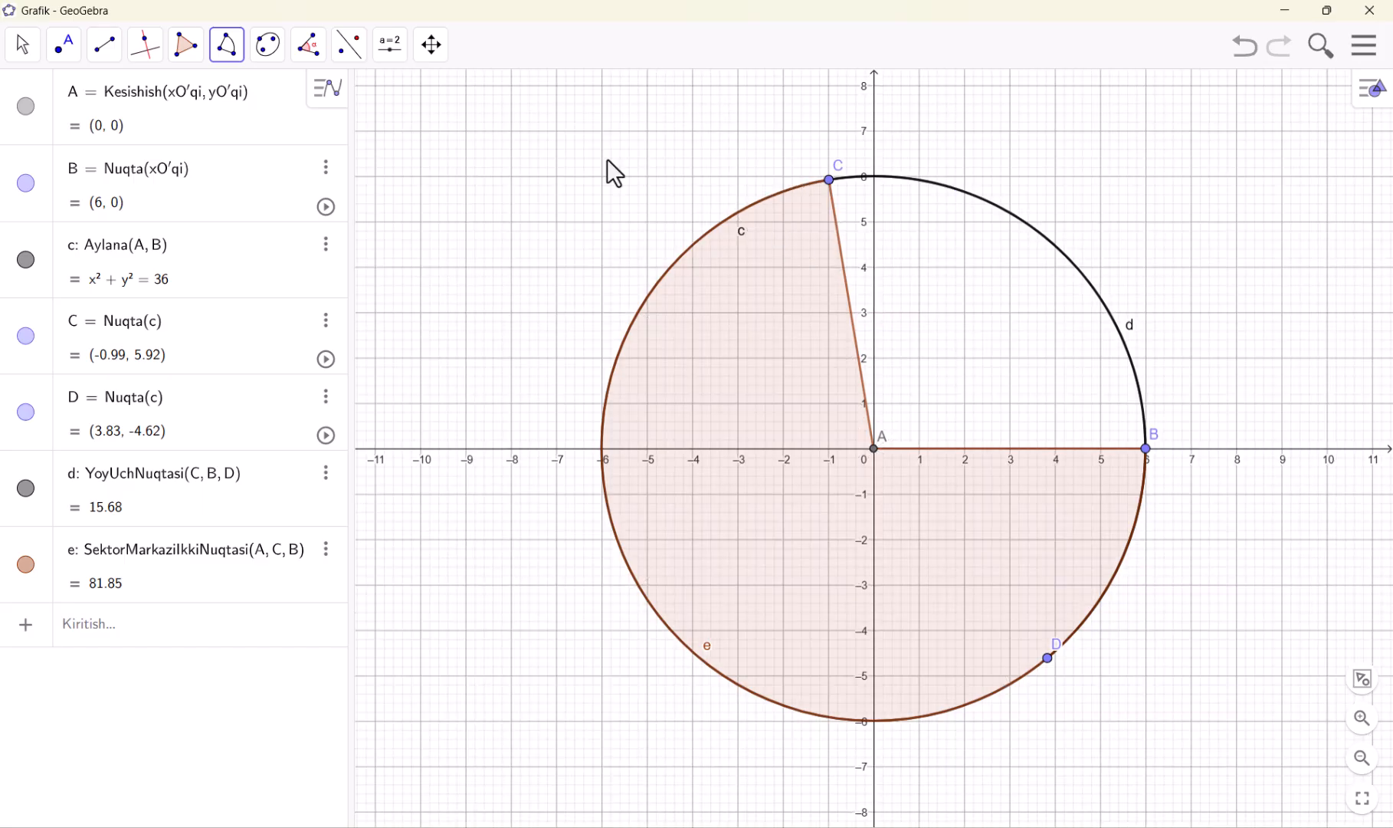
Undo the sector, the arc and the circle to leave an empty coordinate plane
left_click(226, 54)
mouse_move(275, 69)
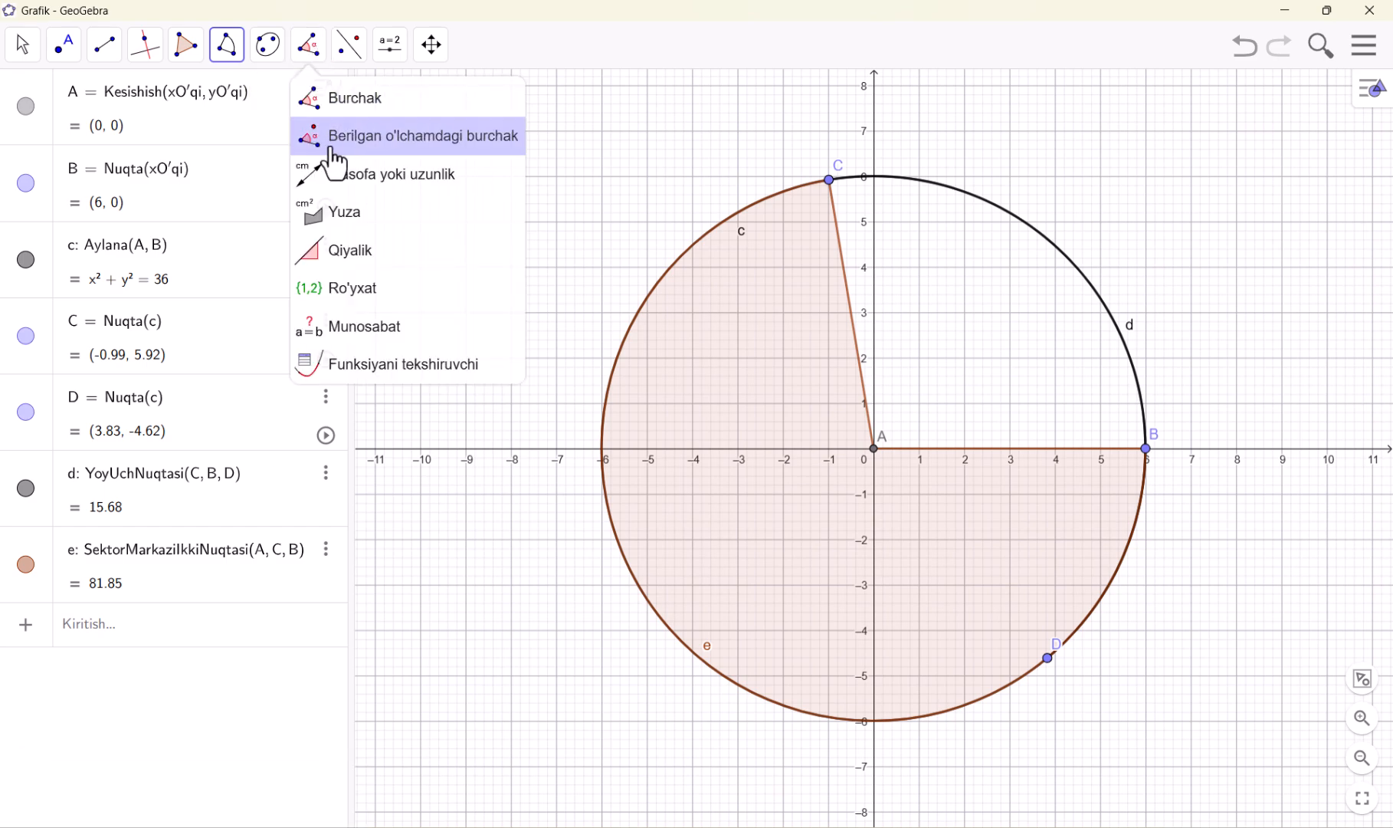
left_click(1242, 48)
left_click(1241, 48)
left_click(1242, 48)
left_click(1241, 47)
left_click(1242, 47)
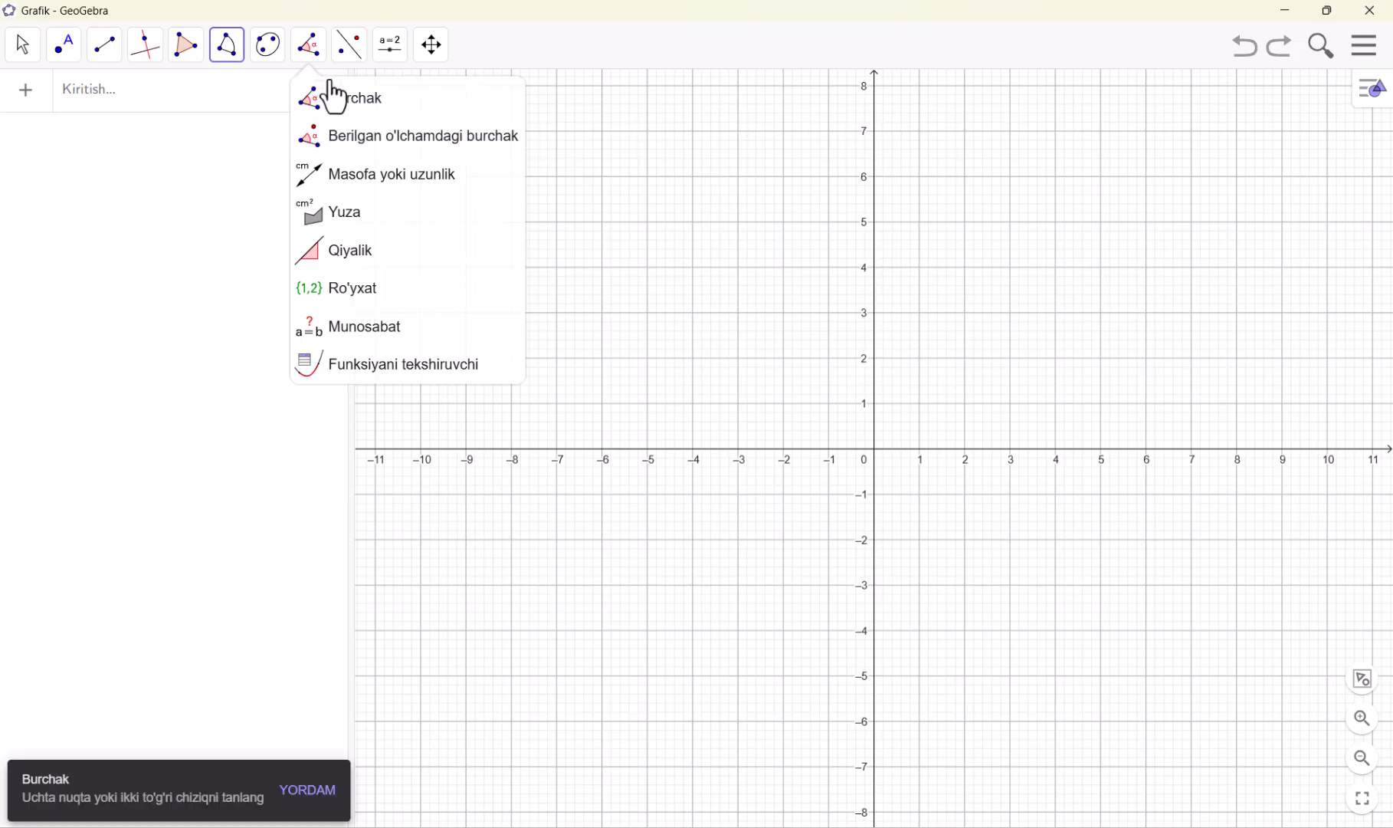
Draw a triangle with the Ko'pburchak tool through (2, 7), (1, 3) and (6, 3), and hide the coordinate axes
left_click(187, 49)
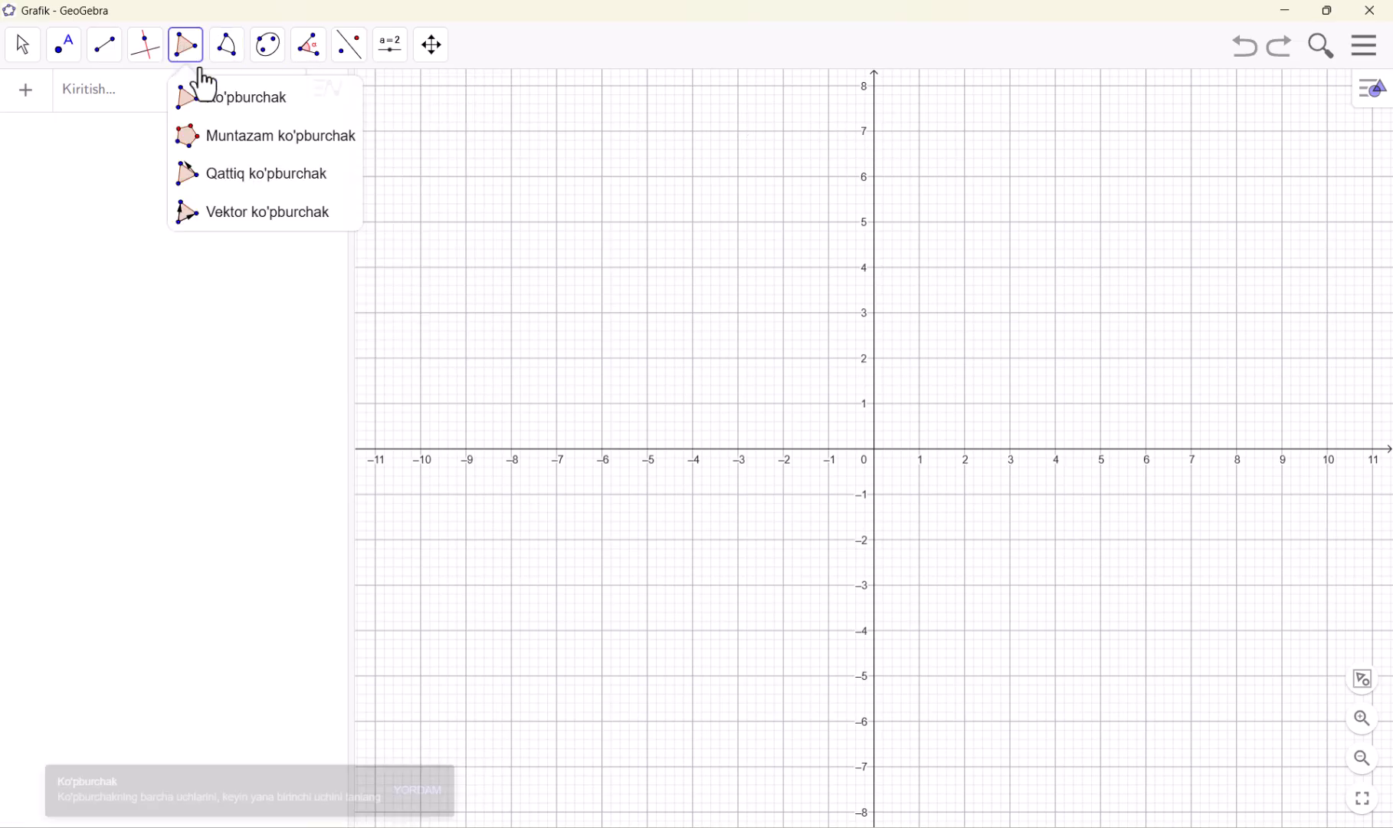
left_click(964, 131)
left_click(919, 313)
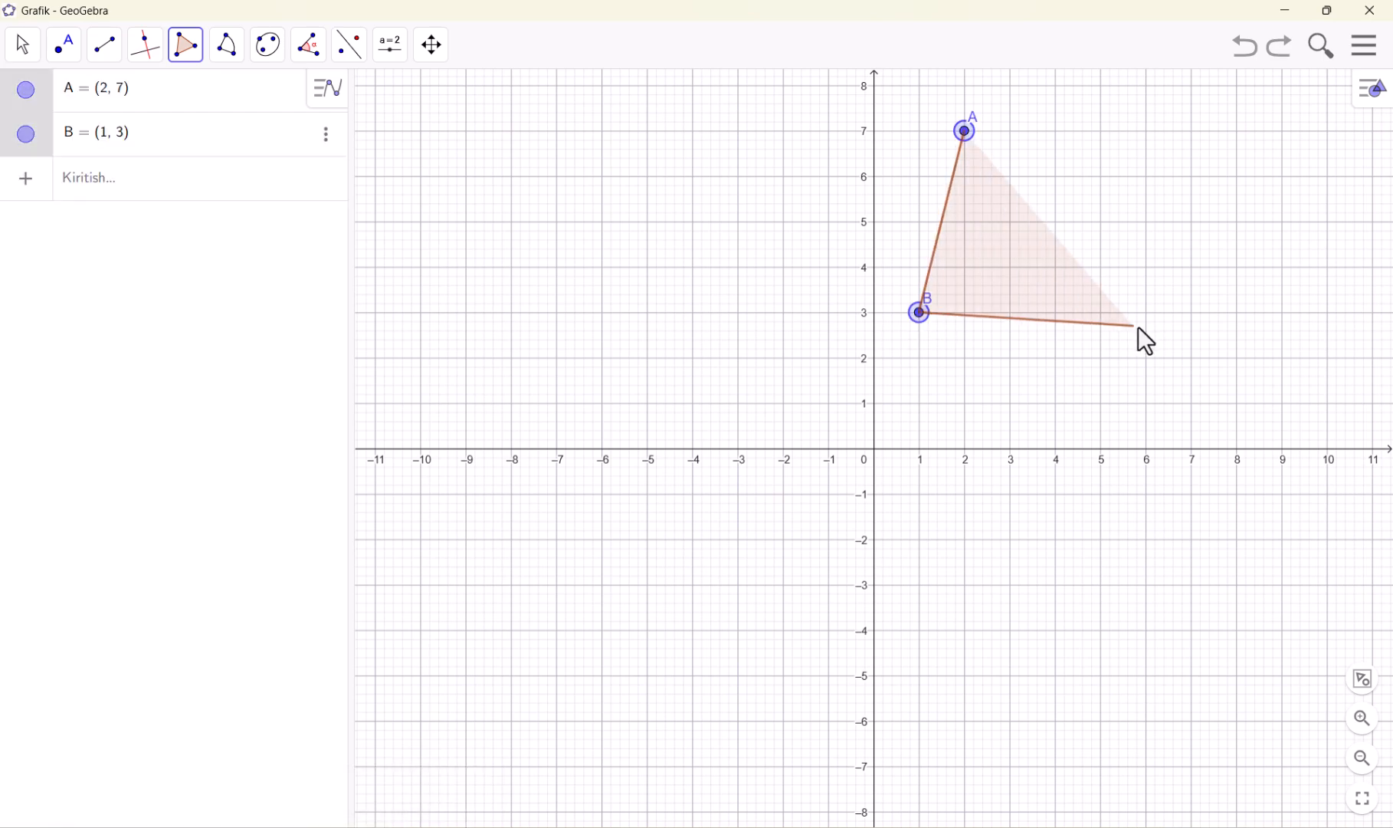
left_click(1146, 313)
left_click(965, 132)
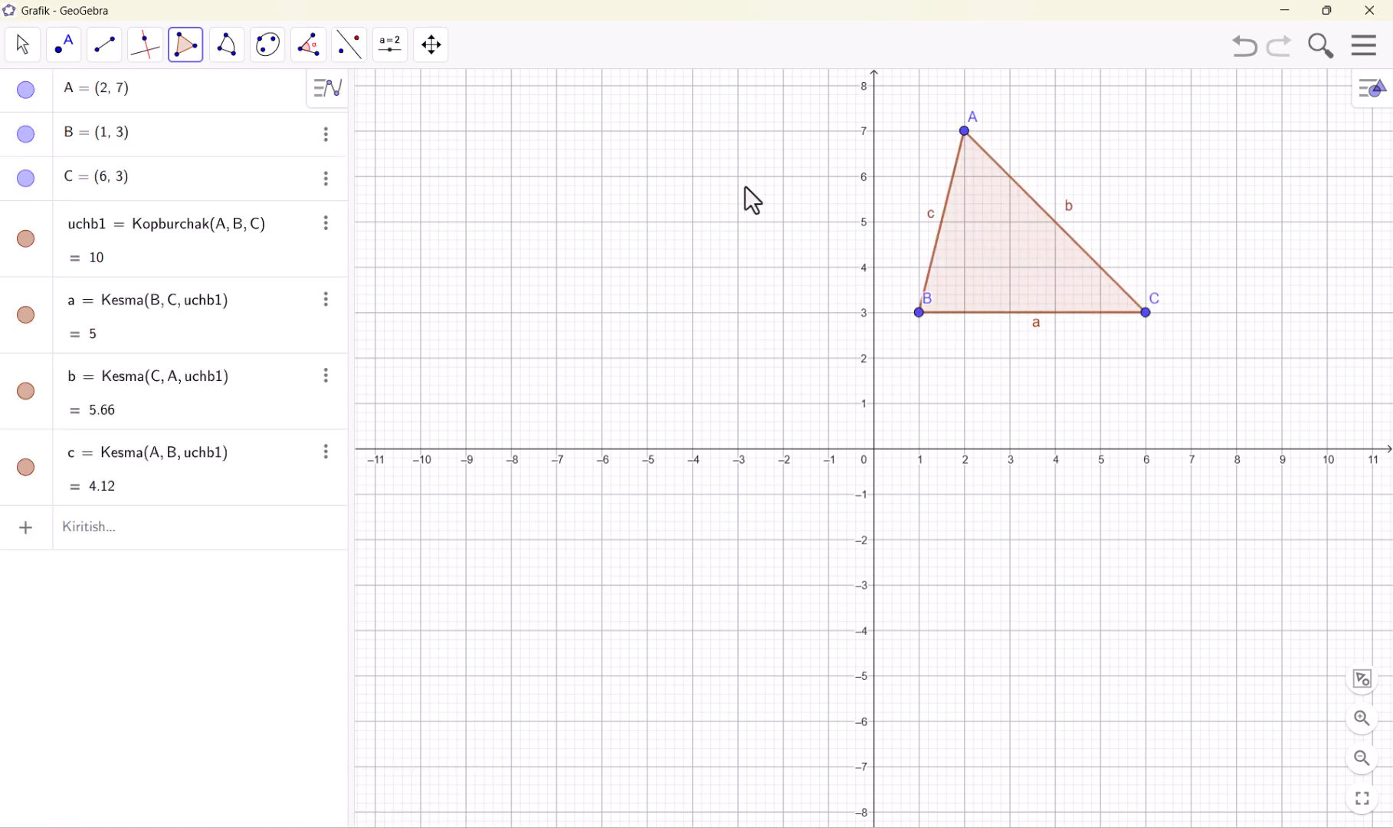
right_click(744, 185)
left_click(800, 216)
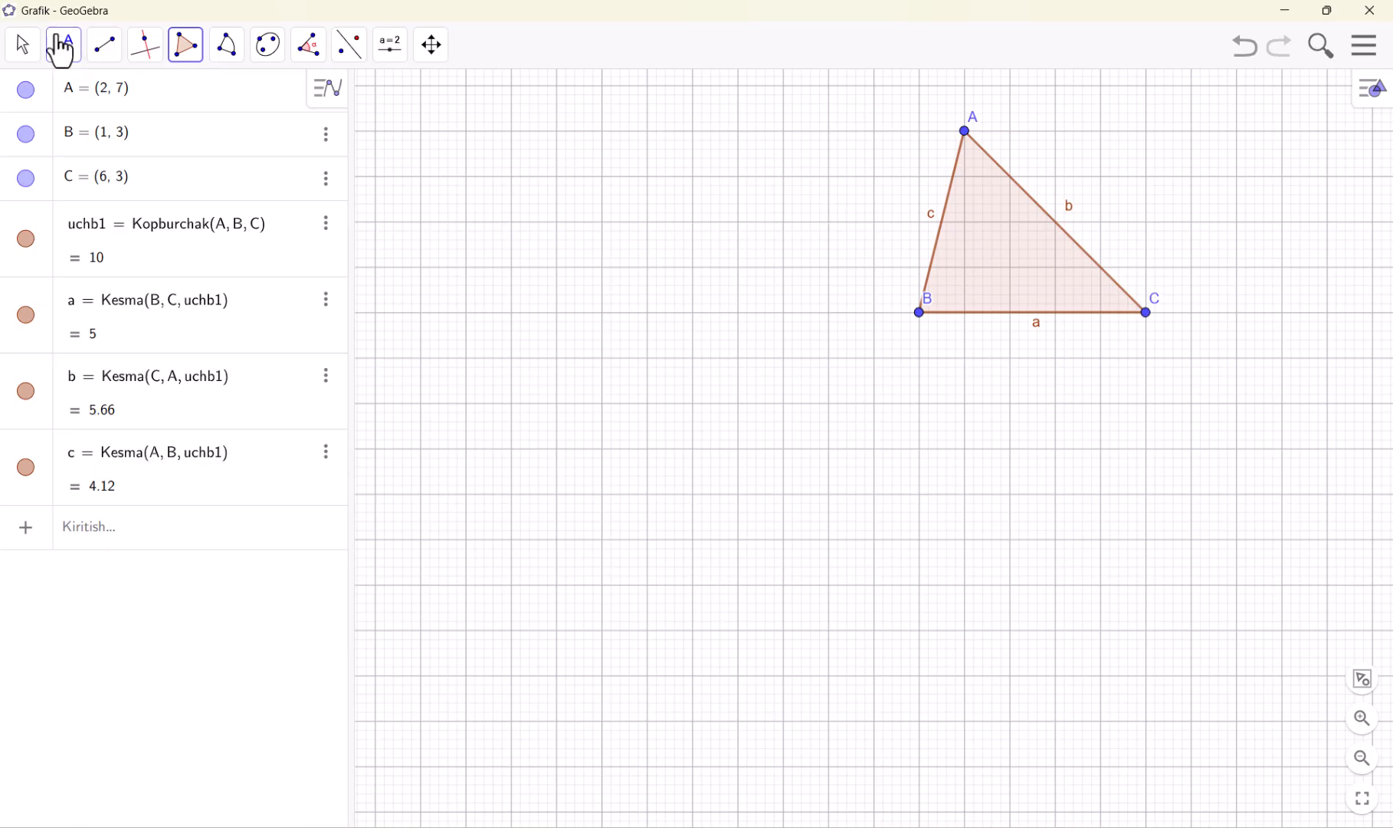
Mark the triangle's interior angle at vertex A with the Burchak tool, undoing the first attempt and picking side c before side b
left_click(24, 46)
left_click_drag(741, 175, 540, 346)
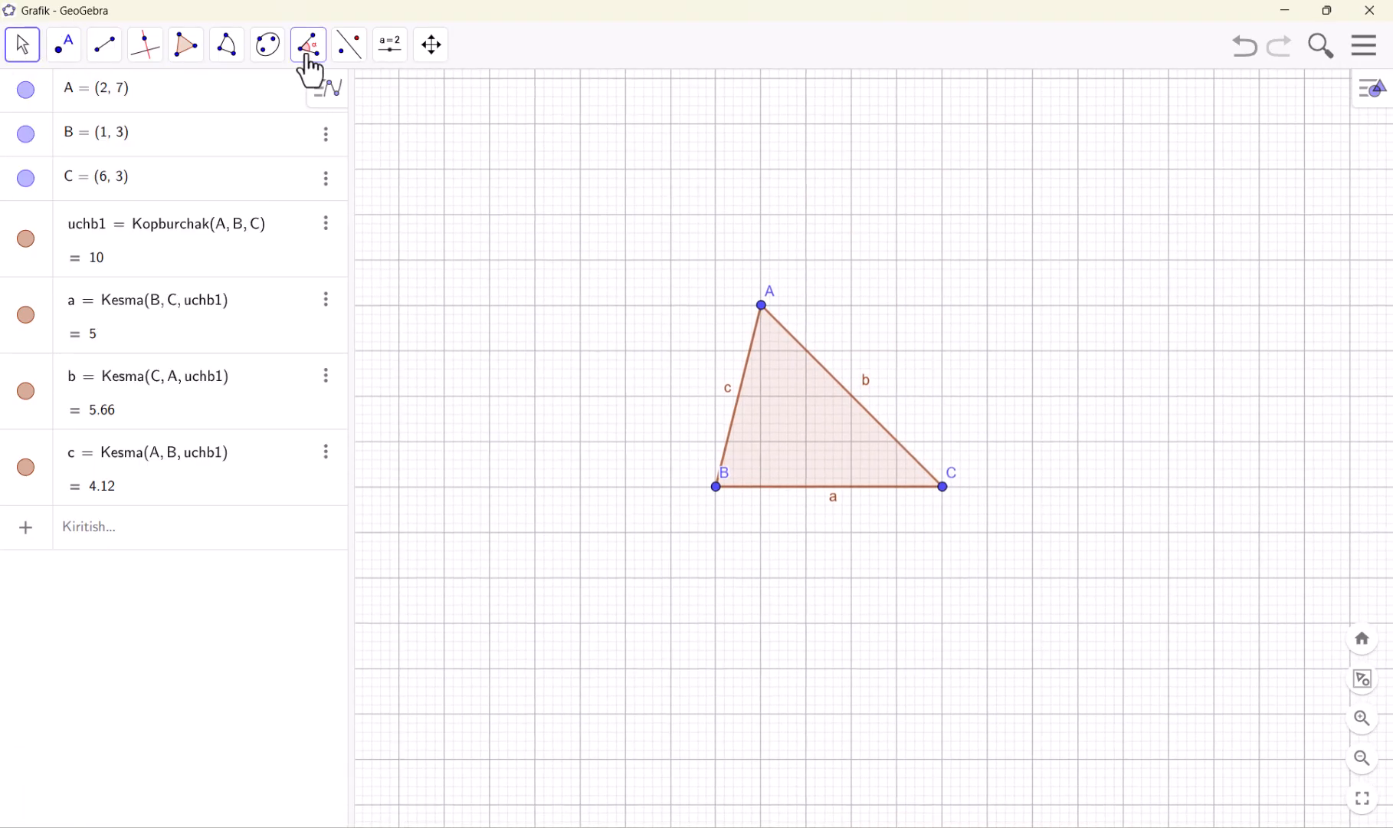
left_click(308, 56)
left_click(336, 111)
left_click(816, 365)
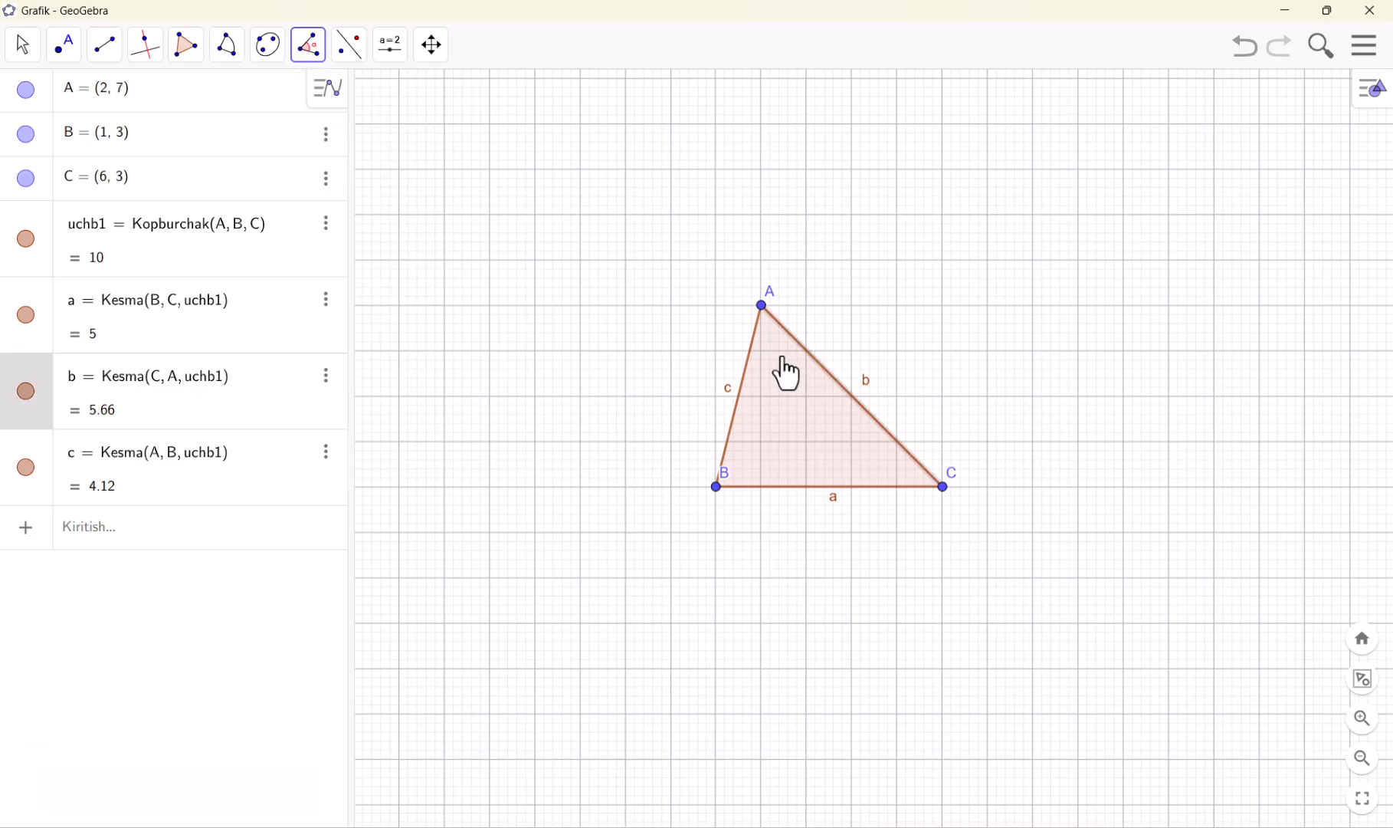
left_click(746, 365)
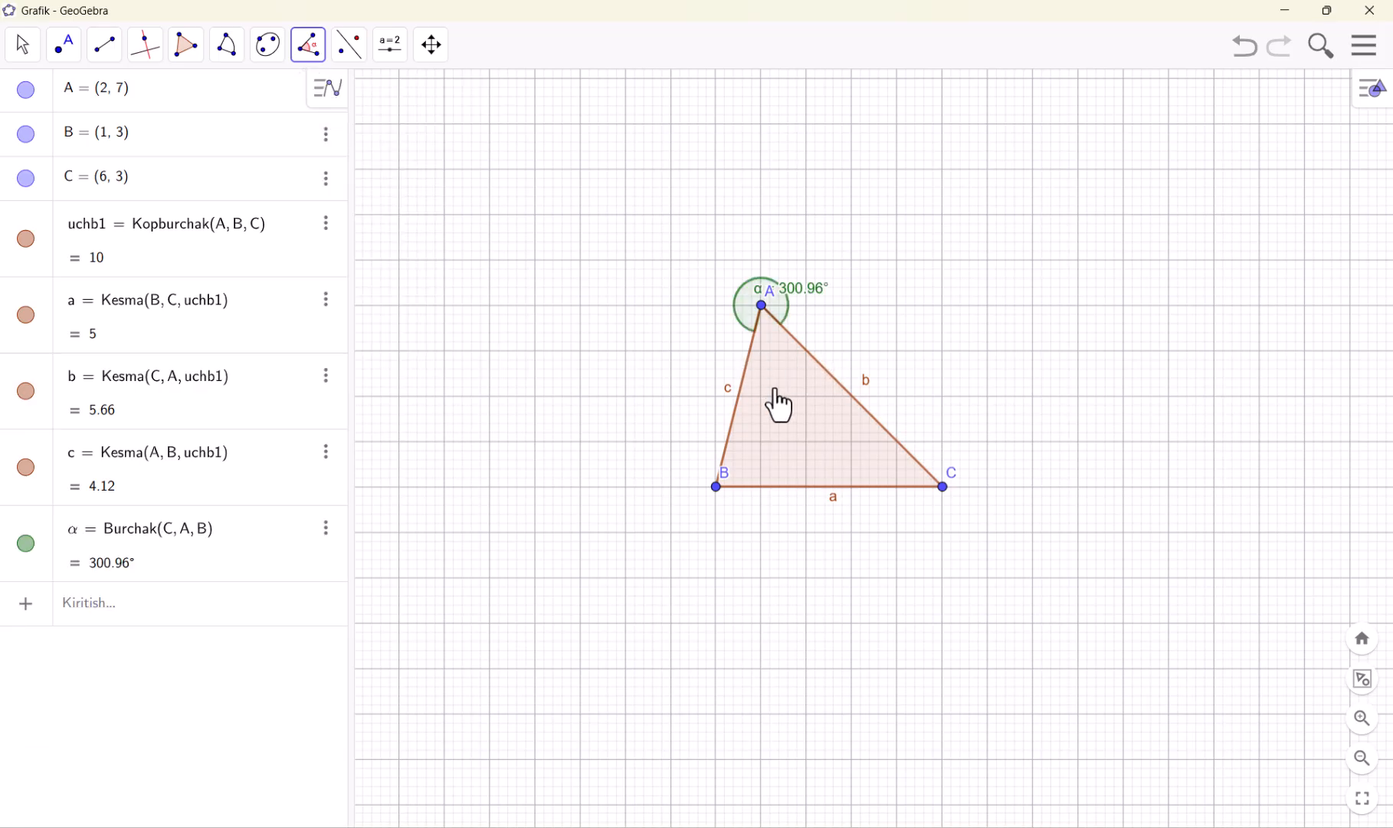
key("ctrl+z")
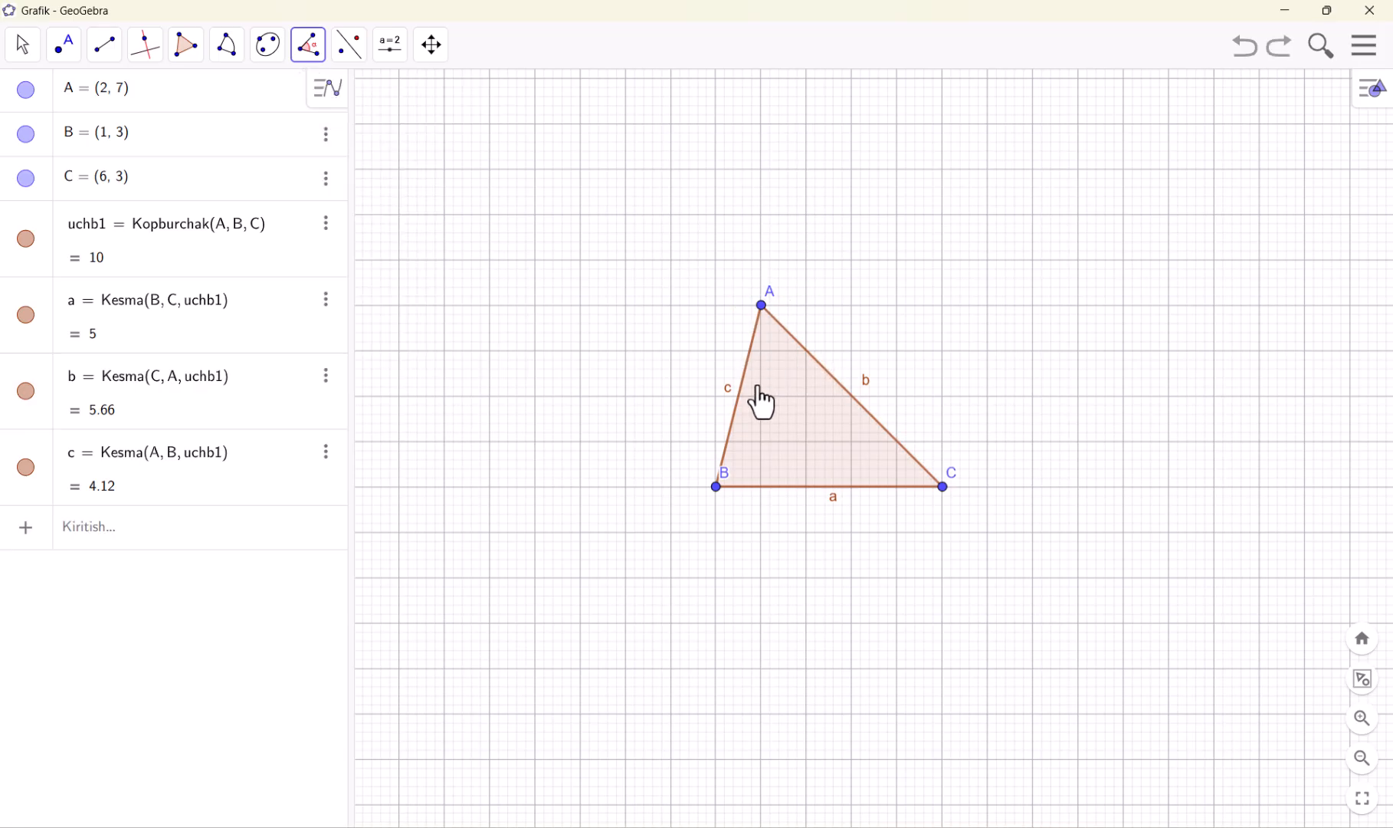
left_click(757, 344)
left_click(781, 326)
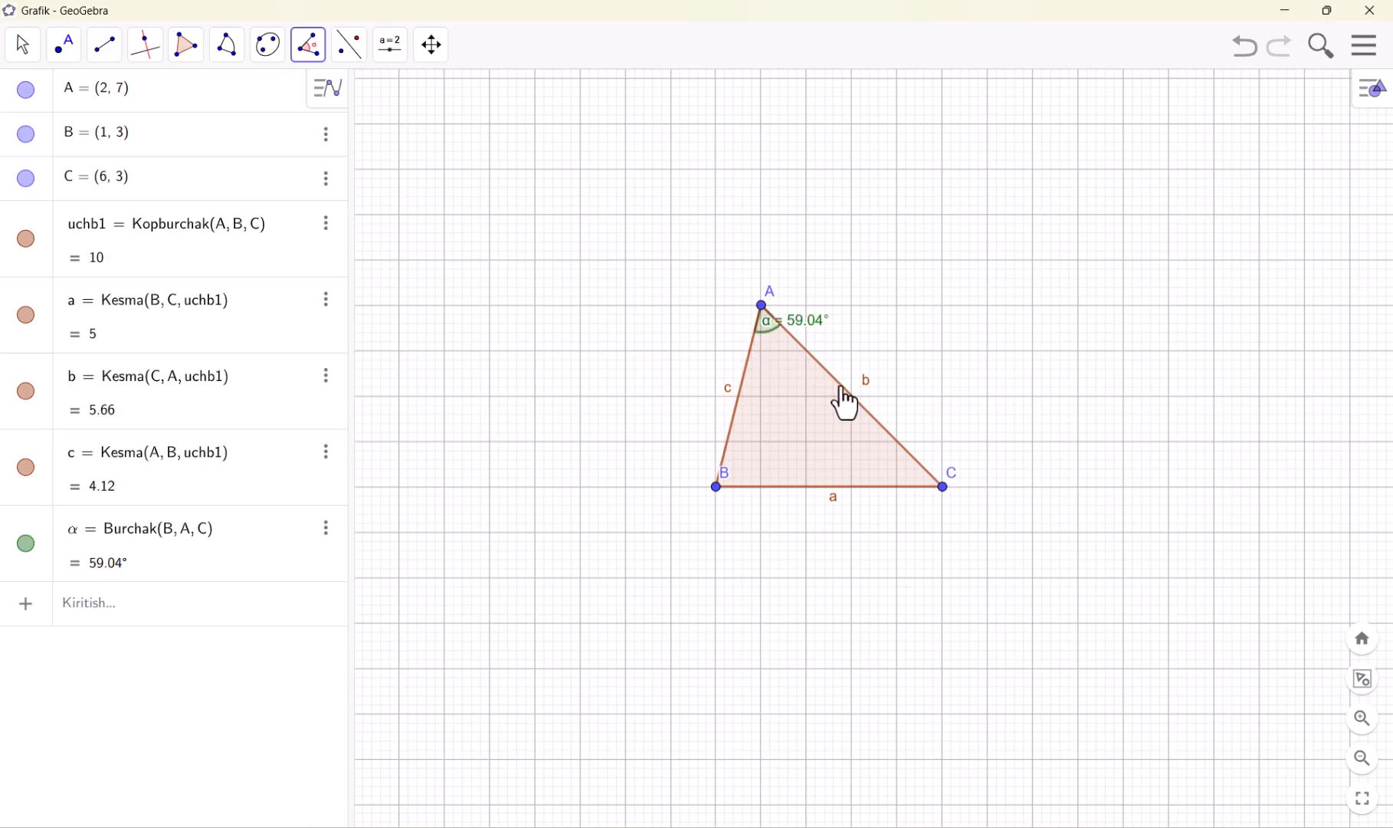
scroll(843, 366, "up", 6)
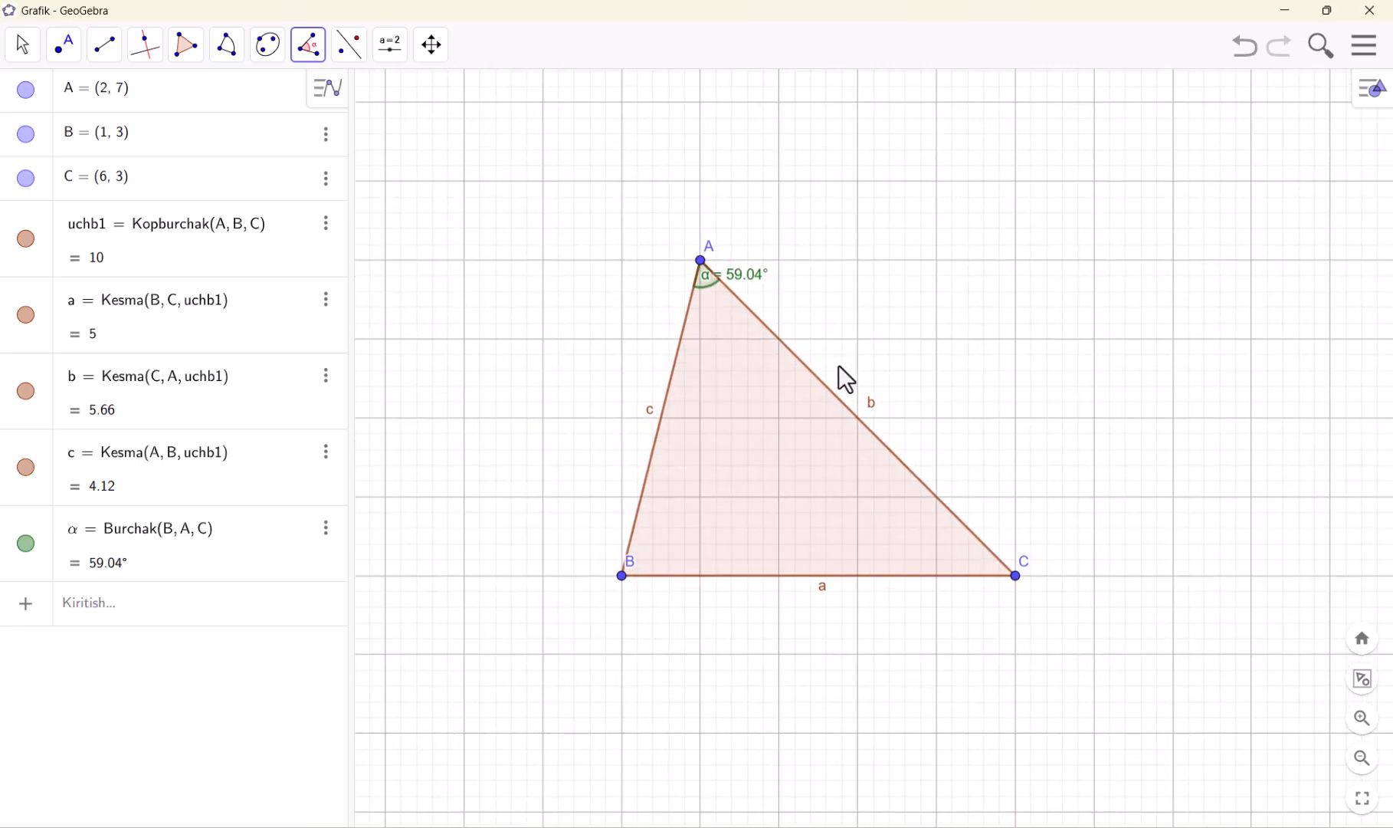
left_click(633, 538)
left_click(654, 576)
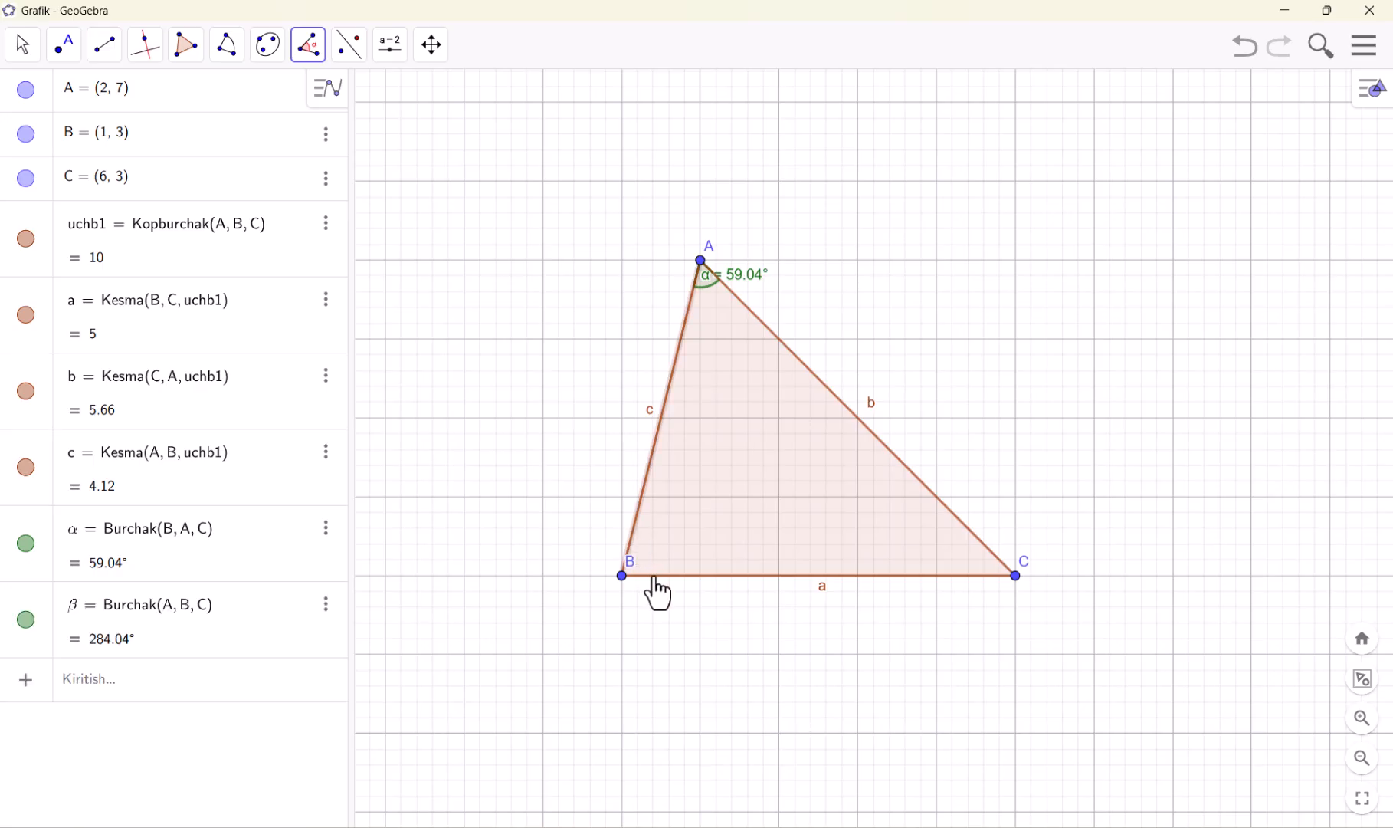
key("ctrl+z")
Mark the interior angles at vertex B, from side a to side c, and at vertex C, from side b to side a
left_click(686, 578)
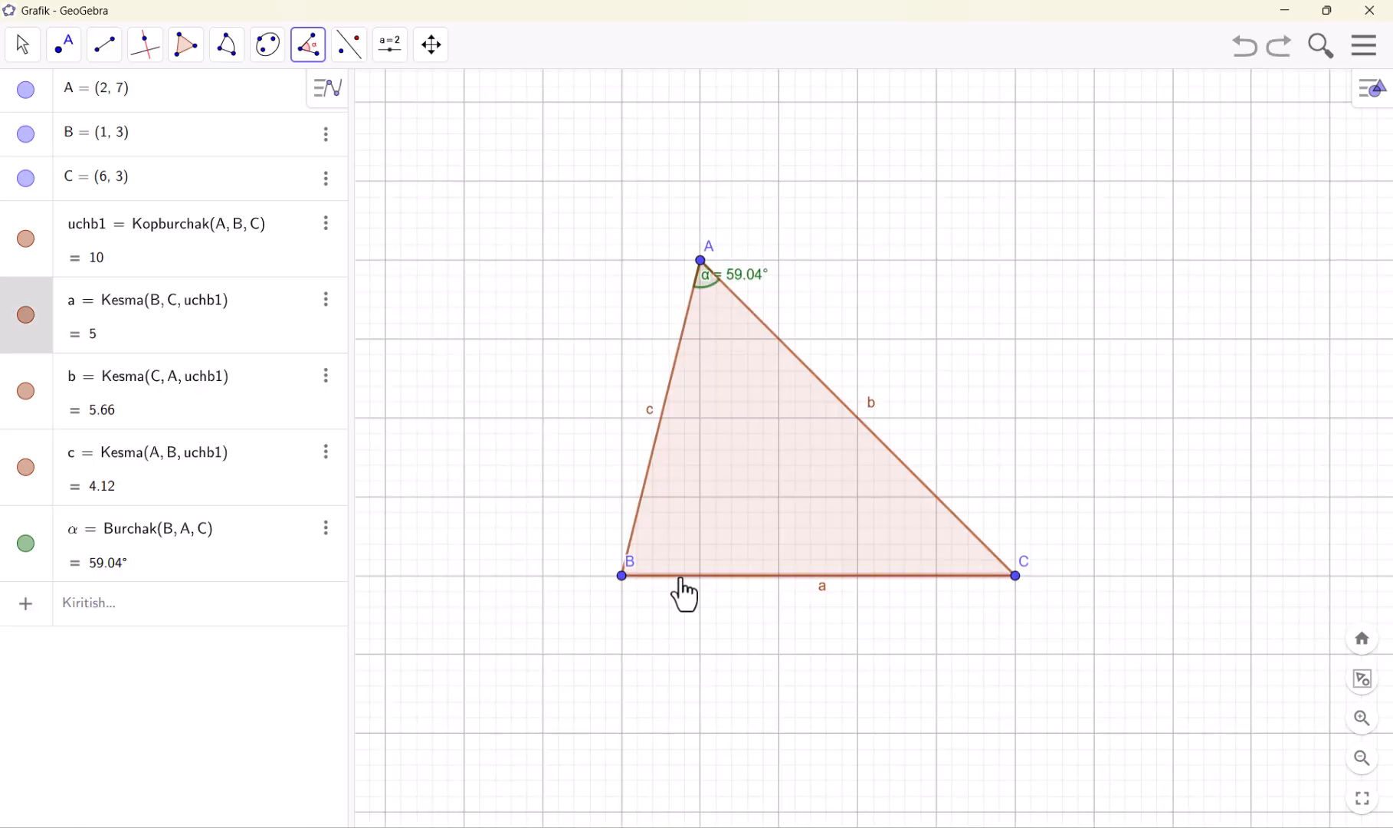
left_click(633, 532)
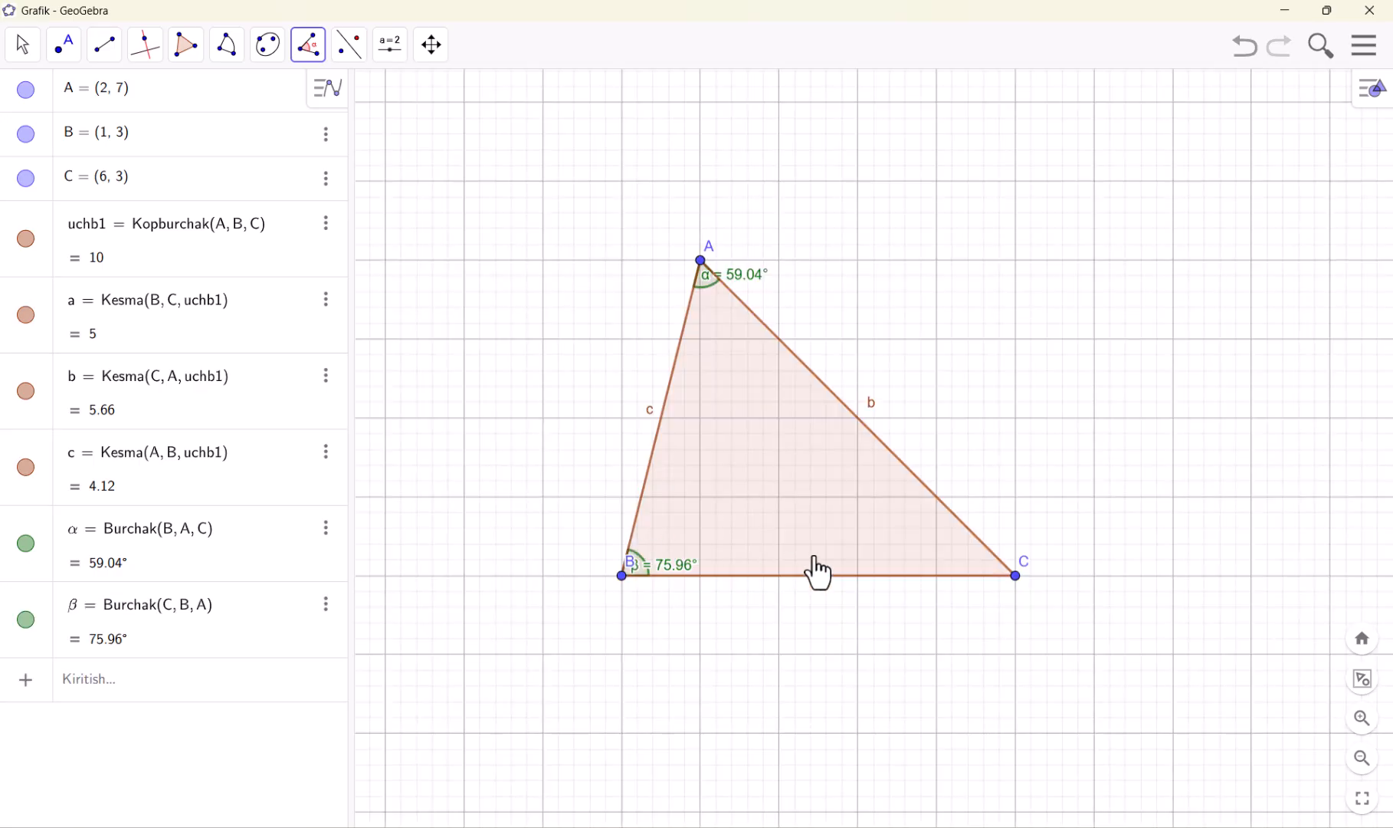
left_click(968, 535)
left_click(967, 576)
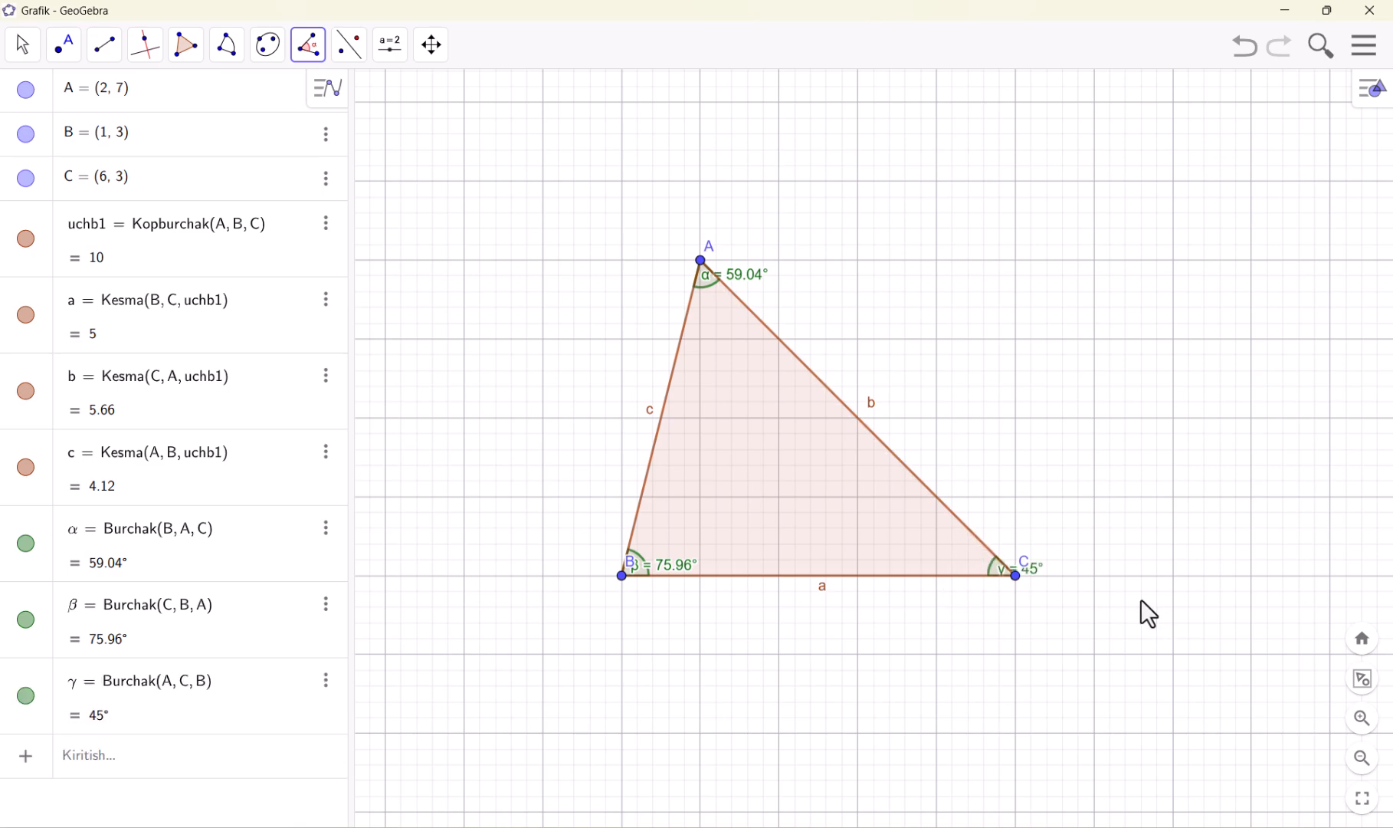
Move the triangle's vertex A to about (2.67, 4.99)
left_click(35, 46)
left_click_drag(702, 264, 911, 416)
left_click_drag(791, 378, 764, 327)
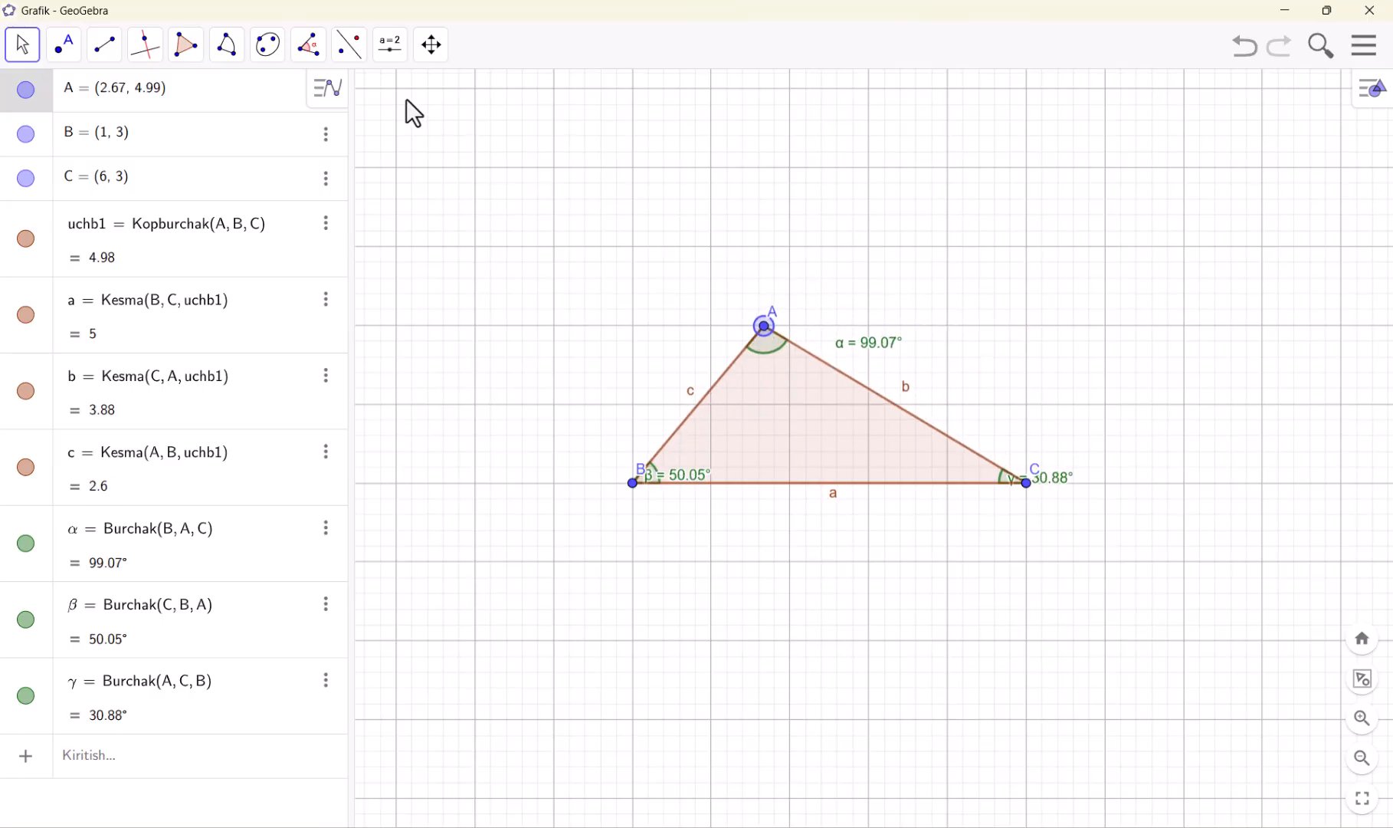
Draw a horizontal segment above the triangle with the Kesma tool from (2, 7) to (5, 7)
left_click(311, 46)
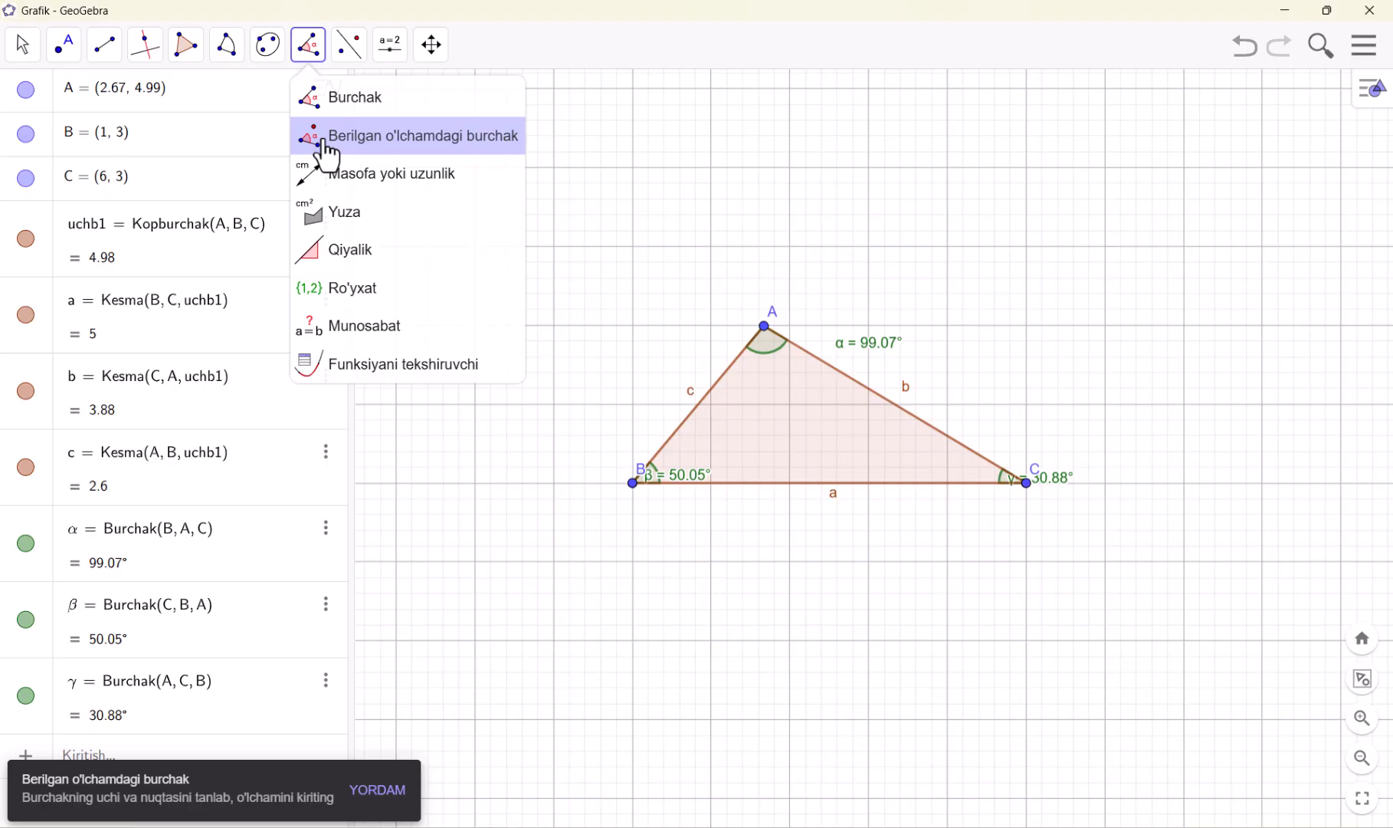
left_click(16, 77)
left_click_drag(582, 193, 595, 266)
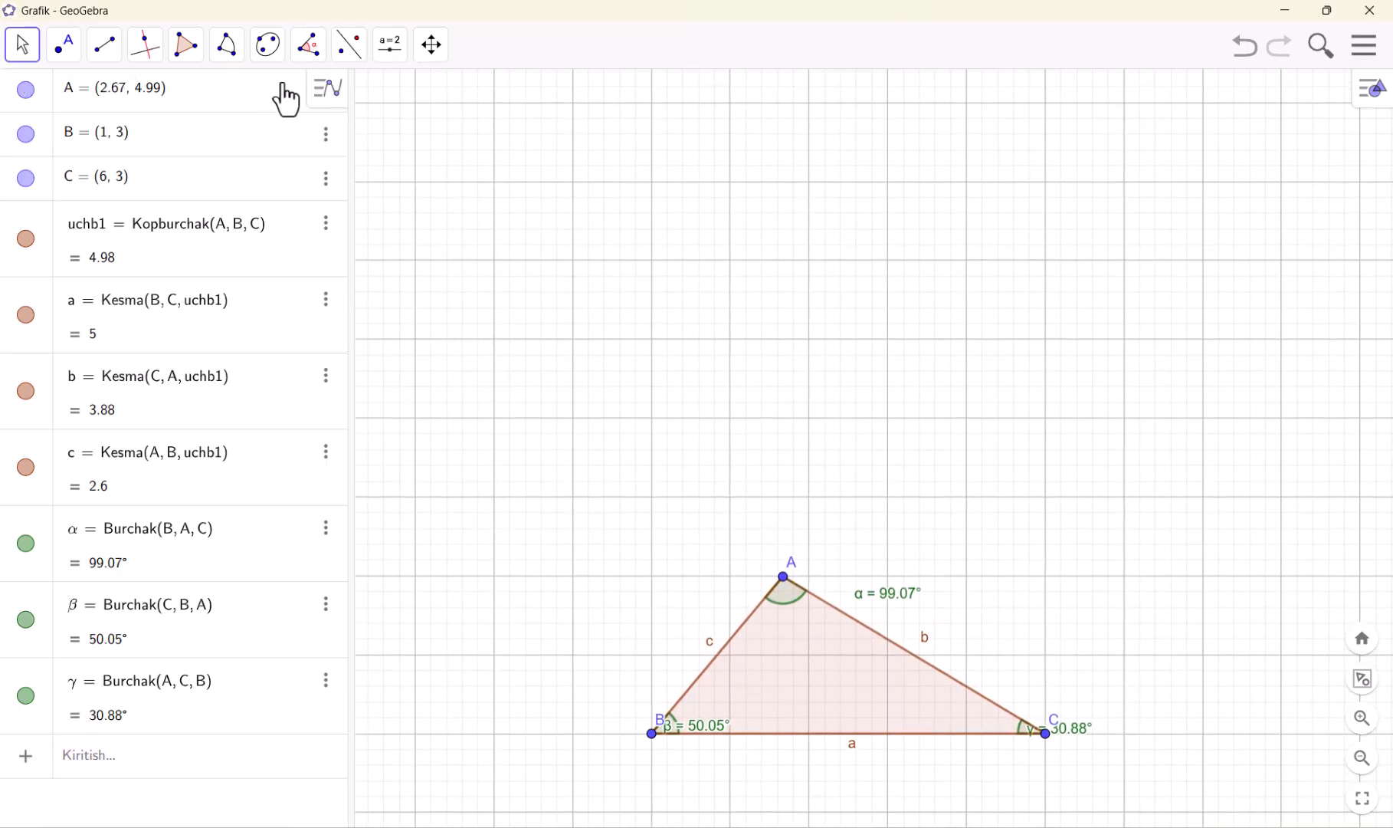
left_click(310, 48)
left_click(397, 153)
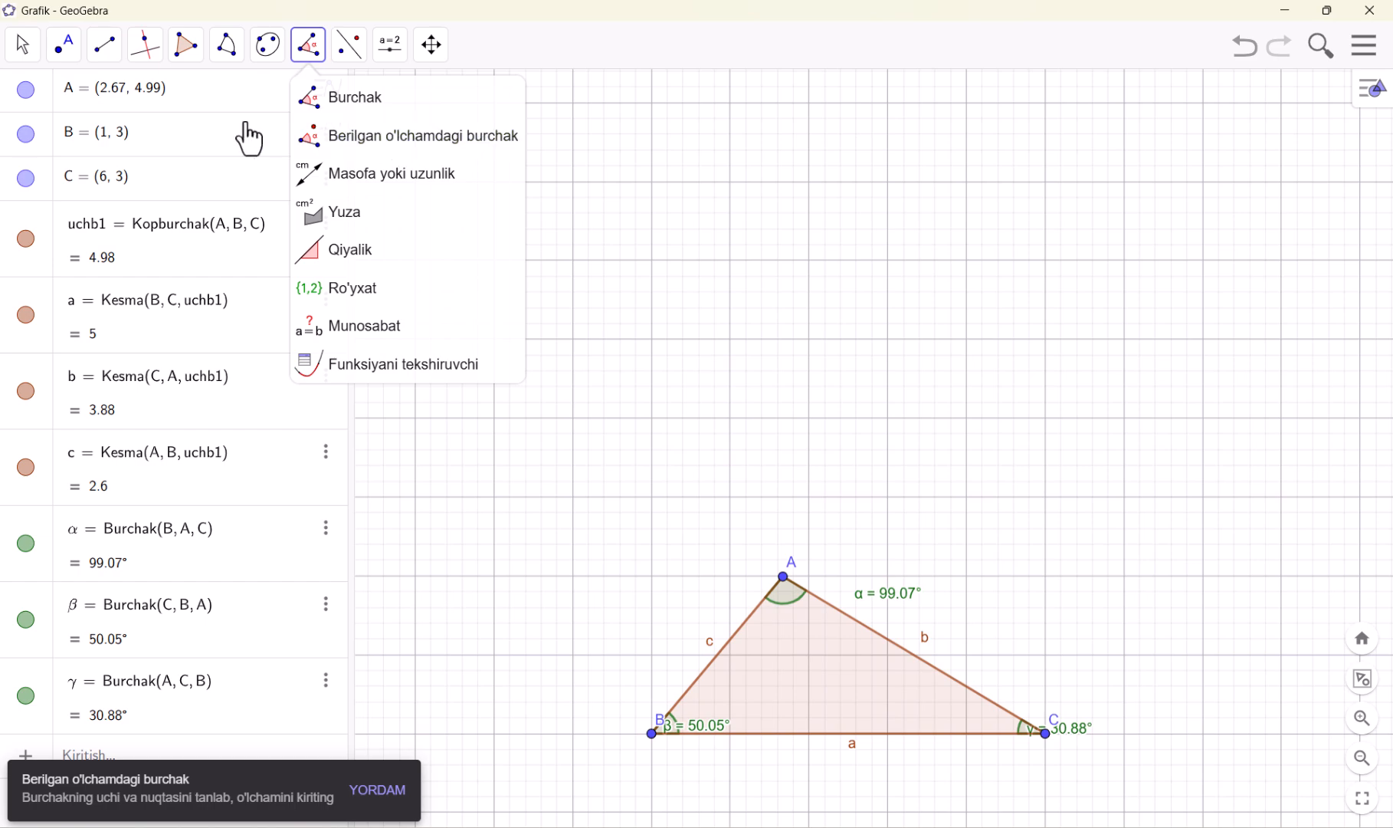
mouse_move(105, 46)
left_click(132, 139)
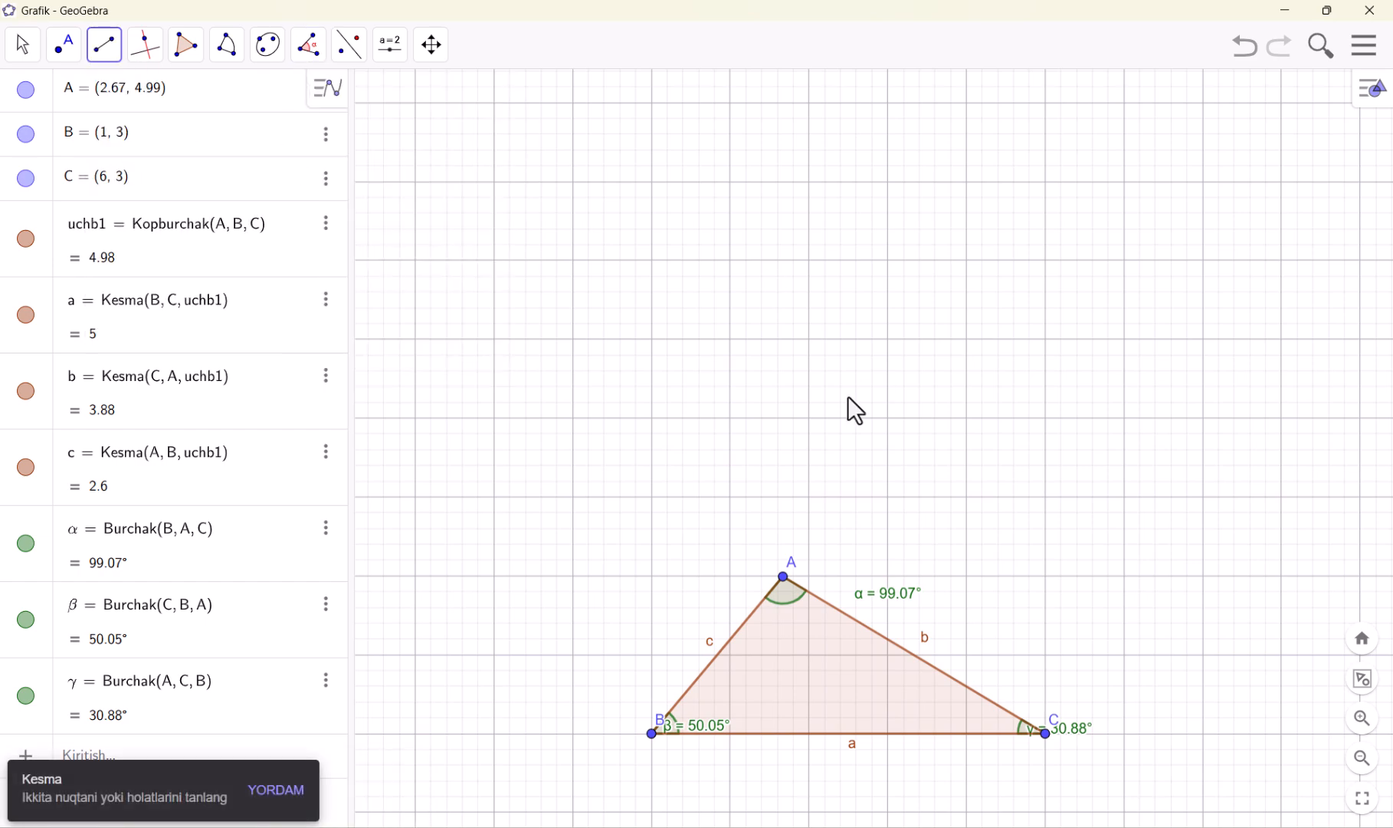
left_click(729, 418)
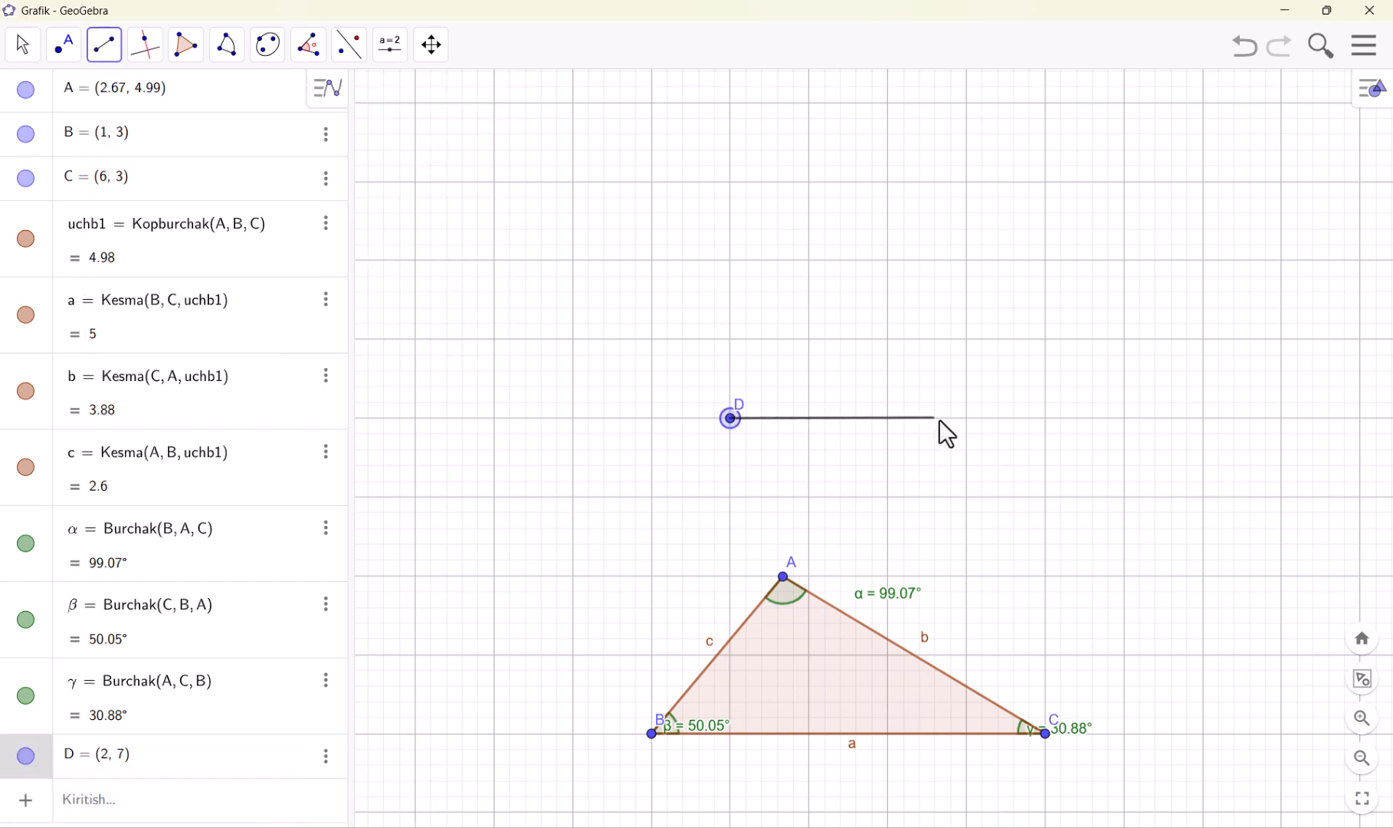
left_click(967, 417)
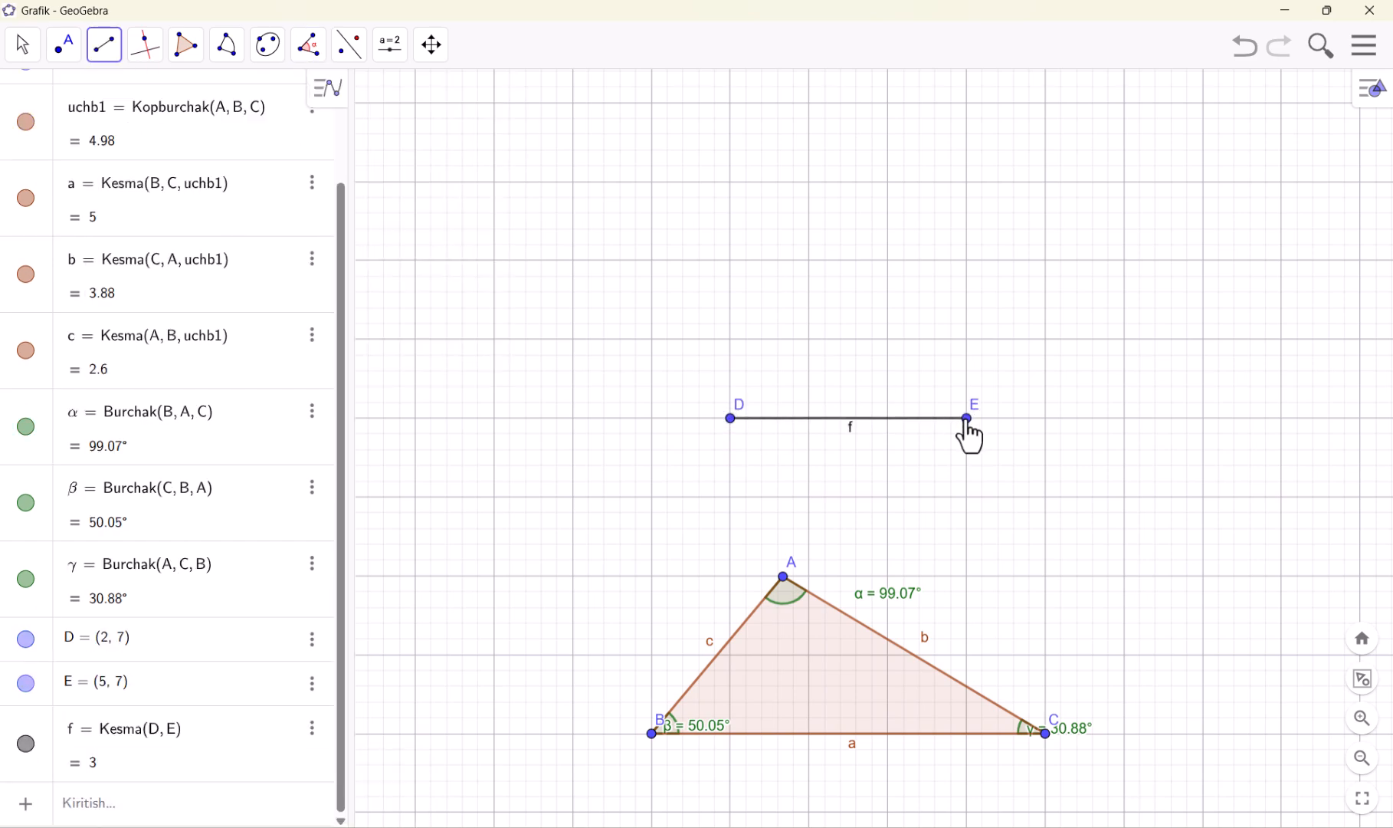
Create a 45° counterclockwise angle with the Berilgan o'lchamdagi burchak tool, using E as the leg point and D as the vertex
left_click(316, 52)
left_click(359, 140)
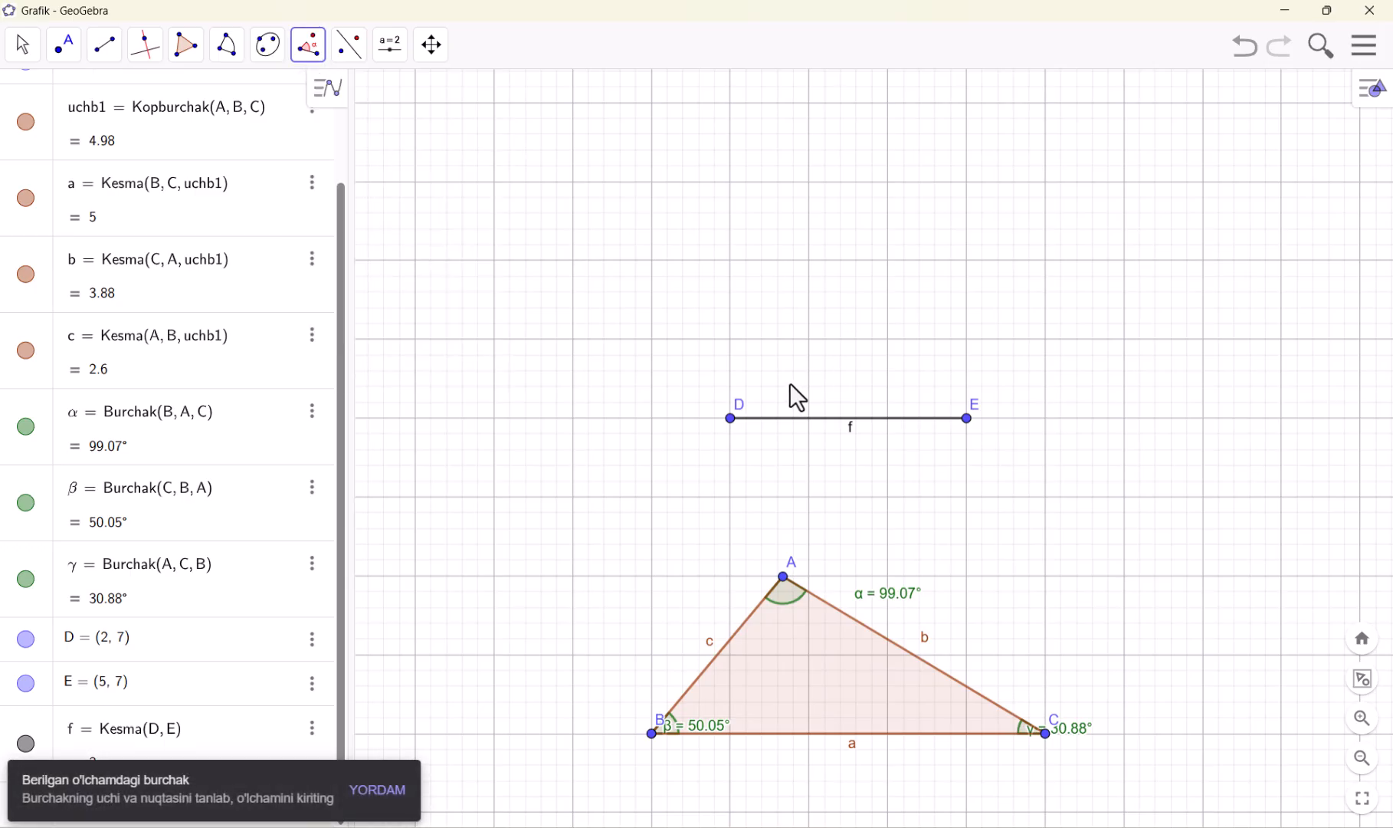
left_click(966, 419)
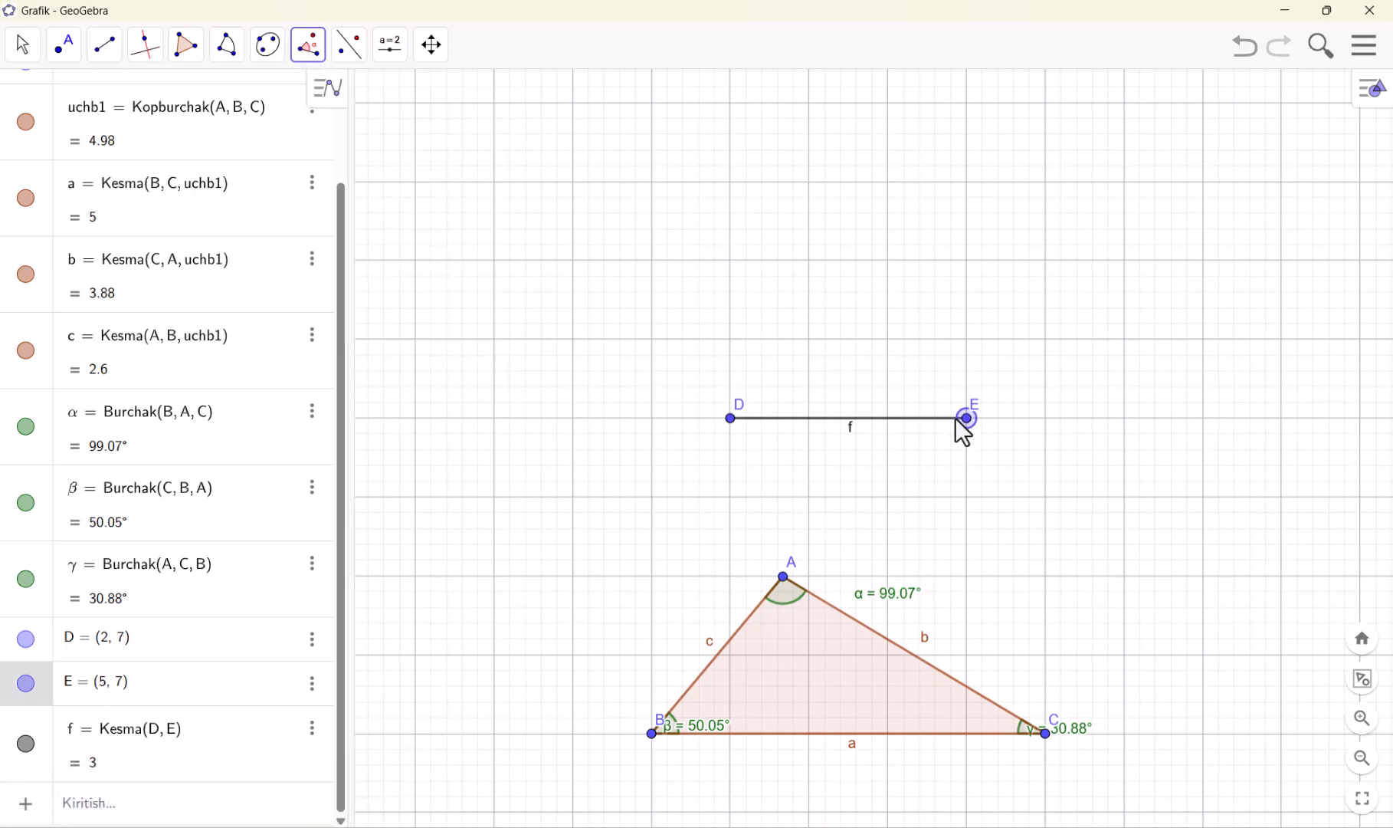
left_click(731, 421)
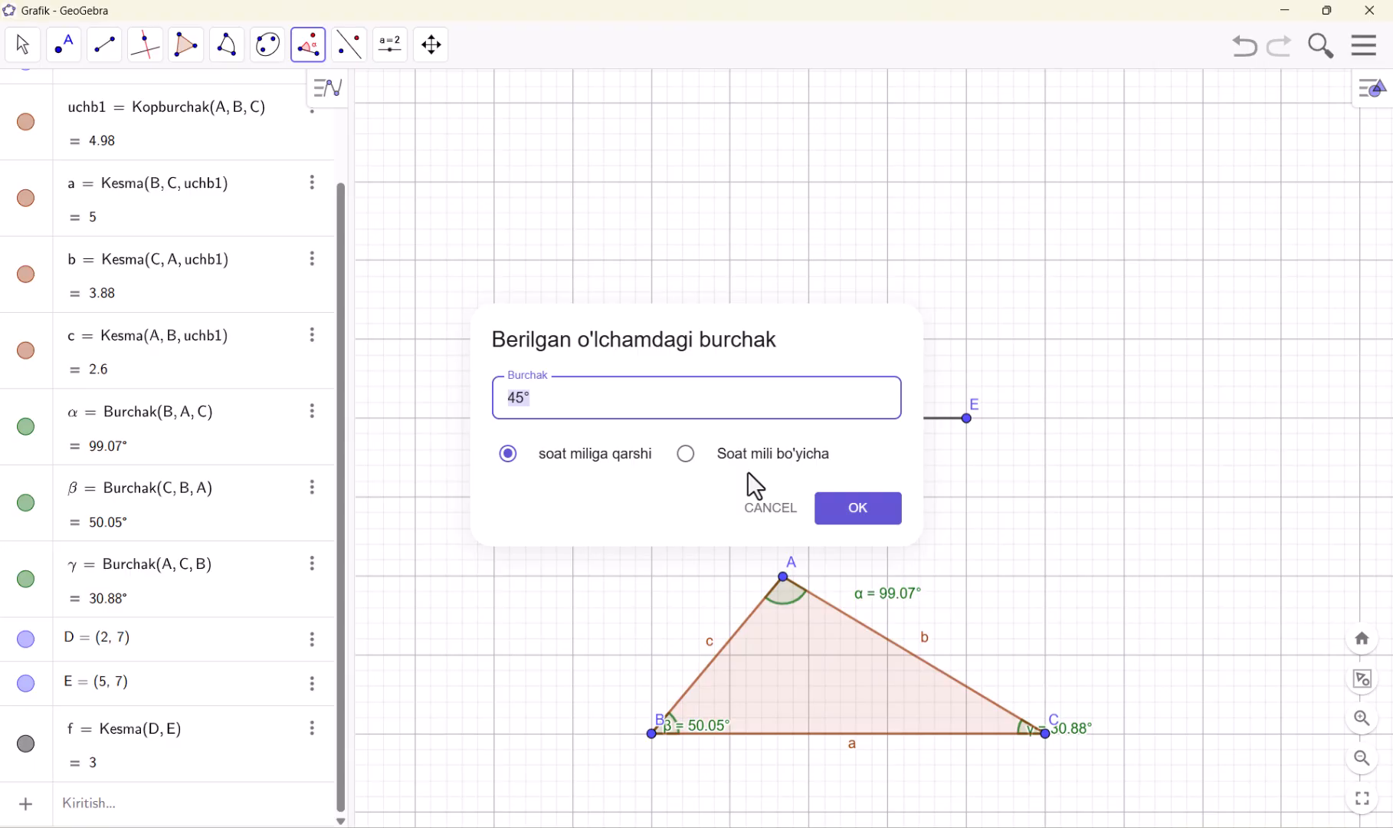
left_click(839, 510)
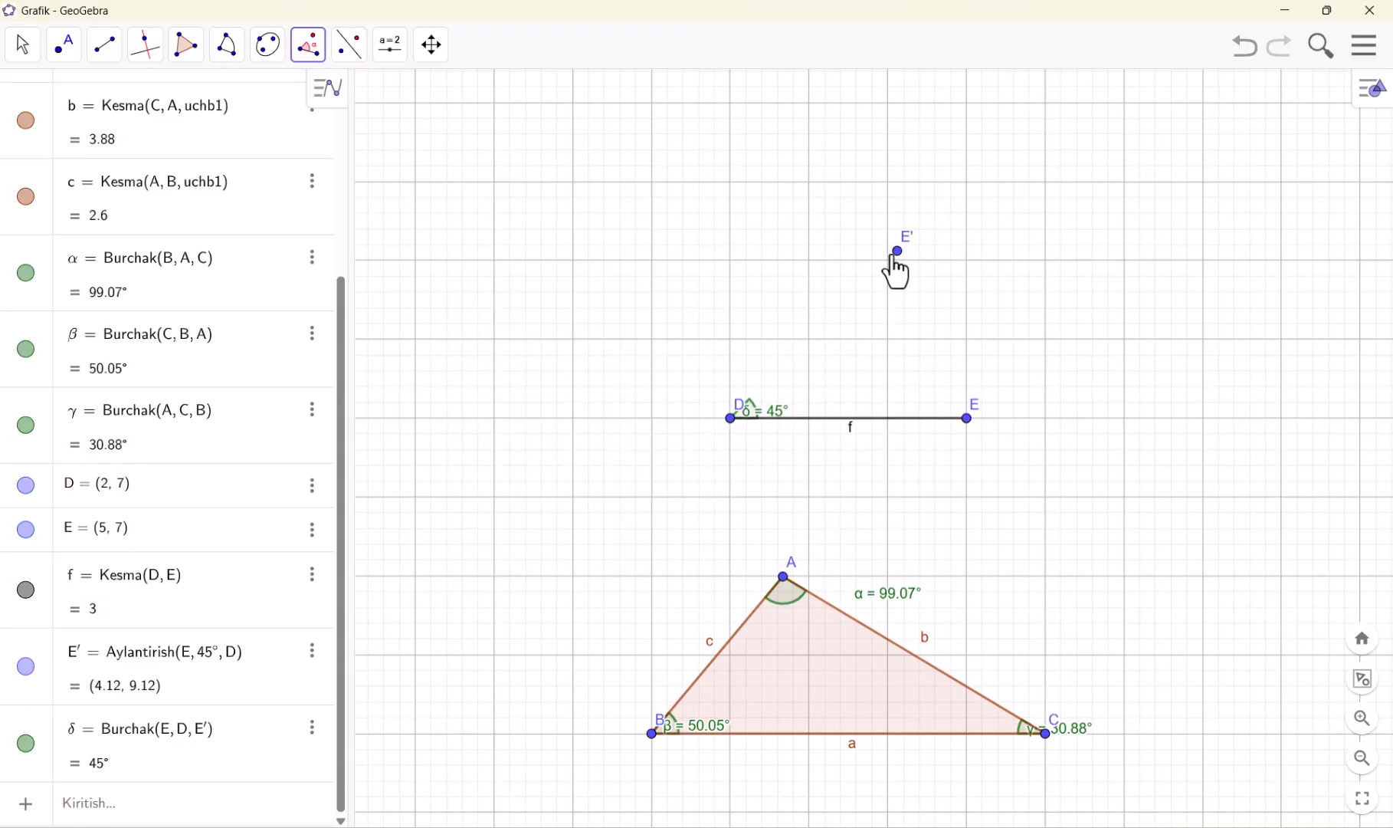
left_click(24, 49)
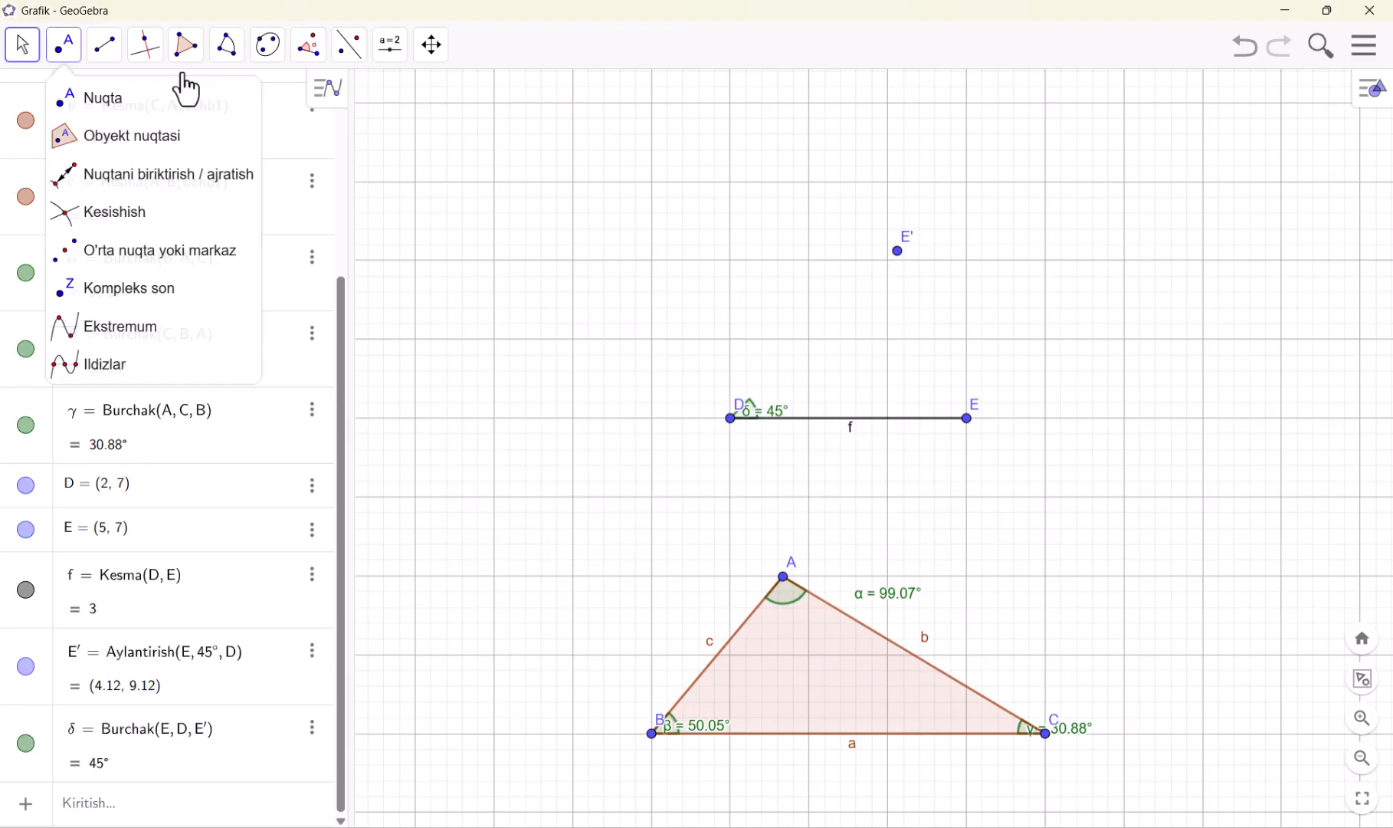
left_click(897, 251)
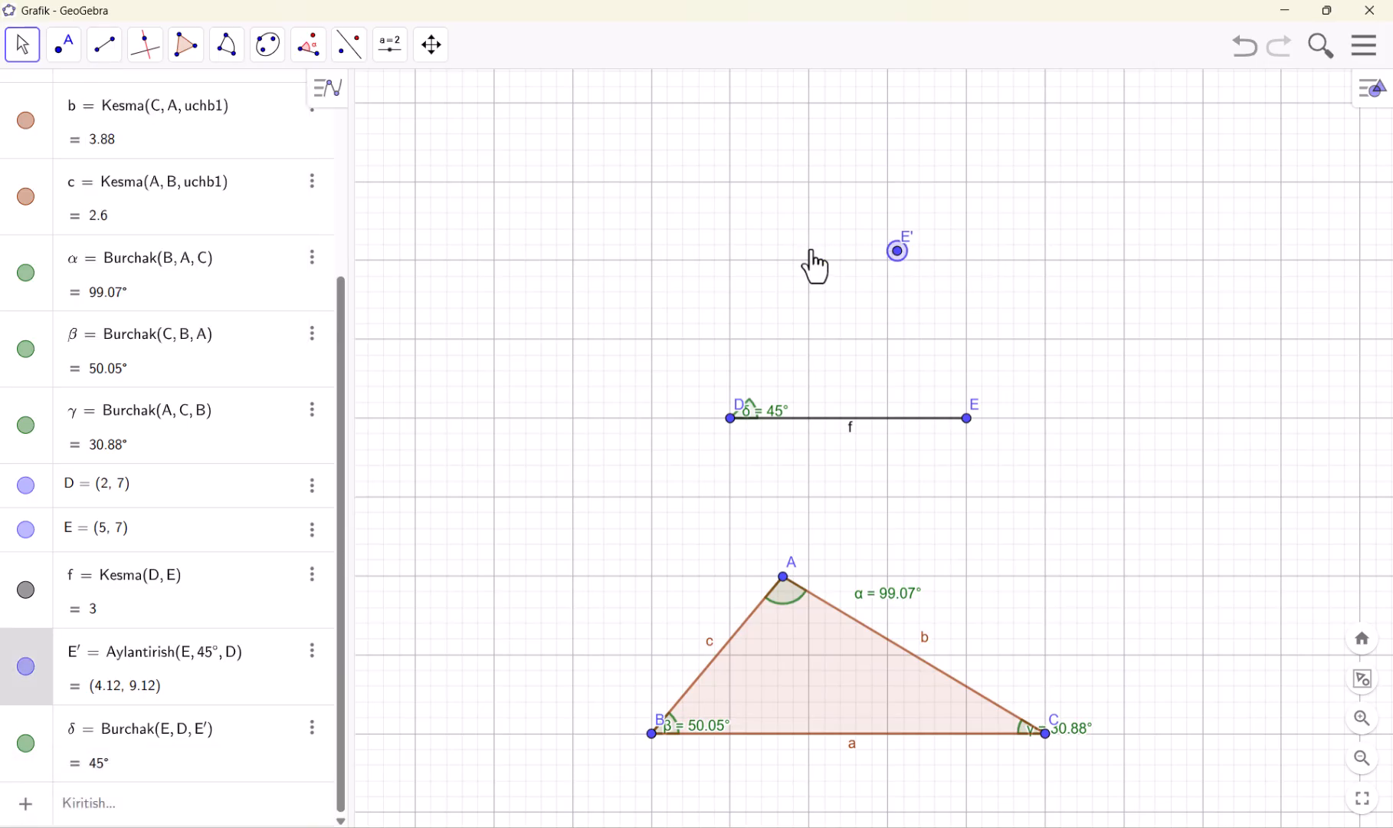
left_click(763, 417)
double_click(774, 421)
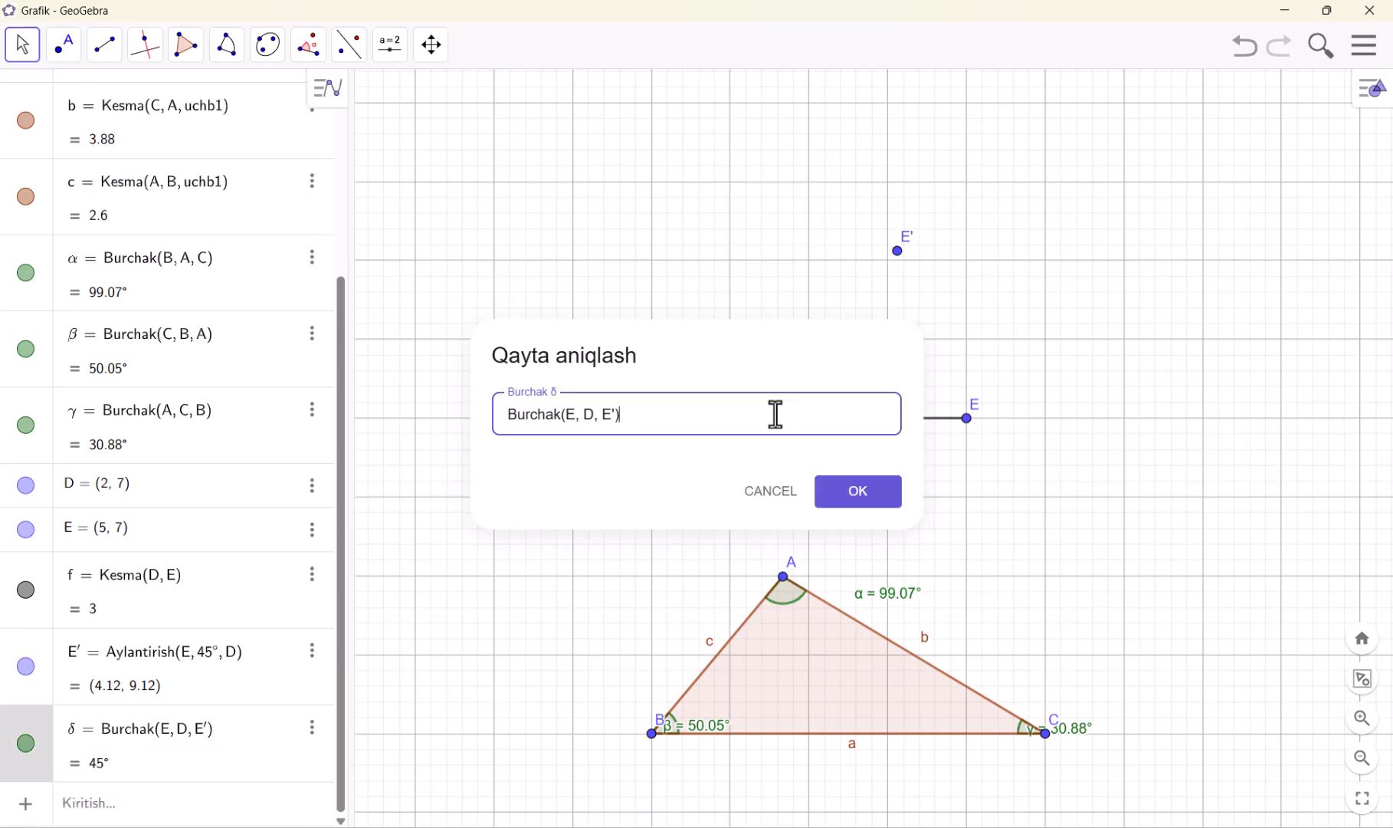
left_click(777, 494)
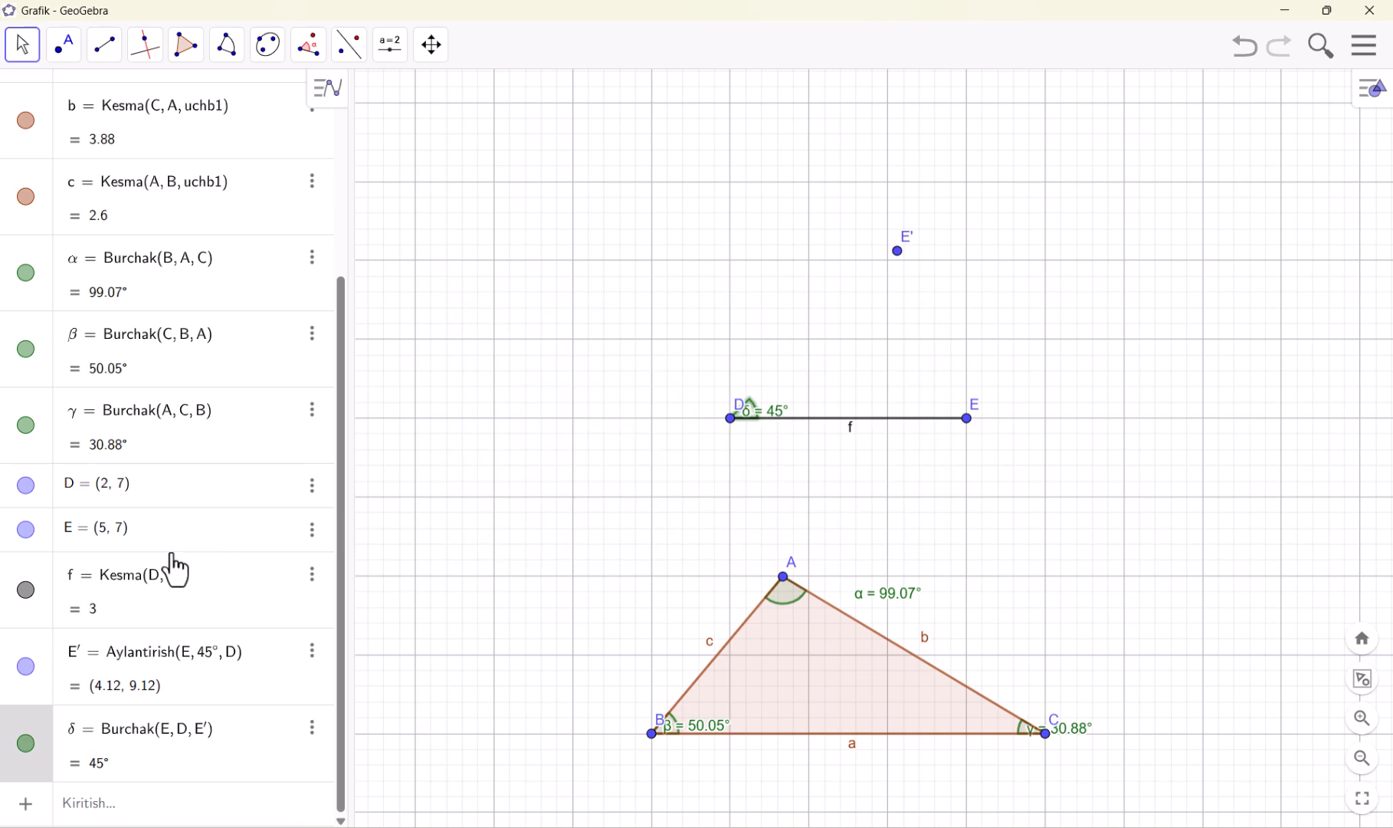
left_click(157, 770)
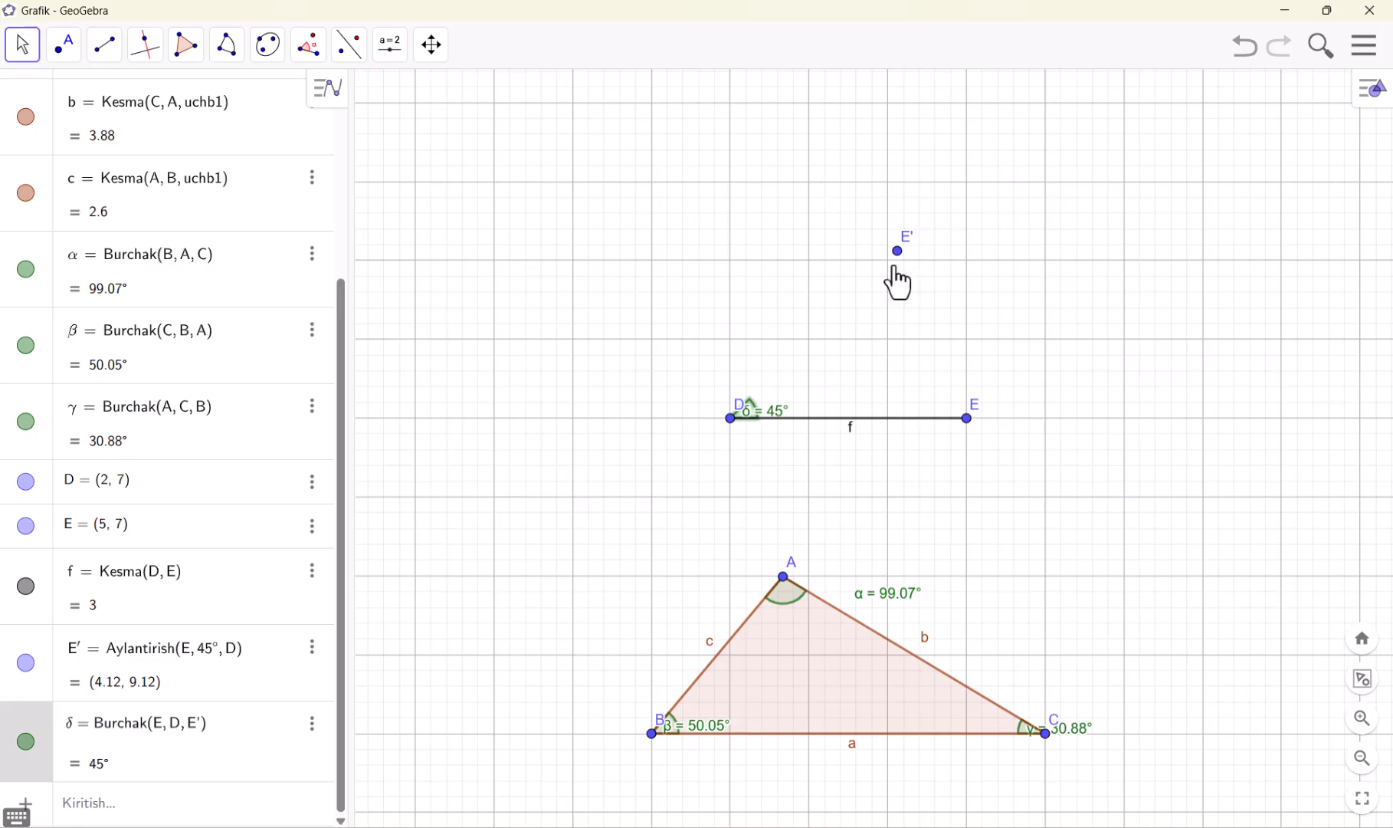
Draw a segment from point E' to point D with the Kesma tool as the second side of the 45° angle
left_click(144, 46)
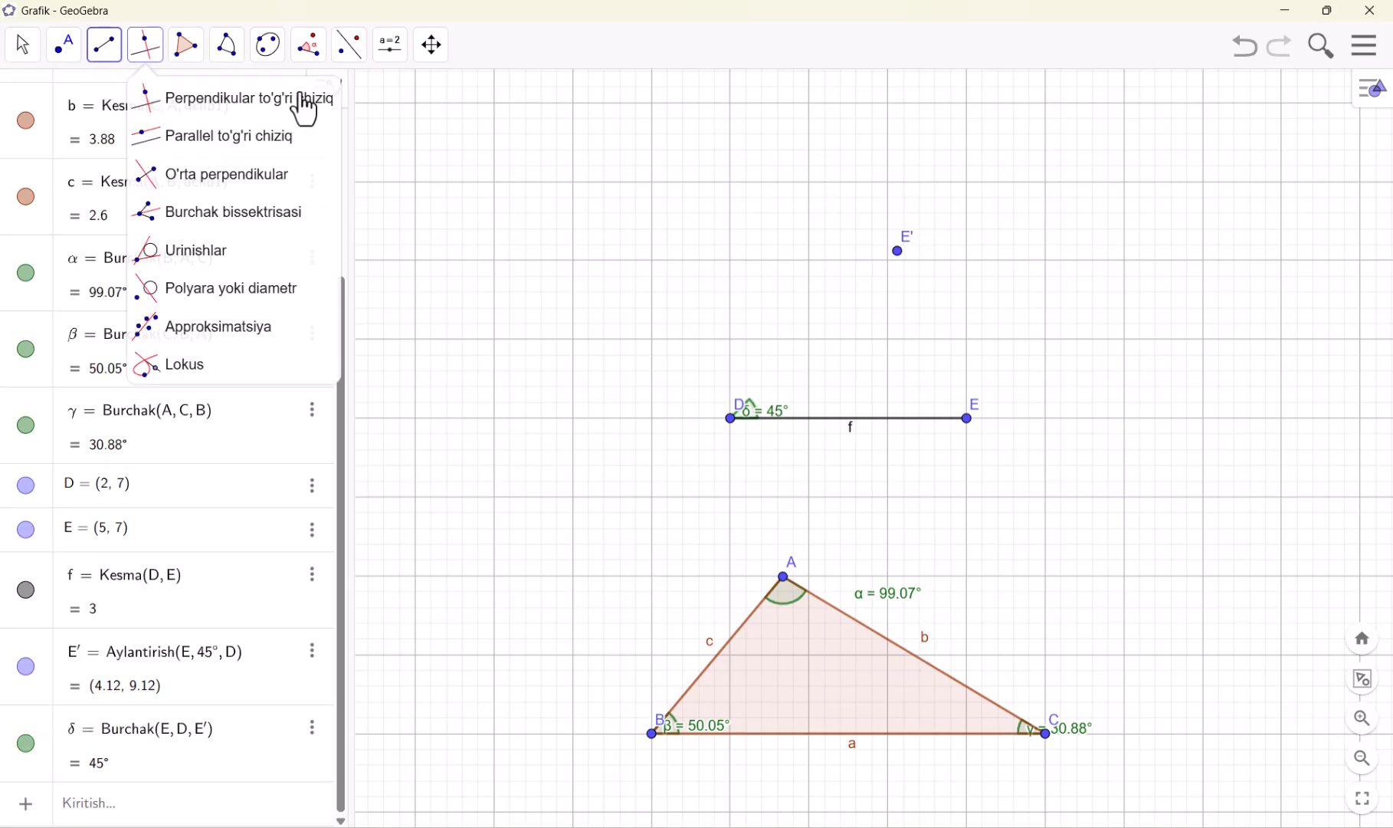
left_click(185, 44)
left_click(104, 44)
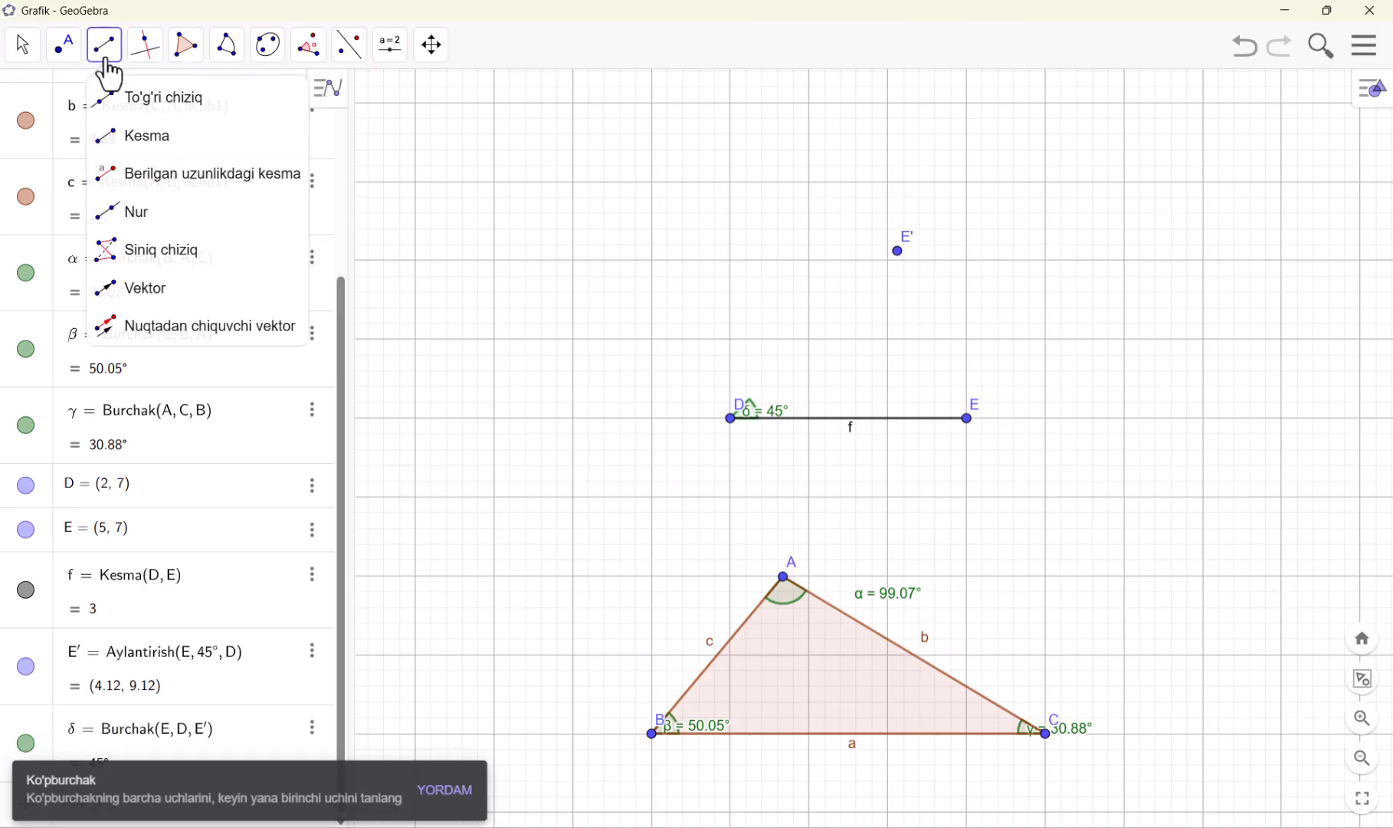
left_click(138, 138)
left_click(897, 251)
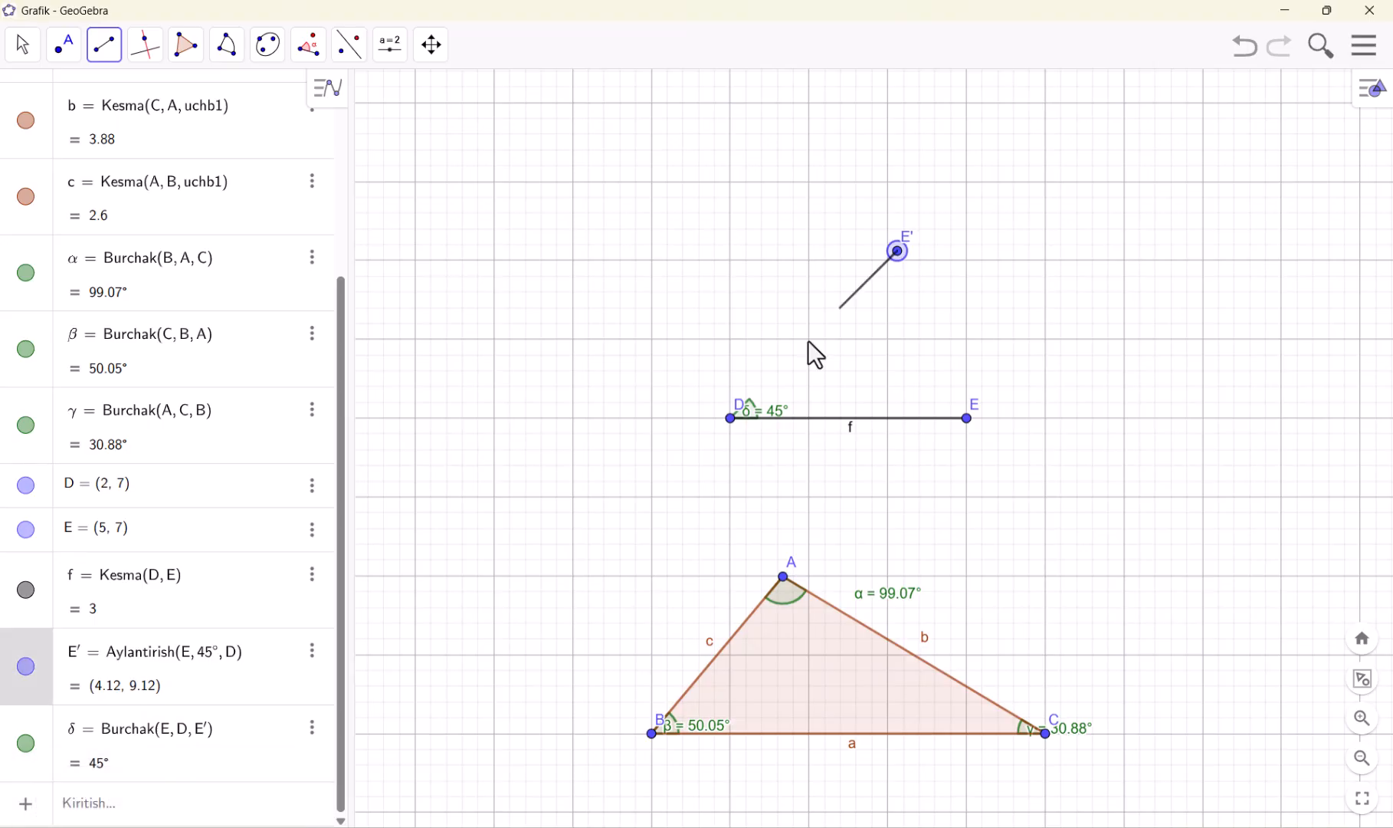
left_click(747, 422)
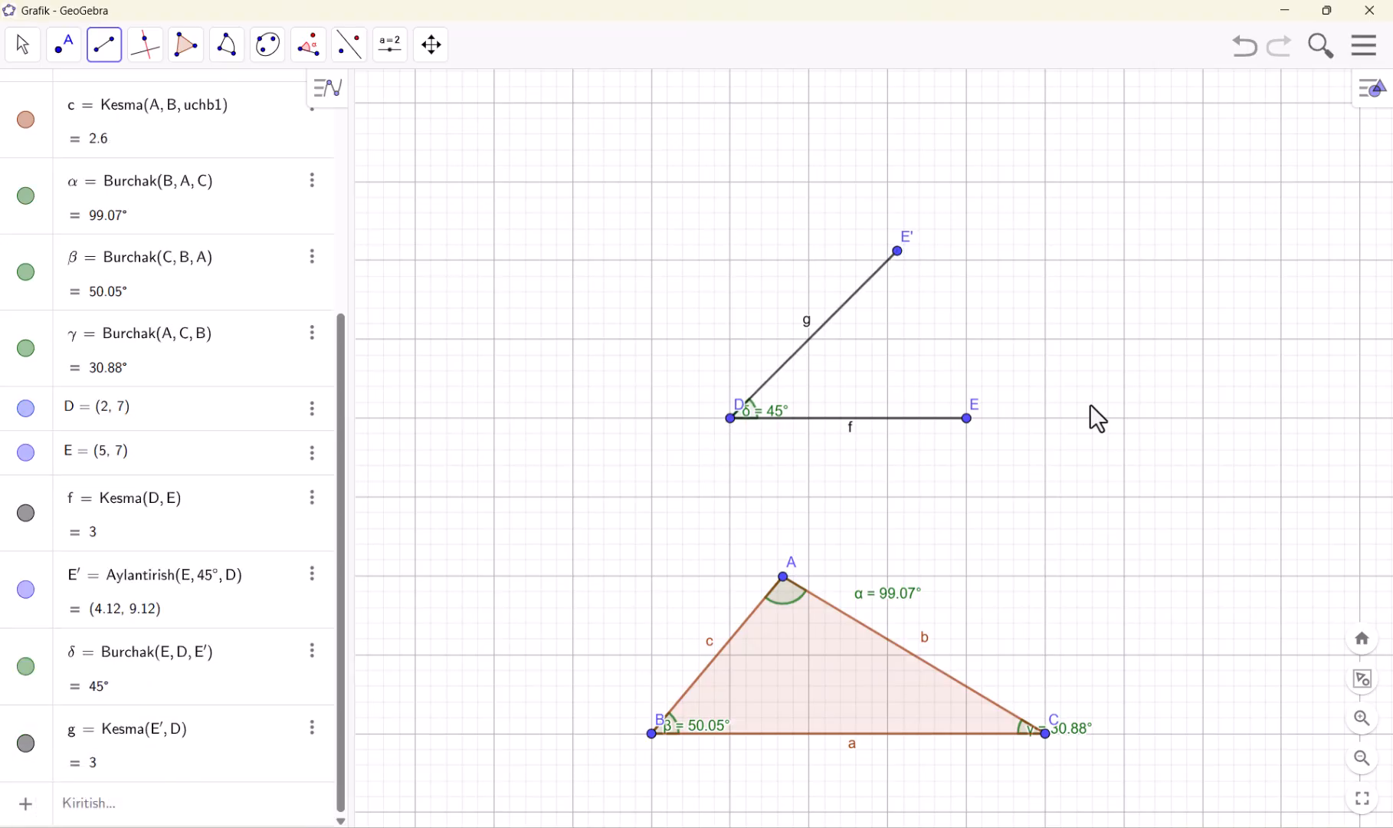
Draw a horizontal segment with the Kesma tool from (-6, 11) to (-2, 11) in an empty area of the plane
left_click(17, 44)
left_click_drag(647, 205, 1119, 534)
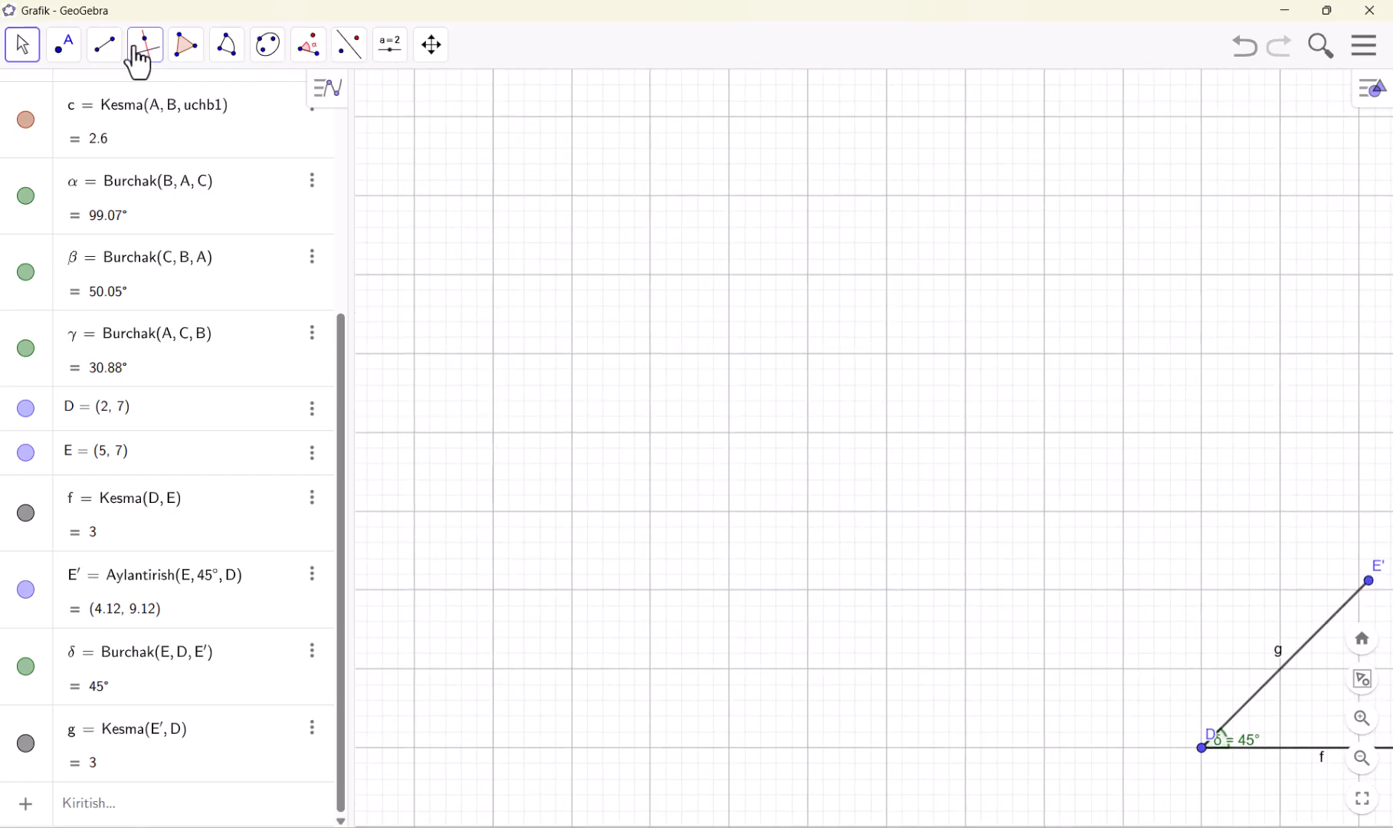
mouse_move(115, 67)
left_click(145, 136)
left_click(572, 431)
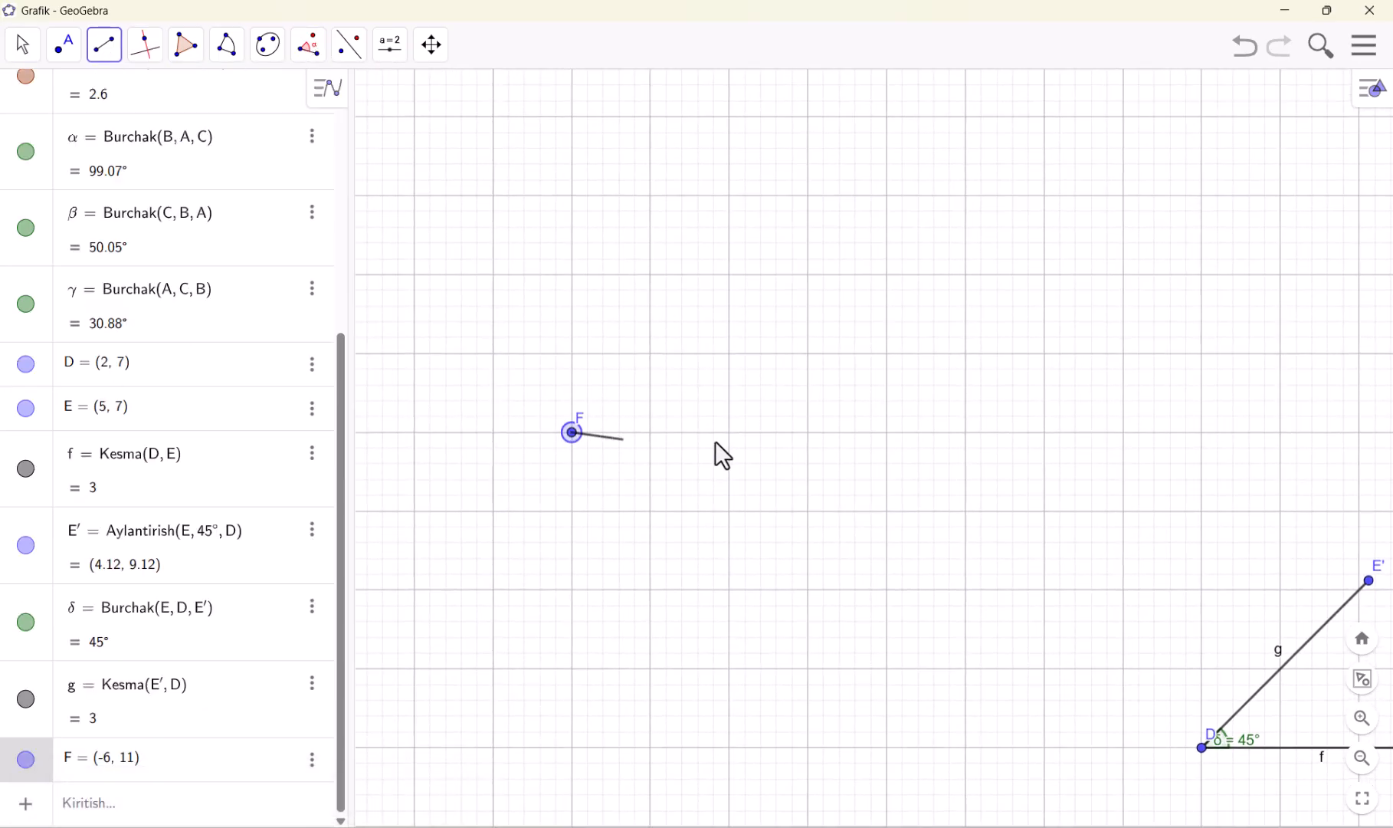
left_click(887, 432)
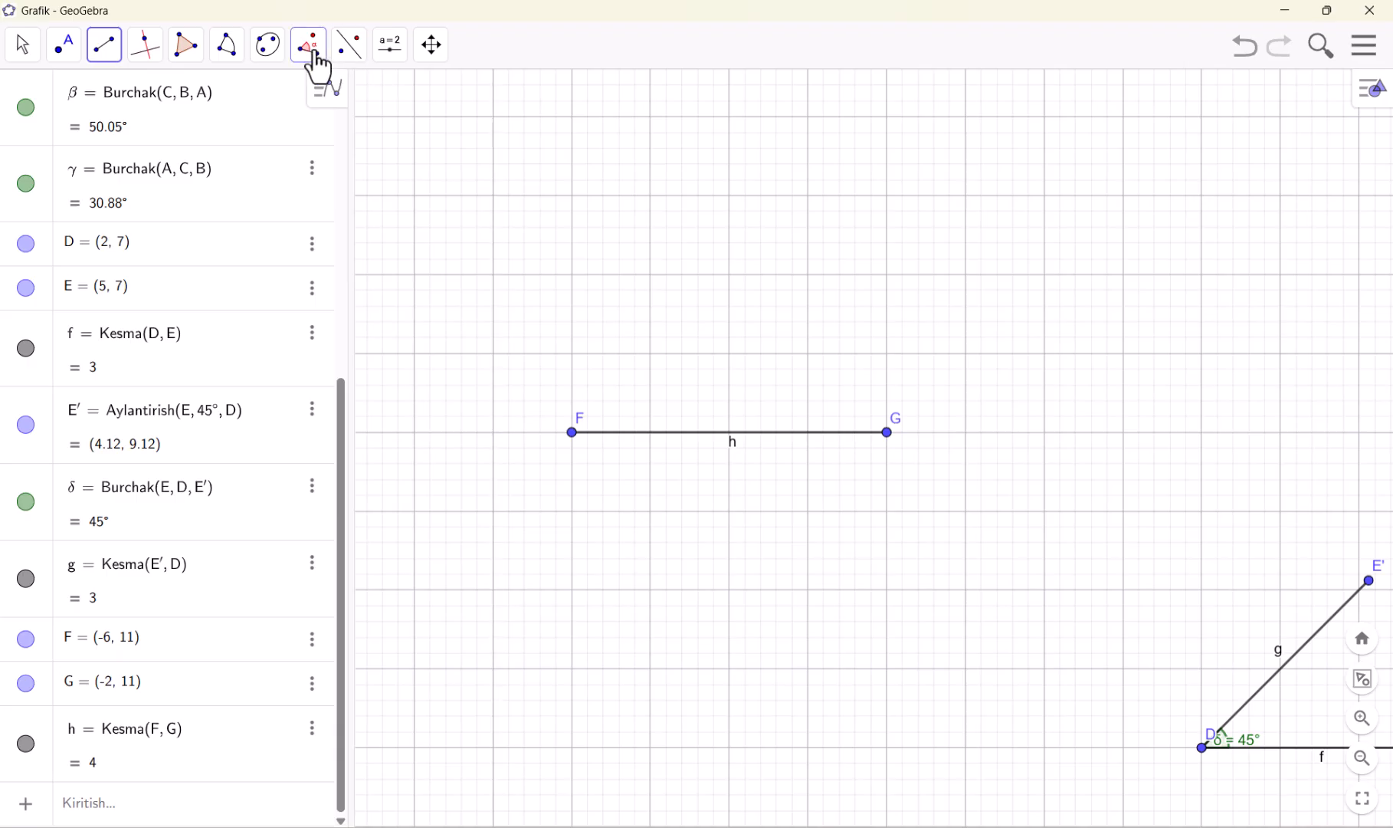
Create a 130° clockwise angle with the Berilgan o'lchamdagi burchak tool, using G as the leg point and F as the vertex, and undo it
mouse_move(316, 55)
left_click(351, 135)
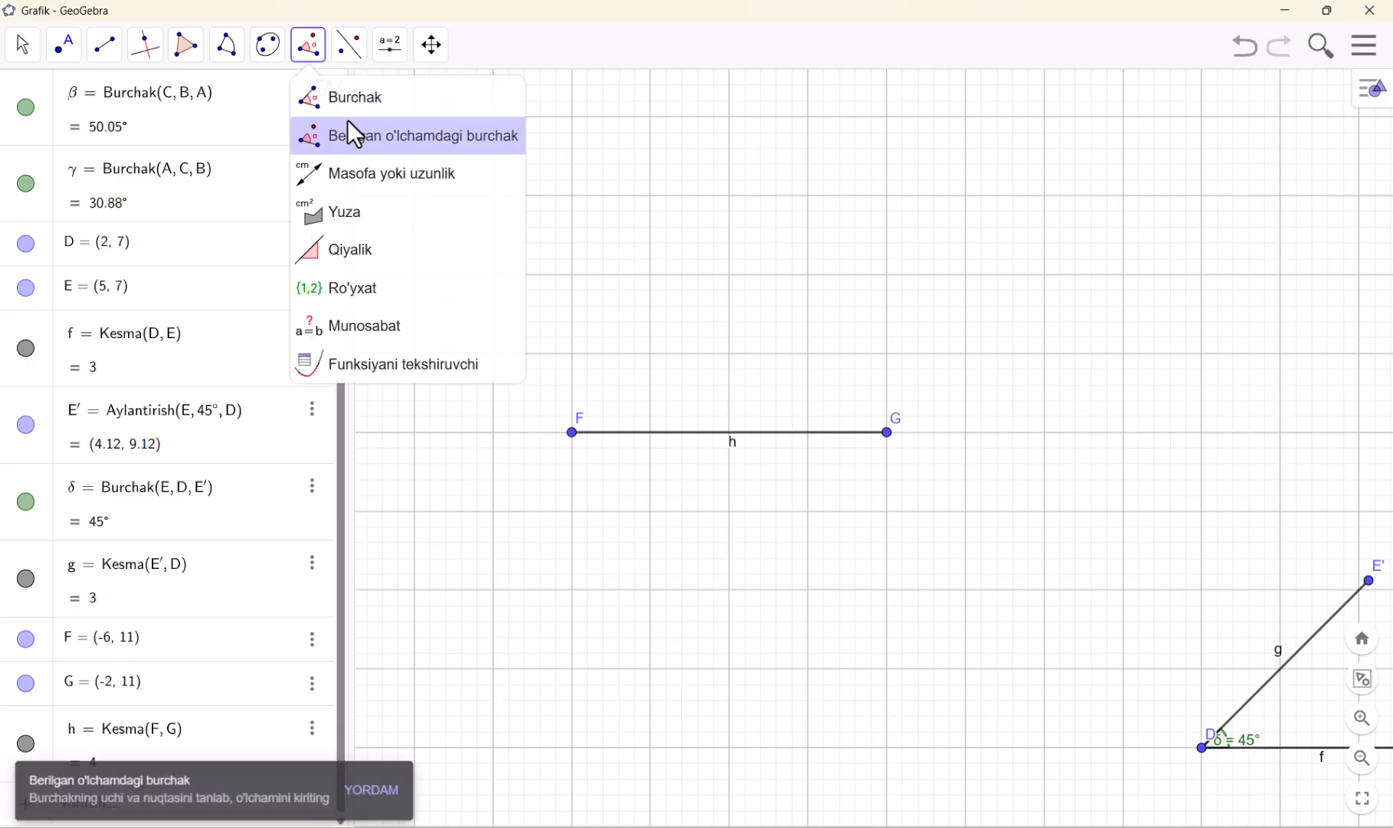
left_click(886, 432)
left_click(572, 432)
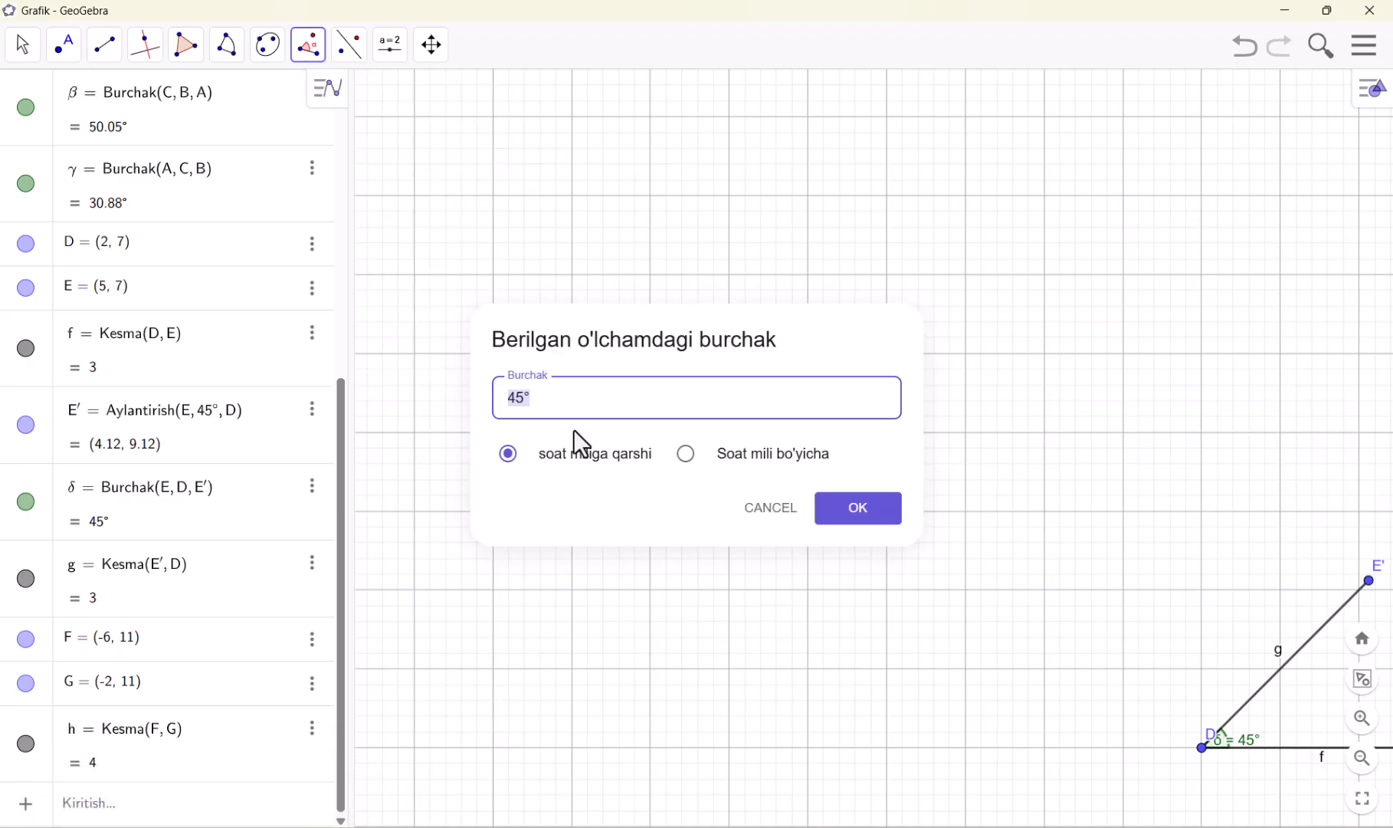
left_click(686, 453)
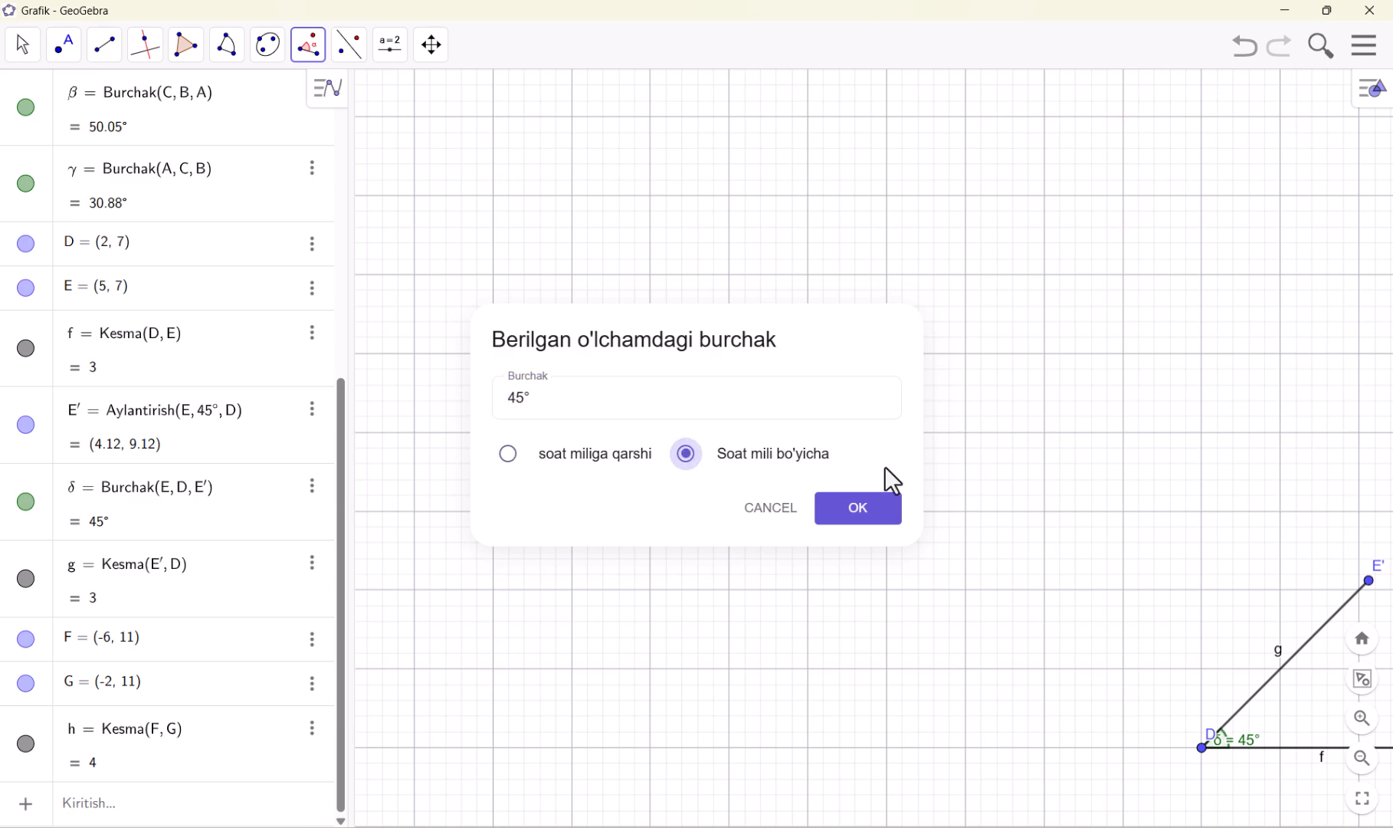
left_click_drag(589, 414, 451, 401)
type("130")
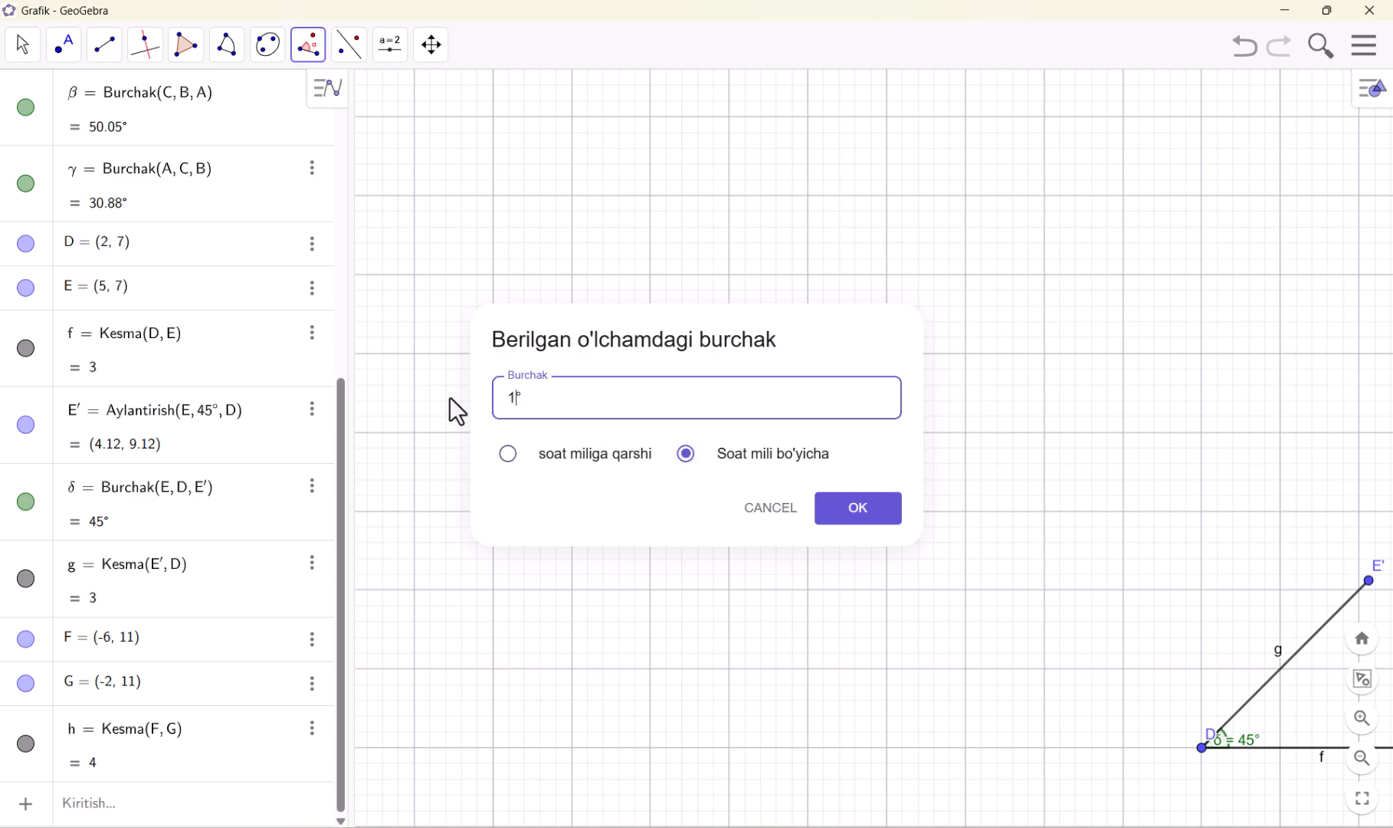
left_click(893, 512)
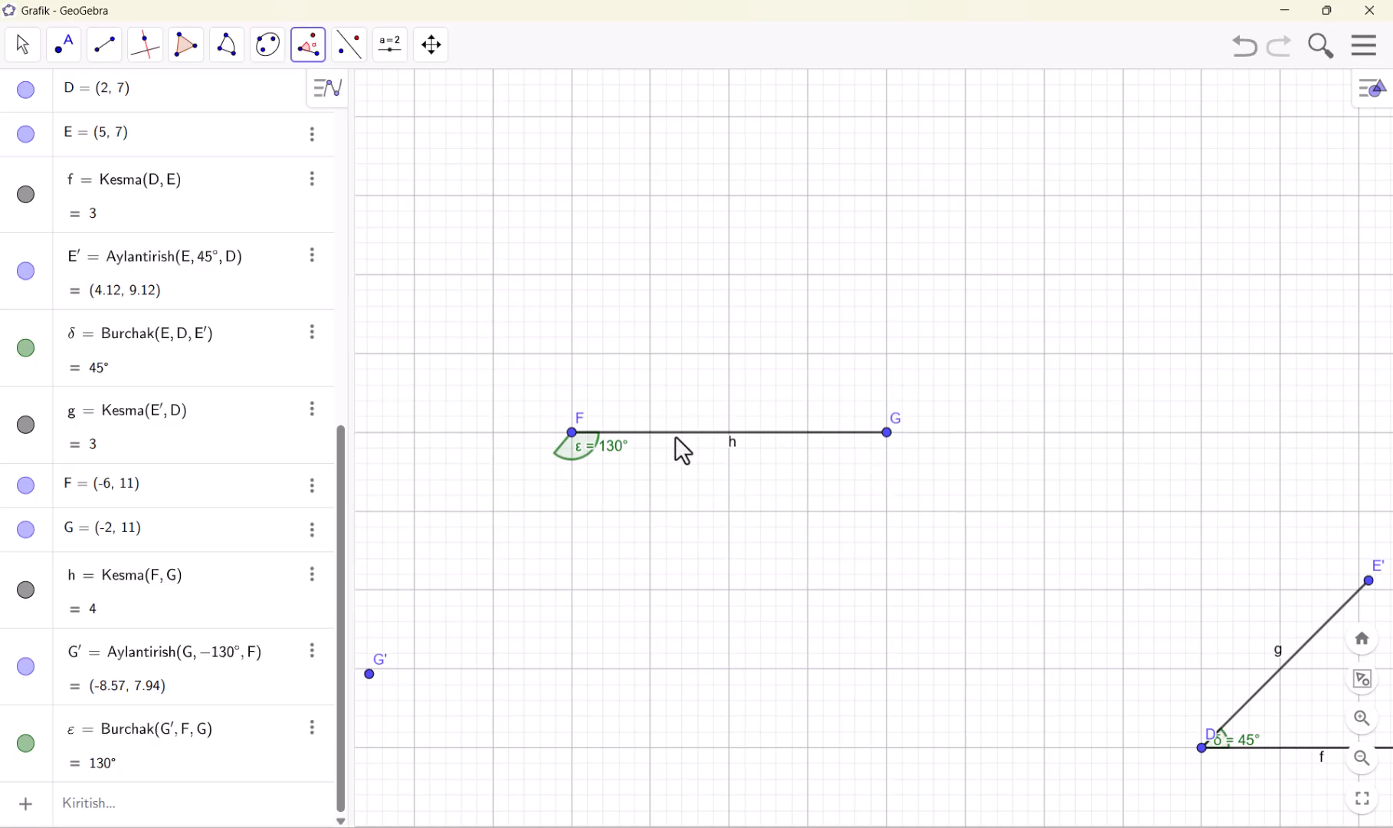
key("ctrl+z")
Create a 130° counterclockwise angle with the Berilgan o'lchamdagi burchak tool, using G as the leg point and F as the vertex
left_click(308, 46)
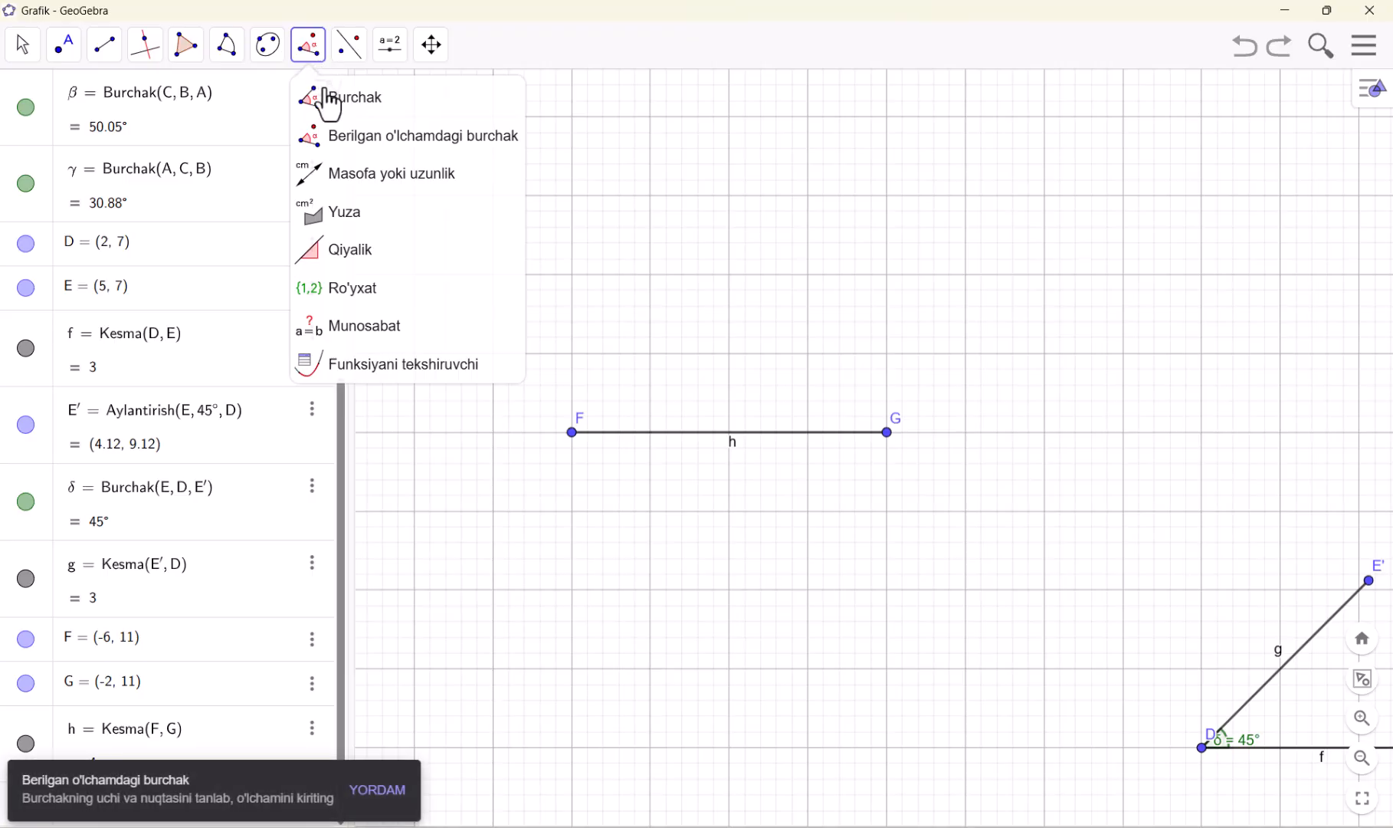
left_click(352, 138)
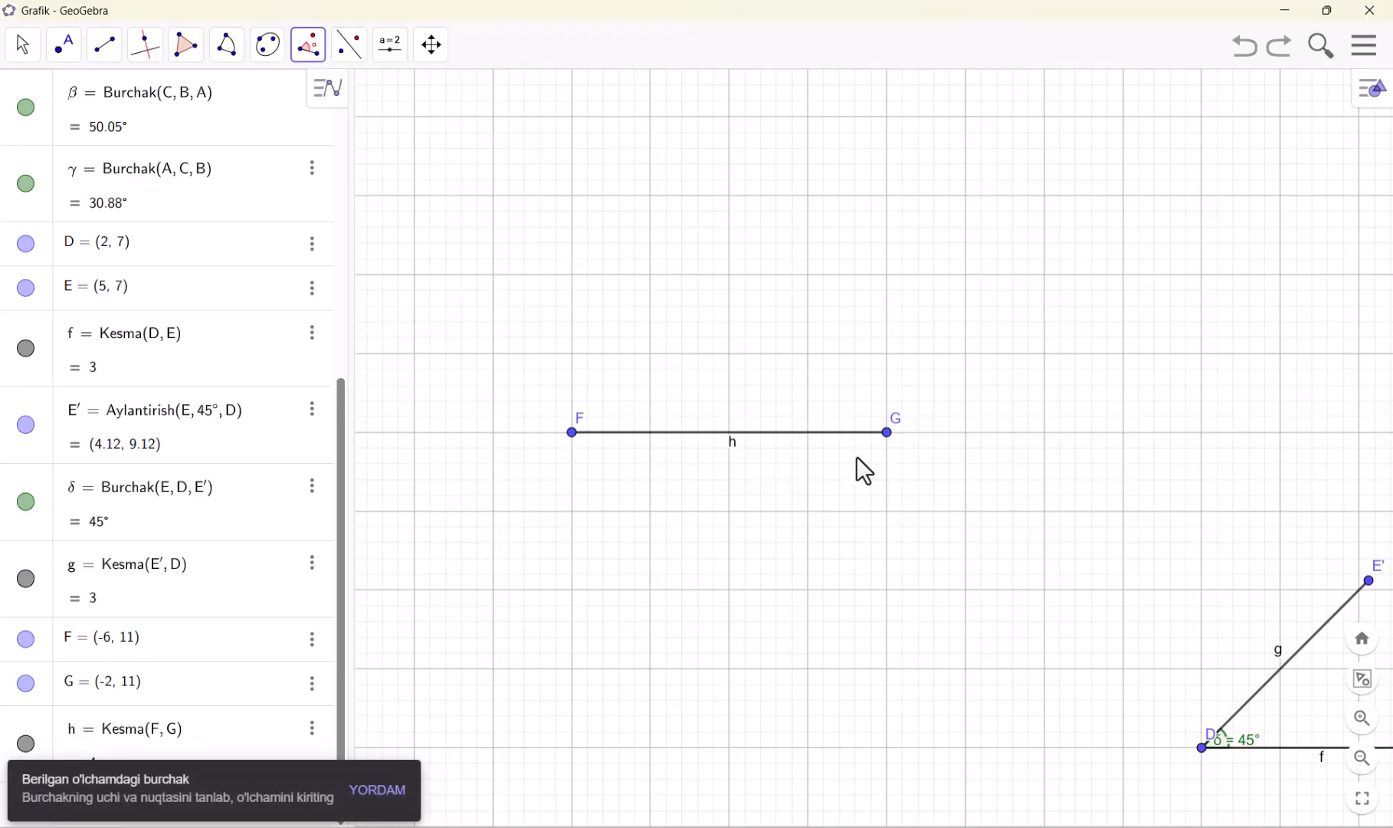
left_click(887, 433)
left_click(573, 433)
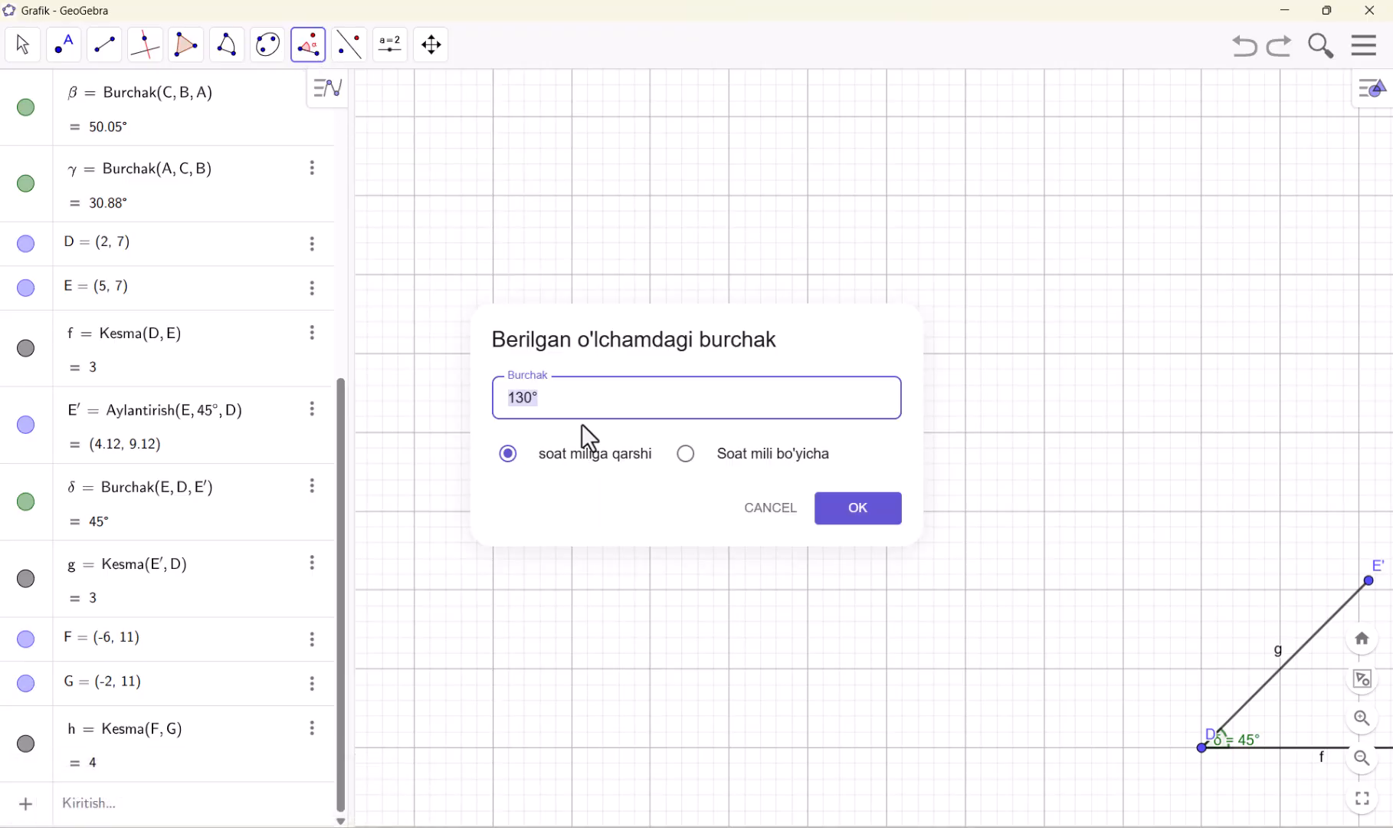
left_click(851, 508)
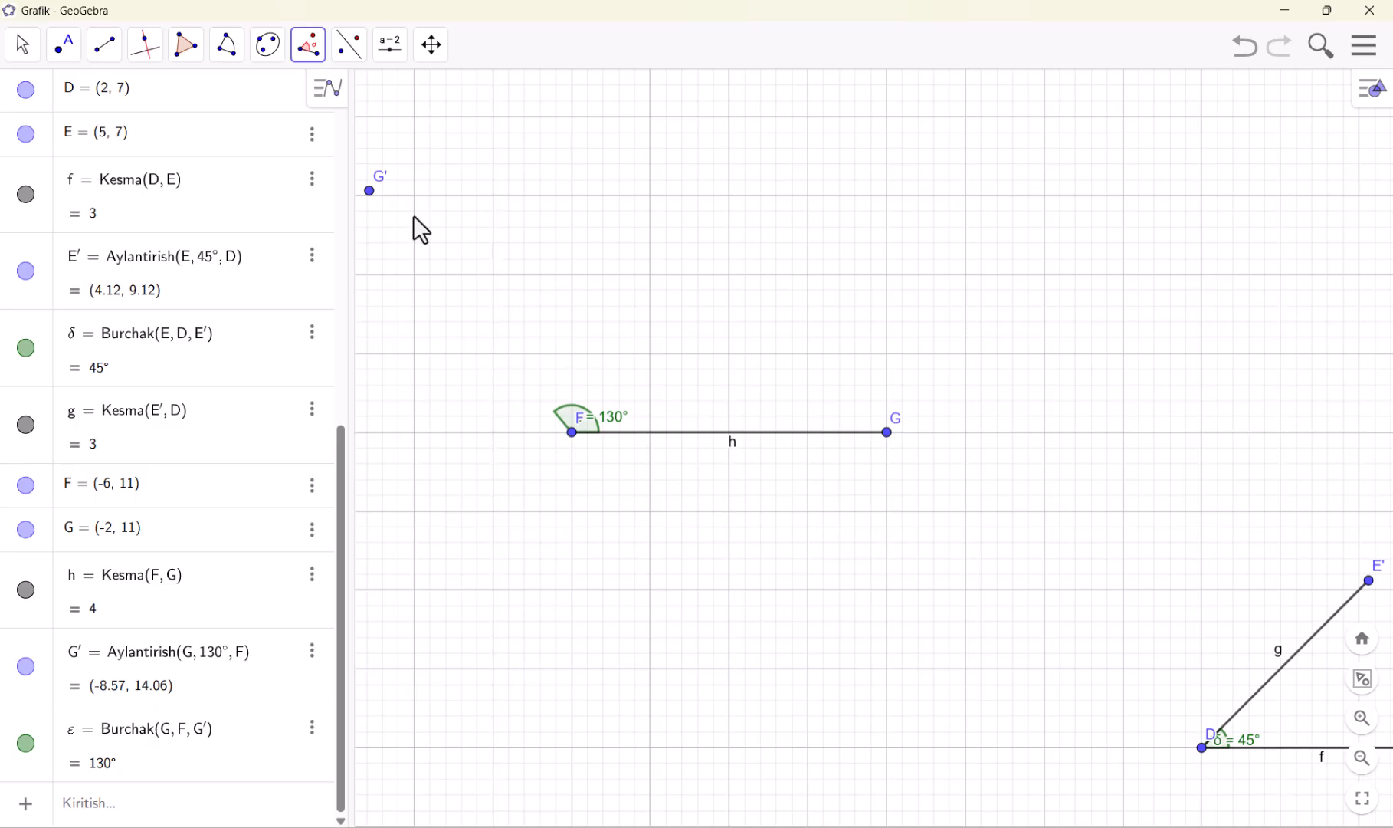
Undo the 130° and 45° angle constructions, their segments and the latest moves of the triangle's vertex A
left_click(311, 57)
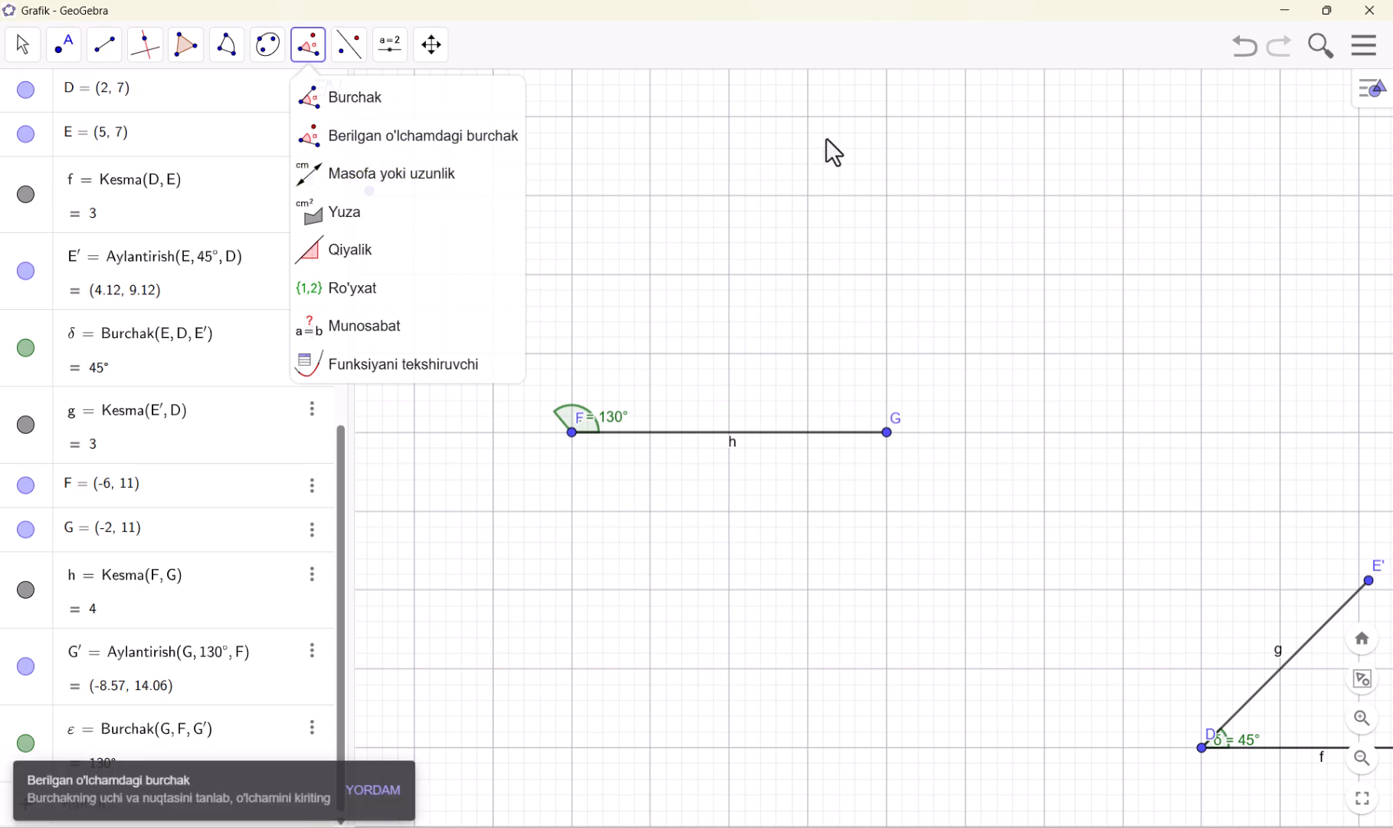
left_click(1253, 52)
left_click(1253, 52)
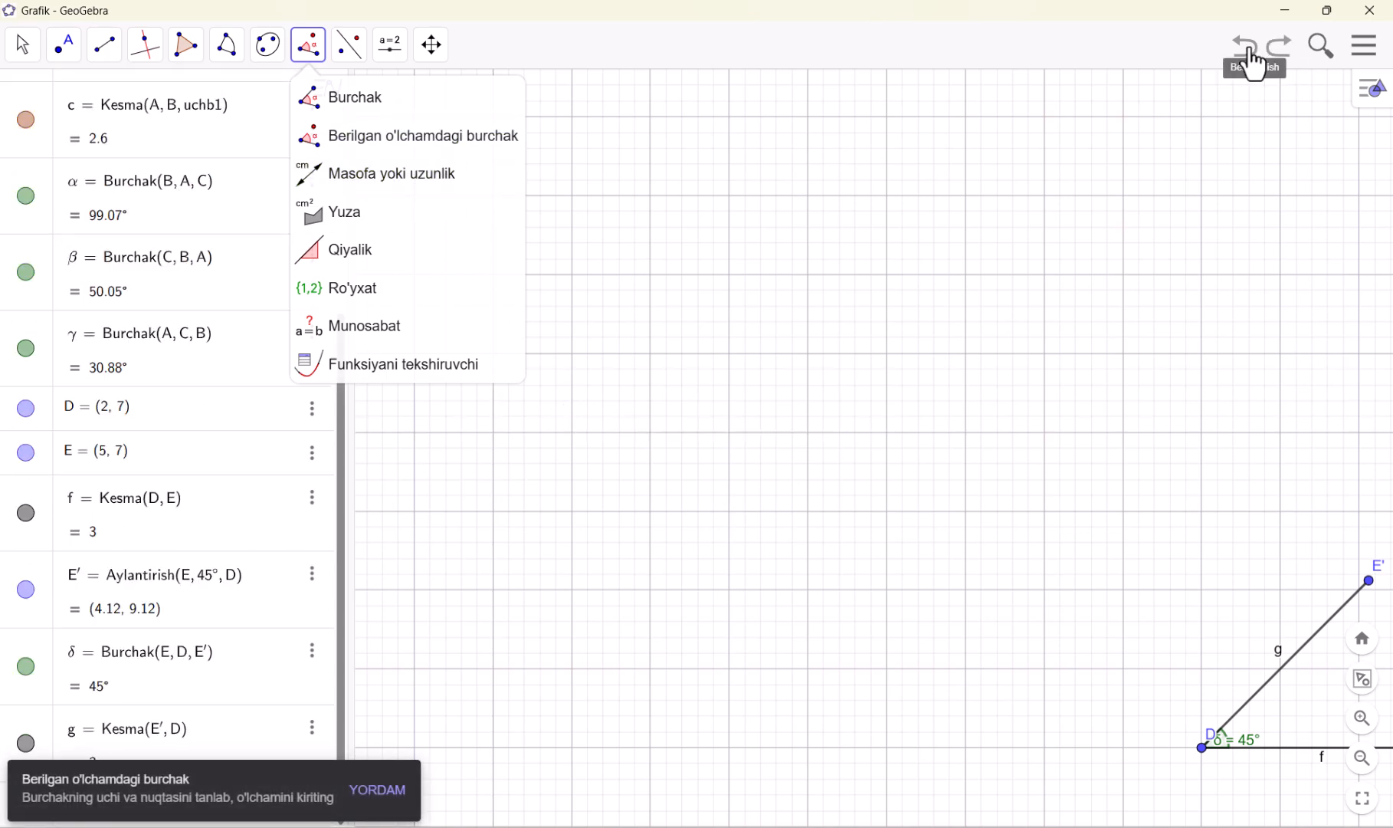
left_click(1253, 52)
left_click(1251, 53)
left_click(1252, 52)
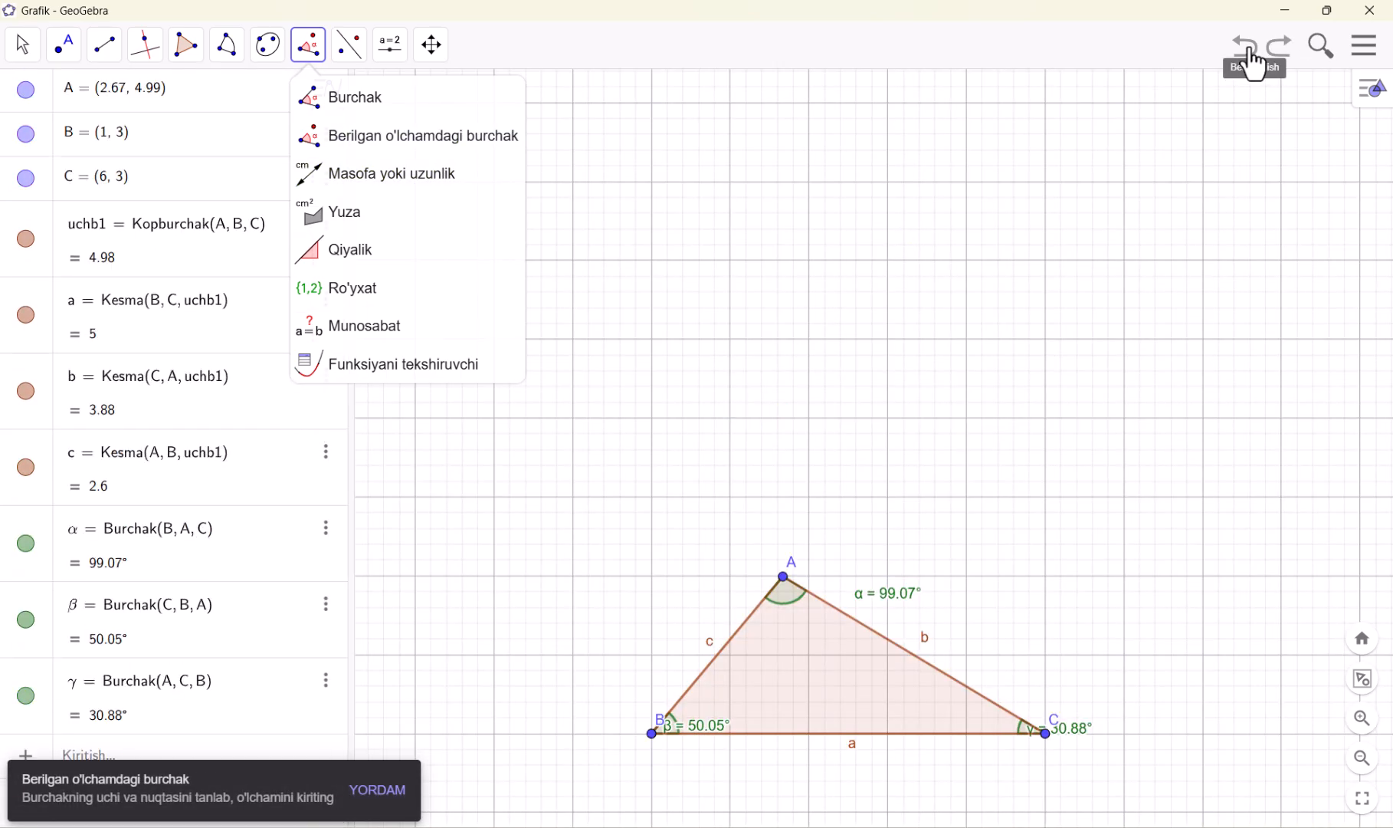
left_click(1251, 52)
left_click(1251, 52)
left_click(1253, 58)
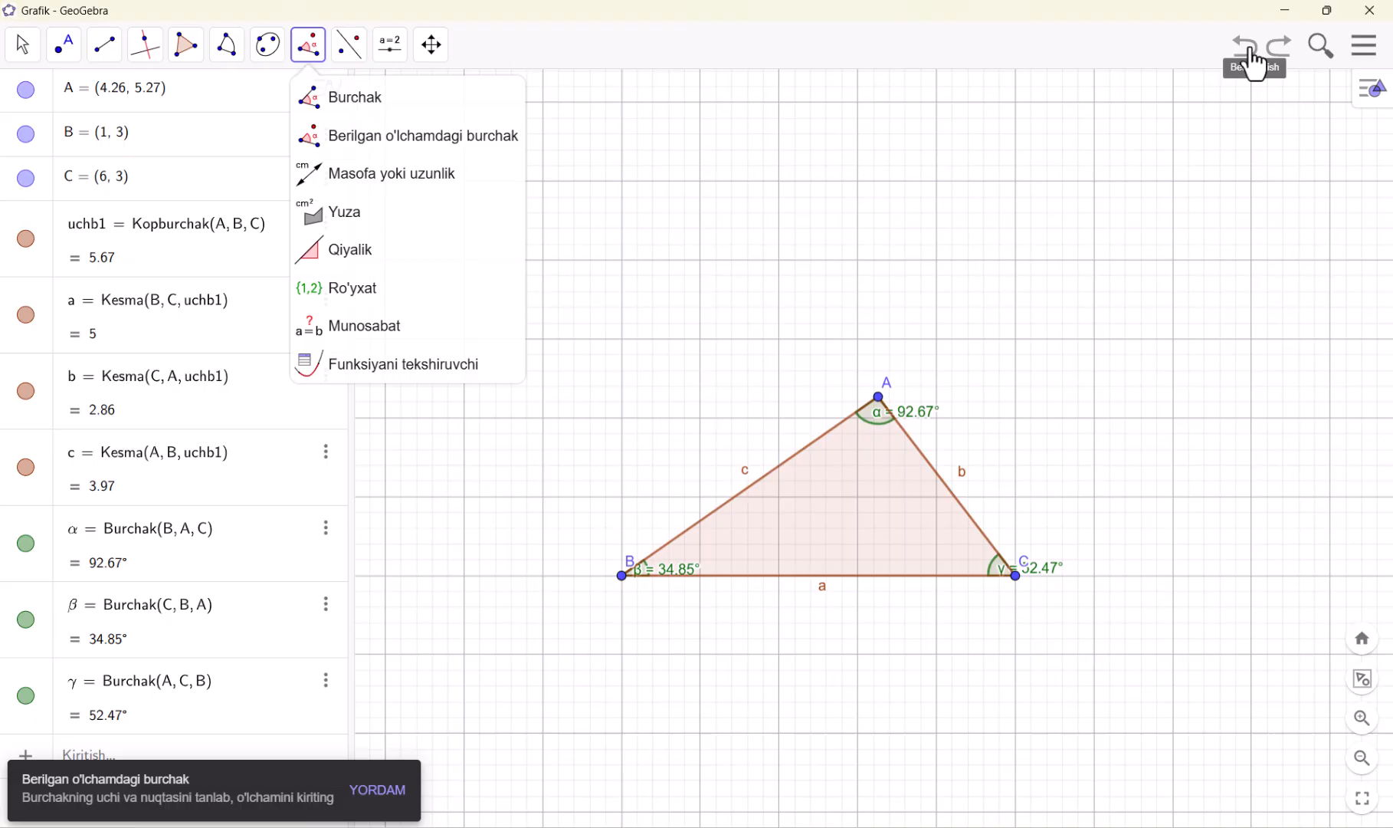
Start a new blank construction, discarding the unsaved changes, and hide the coordinate axes
left_click(1363, 48)
left_click(1193, 117)
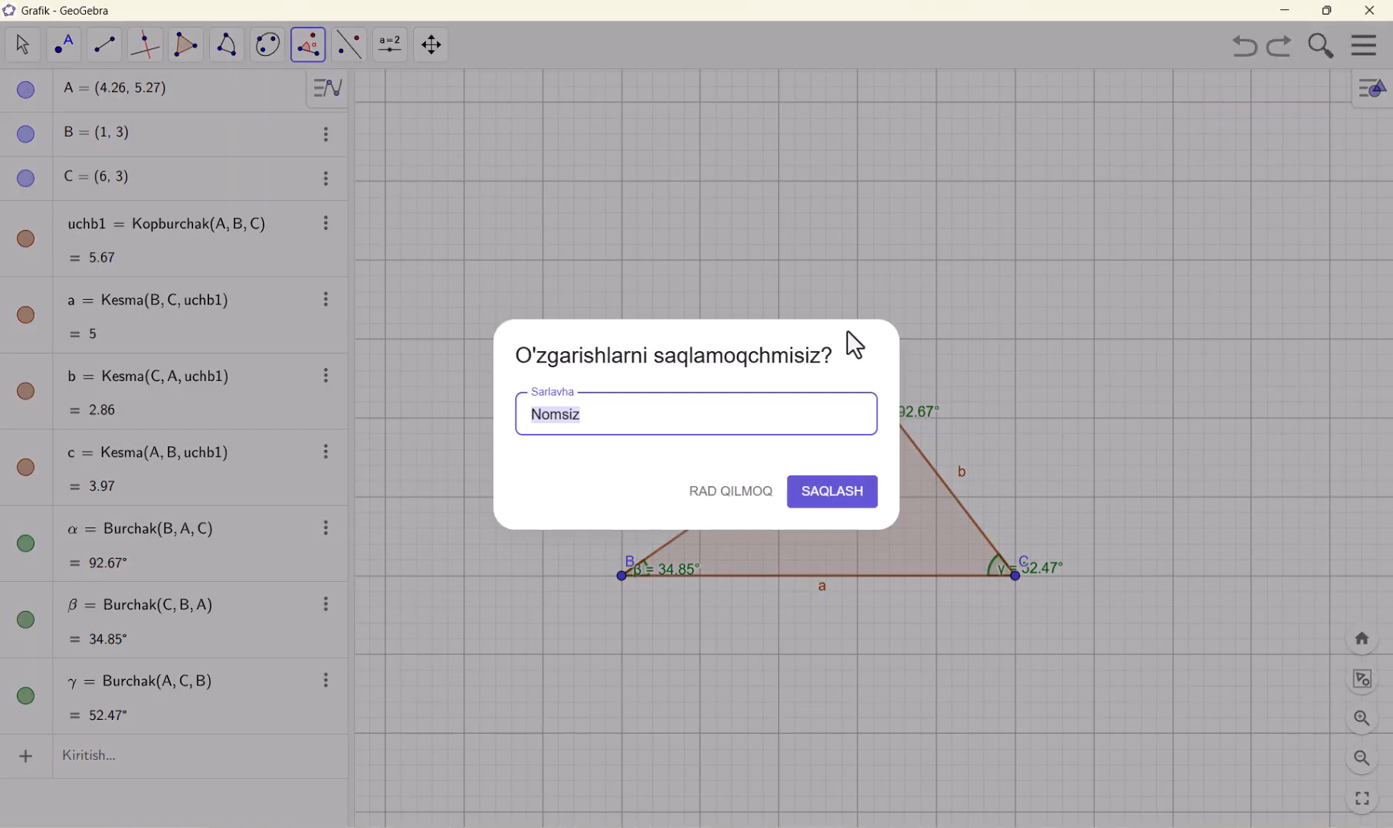
left_click(721, 490)
left_click(1197, 341)
right_click(1029, 247)
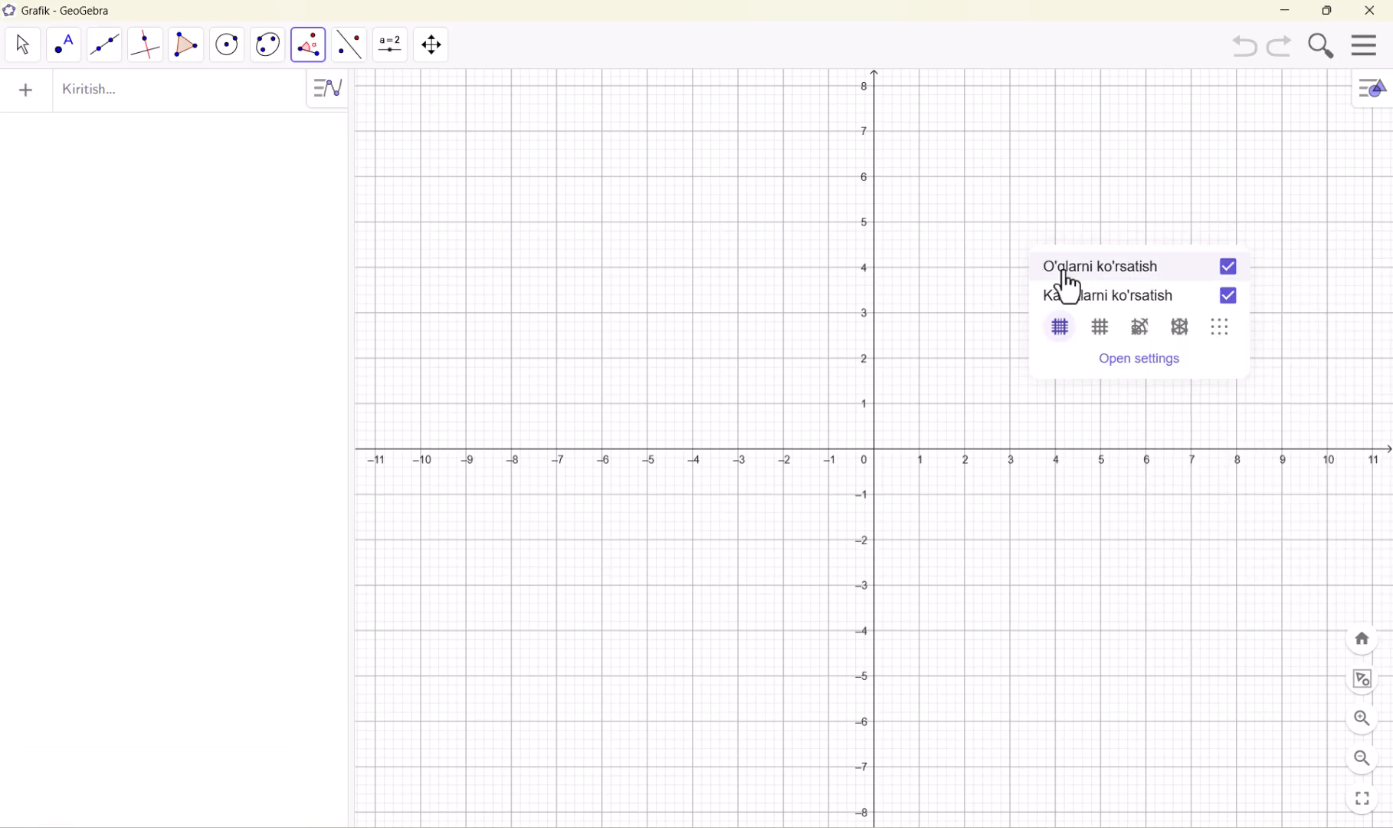
left_click(1073, 265)
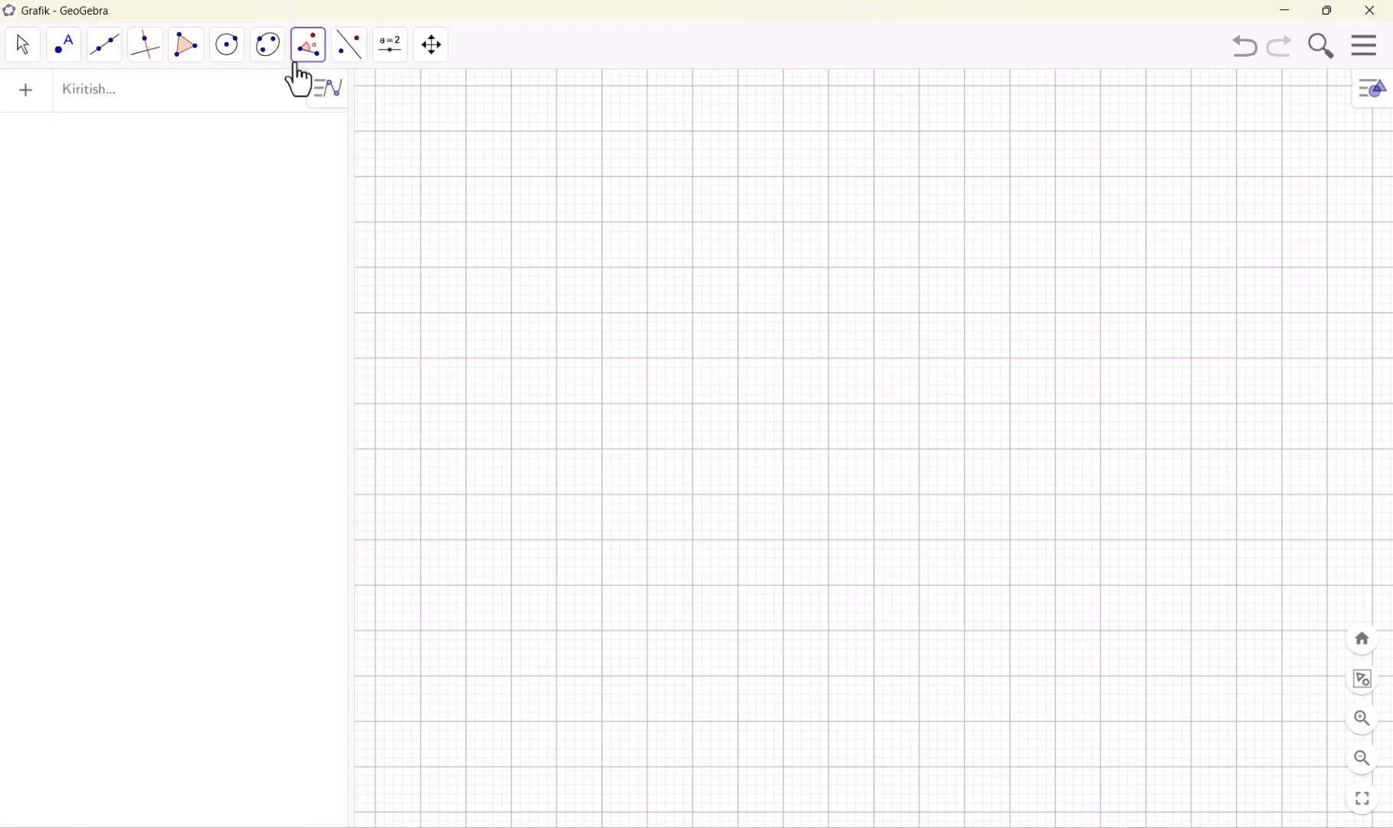
Draw a square with the Ko'pburchak tool through (-4, 6), (0, 6), (0, 2) and (-4, 2)
left_click(188, 47)
left_click(210, 98)
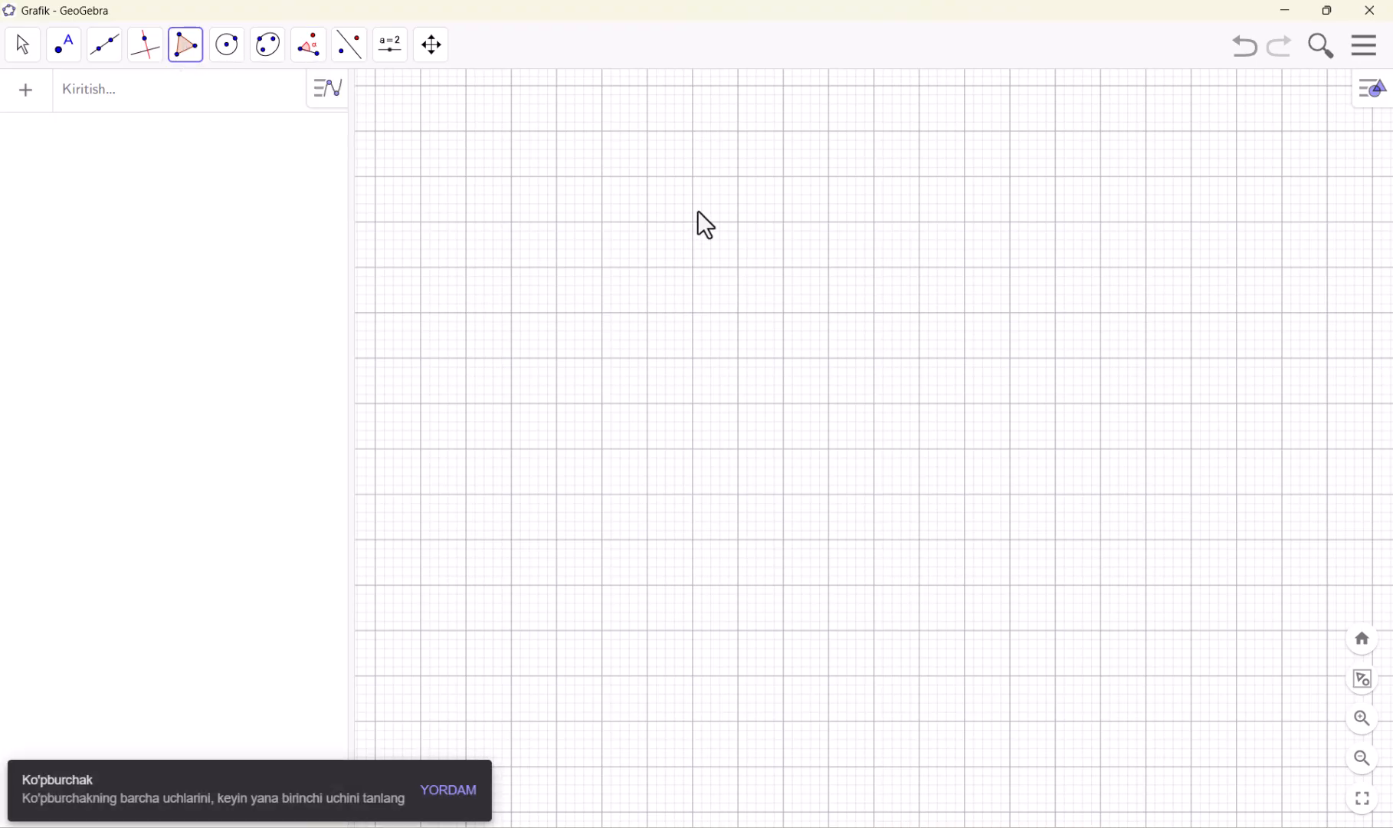
left_click(692, 178)
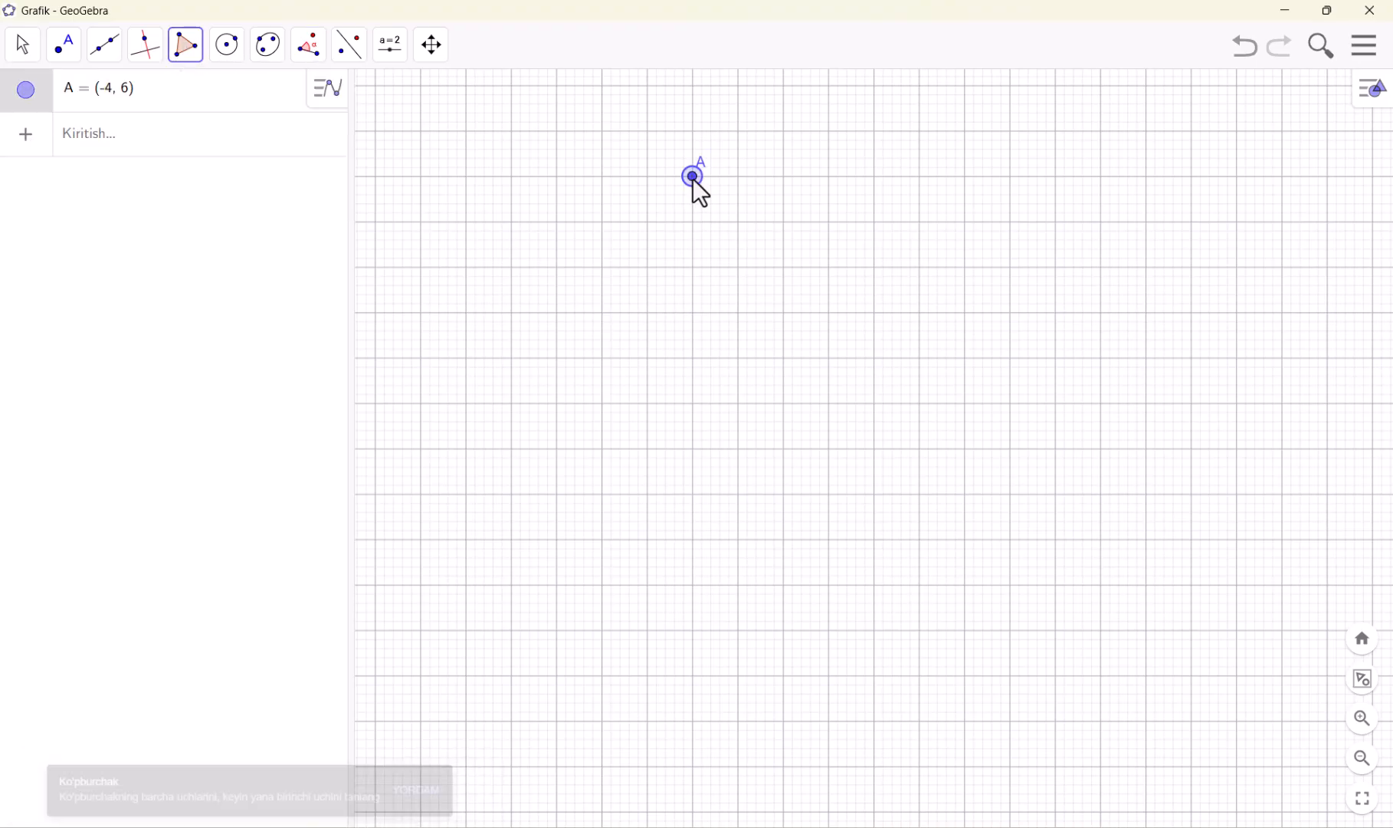
left_click(875, 177)
left_click(874, 357)
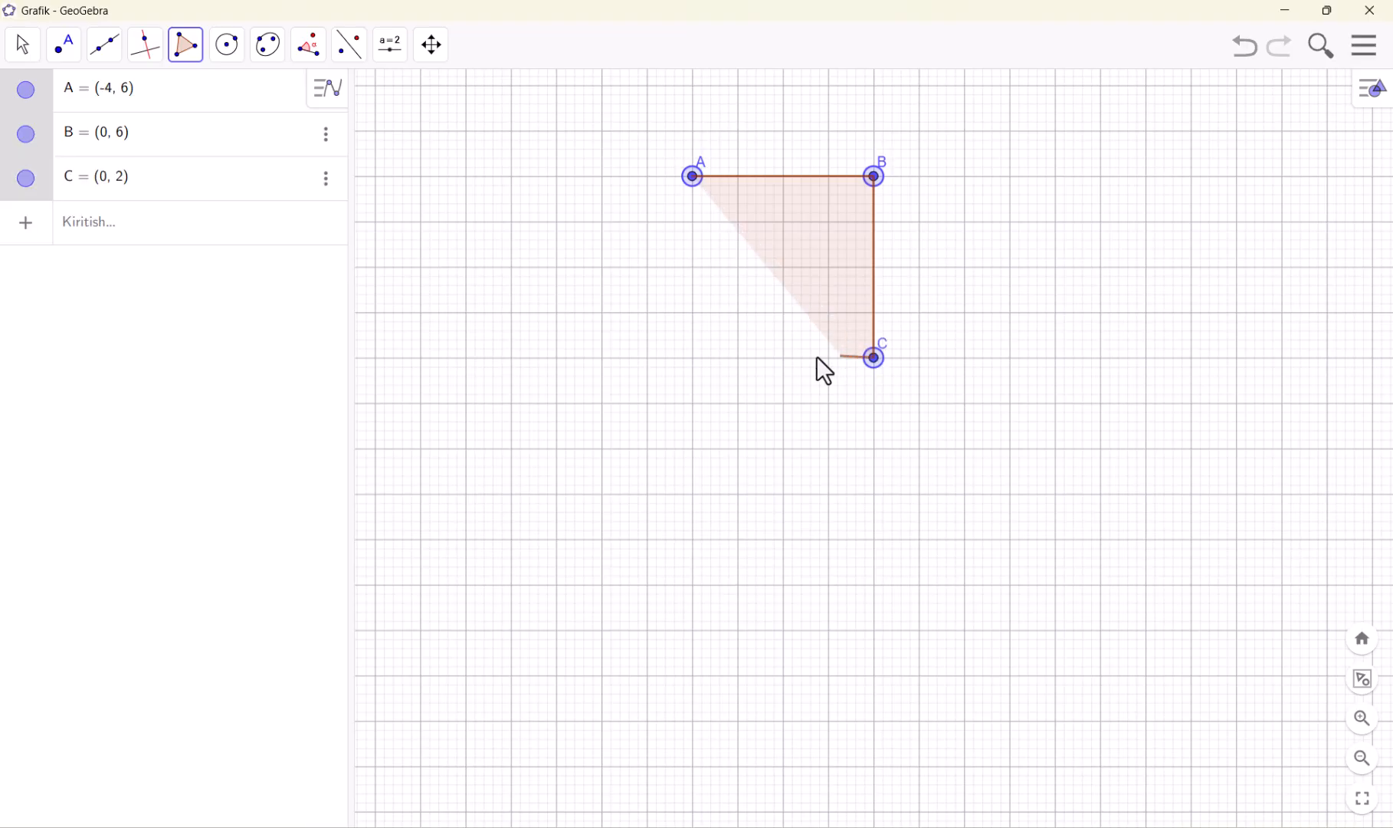
left_click(693, 357)
left_click(692, 177)
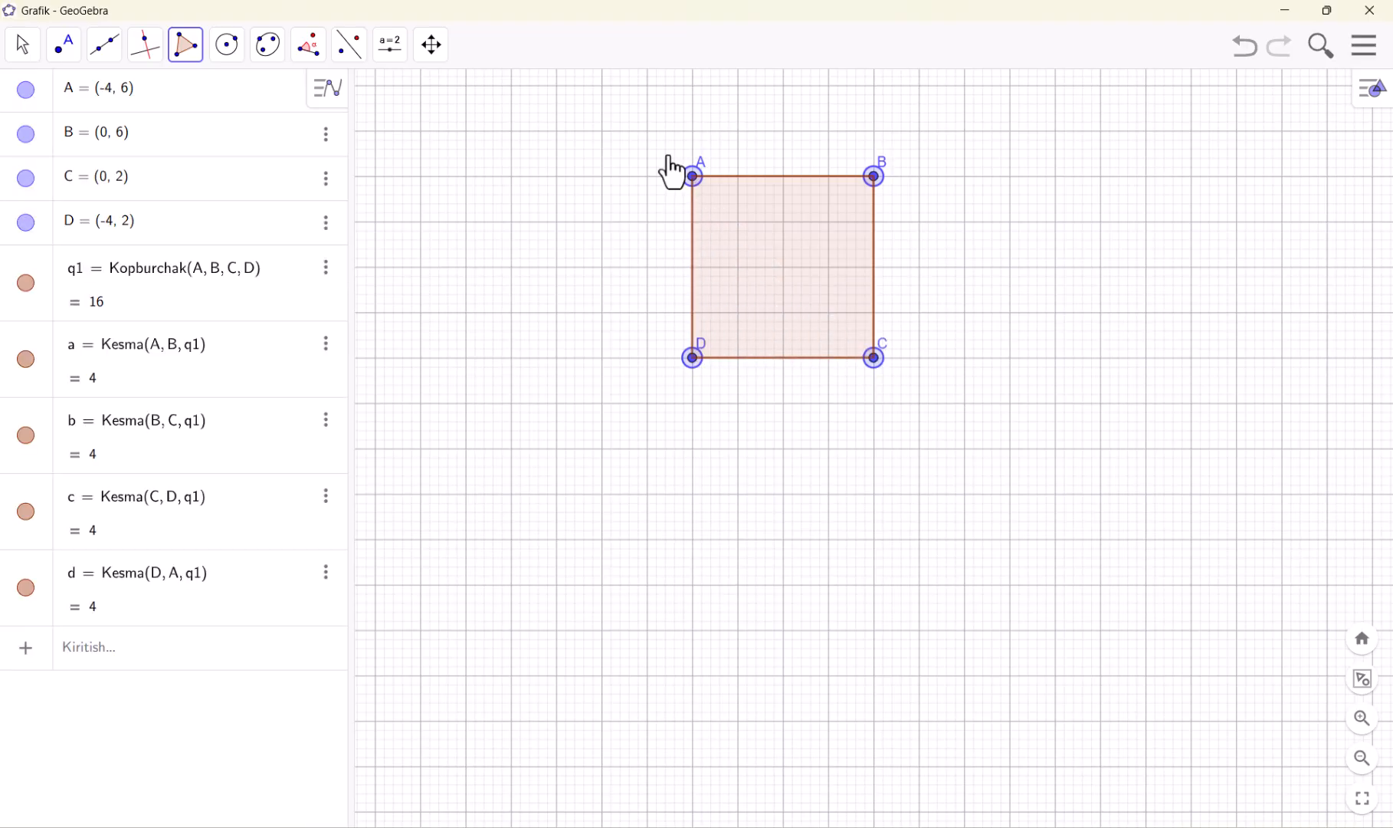
Measure the square's side lengths and the distance from C to A with the Masofa yoki uzunlik tool
left_click(302, 55)
left_click(360, 176)
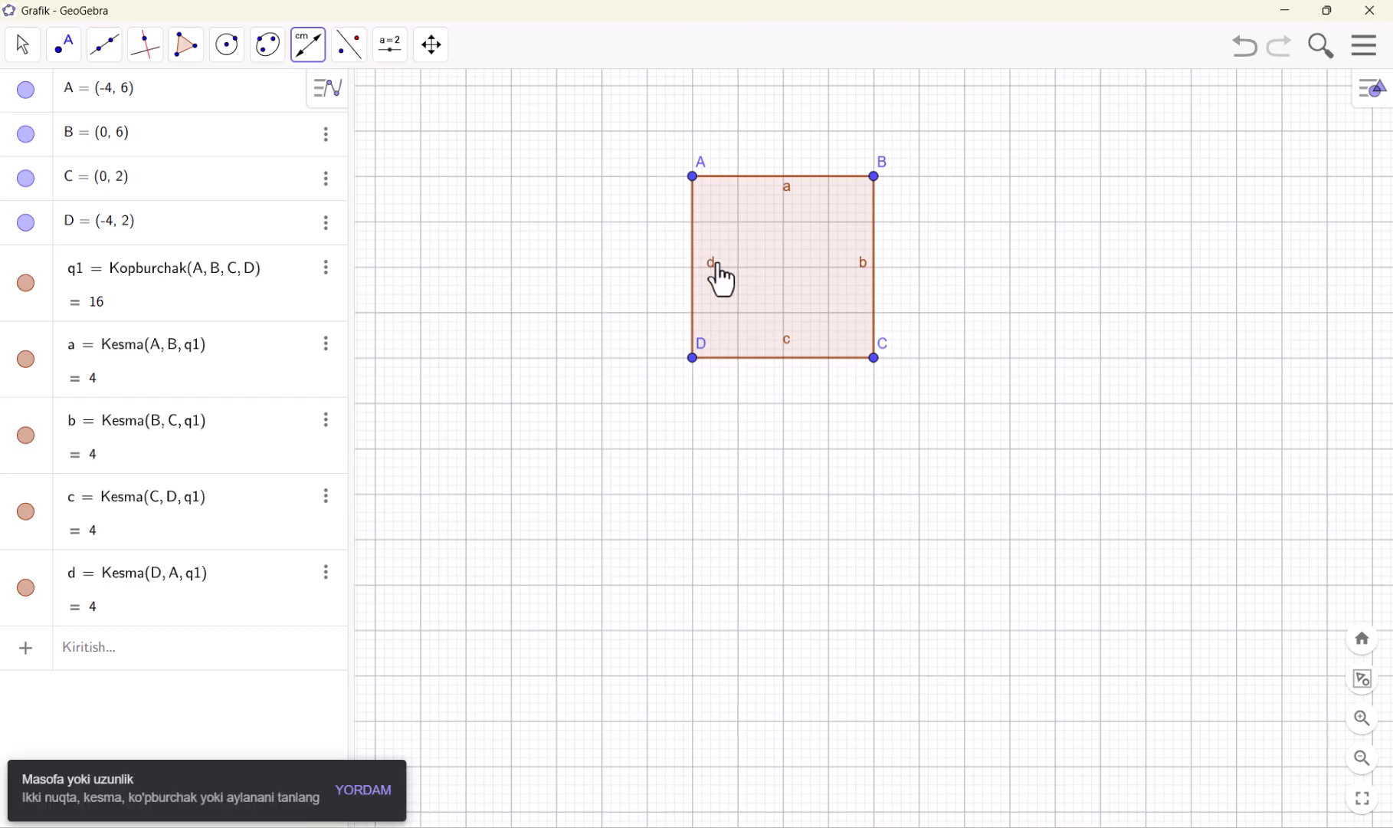
left_click(695, 248)
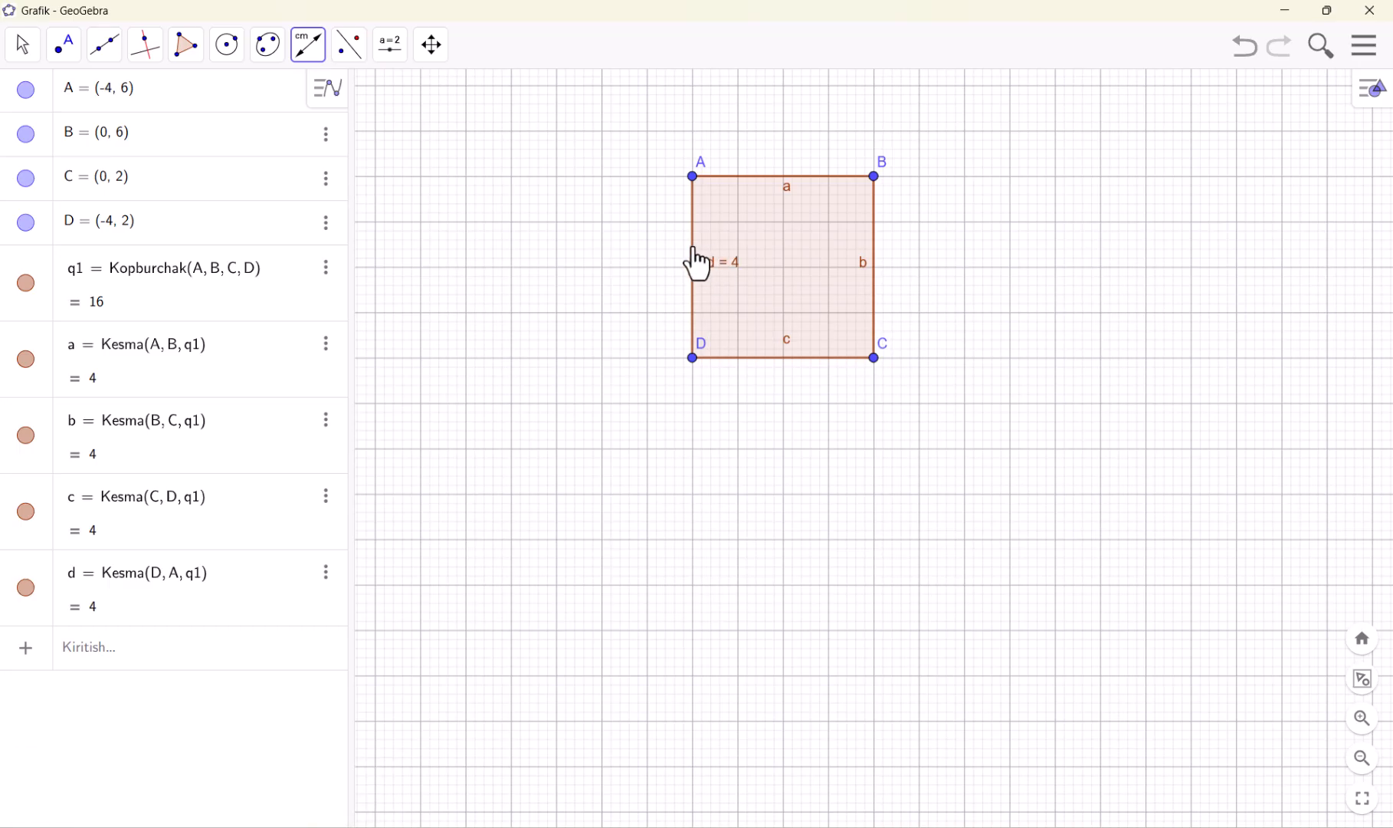
left_click(810, 177)
left_click(875, 360)
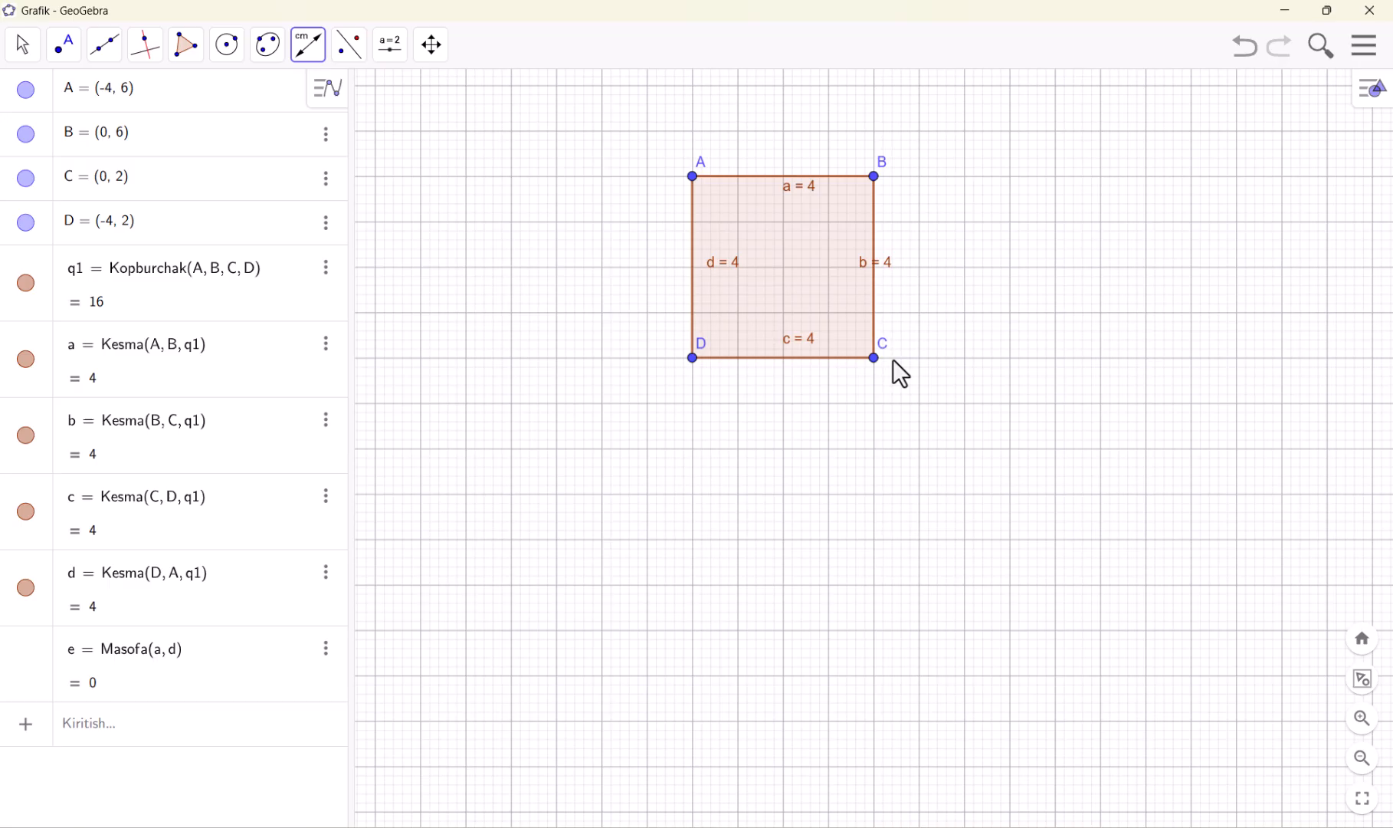
left_click(693, 177)
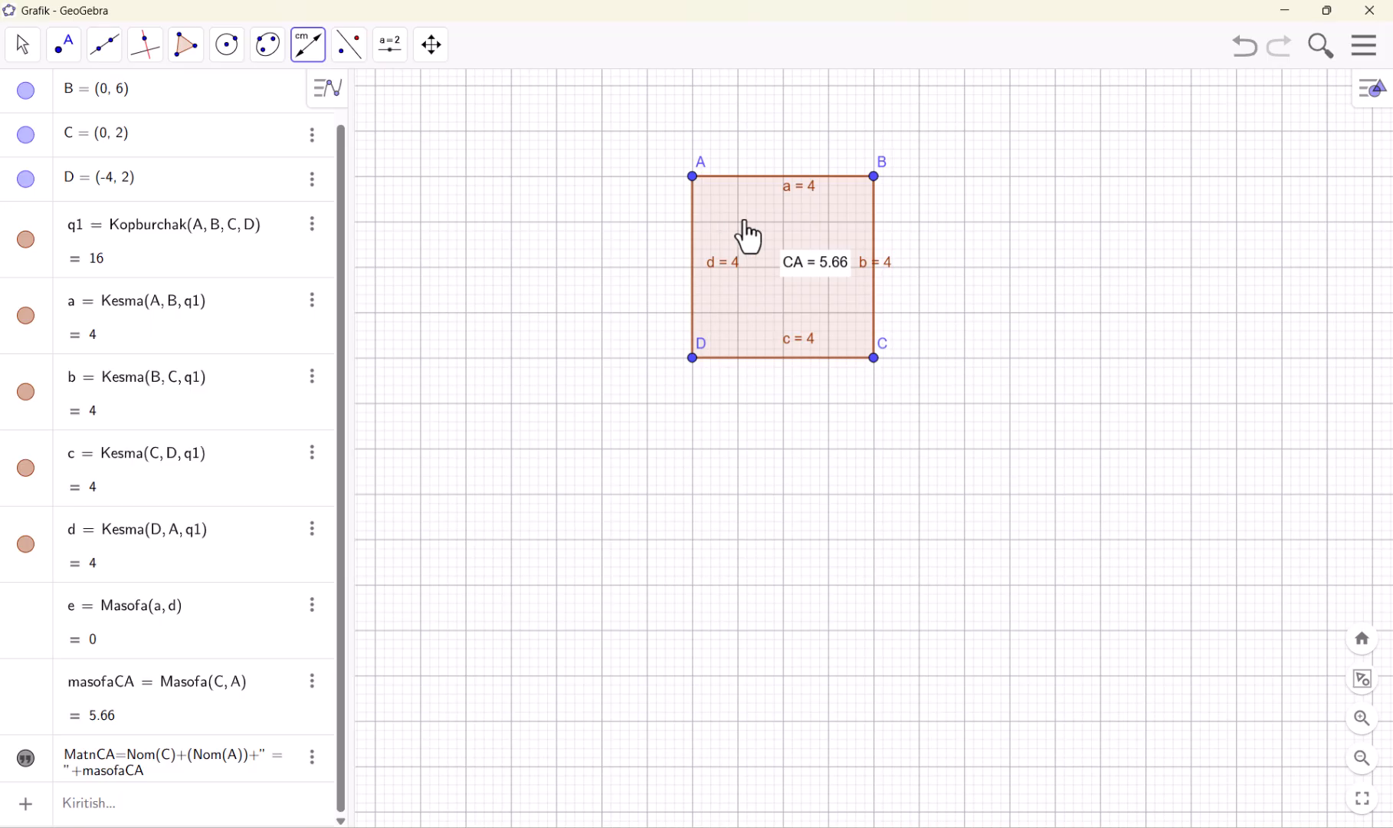
Undo the distance and side length measurements on the square
left_click(325, 66)
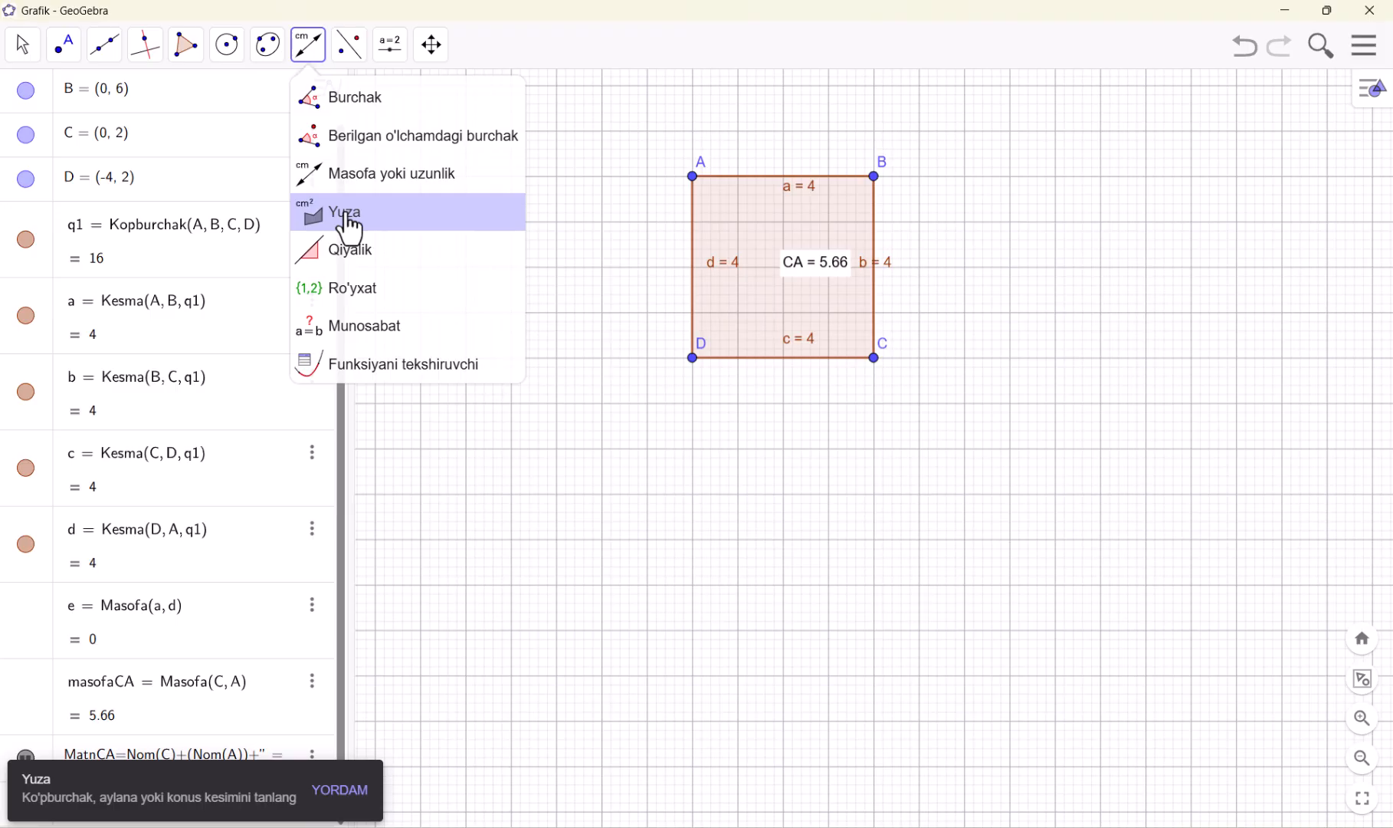
left_click(1259, 69)
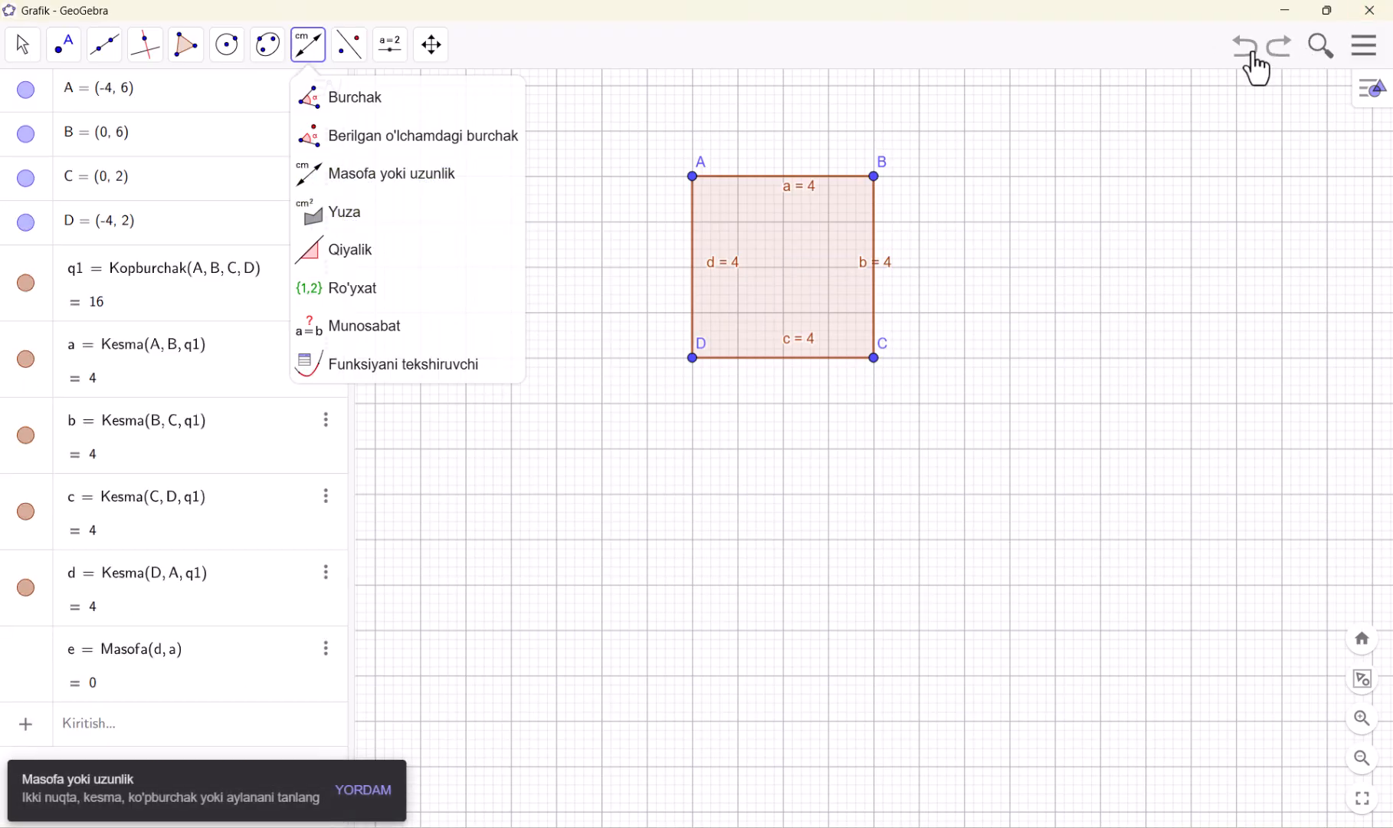
left_click(1259, 69)
left_click(1259, 69)
left_click(1259, 69)
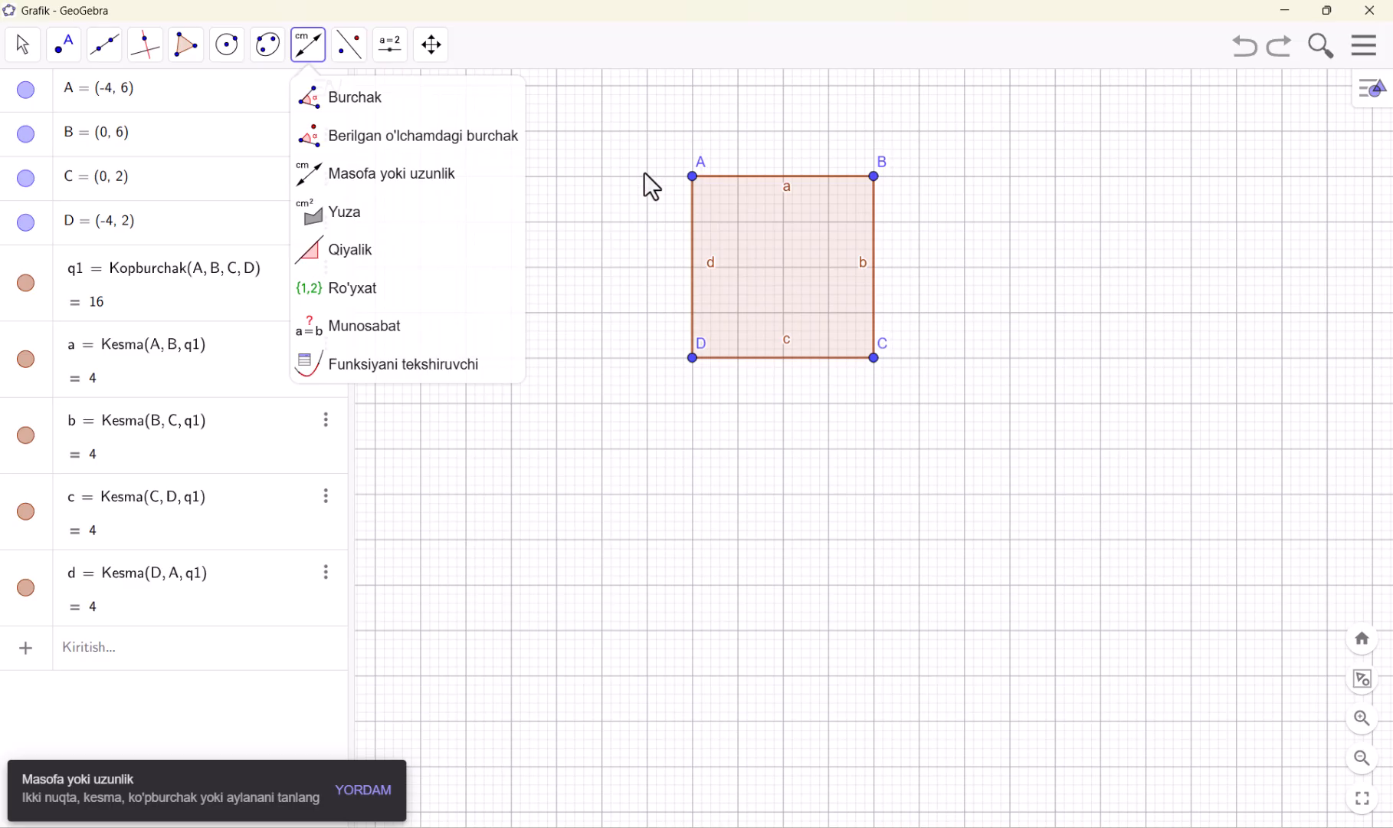
Add an area label to square ABCD with the Yuza tool
left_click(420, 213)
left_click(784, 265)
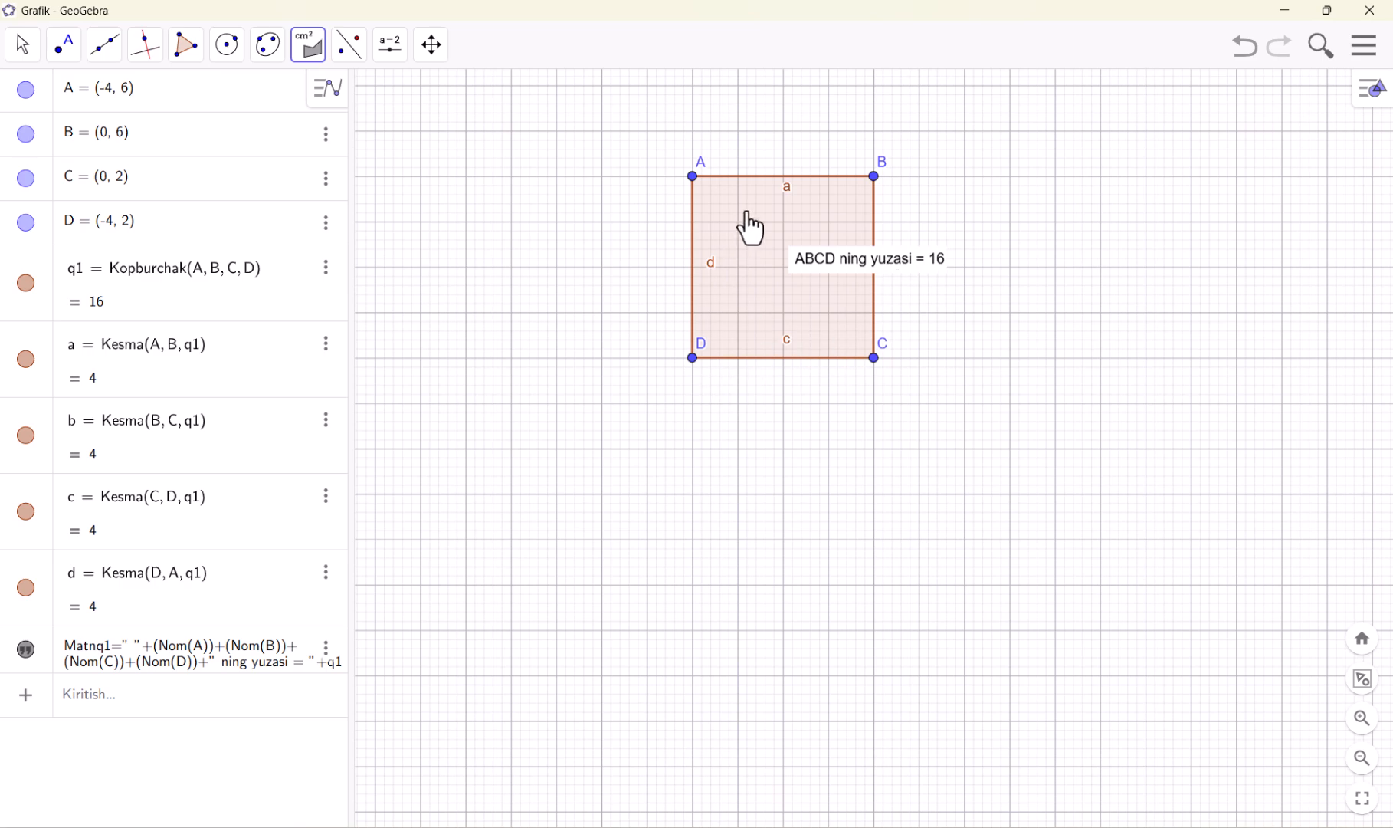
Draw a straight line with the To'g'ri chiziq tool through (-3, -5) and (1, -2), below the square
left_click(308, 47)
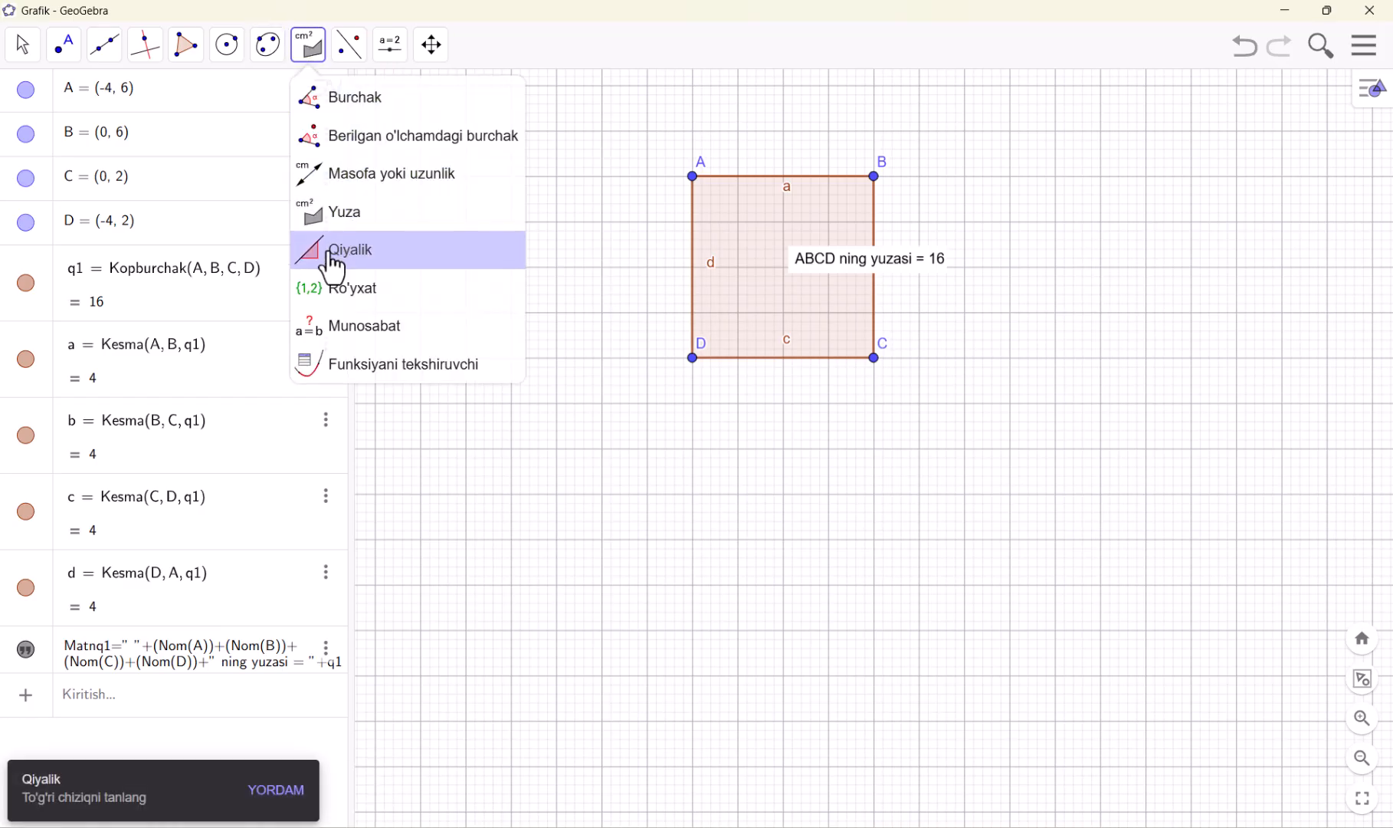
mouse_move(115, 63)
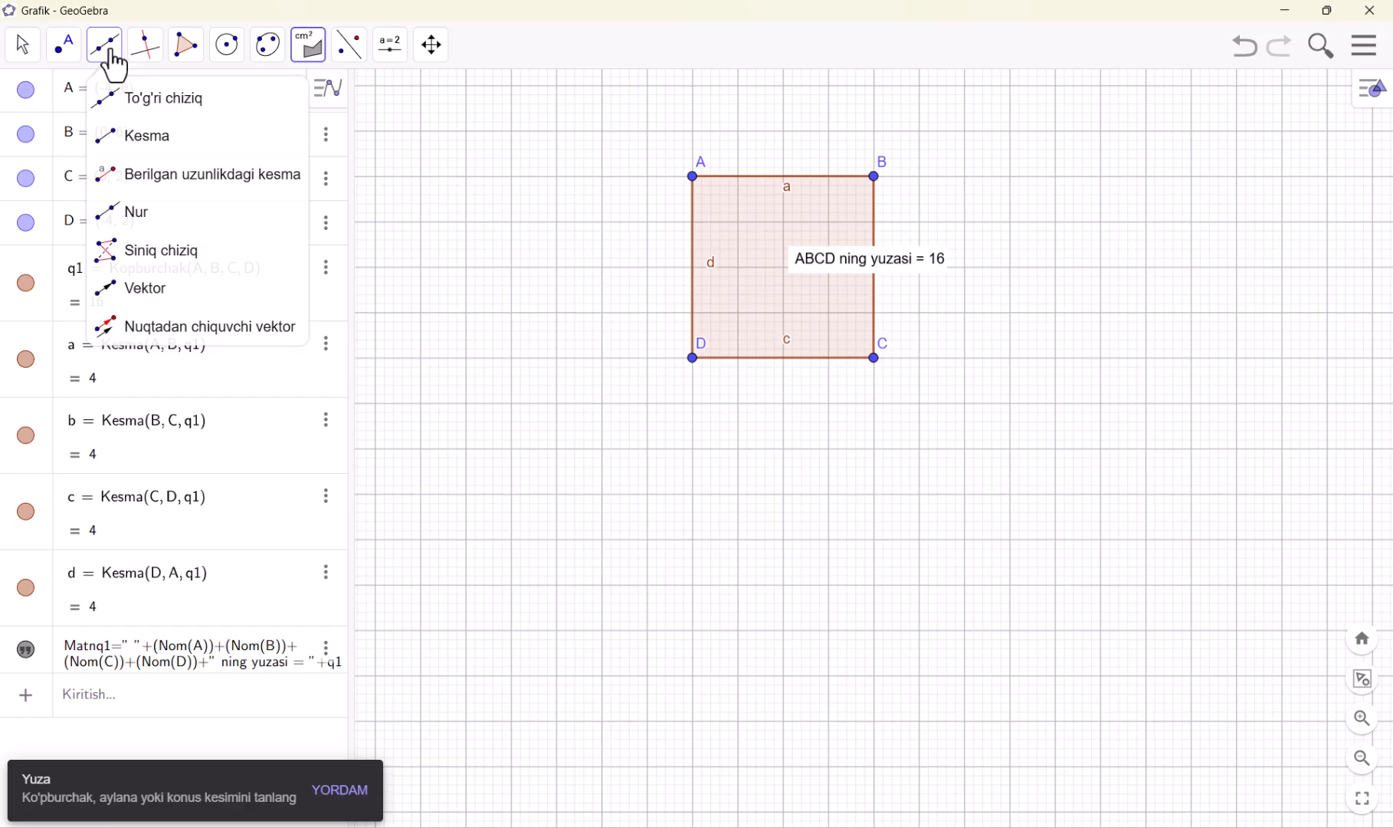
left_click(151, 105)
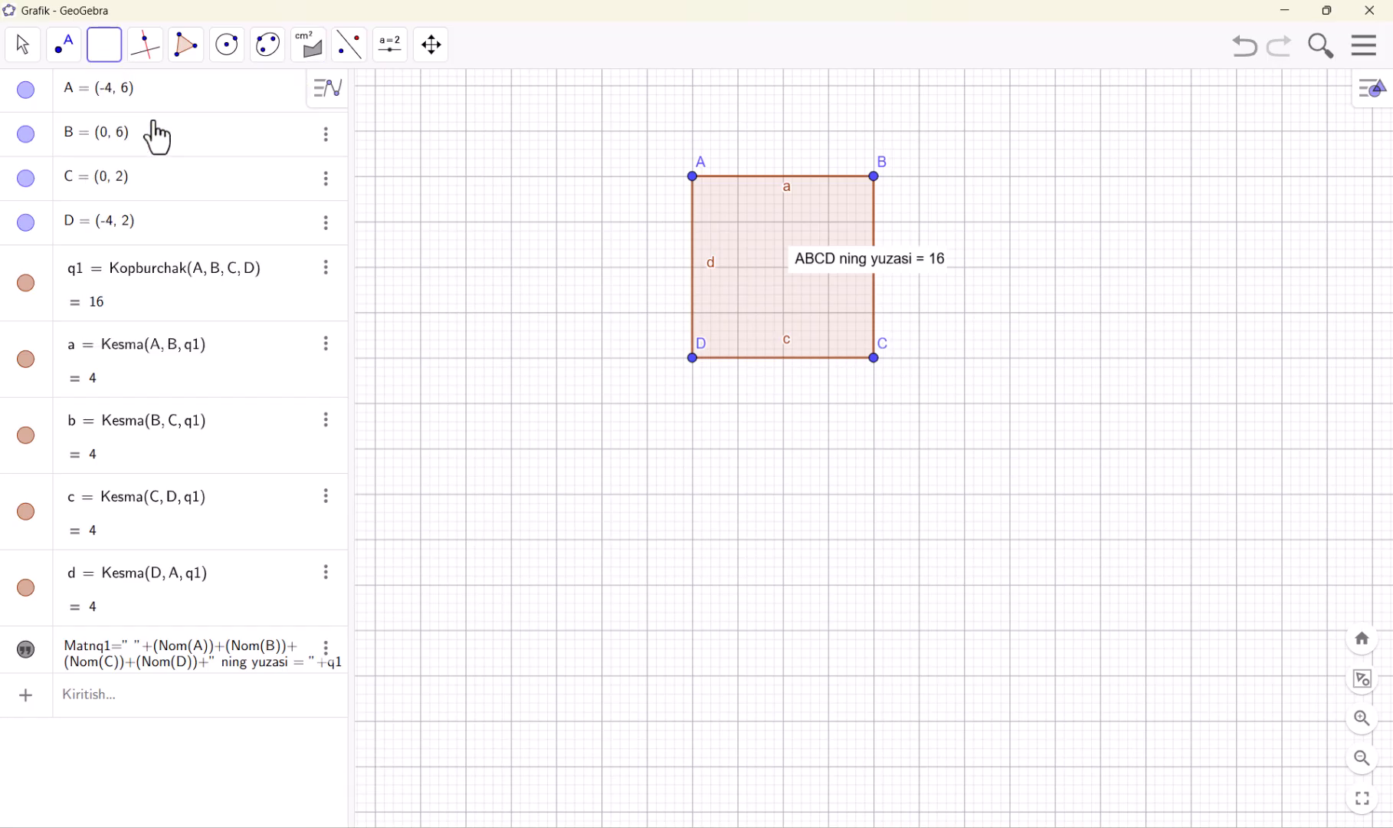
left_click(736, 676)
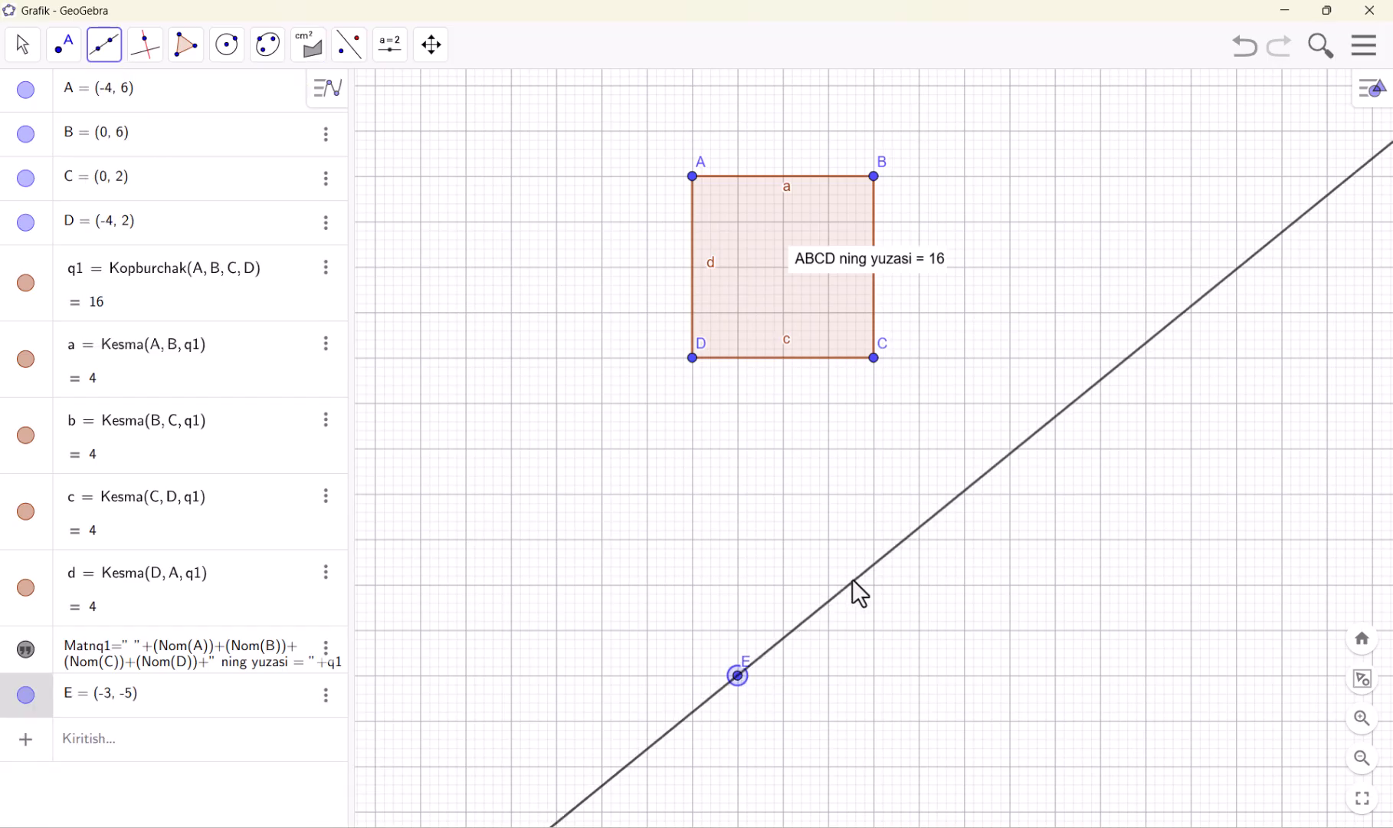
left_click(919, 539)
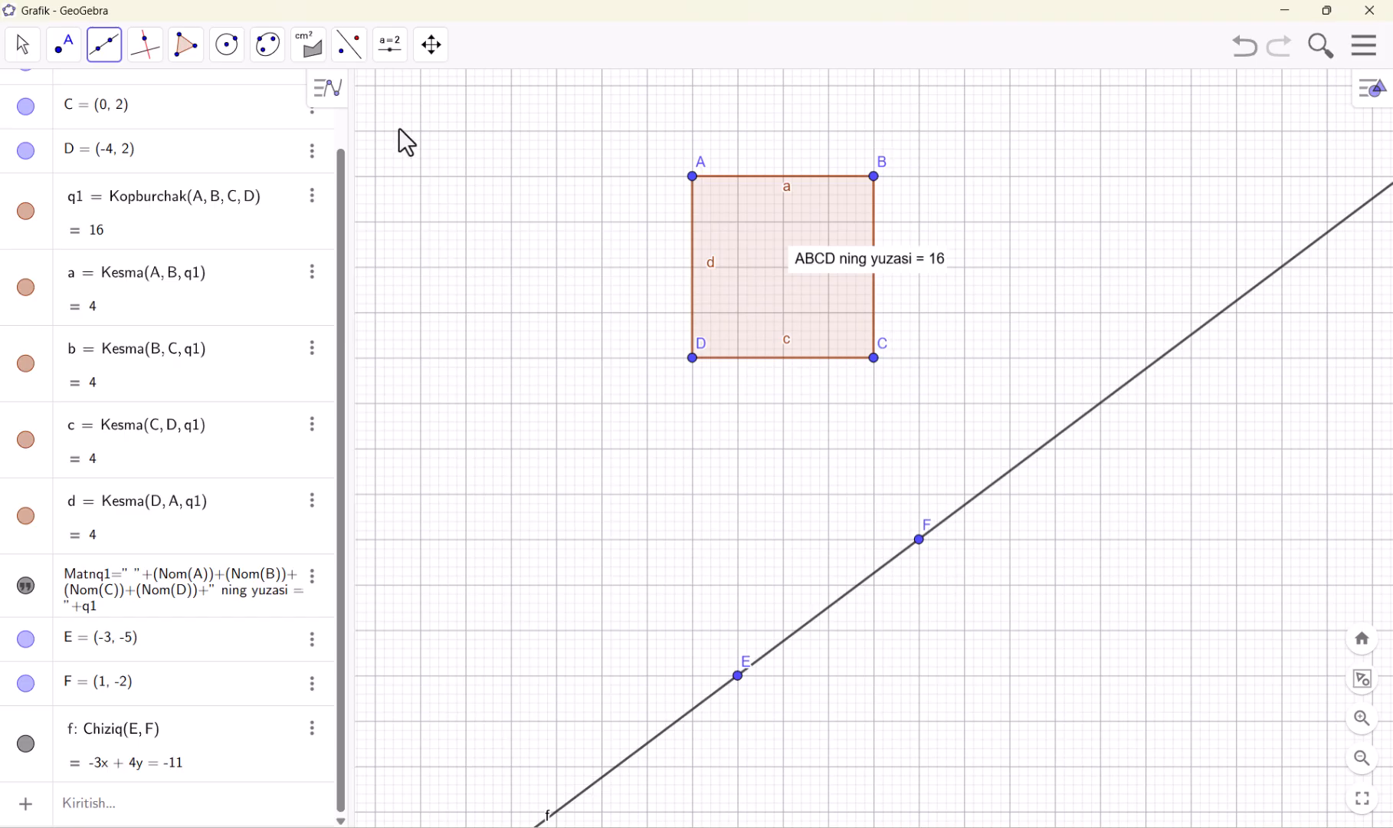
Measure the slope of the line through E and F with the Qiyalik tool
left_click(316, 56)
left_click(337, 251)
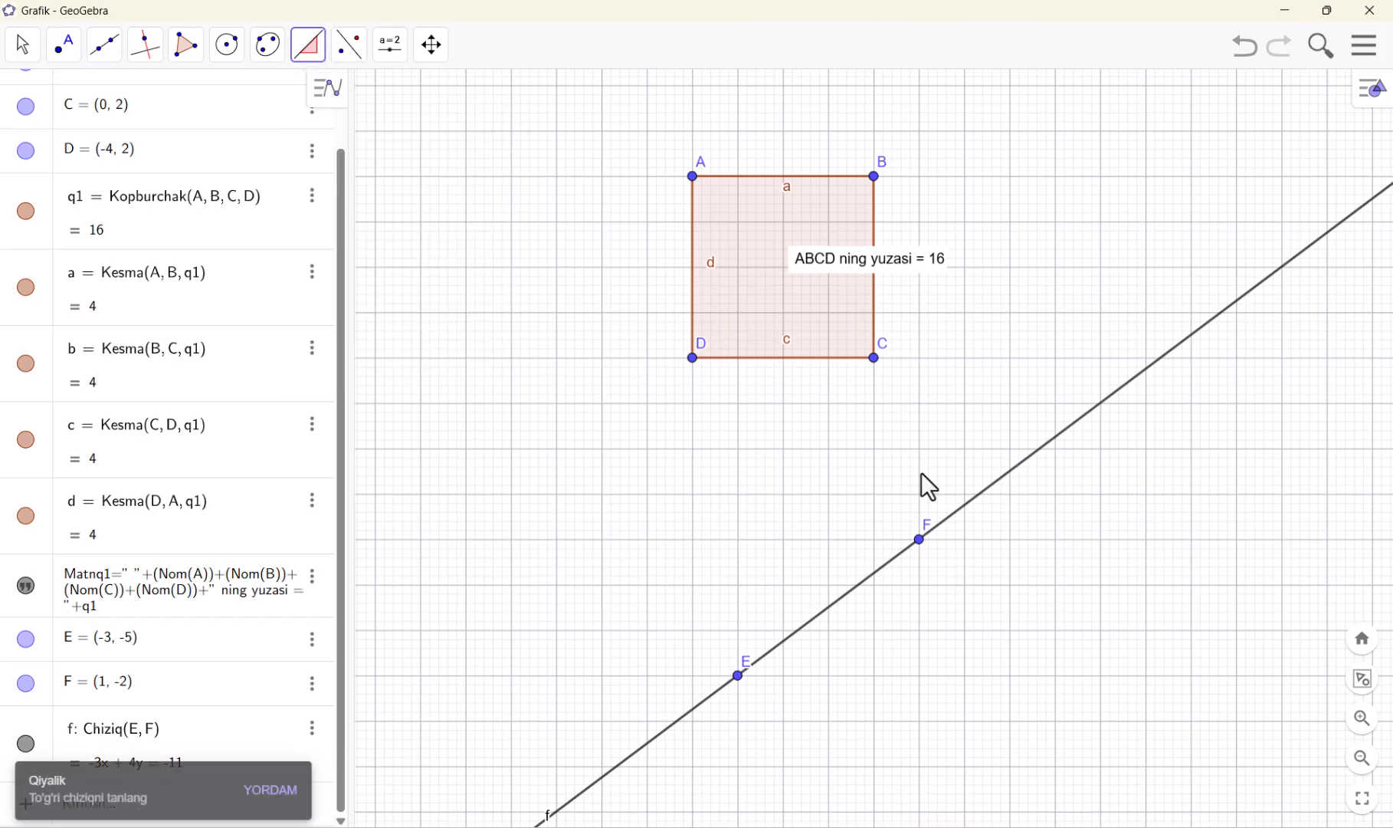
left_click(859, 598)
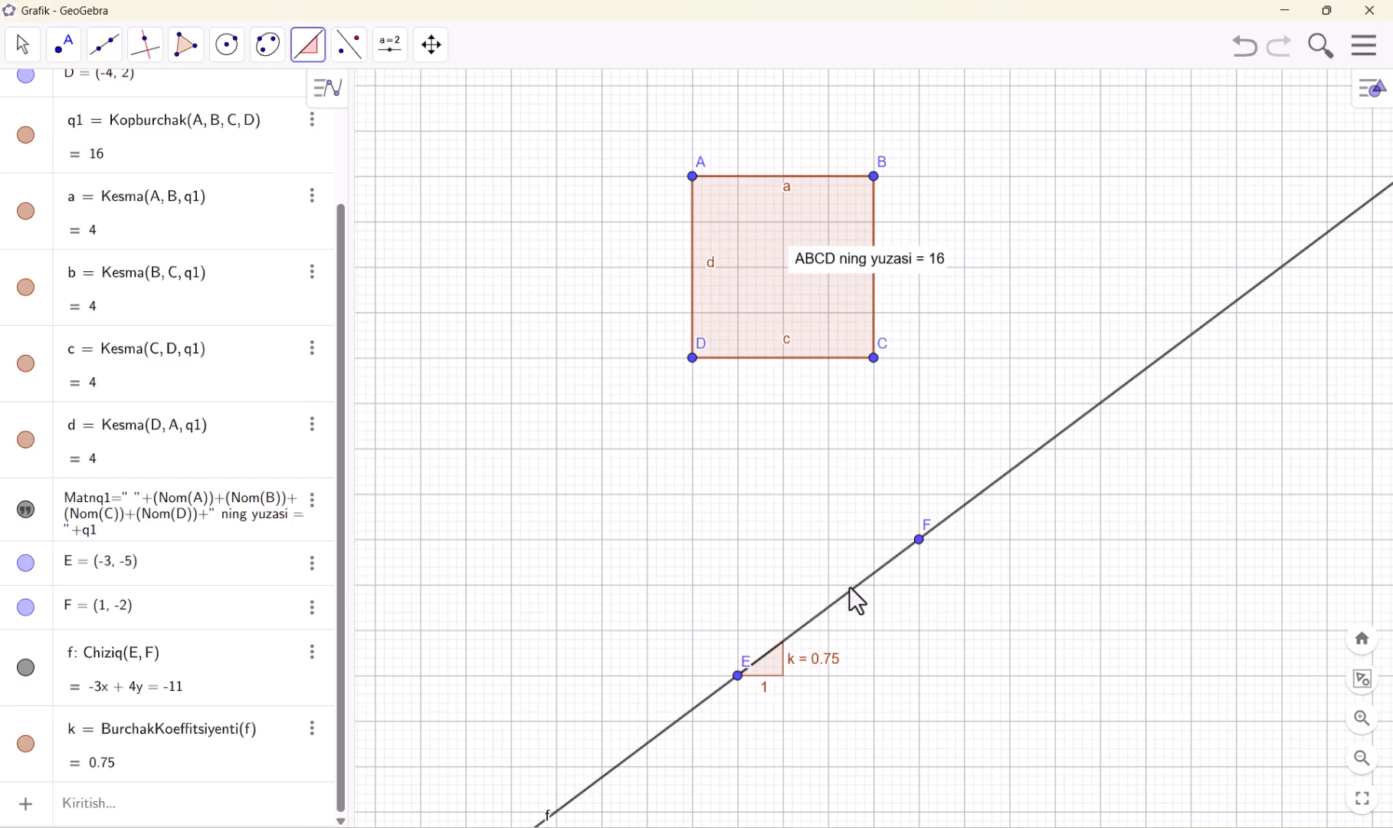
Create lists from the objects at corners A, B, D and C of the square with the Ro'yxat tool
left_click(318, 61)
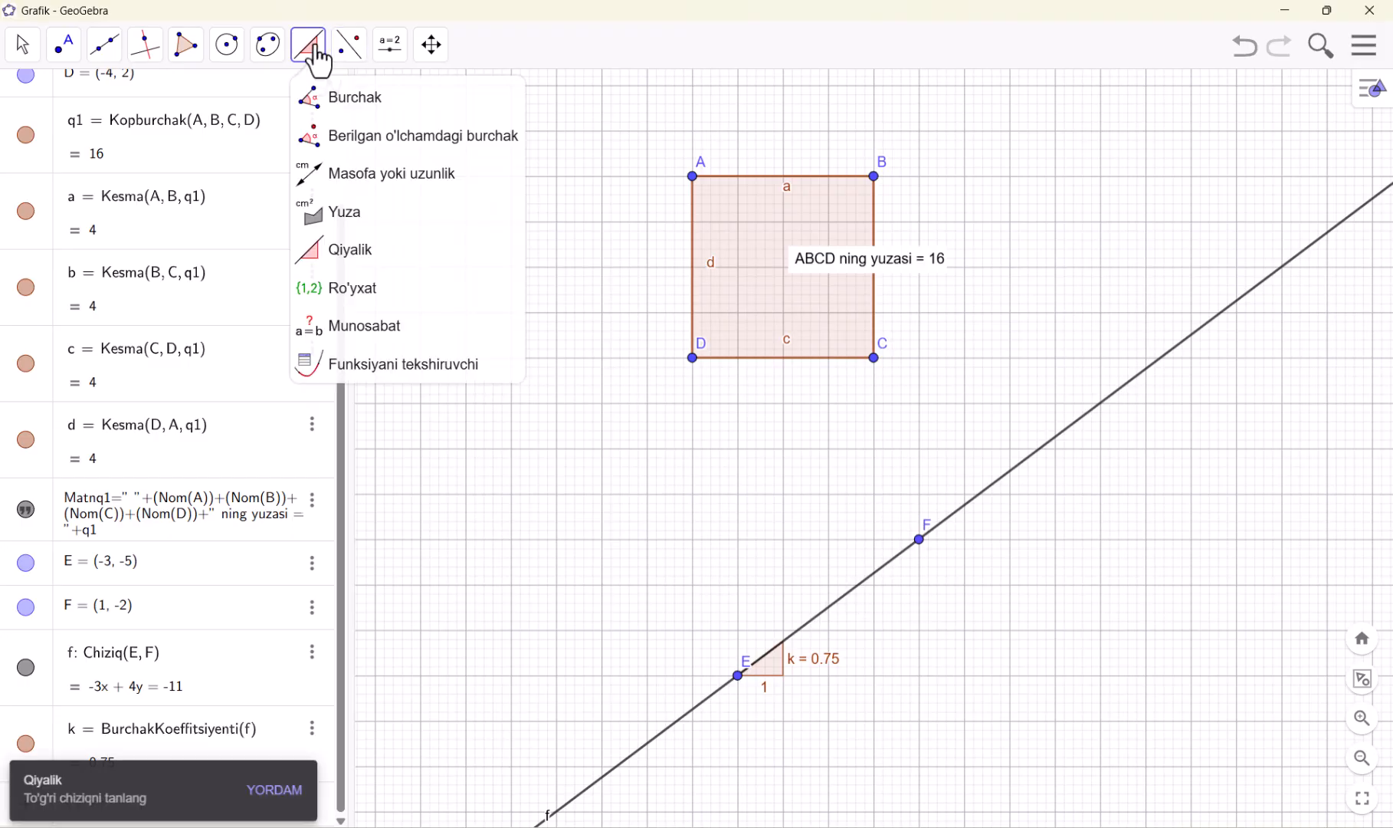
left_click(376, 311)
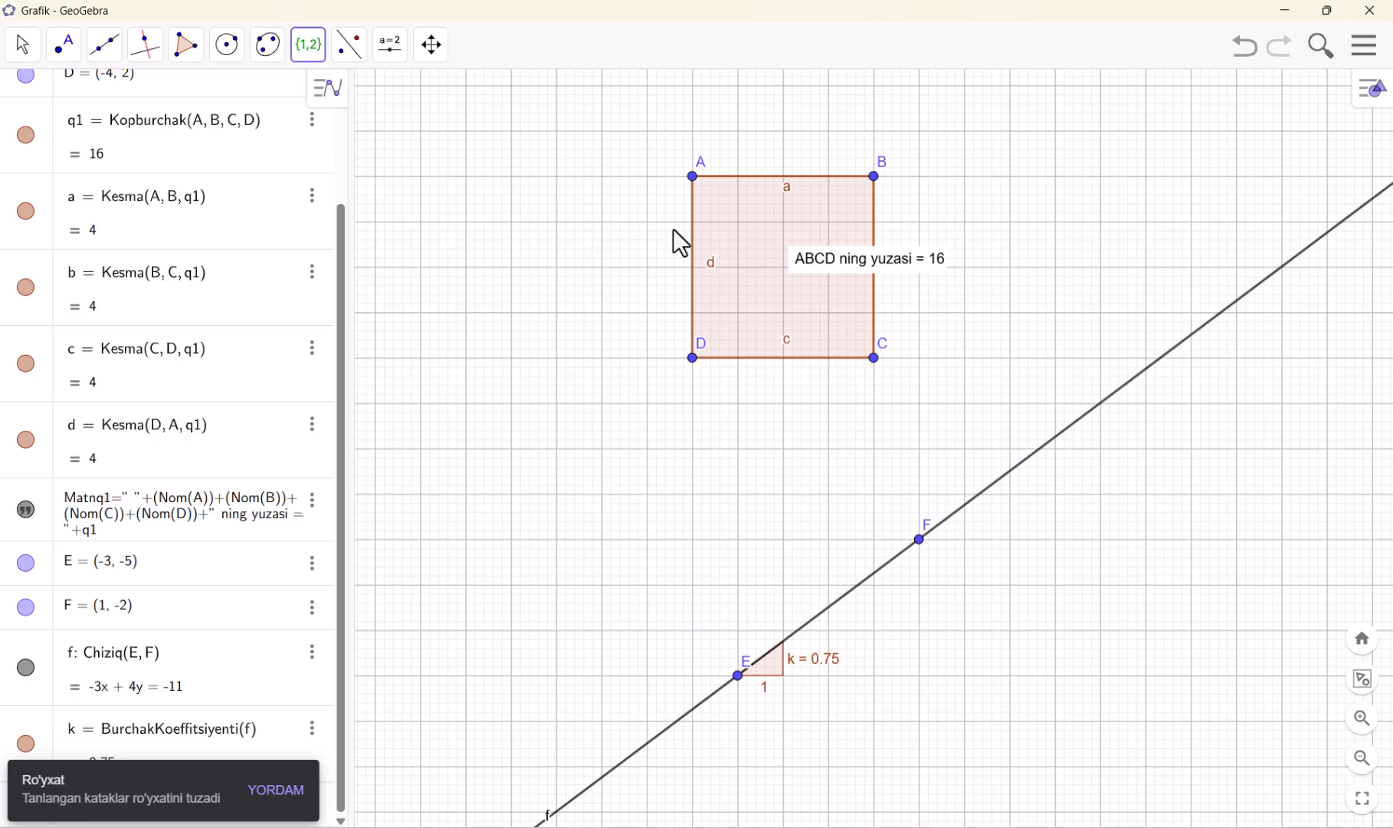
left_click(692, 177)
left_click(873, 177)
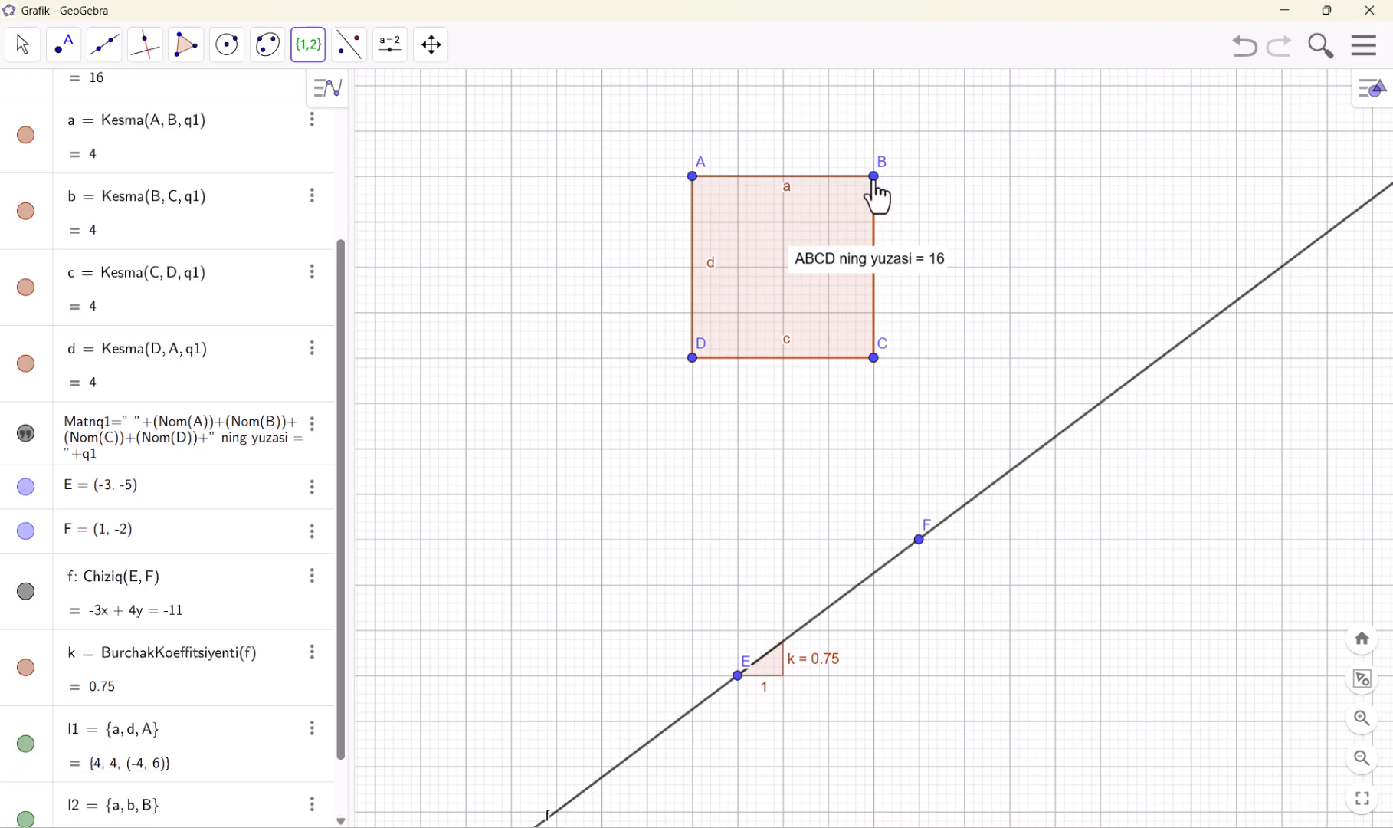
left_click(692, 358)
left_click(873, 357)
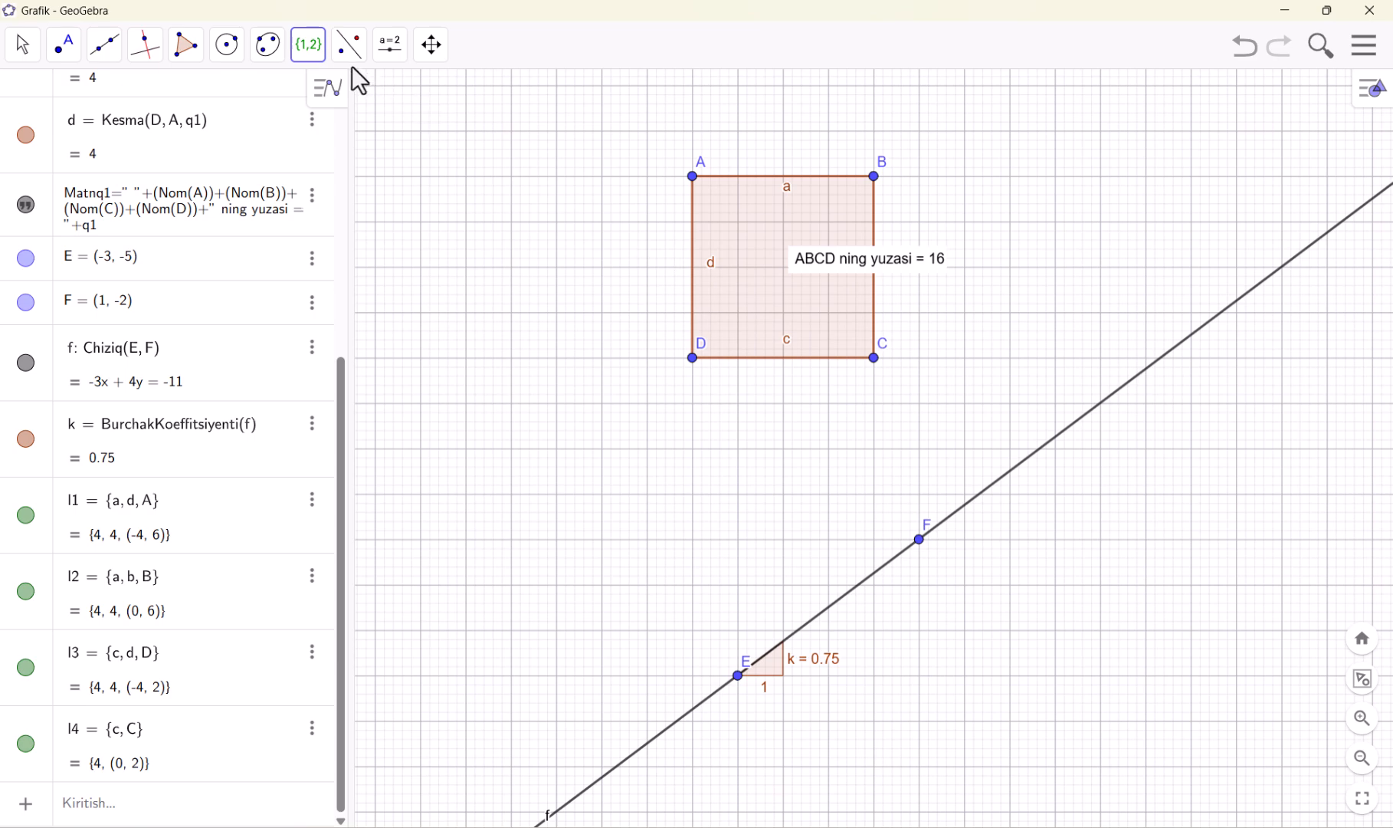
Start a new blank construction, discarding the square and line without saving
left_click(322, 52)
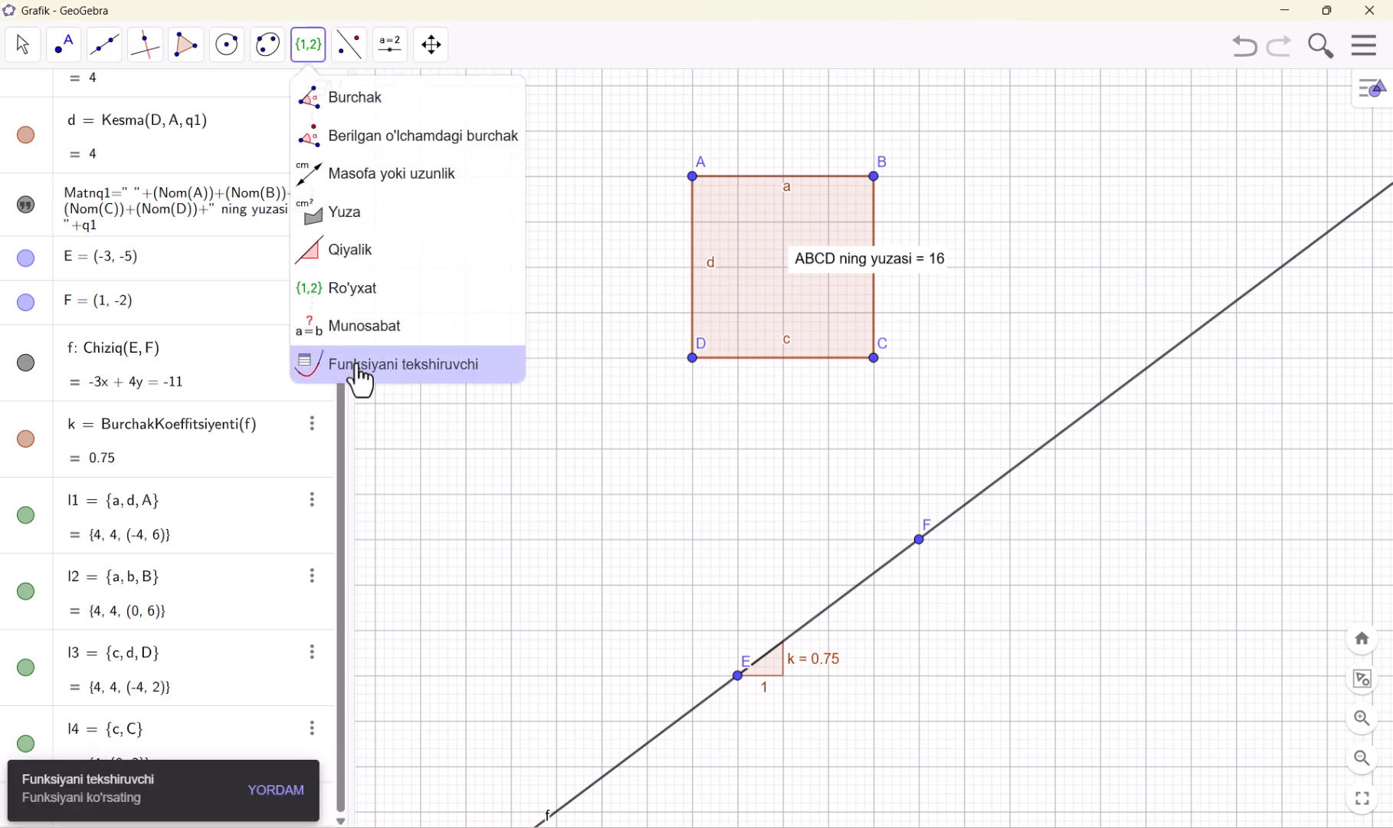
left_click(1363, 46)
left_click(1272, 111)
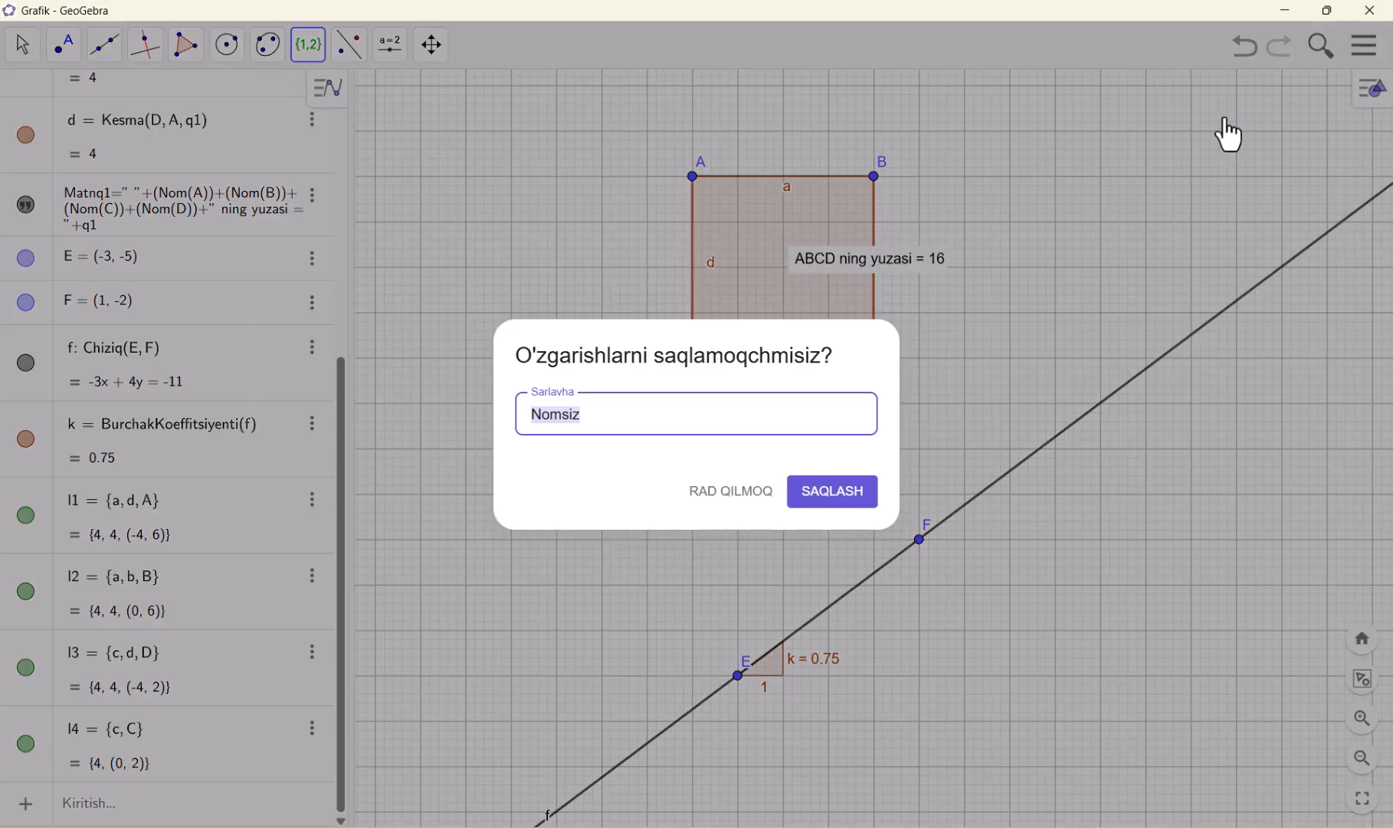
left_click(710, 497)
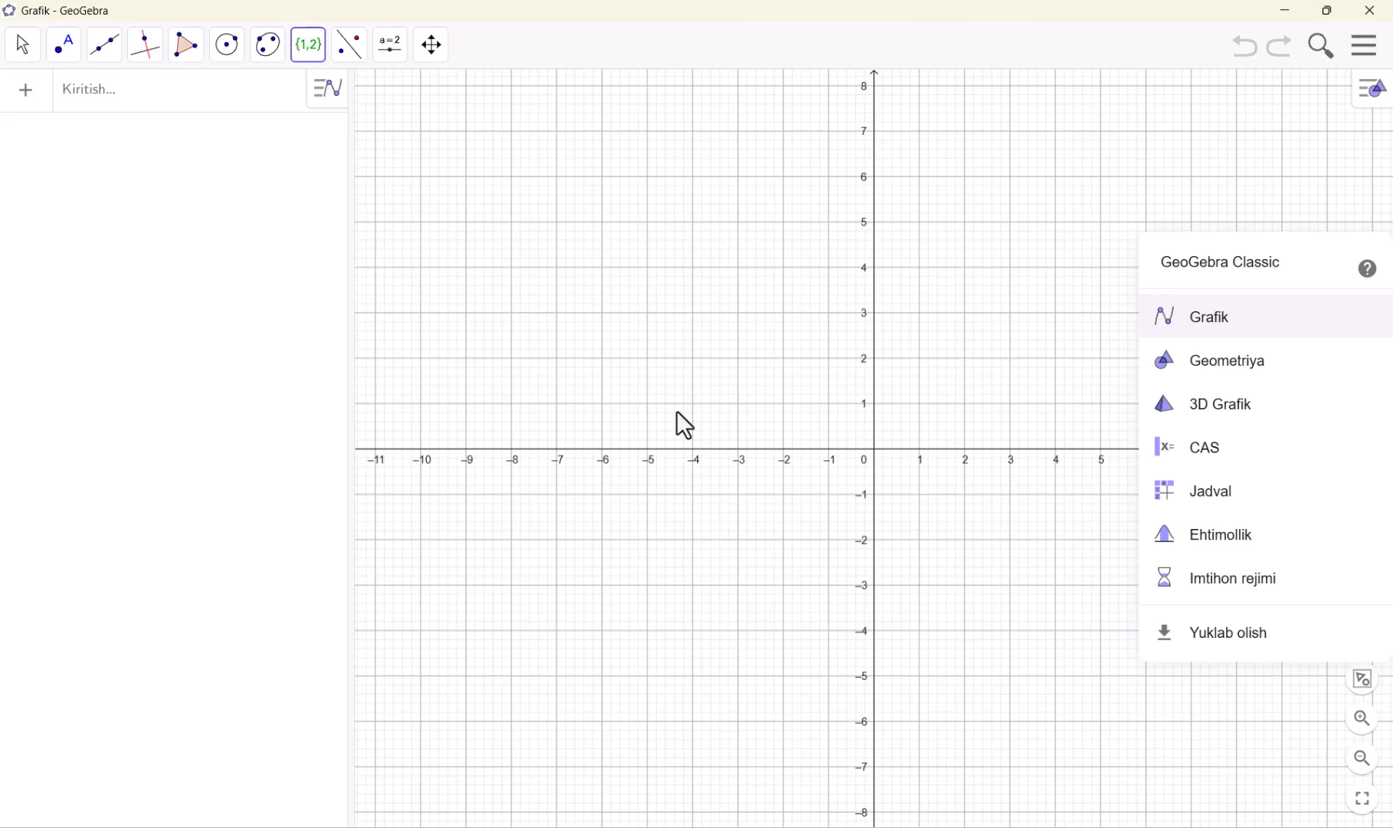
Plot the parabola y = x² − 2x − 3 as a new algebra entry
left_click(168, 111)
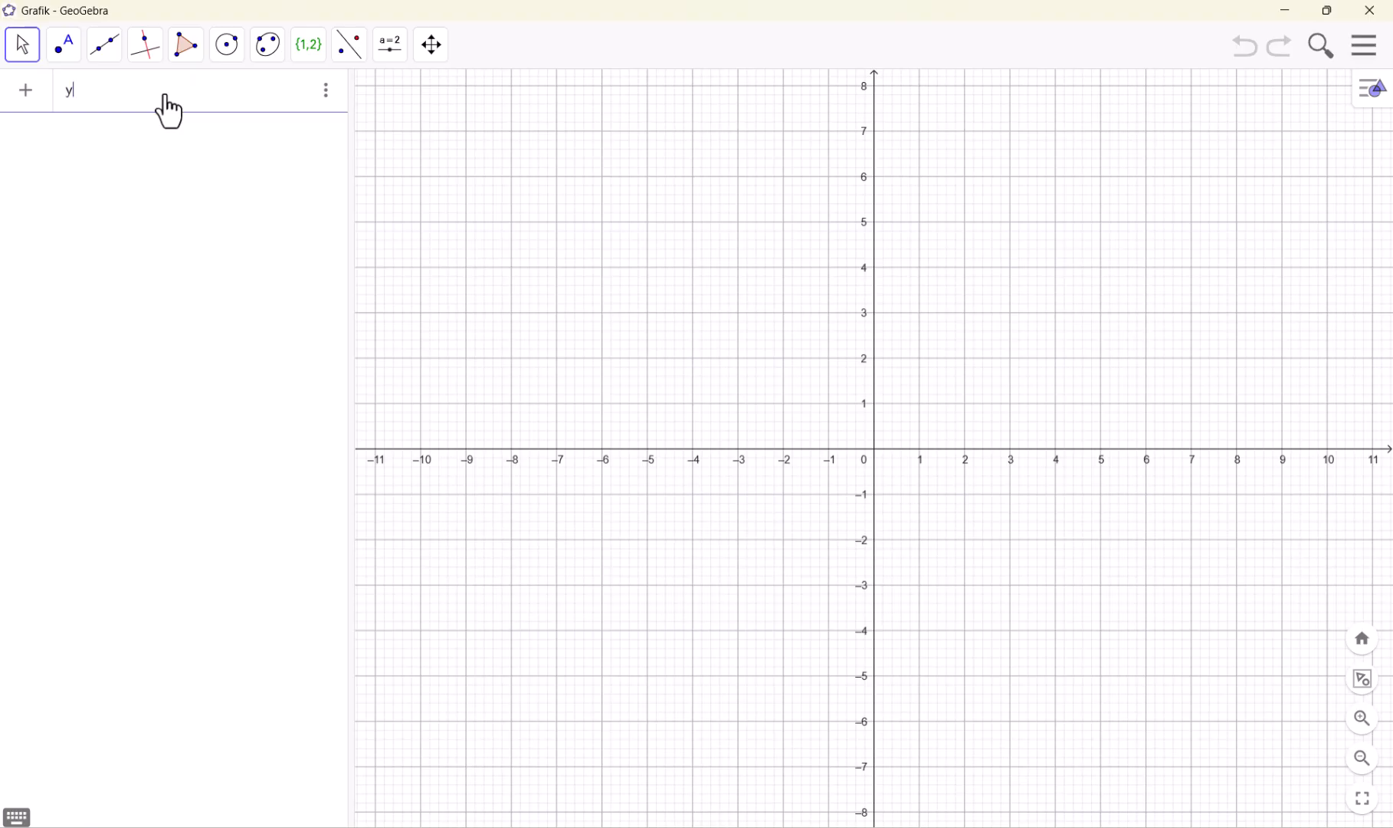
type("y=x")
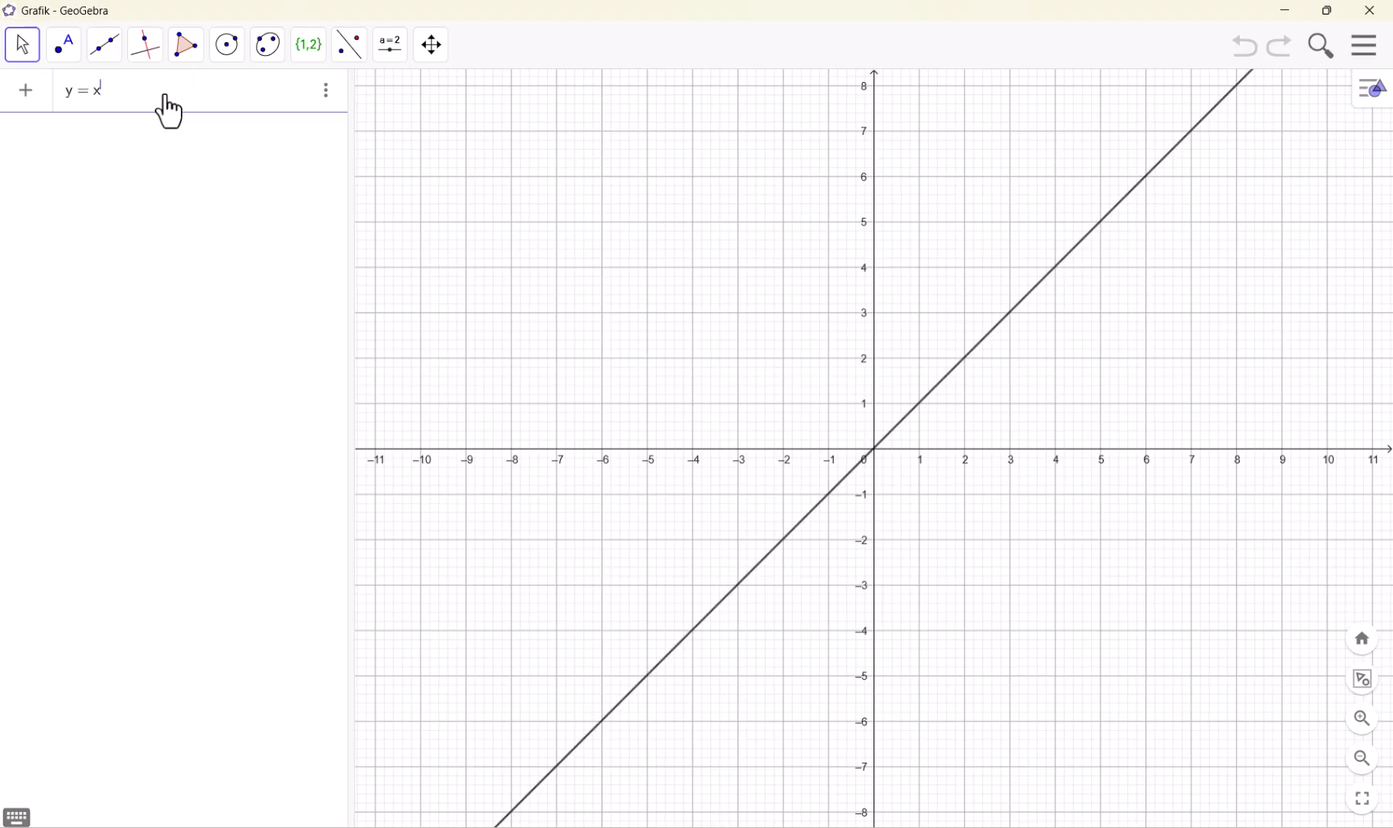
type("2")
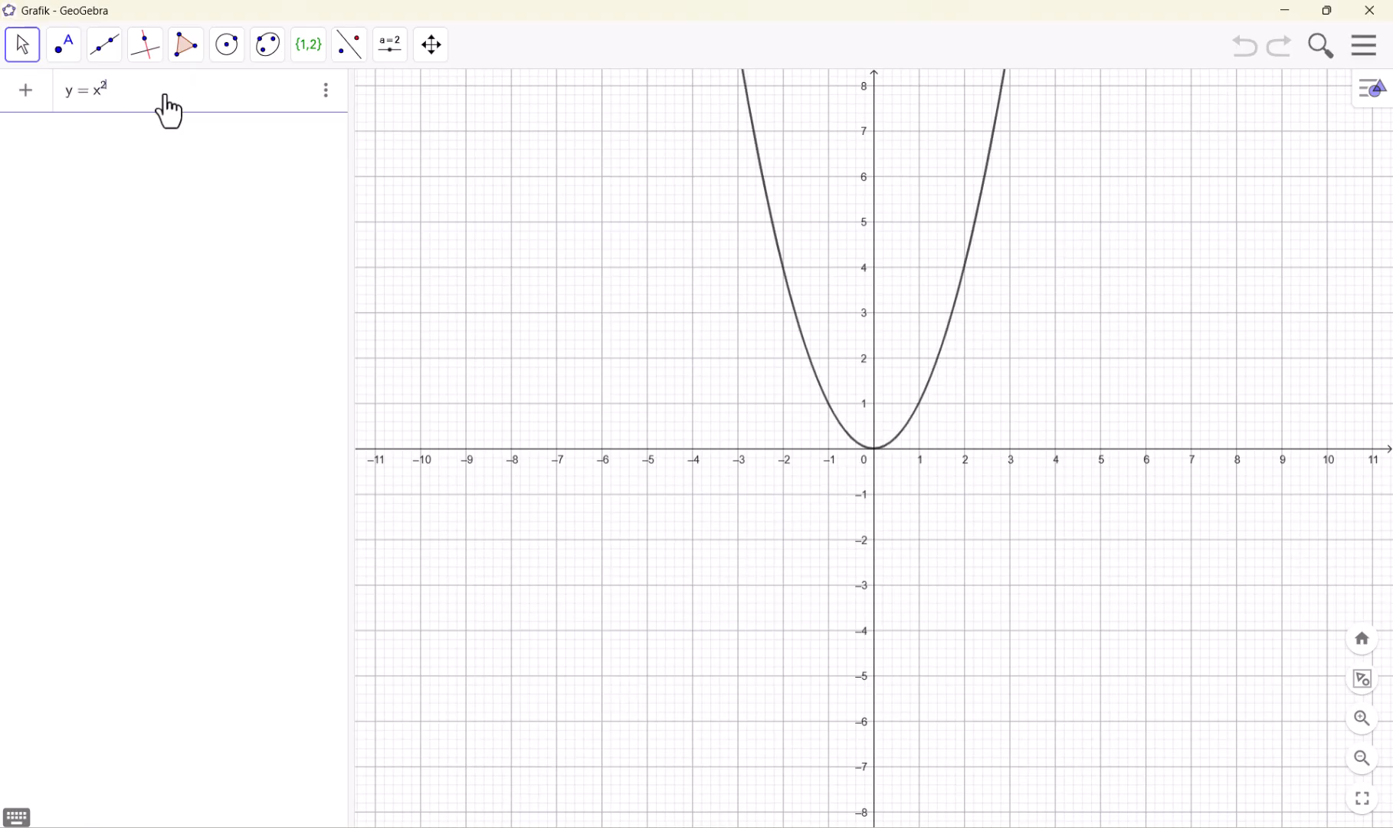
type("-2x")
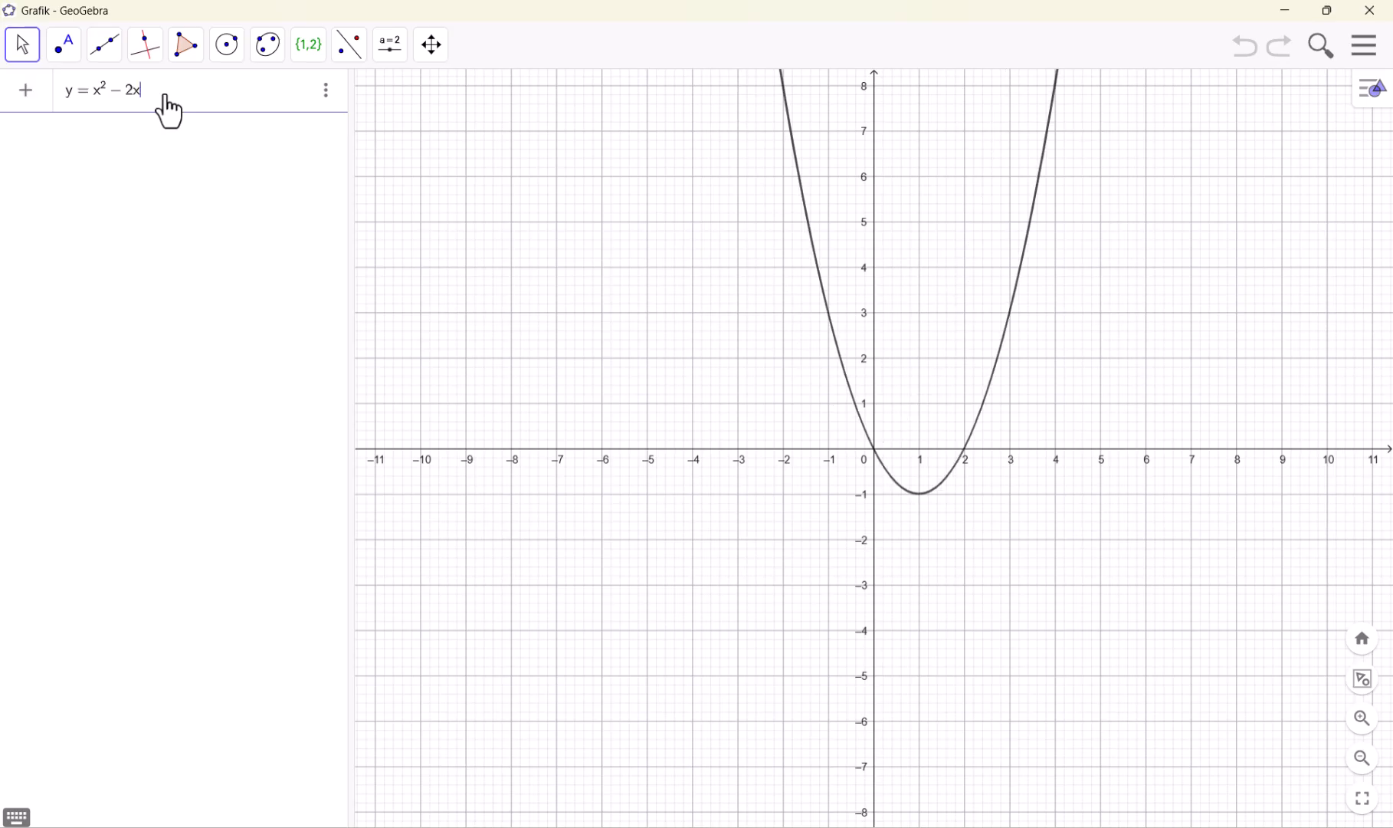
type("-3")
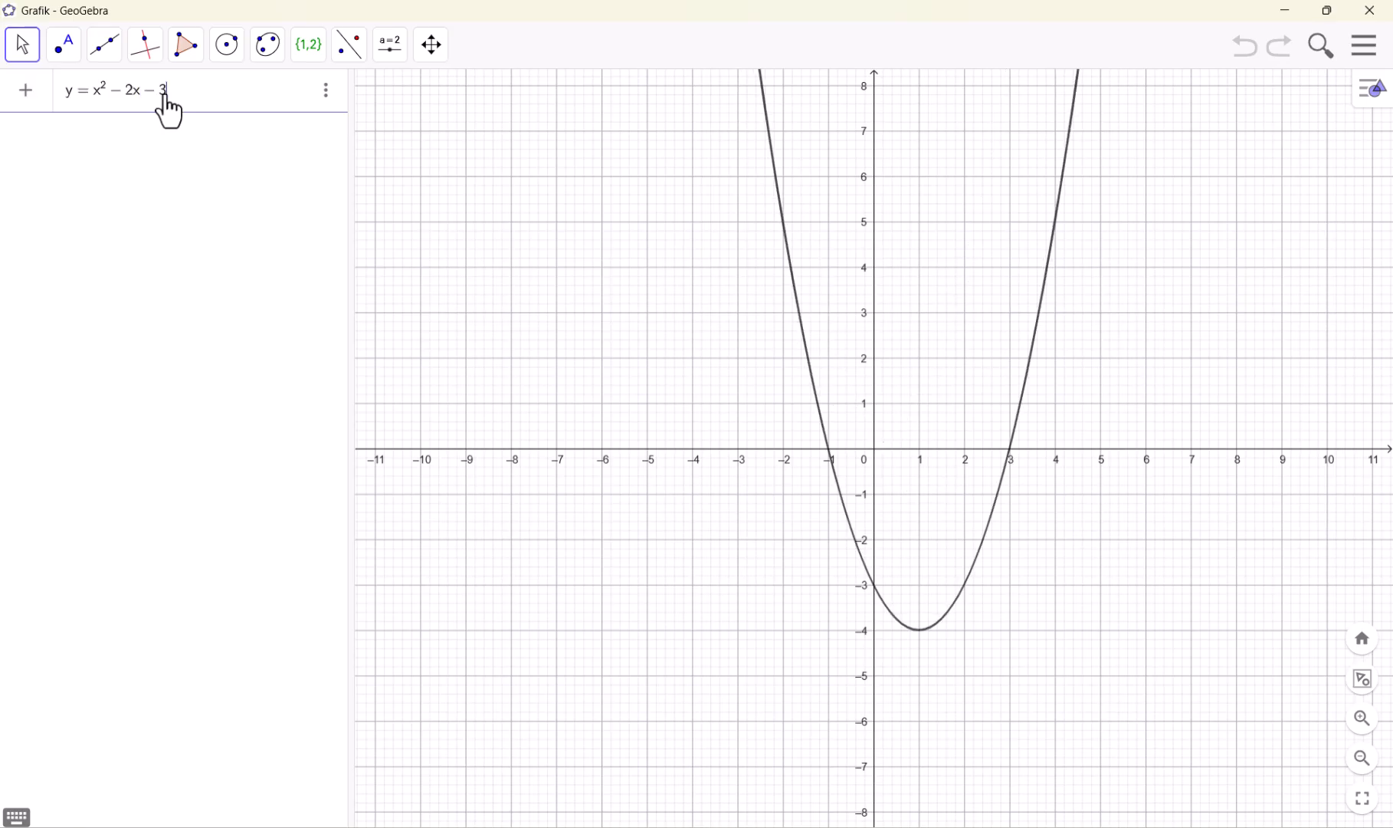
key("Return")
Try to inspect the parabola y = x² − 2x − 3 with the Funksiyani tekshiruvchi tool
left_click(309, 46)
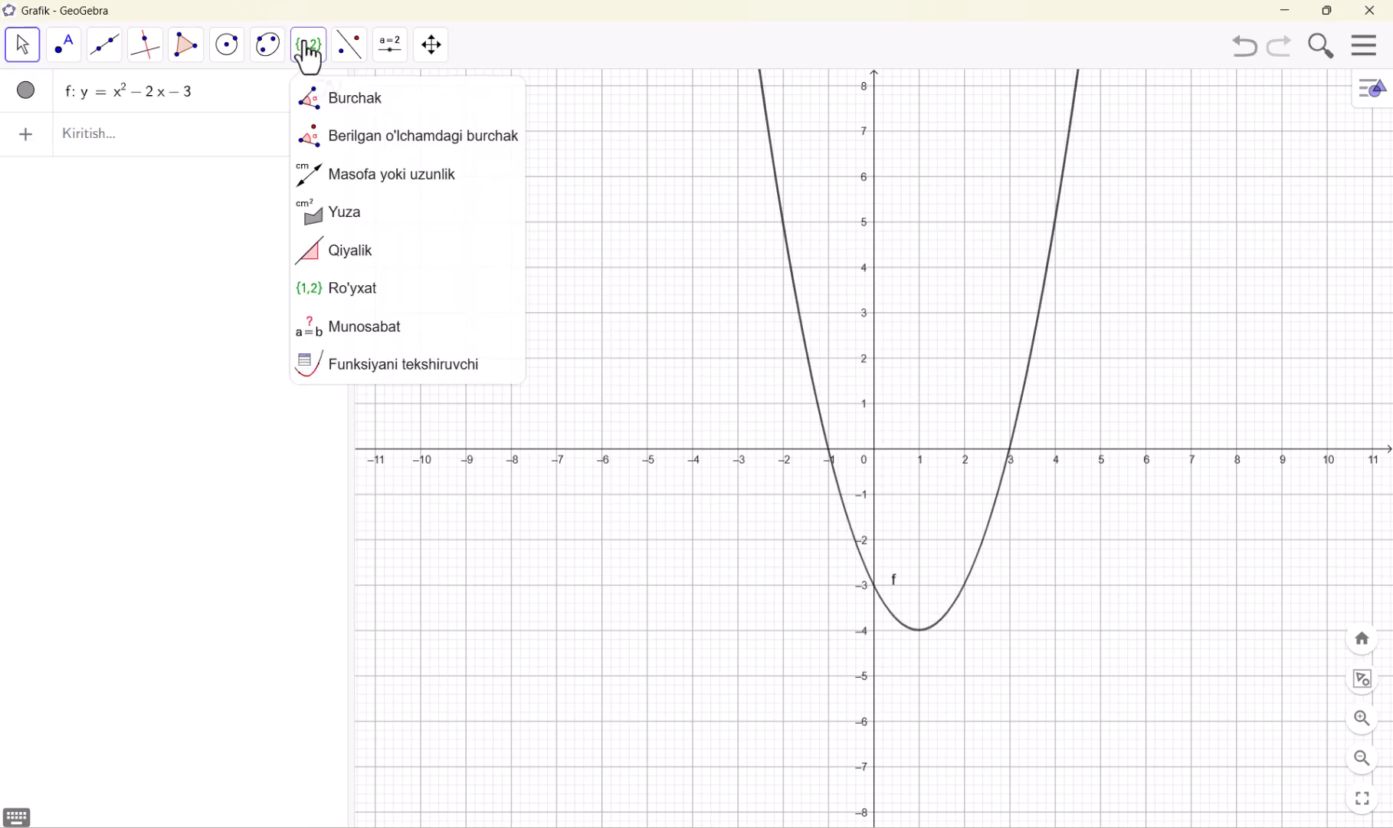
left_click(418, 381)
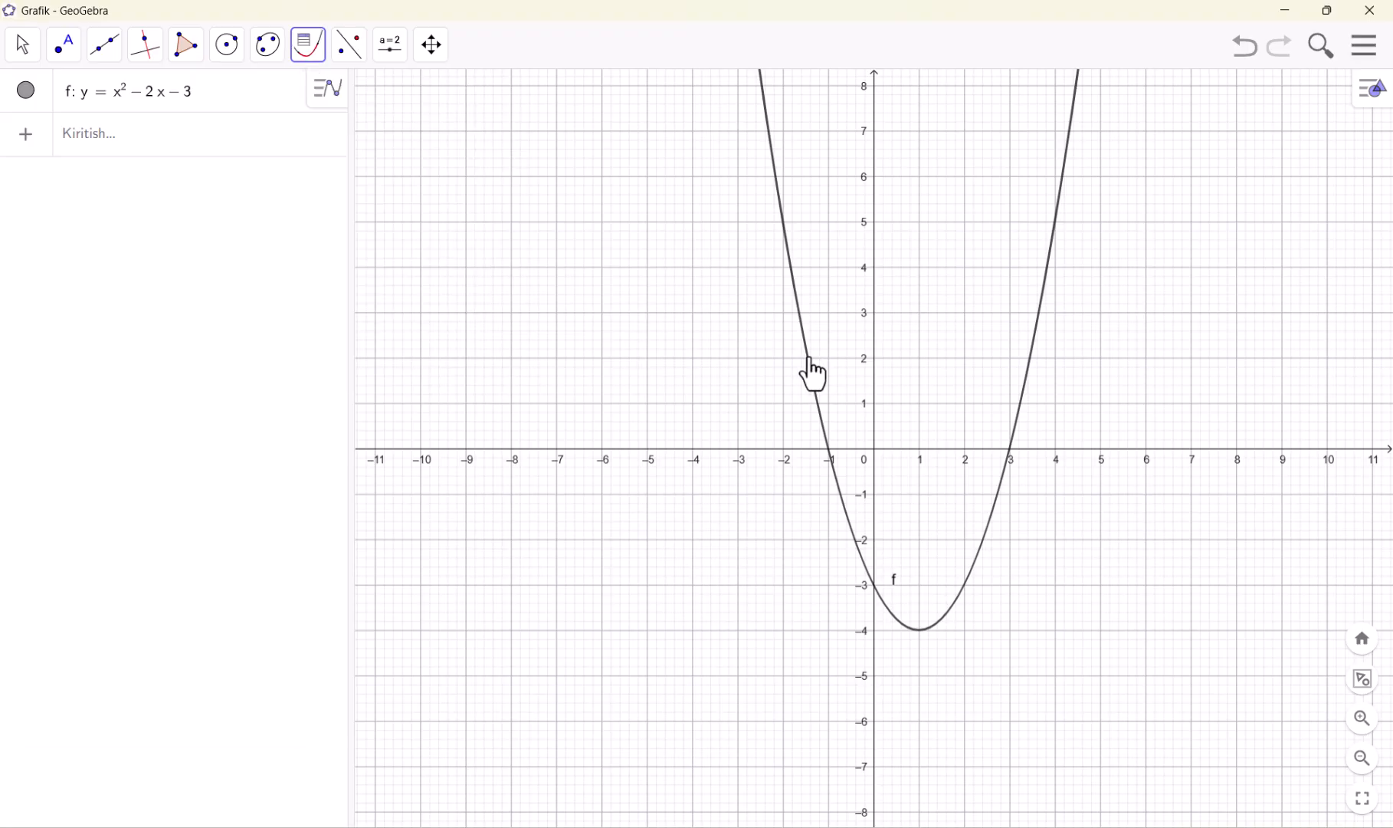
left_click(151, 95)
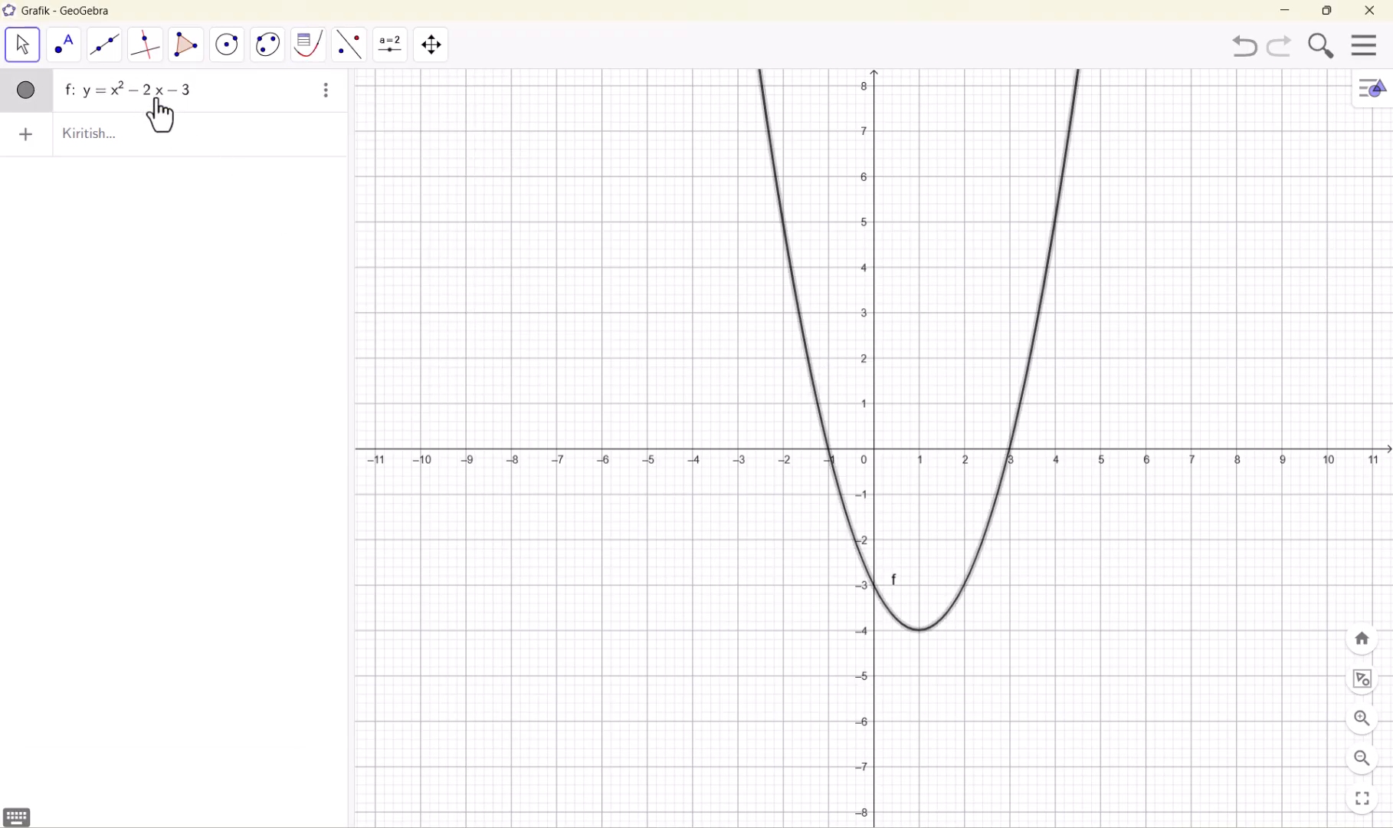
left_click(307, 61)
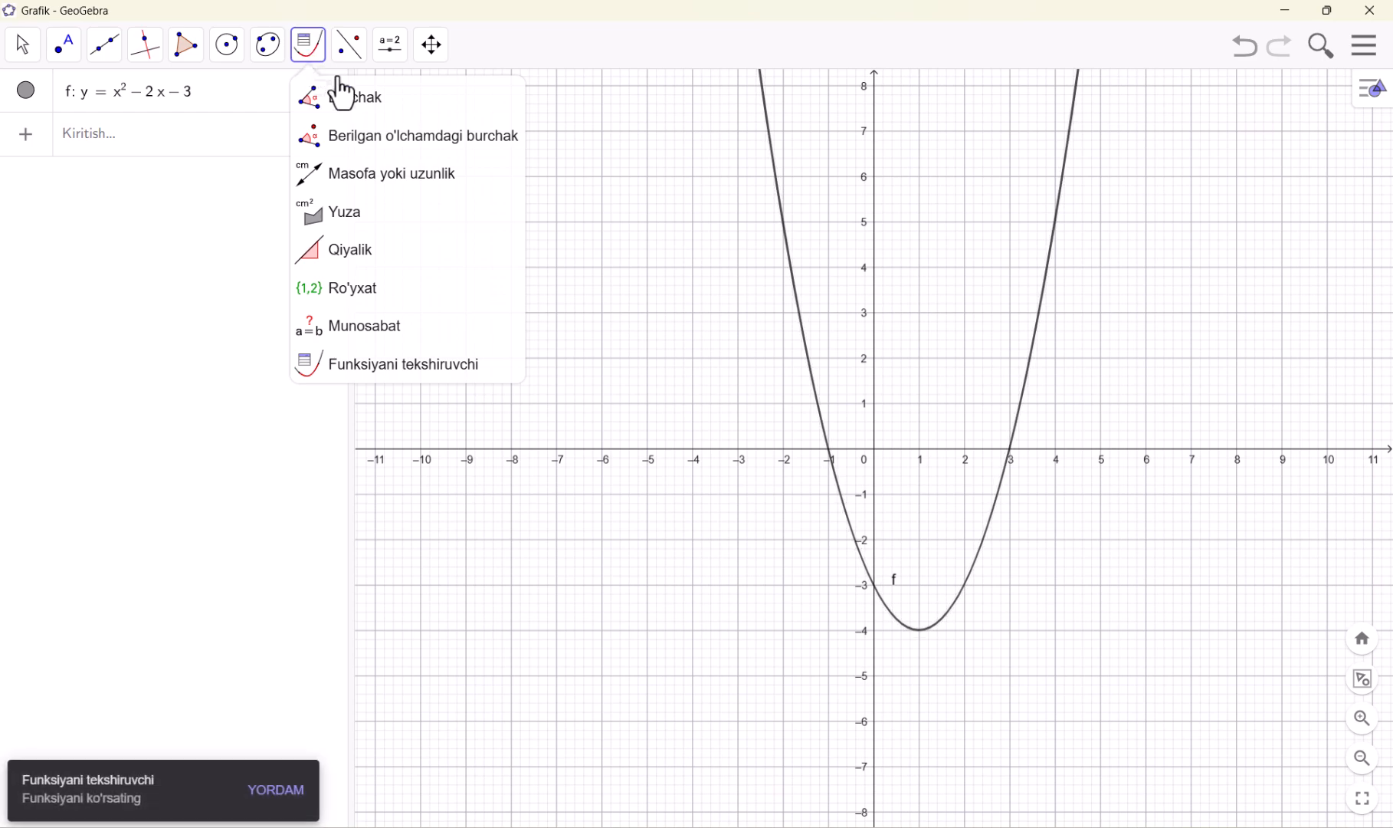
left_click(414, 379)
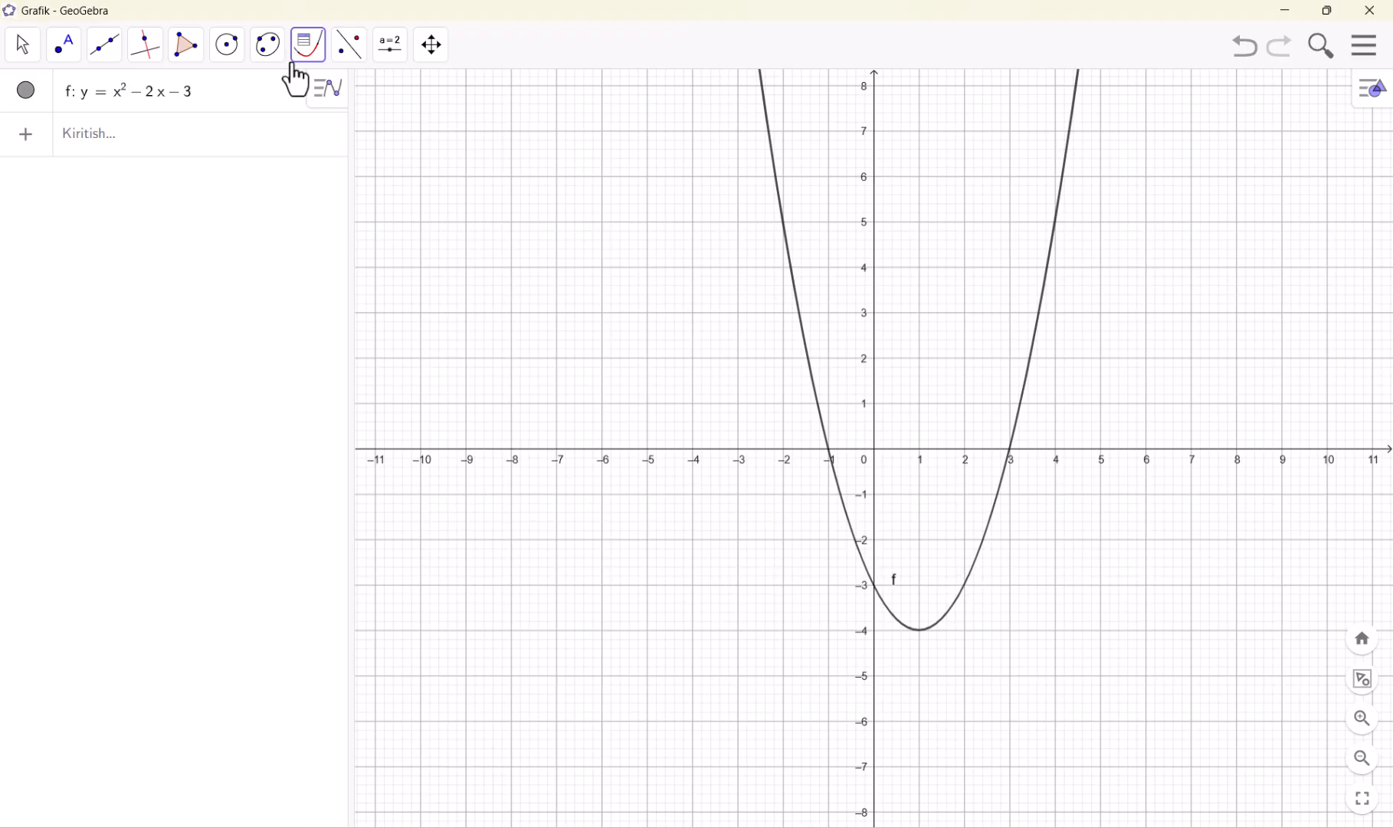
left_click(318, 57)
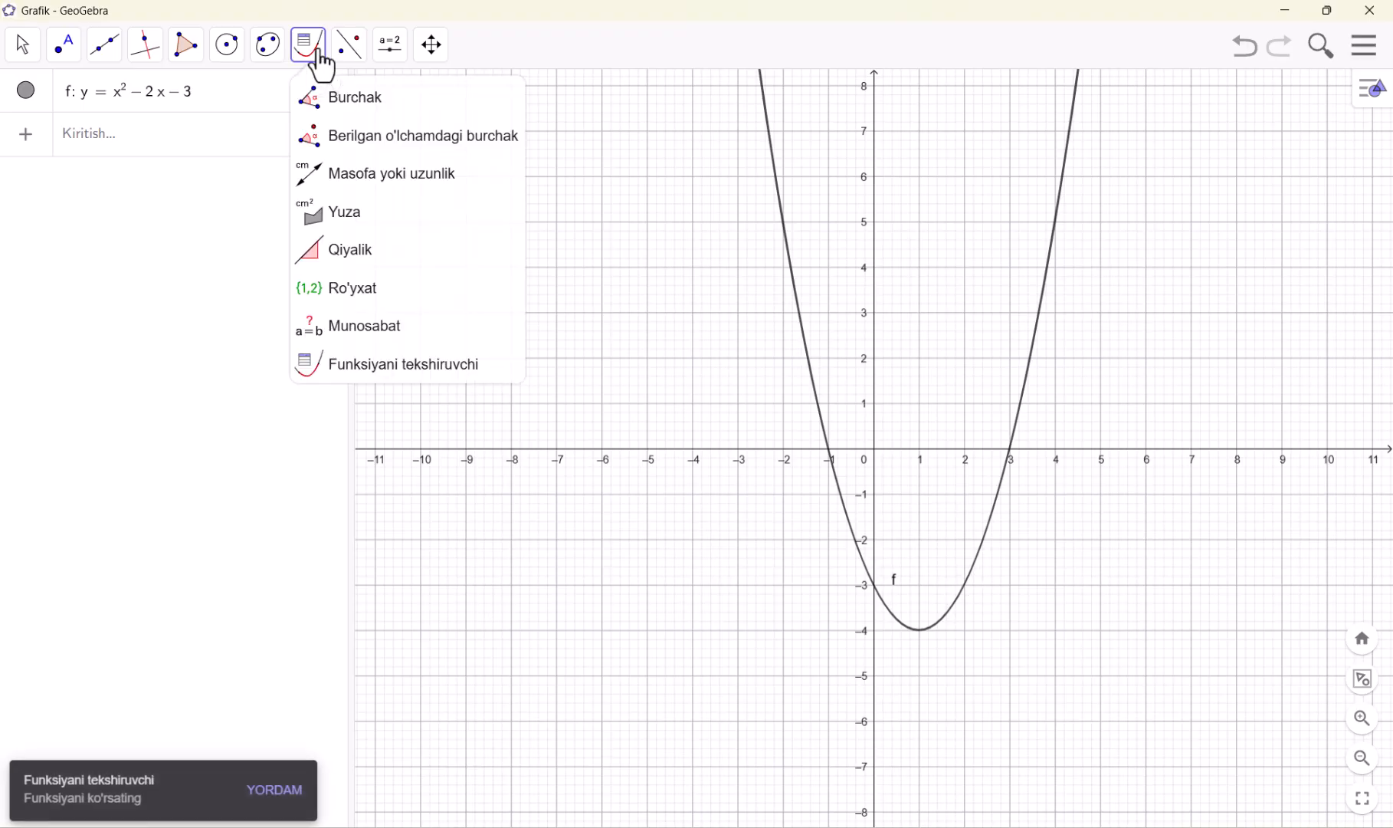
left_click(373, 374)
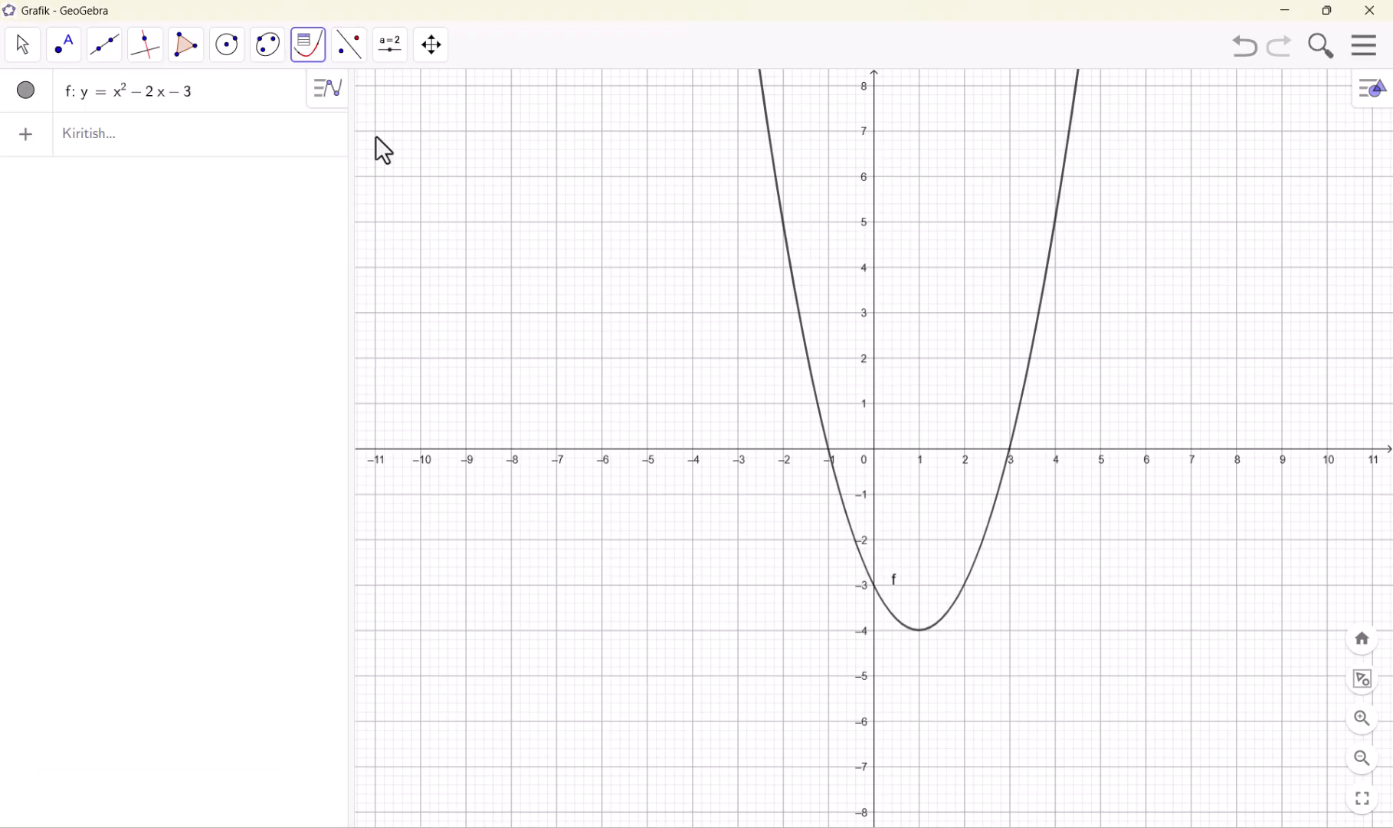
left_click(309, 55)
left_click(367, 379)
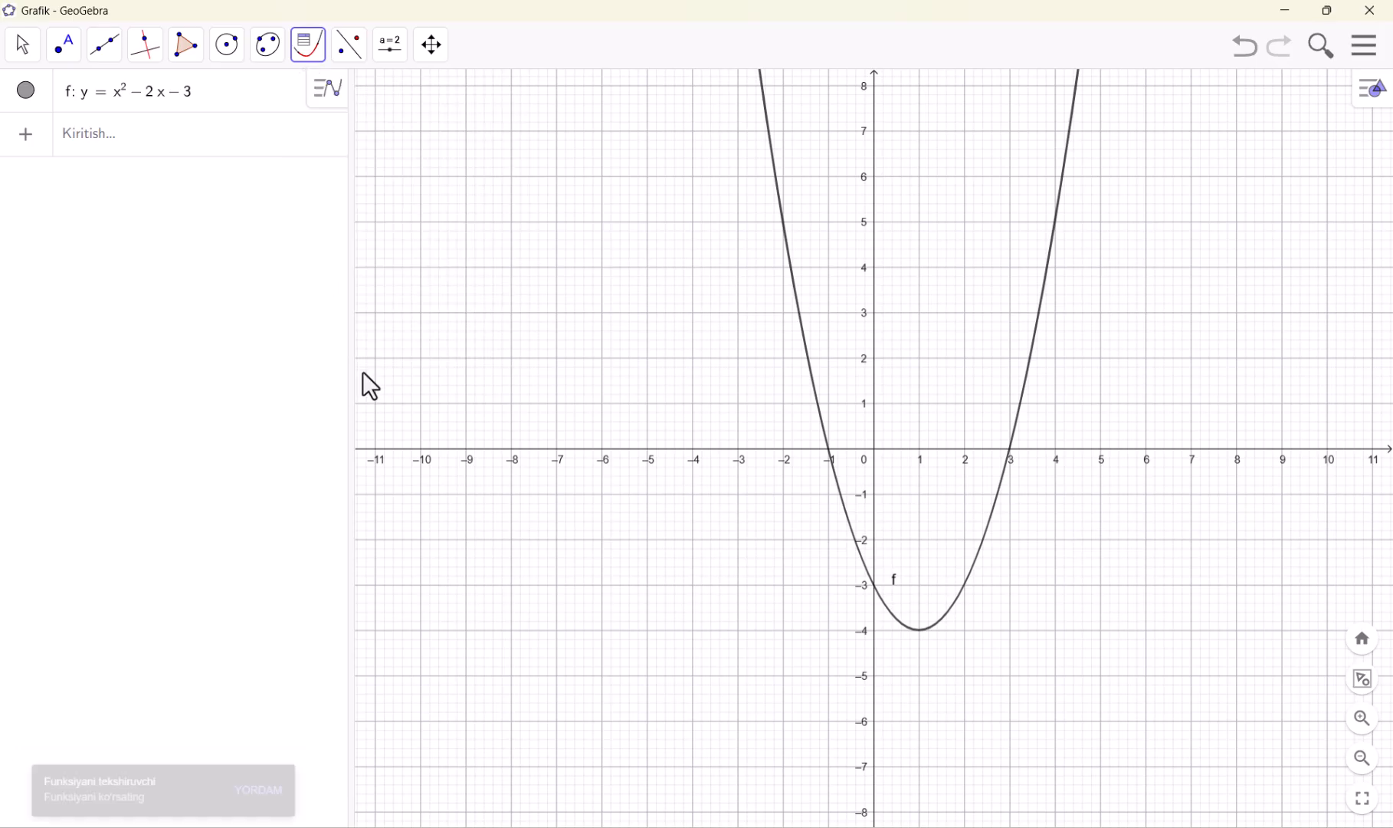
Read the Funksiyani tekshiruvchi tool's online help page translated into Uzbek, and return to GeoGebra
left_click(276, 790)
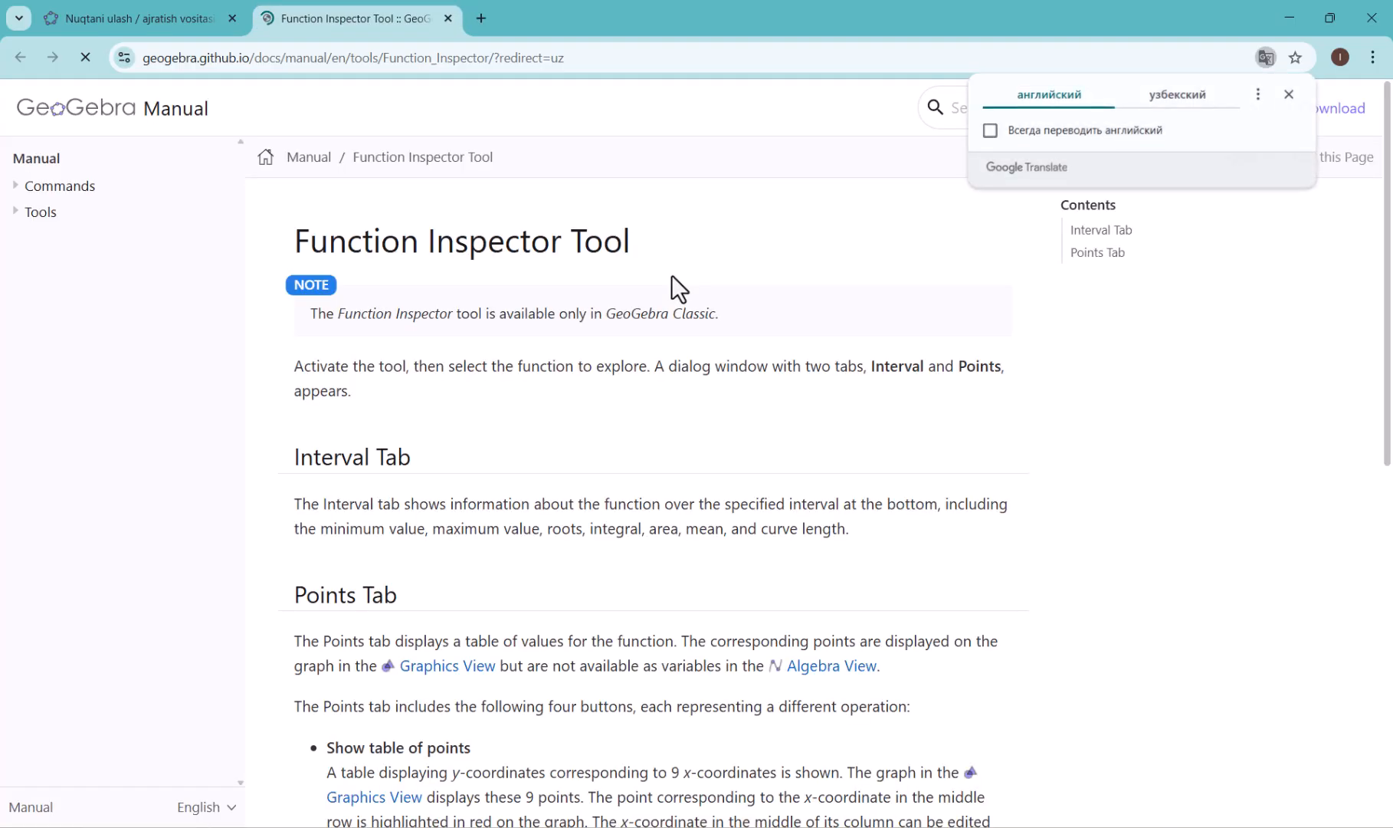
left_click(1180, 95)
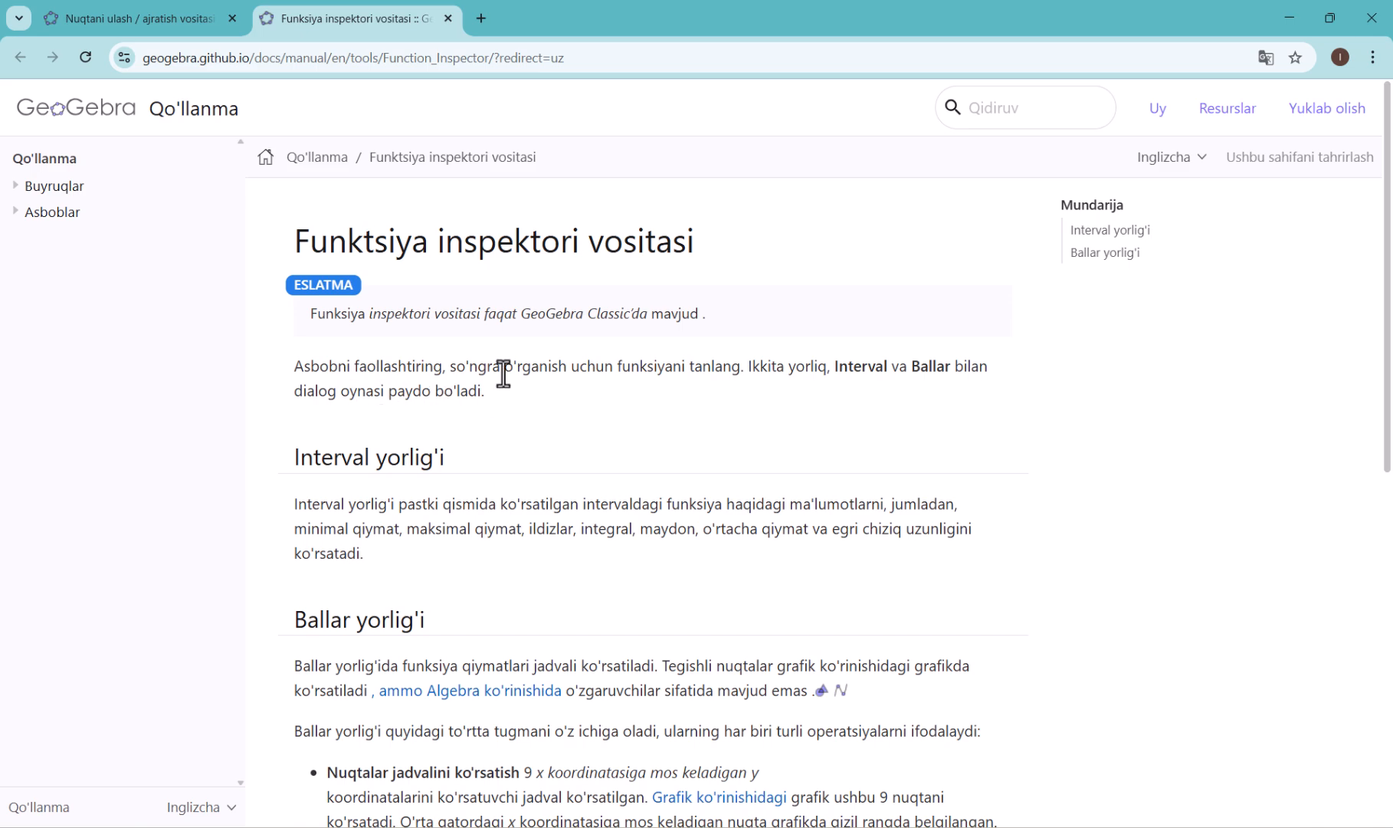
scroll(513, 376, "down", 1)
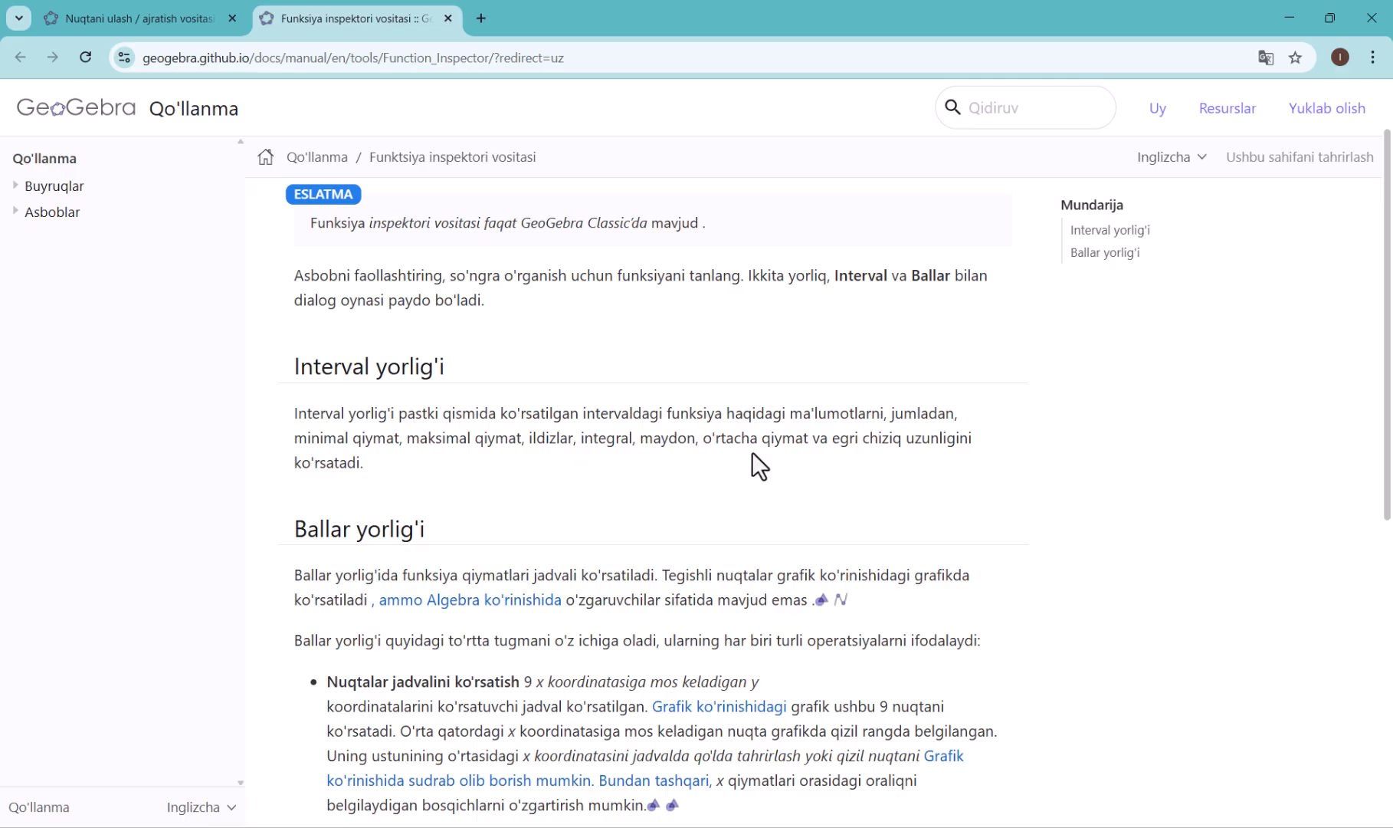
scroll(437, 440, "down", 1)
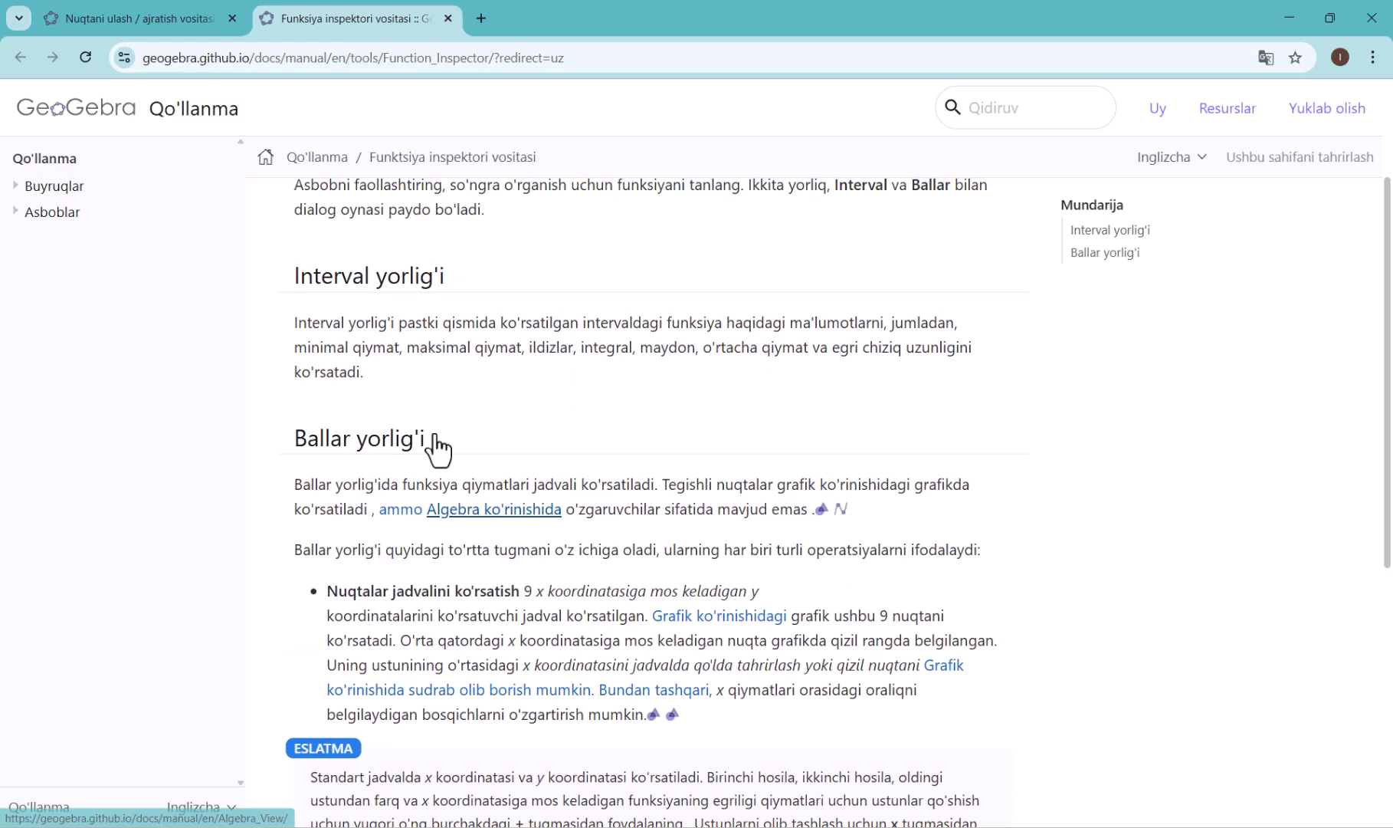
scroll(452, 429, "up", 2)
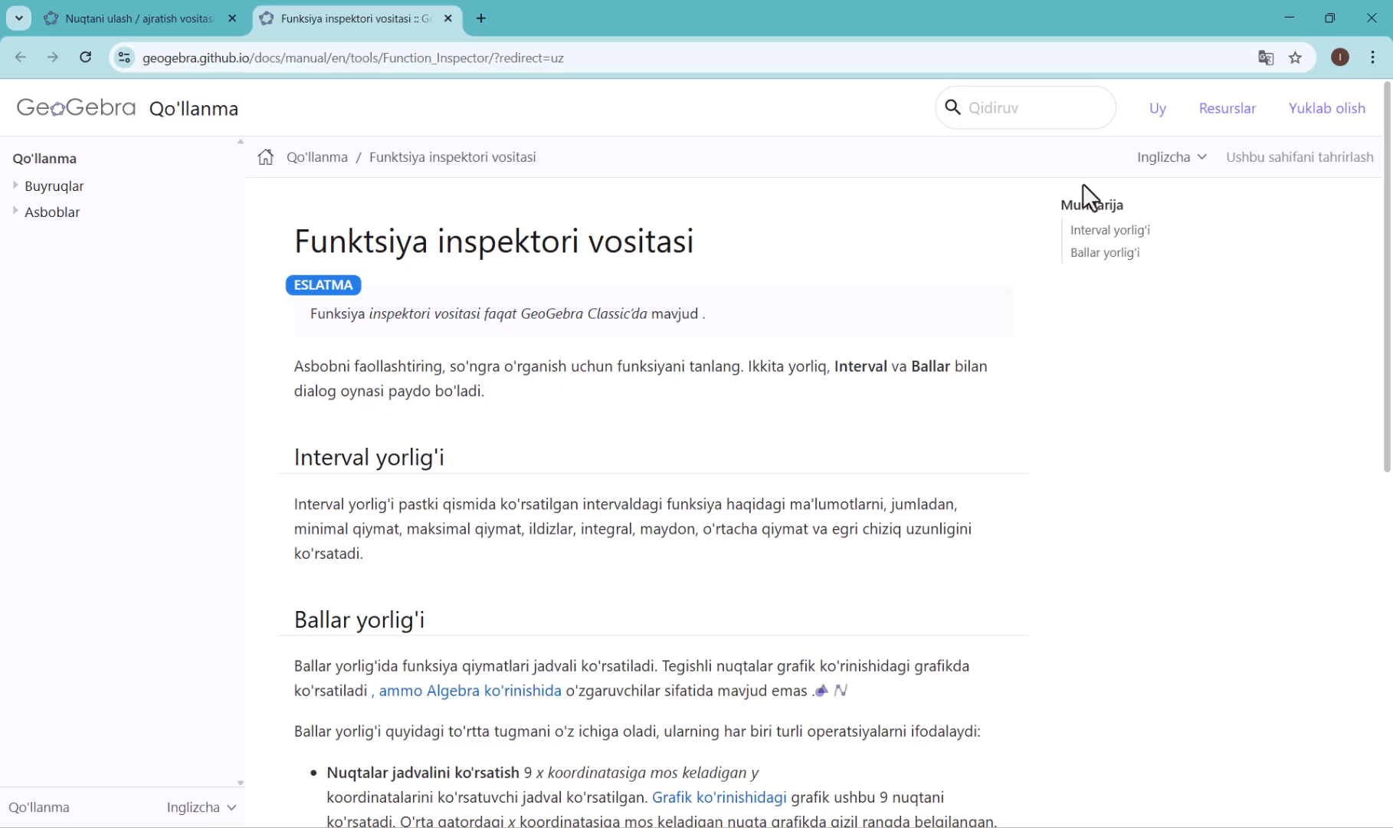
left_click(1289, 17)
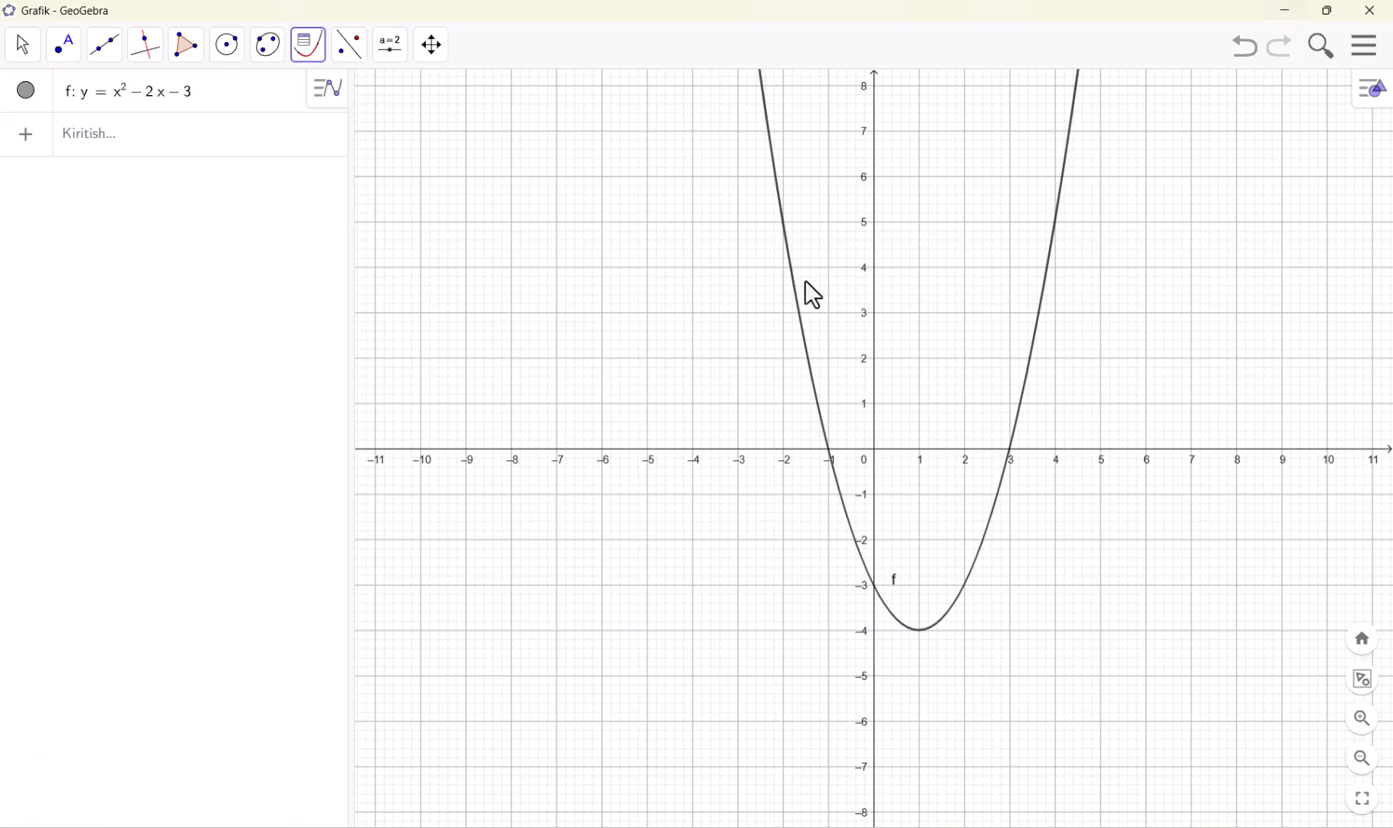
left_click(308, 49)
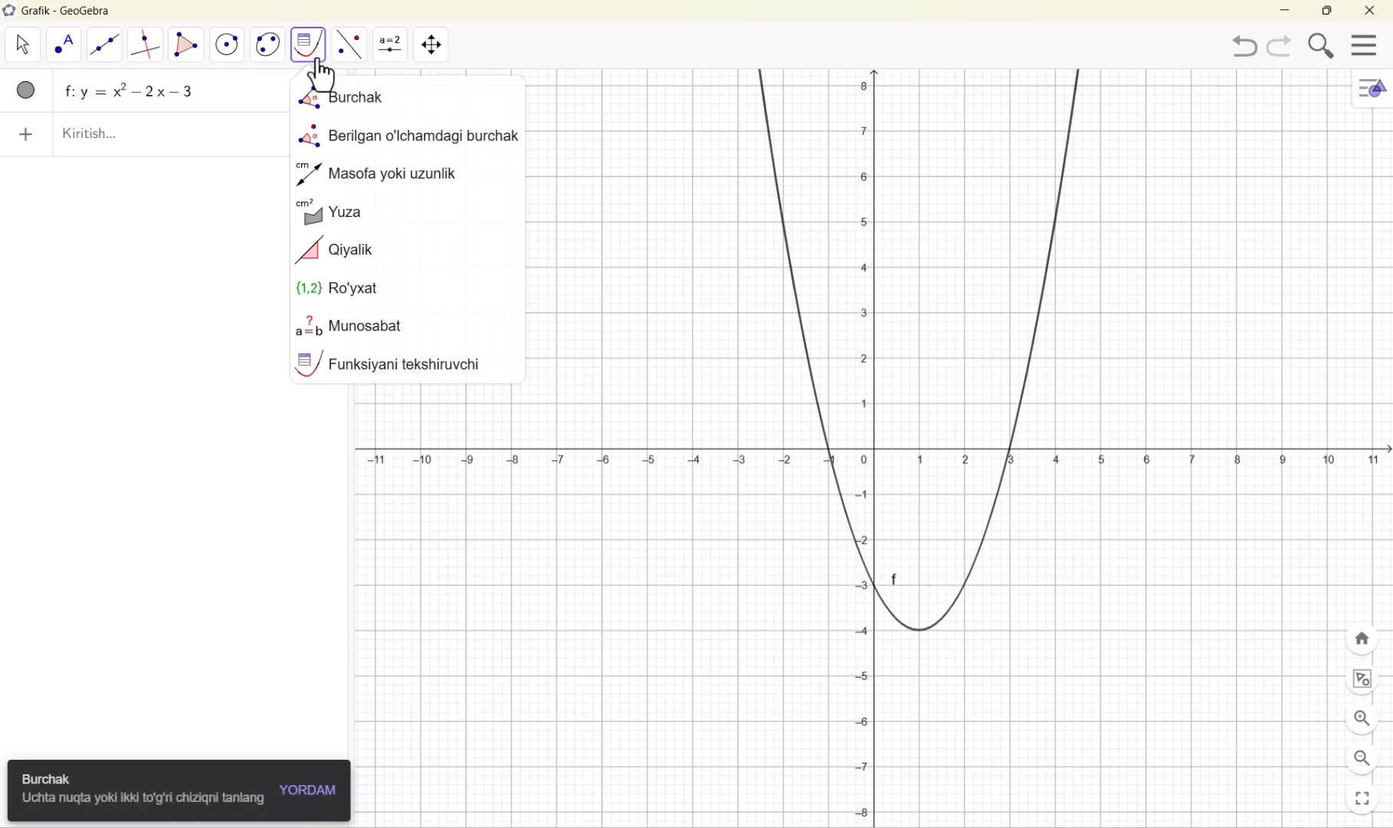
left_click(364, 374)
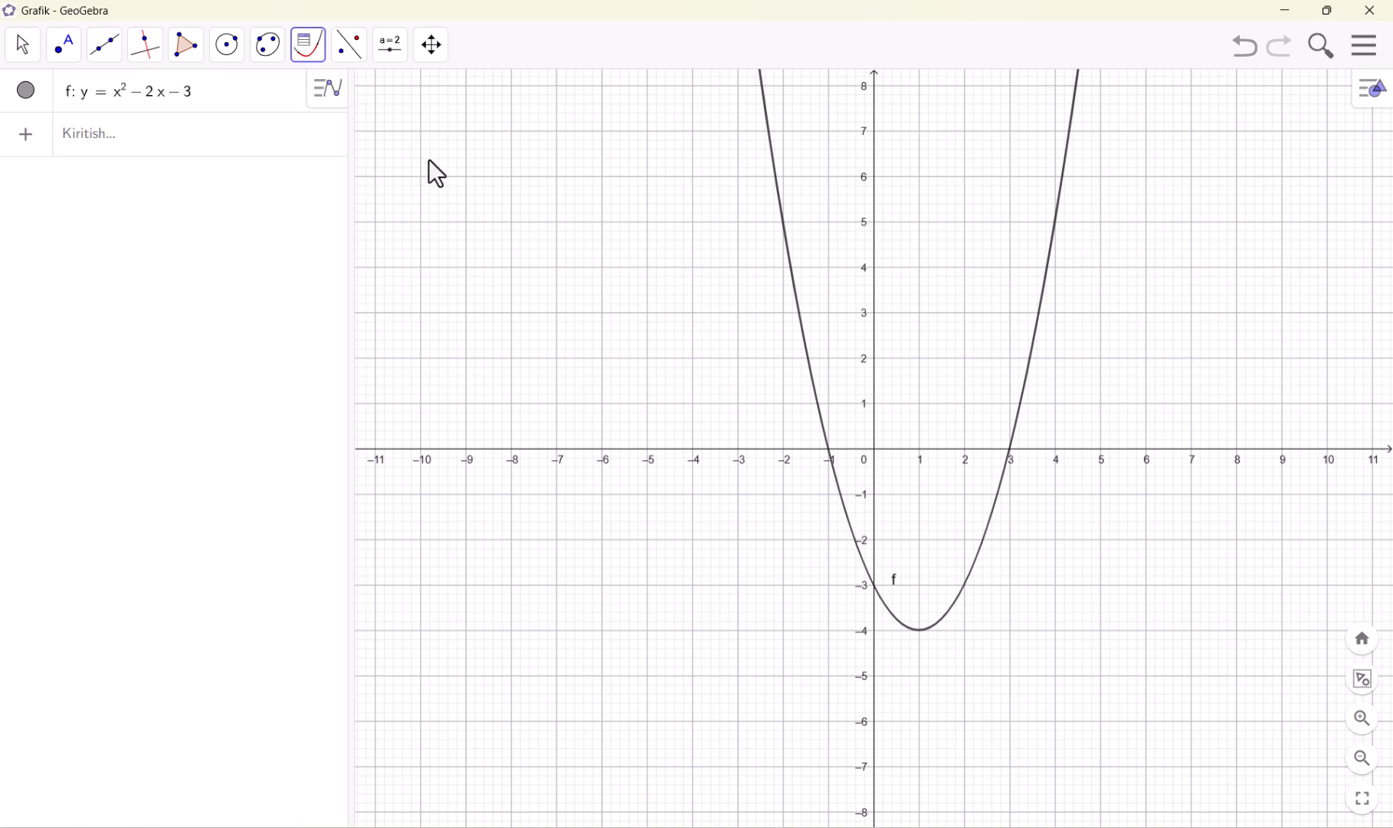
left_click(352, 51)
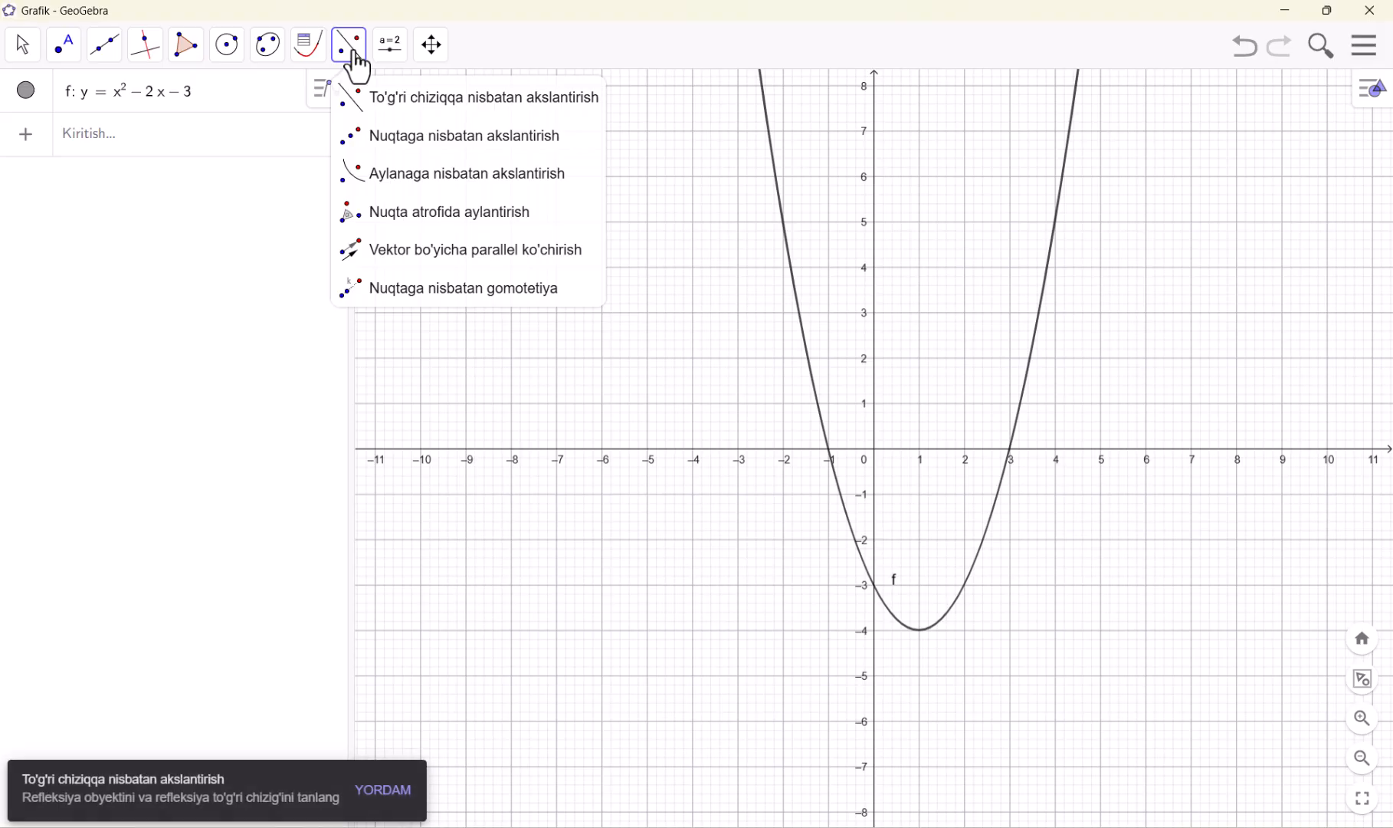
mouse_move(396, 58)
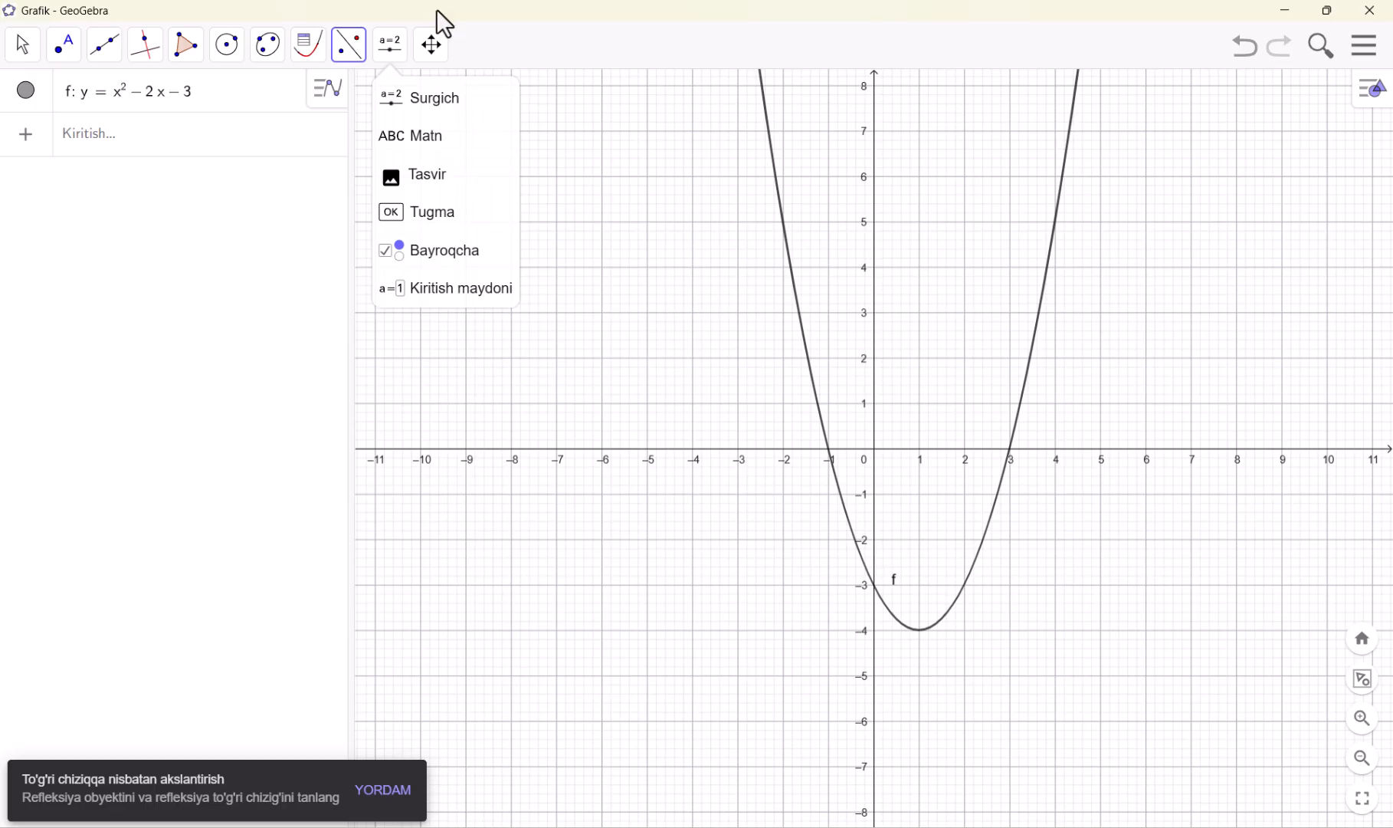
Start a new blank construction, discarding the parabola without saving
left_click(1360, 49)
left_click(1257, 117)
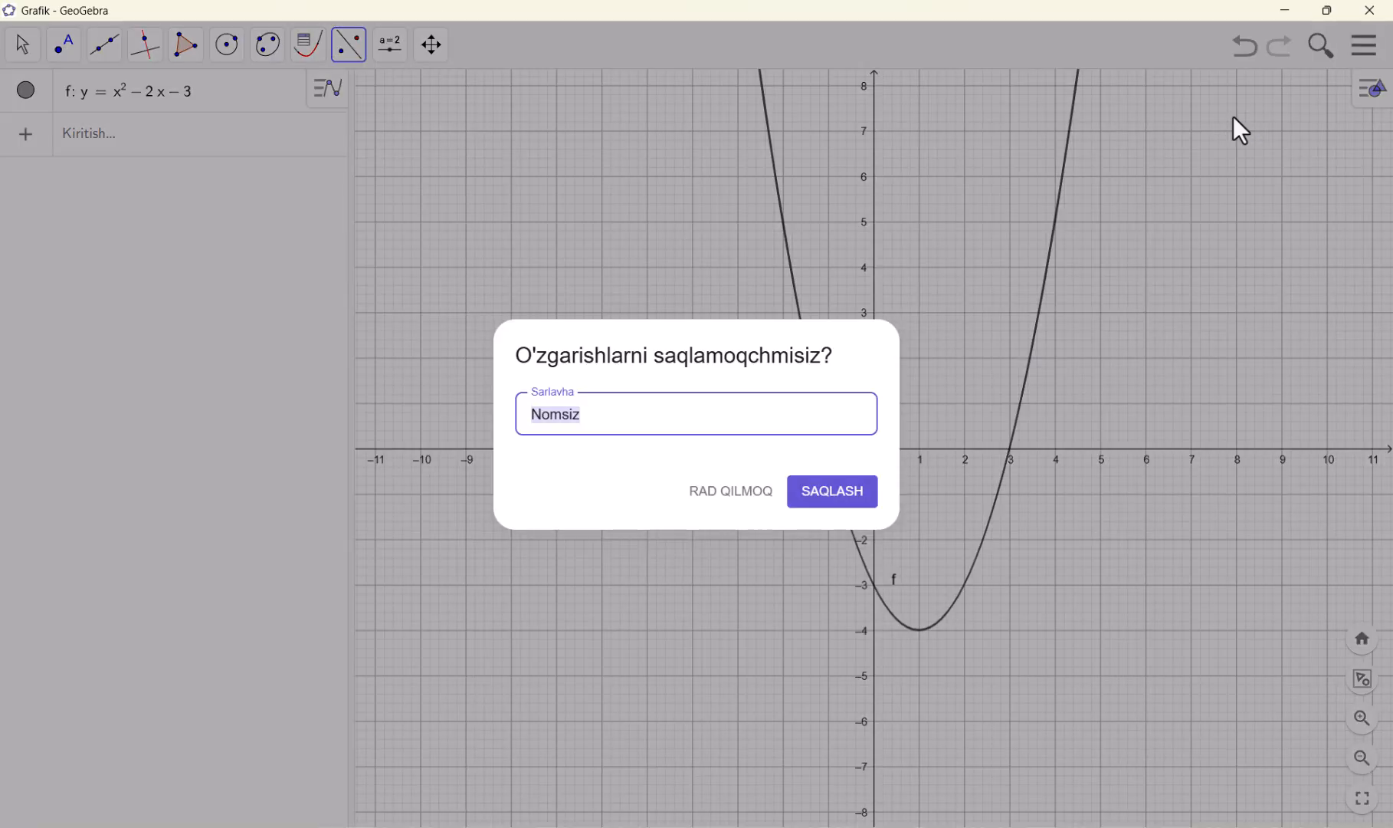
left_click(728, 498)
Plot y = (x + a)² as a new algebra entry with a slider for the parameter a
left_click(139, 97)
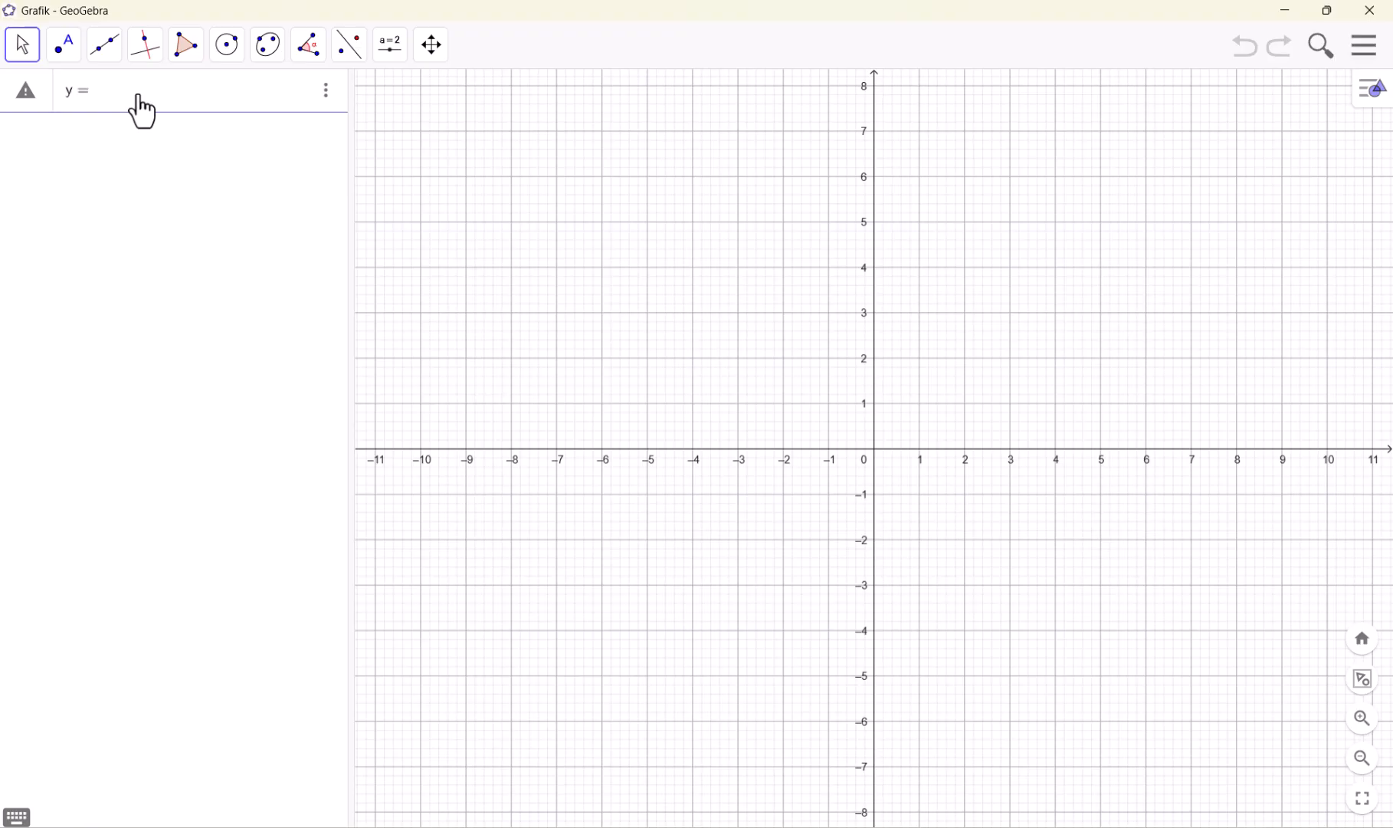
type("x ")
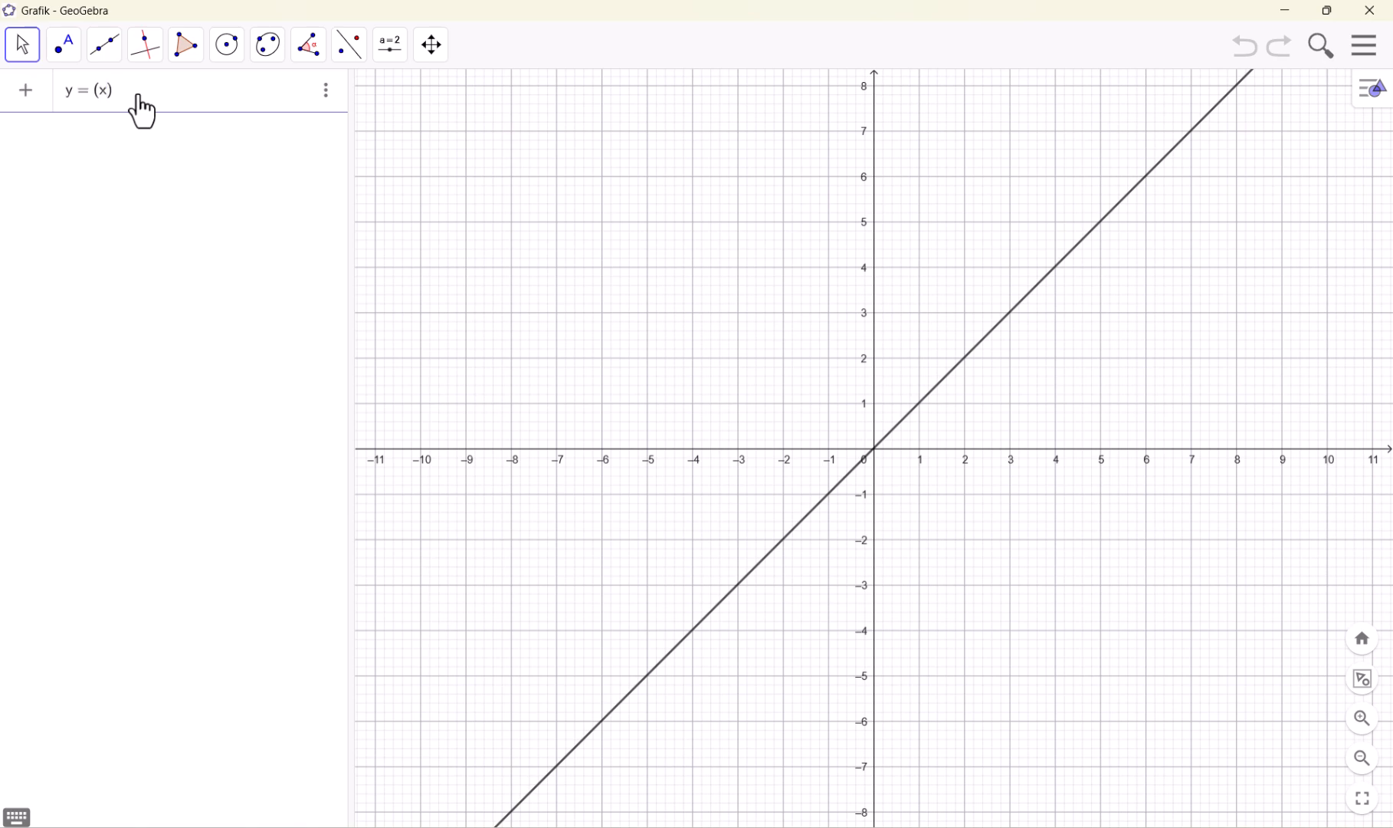
type("+ a")
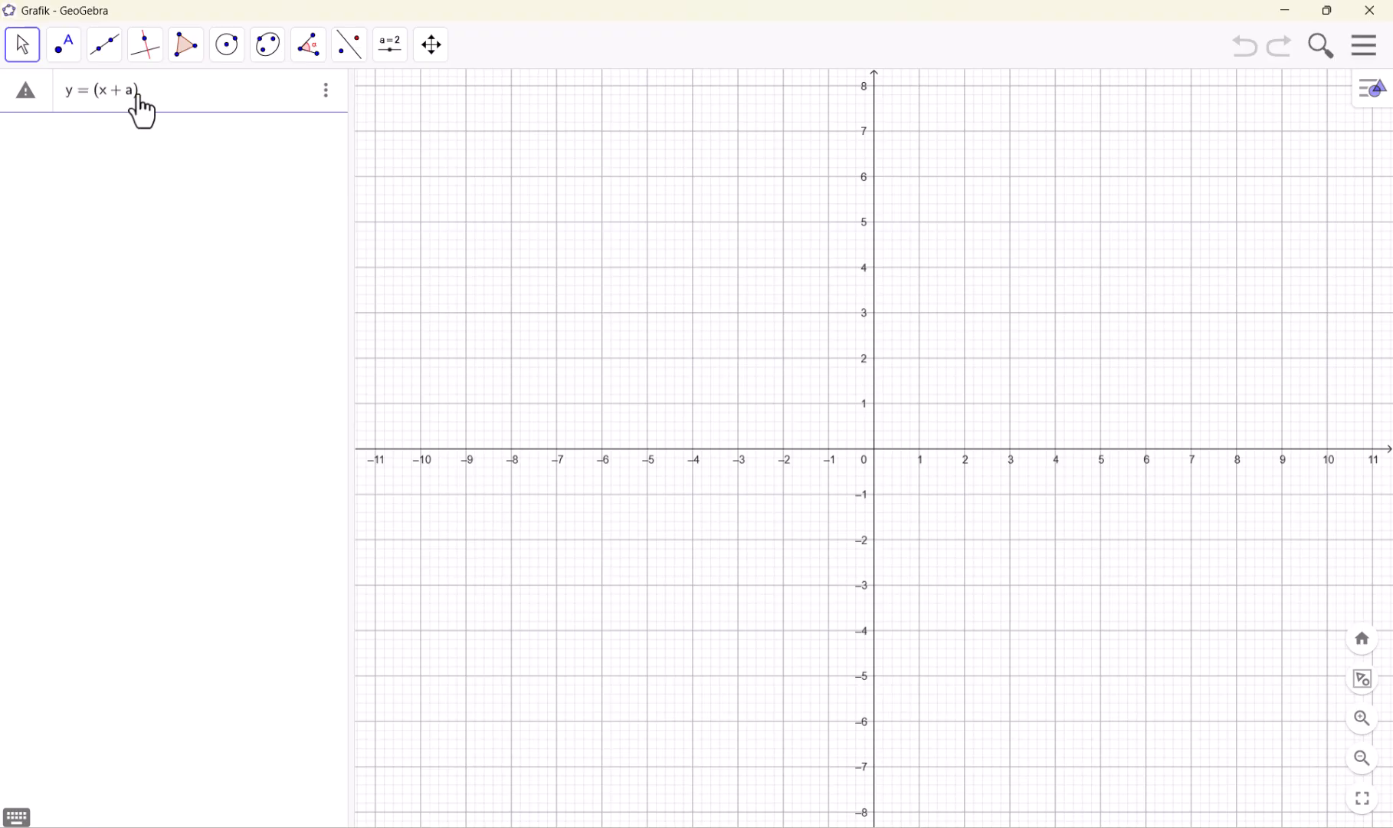
key("Return")
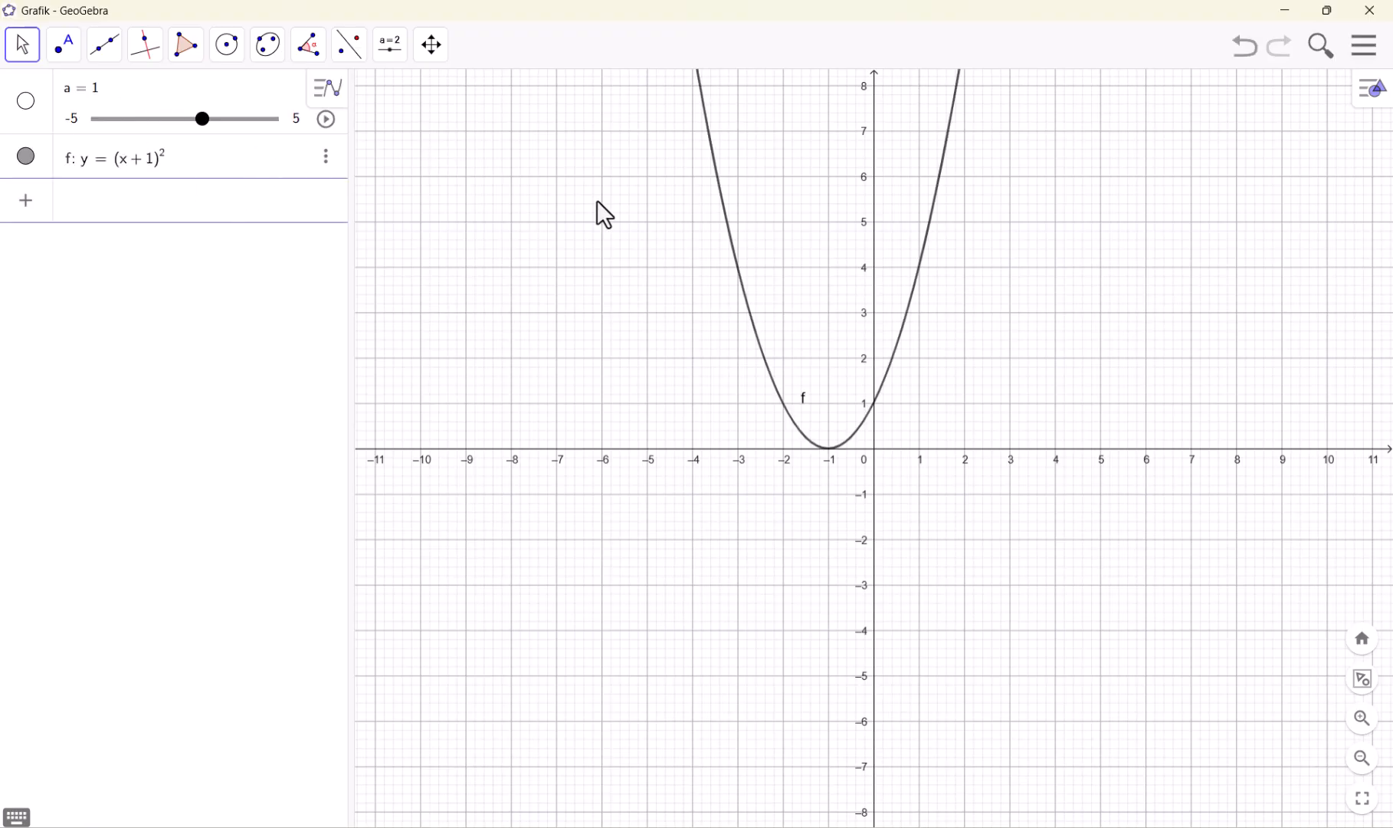
Activate the Siljitish tool and move slider a to 3.3 to shift the parabola
left_click(37, 52)
left_click(65, 46)
left_click(38, 44)
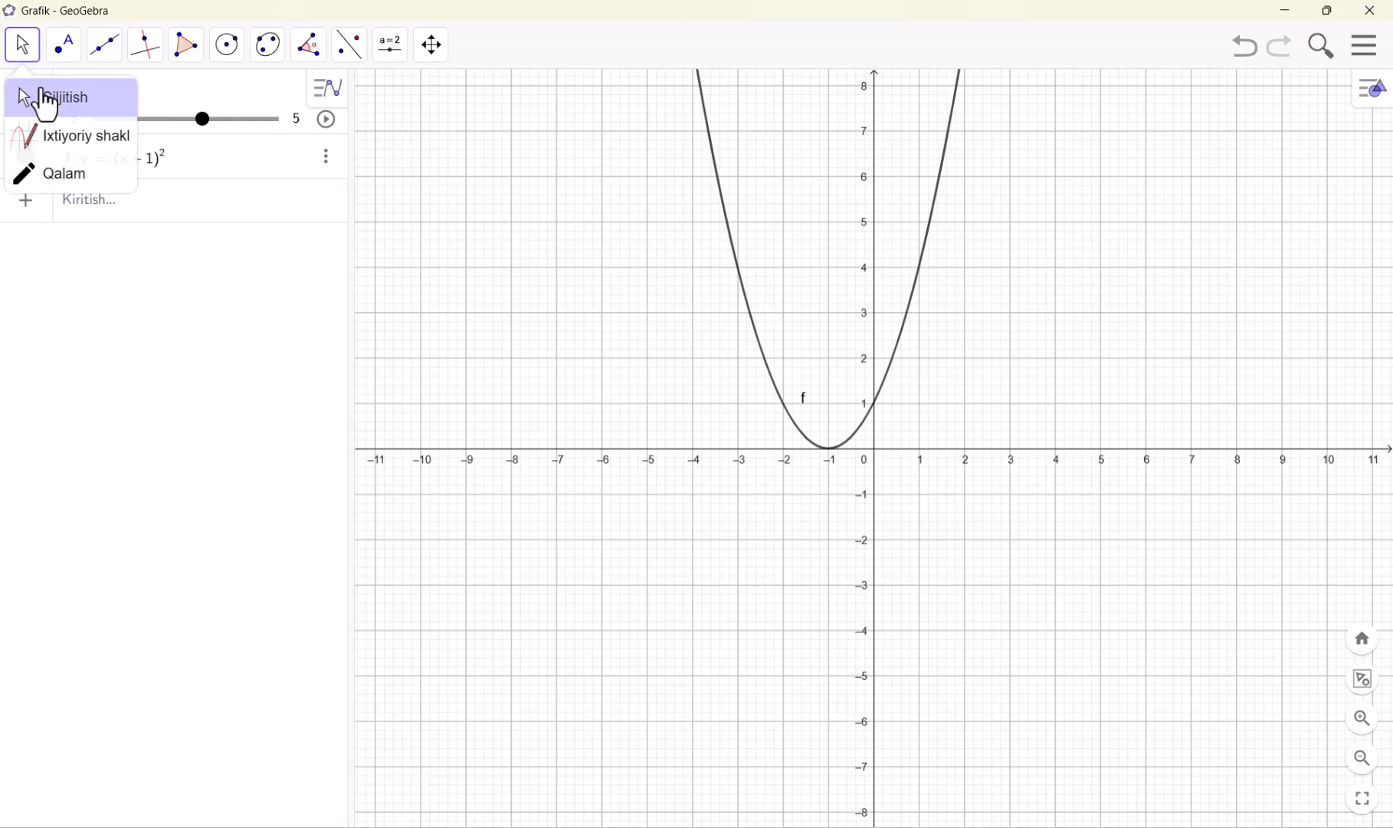
left_click(48, 98)
left_click_drag(554, 249, 622, 413)
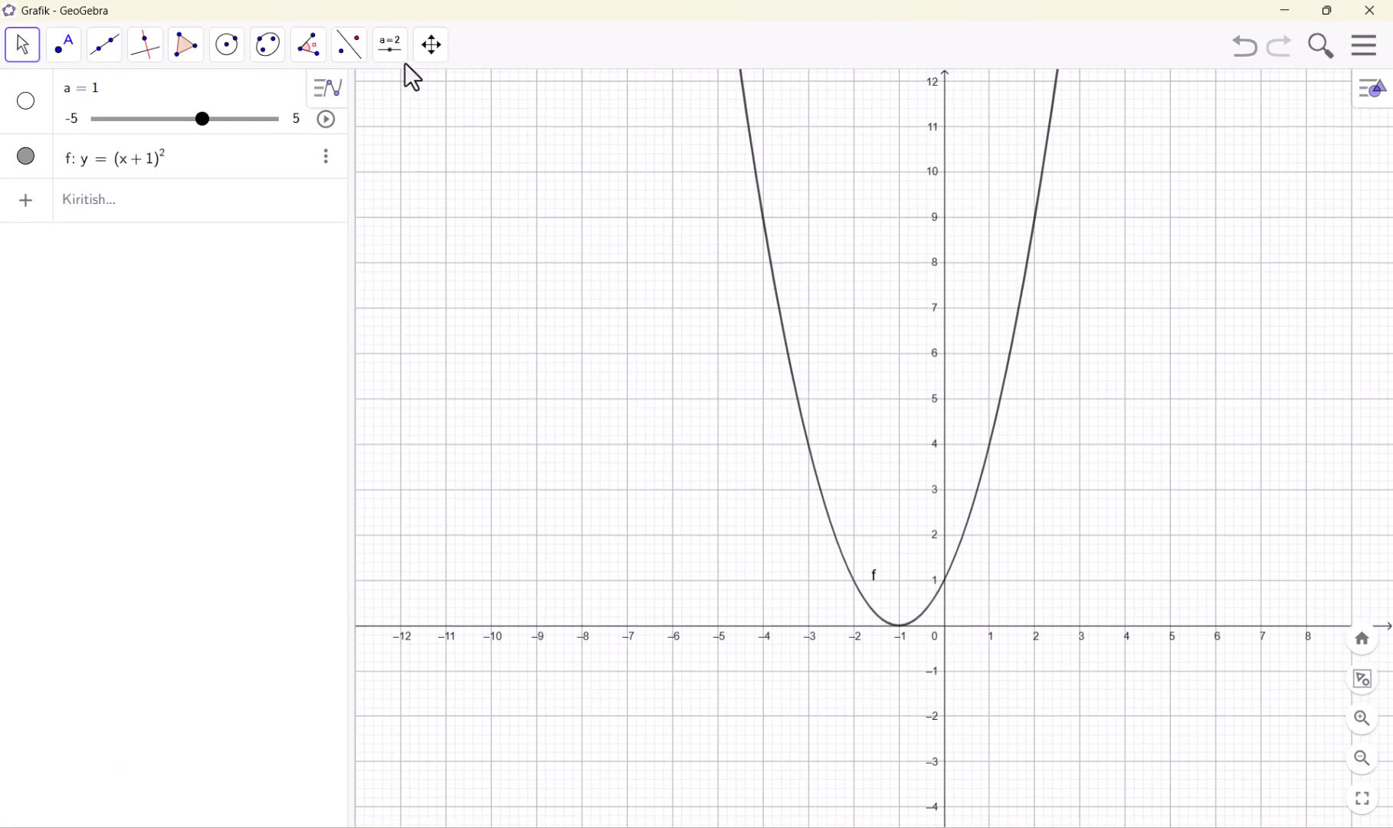
left_click(394, 50)
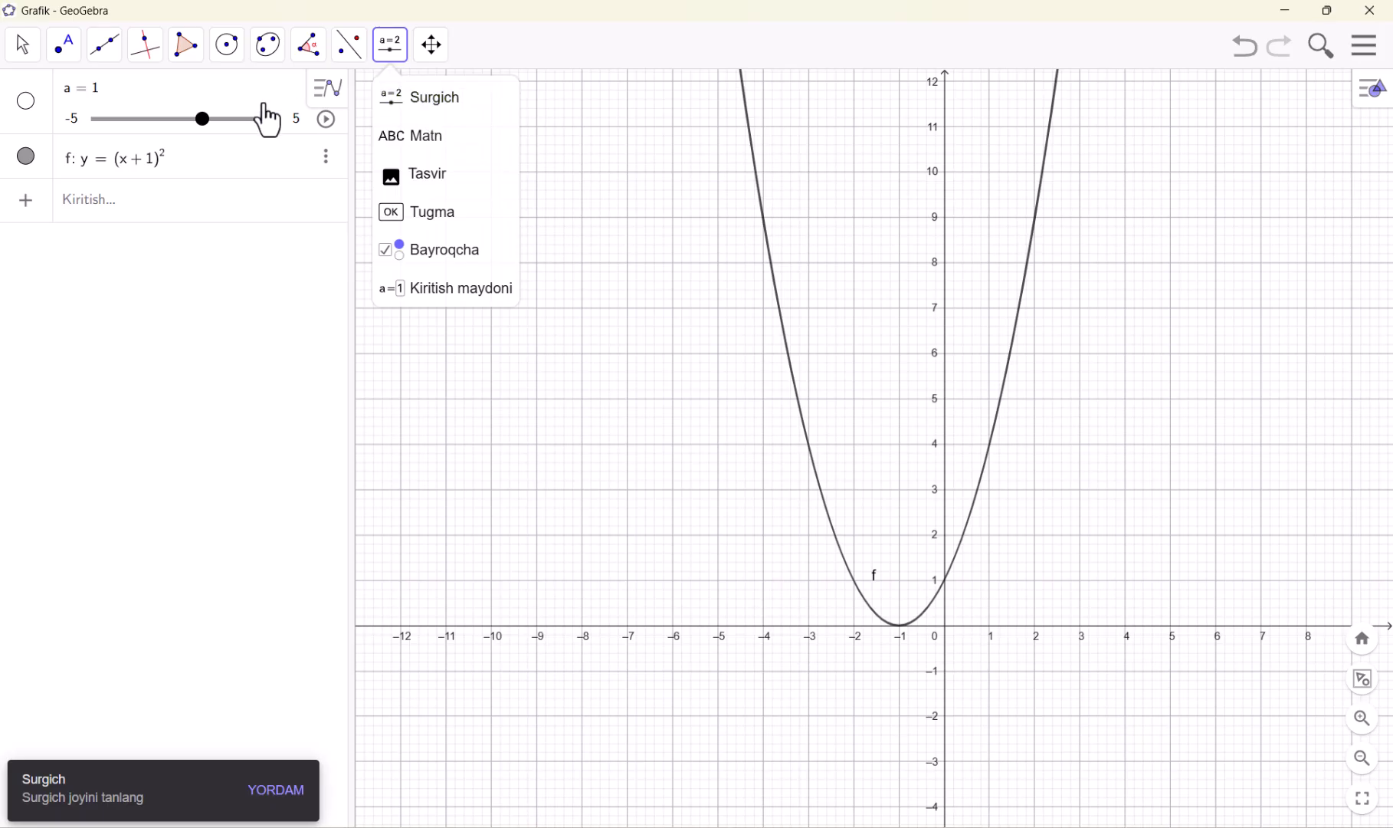
left_click_drag(208, 131, 250, 141)
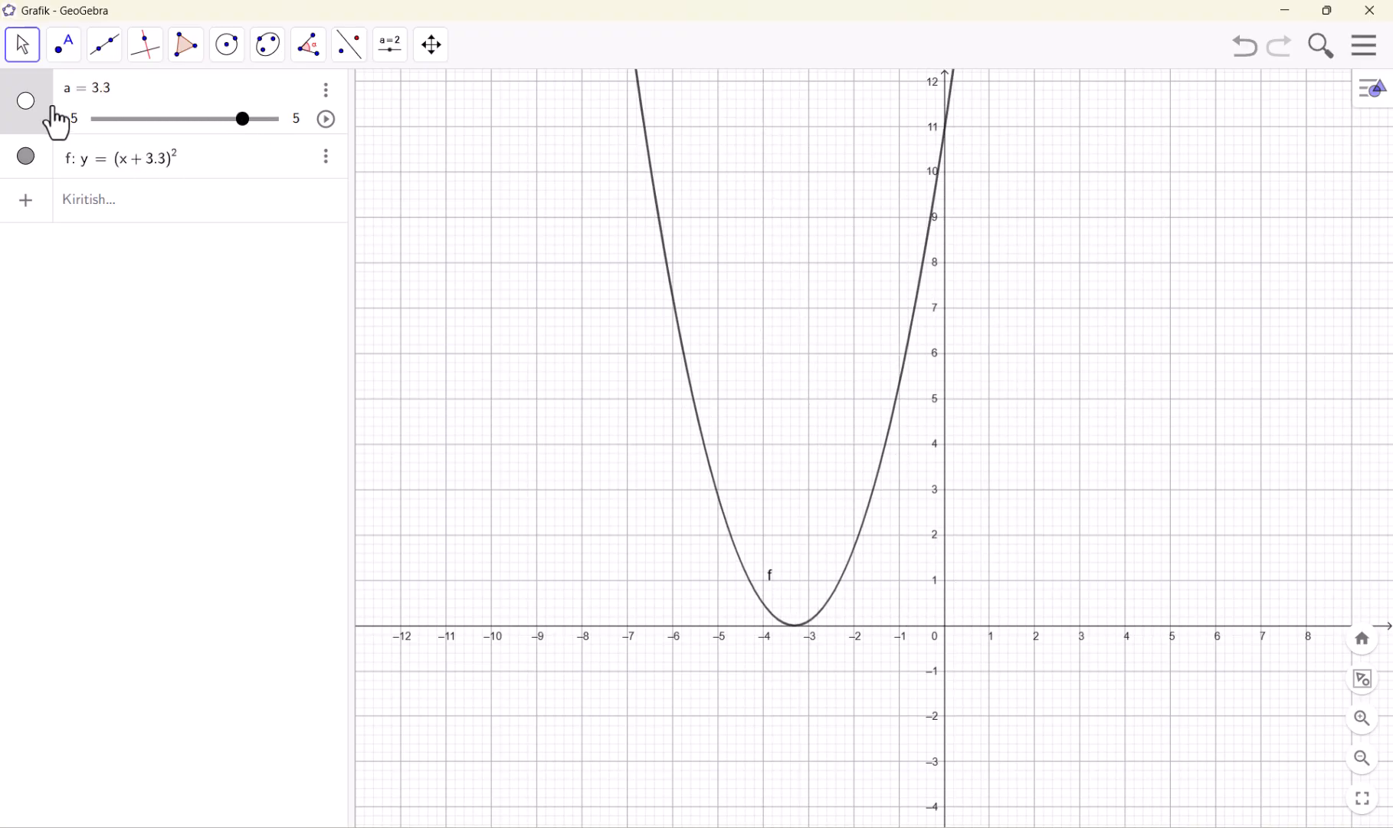
Show slider a in the graphics view, and run its animation briefly until it is stopped at 3.14
left_click(32, 107)
left_click_drag(542, 135, 495, 135)
left_click(326, 118)
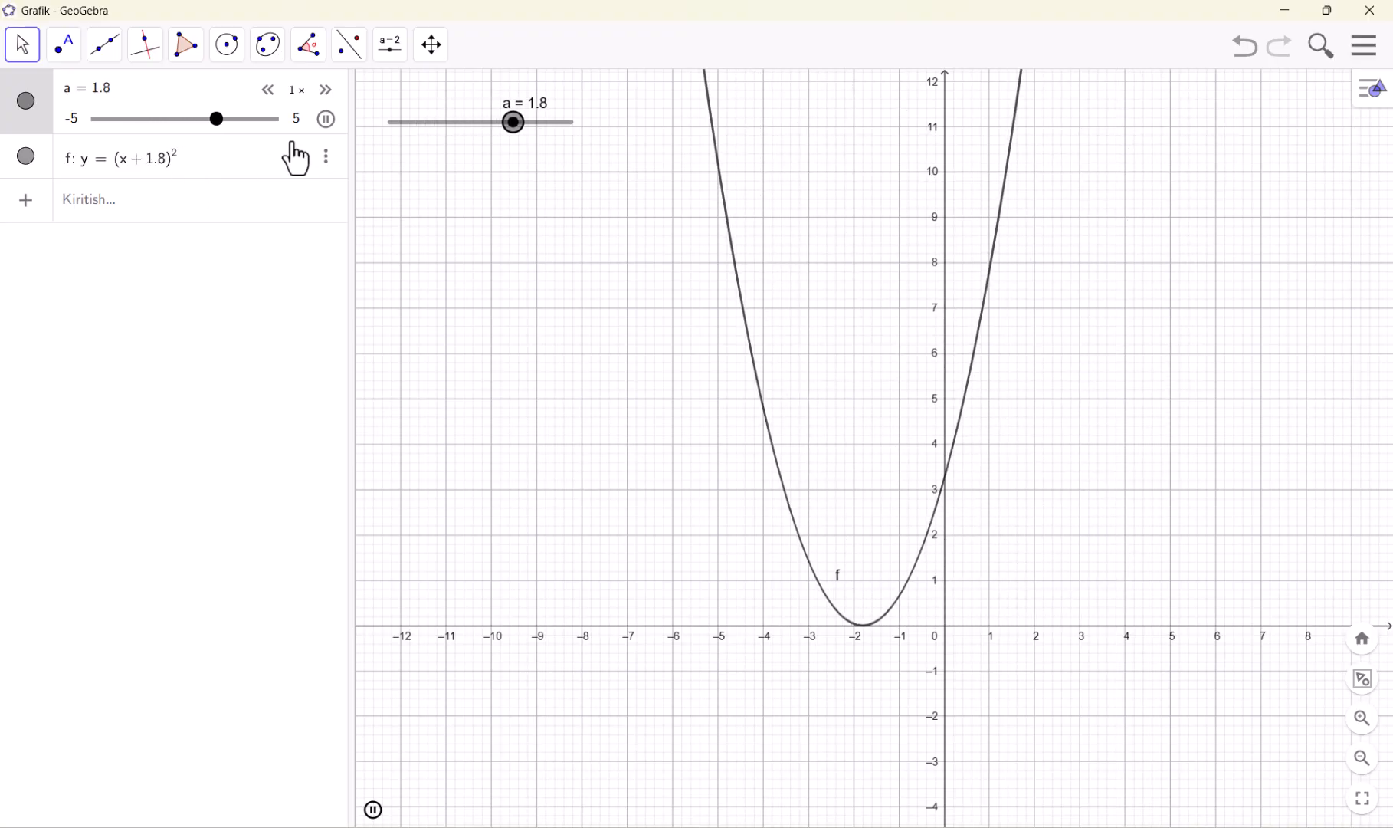
left_click(325, 119)
Extend the parabola's equation to y = (x + a)² + b and set slider a to 1
left_click(229, 166)
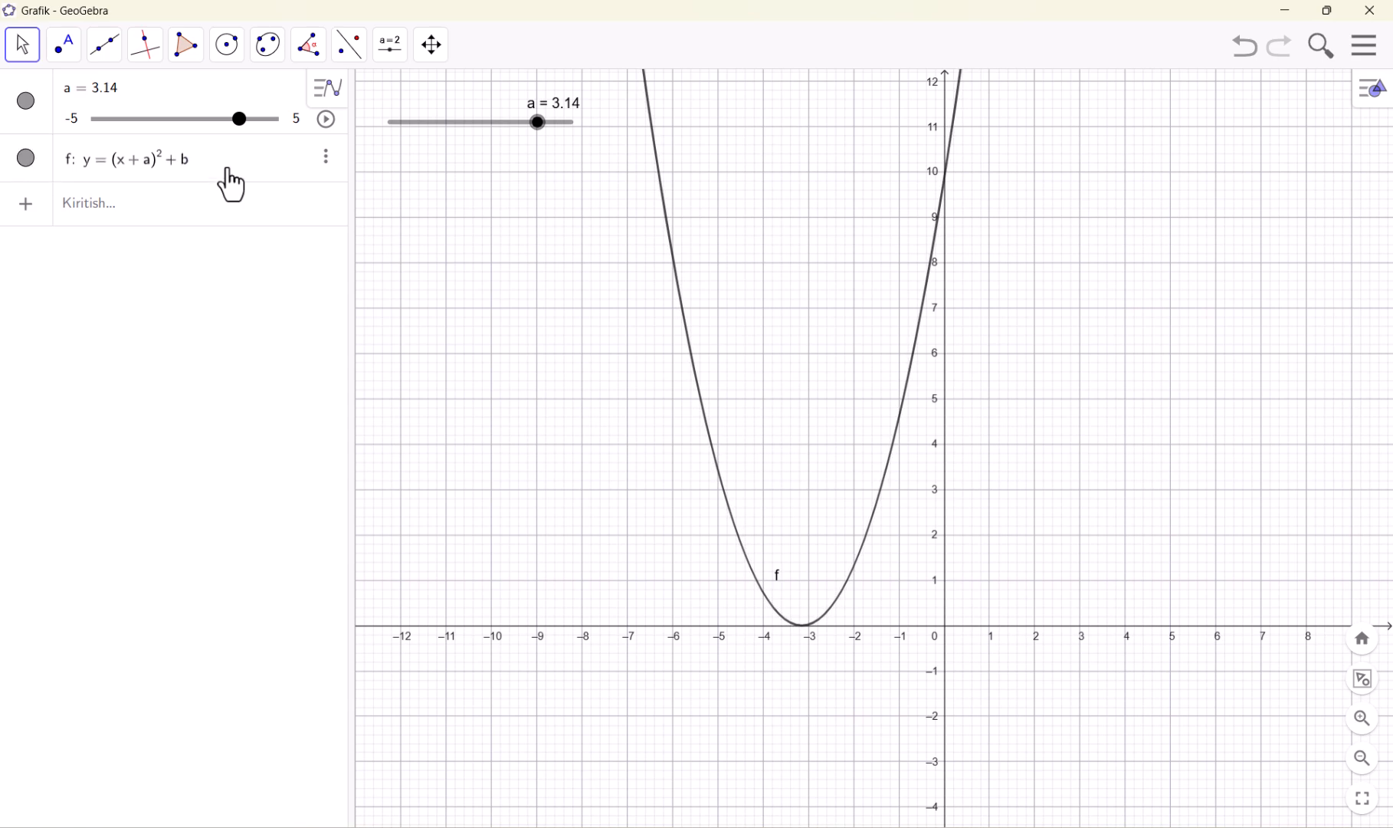
left_click_drag(240, 121, 204, 121)
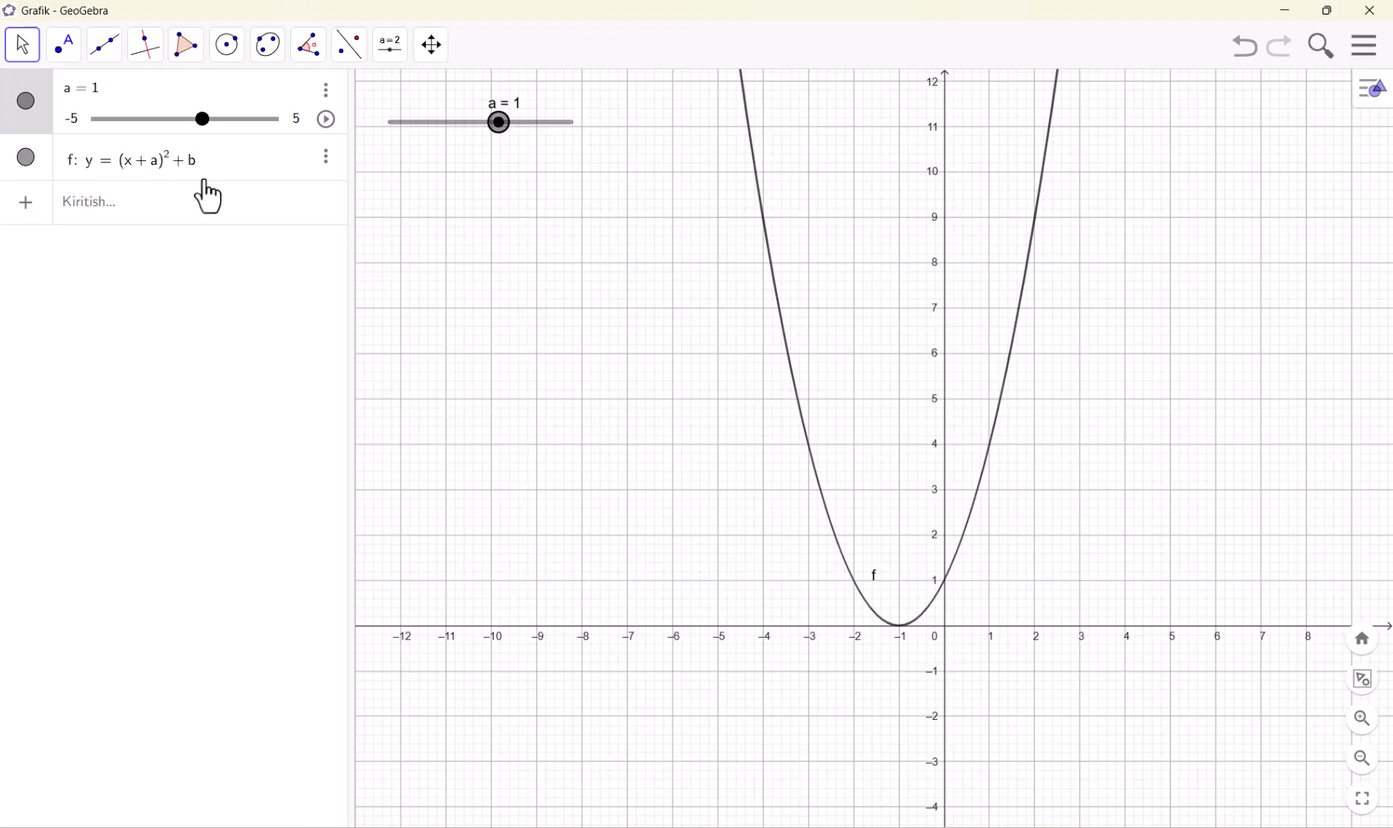
left_click(220, 217)
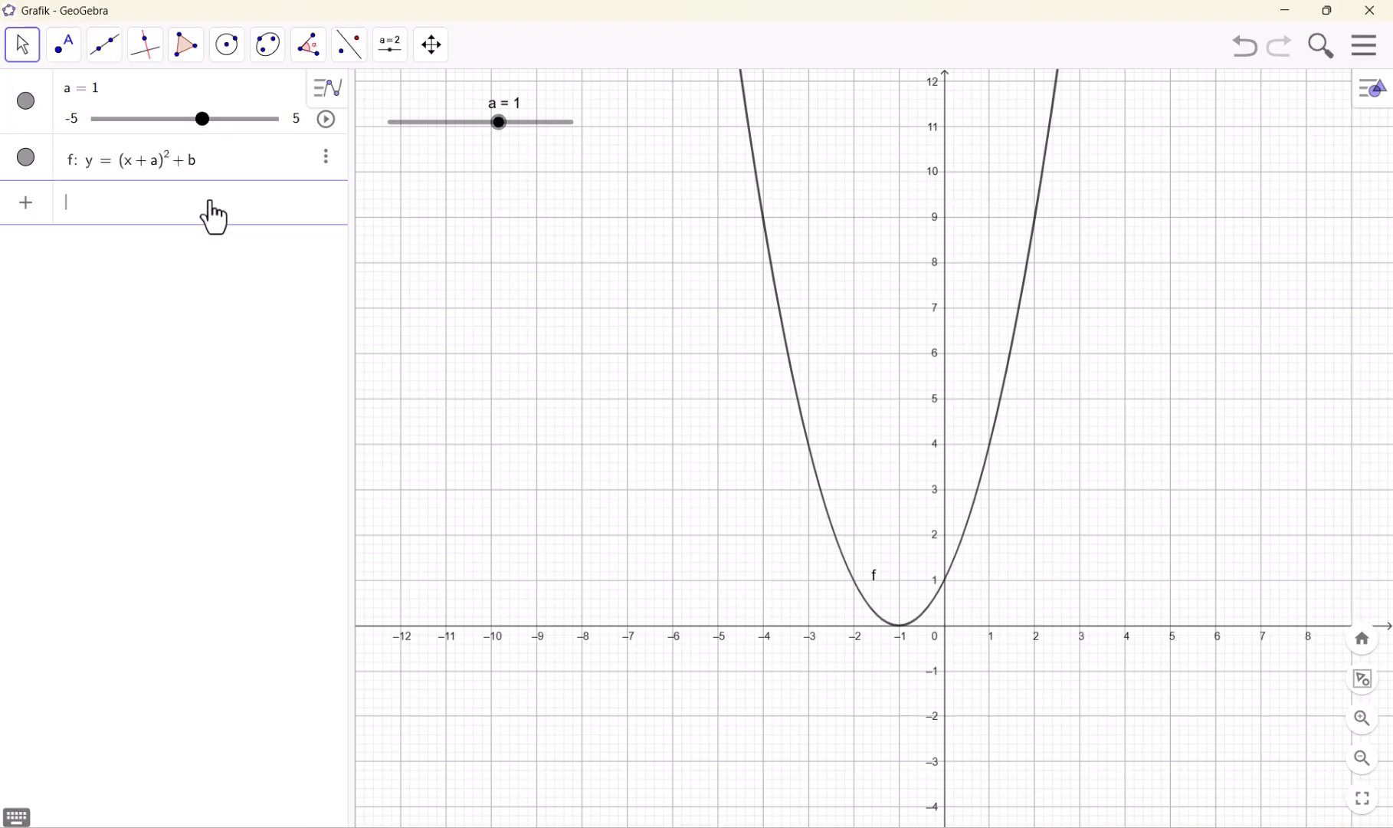
Undo all changes back to an empty construction, removing the parabola and its slider
left_click(1247, 52)
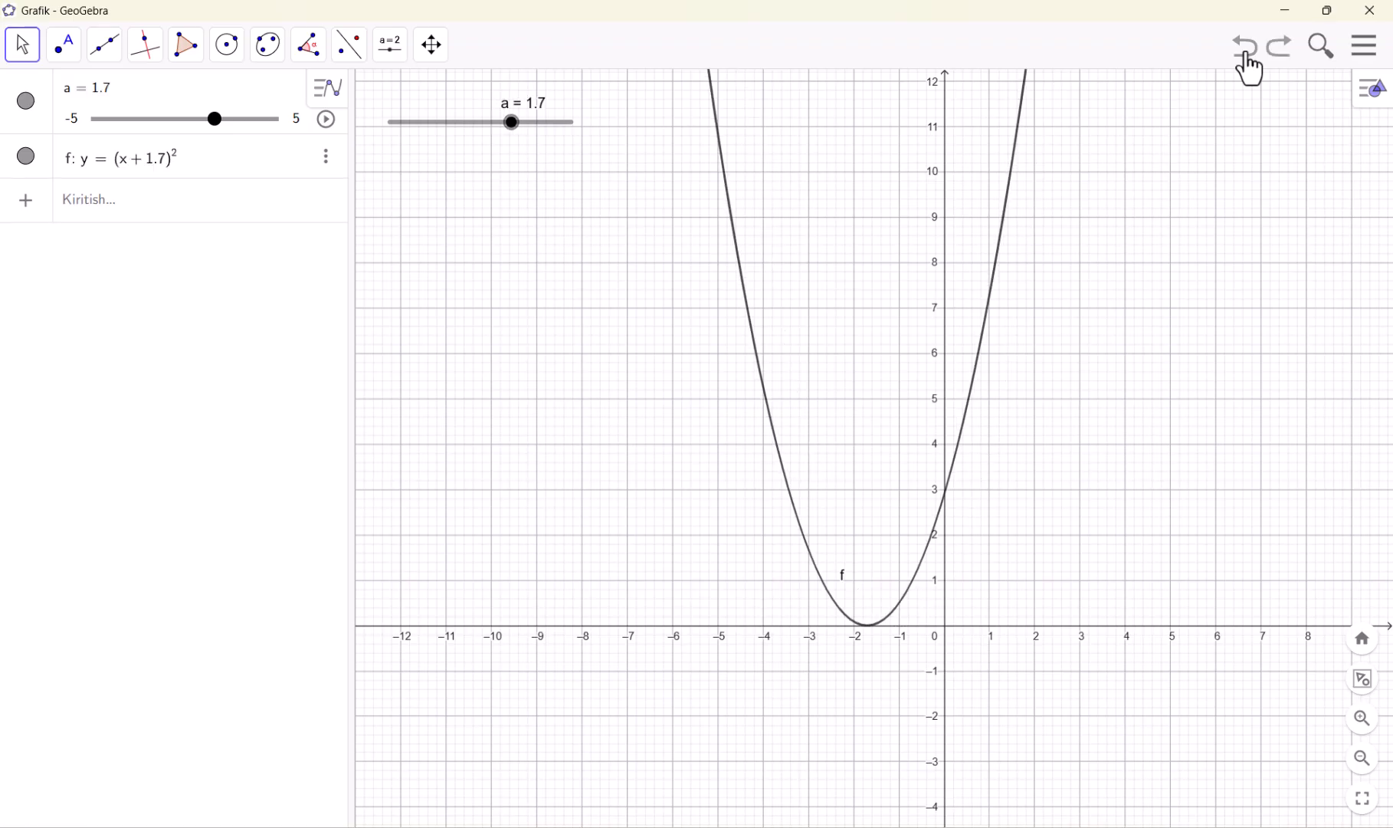
left_click(1246, 52)
left_click(1246, 52)
left_click(1246, 52)
left_click(1246, 52)
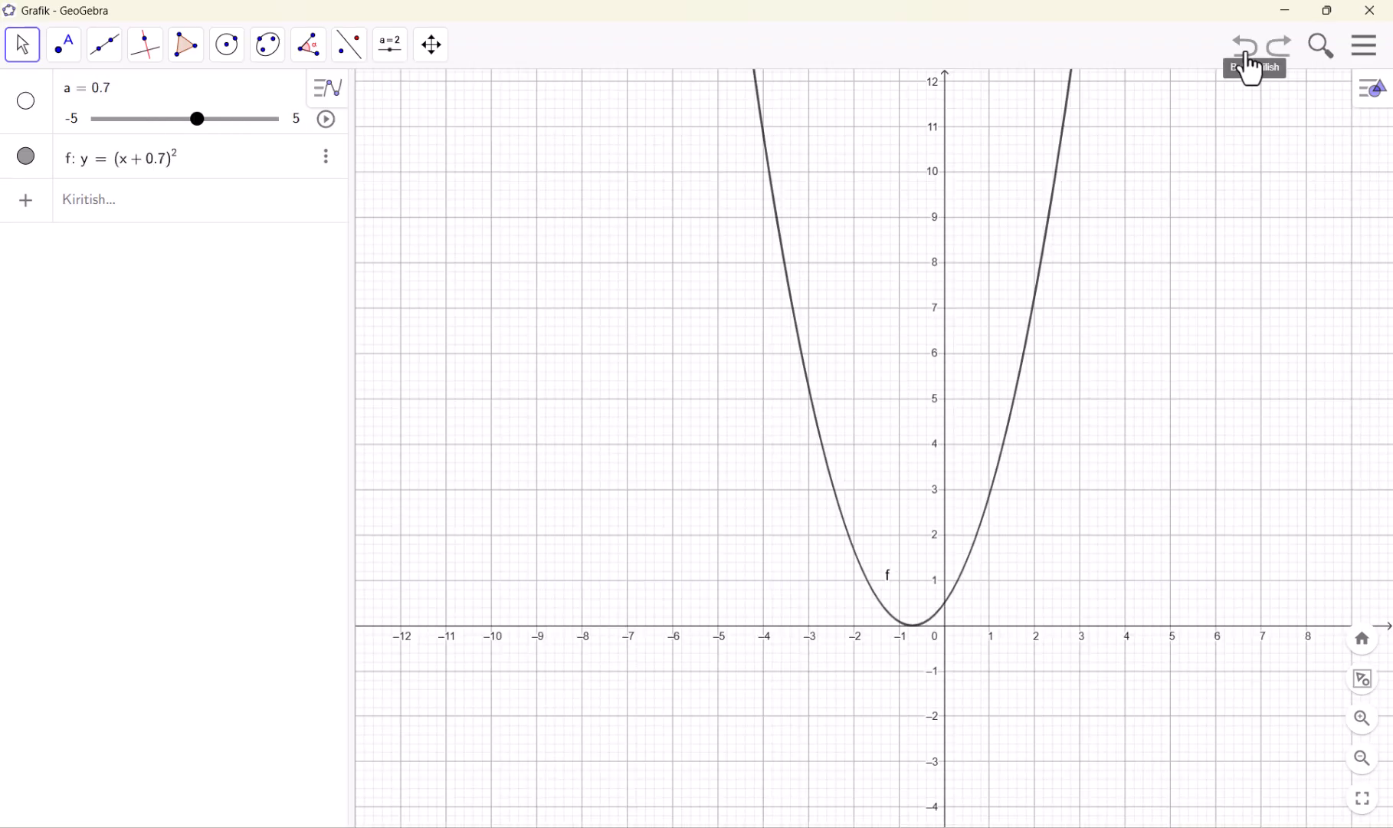
left_click(1246, 52)
left_click(1246, 52)
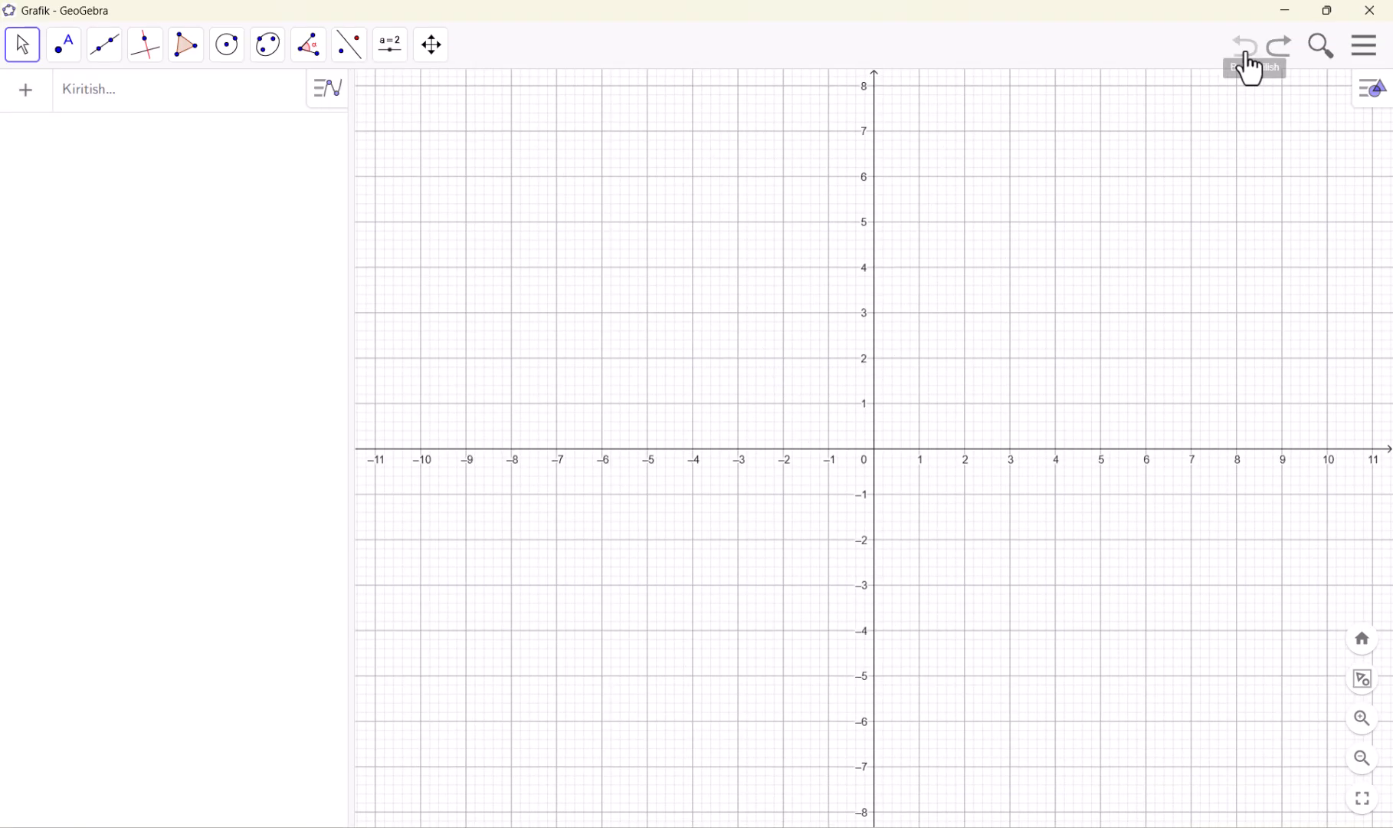
Plot y = √(x + a) + b as a new algebra entry with sliders for a and b
left_click(182, 121)
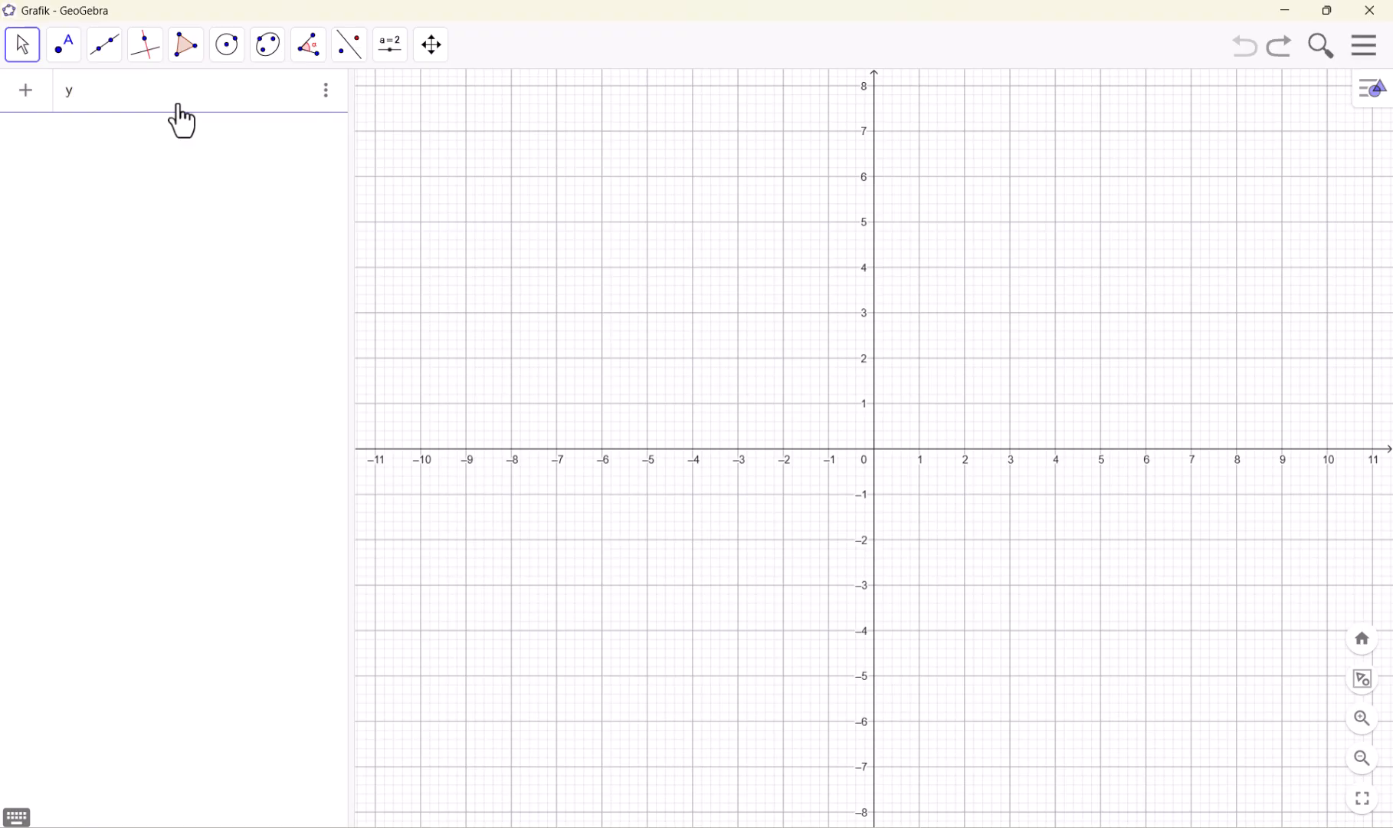
type("y=sqrt")
type("x")
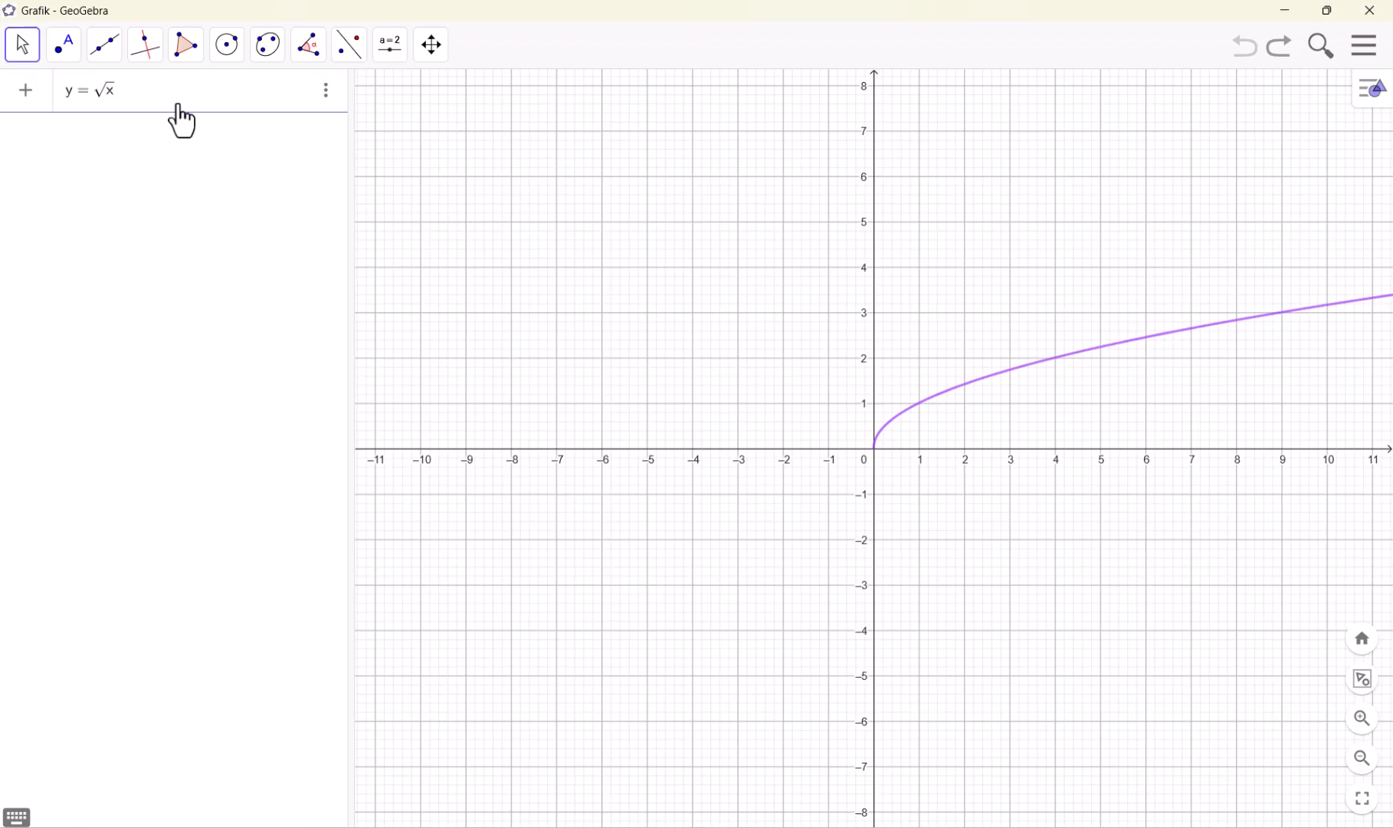
type("+a")
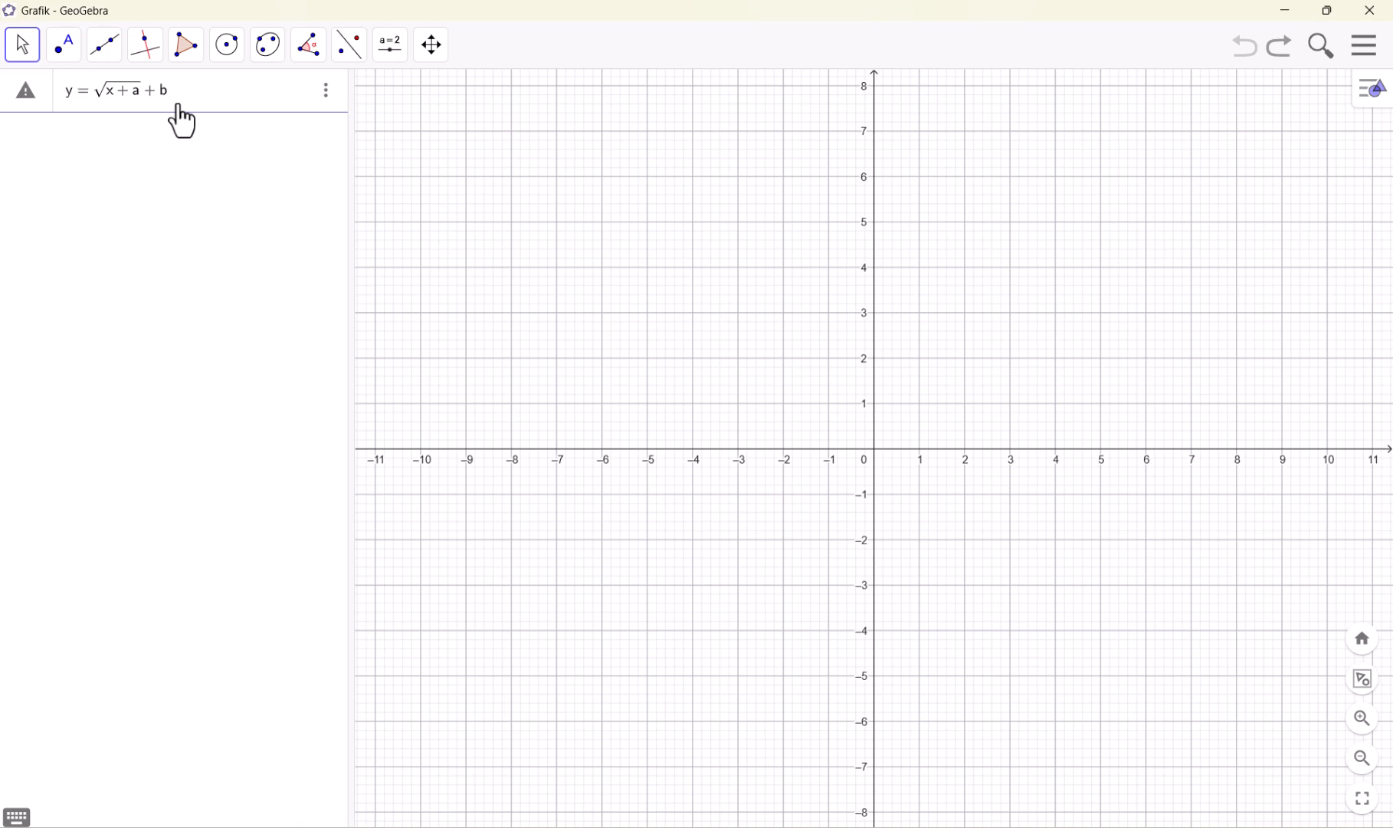
key("Return")
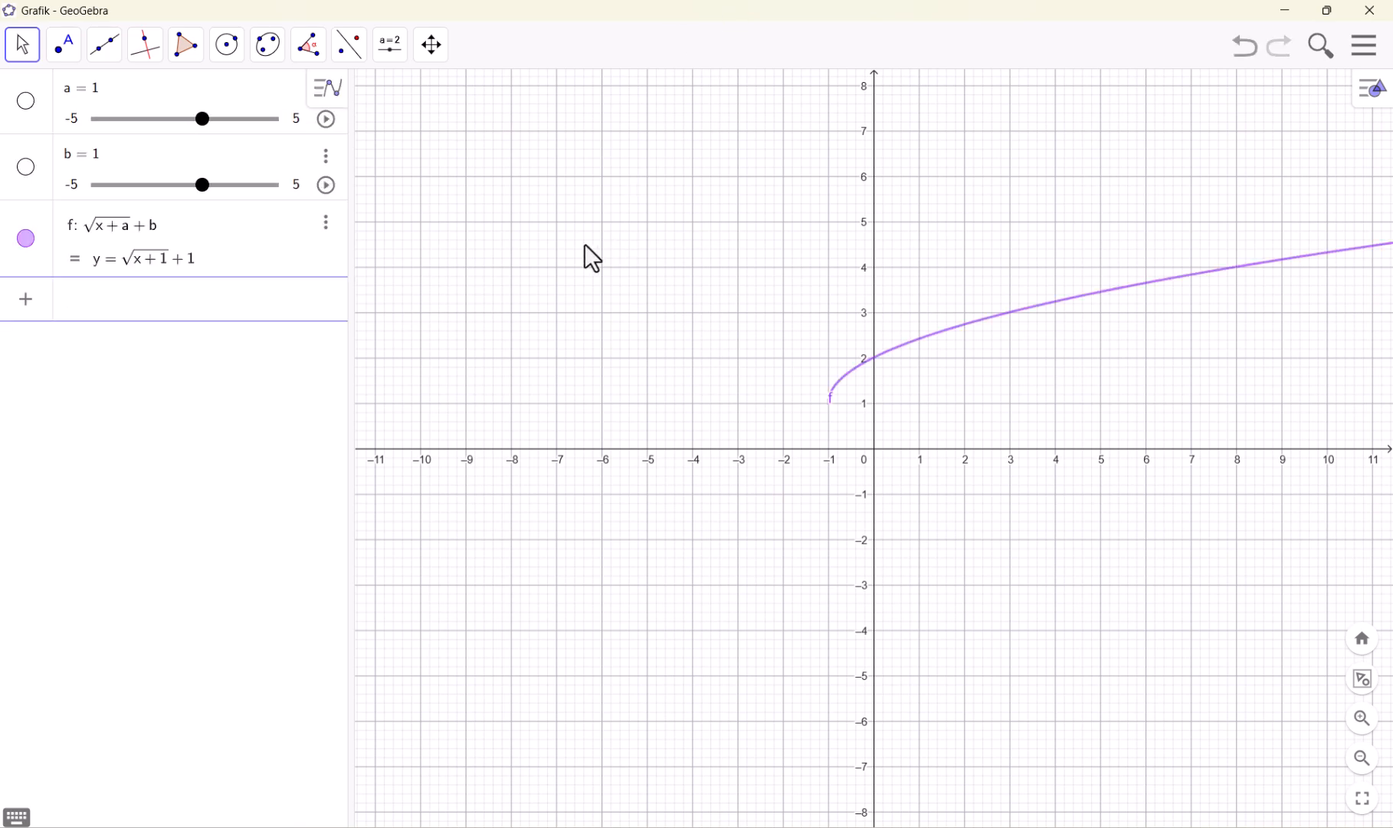
Set slider a of the square root function to 0 and start the animation of slider b
left_click_drag(203, 128, 187, 127)
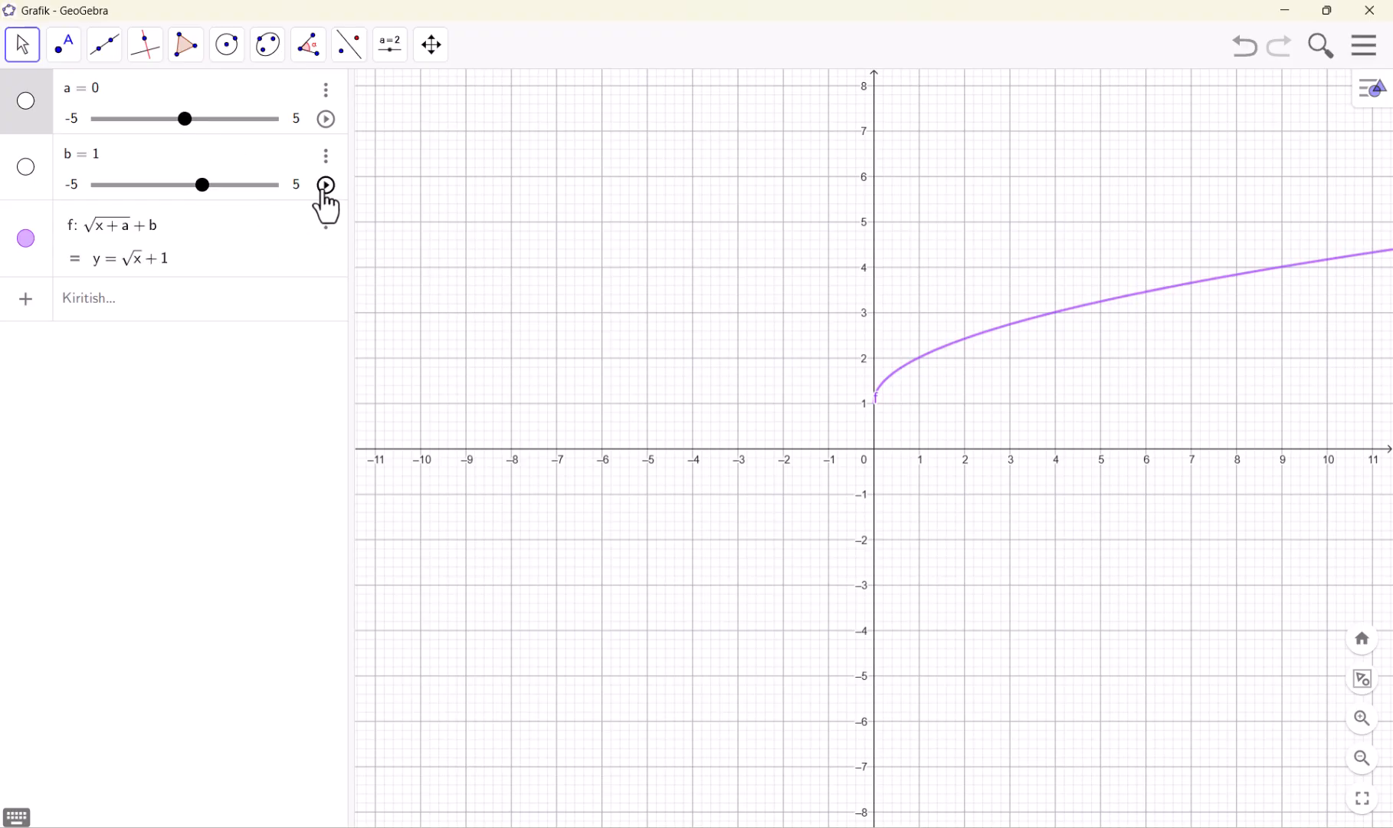
left_click(326, 187)
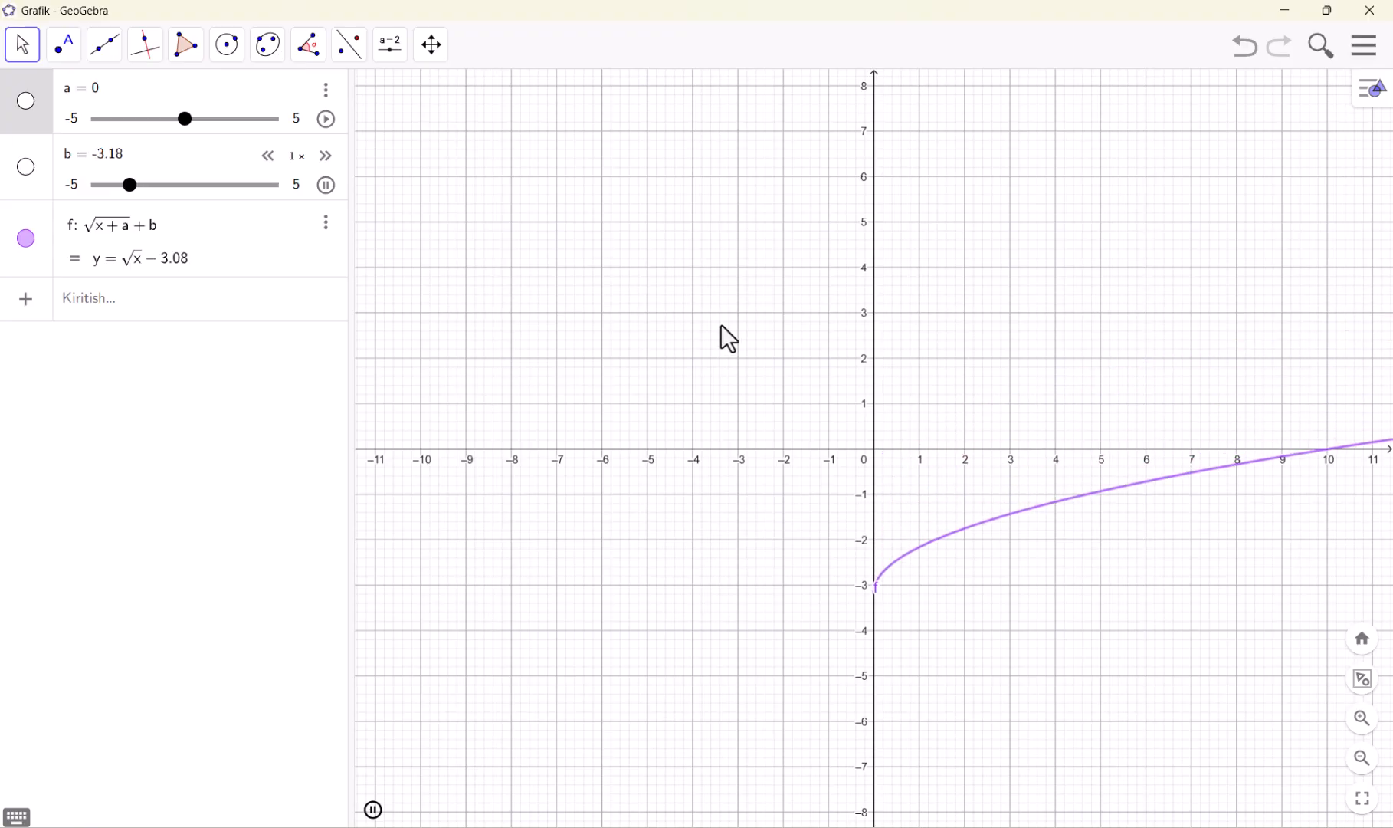
Show sliders b and a in the graphics view
left_click_drag(728, 337, 596, 216)
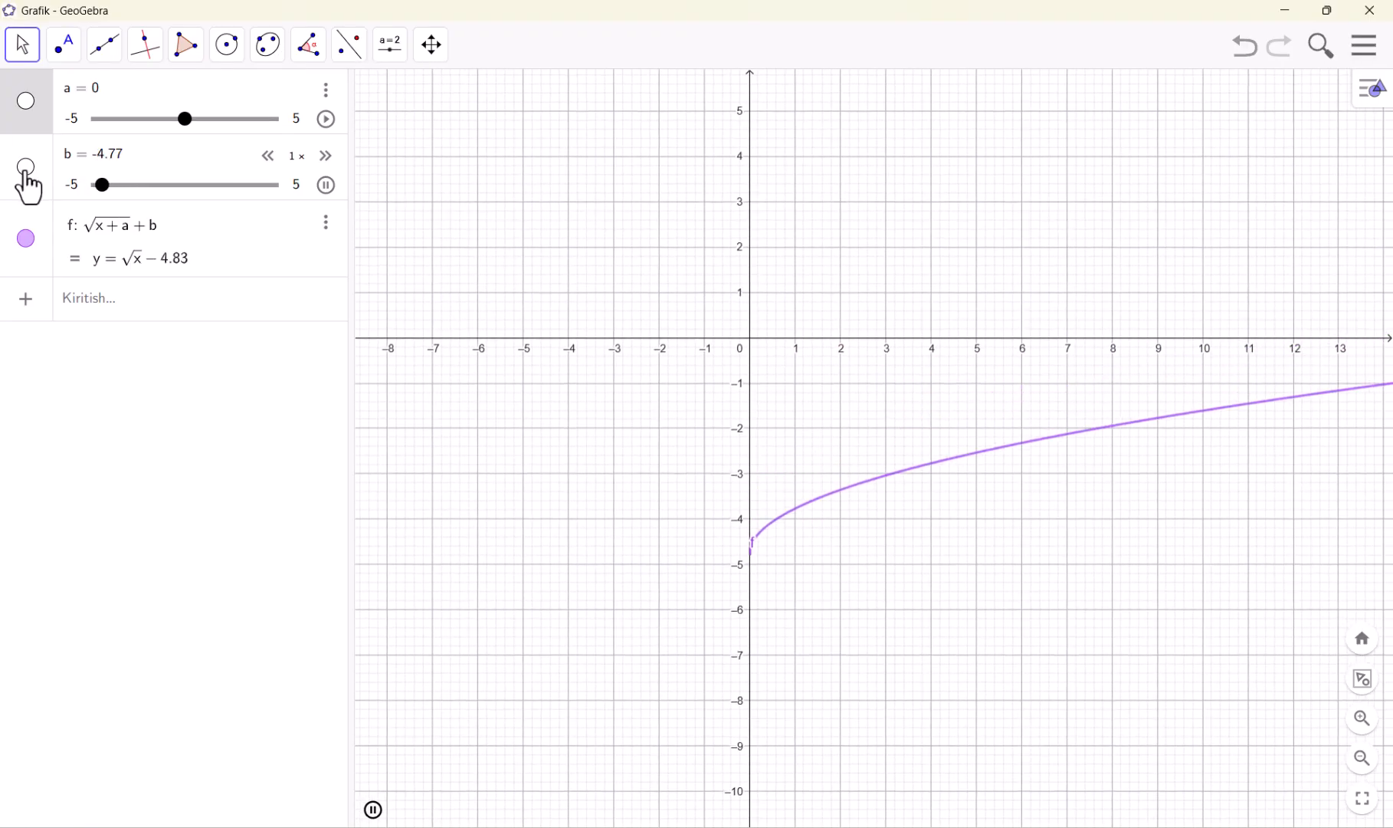
left_click(26, 168)
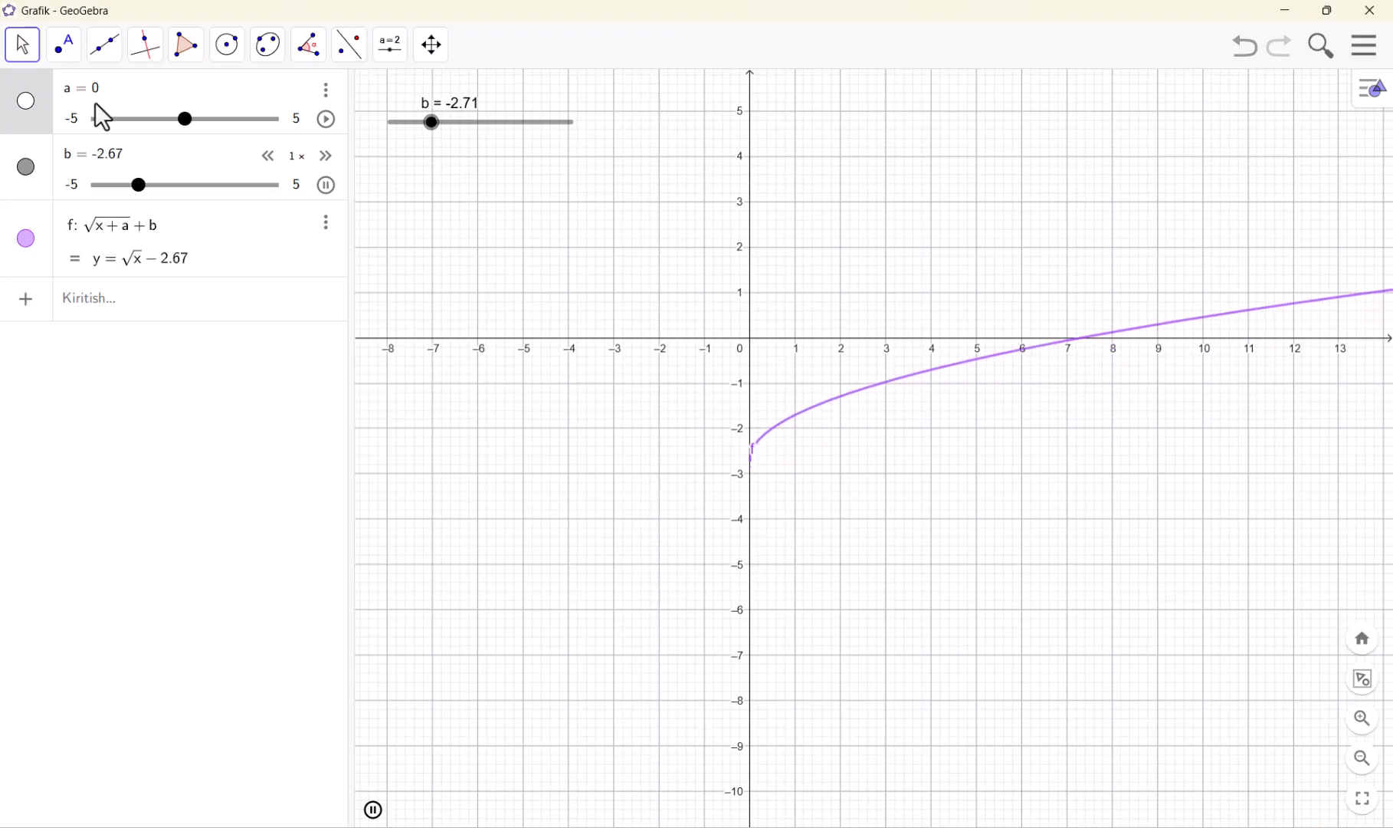
left_click(27, 101)
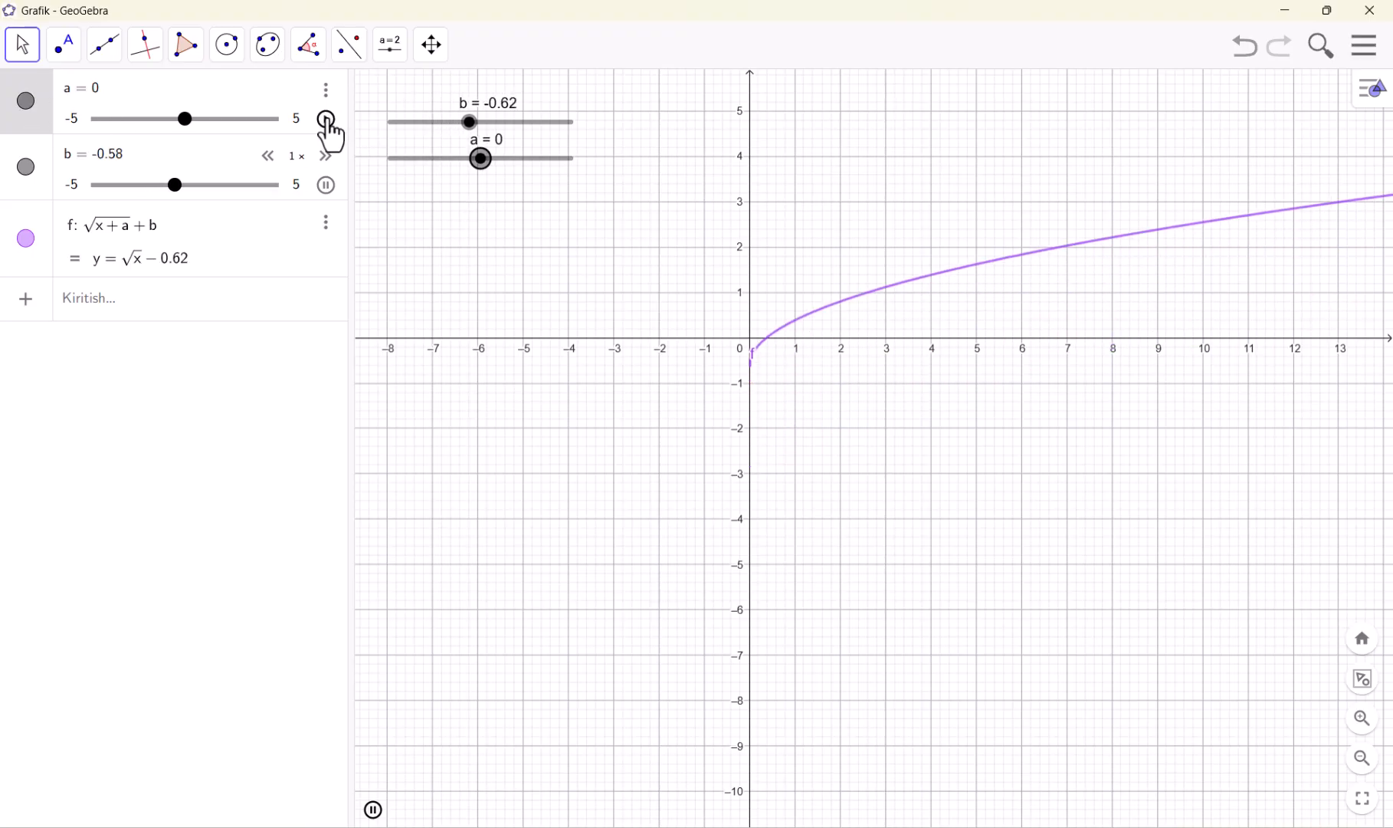
Animate slider a alongside b, and stop both at a = -4.72 and b = -3.96
left_click(325, 118)
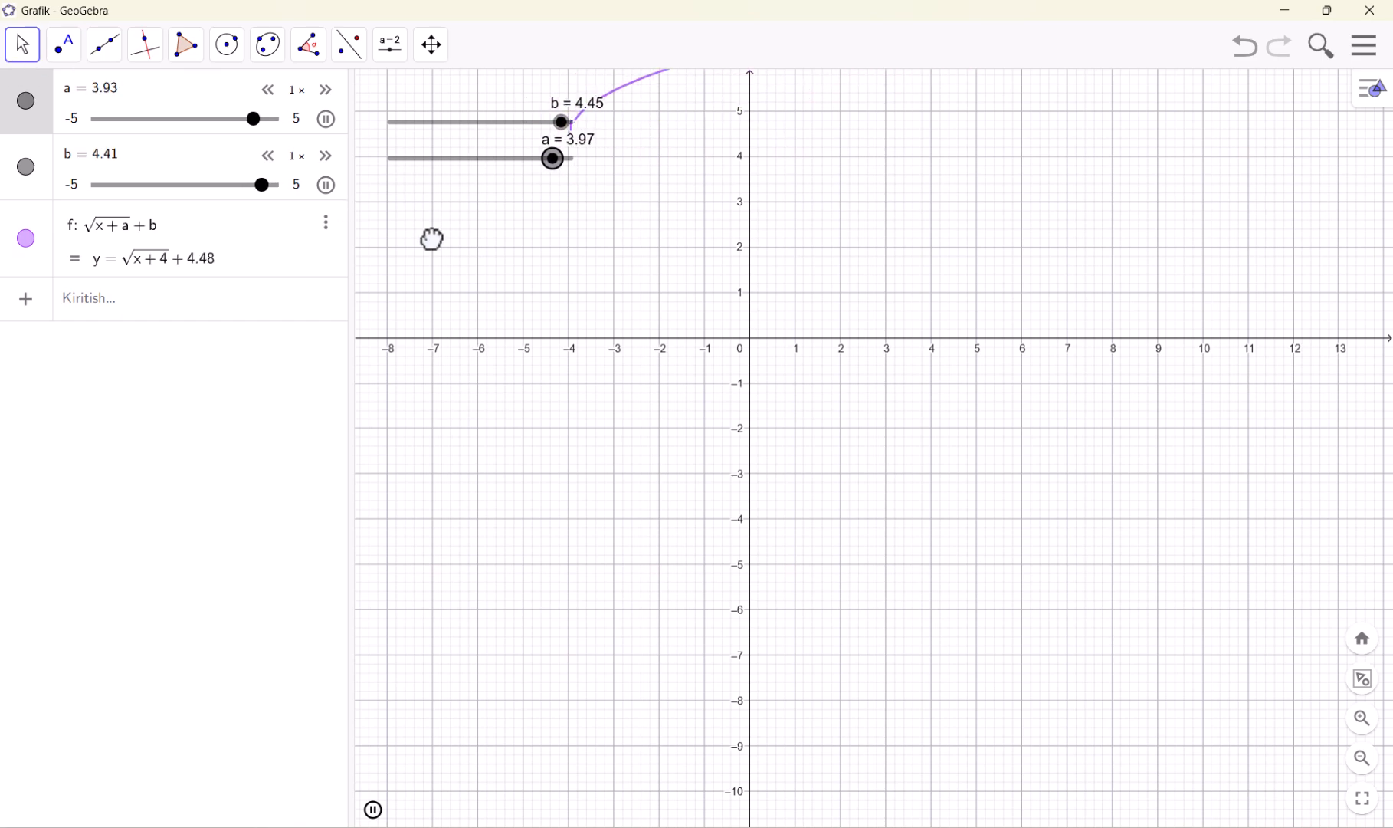
left_click_drag(432, 239, 432, 321)
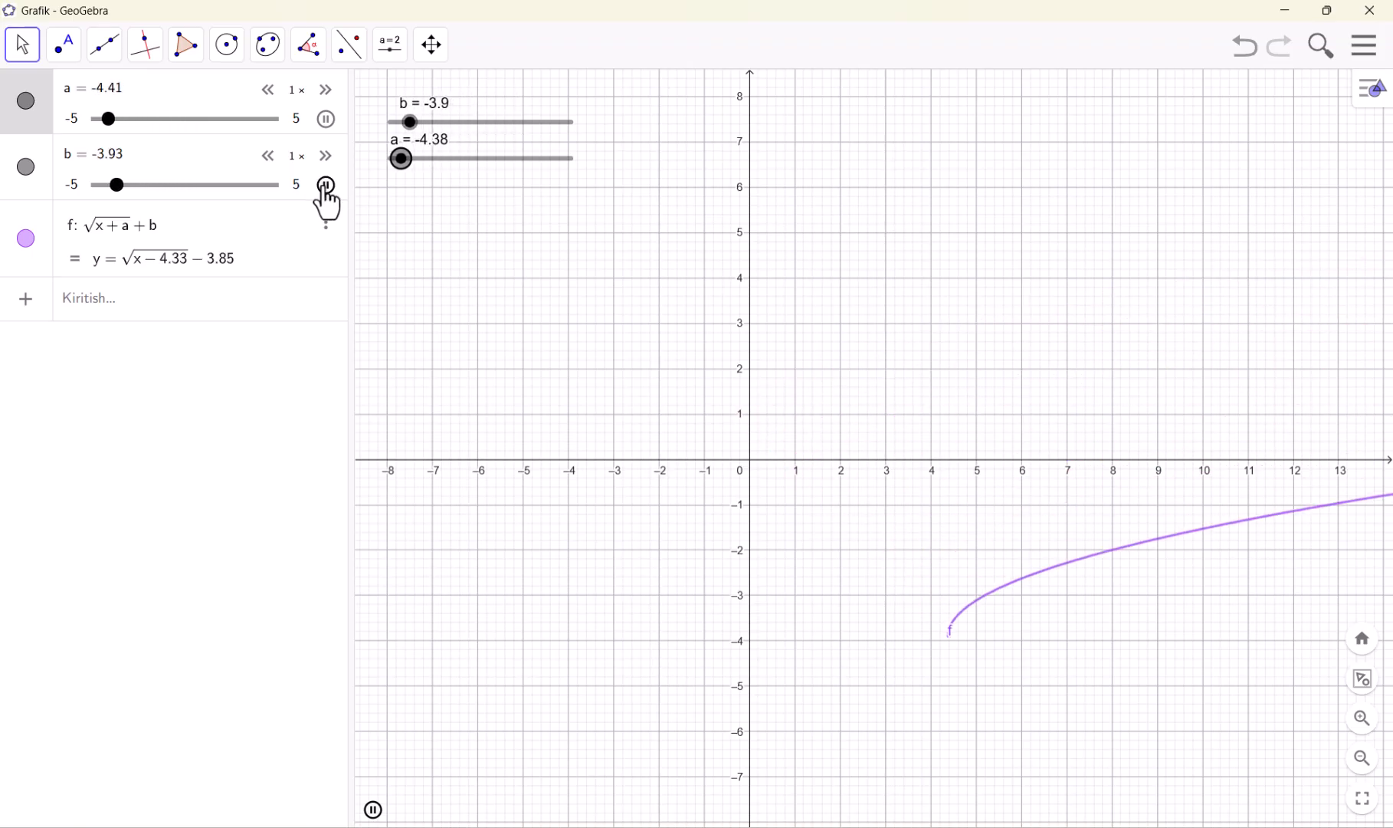
left_click(326, 185)
left_click(326, 119)
Insert the text "irratsional funksiya" in the empty area above the curve with the Matn tool
left_click(398, 52)
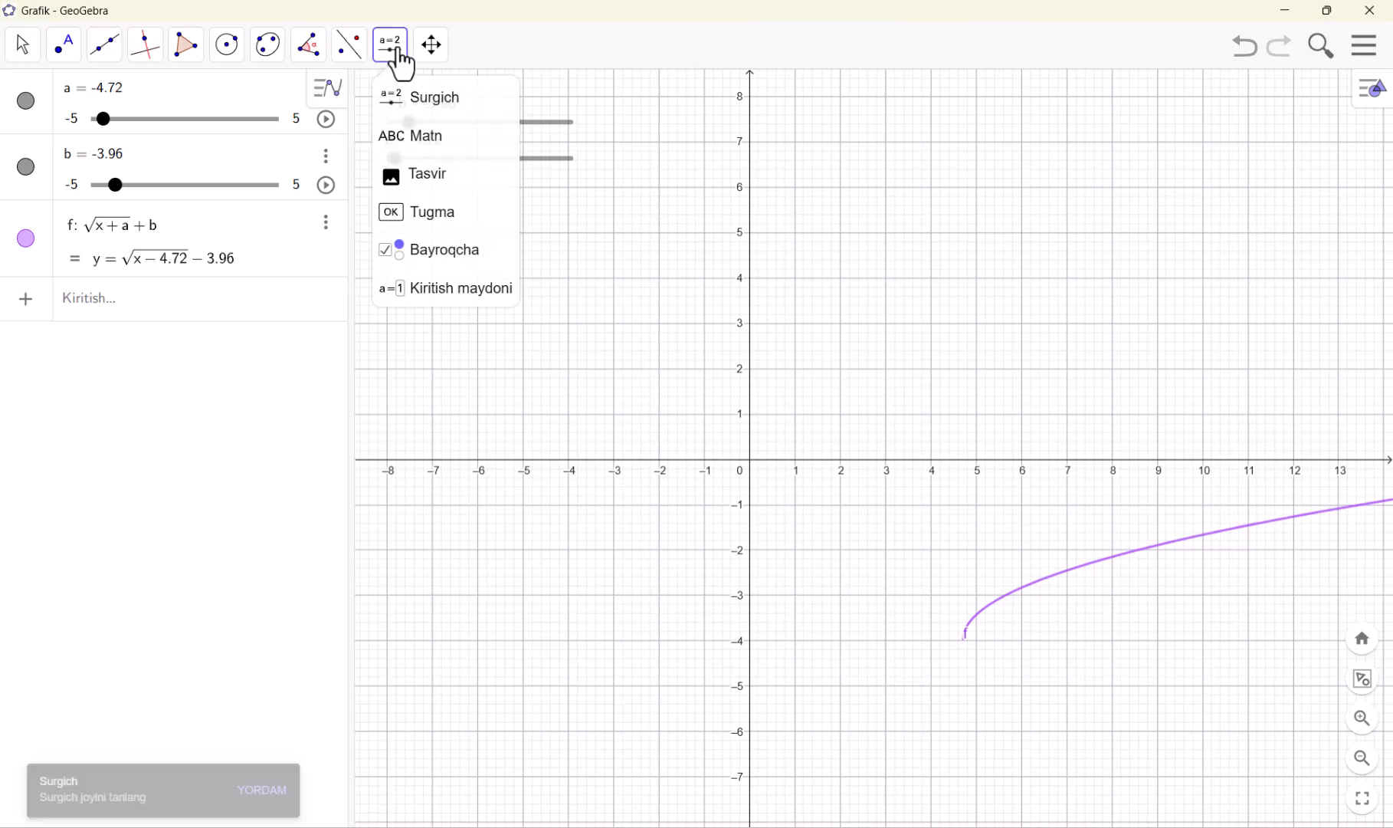
left_click(414, 139)
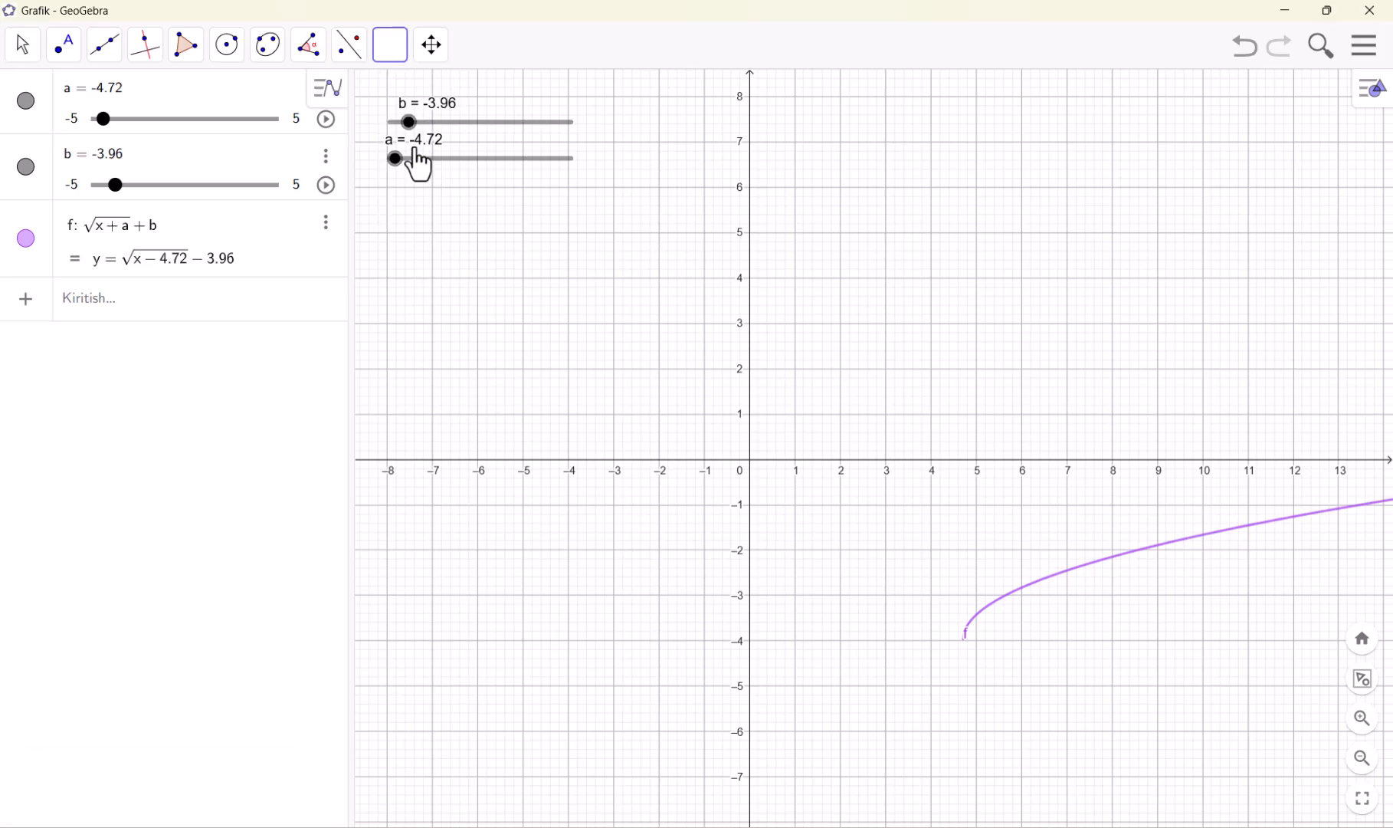
left_click(813, 246)
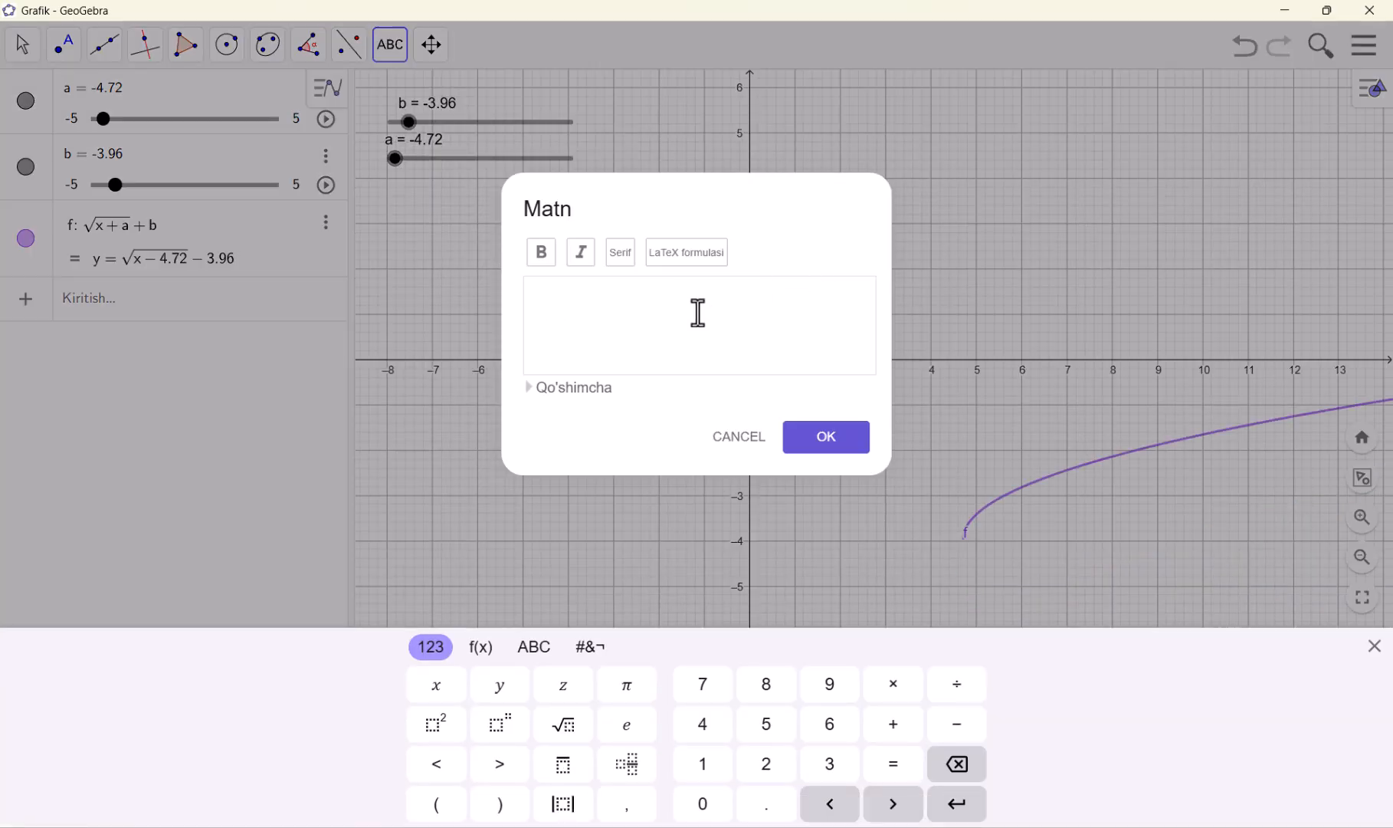
left_click(643, 317)
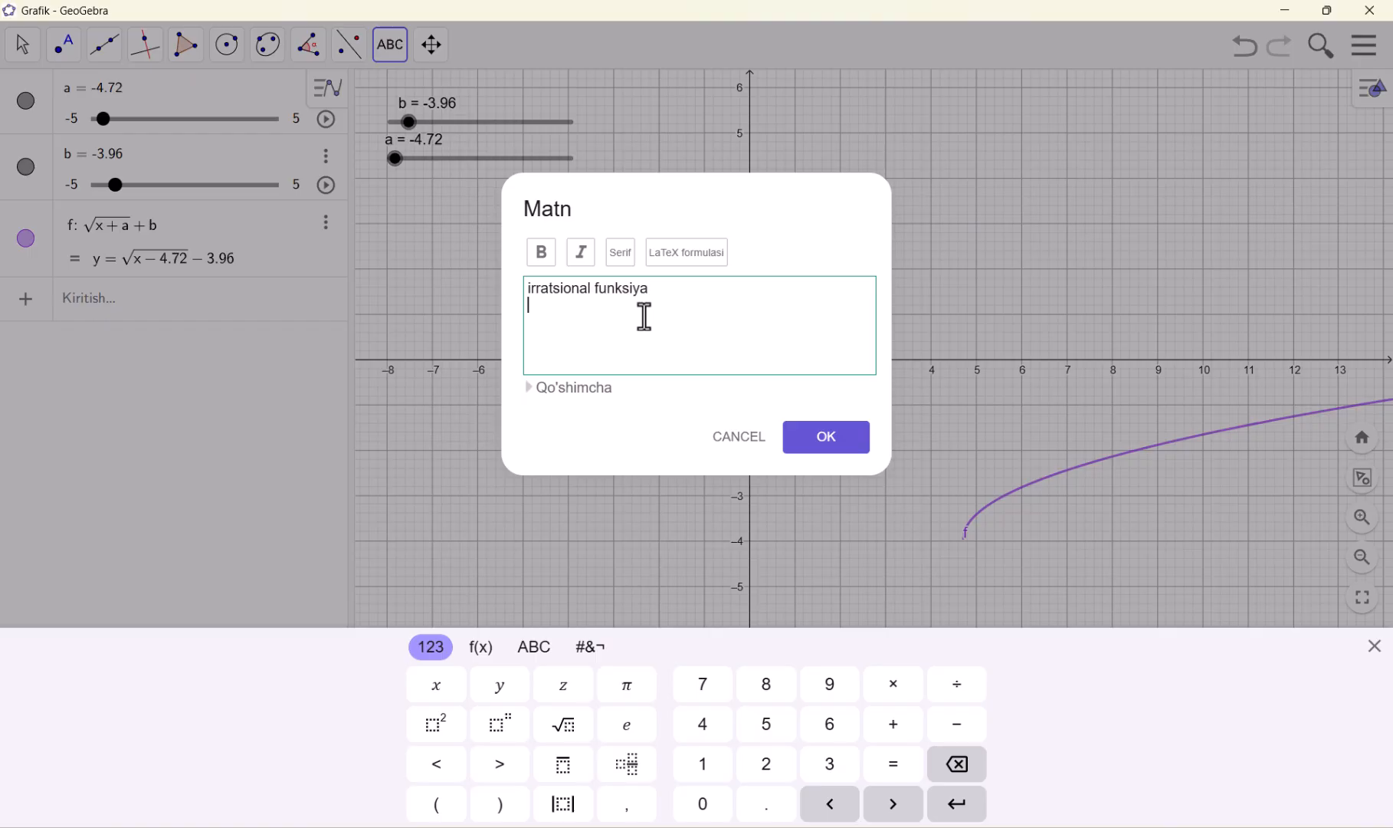
left_click(819, 452)
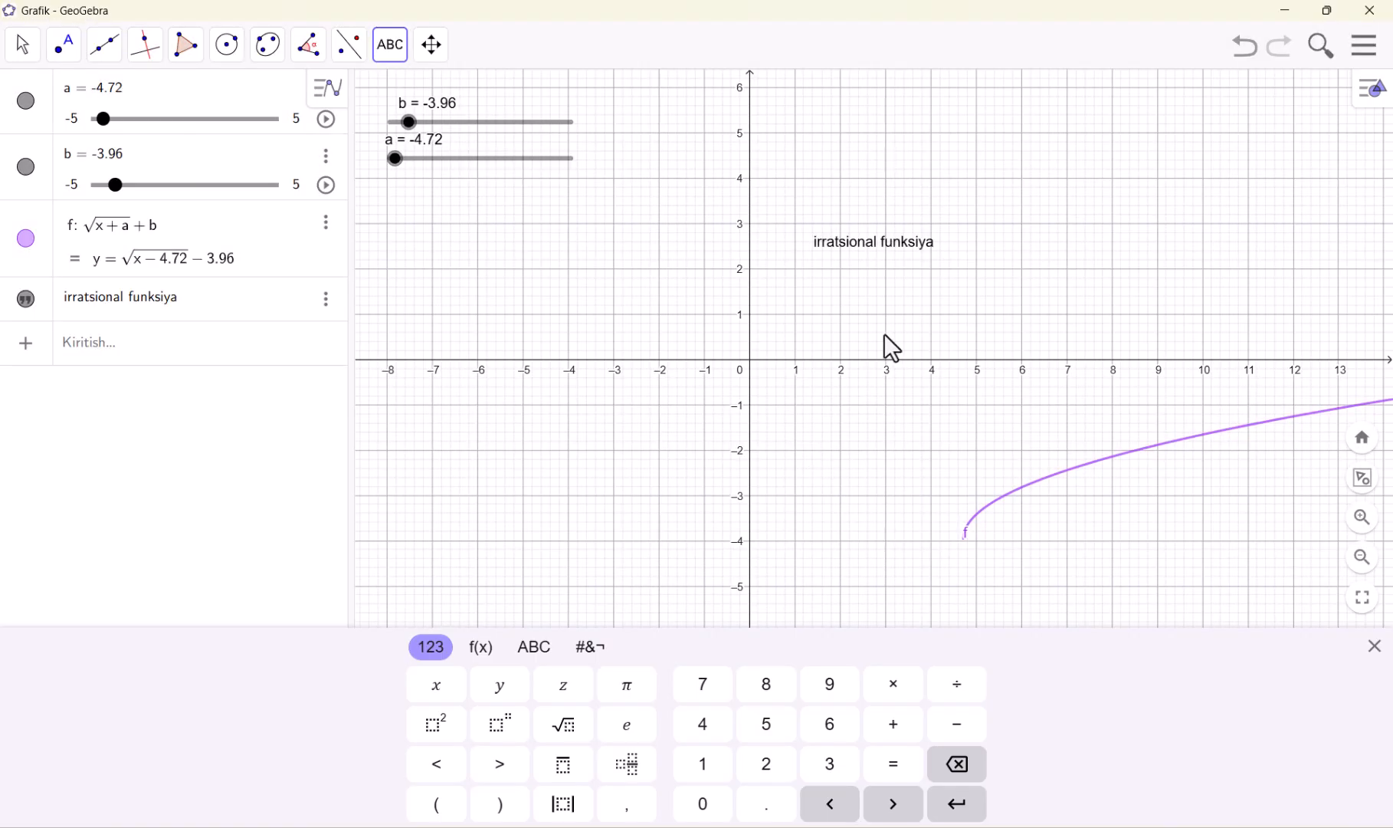
Move the "irratsional funksiya" text to just below the square root curve
left_click(891, 257)
left_click(739, 438)
left_click(22, 45)
left_click_drag(879, 357, 1129, 613)
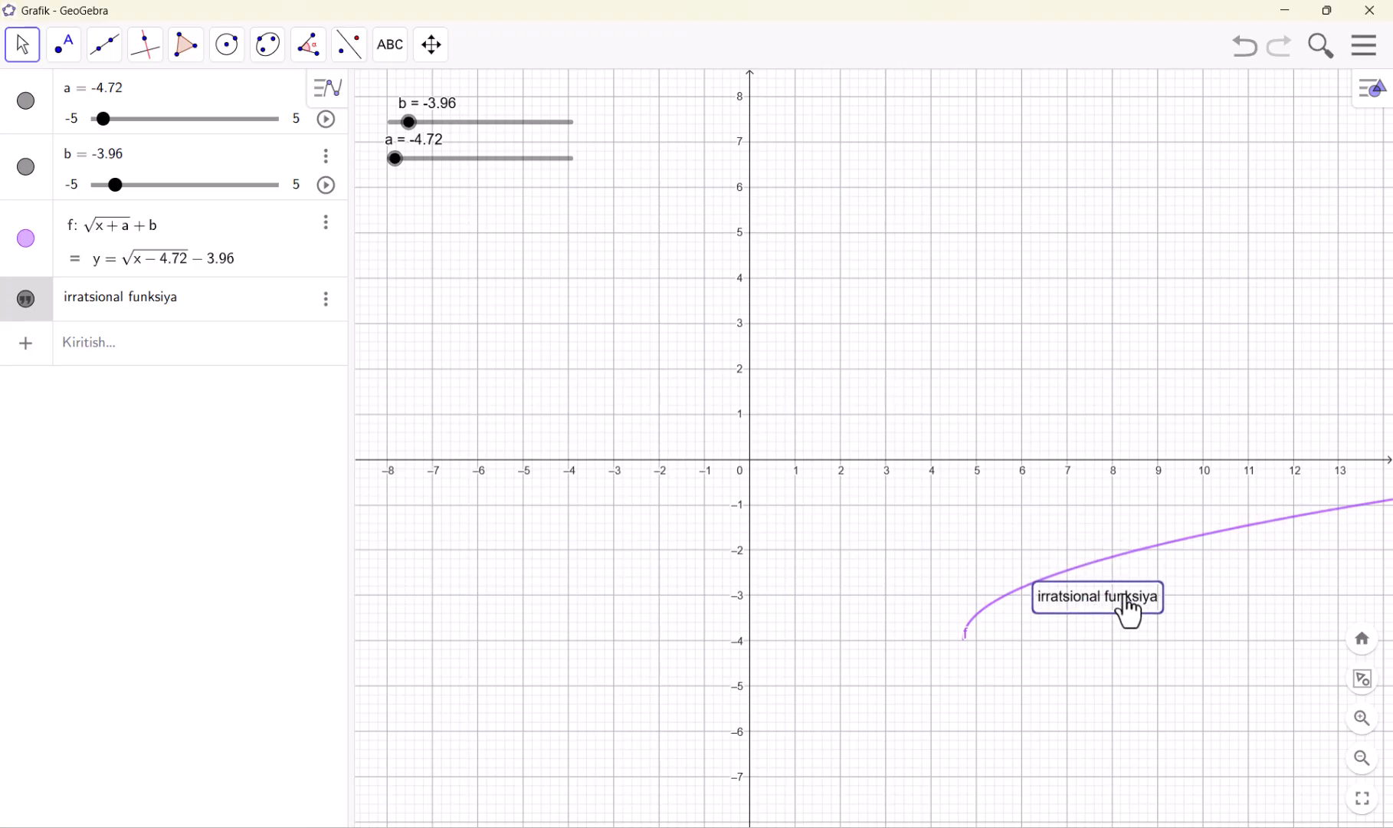
Activate the Kattalashtirish tool and zoom the graphics view out and in around the square root curve
left_click(396, 54)
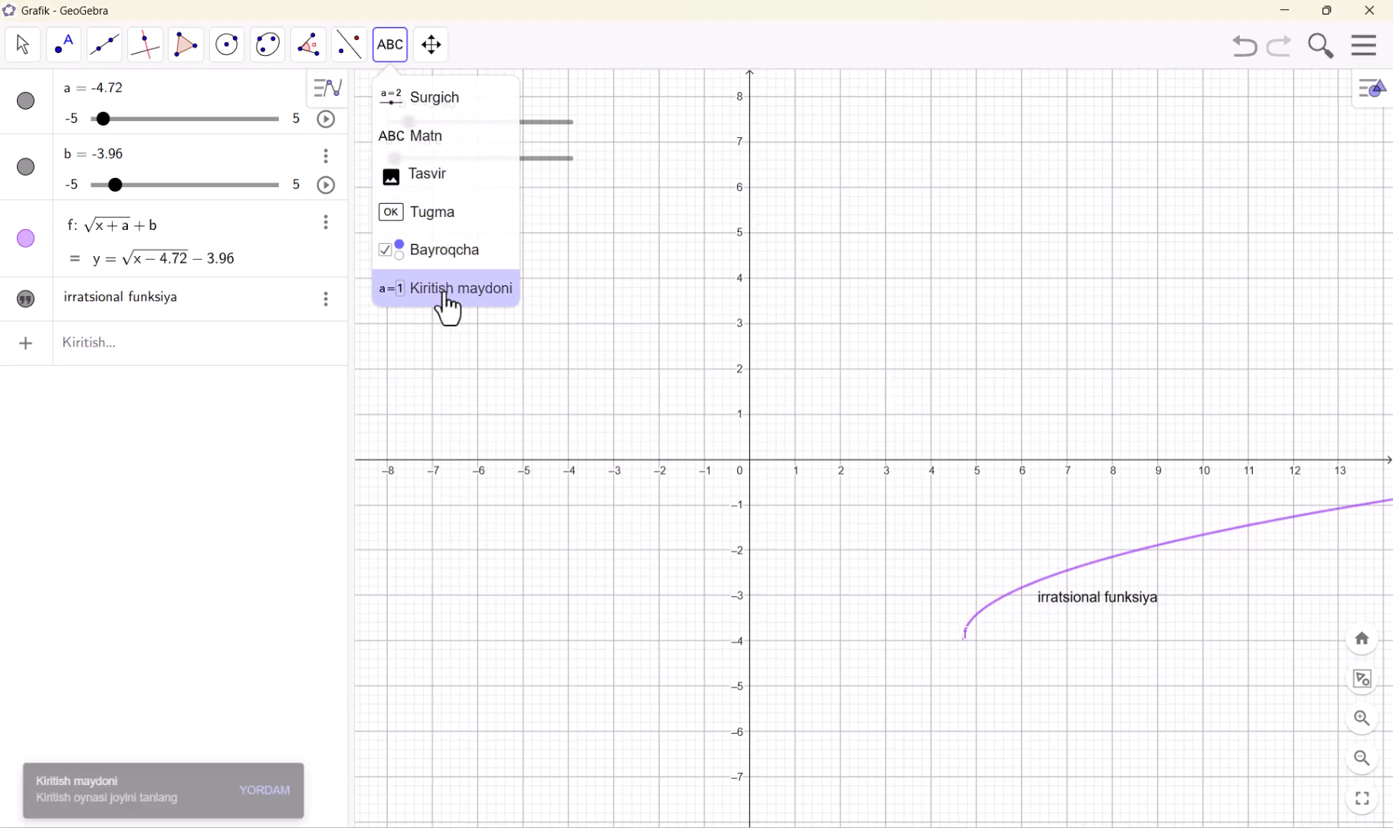
mouse_move(444, 49)
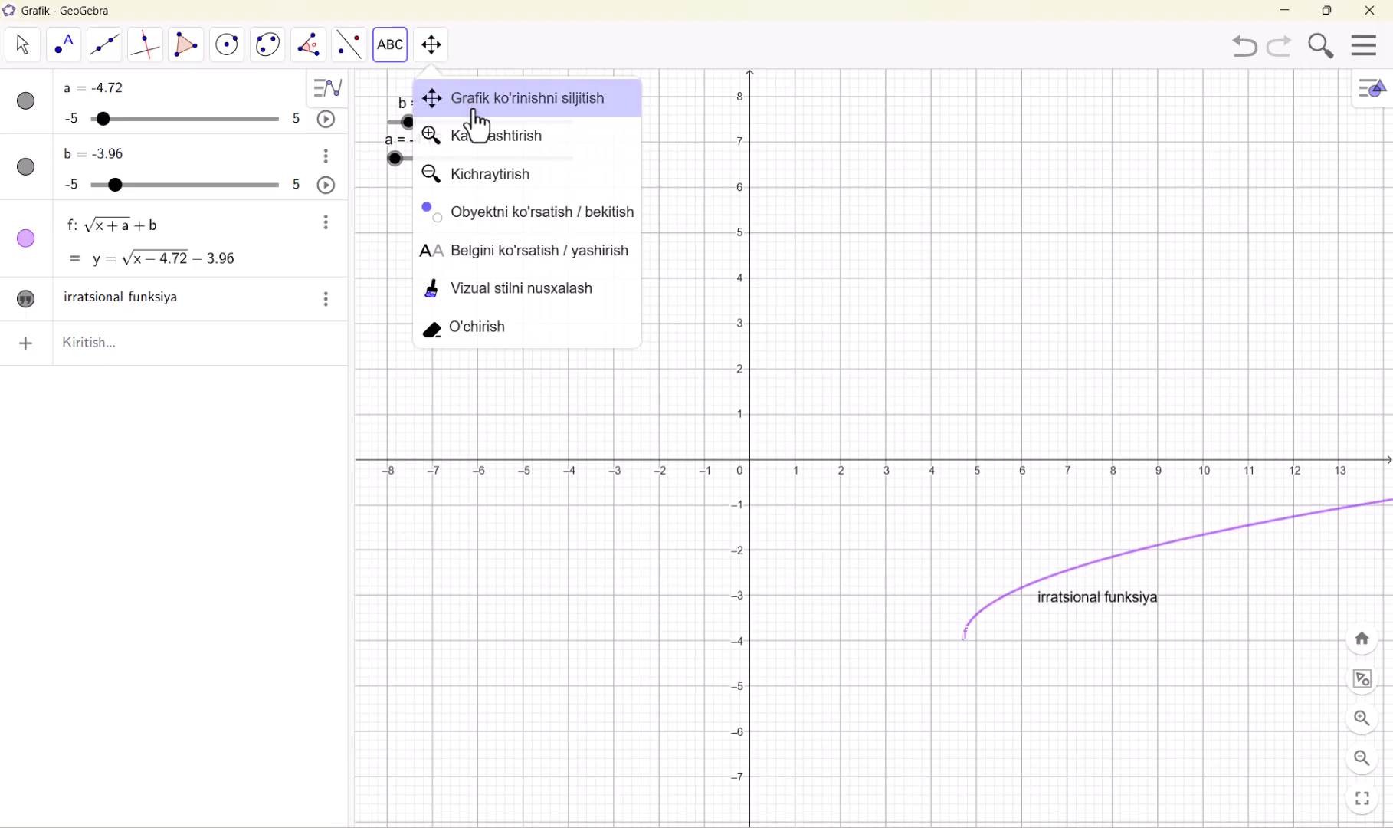
left_click(484, 136)
left_click(440, 51)
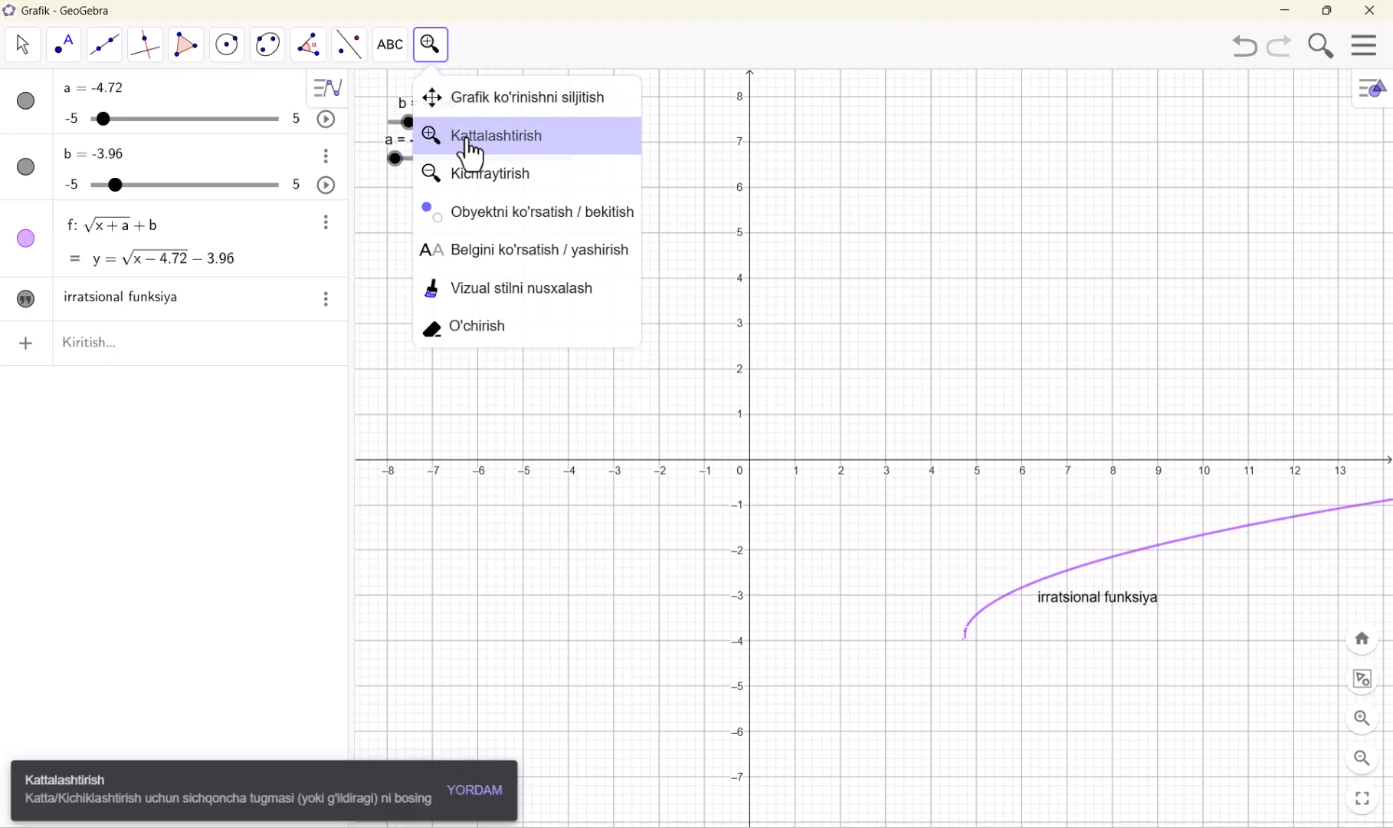
left_click(466, 136)
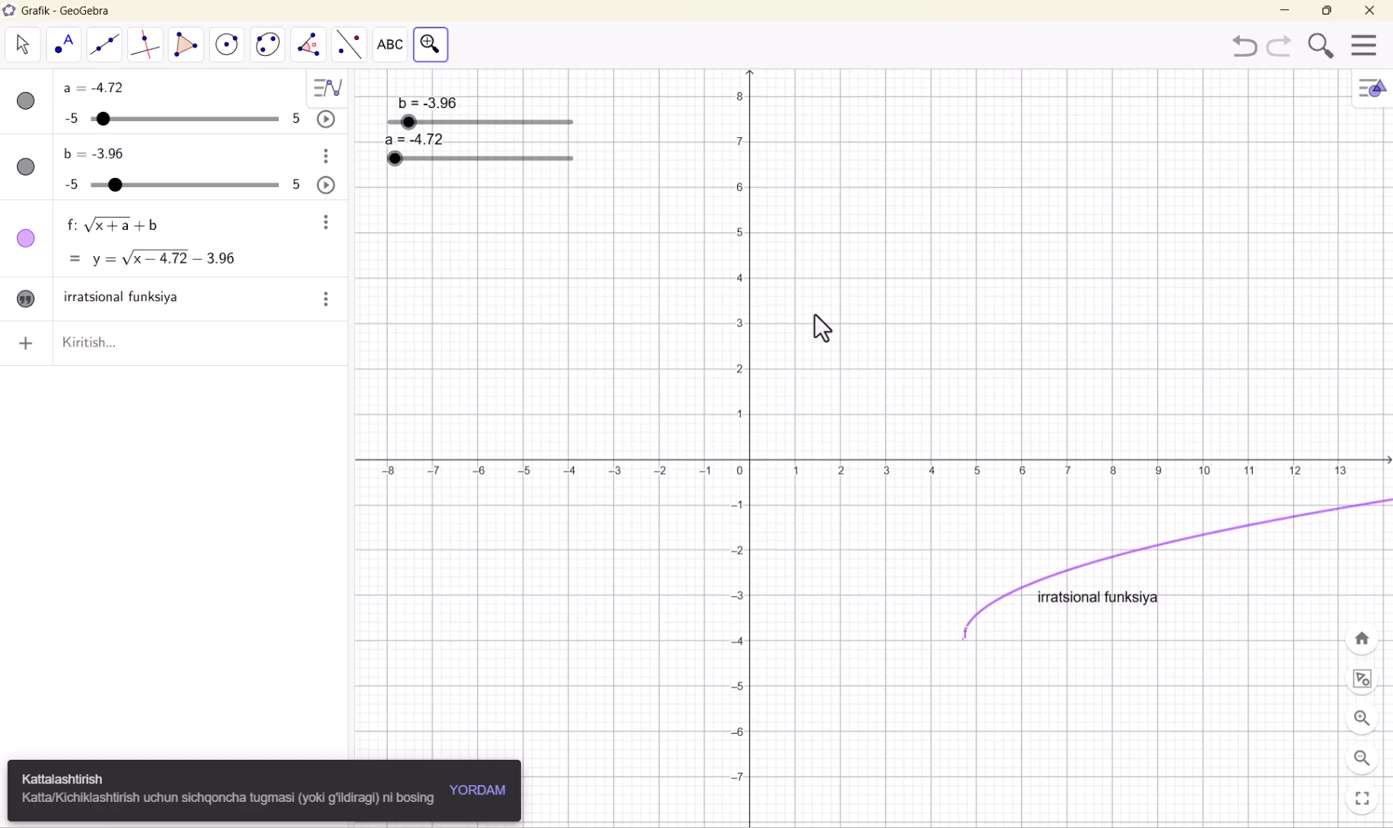
scroll(1086, 523, "down", 3)
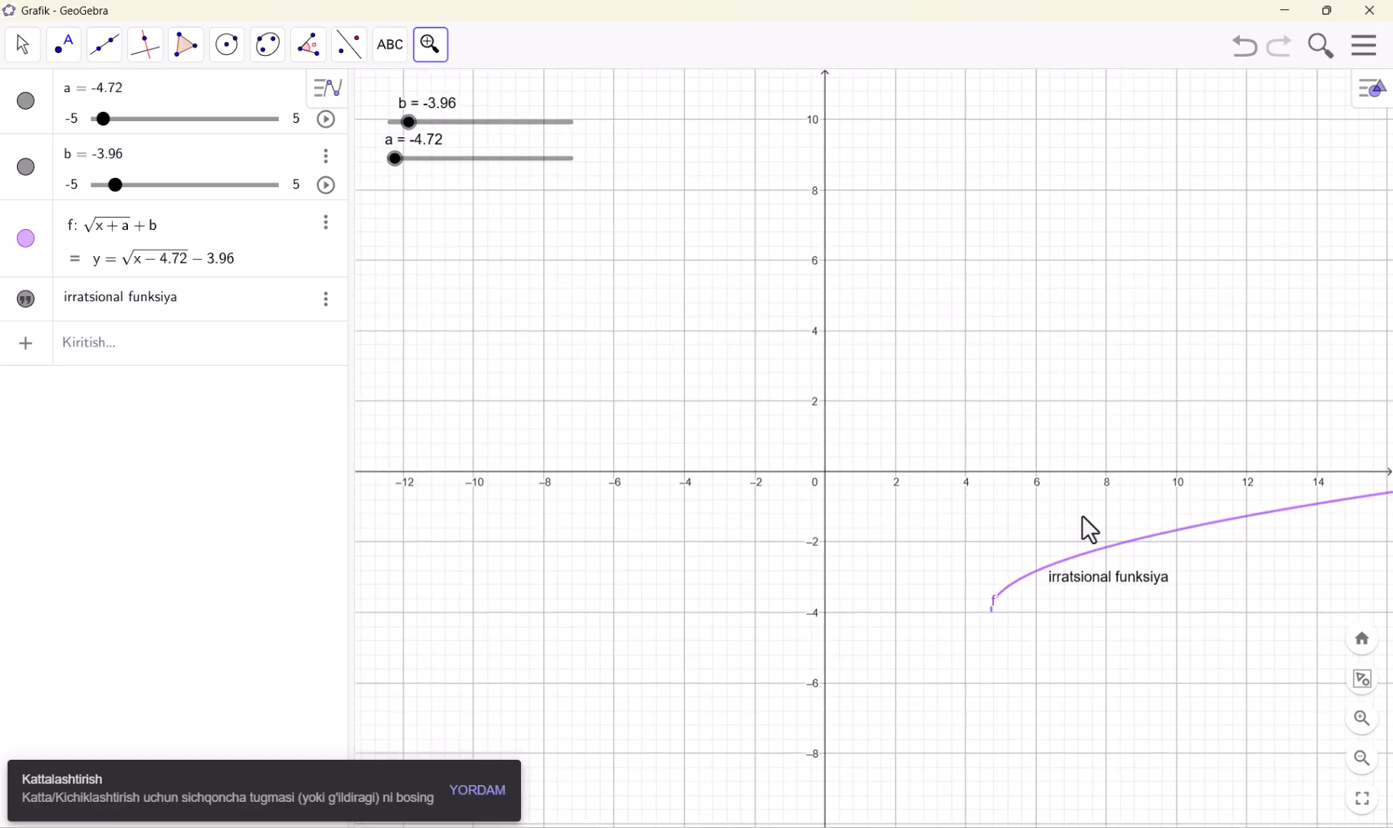
scroll(1082, 515, "down", 3)
scroll(1082, 515, "up", 5)
scroll(1085, 499, "up", 4)
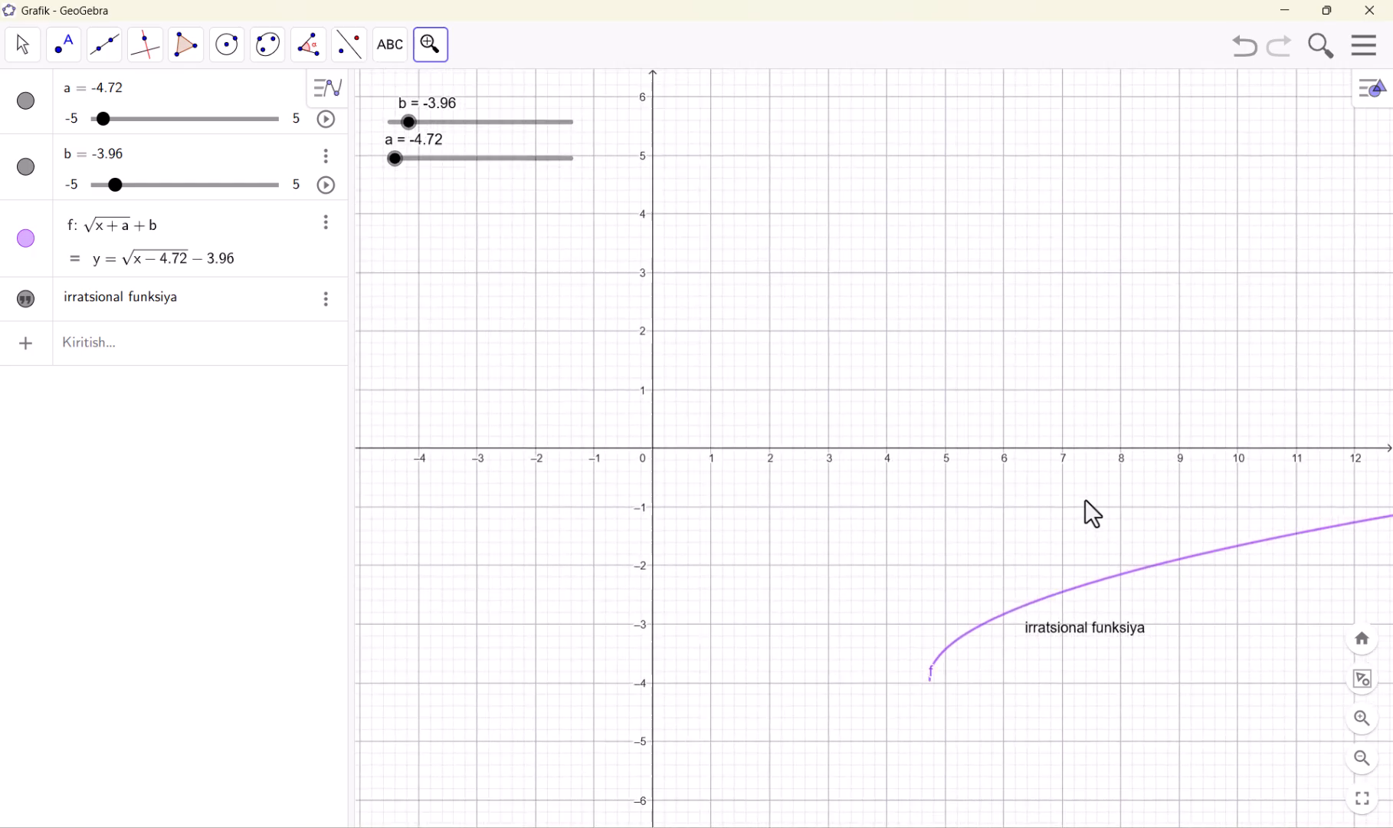
scroll(1082, 501, "down", 6)
scroll(790, 318, "up", 4)
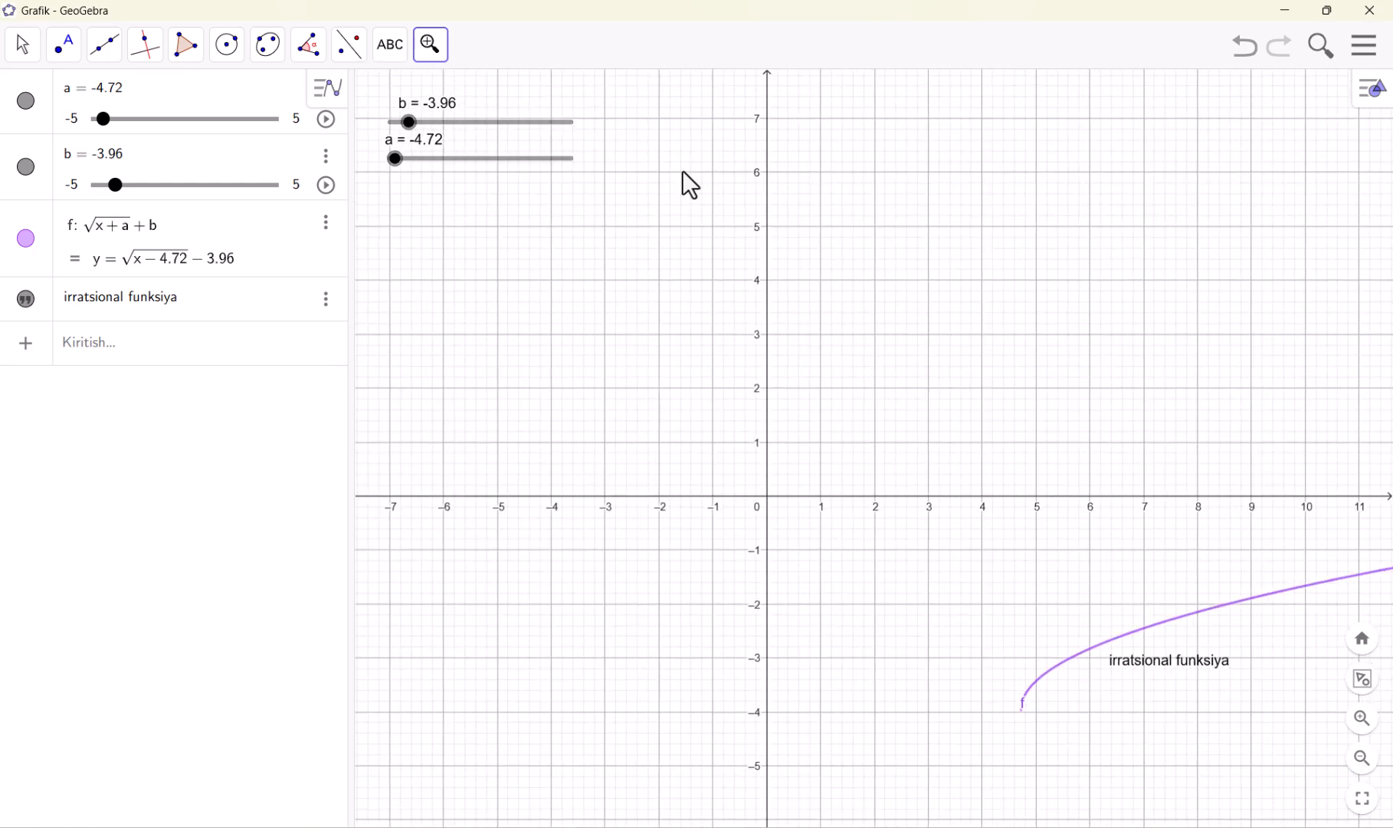
Delete the square root curve, the "irratsional funksiya" text, and sliders b and a with the O'chirish tool
left_click(431, 46)
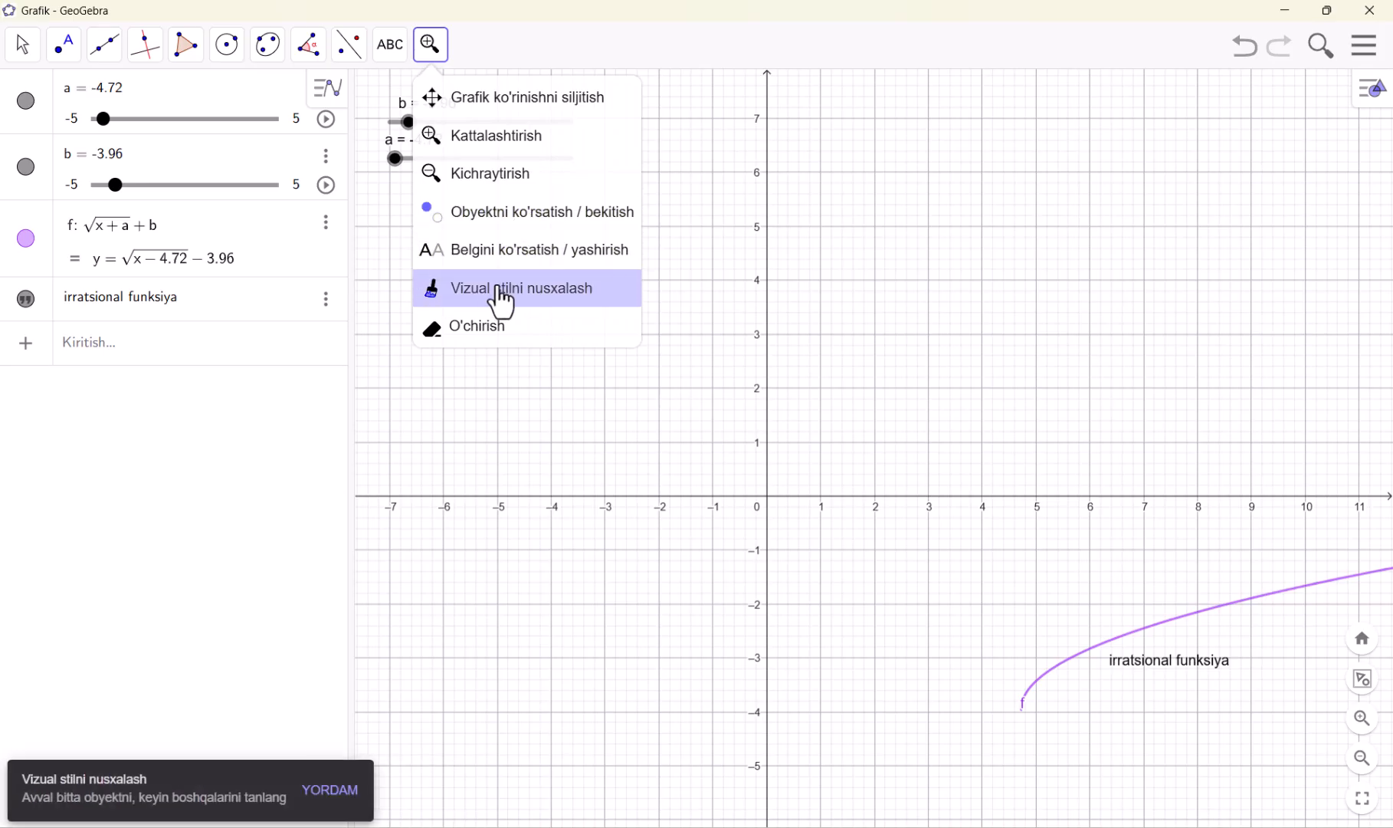
left_click(483, 330)
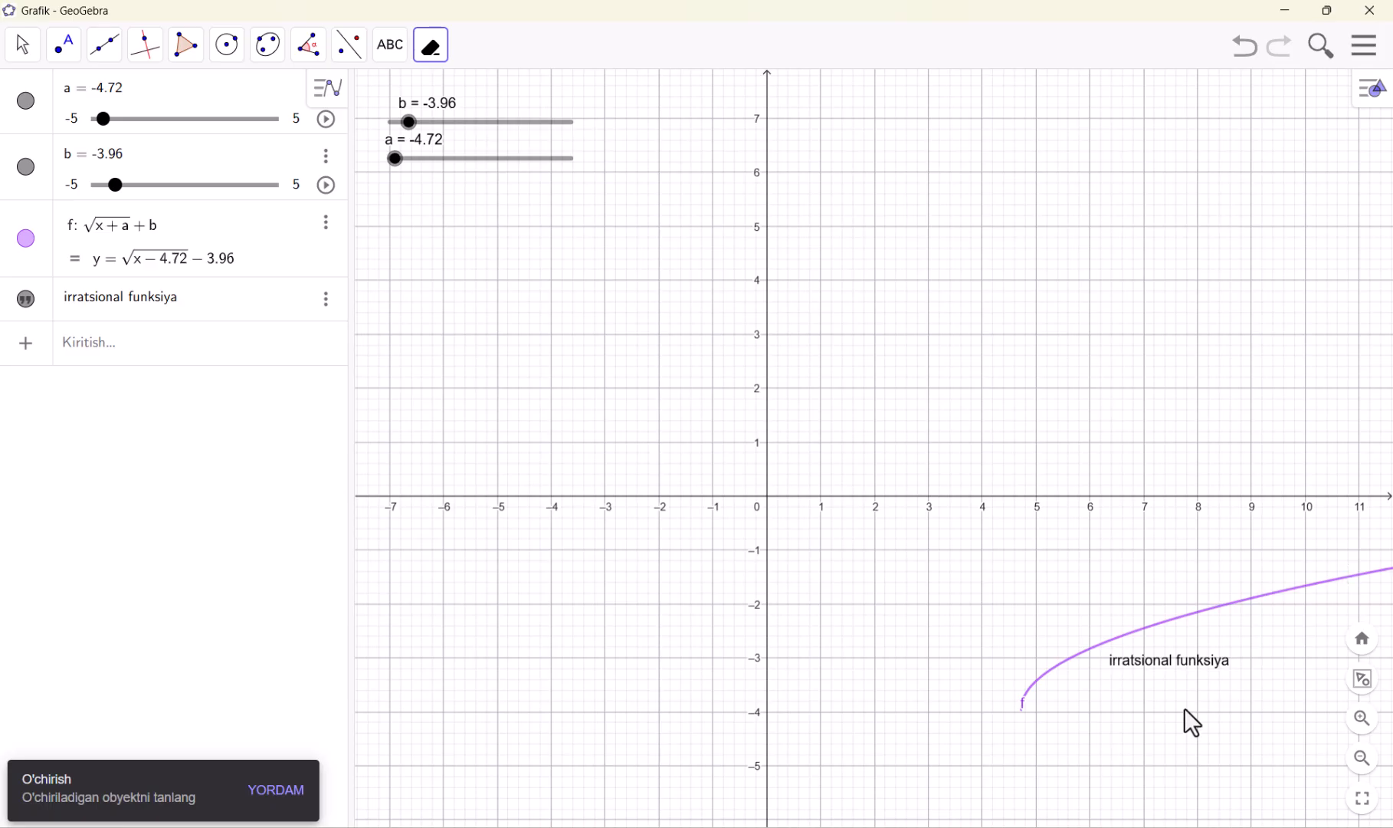
left_click(1178, 615)
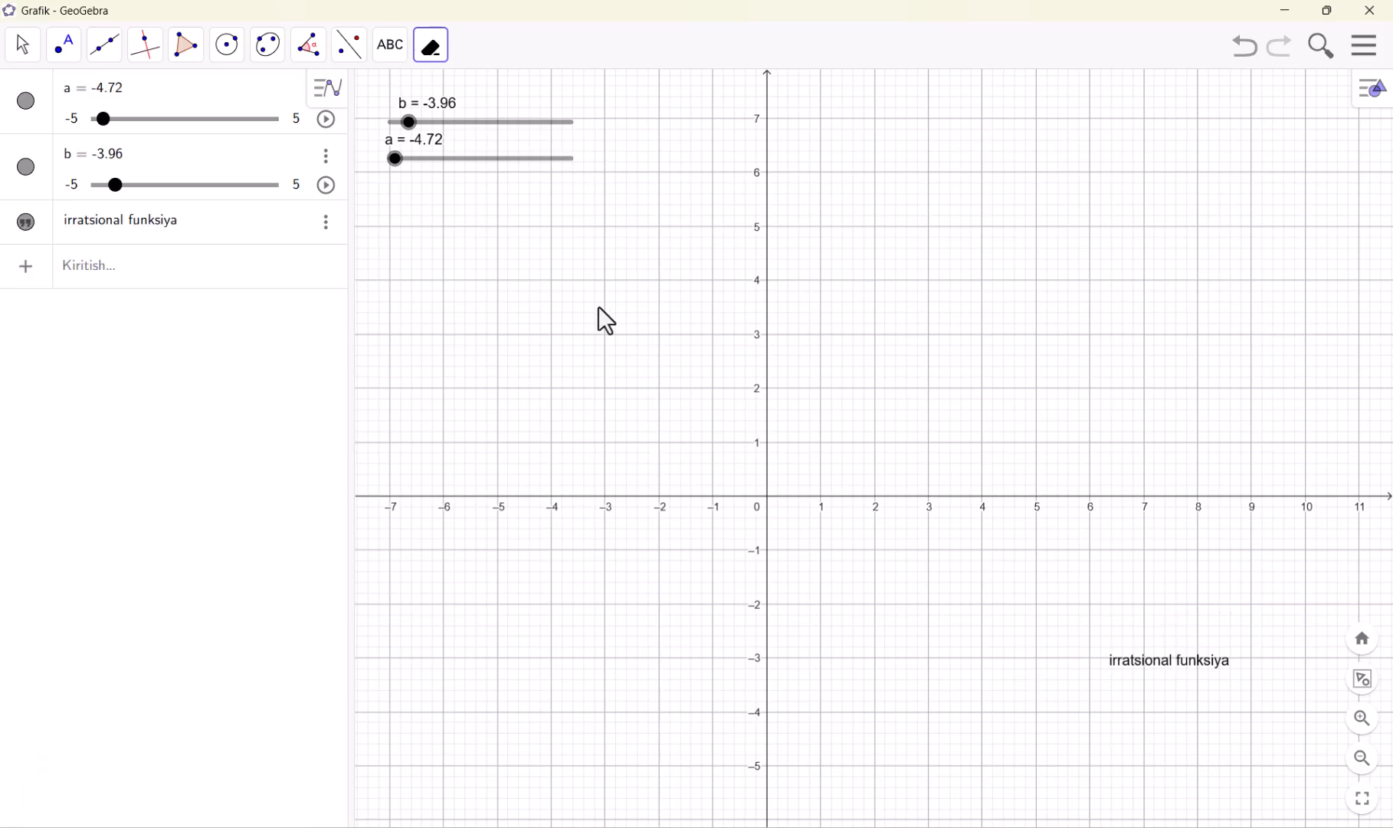
left_click(1180, 668)
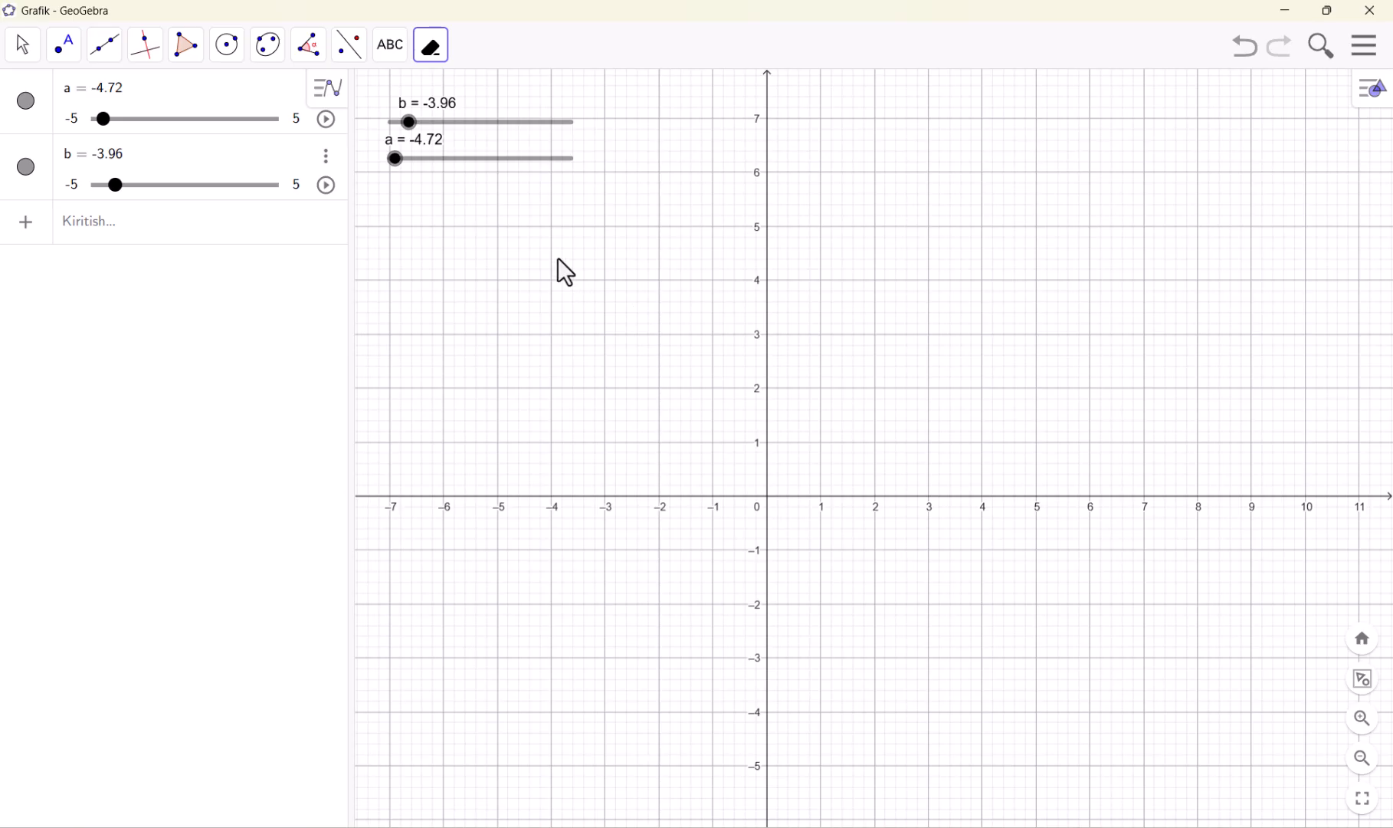
left_click(464, 126)
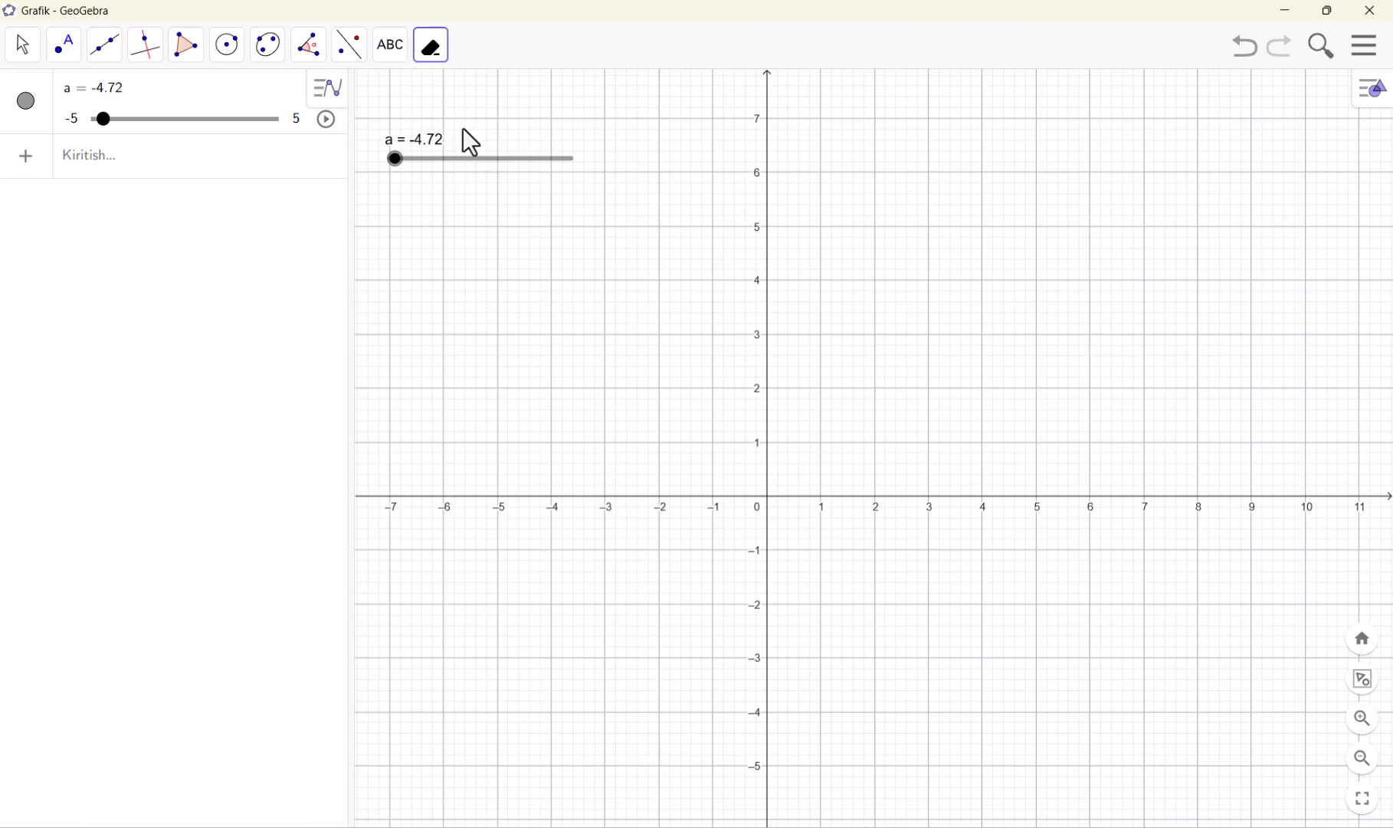
left_click(461, 172)
left_click(433, 60)
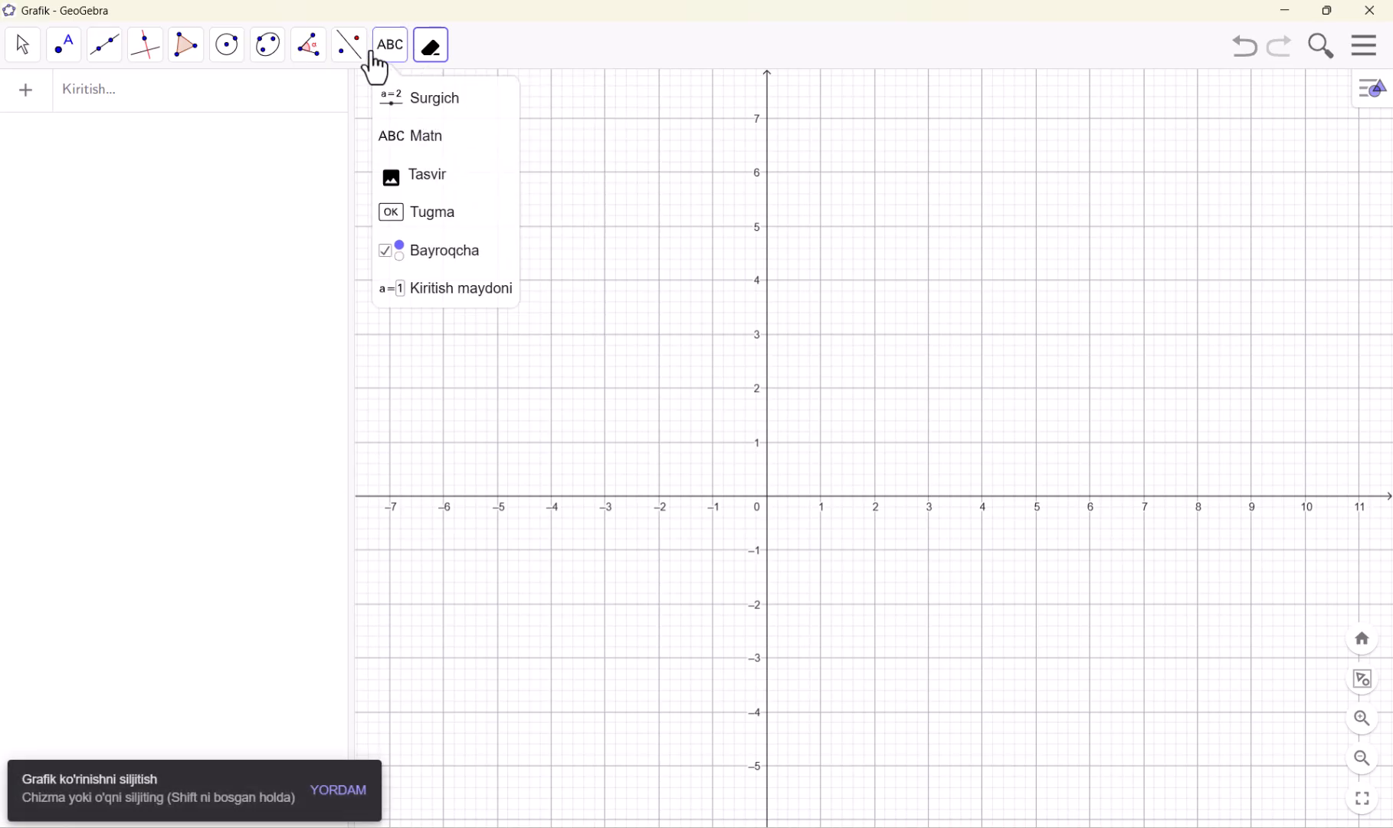
mouse_move(389, 48)
mouse_move(297, 60)
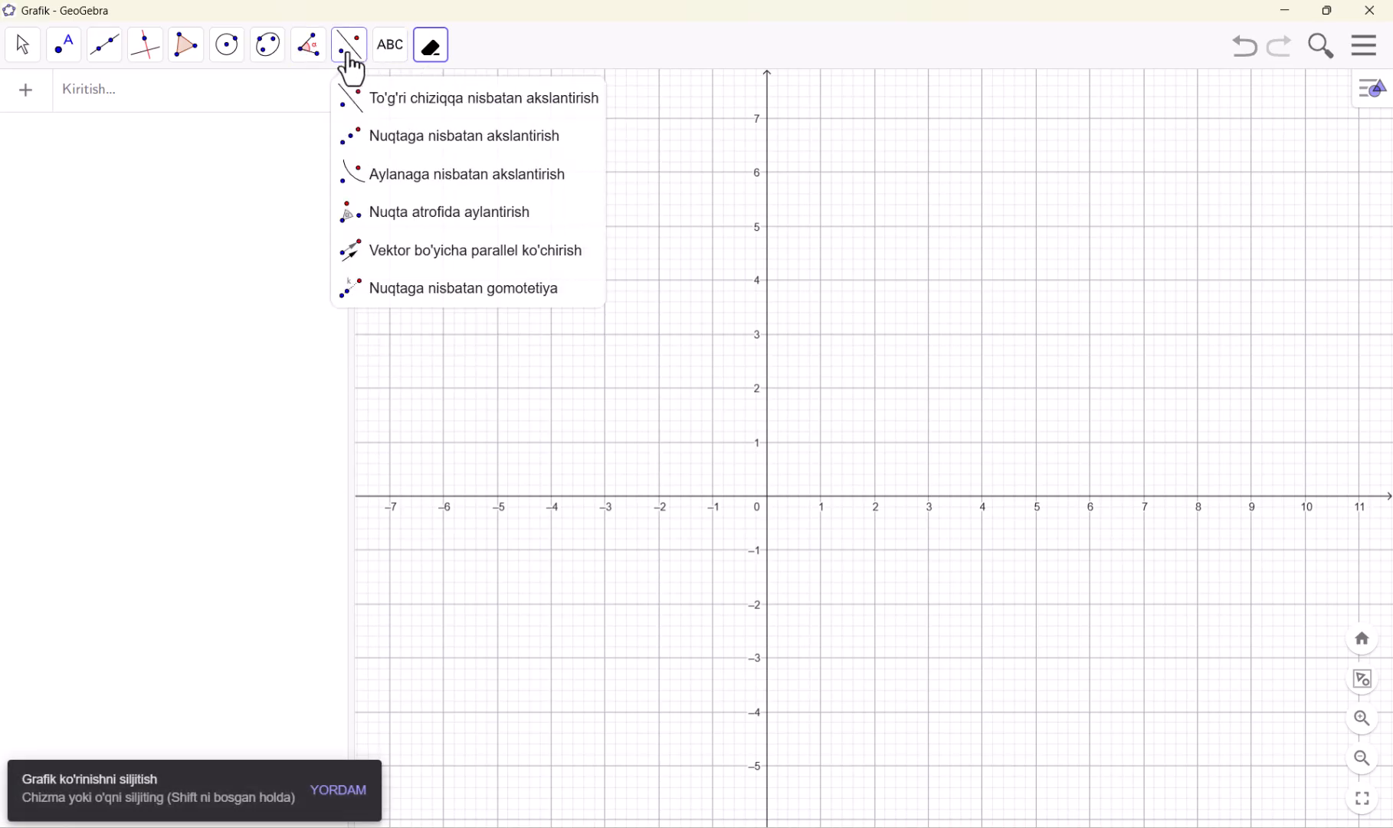
mouse_move(431, 54)
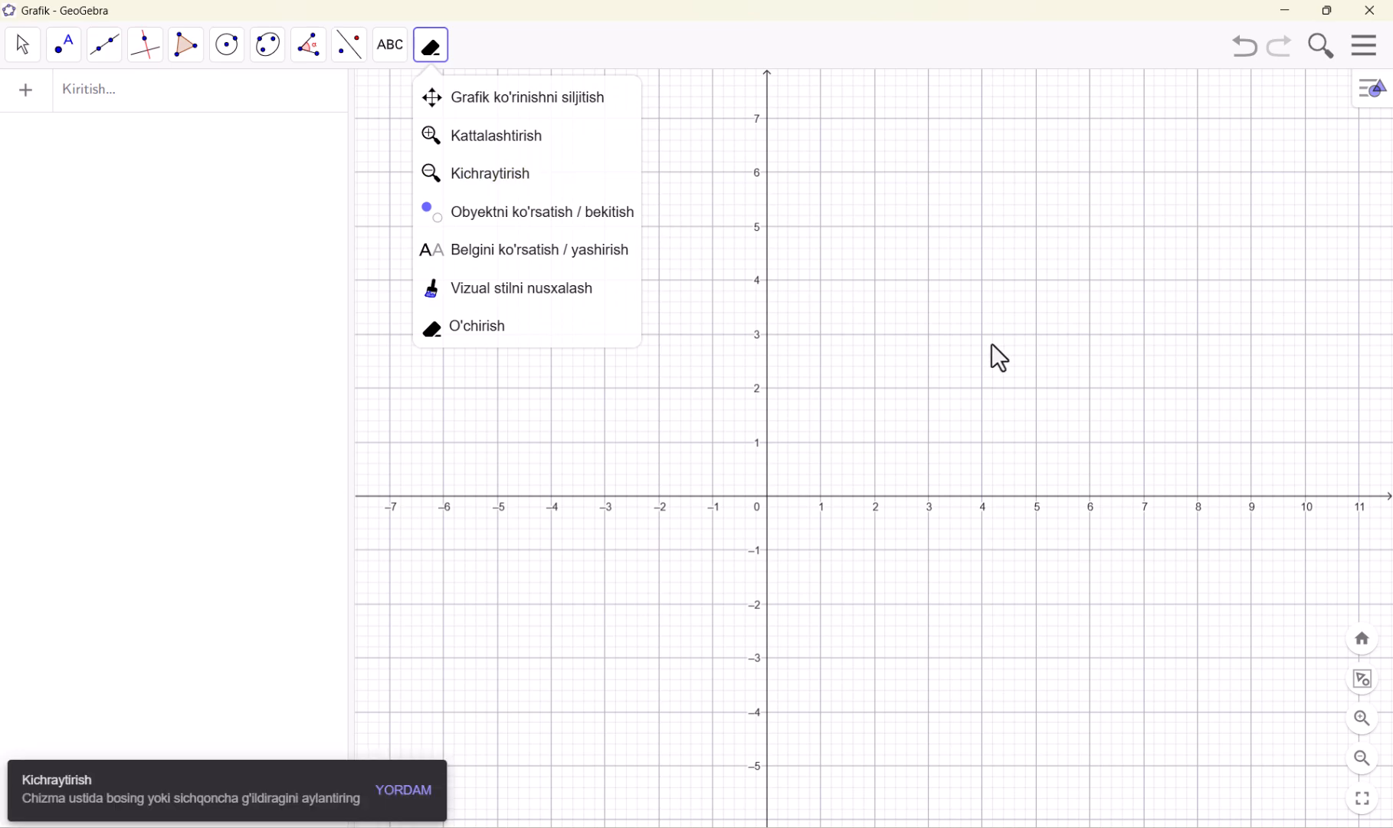